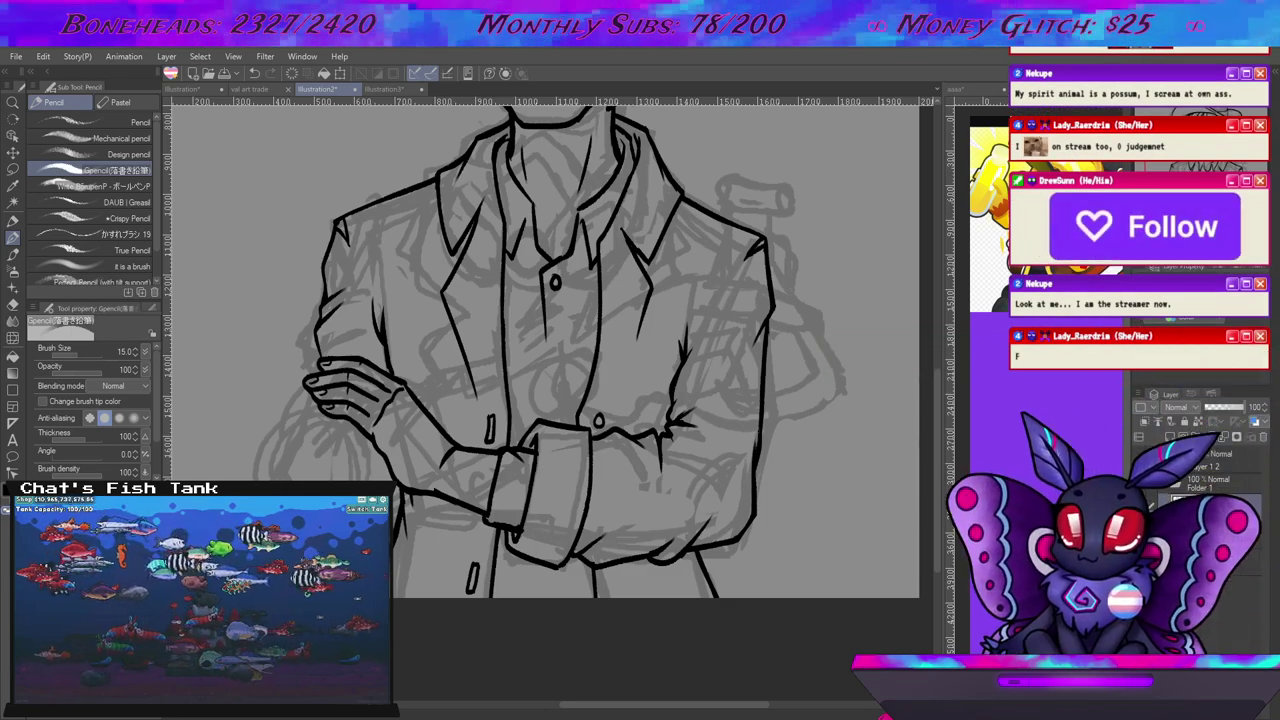
Ink the lower lapel edges on both sides of the jacket, running them down to the waist.
{"action": "left_click", "coordinate": [1215, 501]}
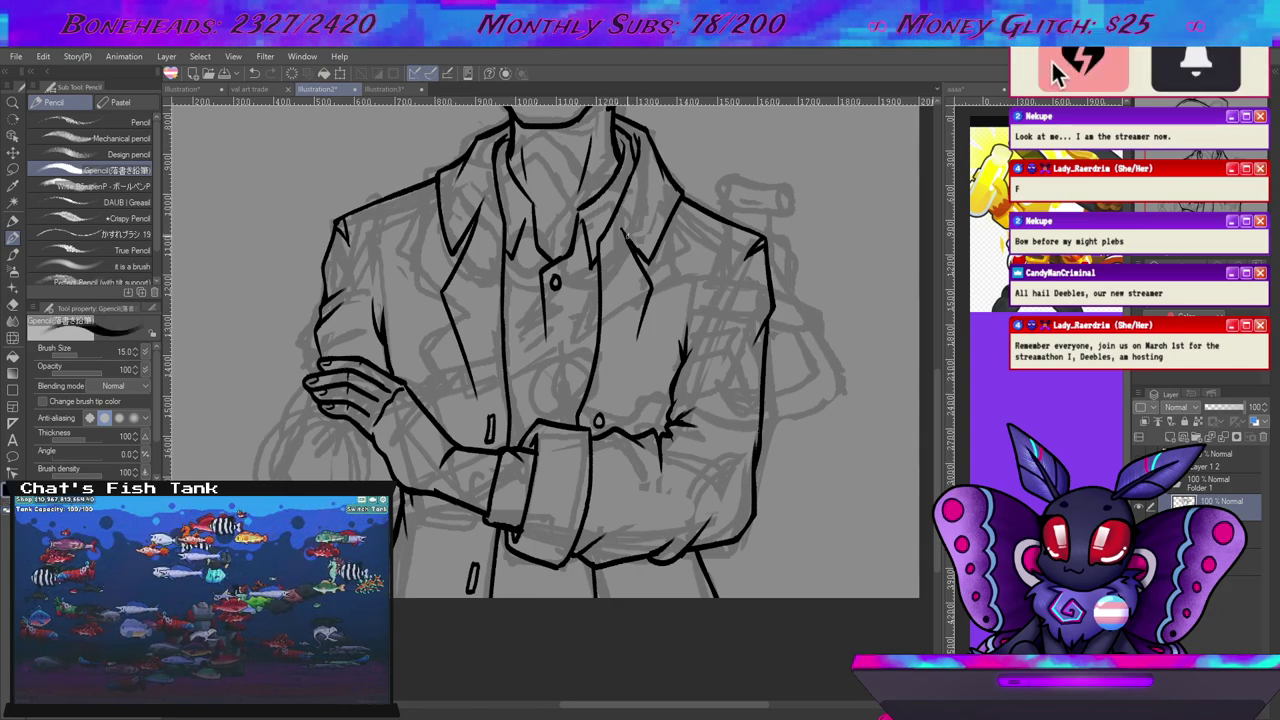
{"action": "left_click_drag", "start_coordinate": [656, 294], "coordinate": [618, 395]}
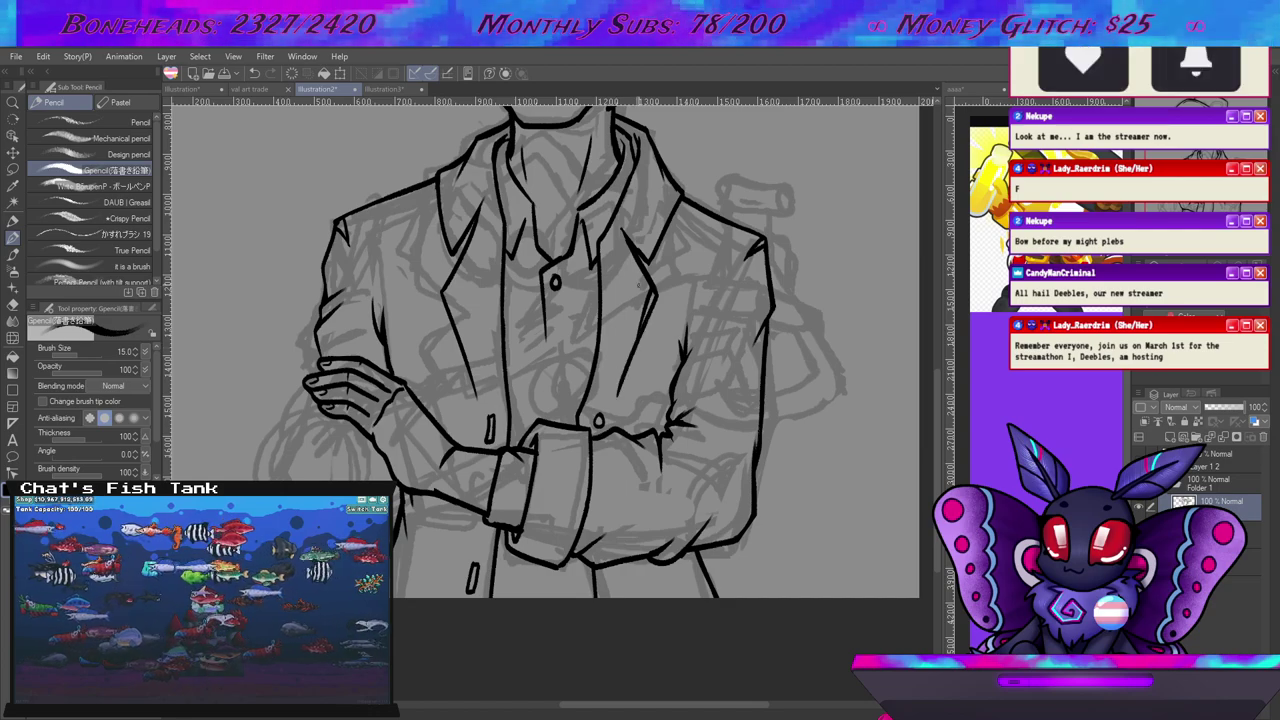
{"action": "key", "text": "ctrl+z"}
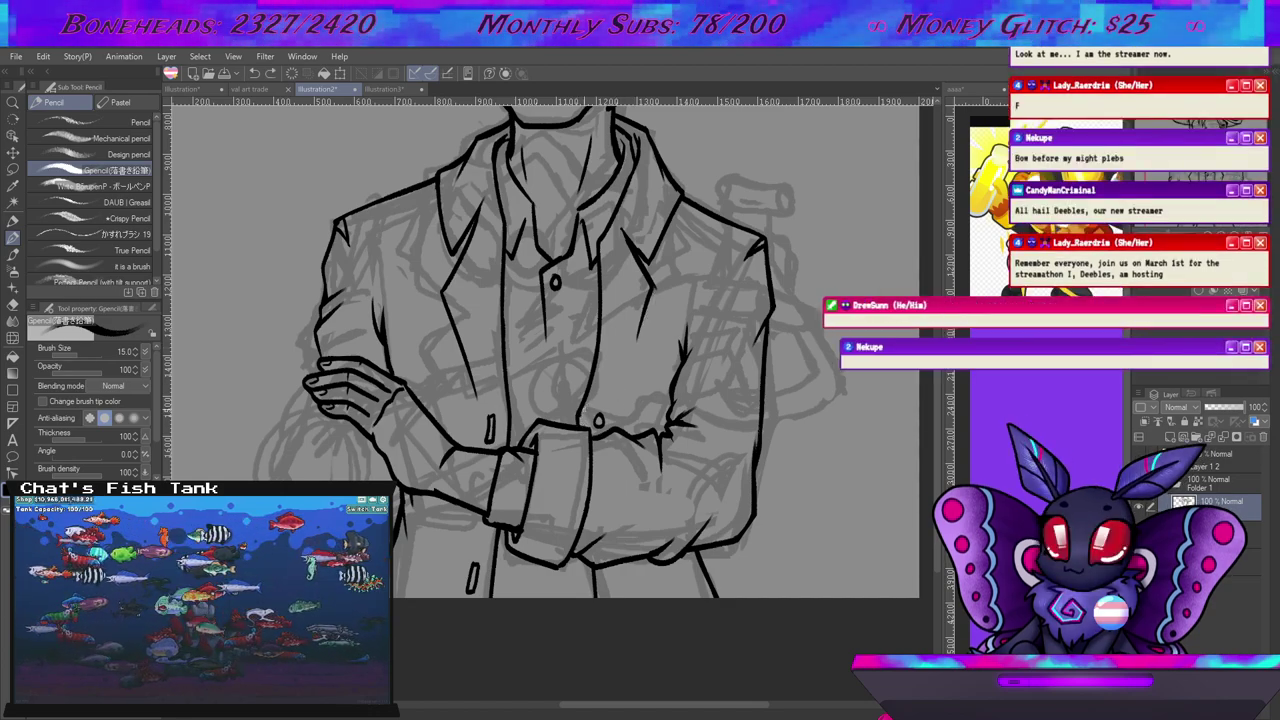
{"action": "left_click_drag", "start_coordinate": [654, 294], "coordinate": [584, 414]}
{"action": "key", "text": "ctrl+z"}
{"action": "left_click_drag", "start_coordinate": [652, 288], "coordinate": [603, 395]}
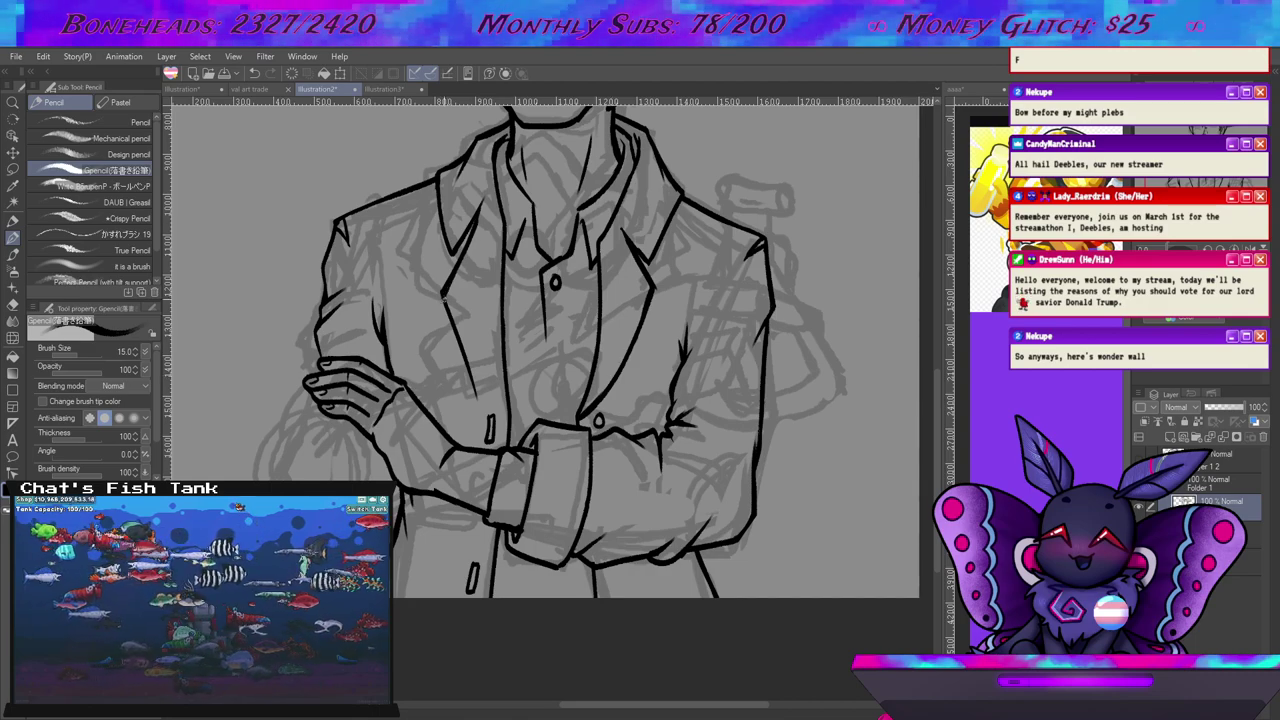
{"action": "left_click_drag", "start_coordinate": [459, 334], "coordinate": [485, 396]}
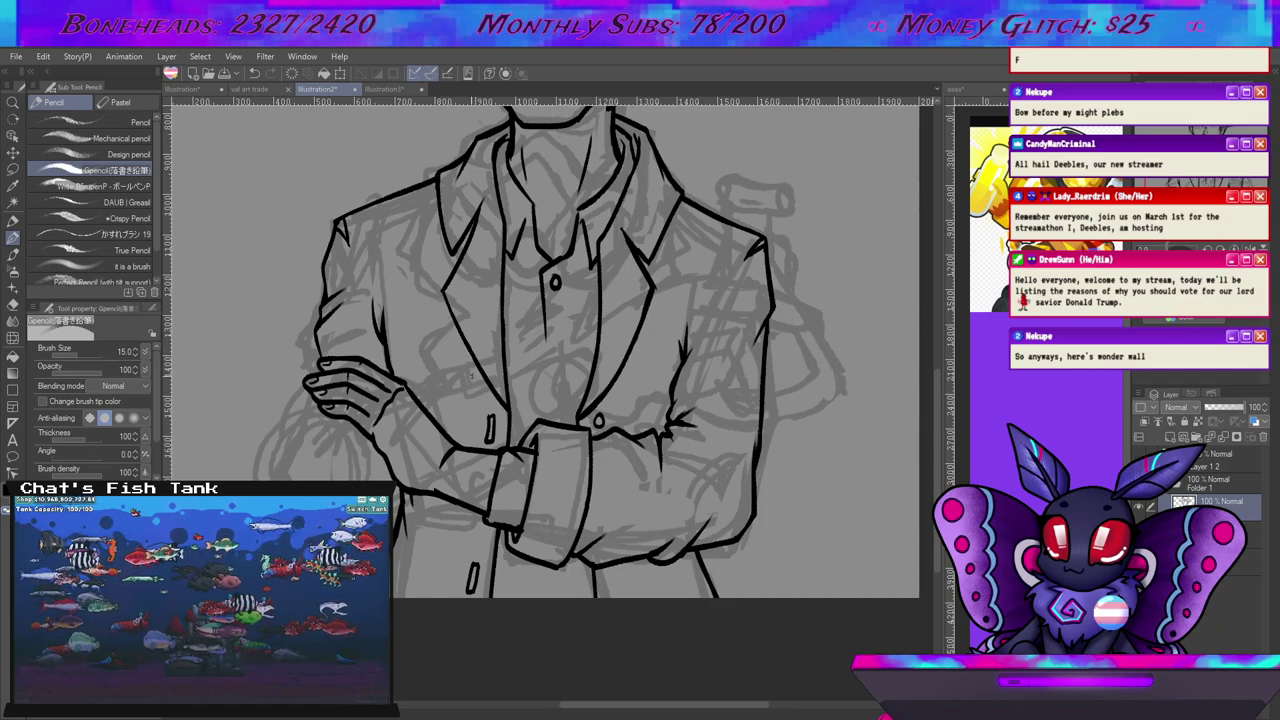
{"action": "left_click_drag", "start_coordinate": [650, 308], "coordinate": [590, 412]}
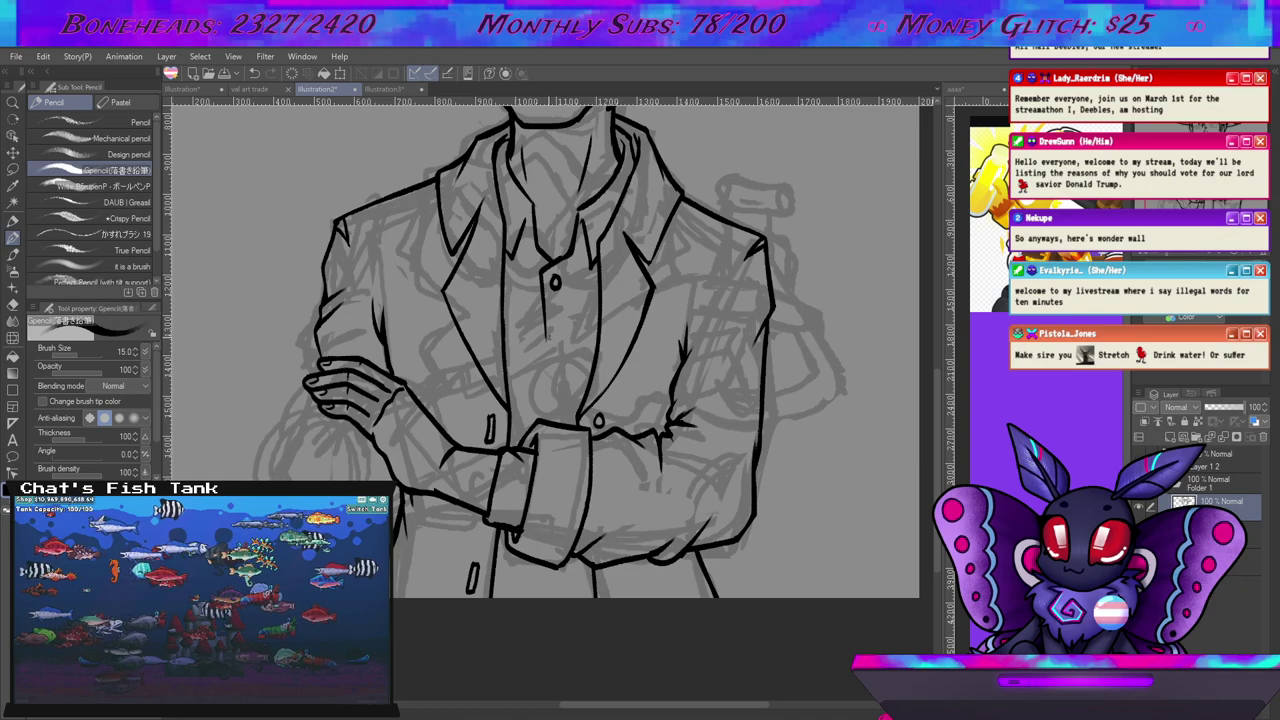
Redo the vertical placket line below the top shirt button, extending it to the sleeve cuff at brush size 15.
{"action": "key", "text": "ctrl+z"}
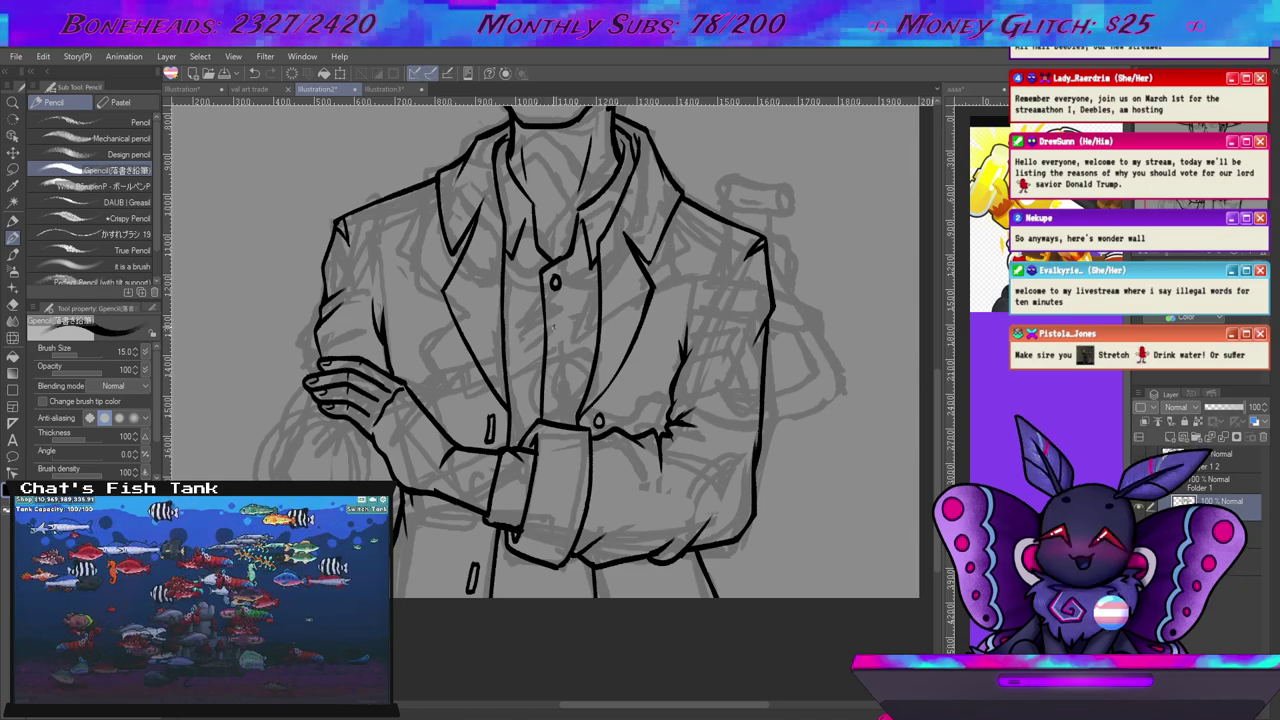
{"action": "key", "text": "bracketleft"}
{"action": "key", "text": "bracketleft"}
{"action": "left_click_drag", "start_coordinate": [543, 270], "coordinate": [545, 314]}
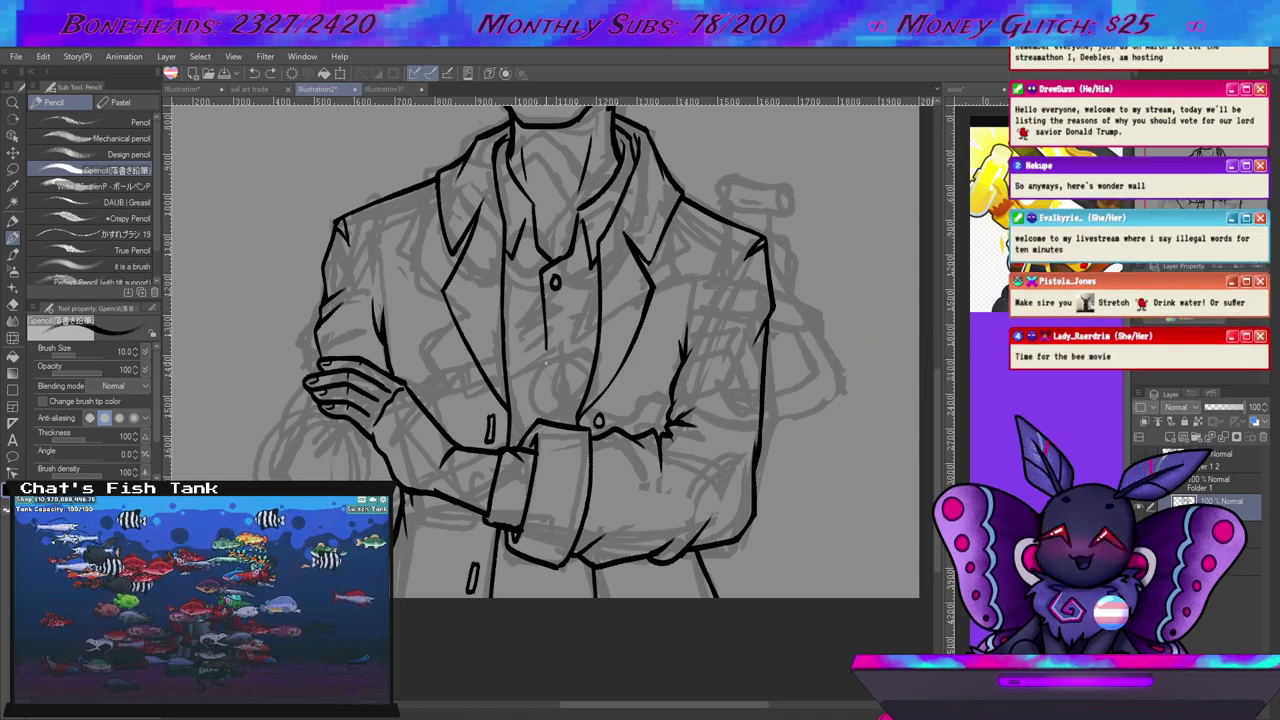
{"action": "key", "text": "bracketright"}
{"action": "key", "text": "bracketright"}
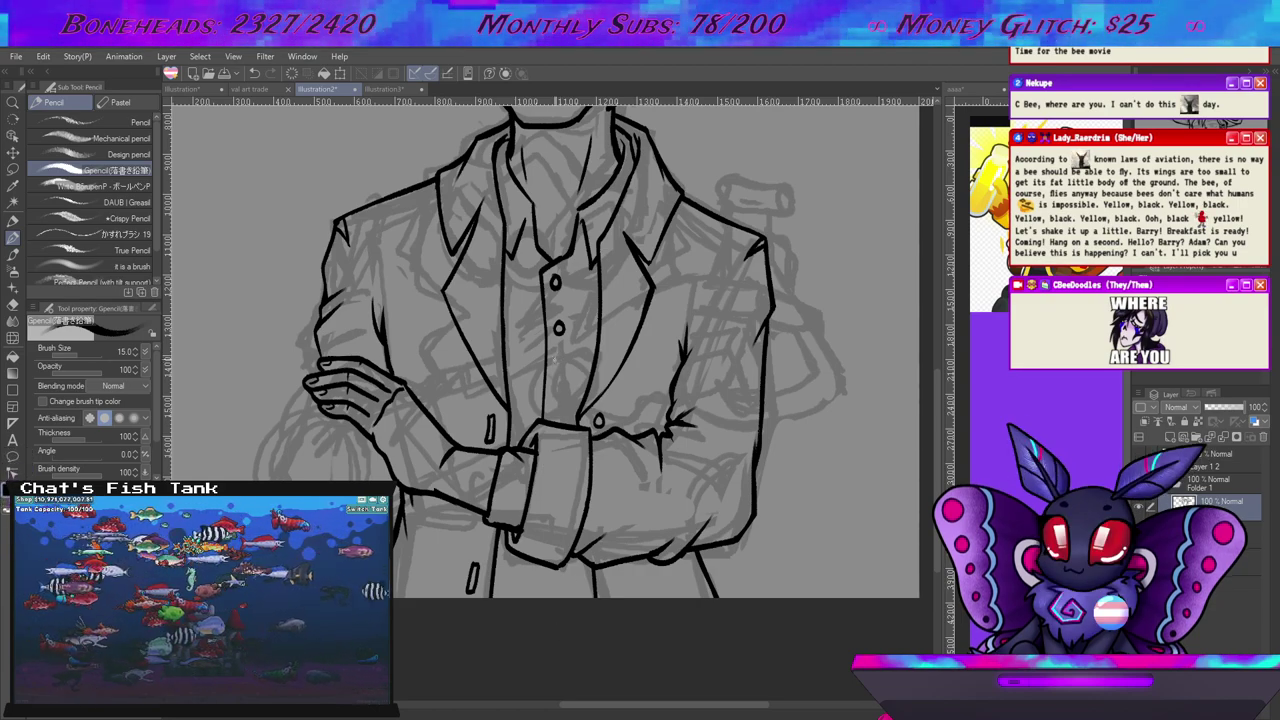
{"action": "key", "text": "e"}
{"action": "left_click_drag", "start_coordinate": [560, 322], "coordinate": [558, 334]}
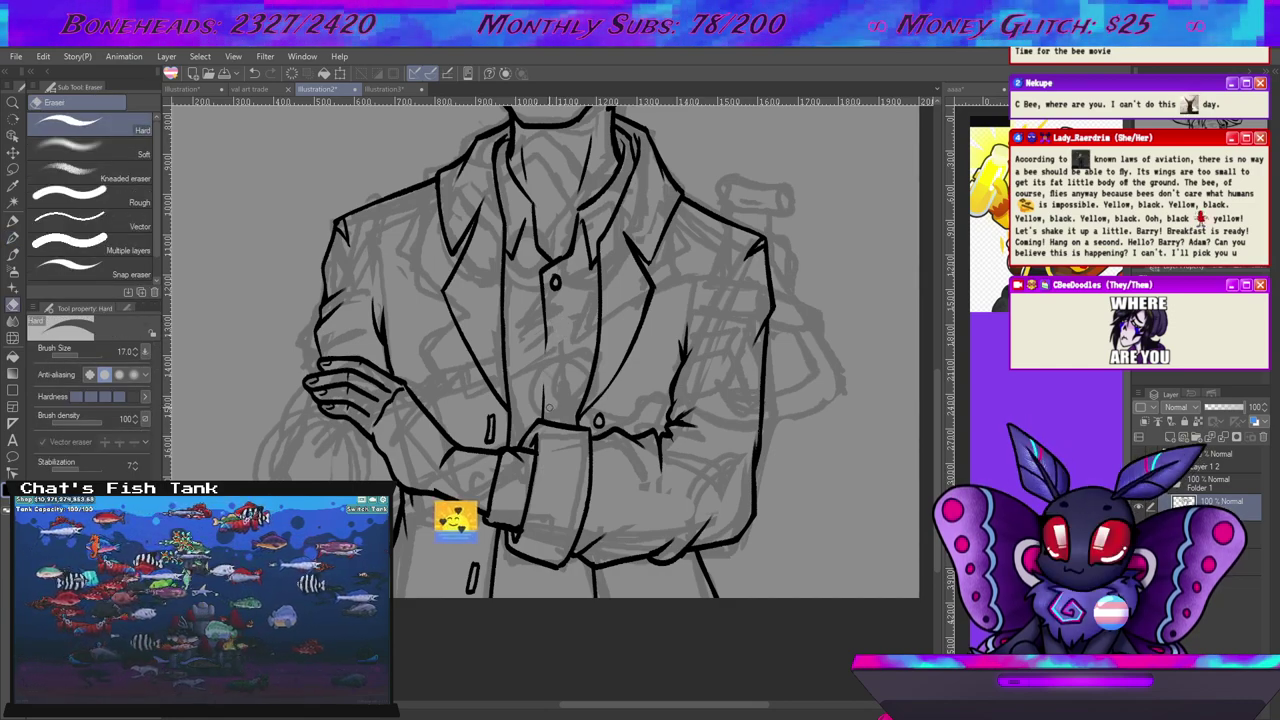
{"action": "key", "text": "p"}
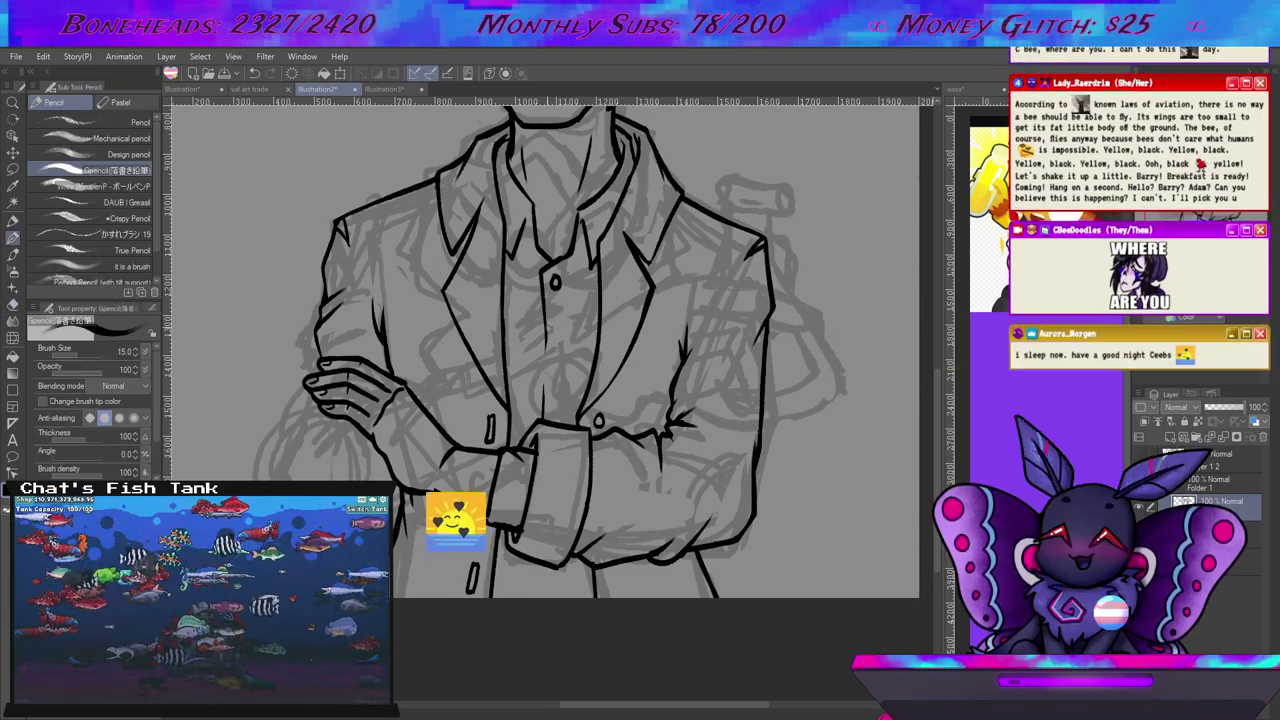
{"action": "left_click_drag", "start_coordinate": [546, 342], "coordinate": [543, 418]}
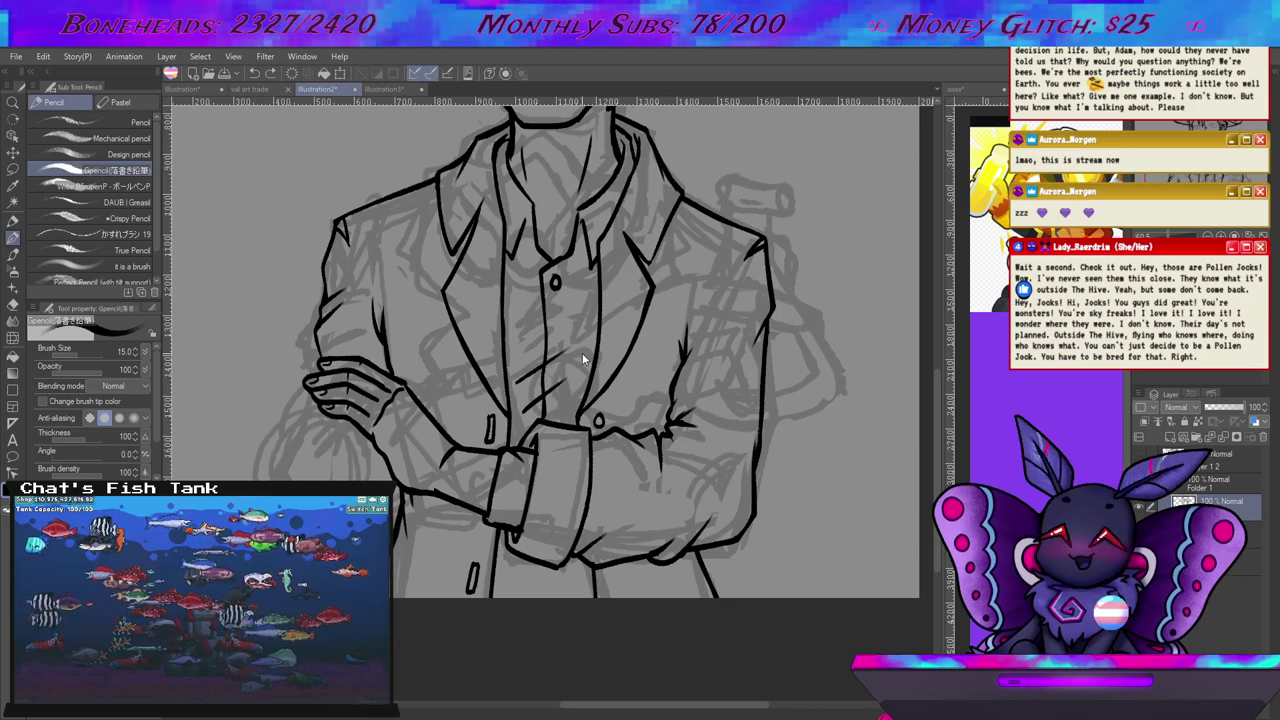
Ink two more buttons with short fold creases between them on the shirt front, and reduce the brush size to 12.
{"action": "key", "text": "ctrl+z"}
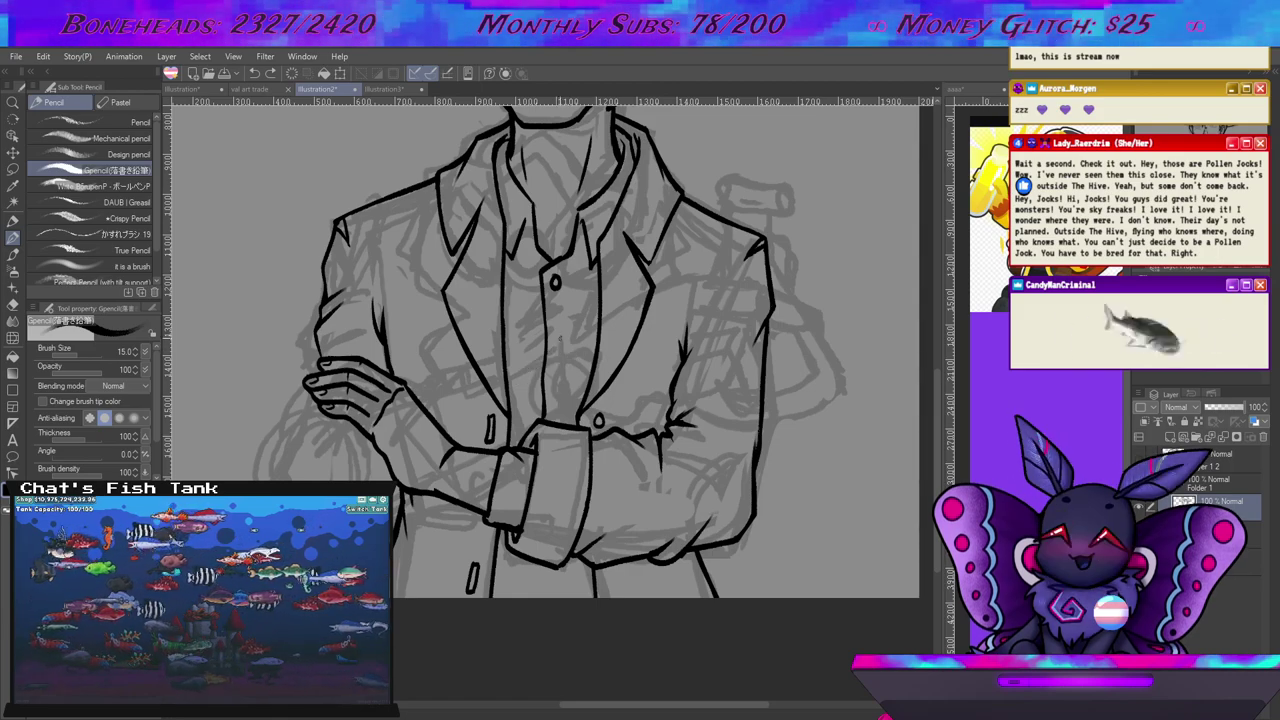
{"action": "left_click_drag", "start_coordinate": [556, 339], "coordinate": [557, 340]}
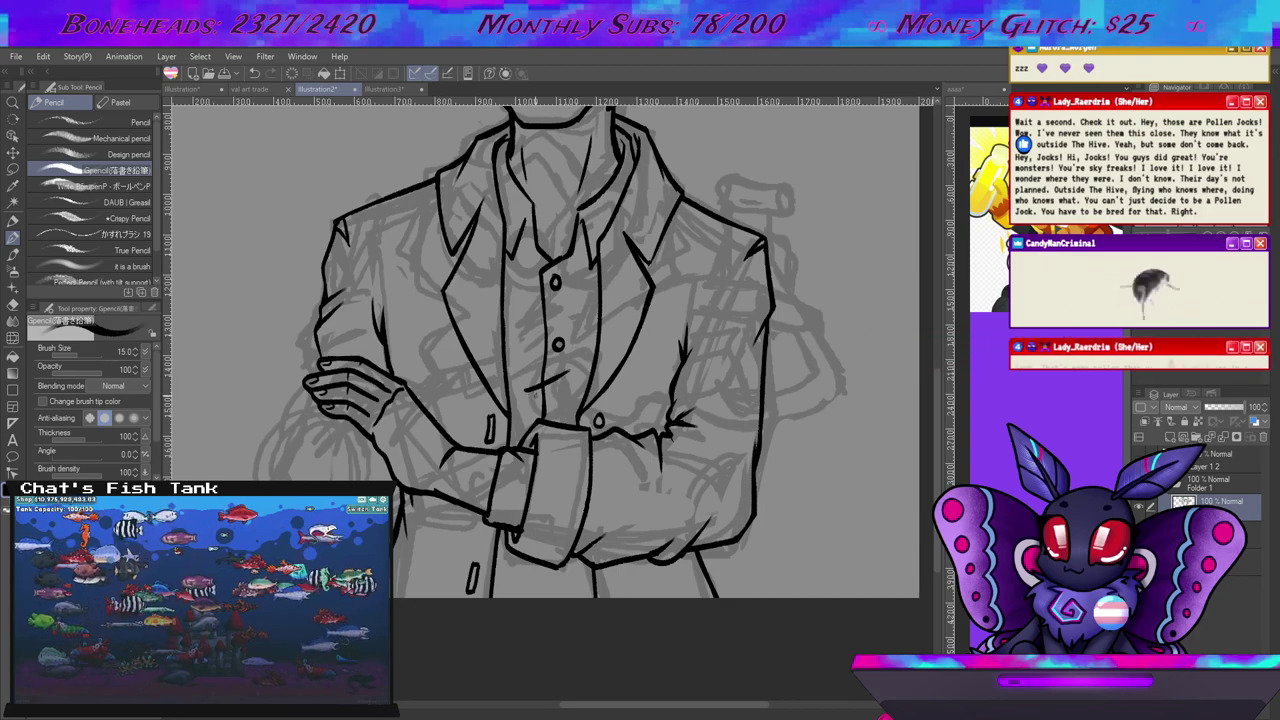
{"action": "left_click_drag", "start_coordinate": [522, 397], "coordinate": [568, 370]}
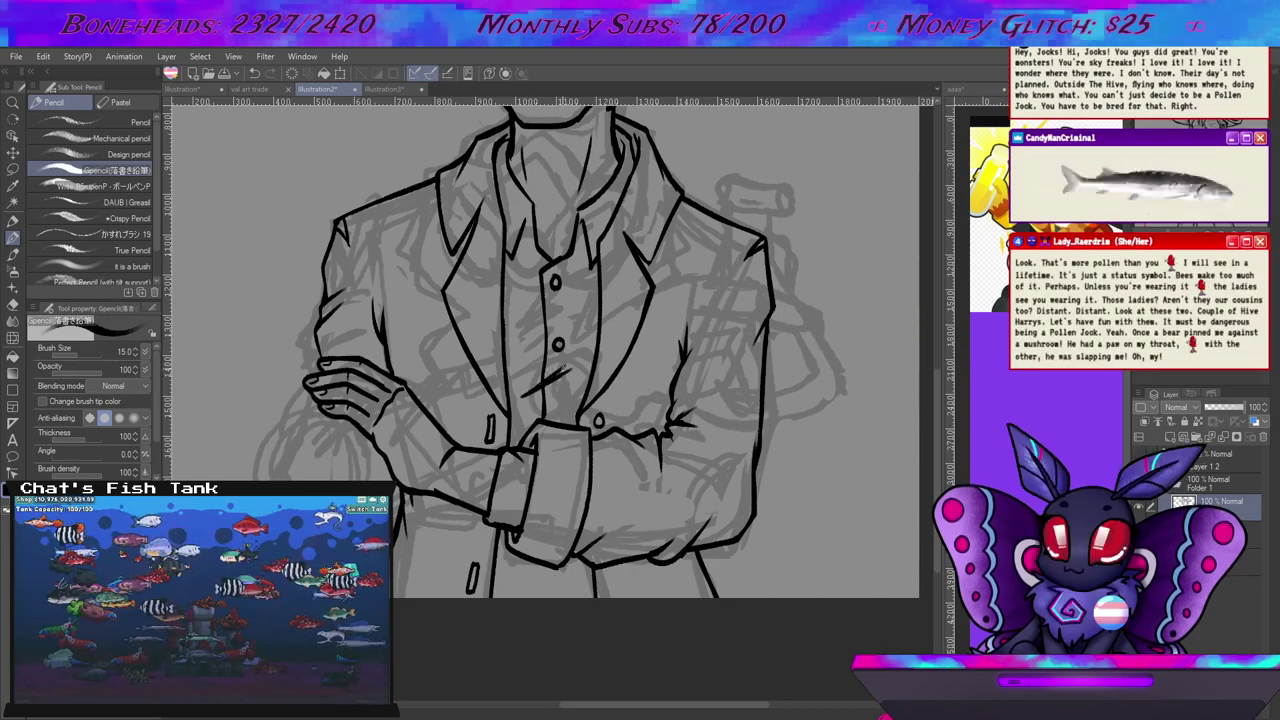
{"action": "left_click_drag", "start_coordinate": [544, 420], "coordinate": [559, 416]}
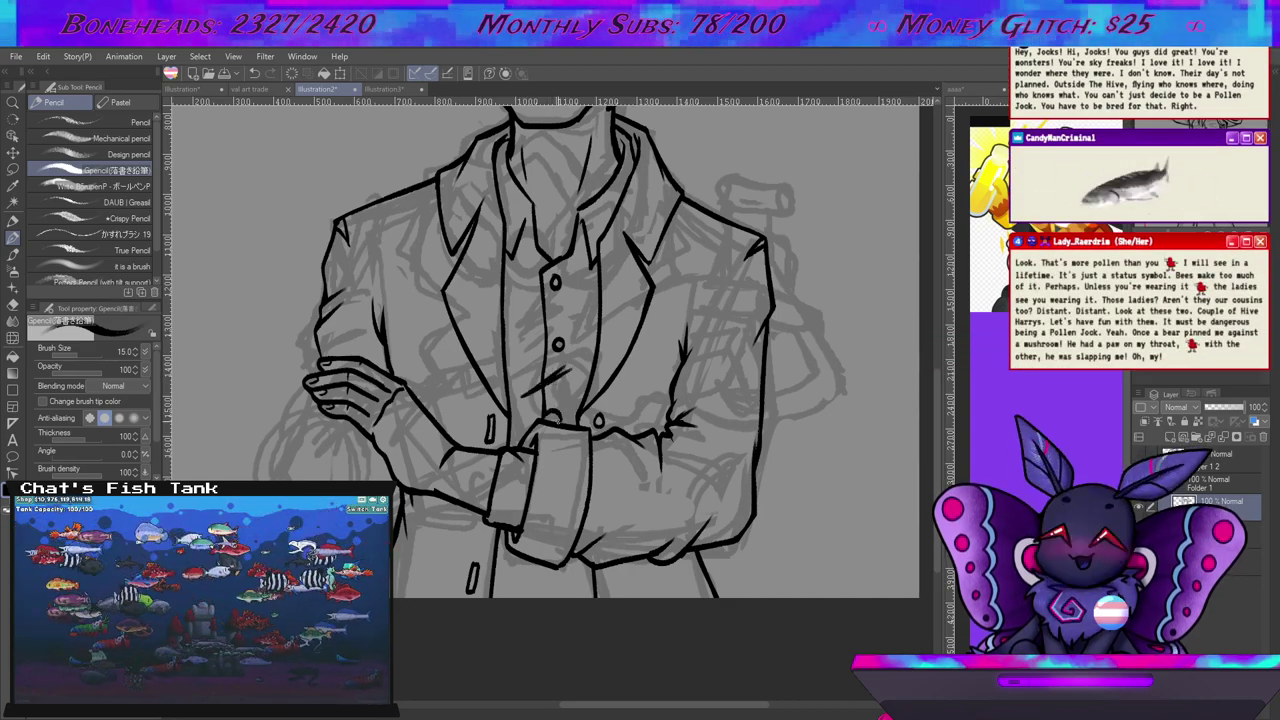
{"action": "key", "text": "ctrl+z"}
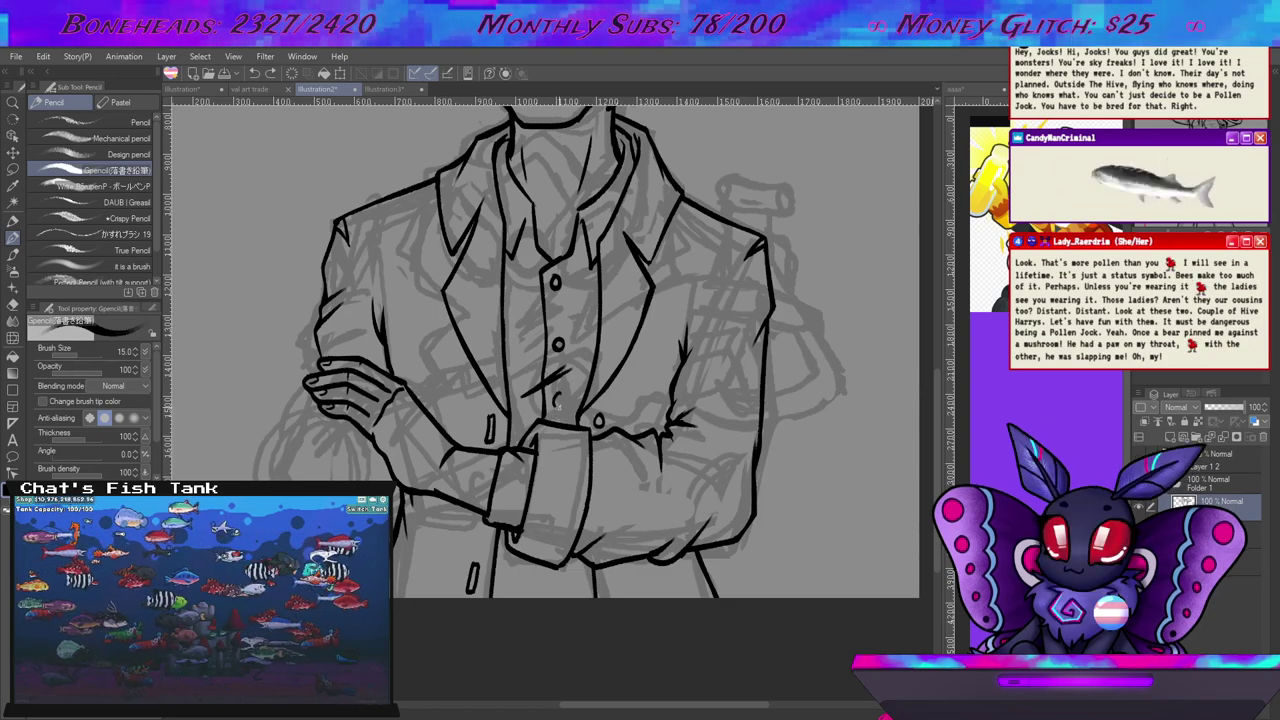
{"action": "left_click_drag", "start_coordinate": [556, 403], "coordinate": [555, 393]}
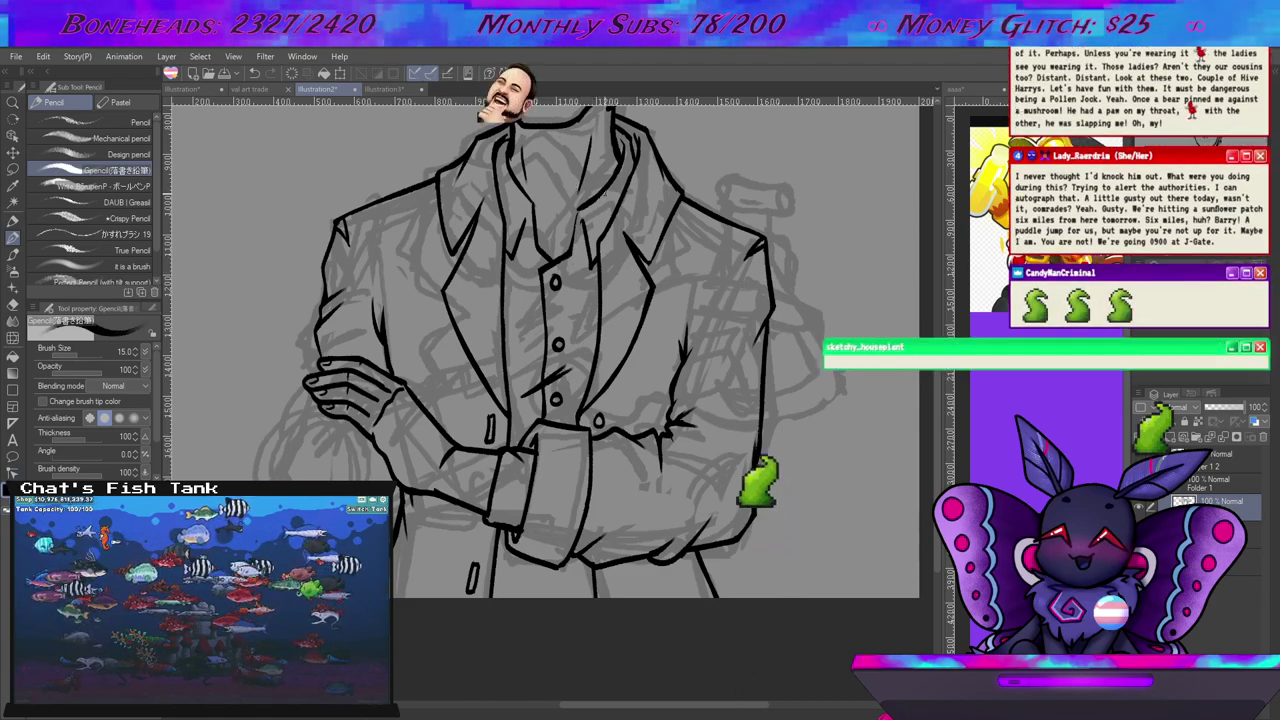
{"action": "key", "text": "bracketleft"}
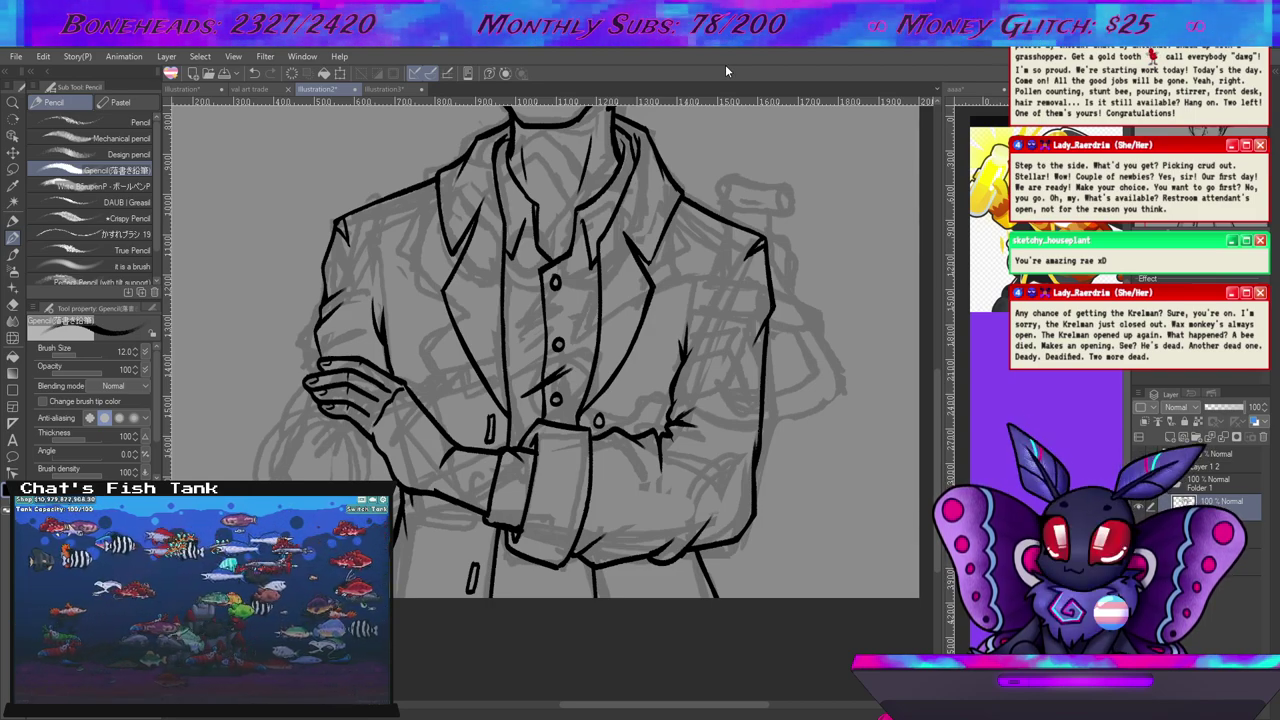
Switch to the Illustration3 canvas, add a new layer and hide the existing doodle on Layer 1.
{"action": "left_click", "coordinate": [390, 89]}
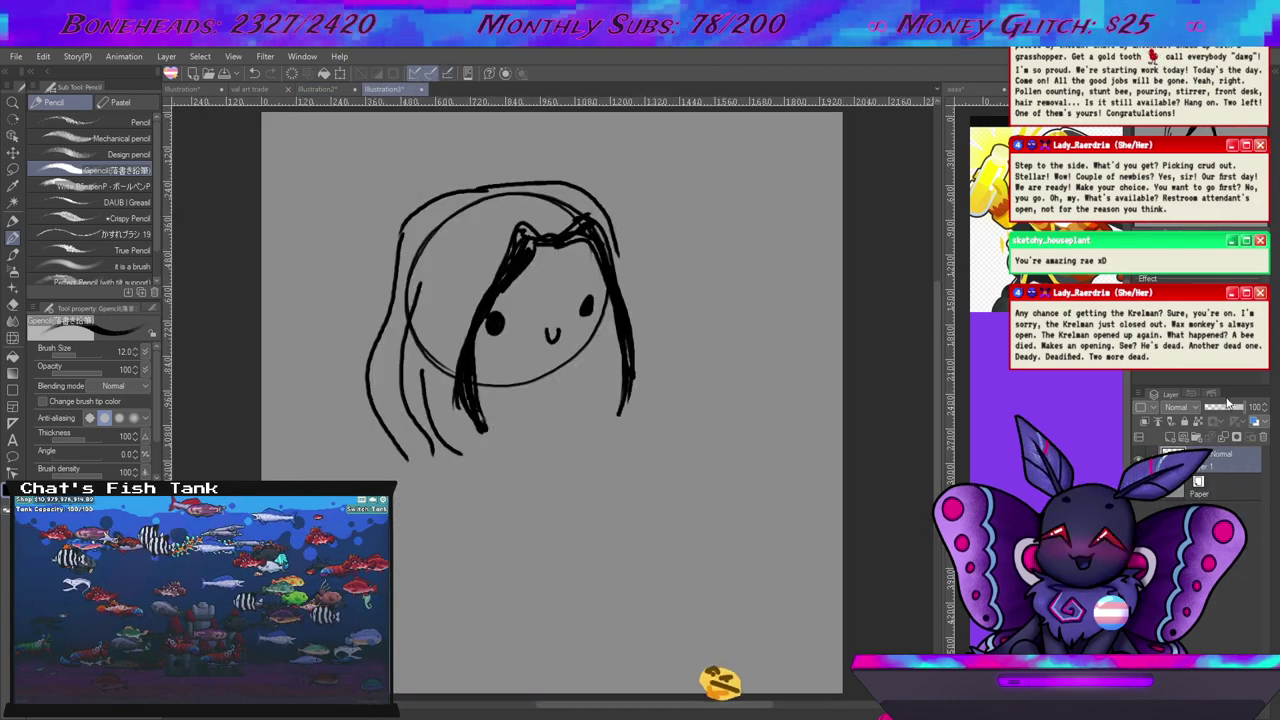
{"action": "left_click", "coordinate": [1169, 437]}
{"action": "left_click", "coordinate": [1139, 487]}
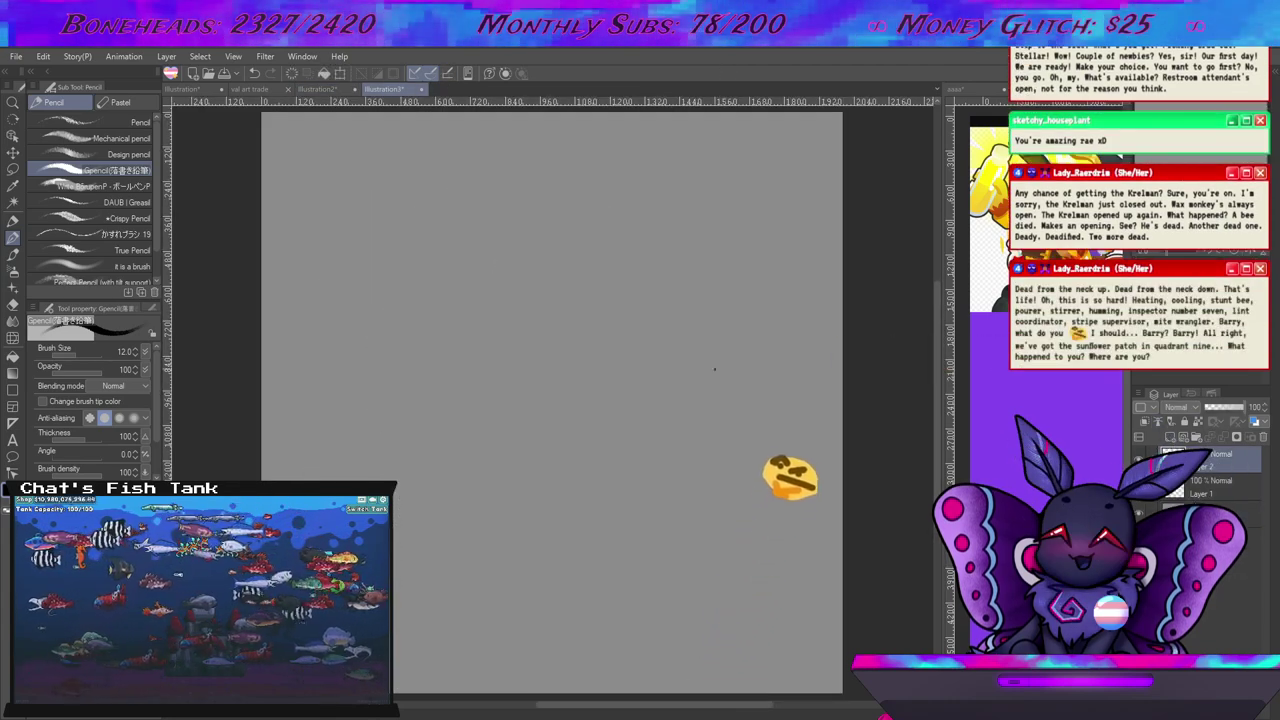
Sketch a large round head with two circular eyes and a small tapered body using the DAUB Grease pencil.
{"action": "left_click", "coordinate": [128, 203]}
{"action": "mouse_move", "coordinate": [660, 265]}
{"action": "left_mouse_down"}
{"action": "mouse_move", "coordinate": [700, 250]}
{"action": "mouse_move", "coordinate": [715, 292]}
{"action": "mouse_move", "coordinate": [616, 437]}
{"action": "left_mouse_up"}
{"action": "left_click_drag", "start_coordinate": [506, 342], "coordinate": [500, 382]}
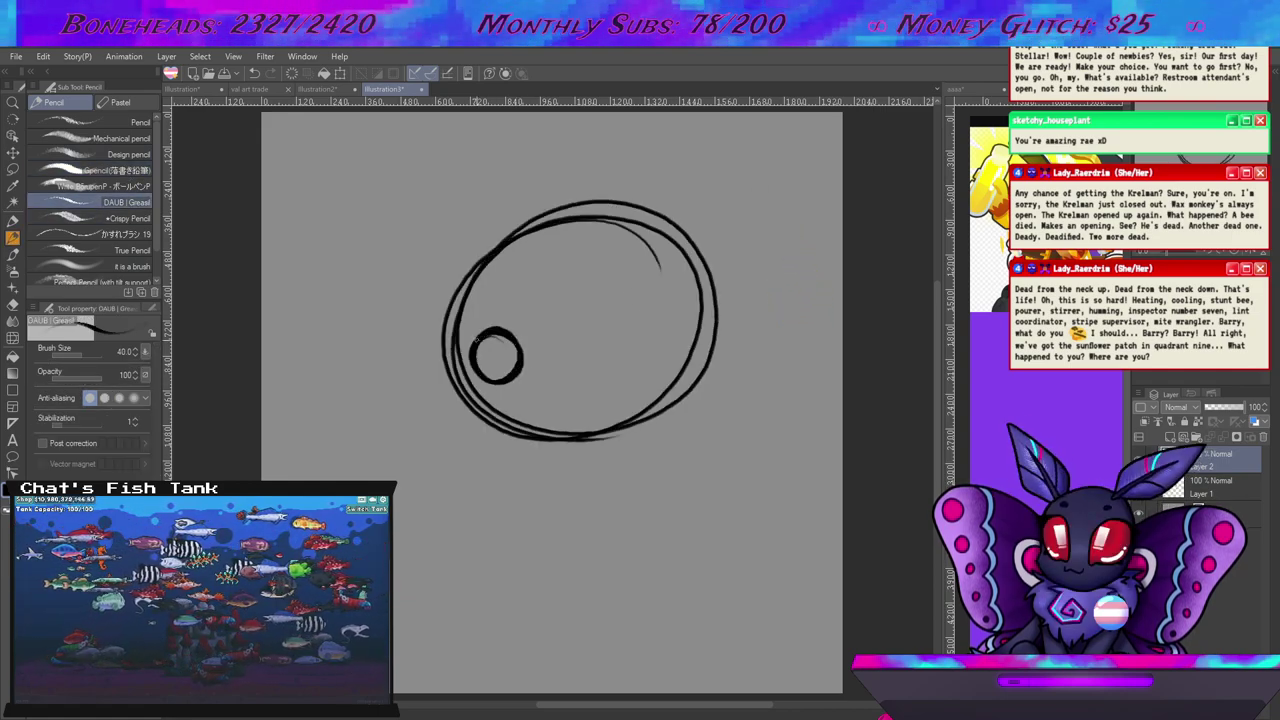
{"action": "mouse_move", "coordinate": [657, 366]}
{"action": "left_mouse_down"}
{"action": "mouse_move", "coordinate": [610, 383]}
{"action": "mouse_move", "coordinate": [630, 324]}
{"action": "mouse_move", "coordinate": [666, 361]}
{"action": "left_mouse_up"}
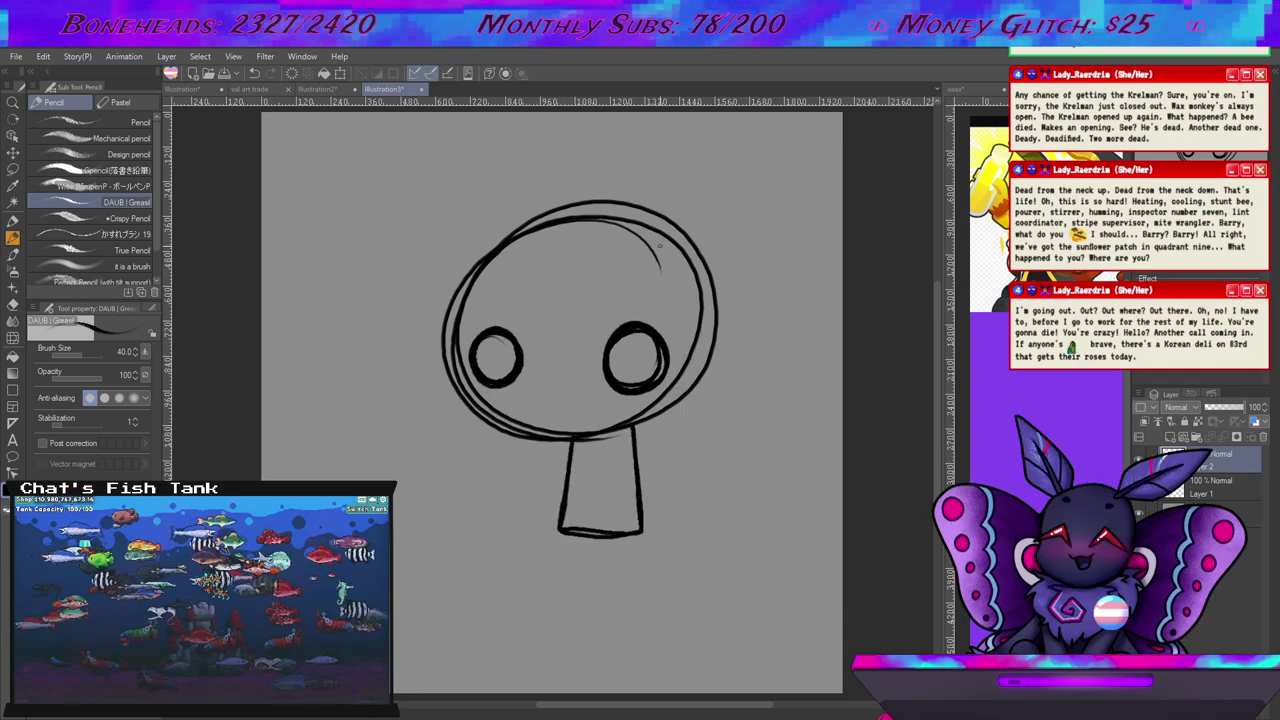
Erase the upper left and upper right parts of the head outline with the Hard eraser at size 150.
{"action": "key", "text": "e"}
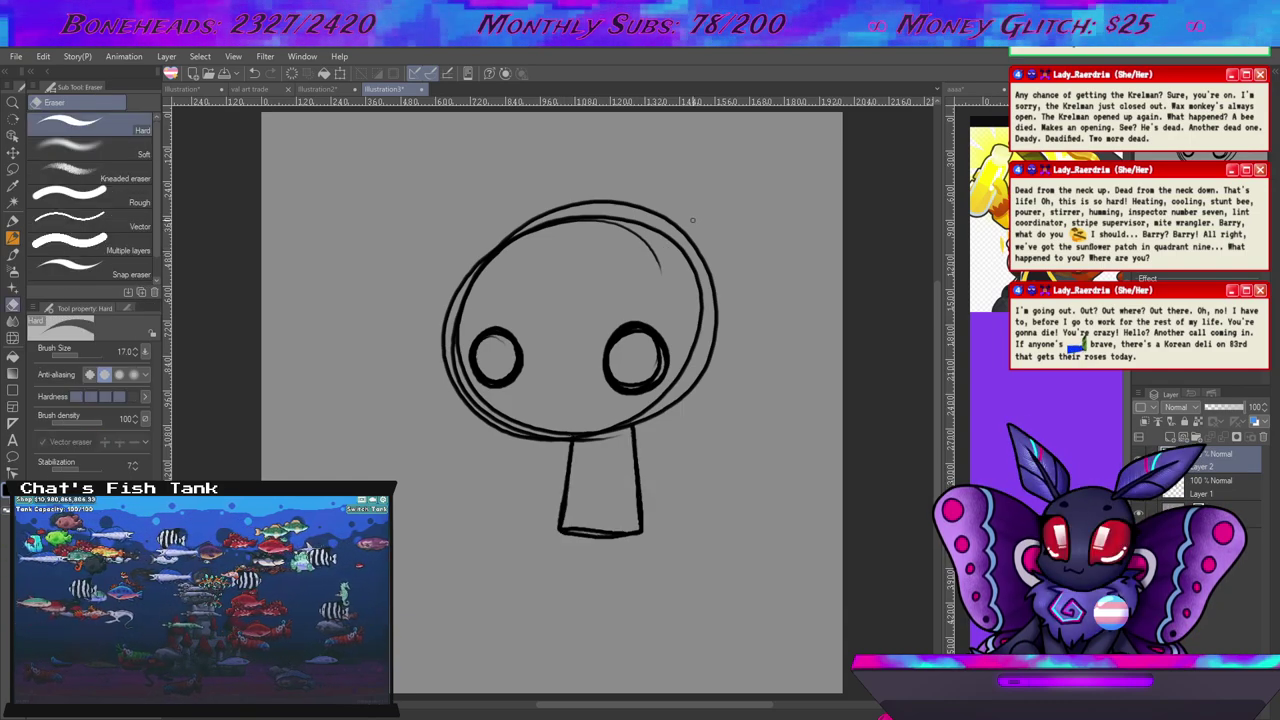
{"action": "key", "text": "bracketright"}
{"action": "key", "text": "bracketright"}
{"action": "key", "text": "bracketright"}
{"action": "key", "text": "bracketright"}
{"action": "key", "text": "bracketright"}
{"action": "key", "text": "bracketright"}
{"action": "key", "text": "bracketright"}
{"action": "key", "text": "bracketright"}
{"action": "key", "text": "bracketright"}
{"action": "key", "text": "bracketright"}
{"action": "key", "text": "bracketright"}
{"action": "left_click_drag", "start_coordinate": [686, 230], "coordinate": [659, 269]}
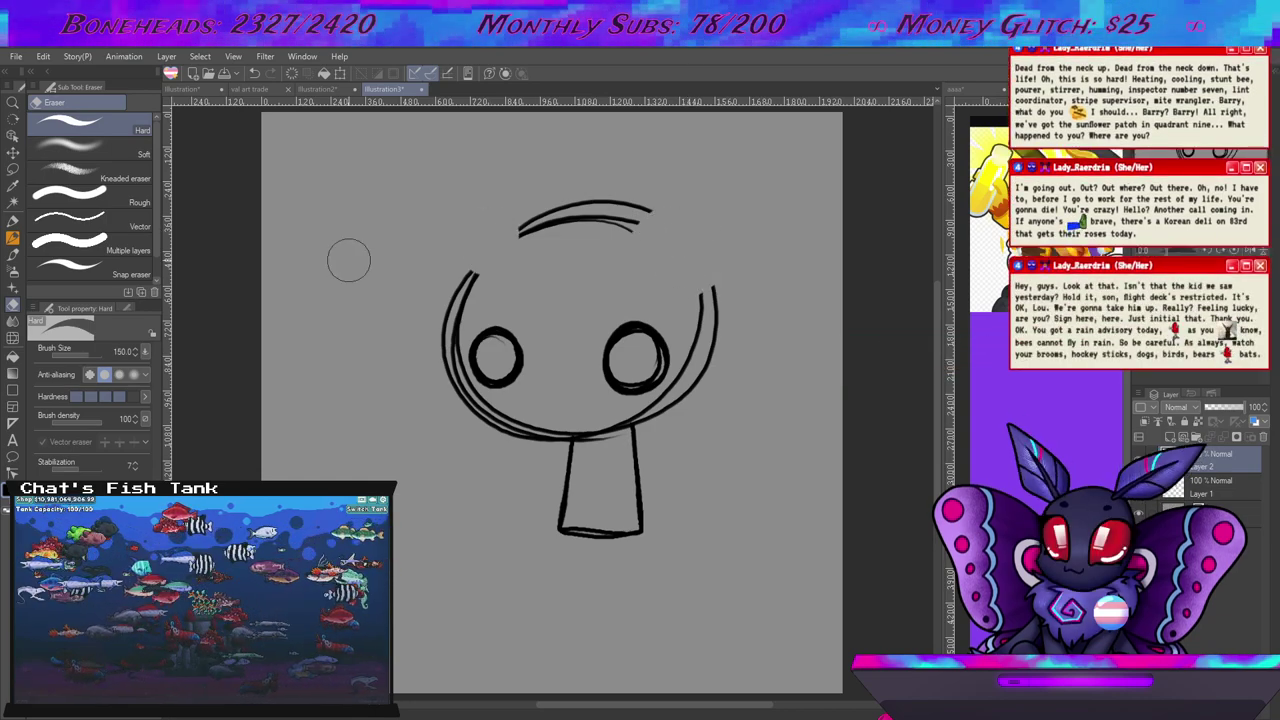
Draw a thick curled horn shape on the upper right of the head, cleaning up and redrawing its inner spiral.
{"action": "key", "text": "p"}
{"action": "left_click_drag", "start_coordinate": [645, 211], "coordinate": [686, 188]}
{"action": "mouse_move", "coordinate": [637, 240]}
{"action": "left_mouse_down"}
{"action": "mouse_move", "coordinate": [742, 322]}
{"action": "mouse_move", "coordinate": [695, 258]}
{"action": "mouse_move", "coordinate": [727, 241]}
{"action": "mouse_move", "coordinate": [735, 277]}
{"action": "left_mouse_up"}
{"action": "mouse_move", "coordinate": [686, 188]}
{"action": "left_mouse_down"}
{"action": "mouse_move", "coordinate": [717, 188]}
{"action": "mouse_move", "coordinate": [764, 228]}
{"action": "mouse_move", "coordinate": [768, 262]}
{"action": "mouse_move", "coordinate": [728, 320]}
{"action": "left_mouse_up"}
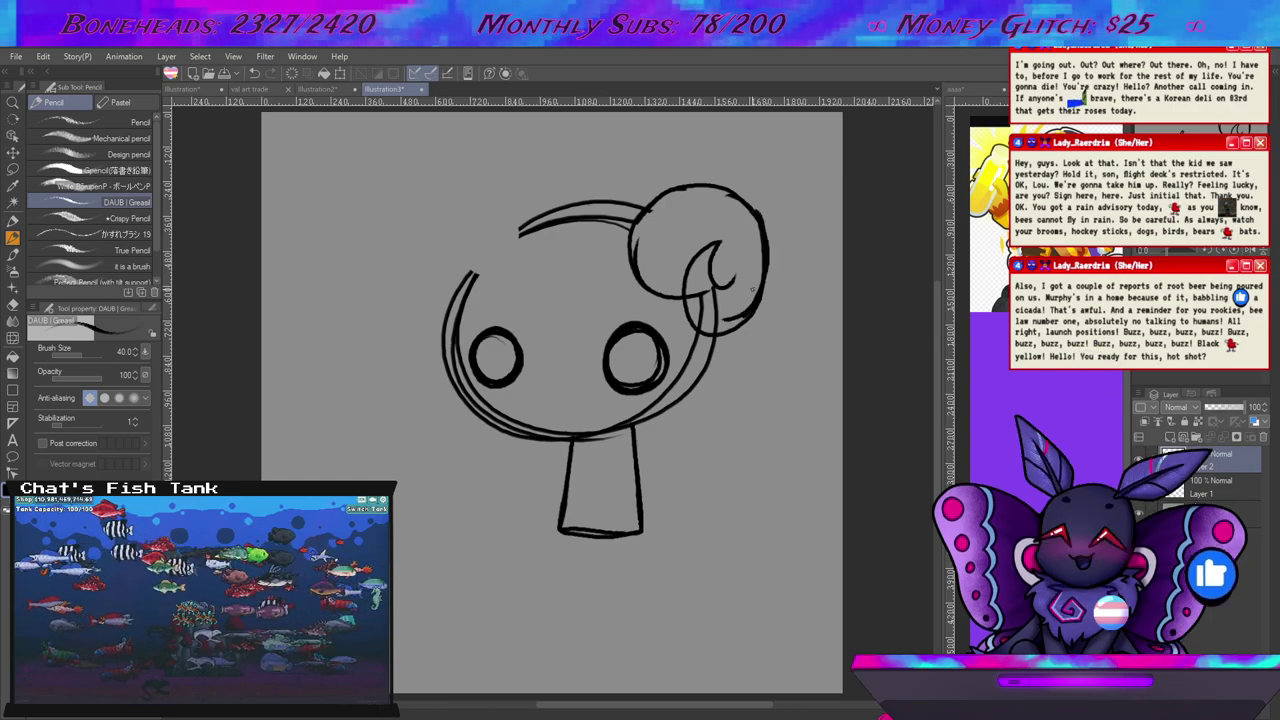
{"action": "key", "text": "e"}
{"action": "mouse_move", "coordinate": [715, 296]}
{"action": "left_mouse_down"}
{"action": "mouse_move", "coordinate": [736, 264]}
{"action": "mouse_move", "coordinate": [711, 300]}
{"action": "left_mouse_up"}
{"action": "key", "text": "p"}
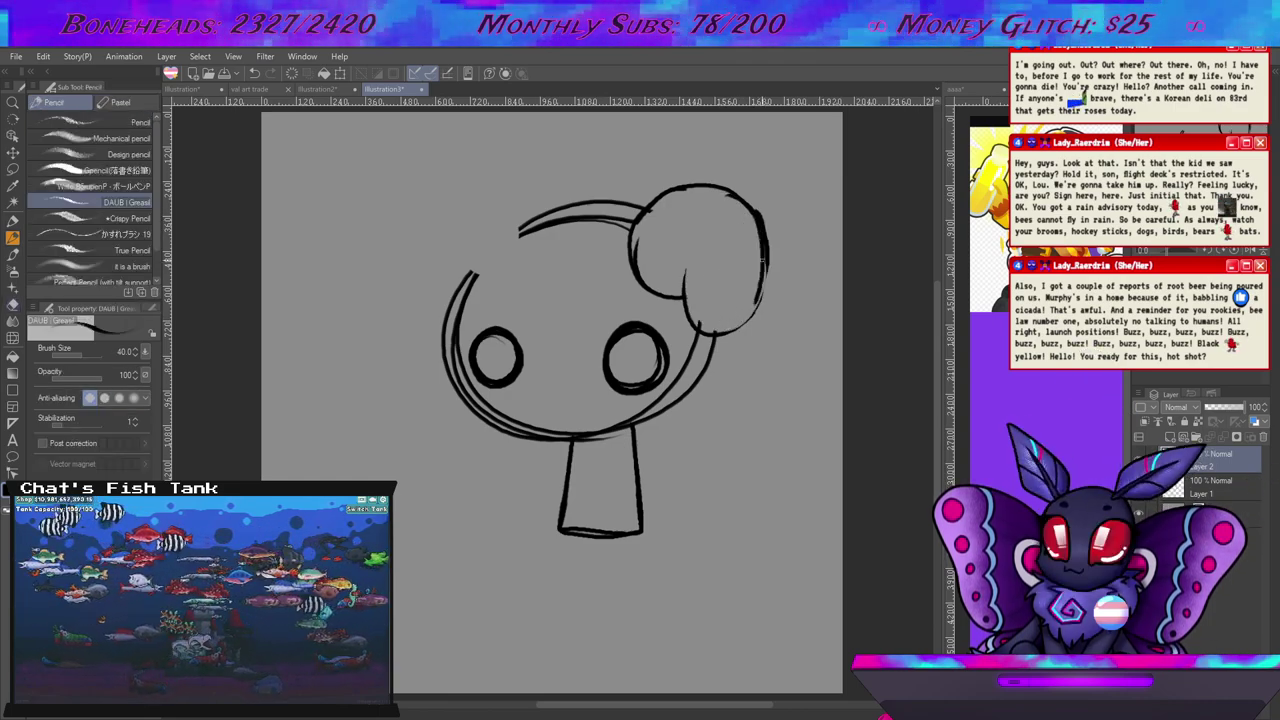
{"action": "key", "text": "ctrl+z"}
{"action": "left_click_drag", "start_coordinate": [766, 254], "coordinate": [759, 305]}
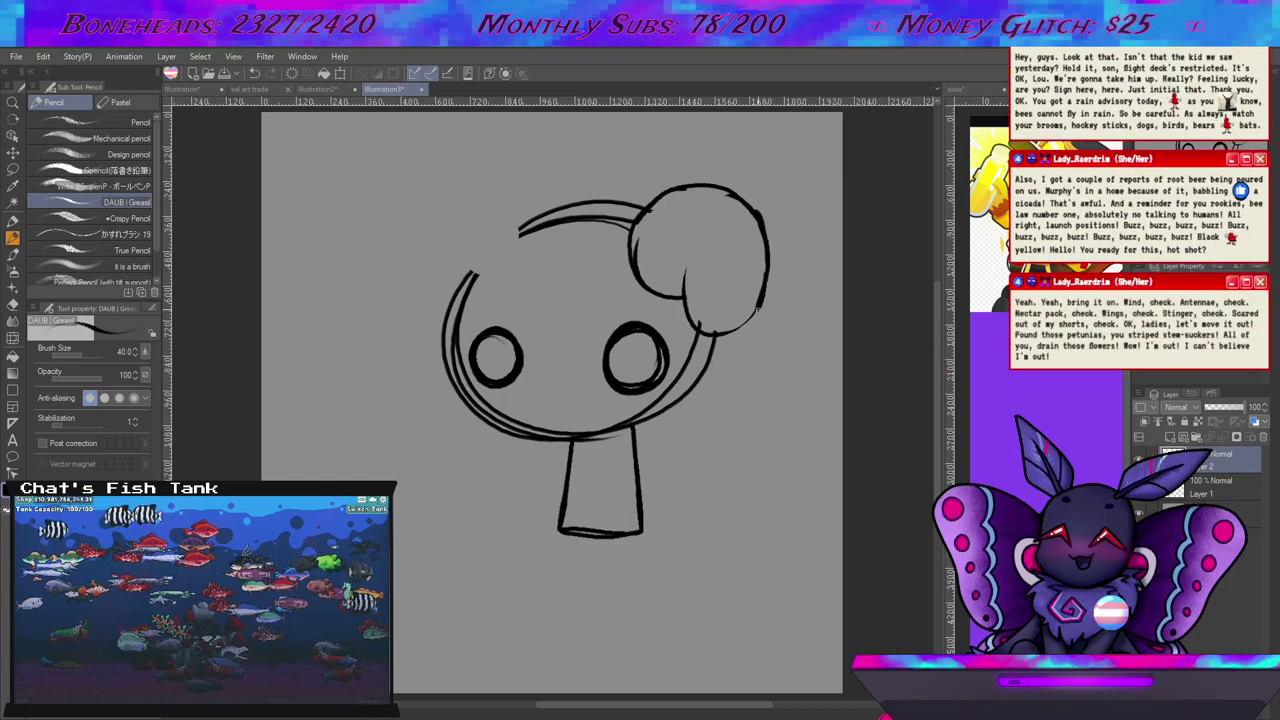
{"action": "mouse_move", "coordinate": [686, 290]}
{"action": "left_mouse_down"}
{"action": "mouse_move", "coordinate": [726, 245]}
{"action": "mouse_move", "coordinate": [728, 268]}
{"action": "left_mouse_up"}
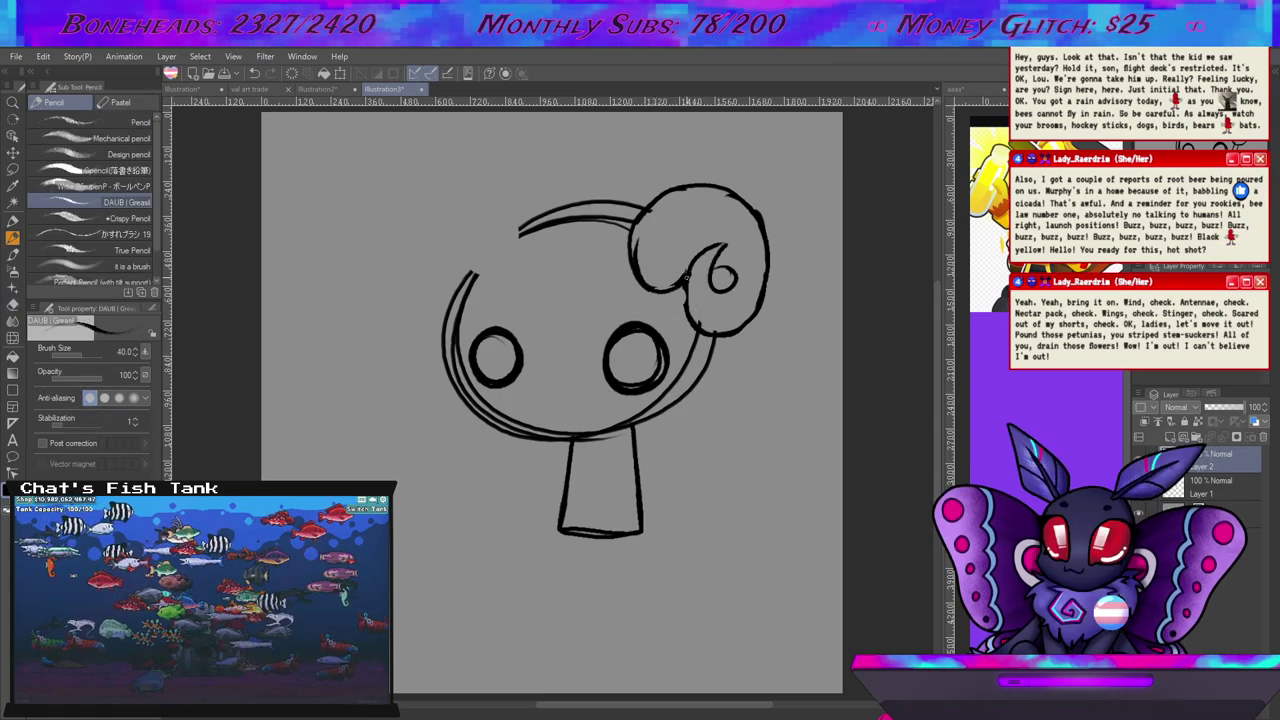
Draw the character's hair with pointed fringe strands over the forehead and swept locks around the top and left side.
{"action": "mouse_move", "coordinate": [615, 268]}
{"action": "left_mouse_down"}
{"action": "mouse_move", "coordinate": [585, 232]}
{"action": "mouse_move", "coordinate": [577, 365]}
{"action": "left_mouse_up"}
{"action": "key", "text": "ctrl+z"}
{"action": "key", "text": "ctrl+z"}
{"action": "left_click_drag", "start_coordinate": [617, 262], "coordinate": [573, 225]}
{"action": "mouse_move", "coordinate": [573, 225]}
{"action": "left_mouse_down"}
{"action": "mouse_move", "coordinate": [584, 333]}
{"action": "mouse_move", "coordinate": [563, 372]}
{"action": "left_mouse_up"}
{"action": "mouse_move", "coordinate": [563, 372]}
{"action": "left_mouse_down"}
{"action": "mouse_move", "coordinate": [568, 278]}
{"action": "mouse_move", "coordinate": [559, 306]}
{"action": "left_mouse_up"}
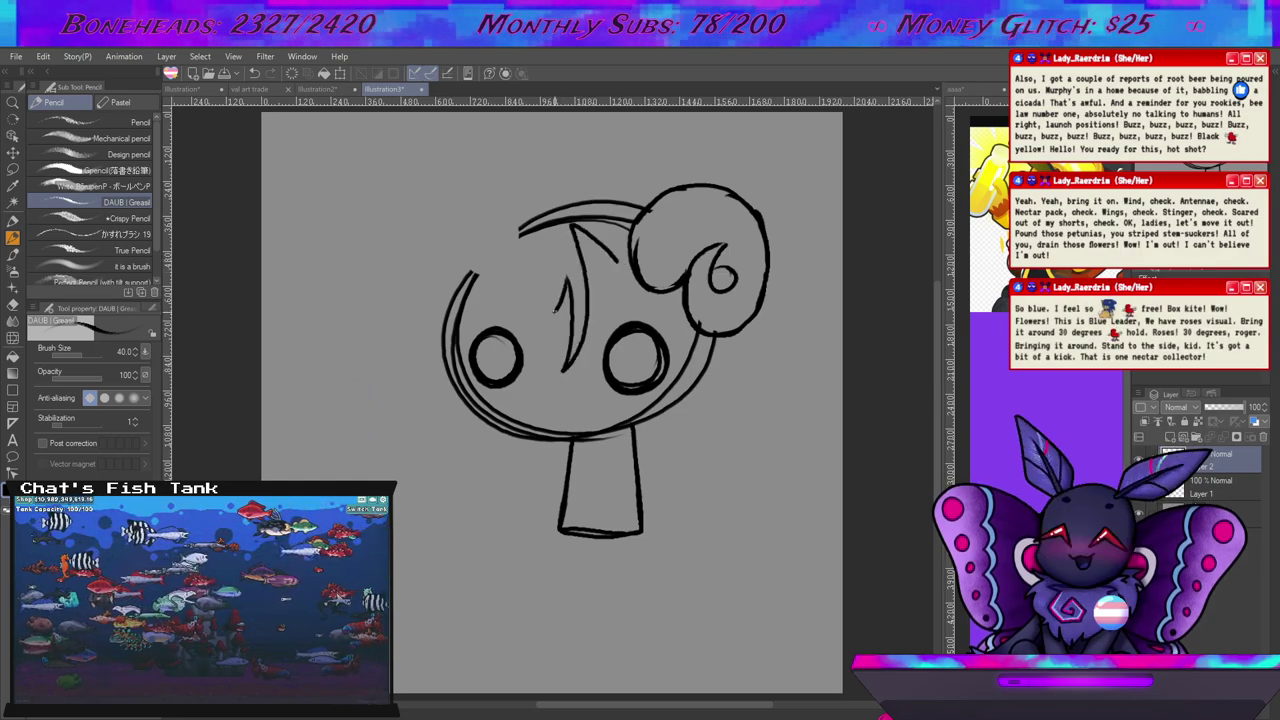
{"action": "left_click_drag", "start_coordinate": [426, 185], "coordinate": [645, 205]}
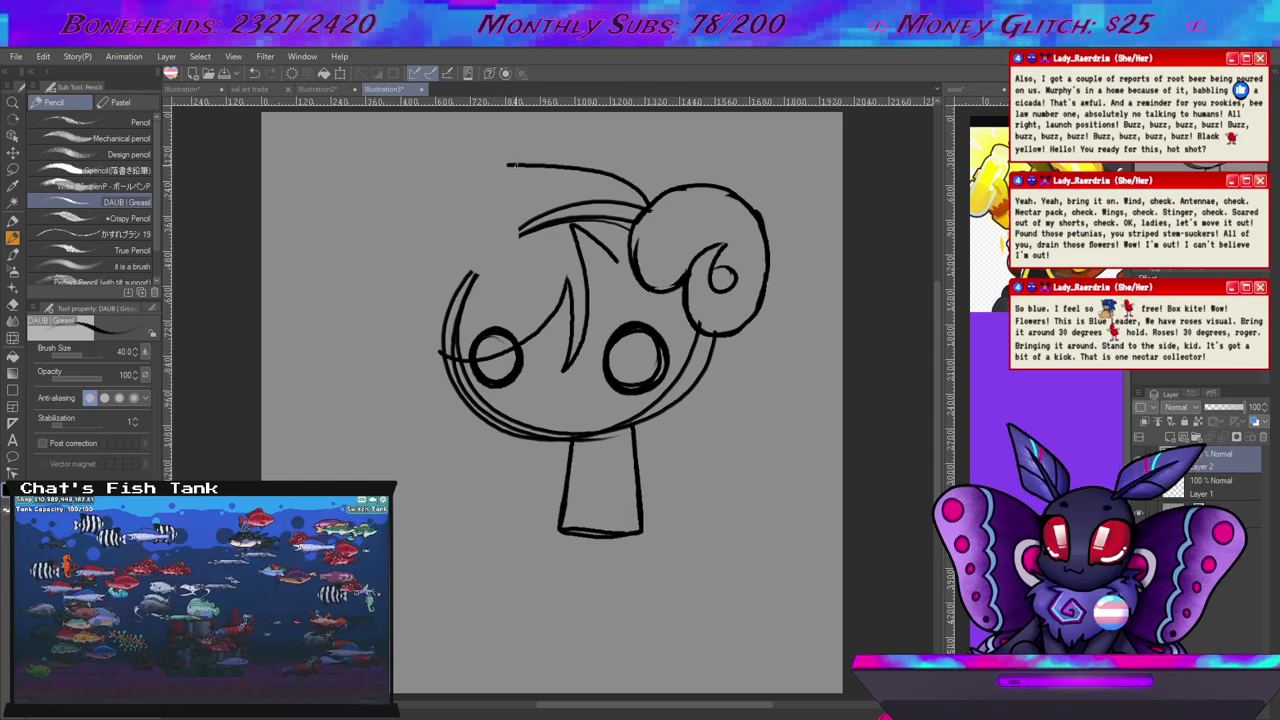
{"action": "left_click_drag", "start_coordinate": [440, 188], "coordinate": [460, 218]}
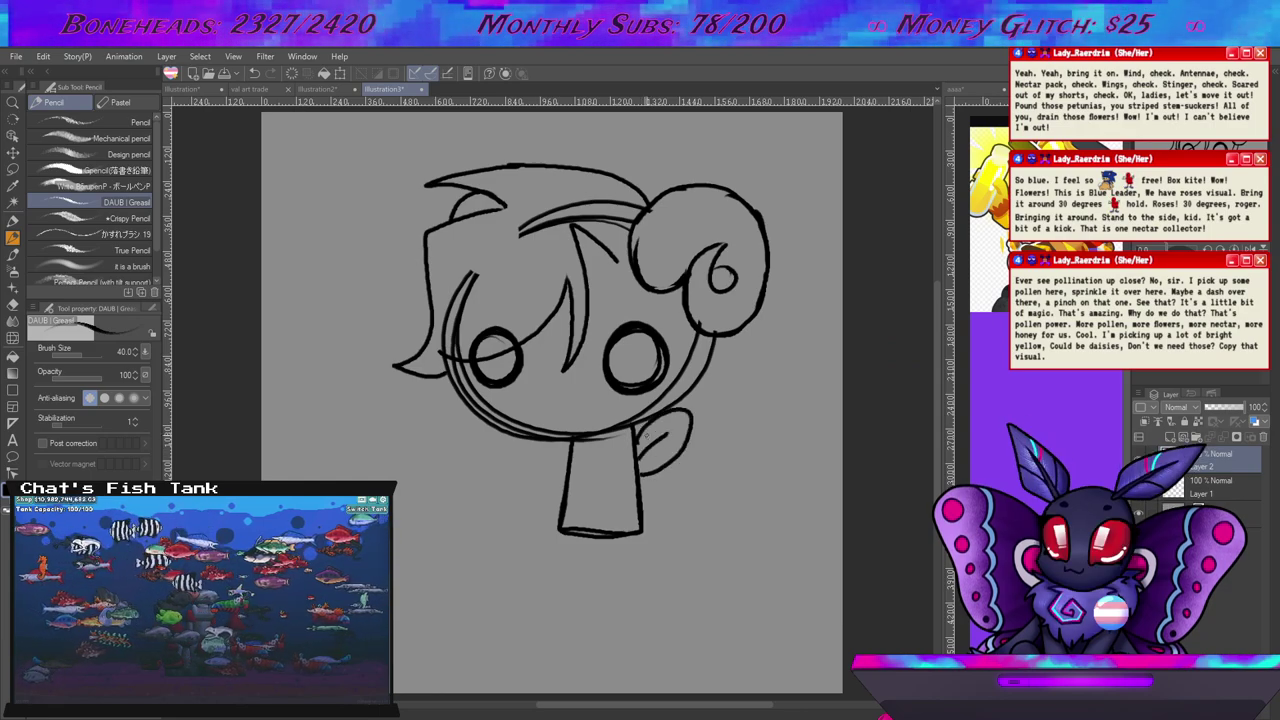
Add horizontal stripes across the small body and fill the topmost band solid black.
{"action": "left_click_drag", "start_coordinate": [570, 467], "coordinate": [628, 466]}
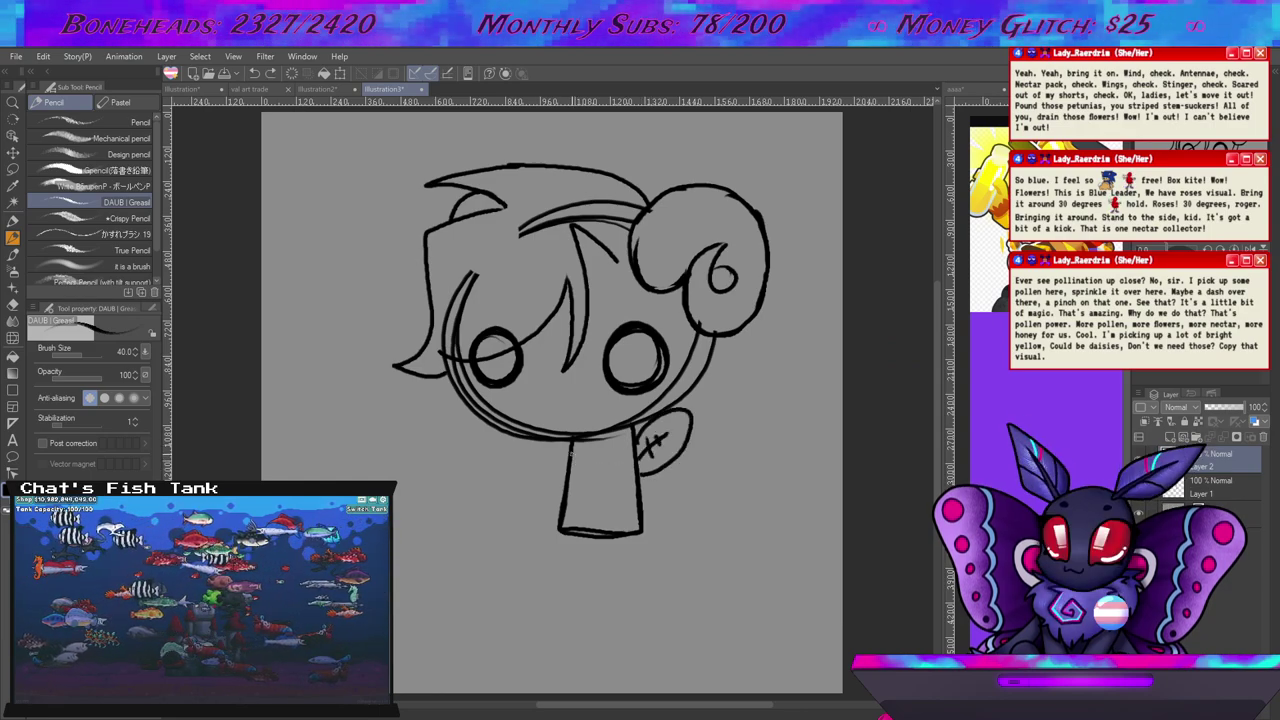
{"action": "left_click_drag", "start_coordinate": [565, 509], "coordinate": [637, 512]}
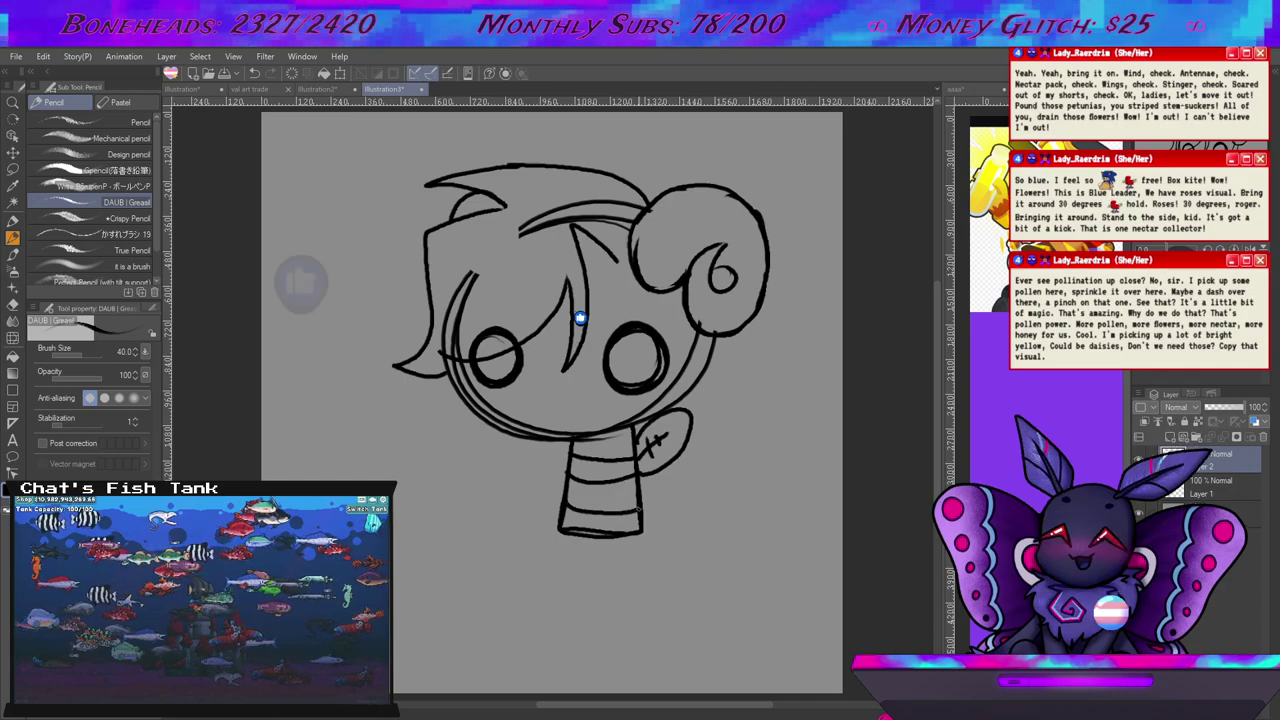
{"action": "left_click_drag", "start_coordinate": [583, 447], "coordinate": [606, 449]}
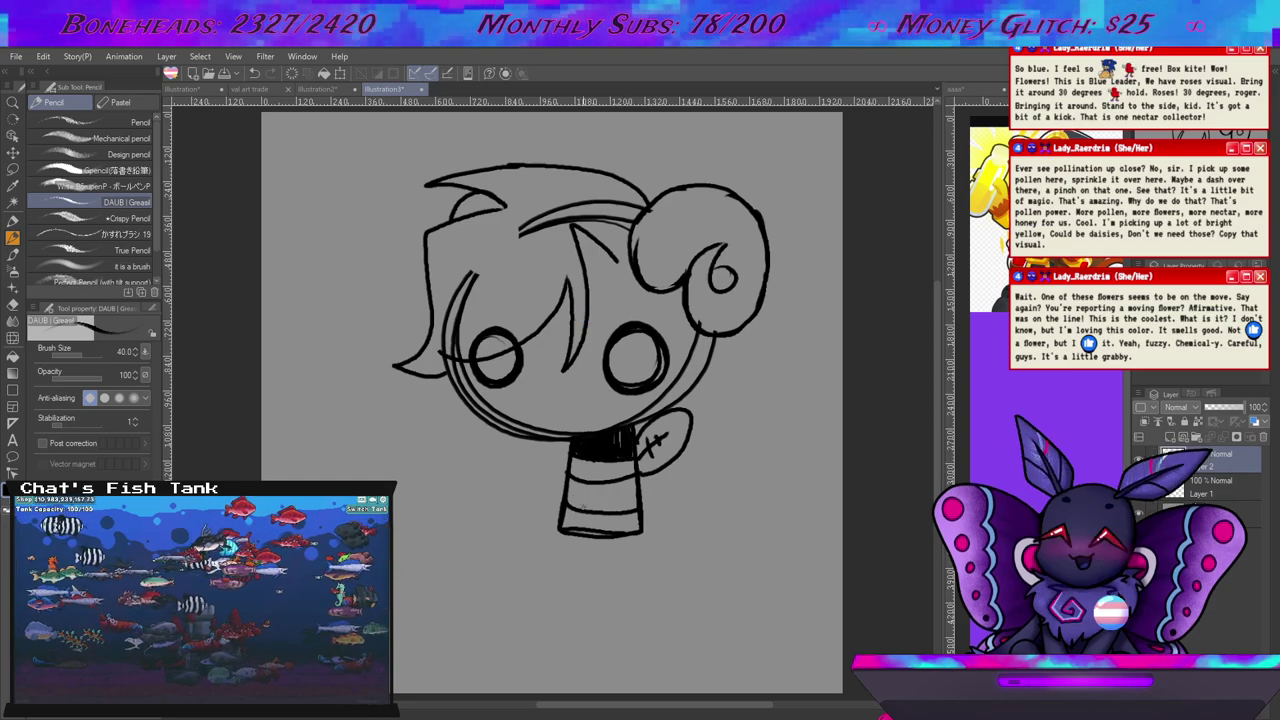
Fill the lower body stripe solid black and replace the doubled left cheek outline with a thicker jawline on both sides of the face.
{"action": "mouse_move", "coordinate": [573, 481]}
{"action": "left_mouse_down"}
{"action": "mouse_move", "coordinate": [600, 513]}
{"action": "mouse_move", "coordinate": [612, 481]}
{"action": "mouse_move", "coordinate": [630, 509]}
{"action": "left_mouse_up"}
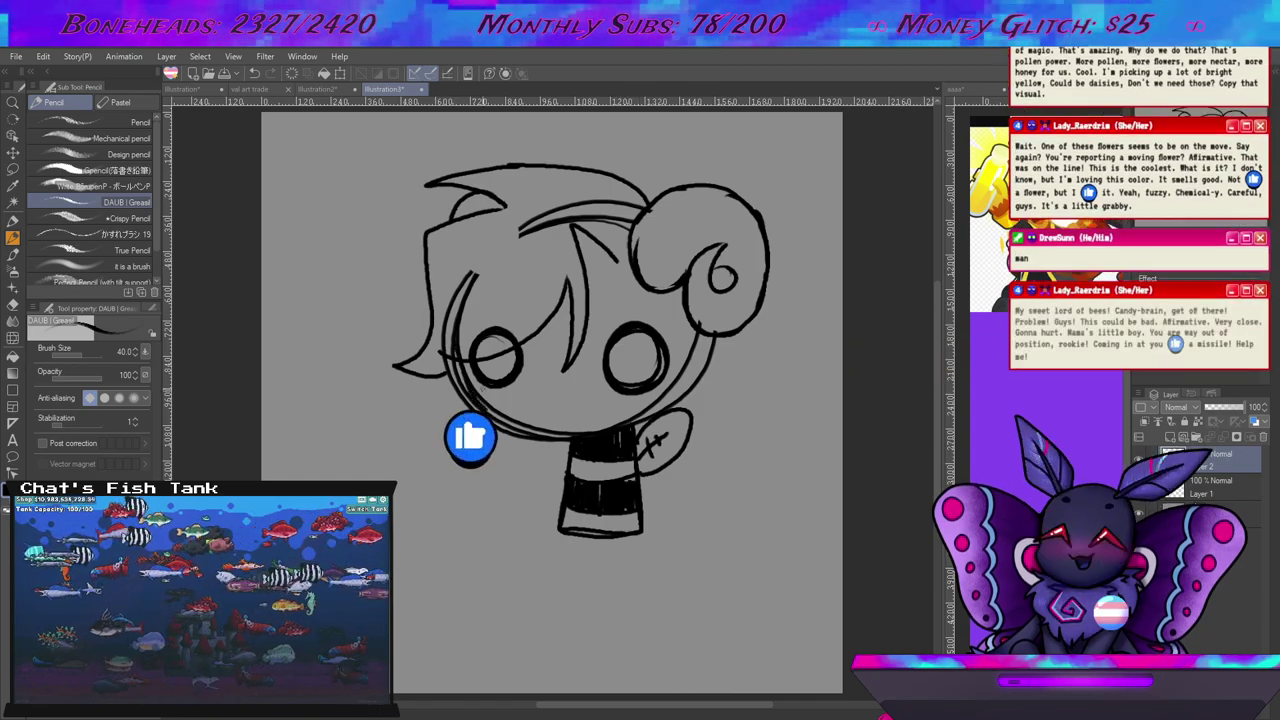
{"action": "key", "text": "e"}
{"action": "mouse_move", "coordinate": [442, 366]}
{"action": "left_mouse_down"}
{"action": "mouse_move", "coordinate": [466, 404]}
{"action": "mouse_move", "coordinate": [514, 443]}
{"action": "left_mouse_up"}
{"action": "key", "text": "p"}
{"action": "left_click_drag", "start_coordinate": [462, 372], "coordinate": [505, 422]}
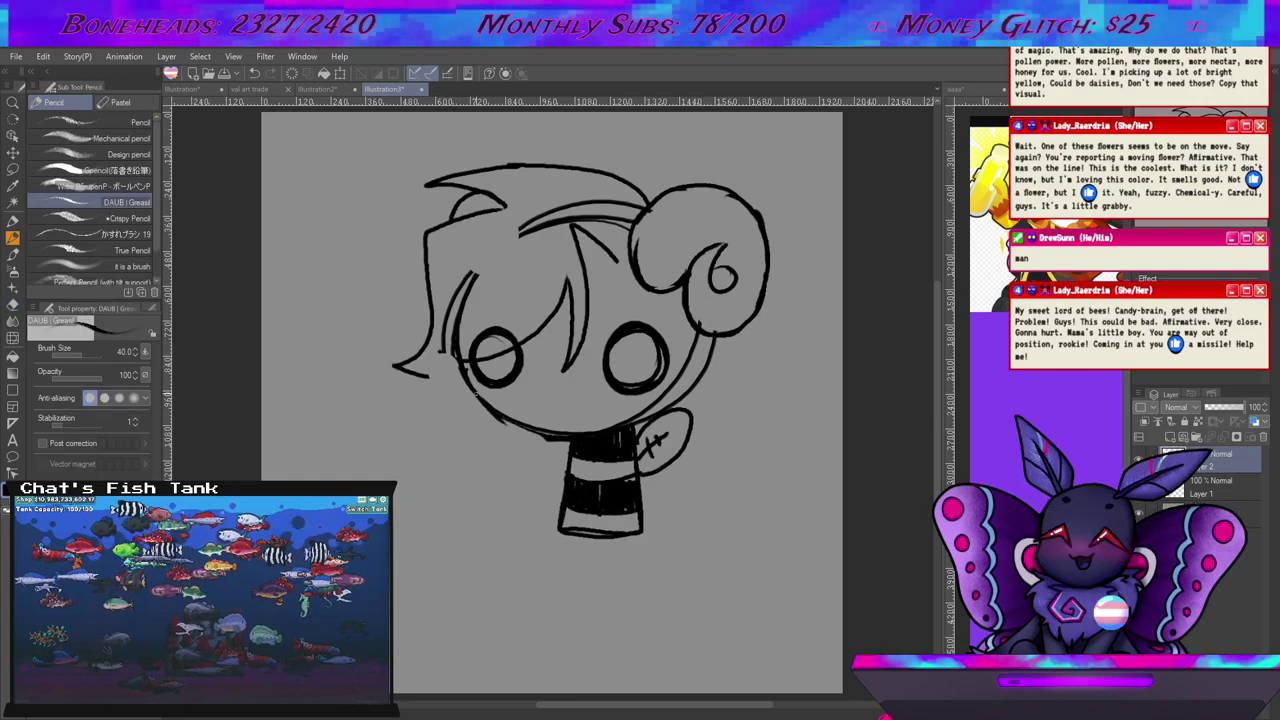
{"action": "left_click_drag", "start_coordinate": [698, 342], "coordinate": [642, 416]}
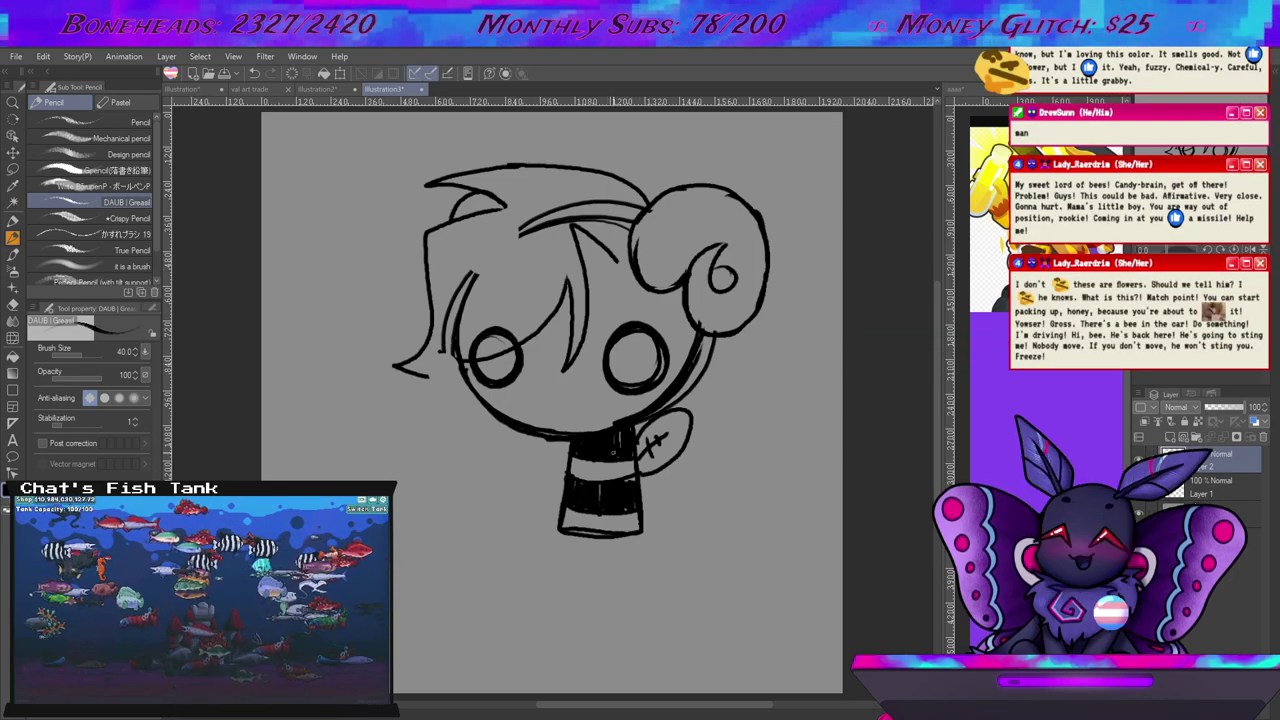
Draw two outstretched legs with solid black feet and long hair with jagged, pointed tips down both sides of the body.
{"action": "mouse_move", "coordinate": [516, 546]}
{"action": "left_mouse_down"}
{"action": "mouse_move", "coordinate": [549, 540]}
{"action": "mouse_move", "coordinate": [559, 562]}
{"action": "mouse_move", "coordinate": [543, 566]}
{"action": "mouse_move", "coordinate": [606, 542]}
{"action": "left_mouse_up"}
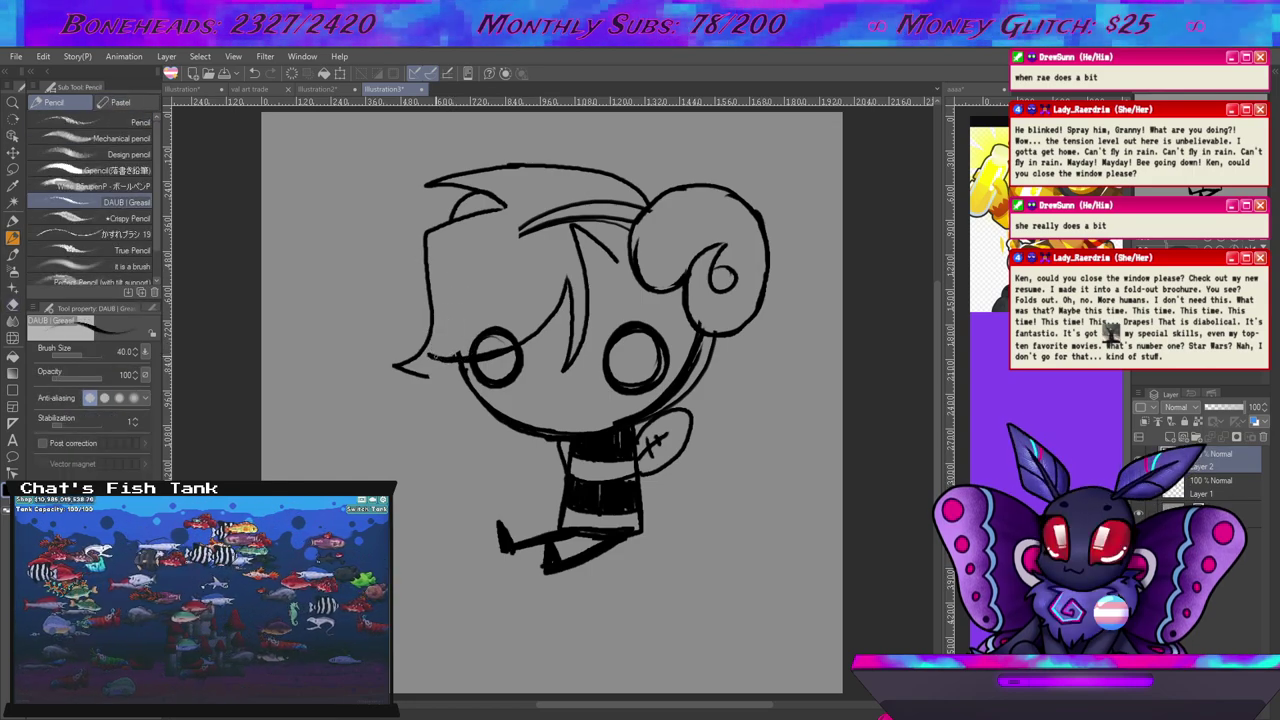
{"action": "left_click_drag", "start_coordinate": [442, 392], "coordinate": [462, 436]}
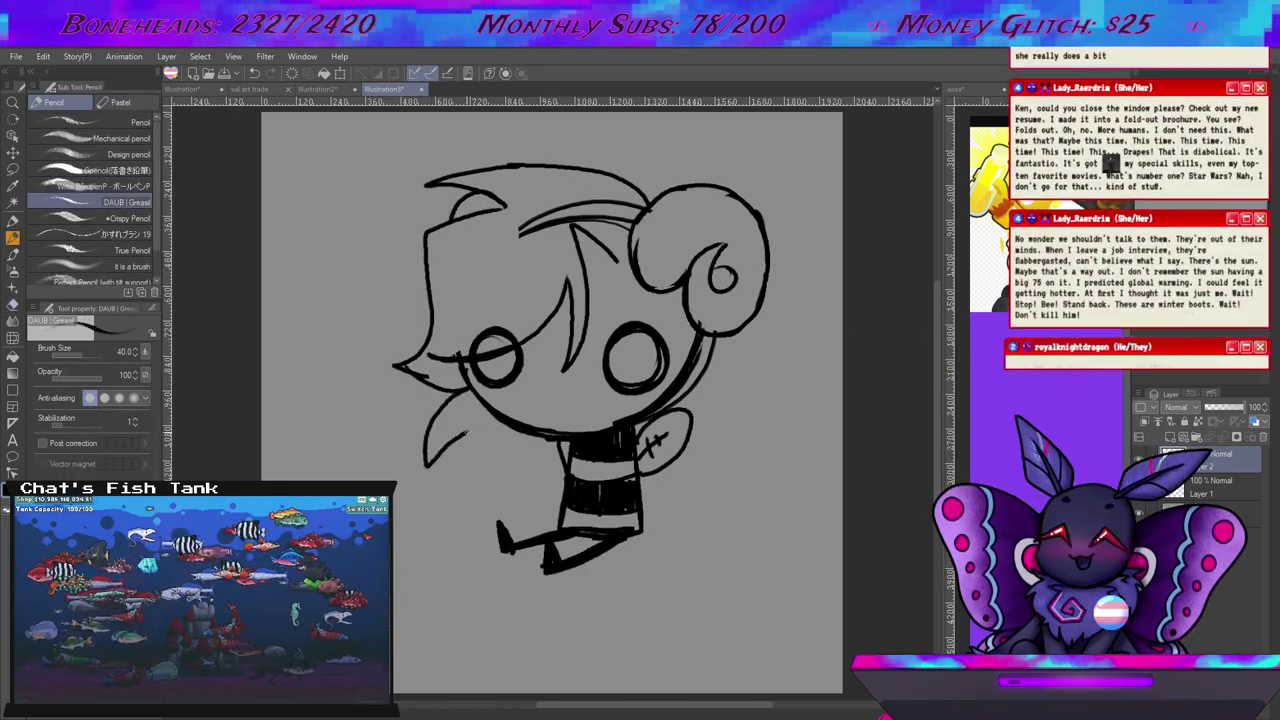
{"action": "key", "text": "ctrl+z"}
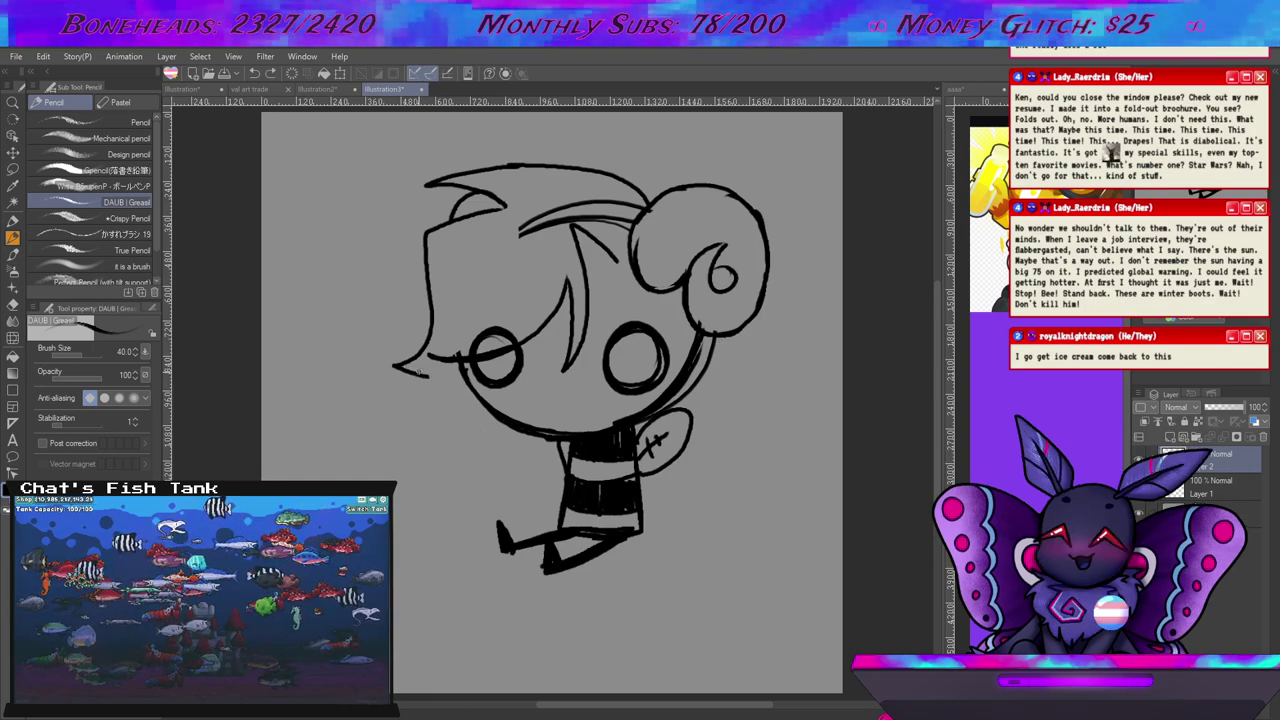
{"action": "mouse_move", "coordinate": [418, 410]}
{"action": "left_mouse_down"}
{"action": "mouse_move", "coordinate": [446, 398]}
{"action": "mouse_move", "coordinate": [492, 470]}
{"action": "left_mouse_up"}
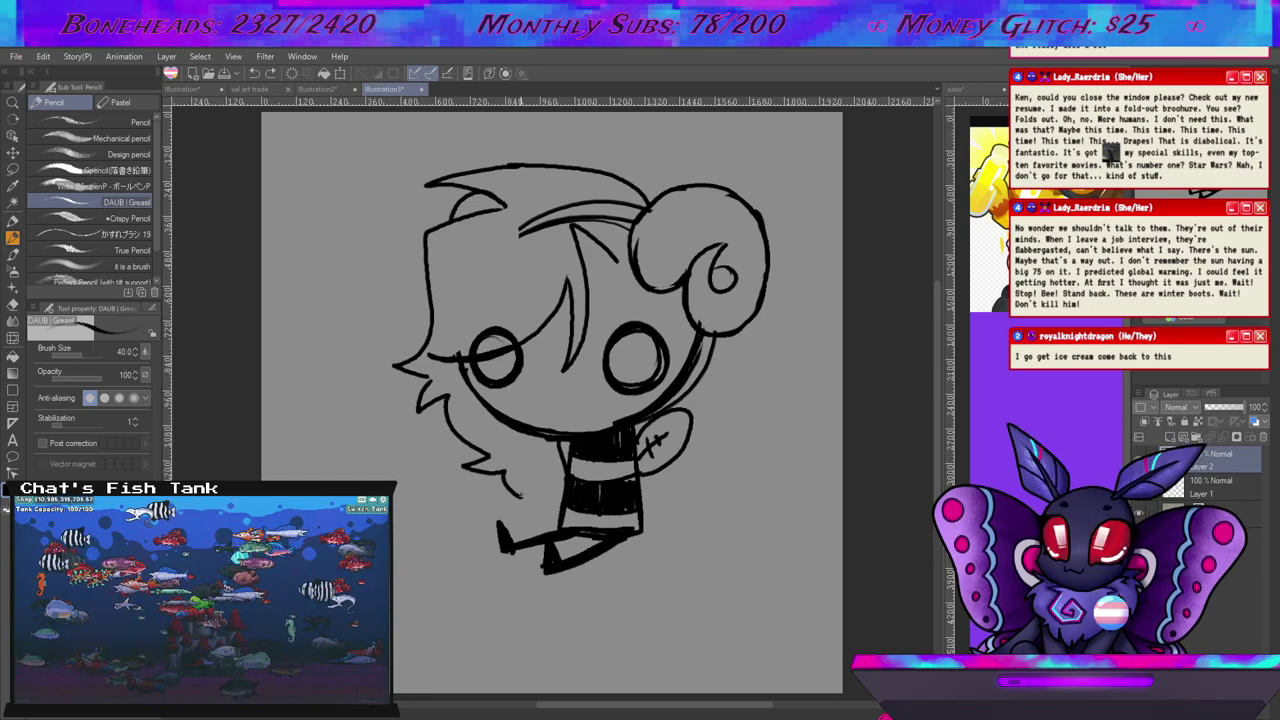
{"action": "mouse_move", "coordinate": [720, 385]}
{"action": "left_mouse_down"}
{"action": "mouse_move", "coordinate": [698, 476]}
{"action": "mouse_move", "coordinate": [656, 488]}
{"action": "left_mouse_up"}
{"action": "left_click_drag", "start_coordinate": [528, 481], "coordinate": [556, 497]}
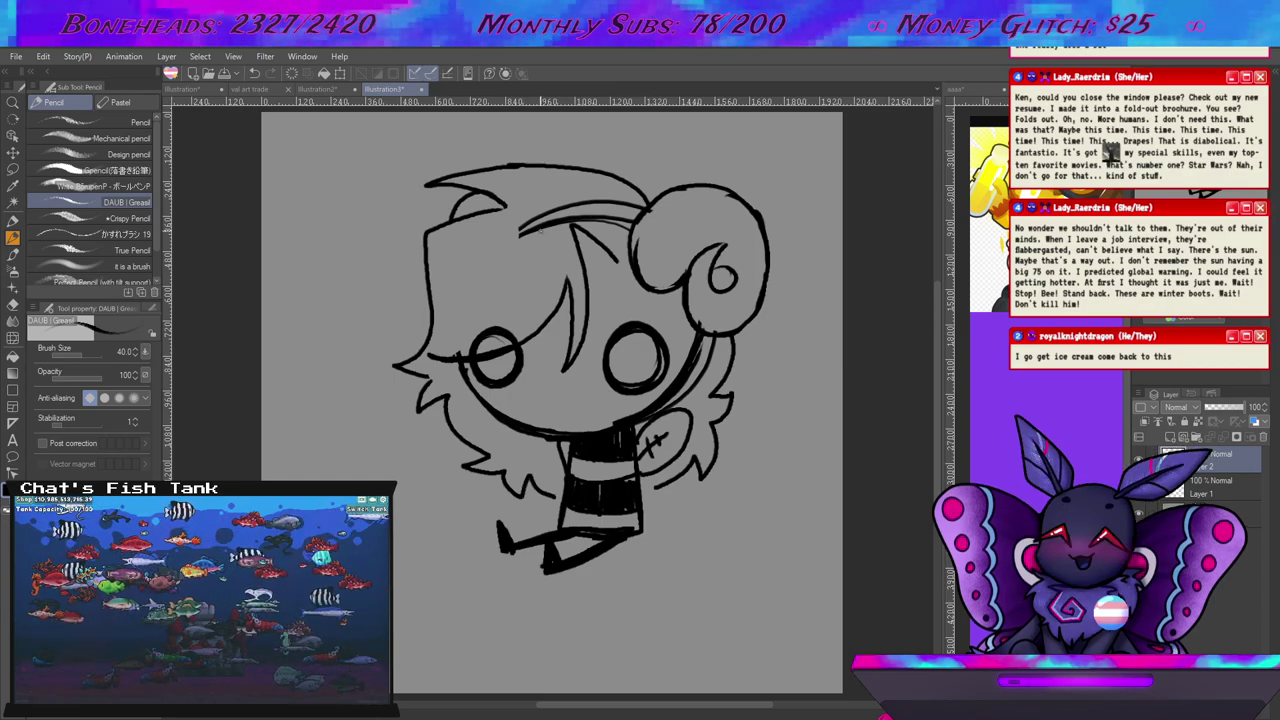
Erase the long fringe strands leading to the horn and draw short hair tufts around the horn's base.
{"action": "key", "text": "e"}
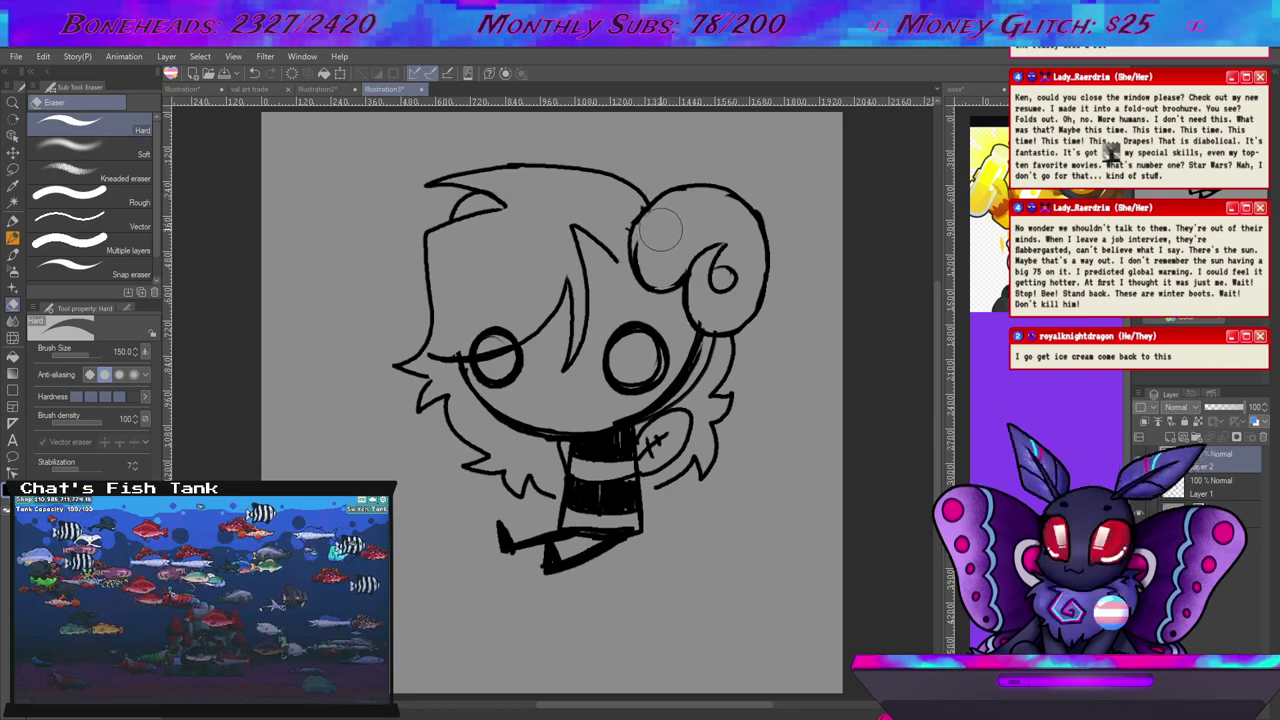
{"action": "key", "text": "p"}
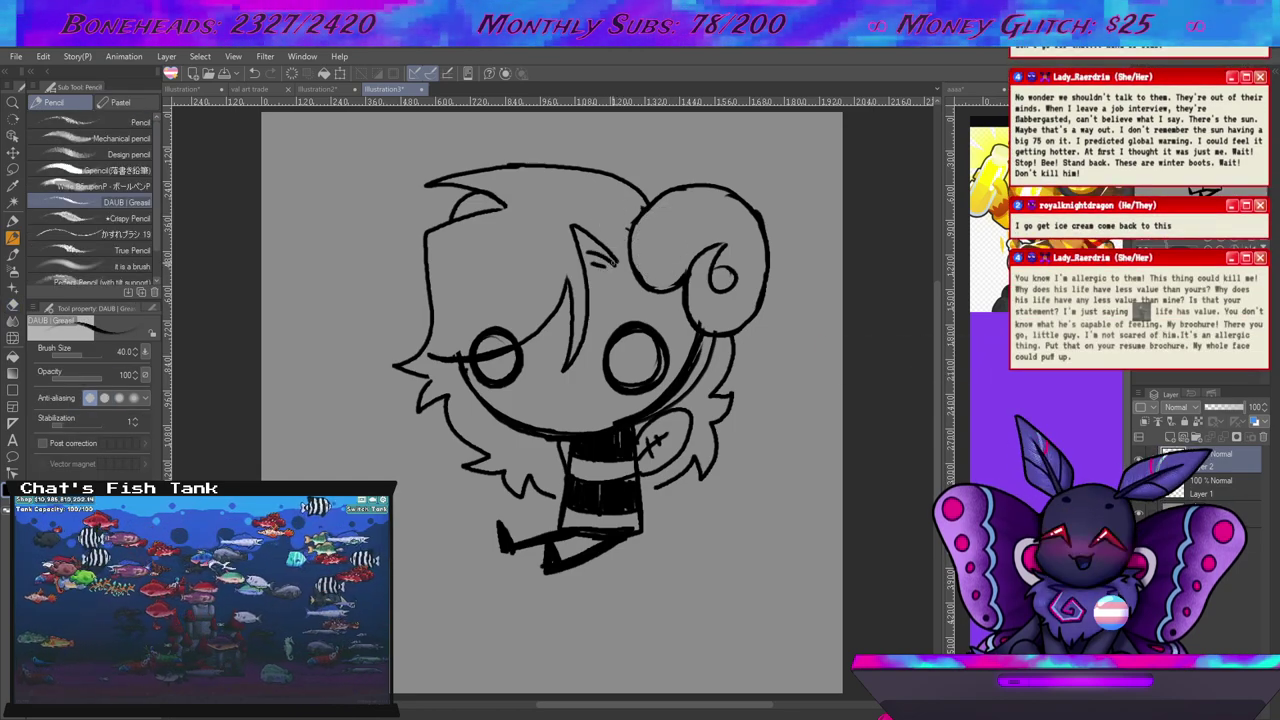
{"action": "key", "text": "ctrl+z"}
{"action": "left_click_drag", "start_coordinate": [599, 207], "coordinate": [632, 228]}
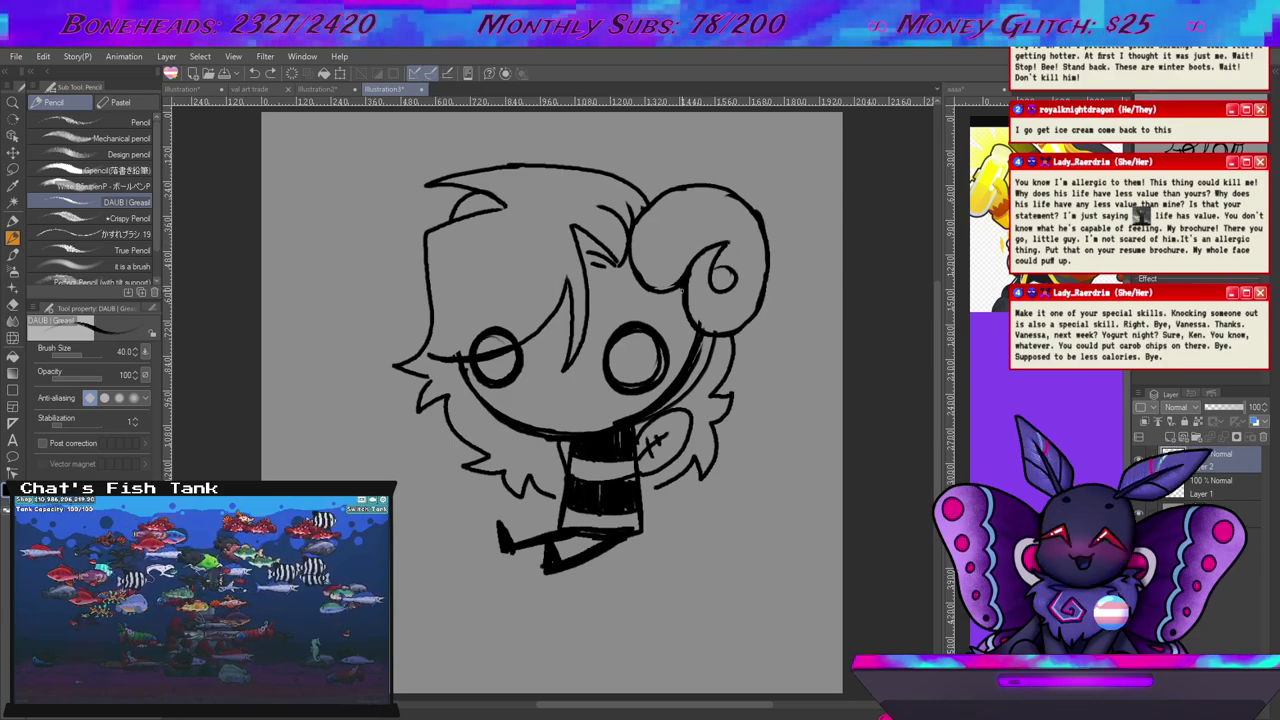
Clean up the curled horn with the Hard eraser at size 60 and redraw its spiral centre as a small dark scribbled core.
{"action": "key", "text": "e"}
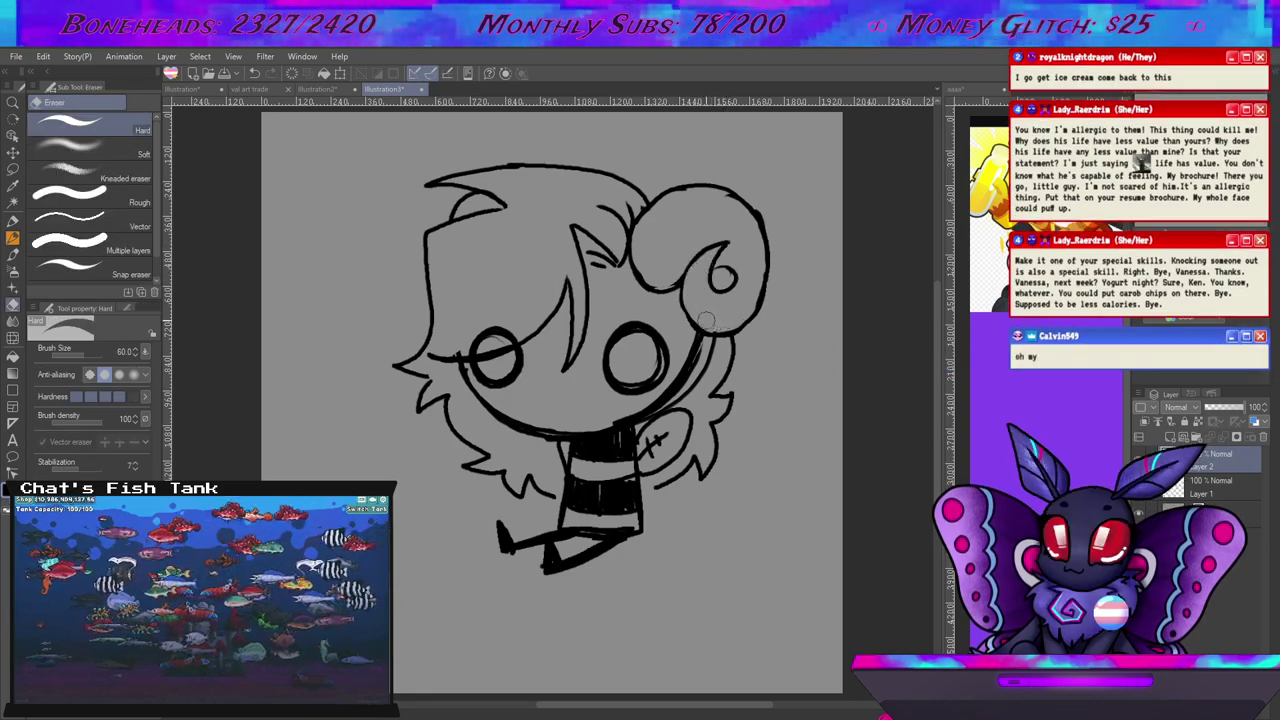
{"action": "key", "text": "p"}
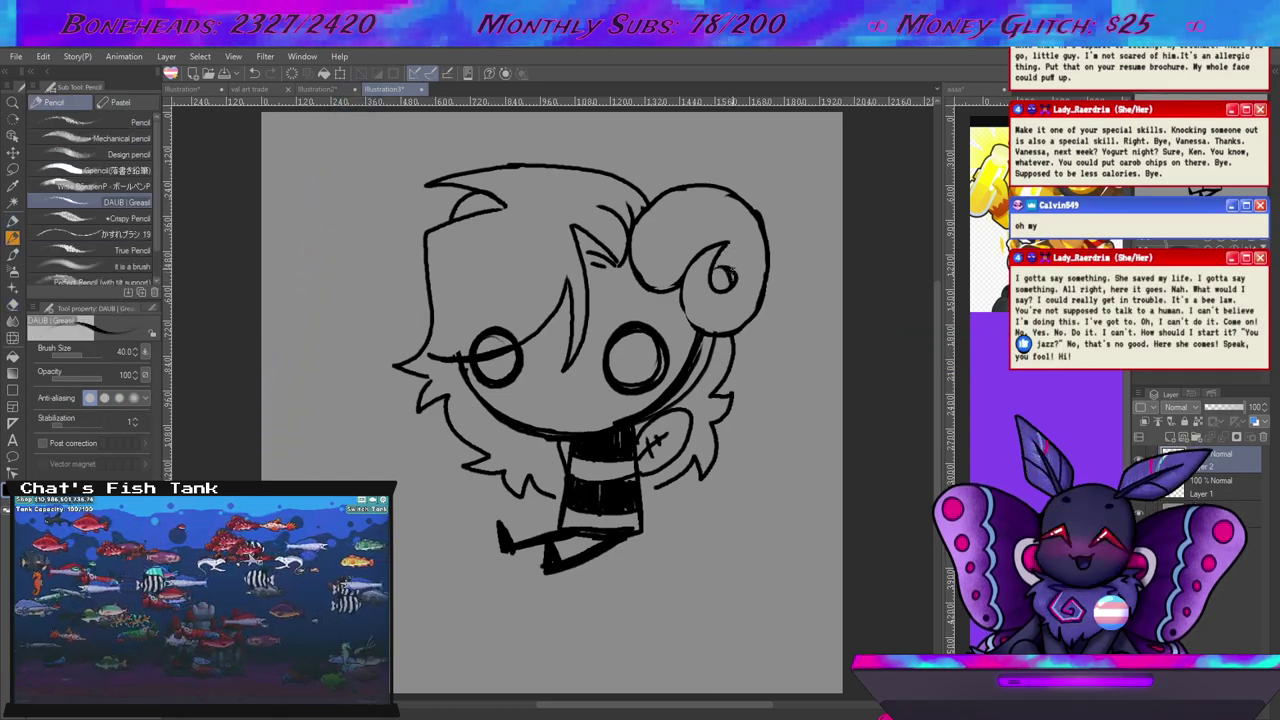
{"action": "key", "text": "e"}
{"action": "key", "text": "p"}
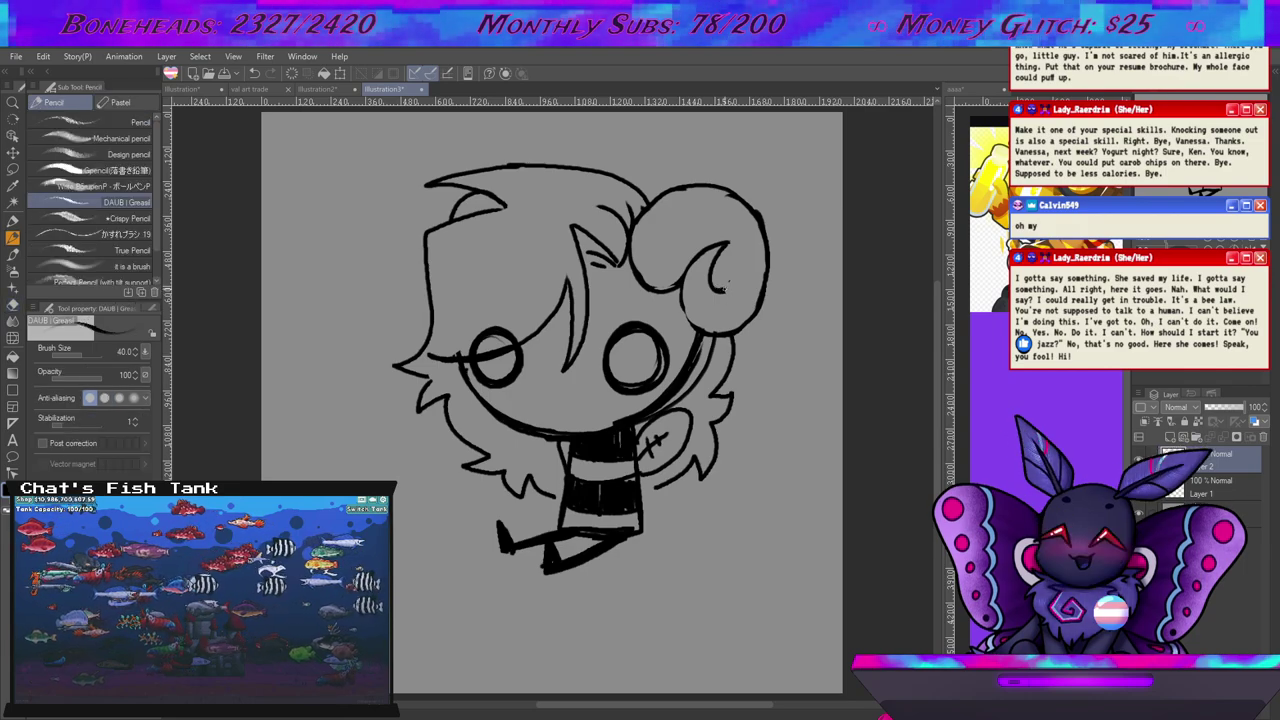
{"action": "left_click_drag", "start_coordinate": [716, 277], "coordinate": [724, 285]}
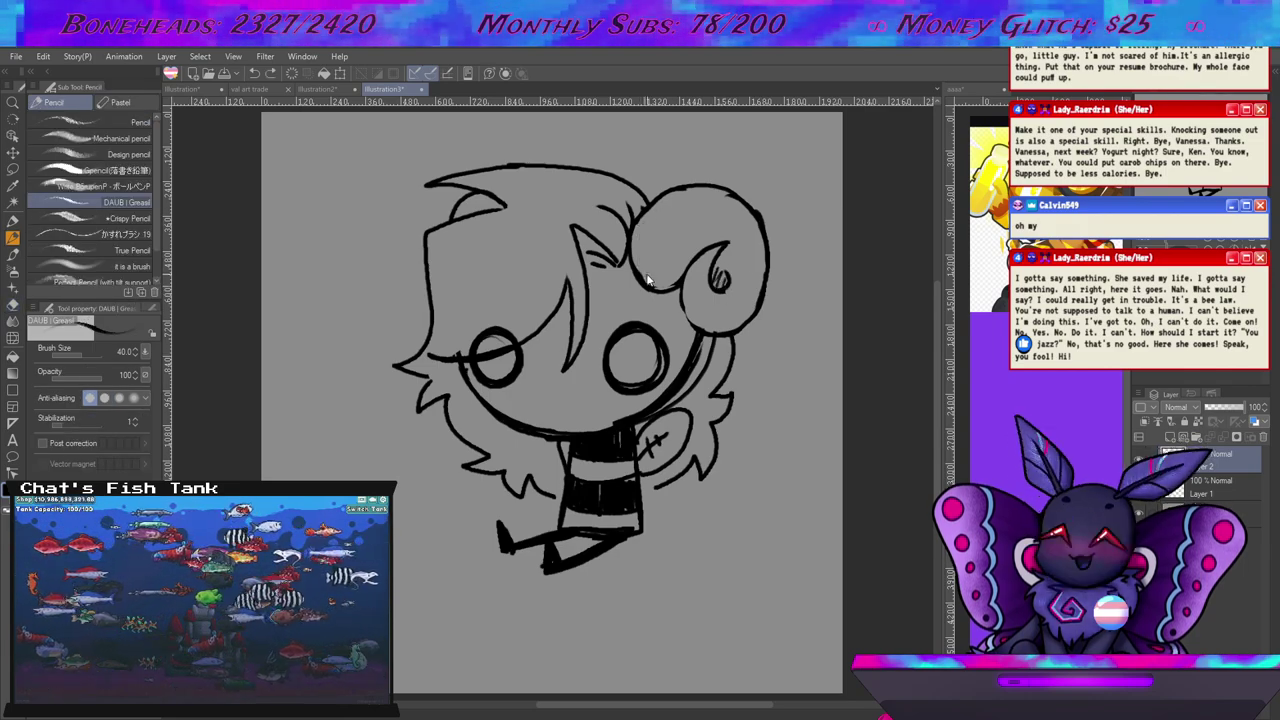
Add curved ridge lines across the horn and shading lines under the eyes, and handwrite "oh god" beside the head.
{"action": "left_click_drag", "start_coordinate": [652, 230], "coordinate": [646, 286]}
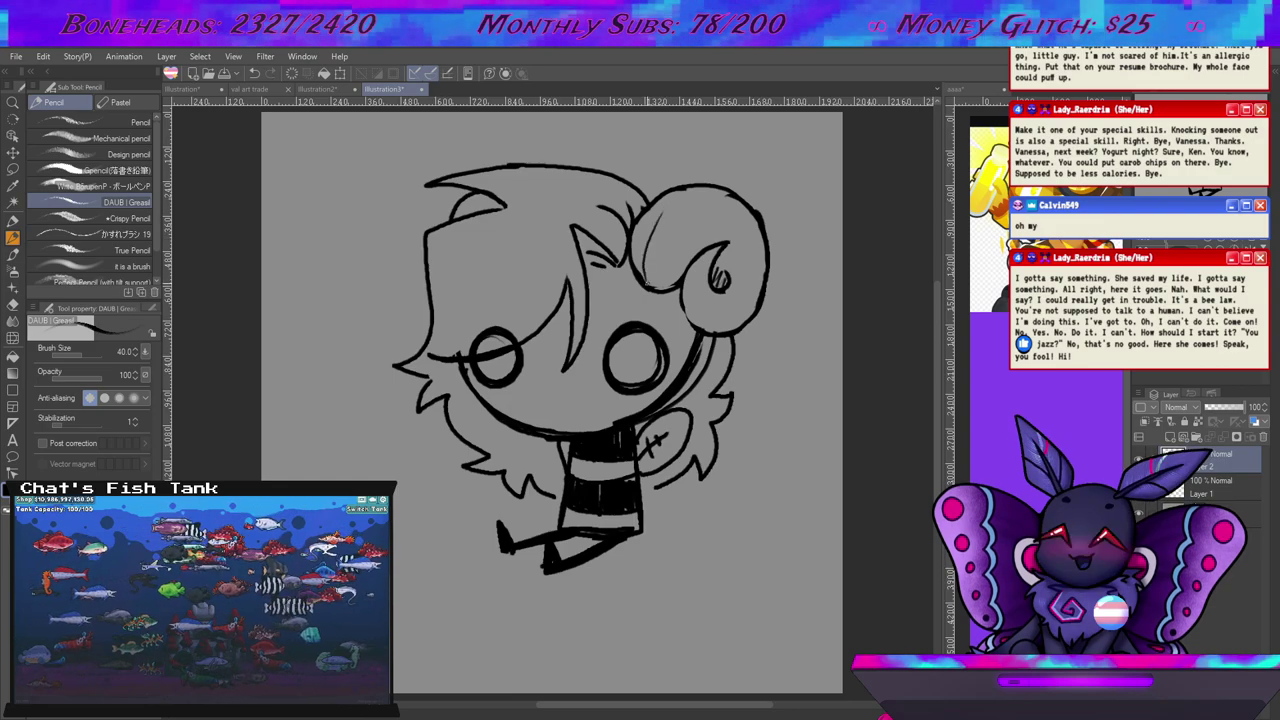
{"action": "left_click_drag", "start_coordinate": [668, 208], "coordinate": [648, 240]}
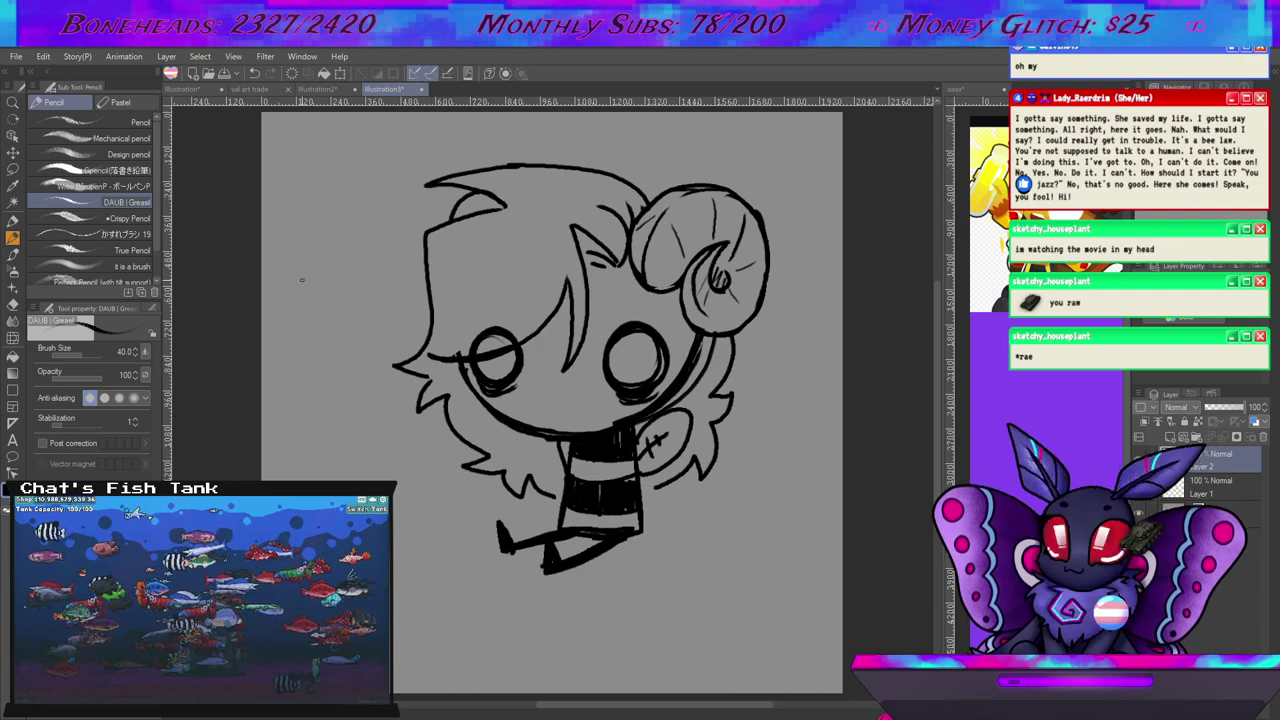
{"action": "mouse_move", "coordinate": [308, 272]}
{"action": "left_mouse_down"}
{"action": "mouse_move", "coordinate": [347, 282]}
{"action": "mouse_move", "coordinate": [326, 307]}
{"action": "mouse_move", "coordinate": [337, 323]}
{"action": "mouse_move", "coordinate": [318, 358]}
{"action": "mouse_move", "coordinate": [351, 310]}
{"action": "mouse_move", "coordinate": [386, 327]}
{"action": "left_mouse_up"}
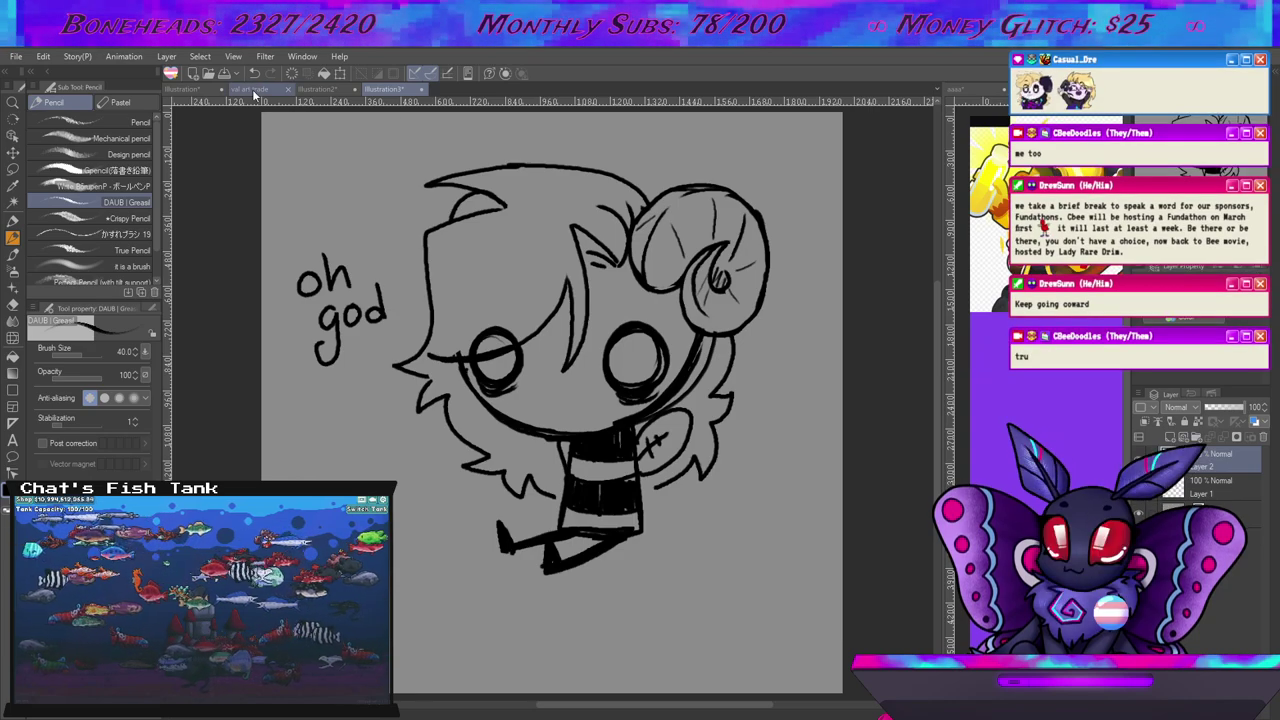
On the crossed-arms illustration, refine the sleeve folds at the inner elbow with the Hard eraser at size 20 and the Gpencil brush.
{"action": "left_click", "coordinate": [340, 89]}
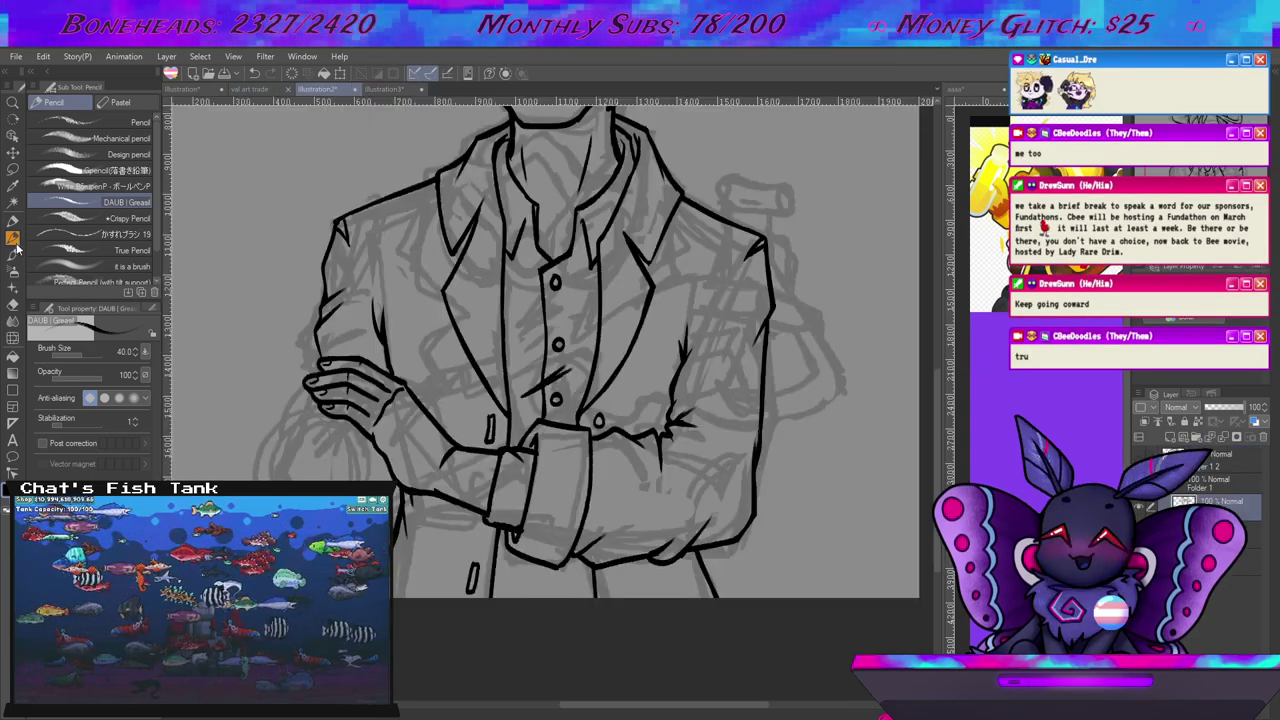
{"action": "left_click", "coordinate": [100, 170]}
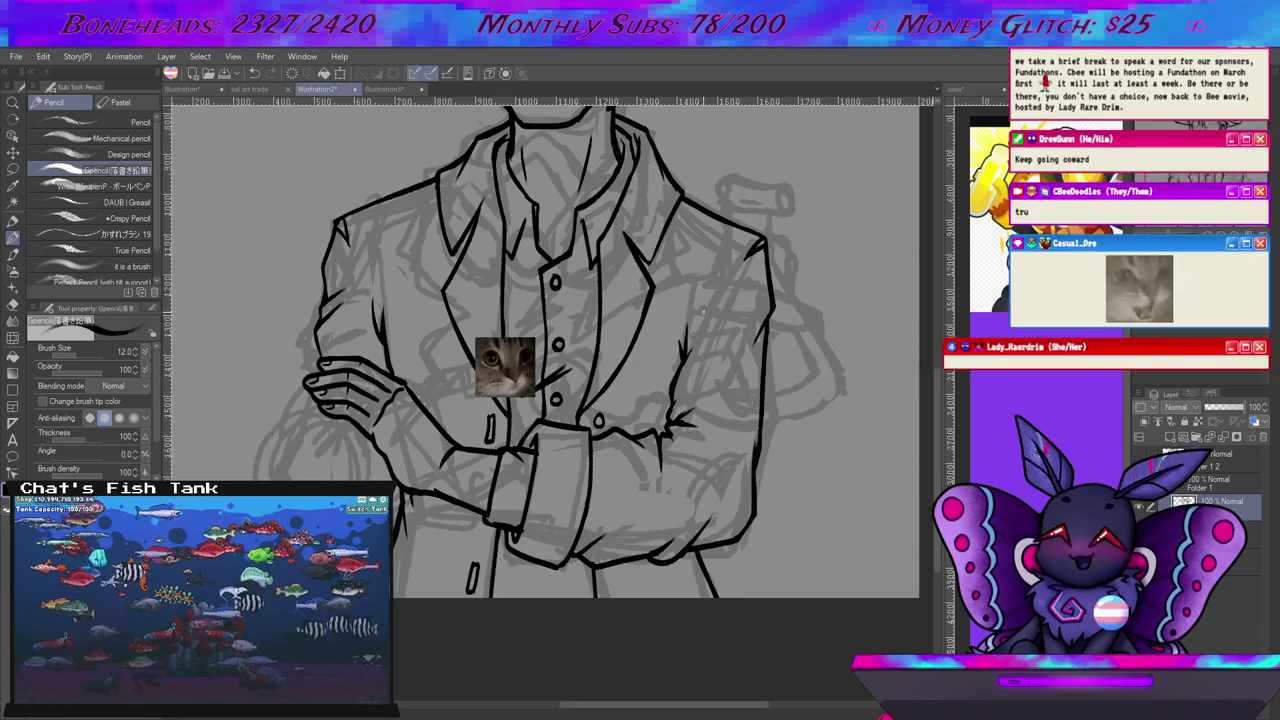
{"action": "scroll", "coordinate": [703, 310], "scroll_direction": "down", "scroll_amount": 5}
{"action": "scroll", "coordinate": [706, 318], "scroll_direction": "up", "scroll_amount": 3}
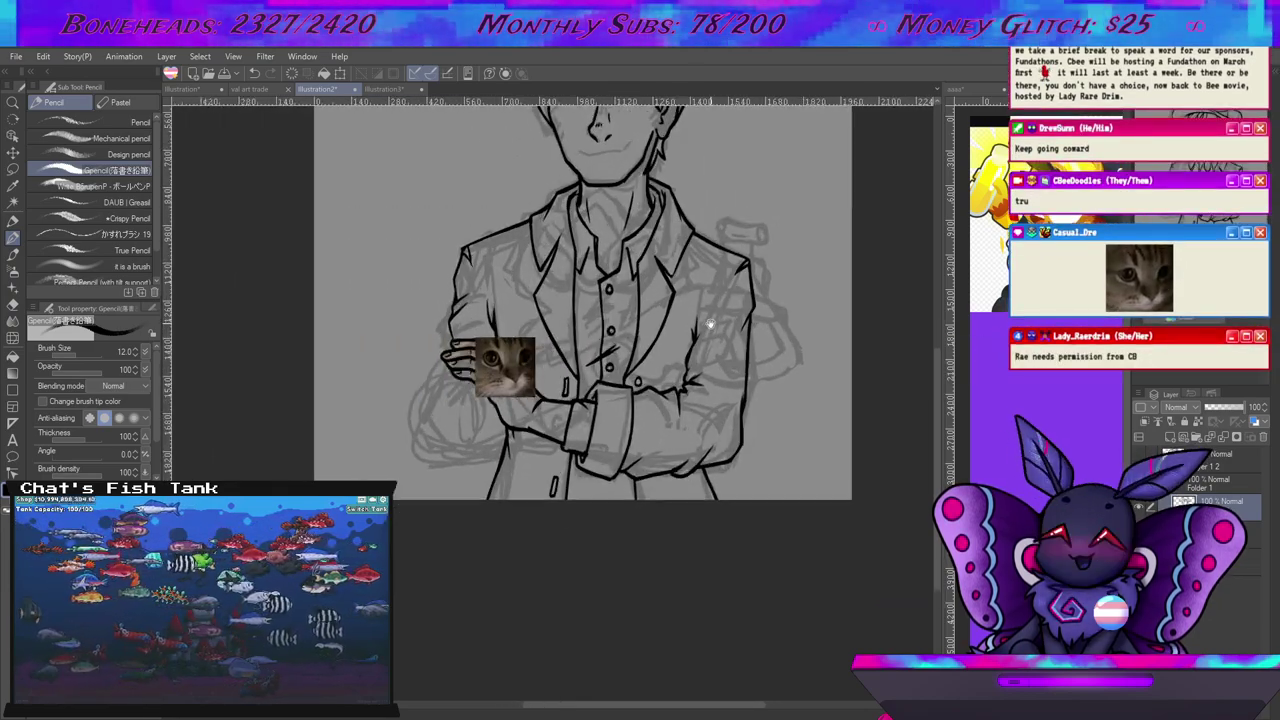
{"action": "scroll", "coordinate": [709, 323], "scroll_direction": "up", "scroll_amount": 4}
{"action": "key", "text": "e"}
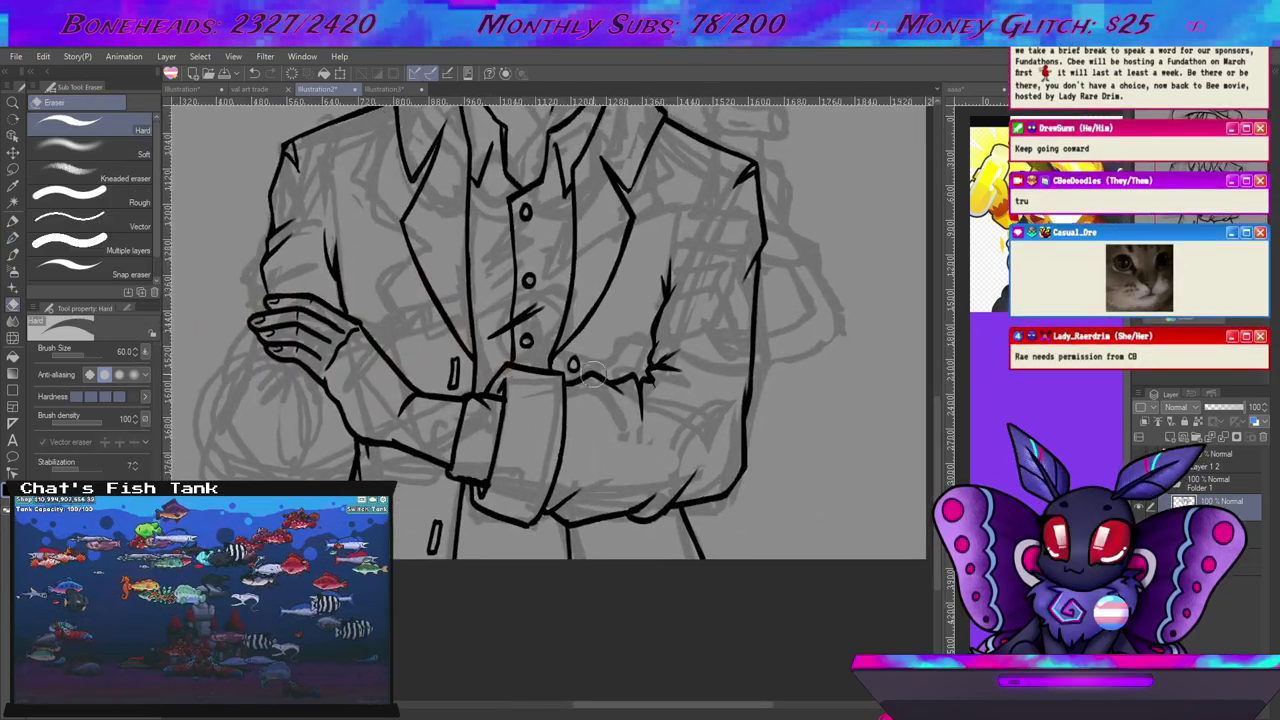
{"action": "key", "text": "["}
{"action": "key", "text": "["}
{"action": "key", "text": "["}
{"action": "key", "text": "["}
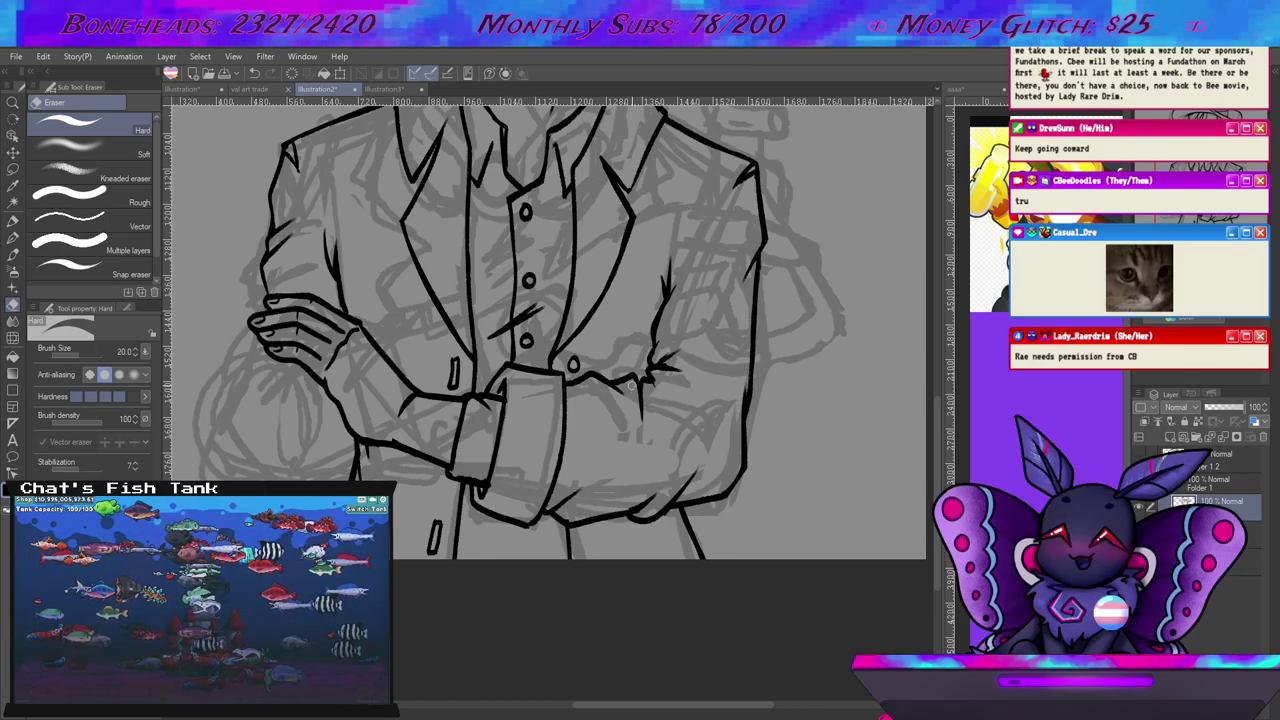
{"action": "left_click", "coordinate": [12, 237]}
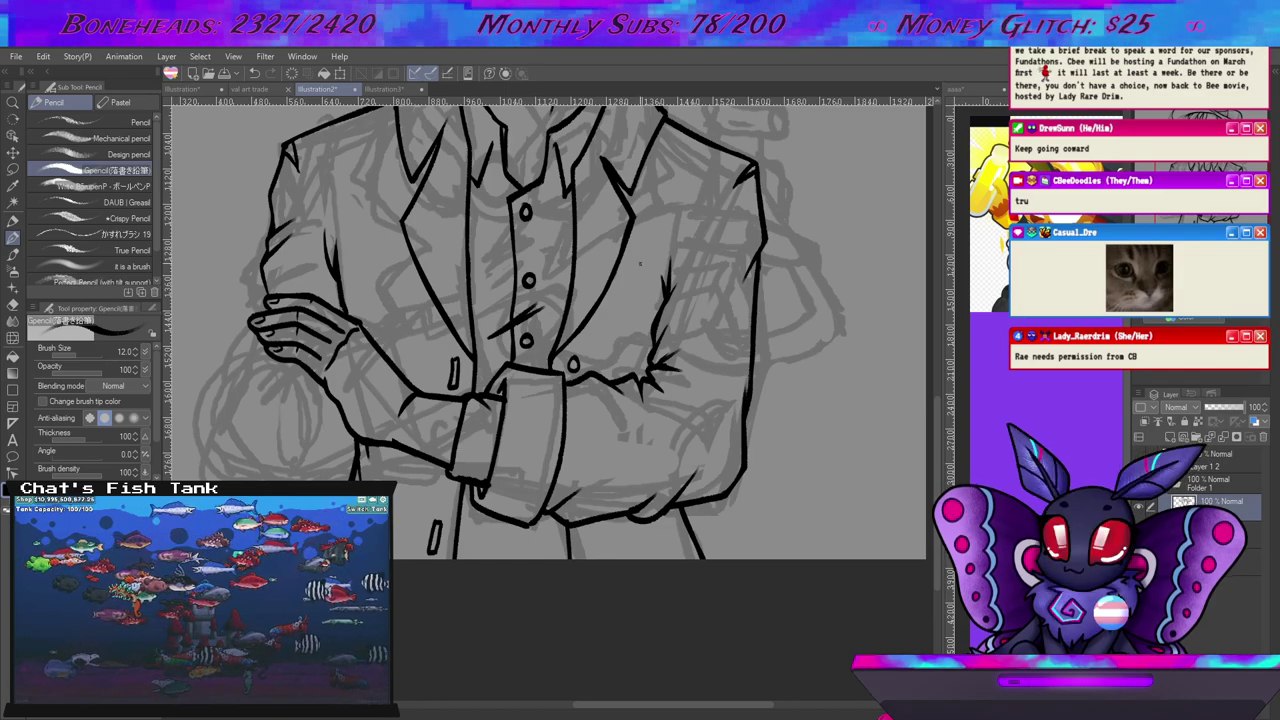
{"action": "scroll", "coordinate": [671, 252], "scroll_direction": "up", "scroll_amount": 4}
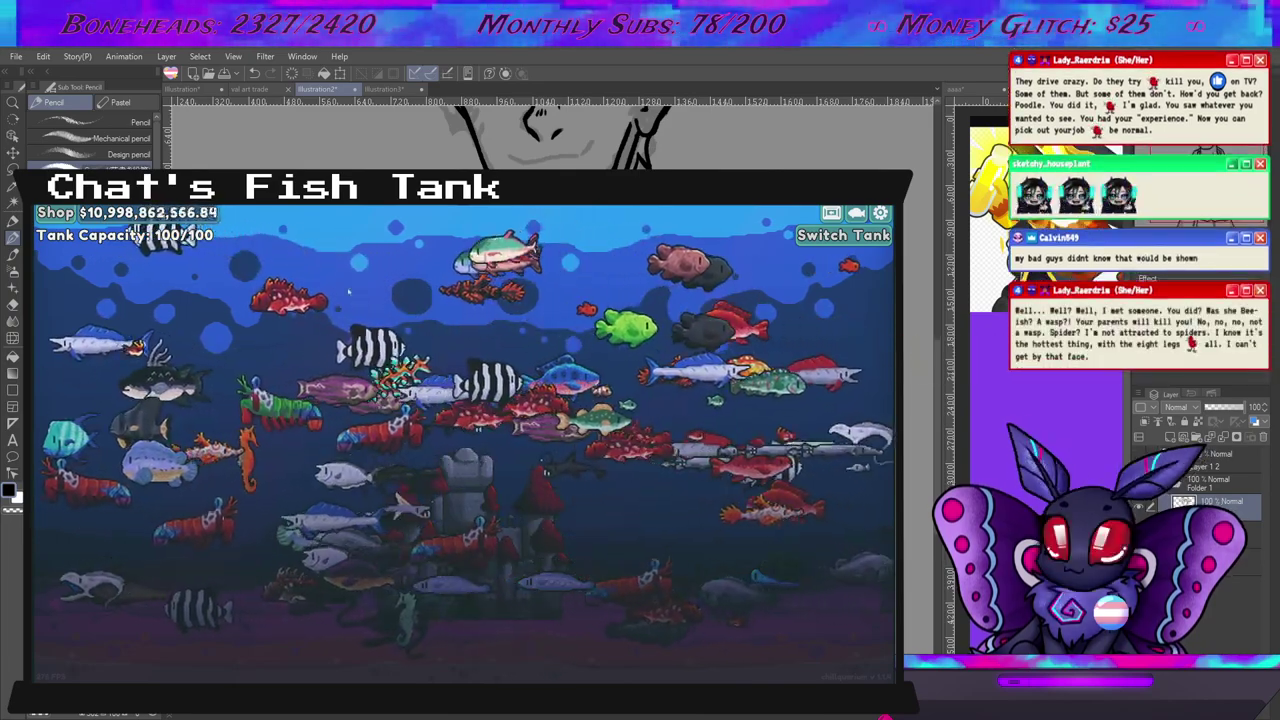
Switch to Chat's Fish Tank, inspect a fish, and sell several adult fish from the Saltwater Tank 2 list.
{"action": "left_click", "coordinate": [190, 343]}
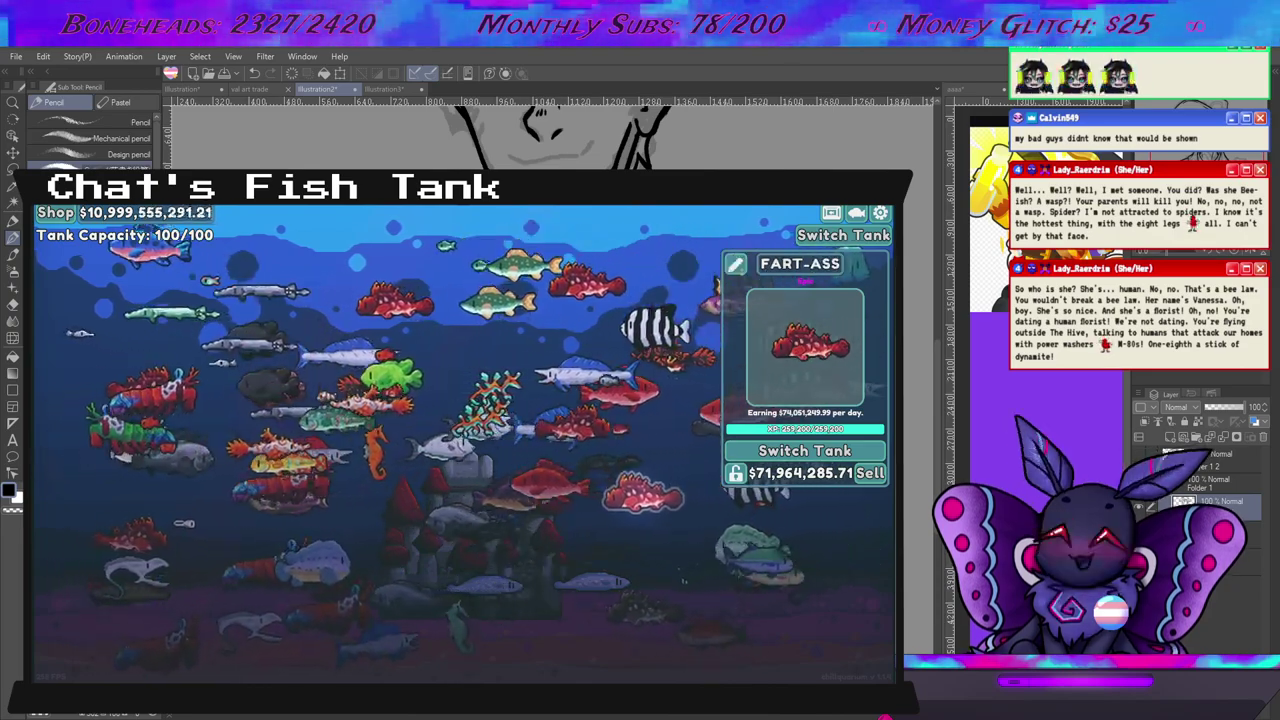
{"action": "left_click", "coordinate": [664, 233]}
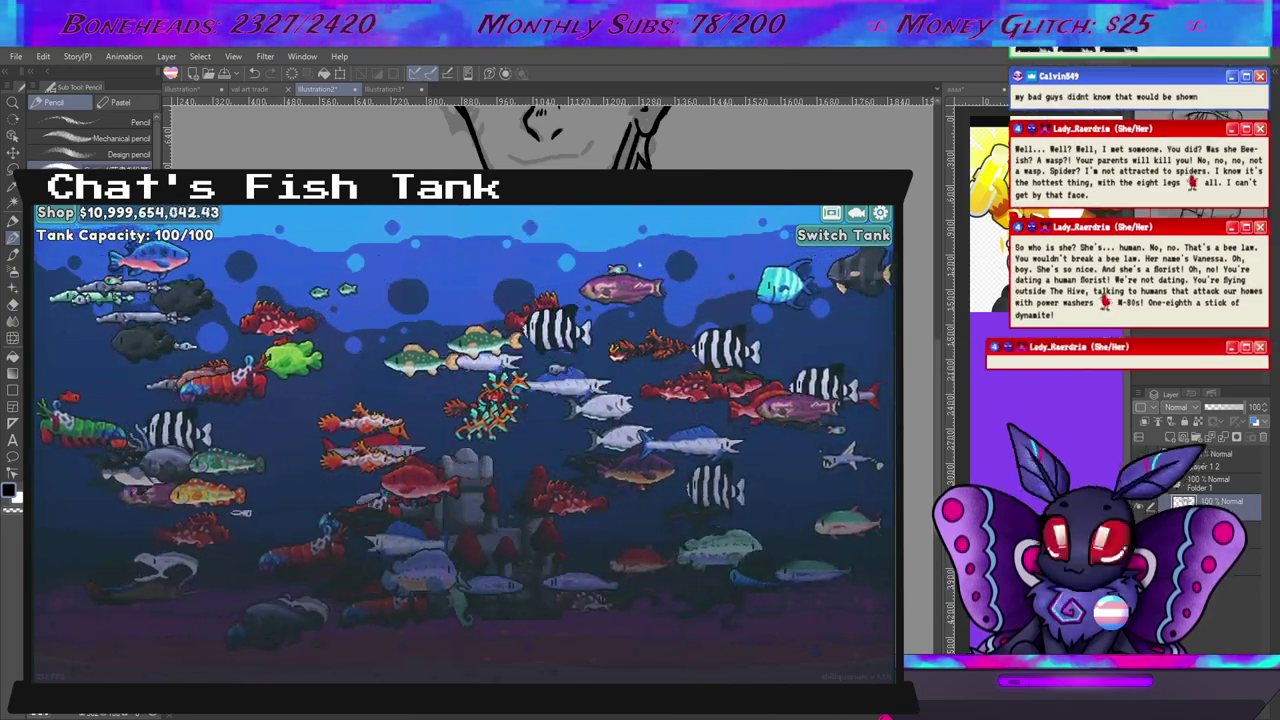
{"action": "left_click", "coordinate": [856, 213]}
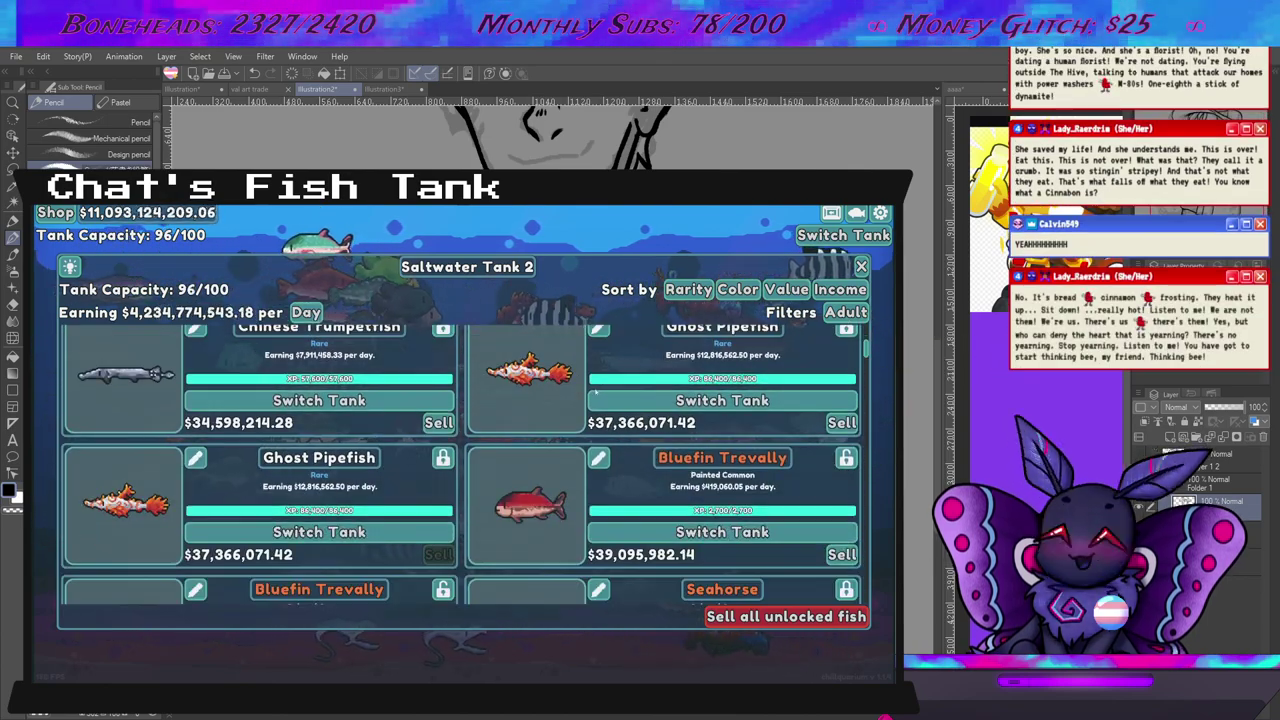
{"action": "scroll", "coordinate": [579, 395], "scroll_direction": "down", "scroll_amount": 2}
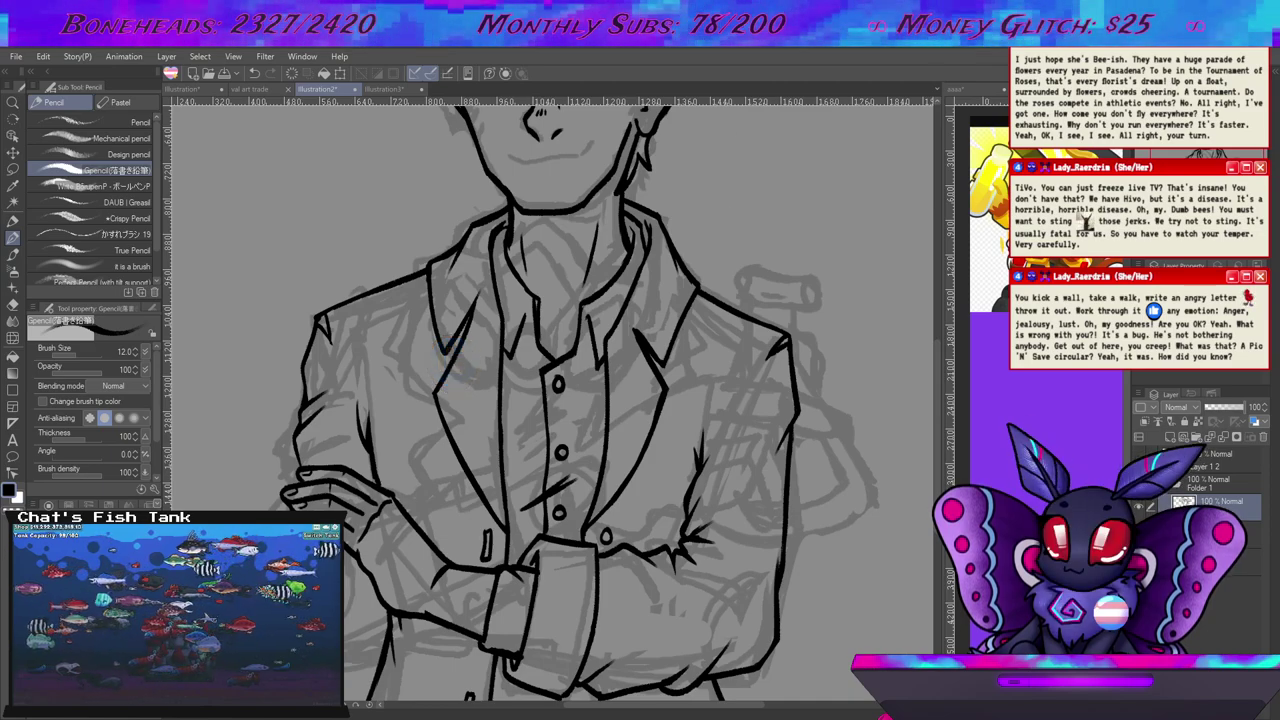
Ink curved fold lines on the crossed forearm's sleeve and at the inner elbow crease with the Gpencil brush at size 12.
{"action": "scroll", "coordinate": [646, 380], "scroll_direction": "down", "scroll_amount": 3}
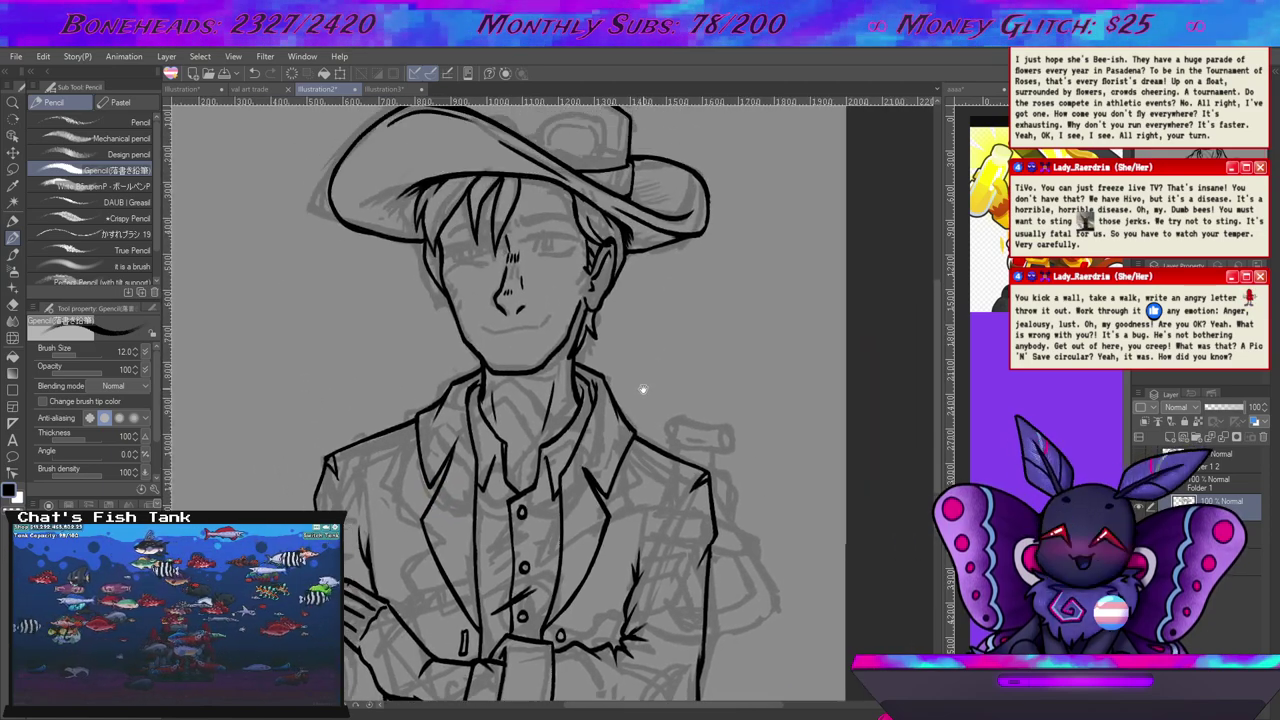
{"action": "scroll", "coordinate": [660, 300], "scroll_direction": "up", "scroll_amount": 2}
{"action": "scroll", "coordinate": [688, 285], "scroll_direction": "up", "scroll_amount": 1}
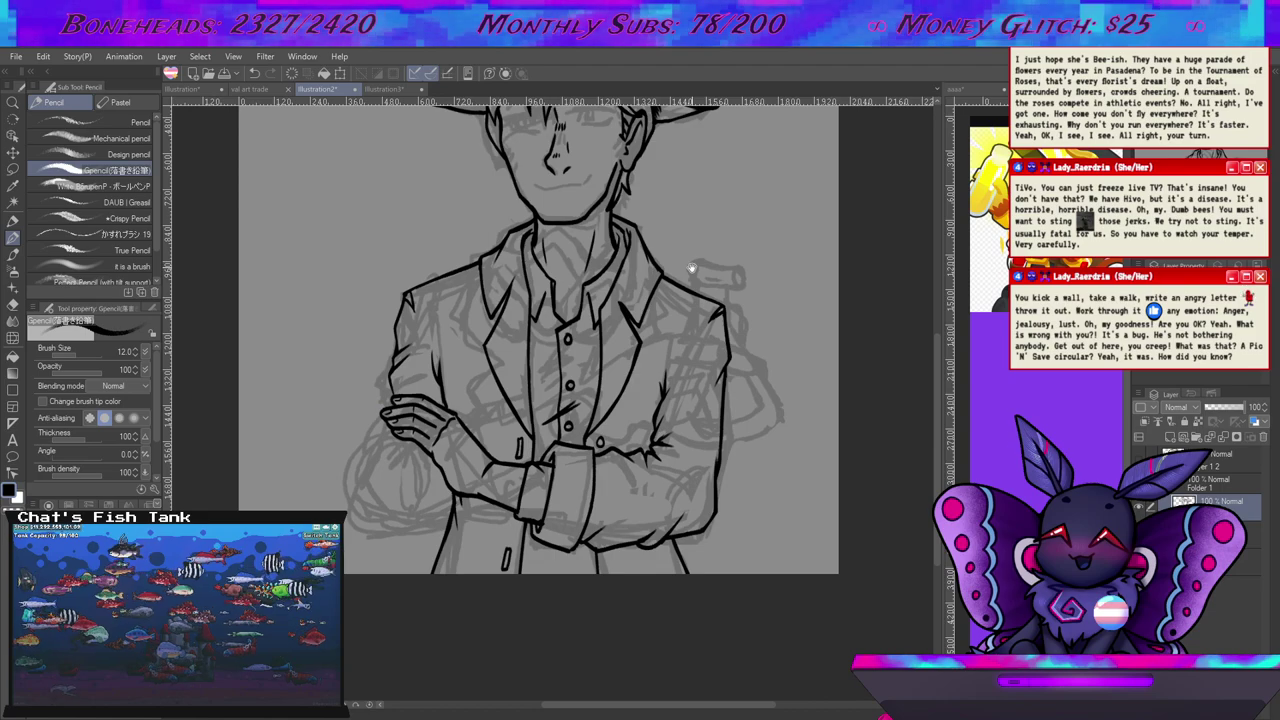
{"action": "scroll", "coordinate": [691, 268], "scroll_direction": "up", "scroll_amount": 4}
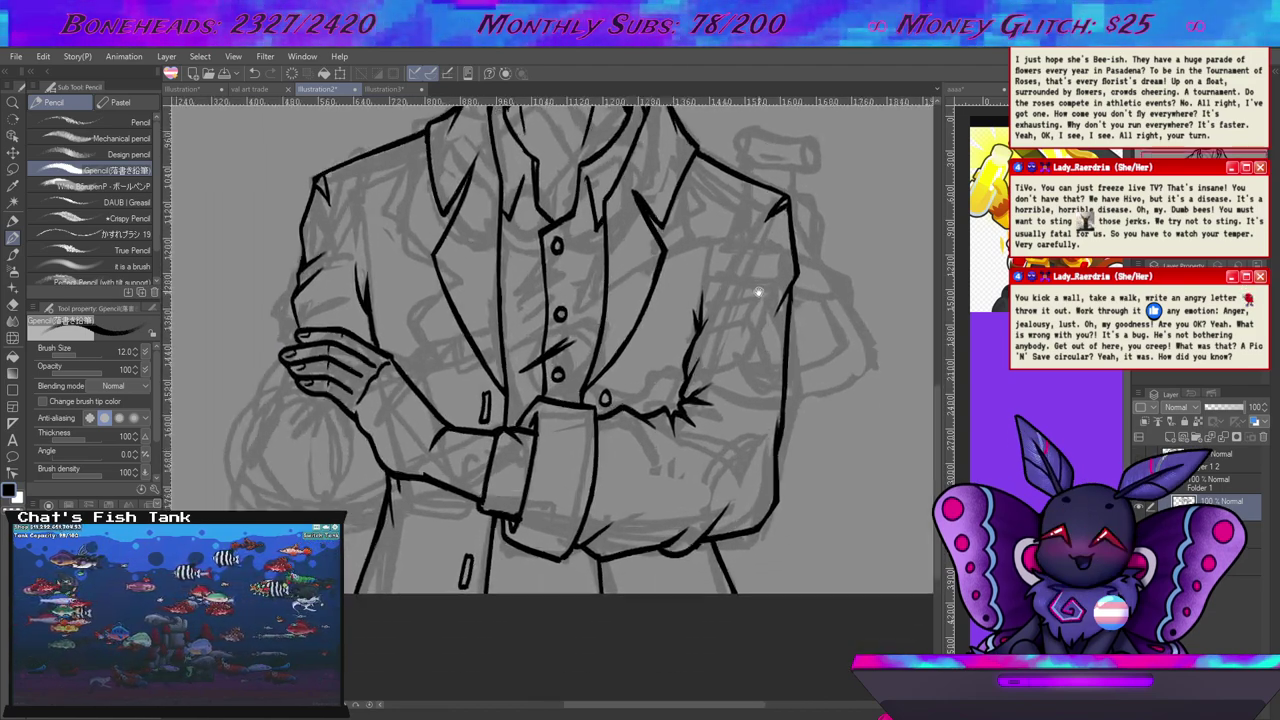
{"action": "mouse_move", "coordinate": [595, 498]}
{"action": "left_mouse_down"}
{"action": "mouse_move", "coordinate": [623, 471]}
{"action": "mouse_move", "coordinate": [633, 423]}
{"action": "mouse_move", "coordinate": [606, 465]}
{"action": "left_mouse_up"}
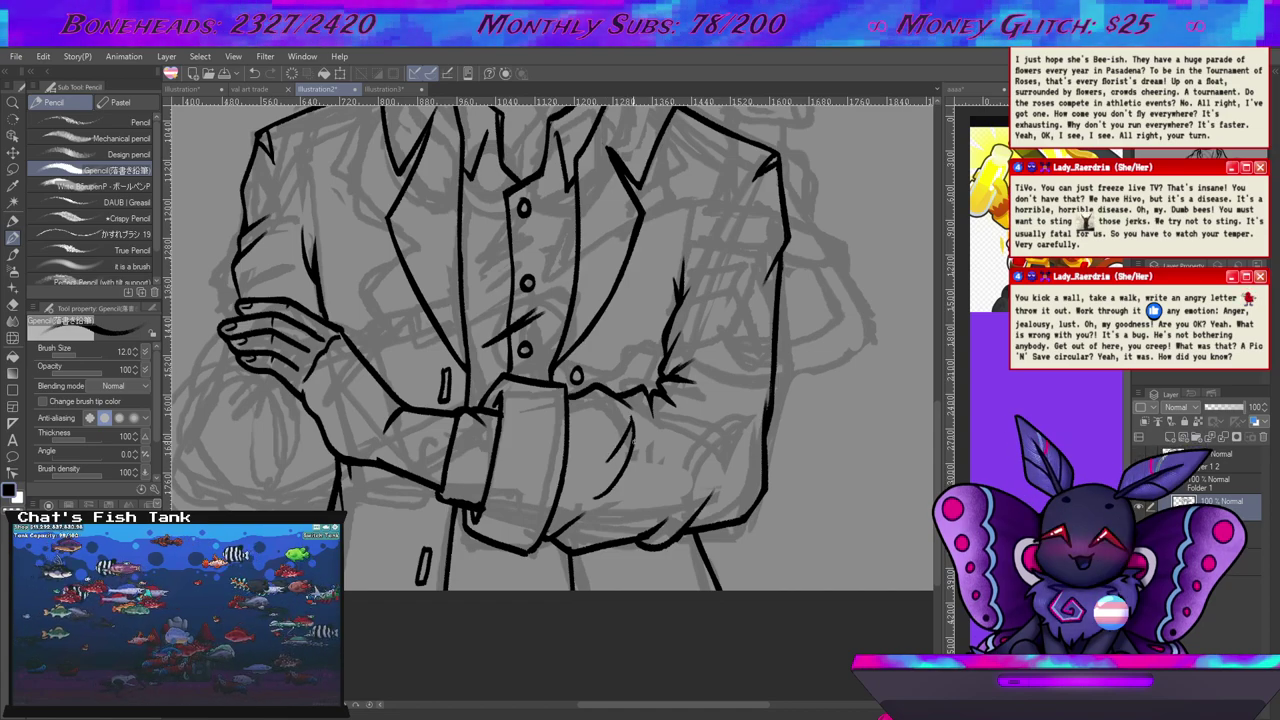
{"action": "left_click_drag", "start_coordinate": [724, 349], "coordinate": [704, 400]}
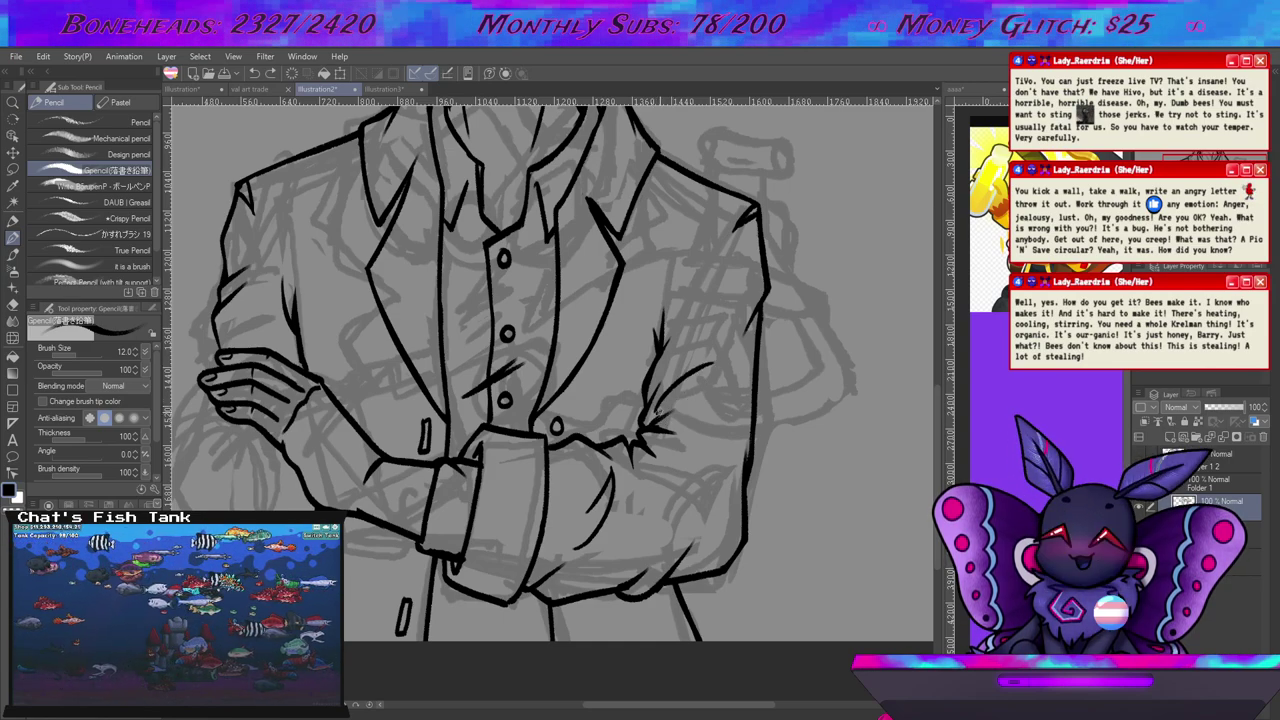
{"action": "left_click_drag", "start_coordinate": [597, 424], "coordinate": [689, 517]}
{"action": "left_click_drag", "start_coordinate": [404, 395], "coordinate": [488, 339]}
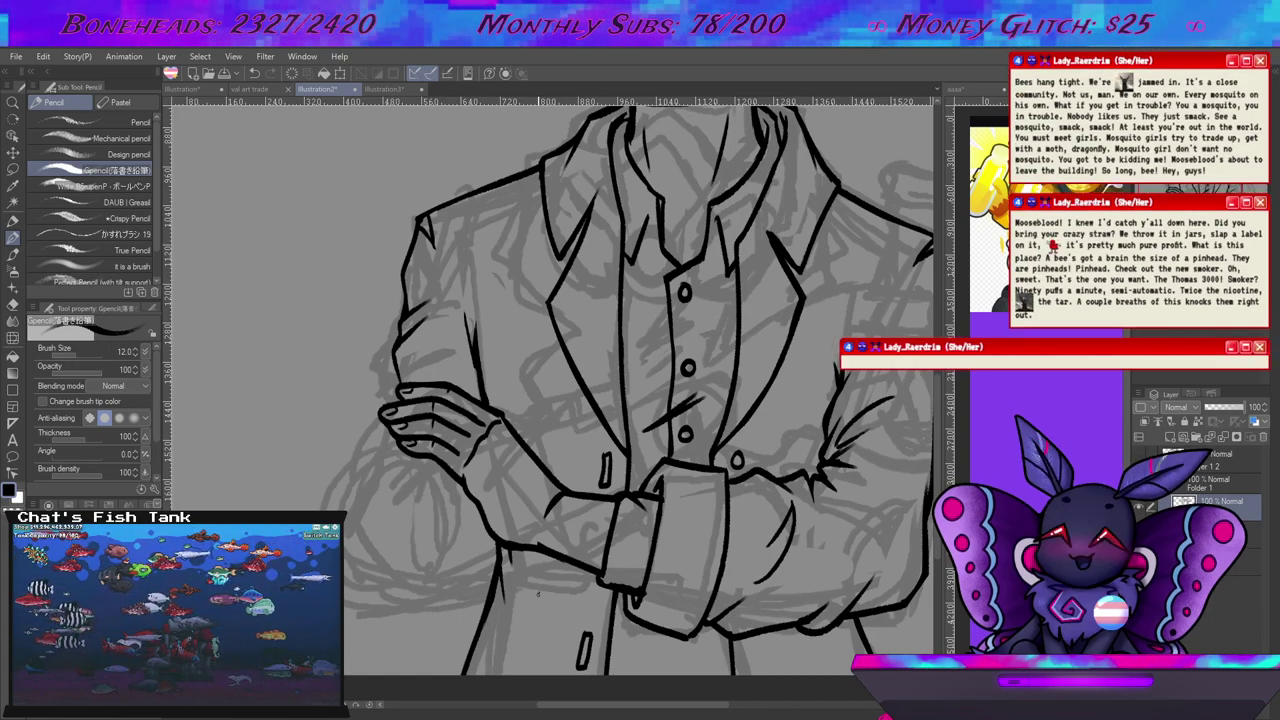
Clean up the jacket lapel's corner and the shirt collar opening with the Hard eraser at size 20 and the Gpencil brush at size 12.
{"action": "left_click_drag", "start_coordinate": [790, 463], "coordinate": [685, 427]}
{"action": "left_click_drag", "start_coordinate": [683, 376], "coordinate": [692, 473]}
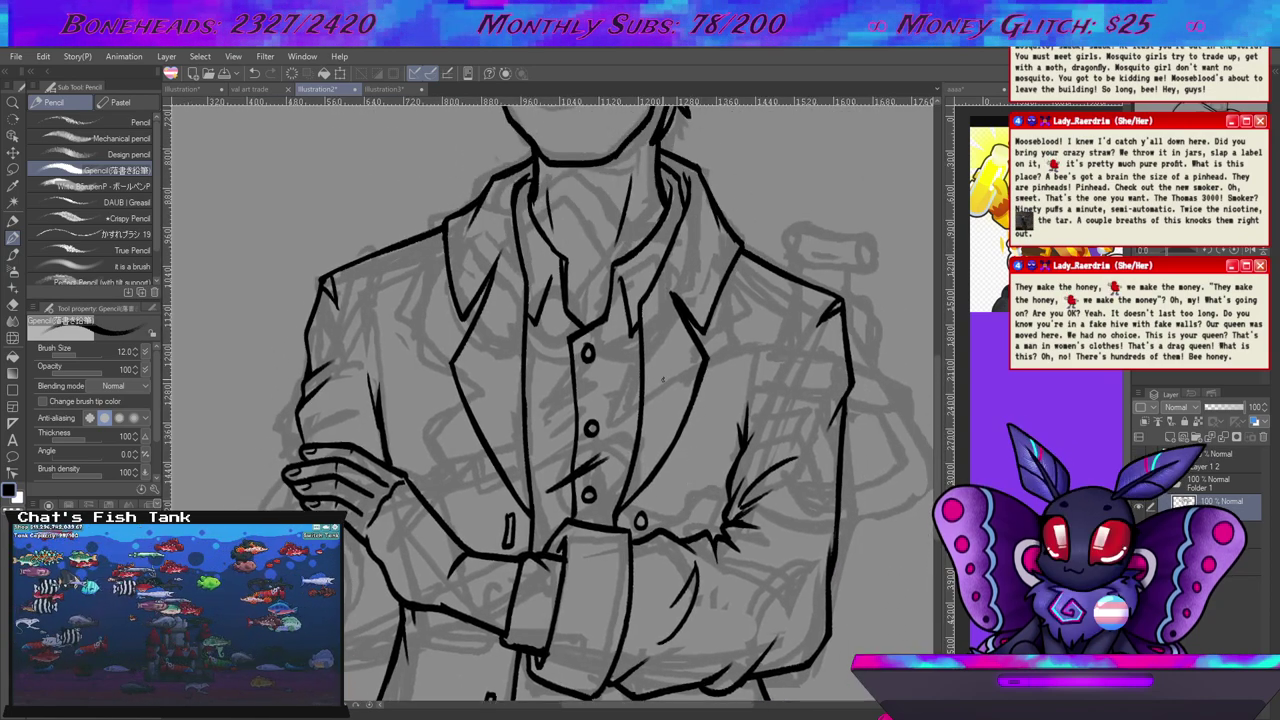
{"action": "key", "text": "e"}
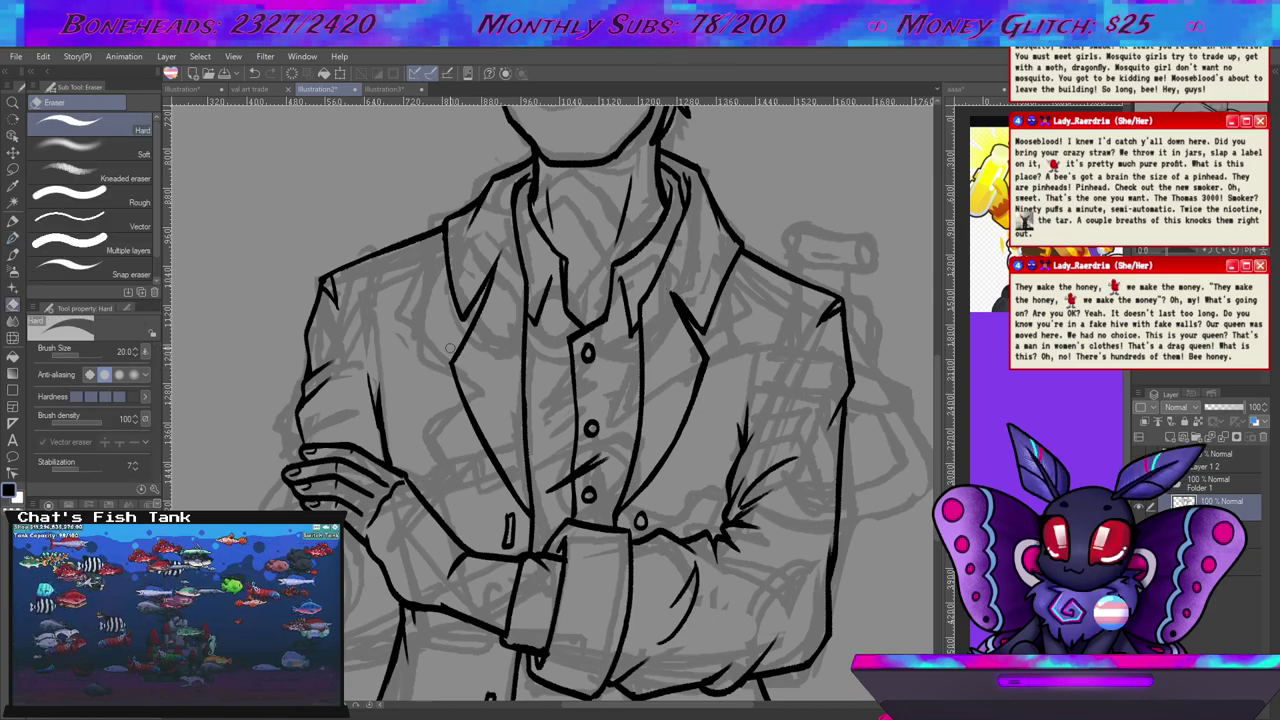
{"action": "key", "text": "p"}
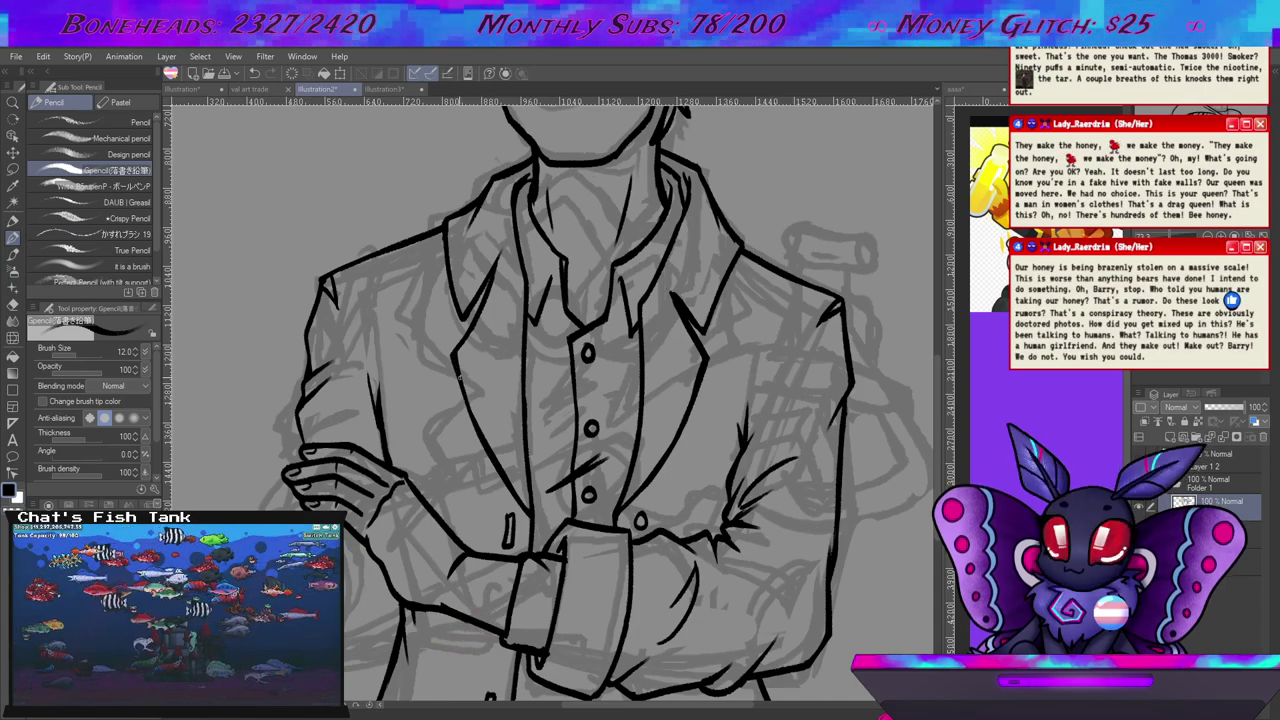
{"action": "key", "text": "e"}
{"action": "key", "text": "p"}
{"action": "key", "text": "e"}
{"action": "key", "text": "p"}
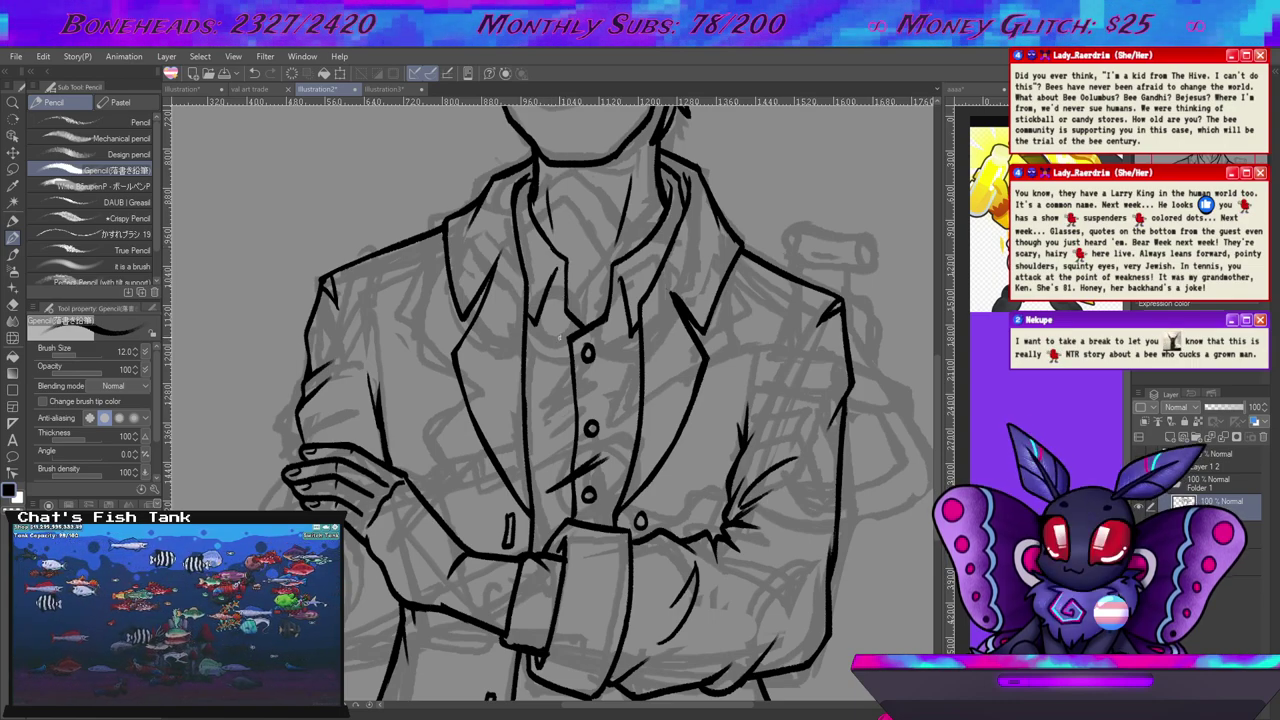
Touch up the neck line below the hair behind the ear with the Hard eraser at size 20 and the Gpencil brush.
{"action": "left_click_drag", "start_coordinate": [661, 265], "coordinate": [668, 326]}
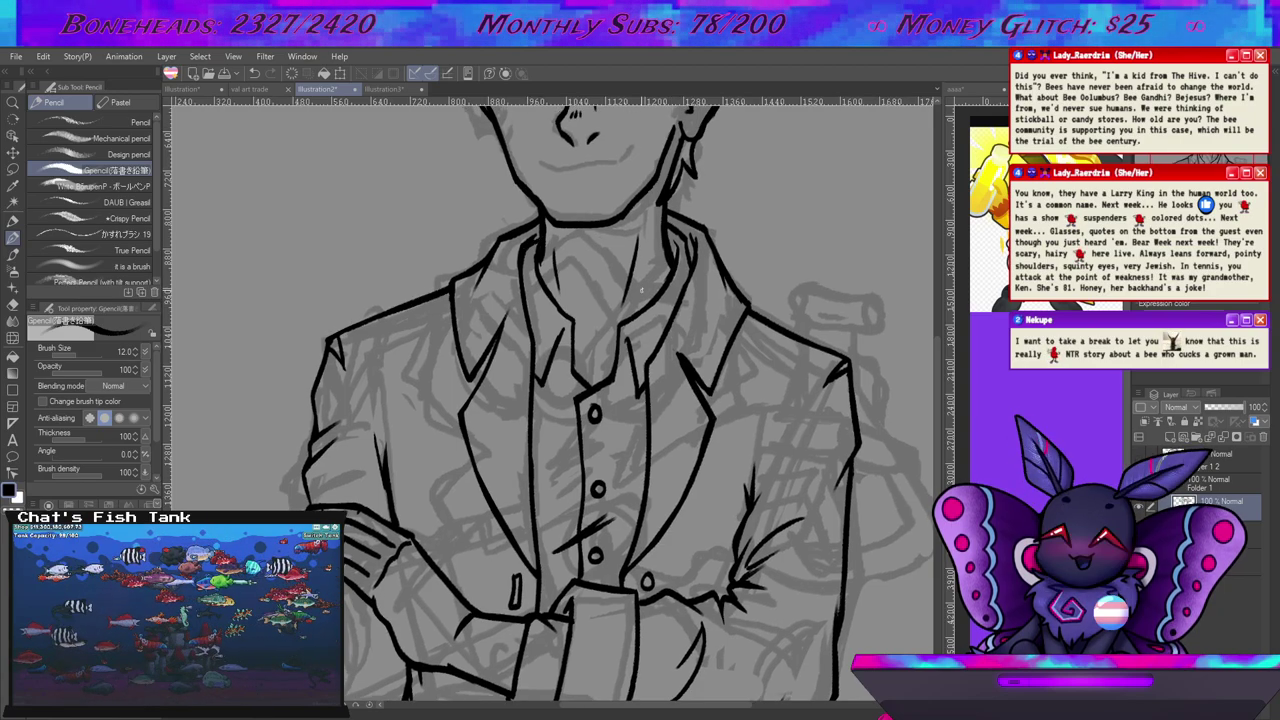
{"action": "scroll", "coordinate": [676, 331], "scroll_direction": "up", "scroll_amount": 1}
{"action": "scroll", "coordinate": [676, 330], "scroll_direction": "up", "scroll_amount": 2}
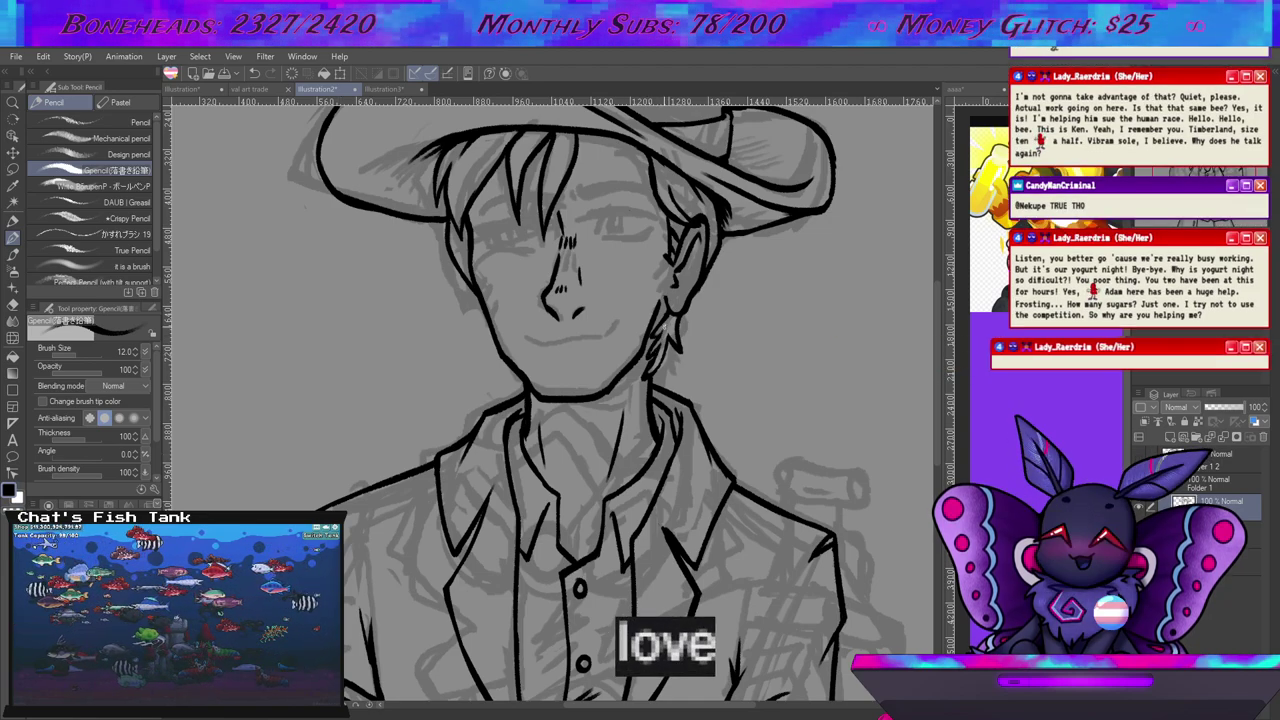
{"action": "key", "text": "e"}
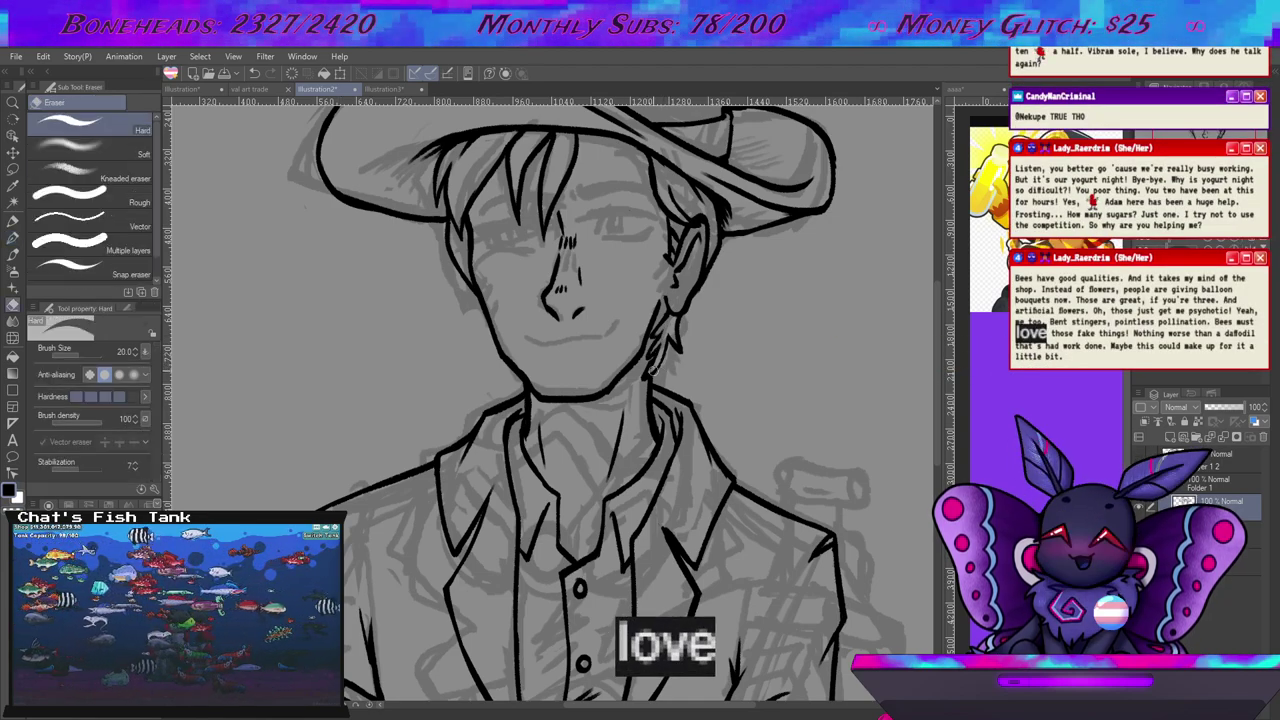
{"action": "key", "text": "p"}
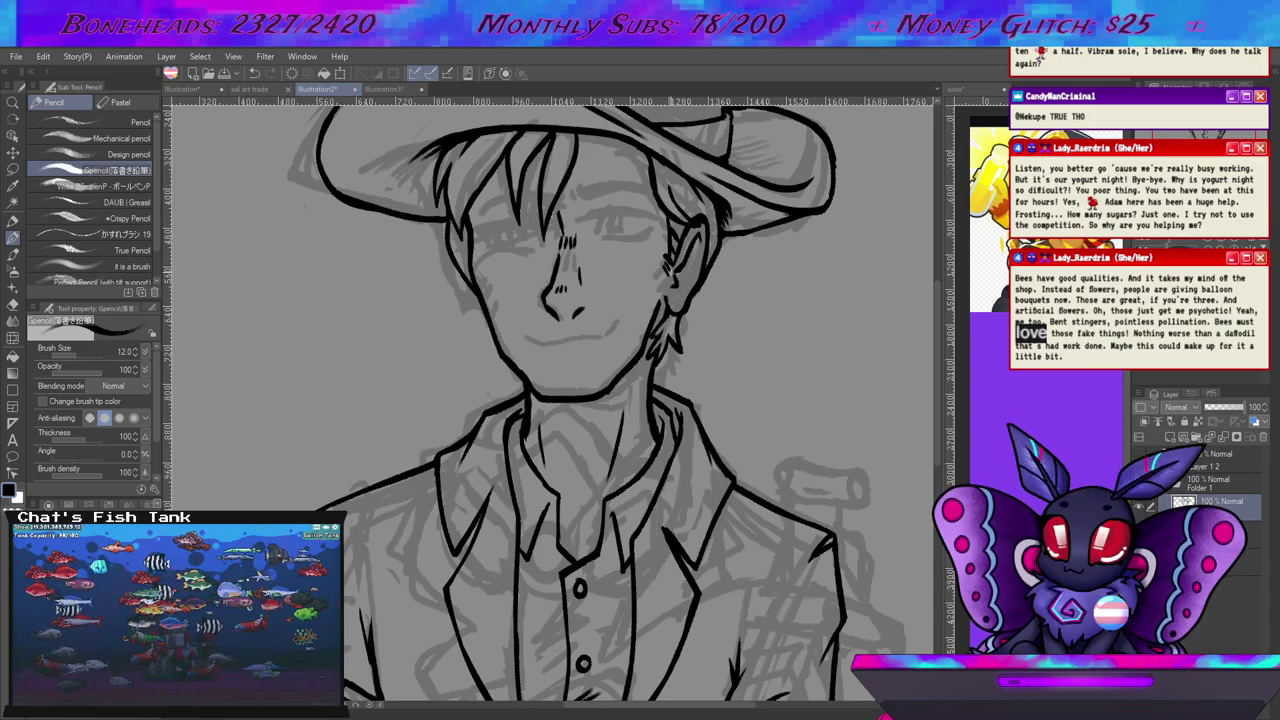
Ink the round ornament and the cord of the hat band with the Gpencil brush at size 12, undoing faulty strokes.
{"action": "left_click_drag", "start_coordinate": [584, 406], "coordinate": [577, 474]}
{"action": "scroll", "coordinate": [650, 428], "scroll_direction": "up", "scroll_amount": 5}
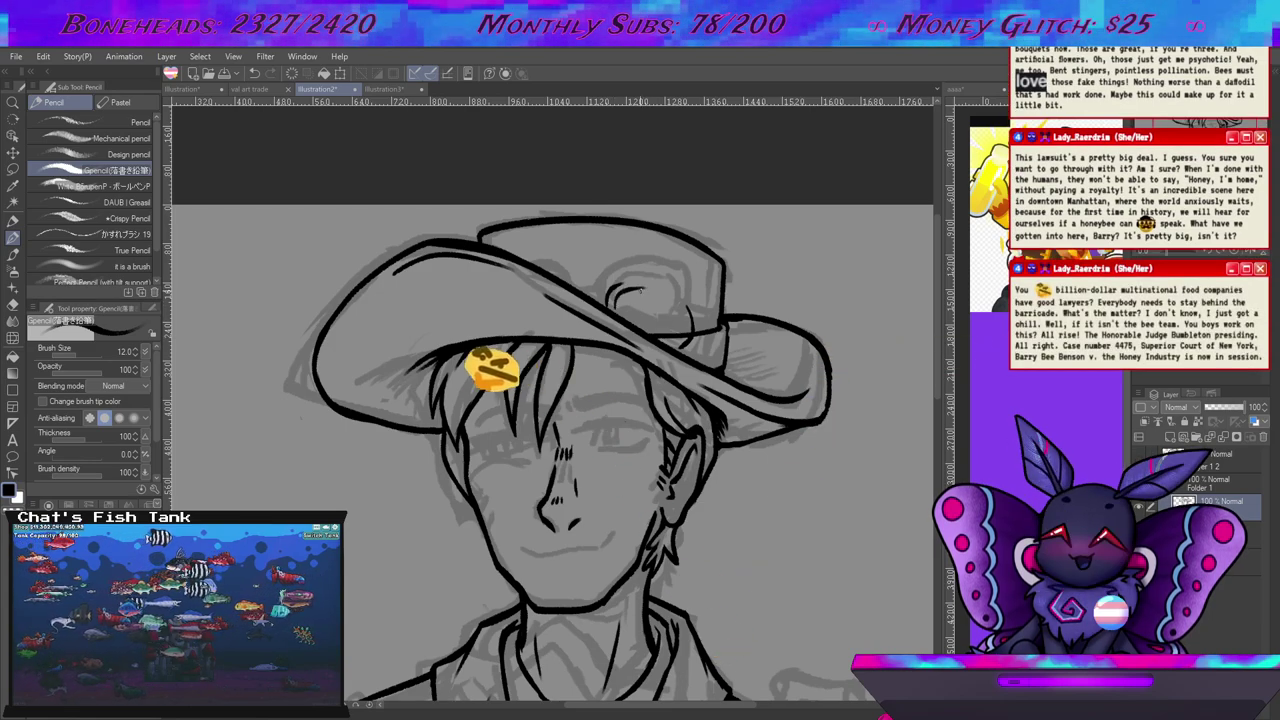
{"action": "left_click_drag", "start_coordinate": [608, 300], "coordinate": [641, 286]}
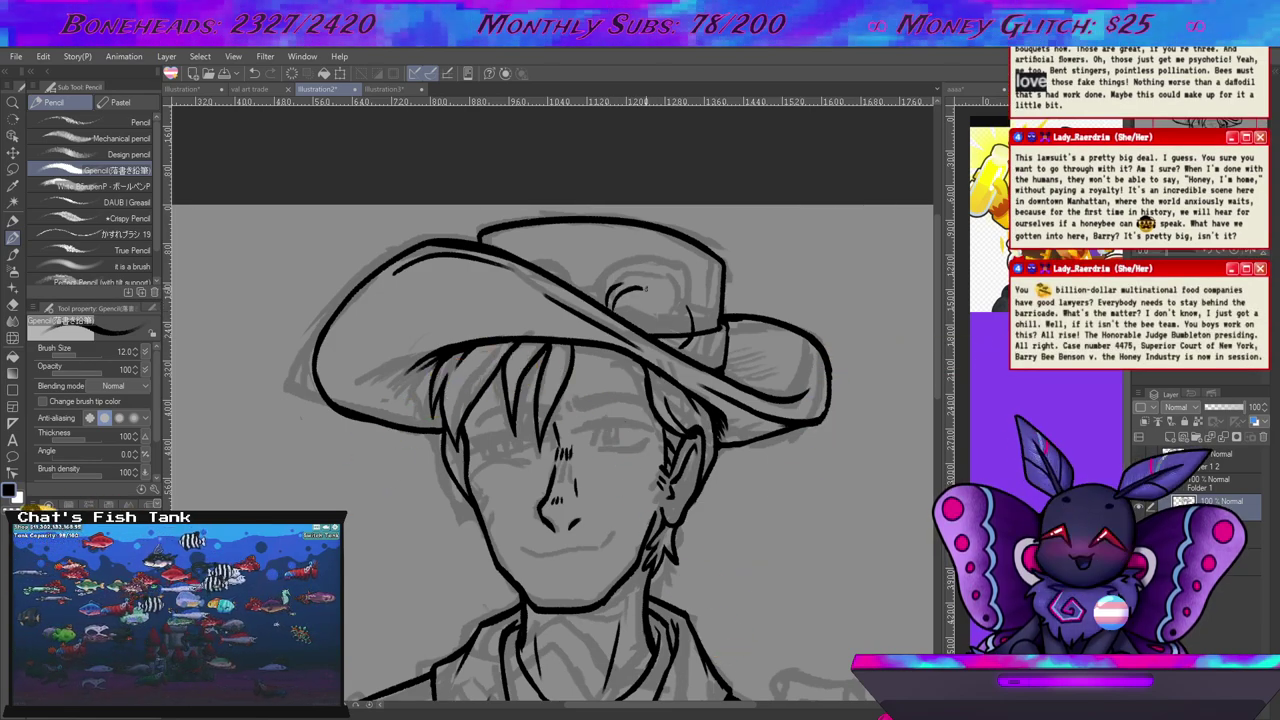
{"action": "mouse_move", "coordinate": [688, 330]}
{"action": "left_mouse_down"}
{"action": "mouse_move", "coordinate": [665, 287]}
{"action": "mouse_move", "coordinate": [621, 289]}
{"action": "mouse_move", "coordinate": [677, 303]}
{"action": "mouse_move", "coordinate": [676, 341]}
{"action": "mouse_move", "coordinate": [669, 291]}
{"action": "mouse_move", "coordinate": [694, 330]}
{"action": "left_mouse_up"}
{"action": "key", "text": "ctrl+z"}
{"action": "key", "text": "ctrl+z"}
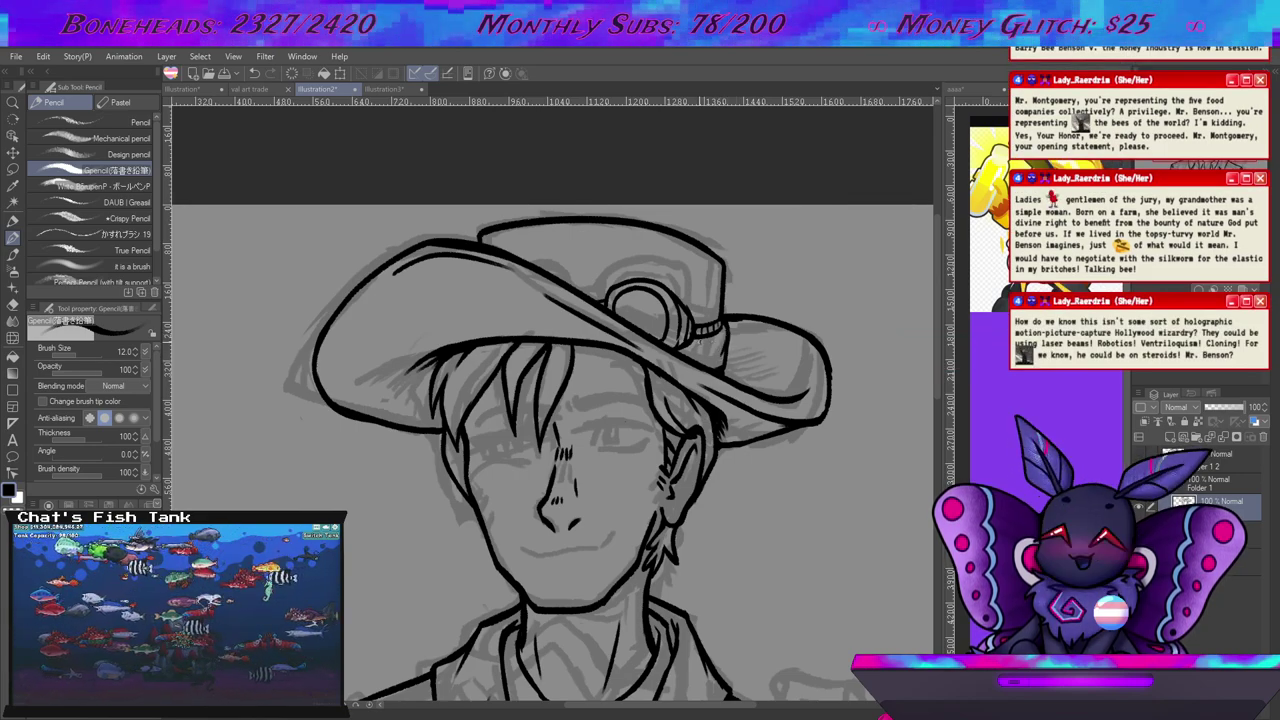
Add thin detail lines around the hat band and brim with the Gpencil brush at size 6.
{"action": "key", "text": "["}
{"action": "key", "text": "["}
{"action": "key", "text": "["}
{"action": "key", "text": "["}
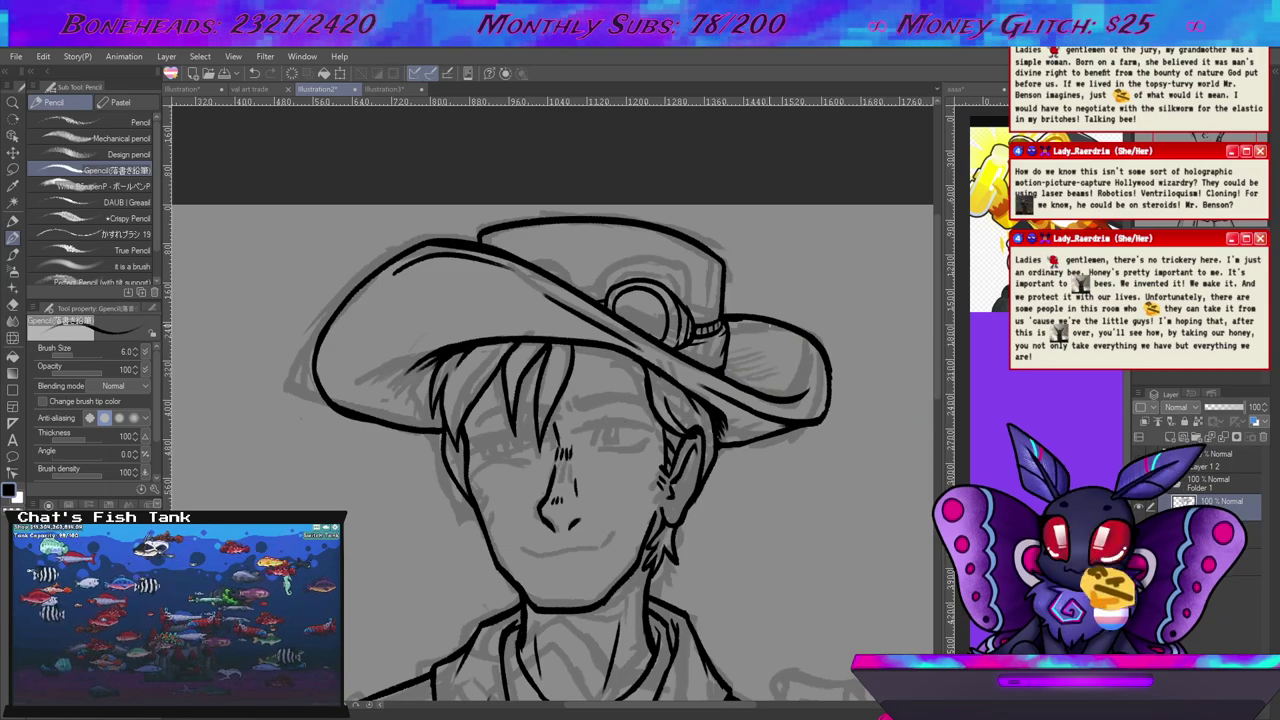
{"action": "scroll", "coordinate": [733, 363], "scroll_direction": "down", "scroll_amount": 1}
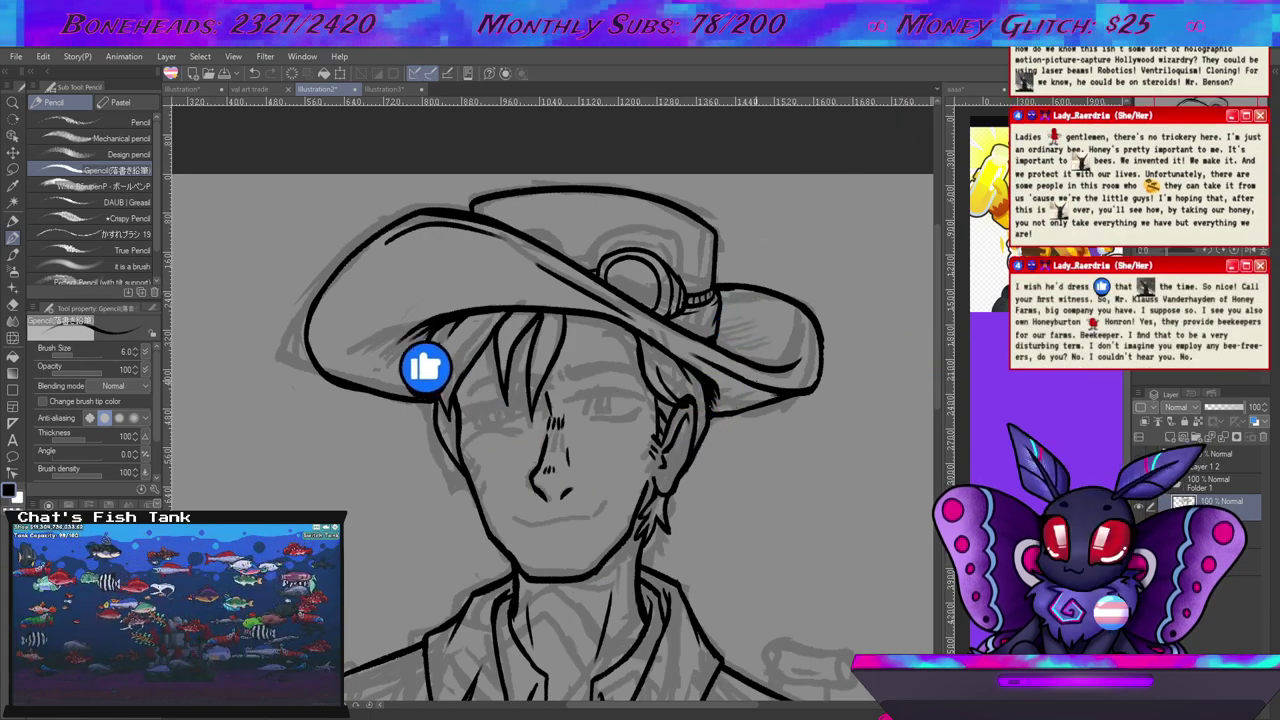
{"action": "scroll", "coordinate": [548, 405], "scroll_direction": "down", "scroll_amount": 2}
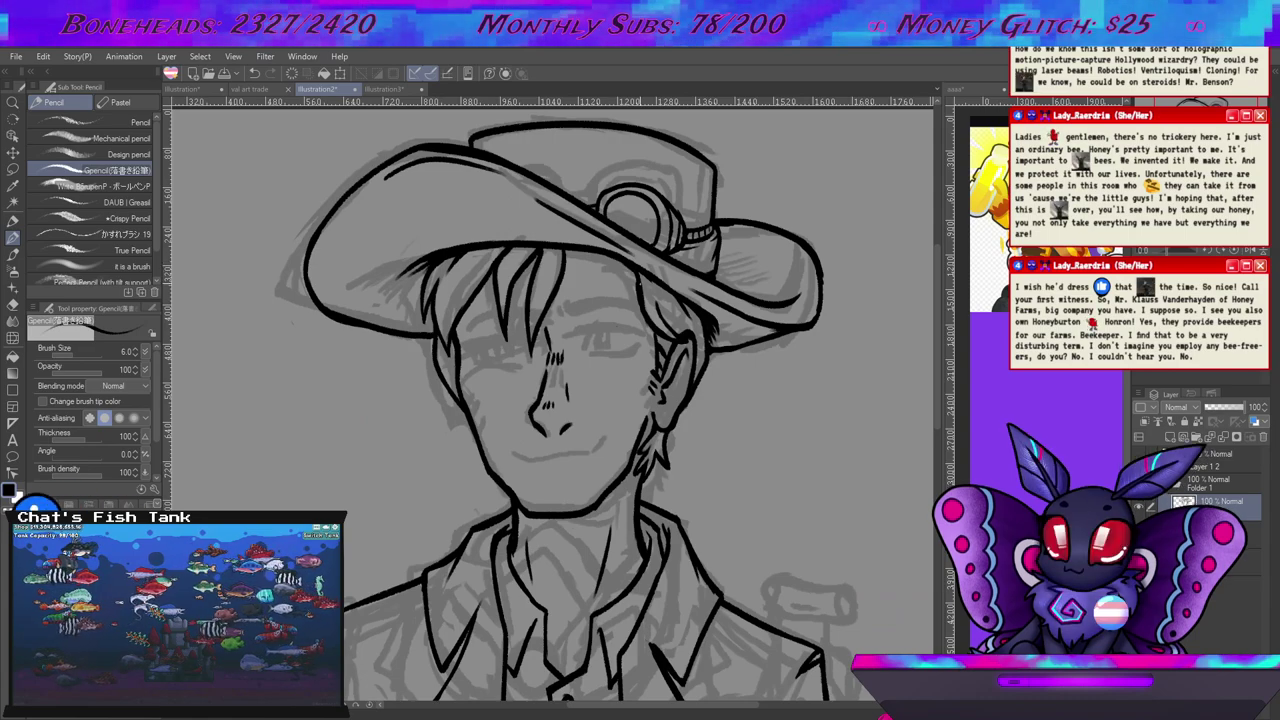
Add fine shading strokes to the hat and the hair around the ear with the Gpencil brush at size 8.
{"action": "left_click_drag", "start_coordinate": [674, 429], "coordinate": [706, 359]}
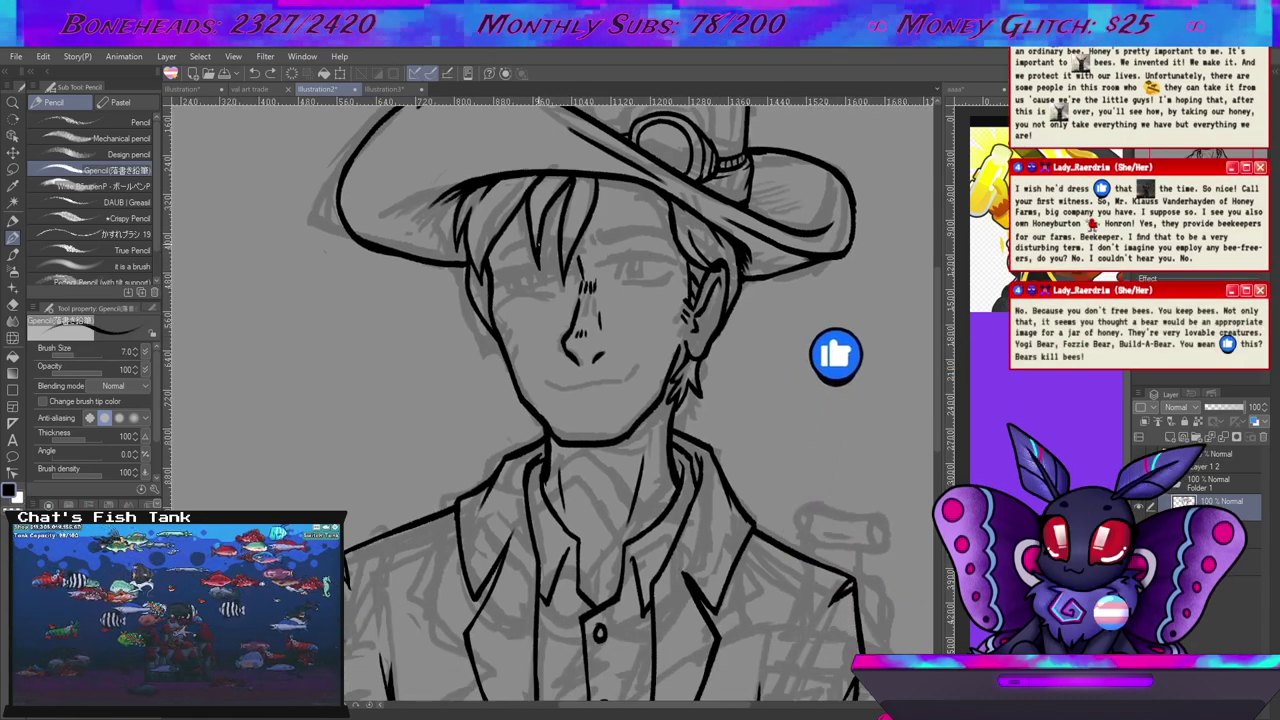
{"action": "key", "text": "bracketright"}
{"action": "key", "text": "bracketright"}
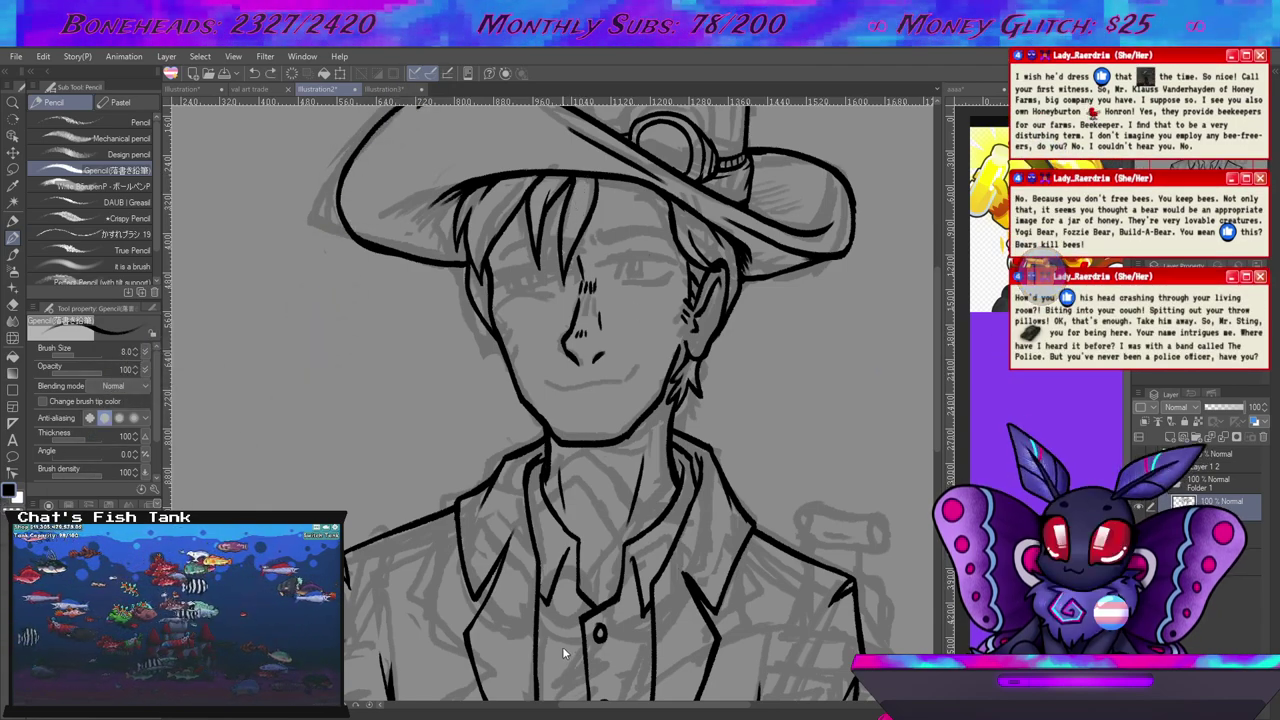
{"action": "left_click_drag", "start_coordinate": [594, 498], "coordinate": [576, 571]}
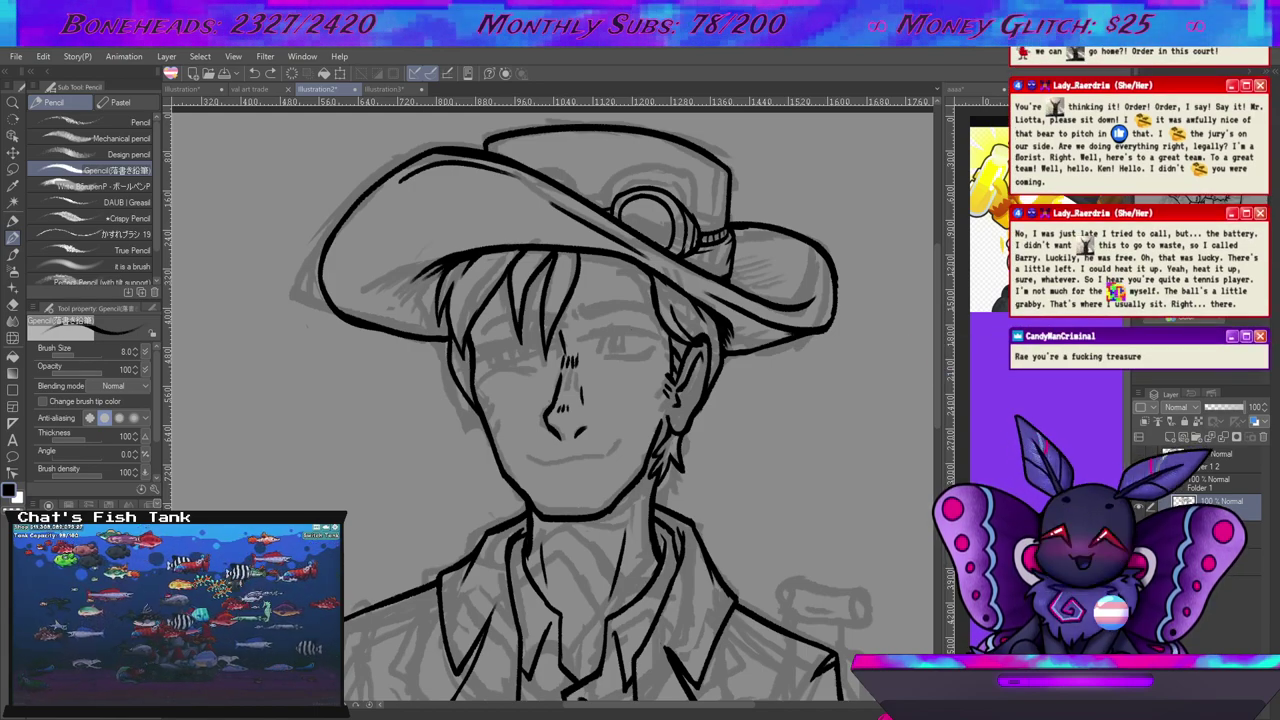
{"action": "key", "text": "i"}
{"action": "mouse_move", "coordinate": [744, 402]}
{"action": "left_mouse_down"}
{"action": "mouse_move", "coordinate": [777, 349]}
{"action": "mouse_move", "coordinate": [763, 357]}
{"action": "left_mouse_up"}
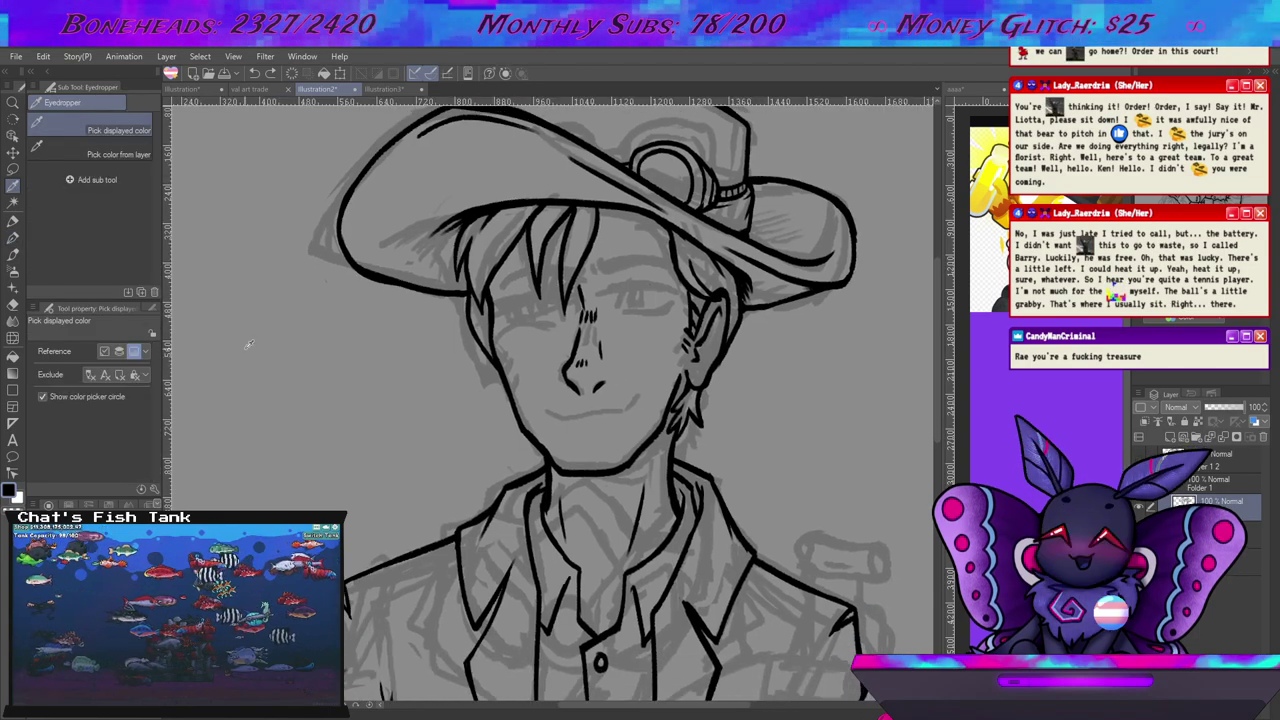
{"action": "left_click", "coordinate": [13, 240]}
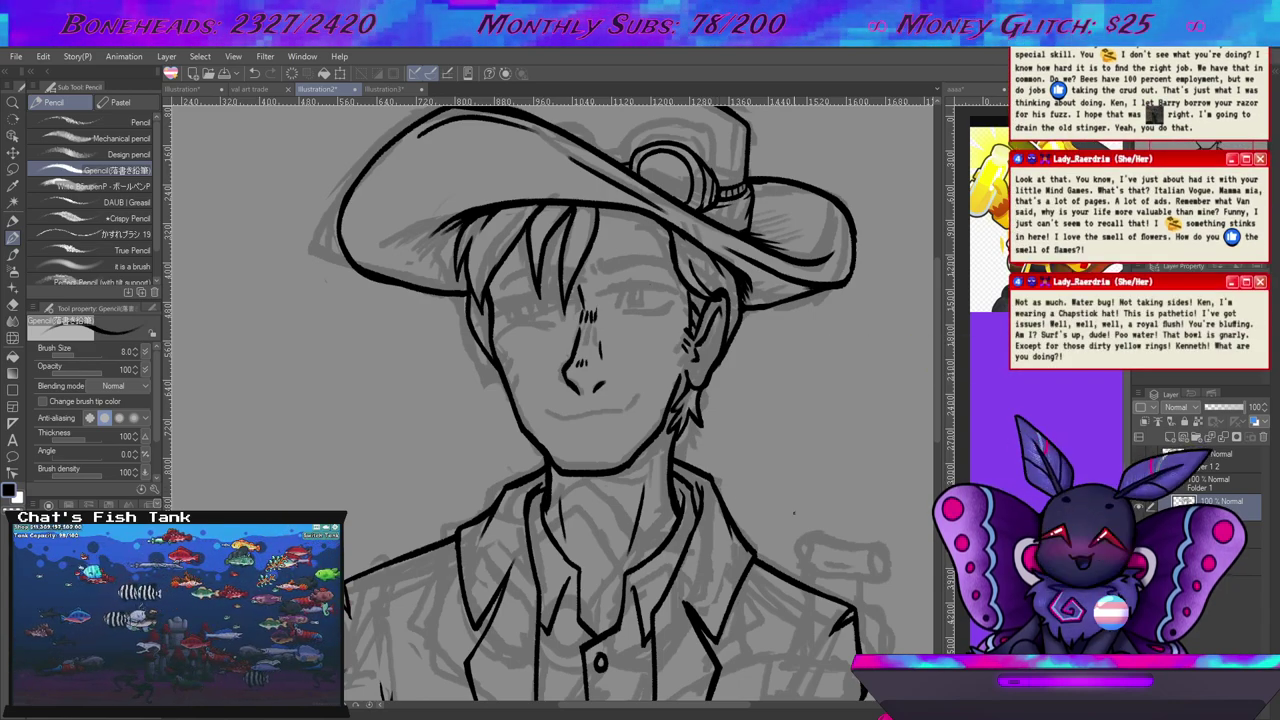
Ink the eye nearer the visible ear, with its upper lash line, iris and lower lid, using the Gpencil brush at size 10.
{"action": "scroll", "coordinate": [742, 318], "scroll_direction": "down", "scroll_amount": 3}
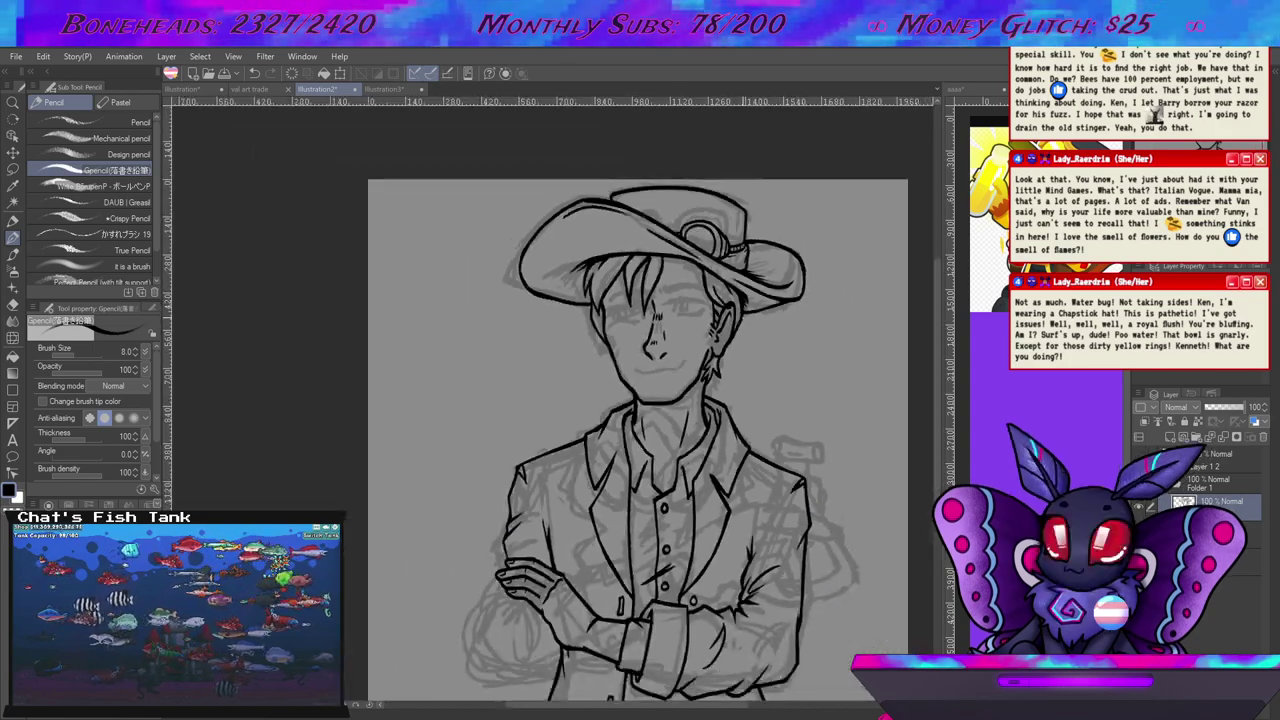
{"action": "left_click_drag", "start_coordinate": [830, 297], "coordinate": [726, 229]}
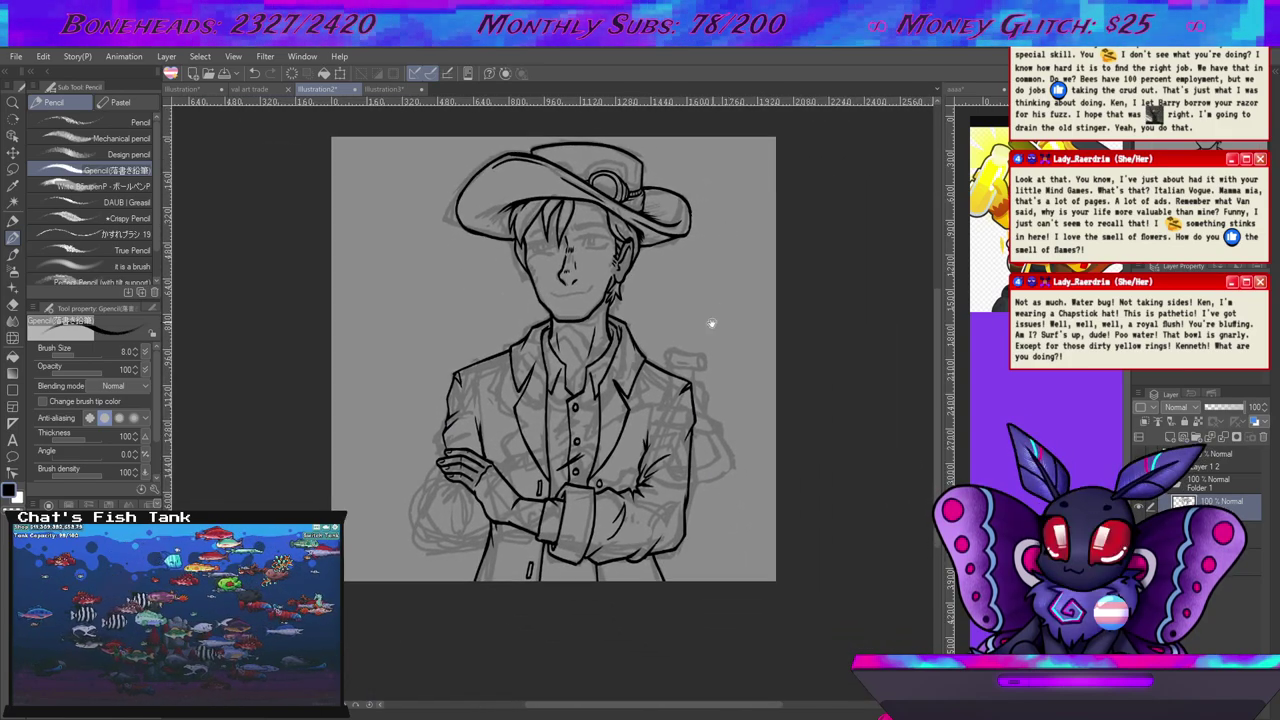
{"action": "scroll", "coordinate": [678, 388], "scroll_direction": "up", "scroll_amount": 2}
{"action": "left_click_drag", "start_coordinate": [678, 384], "coordinate": [728, 399]}
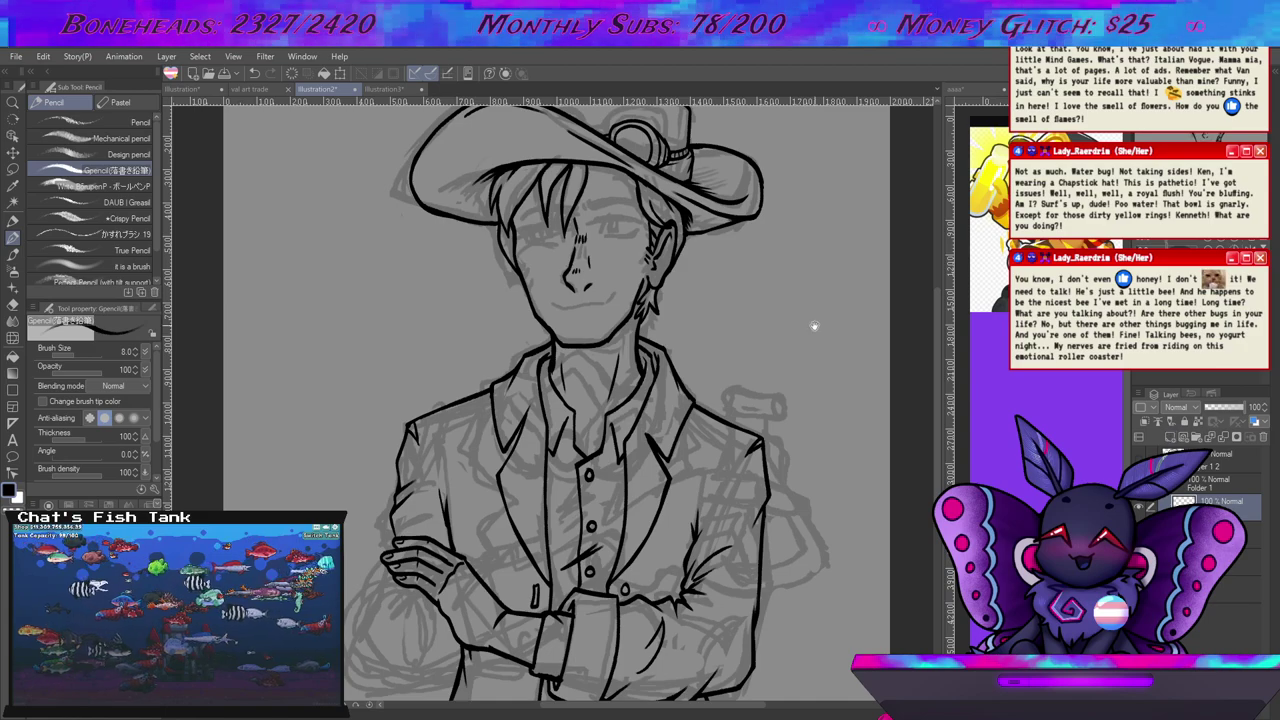
{"action": "scroll", "coordinate": [815, 328], "scroll_direction": "up", "scroll_amount": 5}
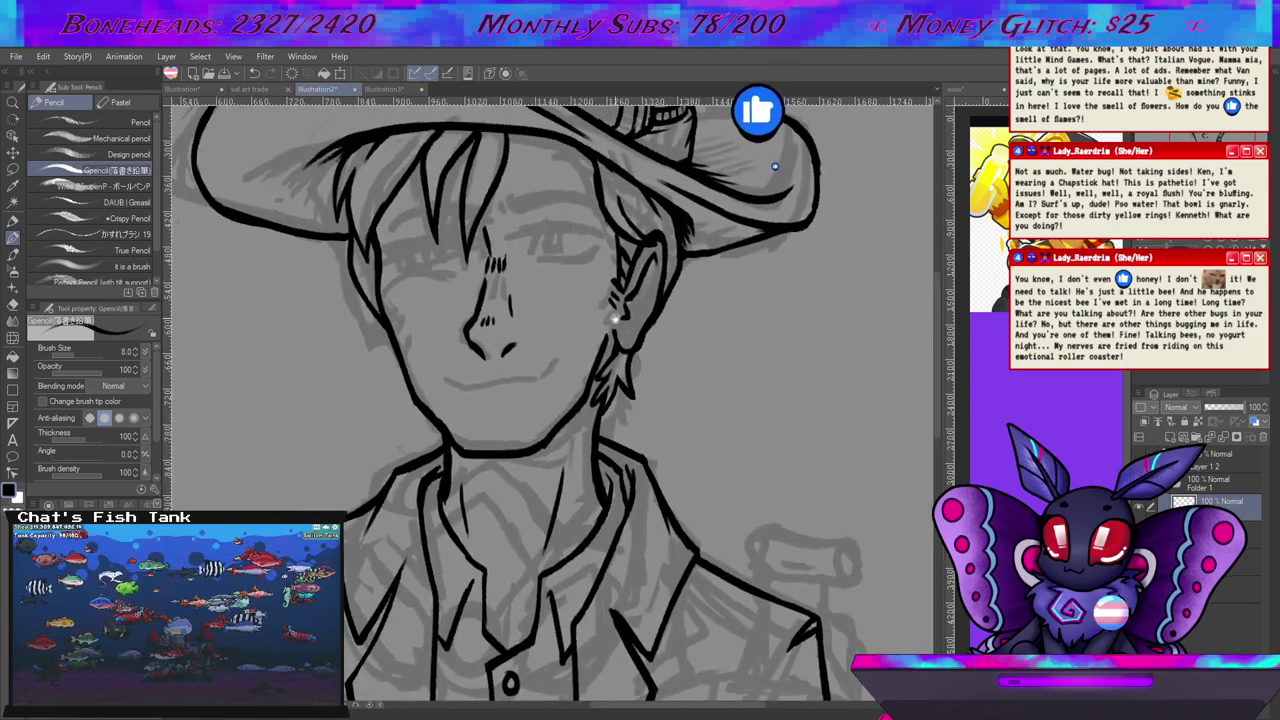
{"action": "left_click_drag", "start_coordinate": [609, 318], "coordinate": [675, 346]}
{"action": "key", "text": "]"}
{"action": "key", "text": "]"}
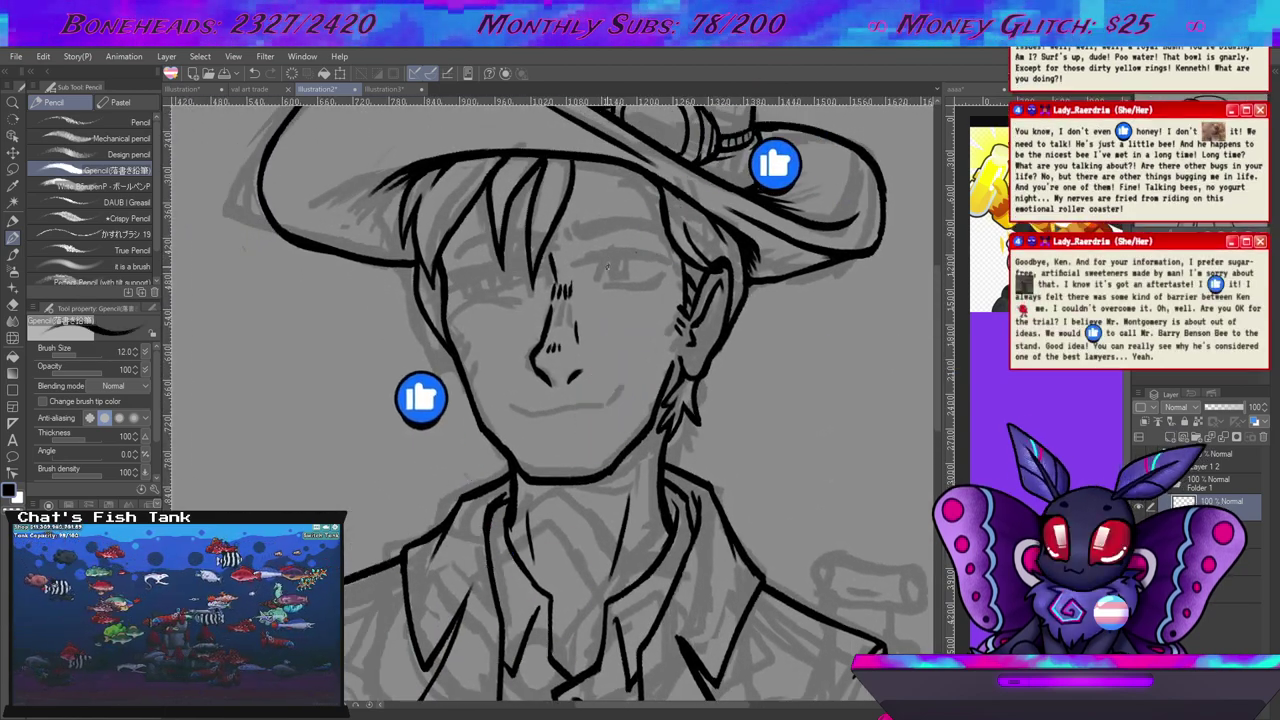
{"action": "key", "text": "bracketleft"}
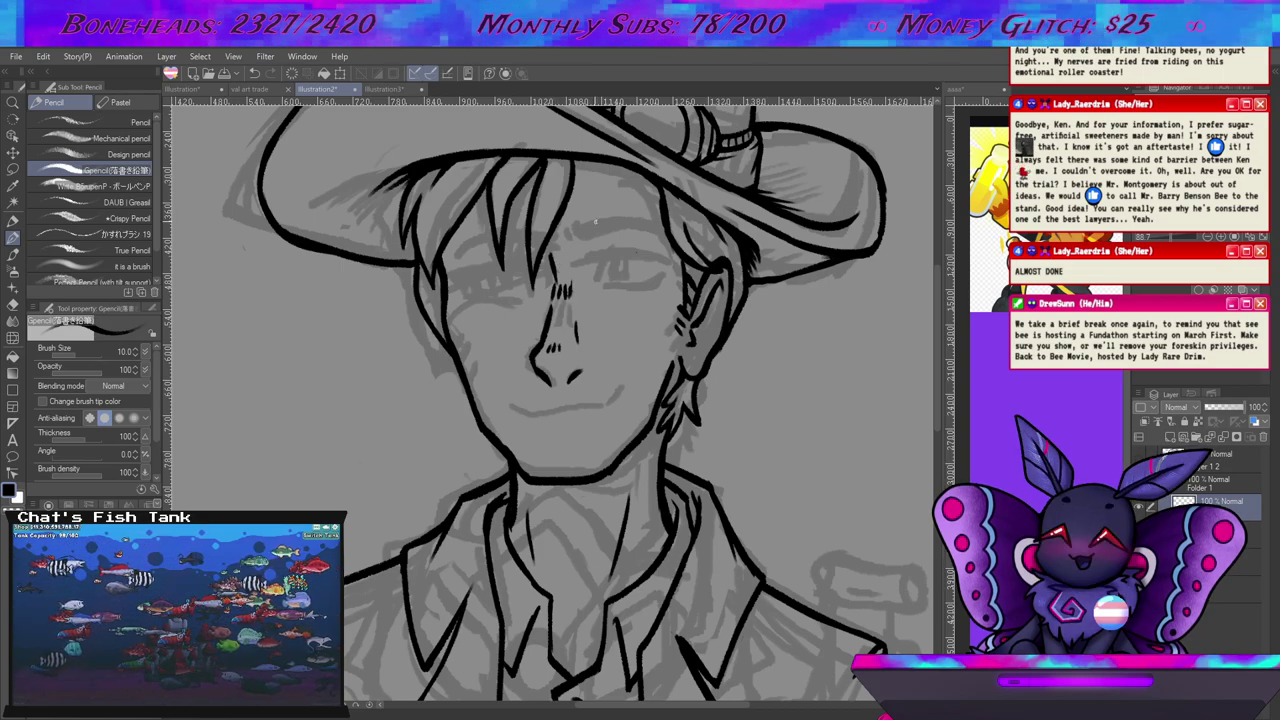
{"action": "left_click_drag", "start_coordinate": [590, 259], "coordinate": [650, 260]}
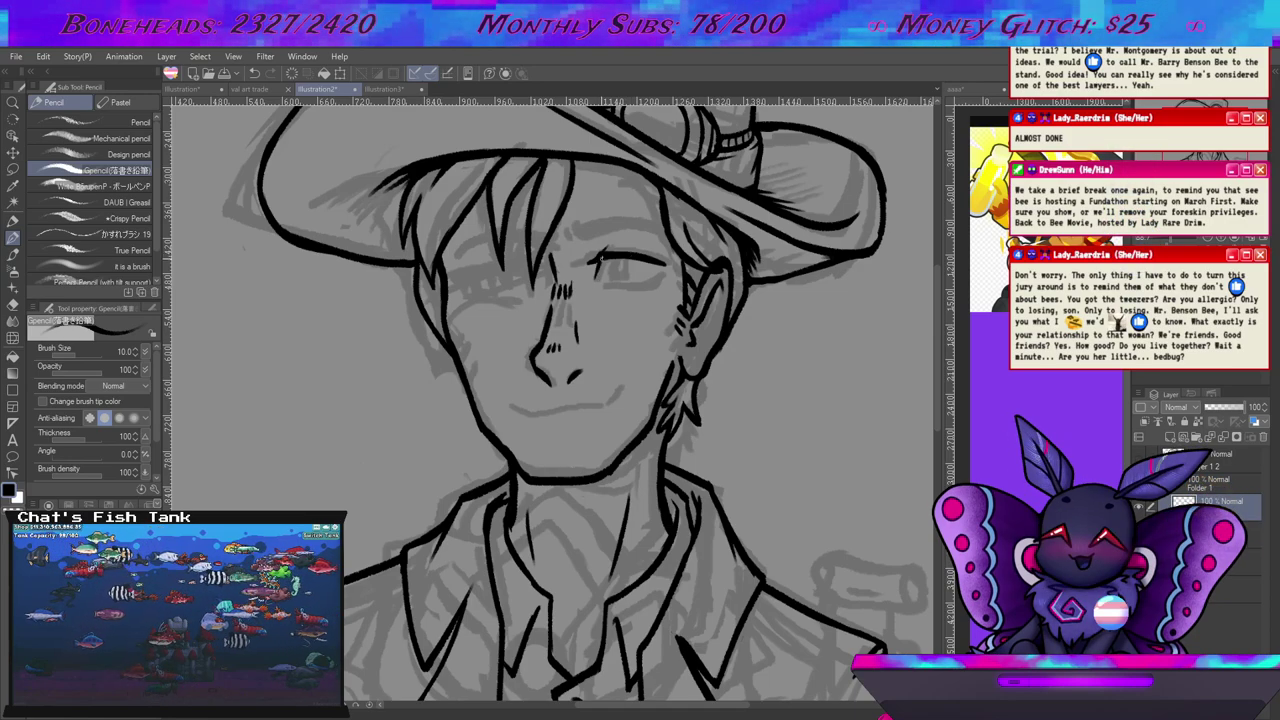
{"action": "mouse_move", "coordinate": [648, 290]}
{"action": "left_mouse_down"}
{"action": "mouse_move", "coordinate": [661, 268]}
{"action": "mouse_move", "coordinate": [609, 277]}
{"action": "left_mouse_up"}
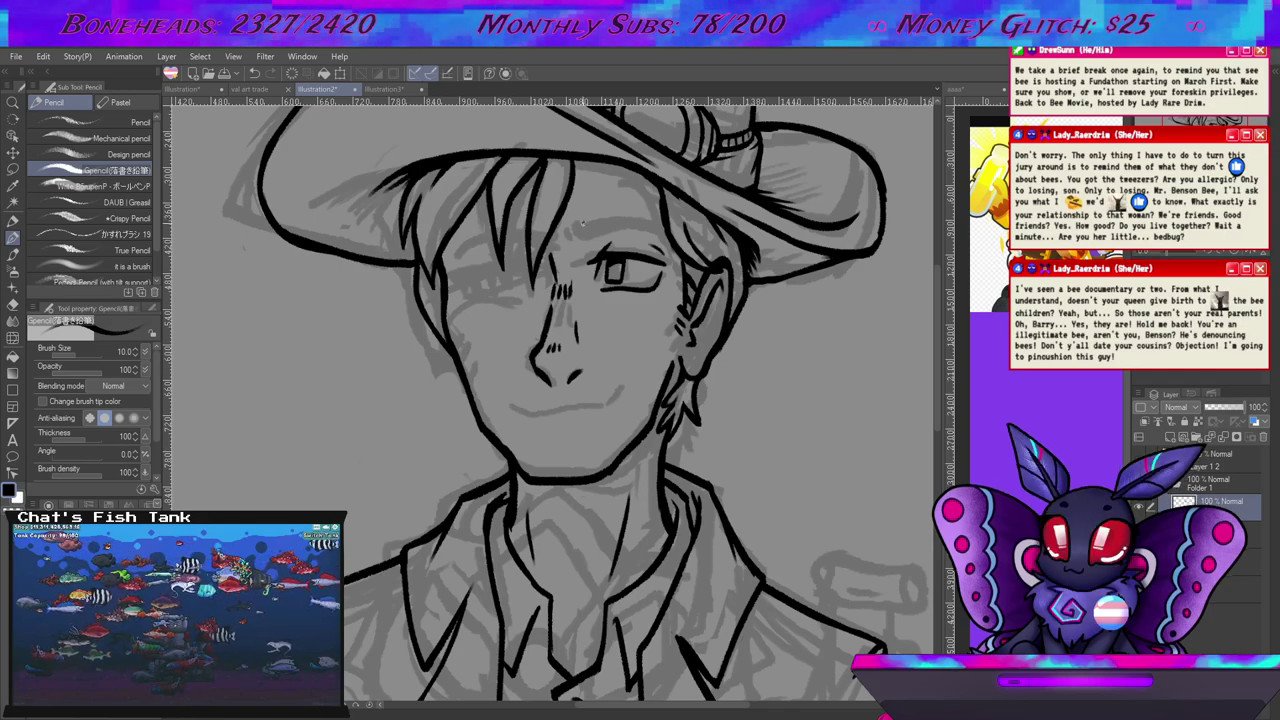
Outline and fill a thick tapered eyebrow above the inked eye with the Gpencil brush at size 10.
{"action": "left_click_drag", "start_coordinate": [582, 225], "coordinate": [631, 222]}
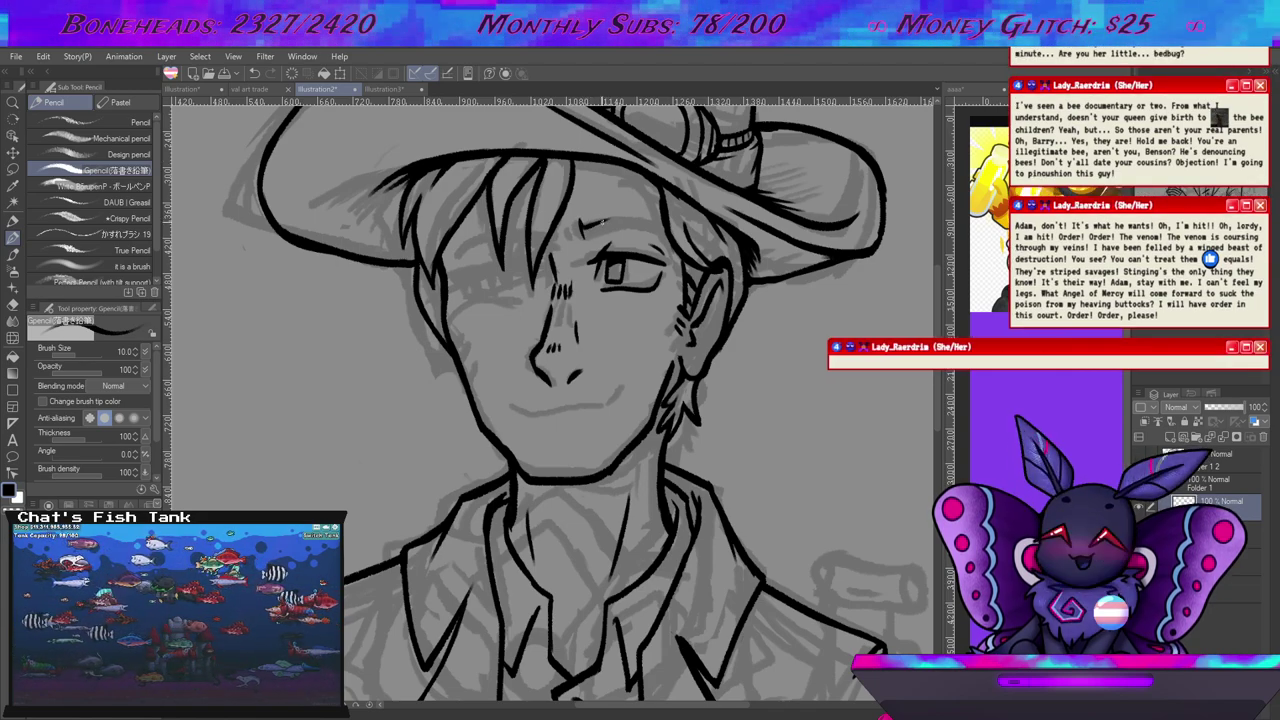
{"action": "left_click_drag", "start_coordinate": [596, 232], "coordinate": [628, 227]}
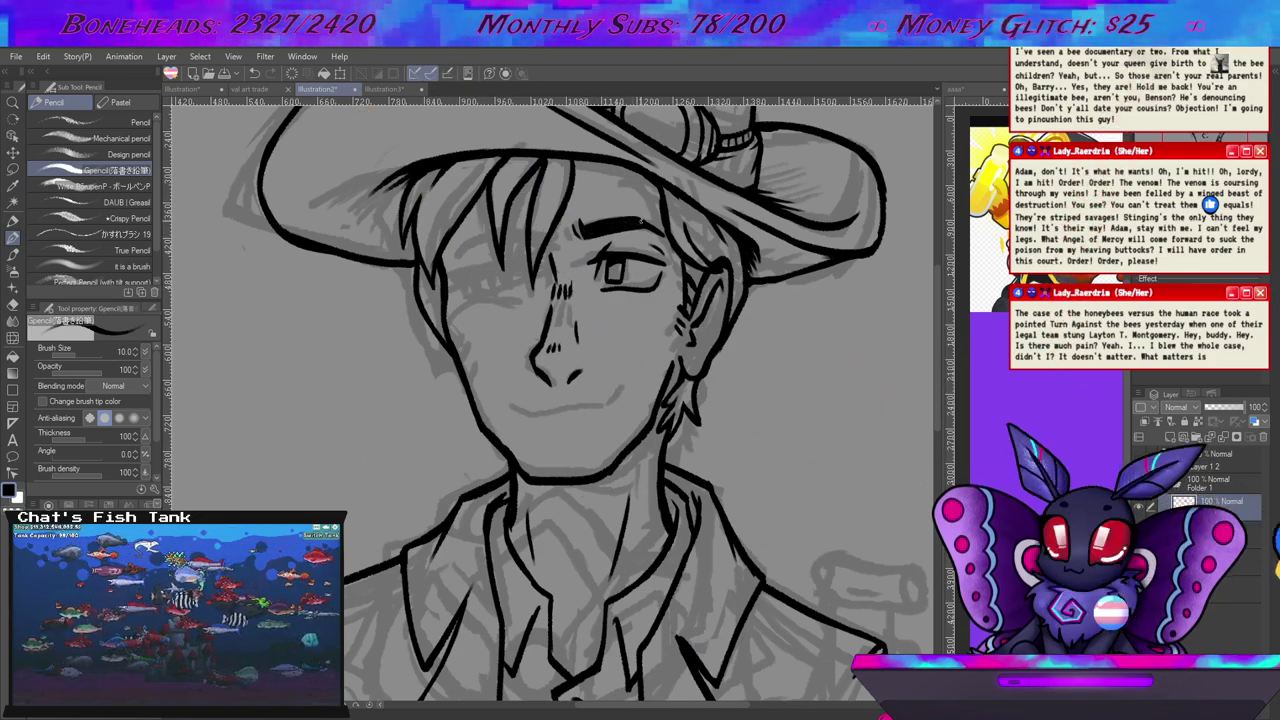
{"action": "left_click_drag", "start_coordinate": [629, 220], "coordinate": [648, 219]}
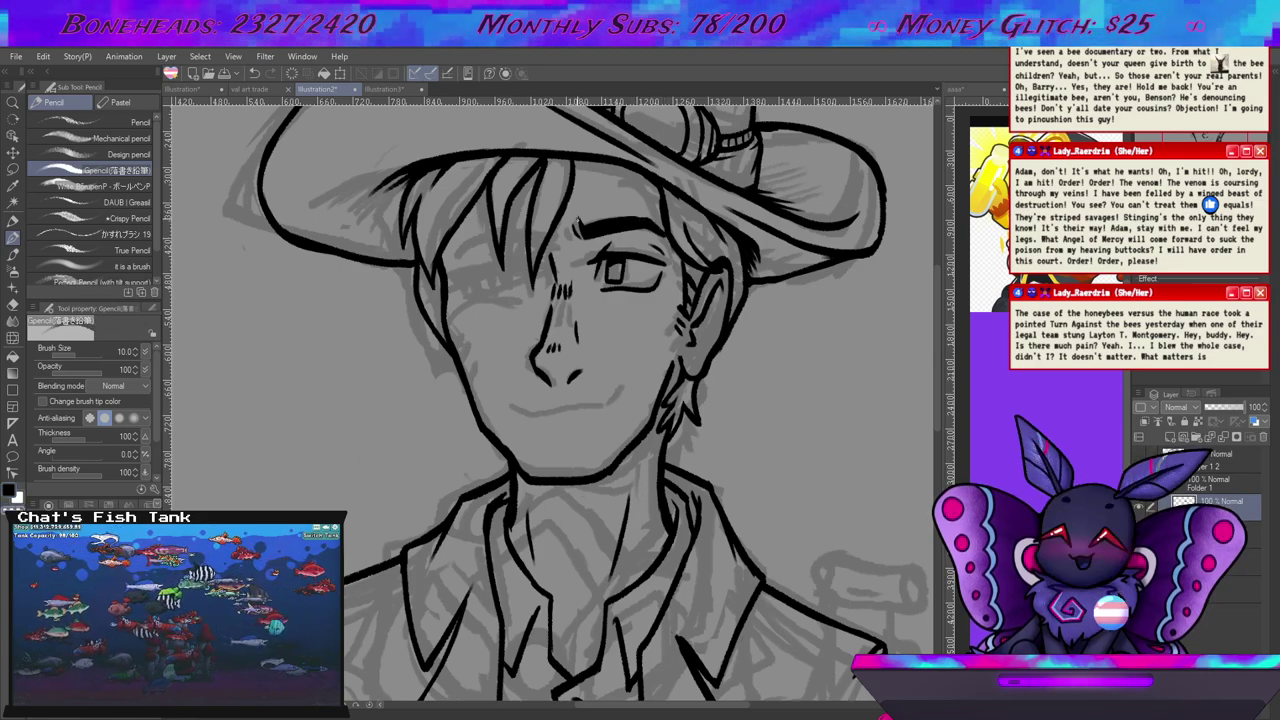
{"action": "left_click_drag", "start_coordinate": [577, 227], "coordinate": [583, 217]}
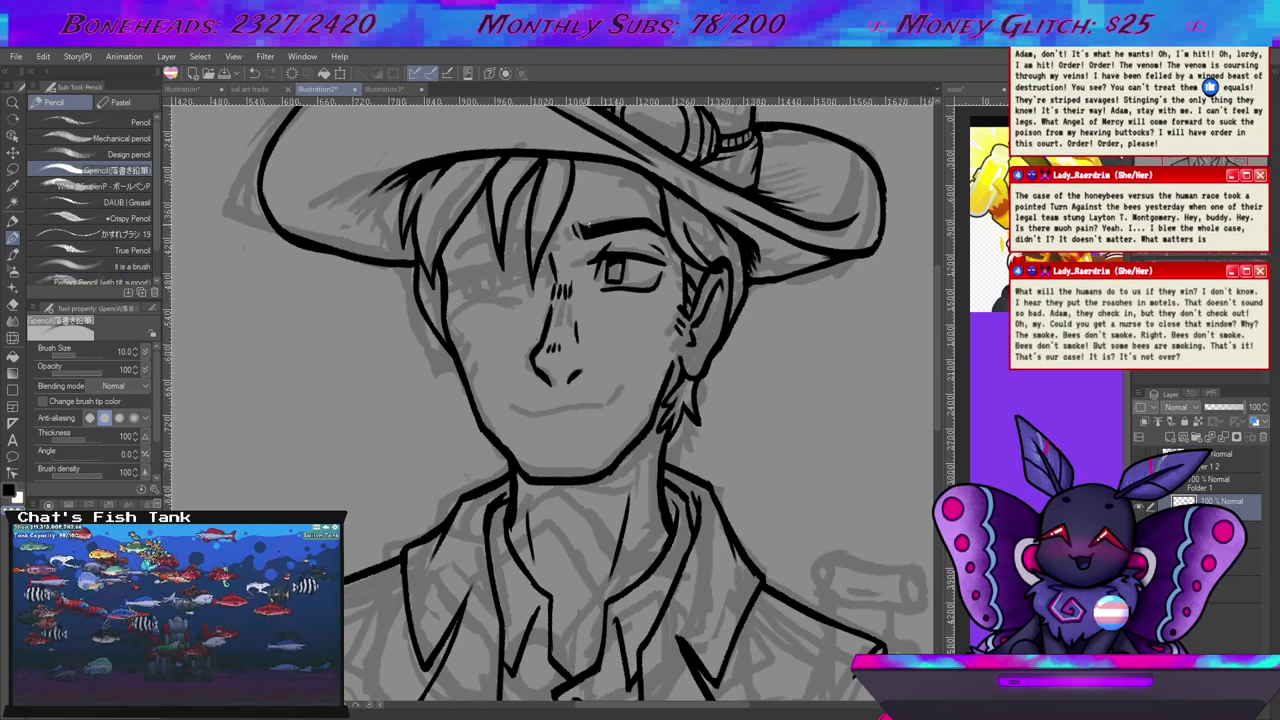
{"action": "left_click_drag", "start_coordinate": [594, 226], "coordinate": [646, 219]}
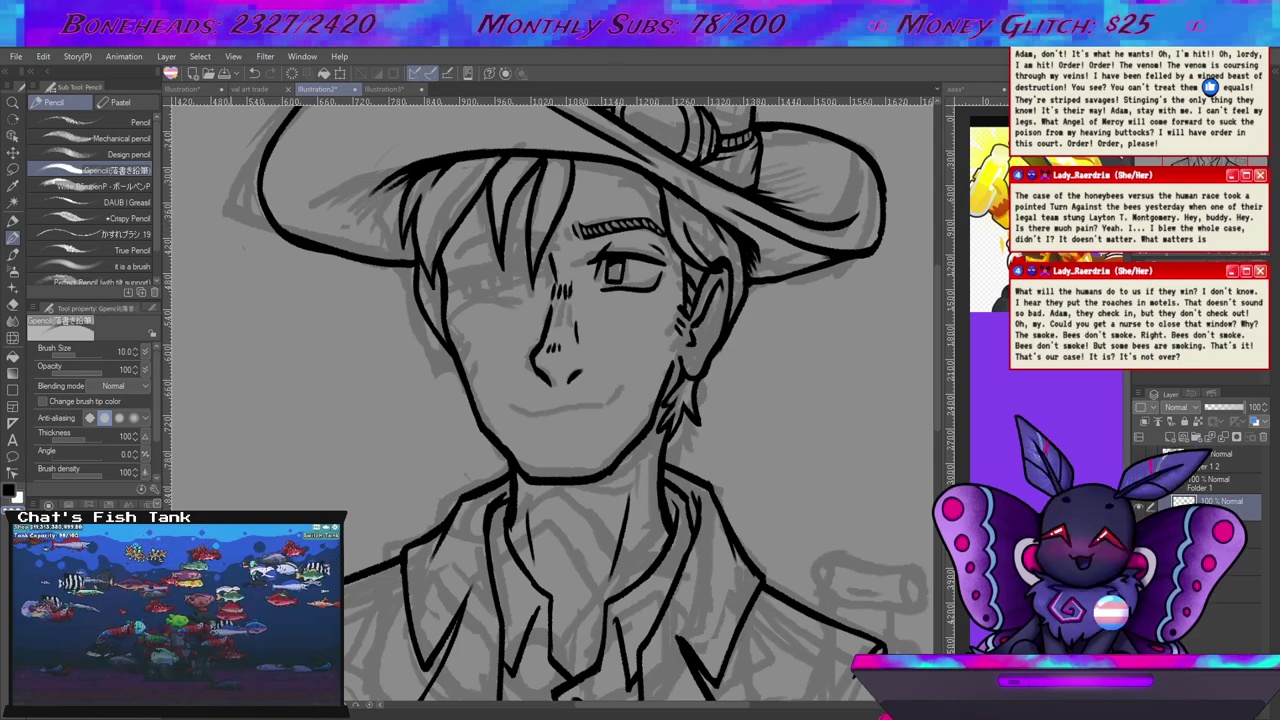
{"action": "left_click_drag", "start_coordinate": [612, 228], "coordinate": [654, 222]}
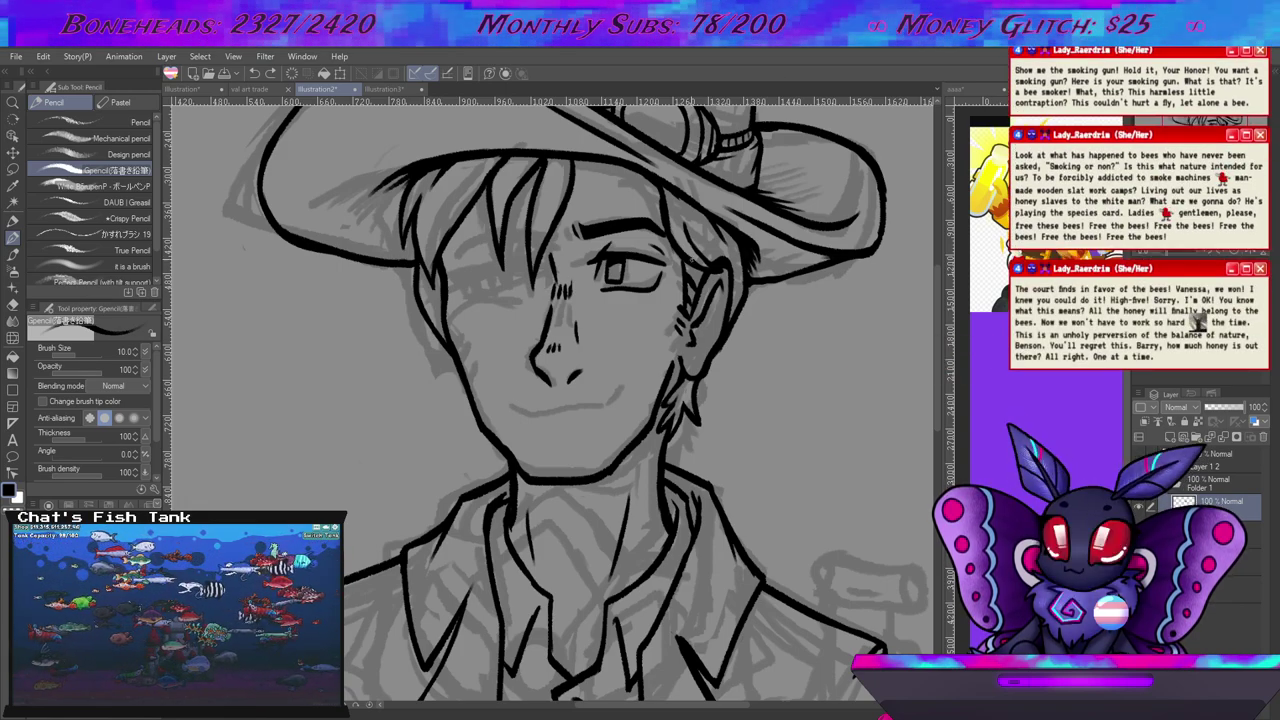
Ink the other eye beneath the fringe, with its upper lid, iris and lower lid, using the Gpencil brush at size 10.
{"action": "left_click_drag", "start_coordinate": [647, 338], "coordinate": [657, 300]}
{"action": "left_click_drag", "start_coordinate": [580, 288], "coordinate": [566, 344]}
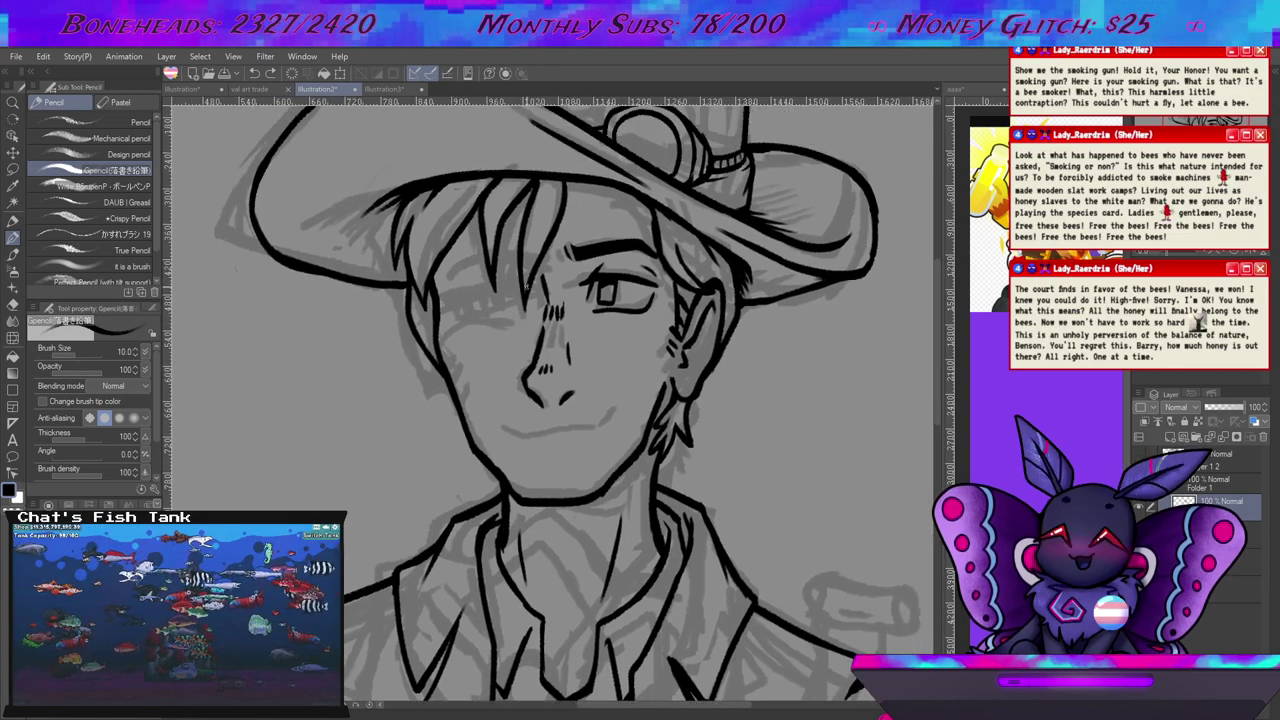
{"action": "left_click_drag", "start_coordinate": [465, 290], "coordinate": [492, 283]}
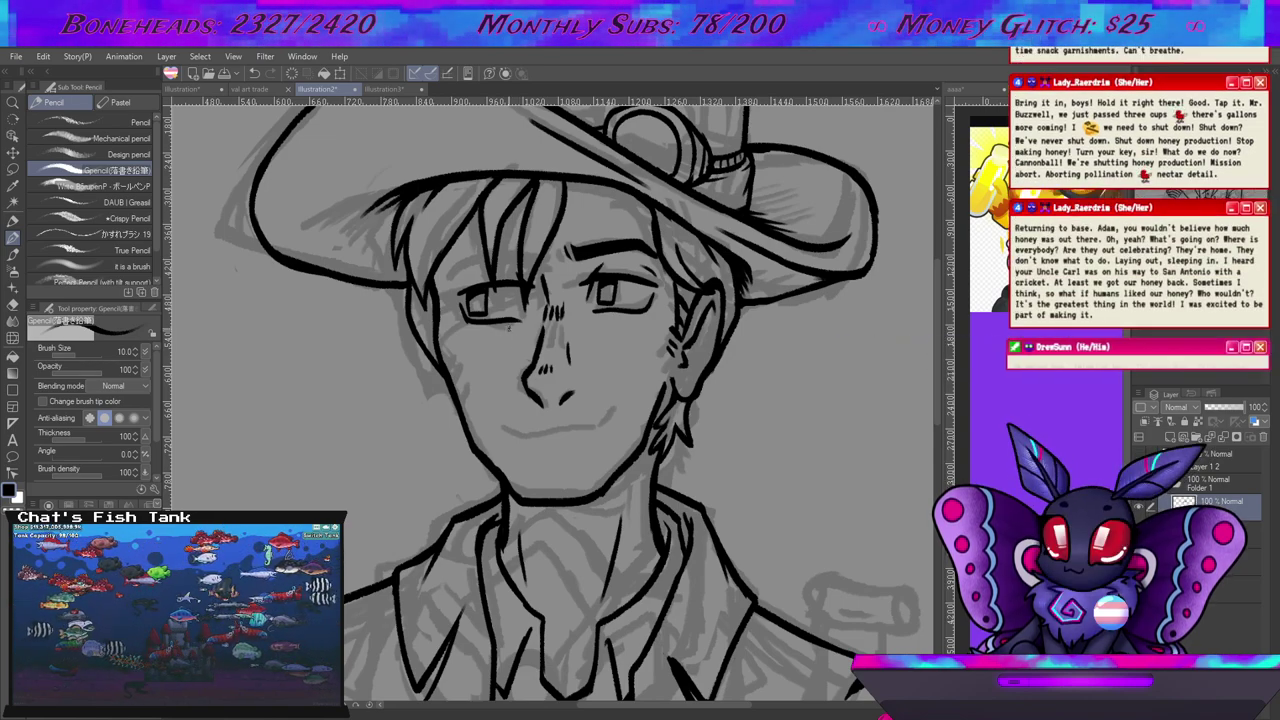
Clean up the eye beneath the fringe with the Hard eraser and ink its eyebrow with the Gpencil brush at size 10.
{"action": "key", "text": "e"}
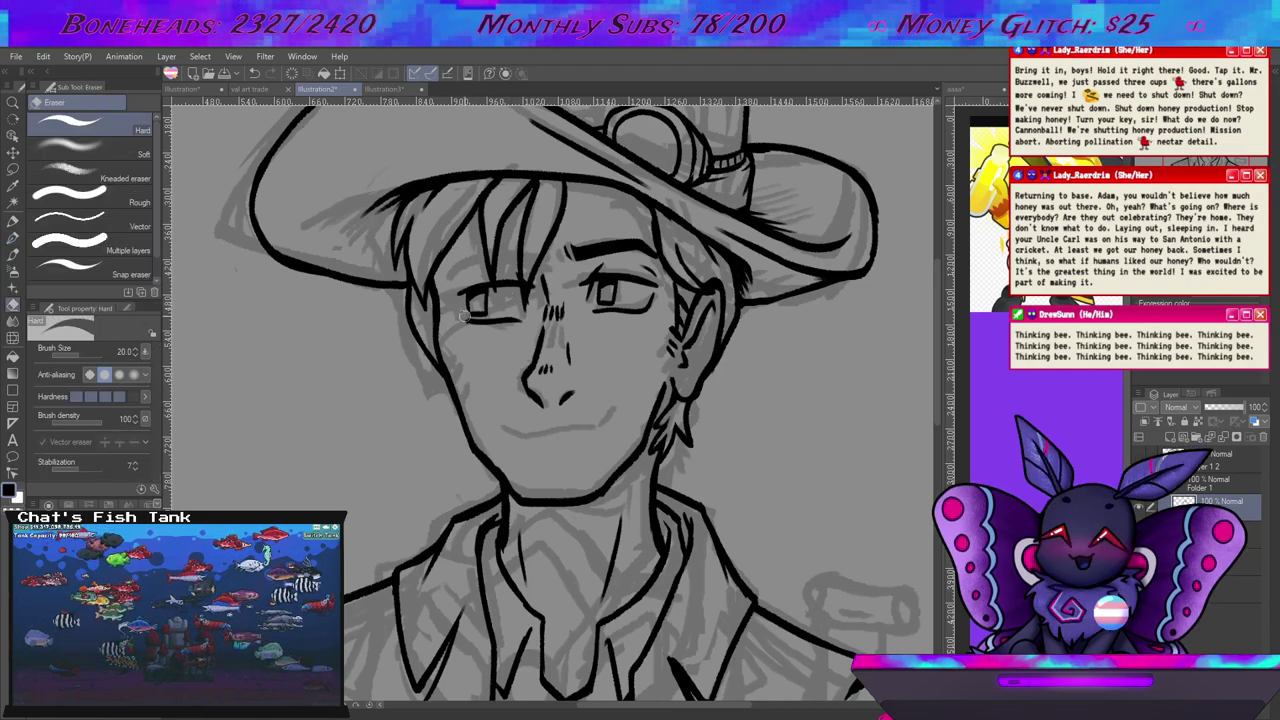
{"action": "key", "text": "p"}
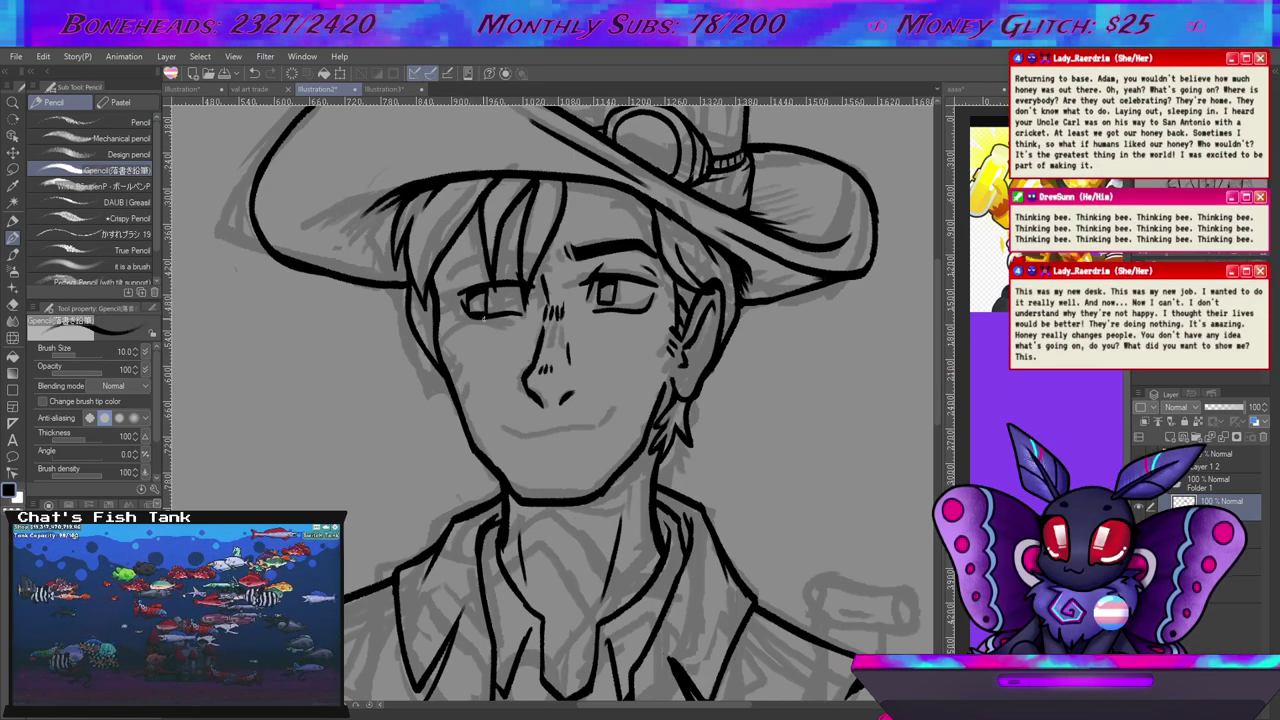
{"action": "key", "text": "e"}
{"action": "key", "text": "p"}
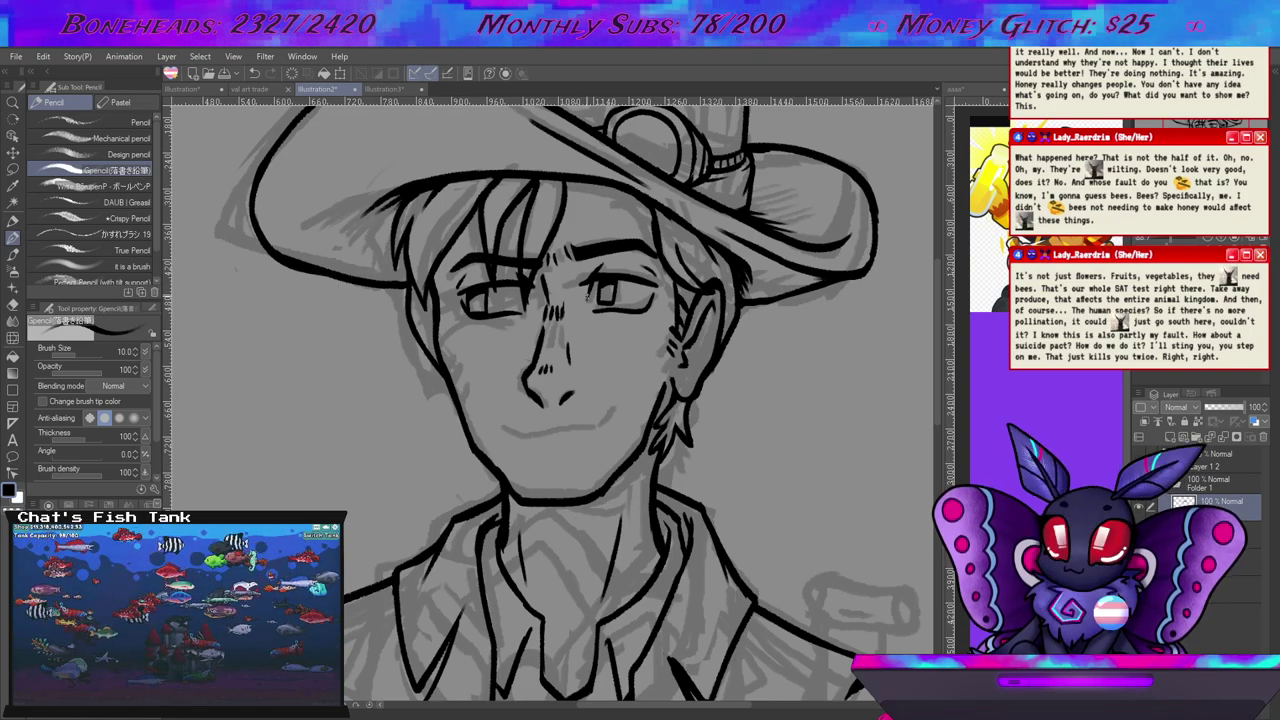
Add fine lid creases and short lower lashes to both eyes, reducing the Gpencil brush to size 5.
{"action": "left_click_drag", "start_coordinate": [599, 280], "coordinate": [606, 306]}
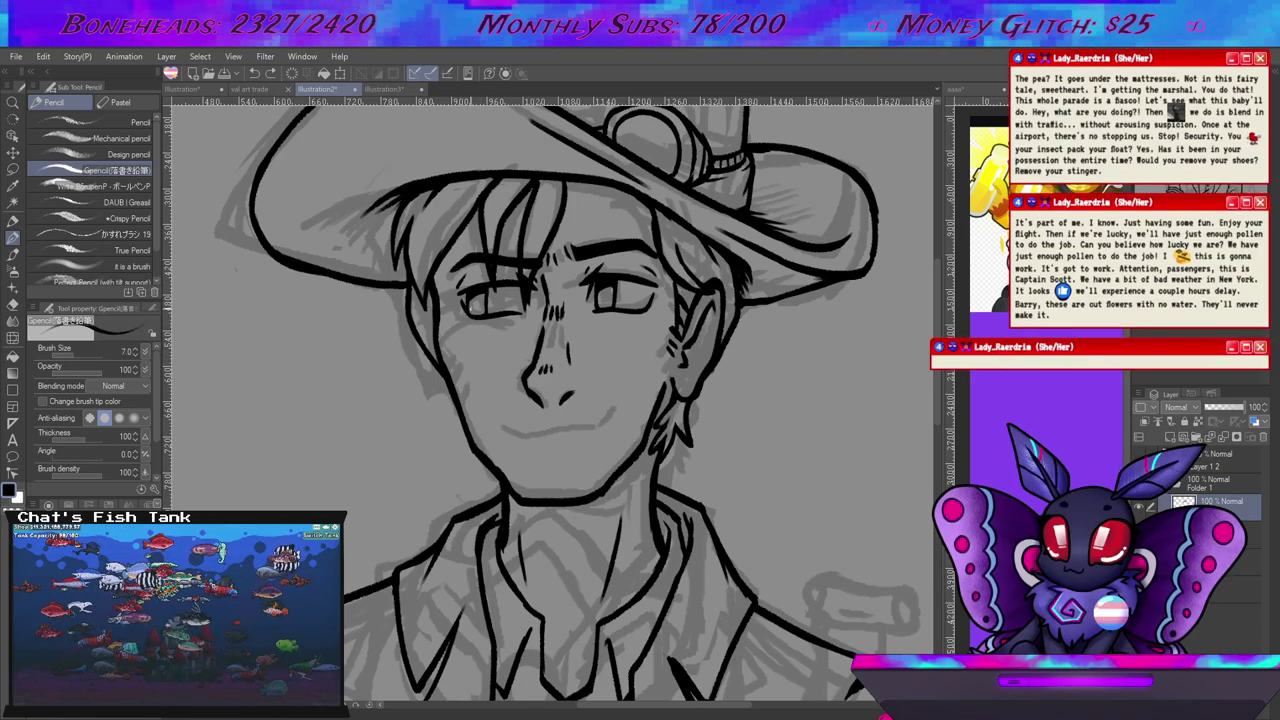
{"action": "key", "text": "bracketleft"}
{"action": "key", "text": "bracketleft"}
{"action": "key", "text": "bracketleft"}
{"action": "key", "text": "bracketleft"}
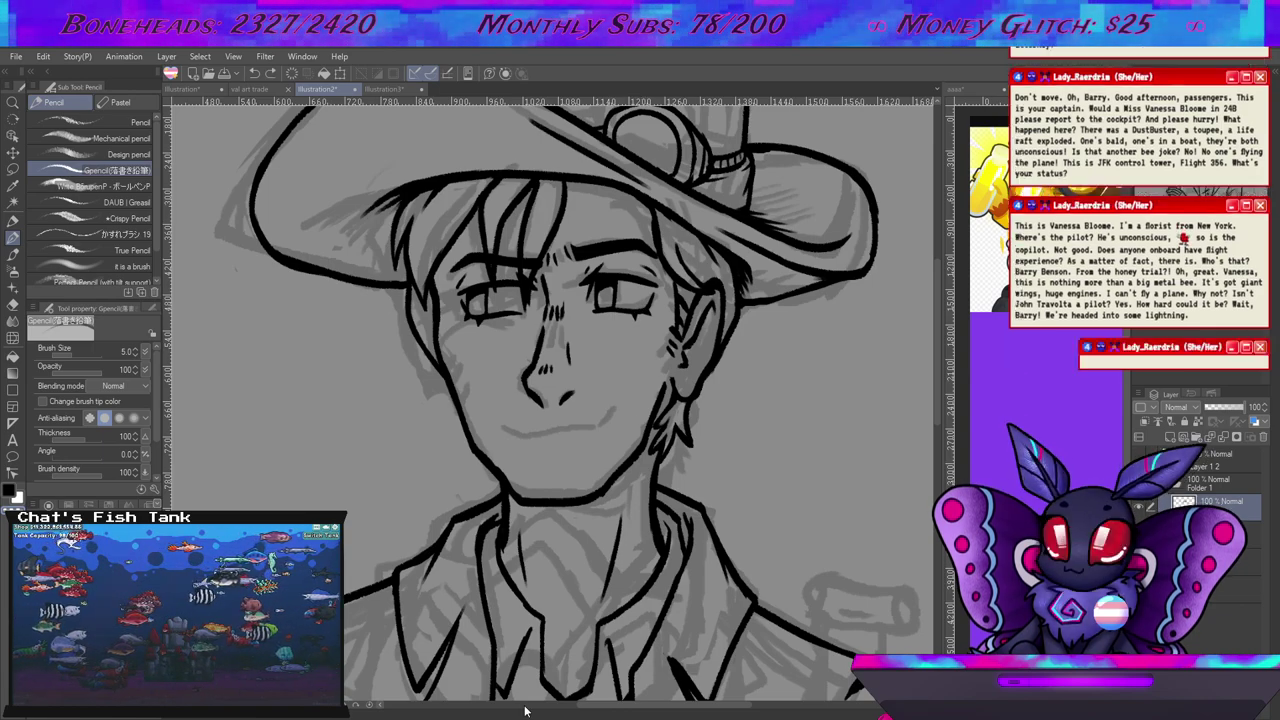
Group the line-art layer in a new folder and ink the smiling mouth with the Gpencil brush at size 8.
{"action": "scroll", "coordinate": [520, 620], "scroll_direction": "down", "scroll_amount": 3}
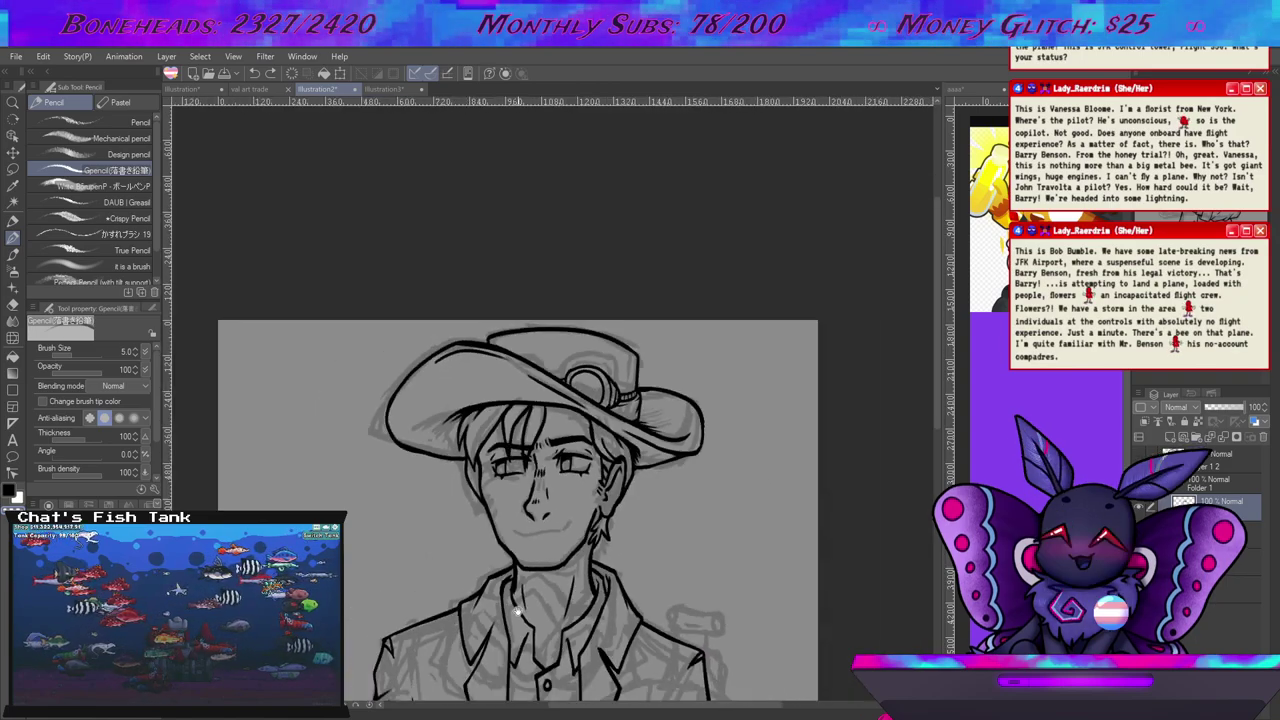
{"action": "left_click_drag", "start_coordinate": [527, 604], "coordinate": [525, 404]}
{"action": "scroll", "coordinate": [525, 404], "scroll_direction": "up", "scroll_amount": 1}
{"action": "scroll", "coordinate": [524, 404], "scroll_direction": "up", "scroll_amount": 3}
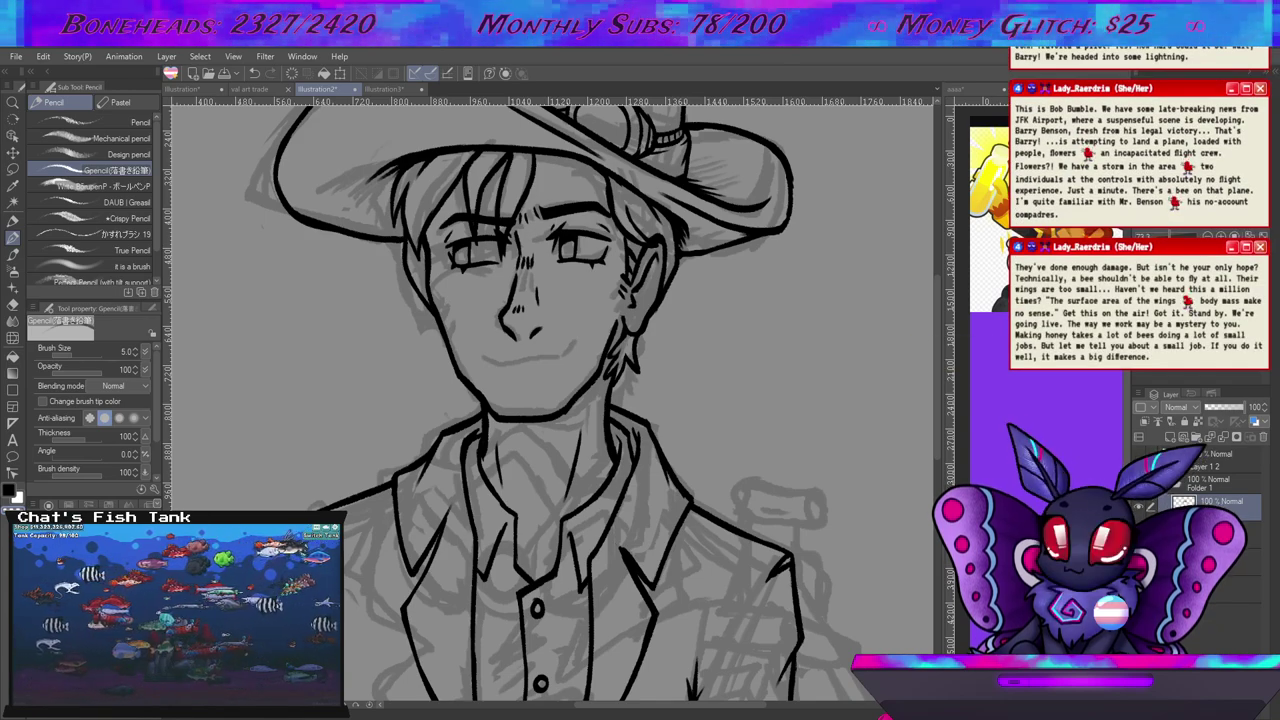
{"action": "left_click", "coordinate": [1199, 440]}
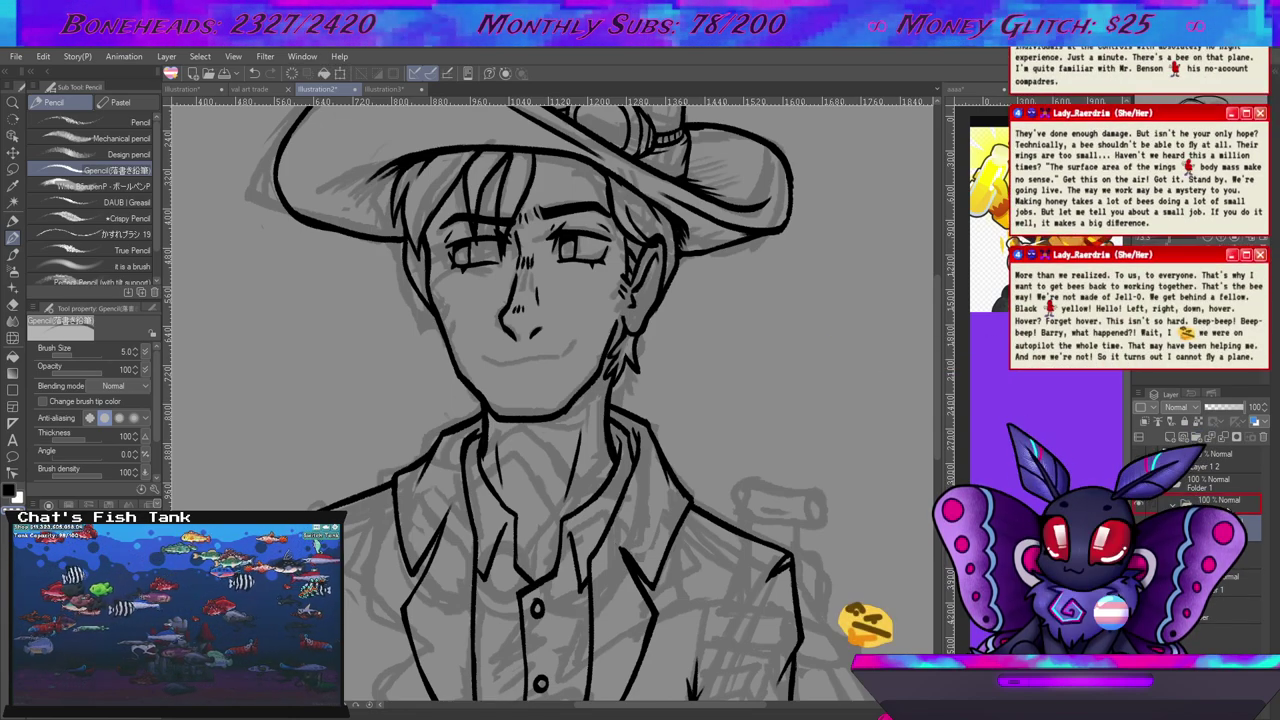
{"action": "left_click", "coordinate": [1221, 498]}
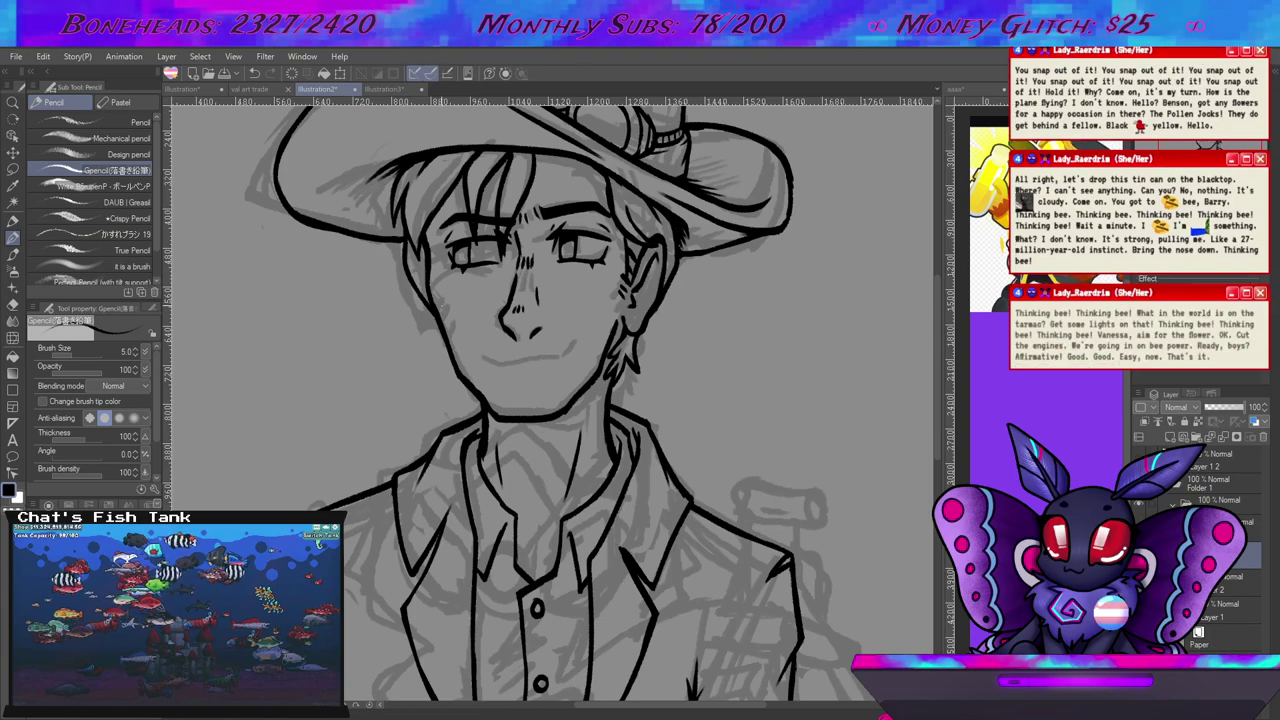
{"action": "key", "text": "bracketright"}
{"action": "key", "text": "bracketright"}
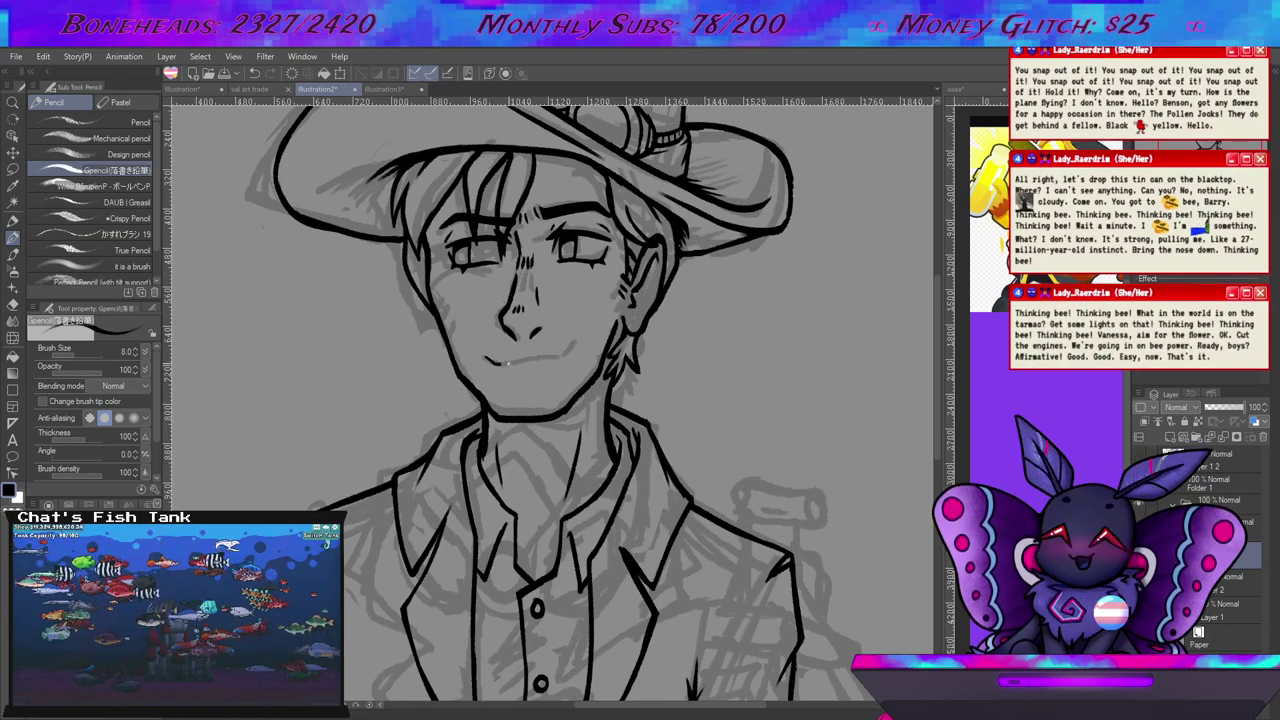
{"action": "left_click_drag", "start_coordinate": [565, 355], "coordinate": [575, 341]}
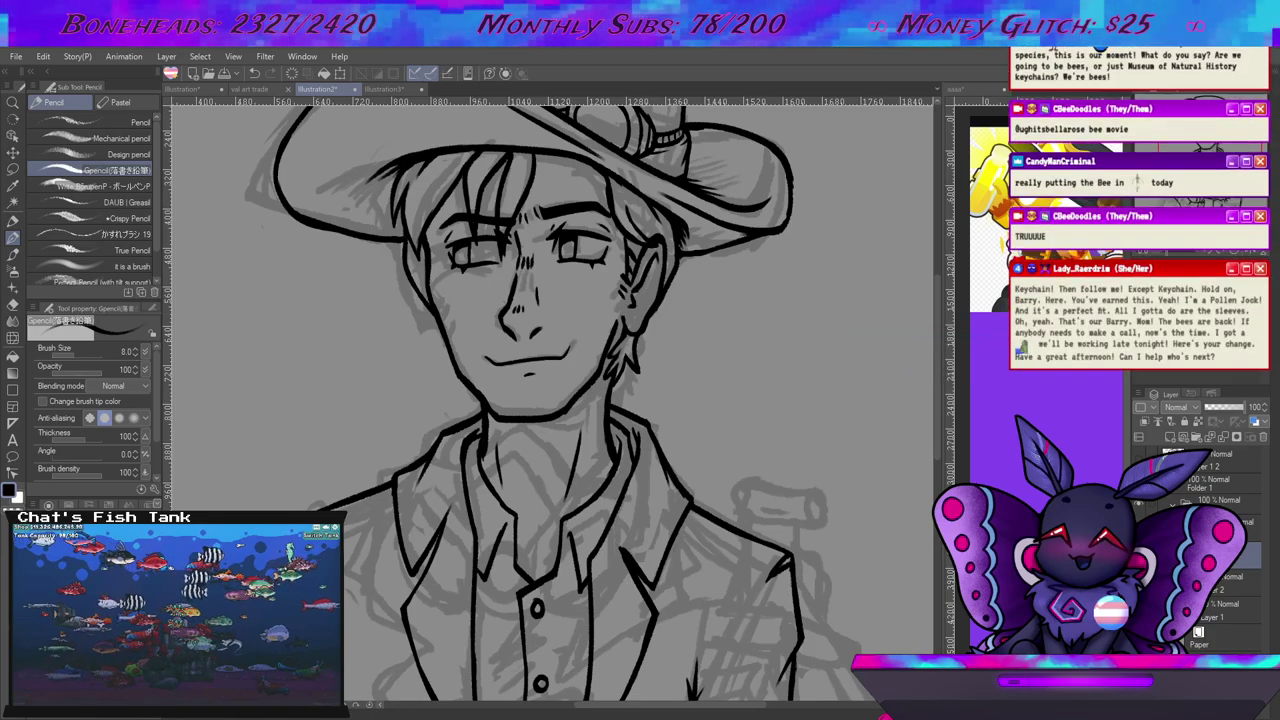
Switch to the Illustration3 canvas, hide its existing sketch layer and add a new raster layer.
{"action": "scroll", "coordinate": [770, 258], "scroll_direction": "down", "scroll_amount": 3}
{"action": "left_click_drag", "start_coordinate": [826, 218], "coordinate": [773, 237]}
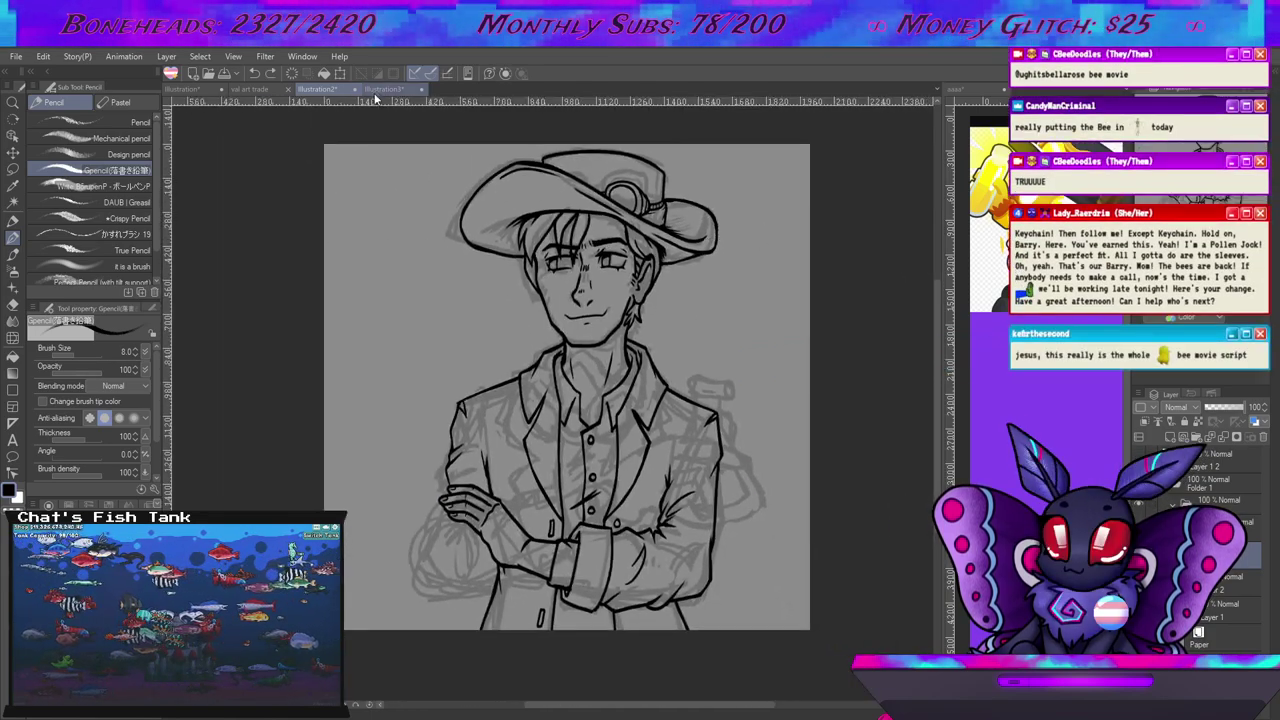
{"action": "key", "text": "ctrl+Tab"}
{"action": "left_click", "coordinate": [1139, 460]}
{"action": "left_click", "coordinate": [1170, 437]}
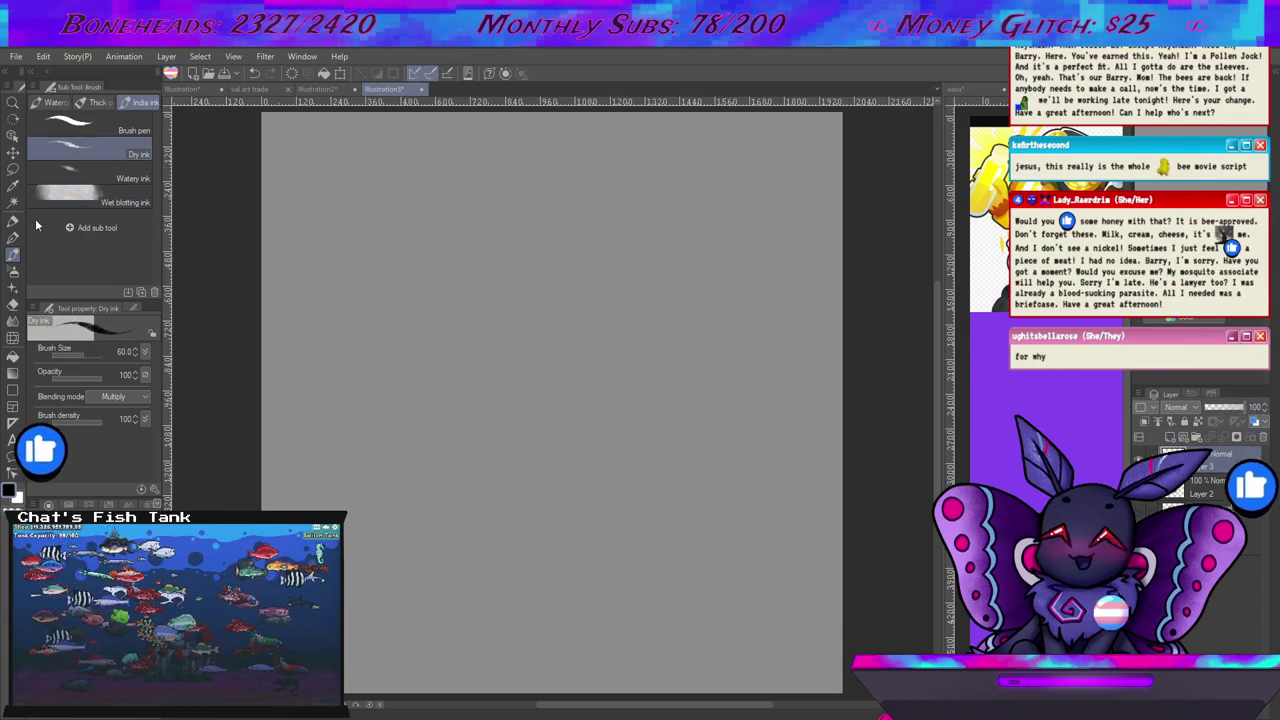
Sketch a round head with a narrowed chin using the DAUB Grease pencil at size 30, erasing the overlapping construction lines.
{"action": "left_click", "coordinate": [115, 202]}
{"action": "key", "text": "bracketleft"}
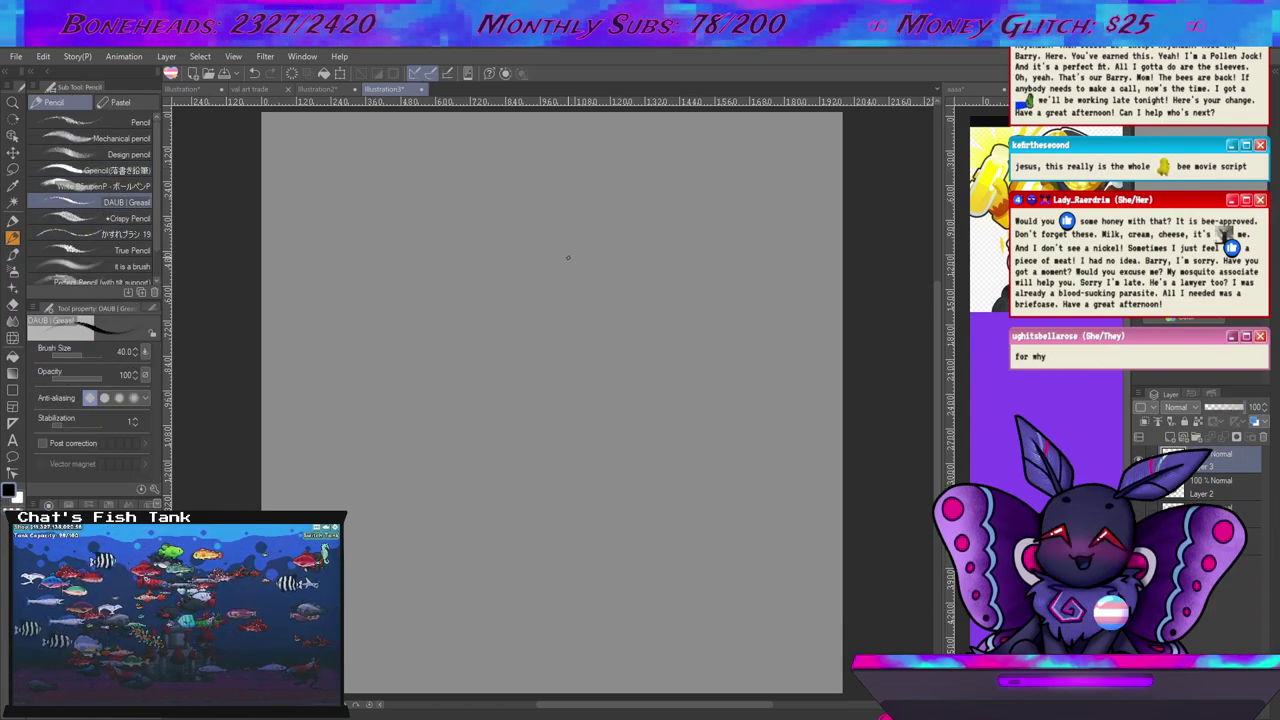
{"action": "mouse_move", "coordinate": [540, 190]}
{"action": "left_mouse_down"}
{"action": "mouse_move", "coordinate": [590, 205]}
{"action": "mouse_move", "coordinate": [599, 240]}
{"action": "left_mouse_up"}
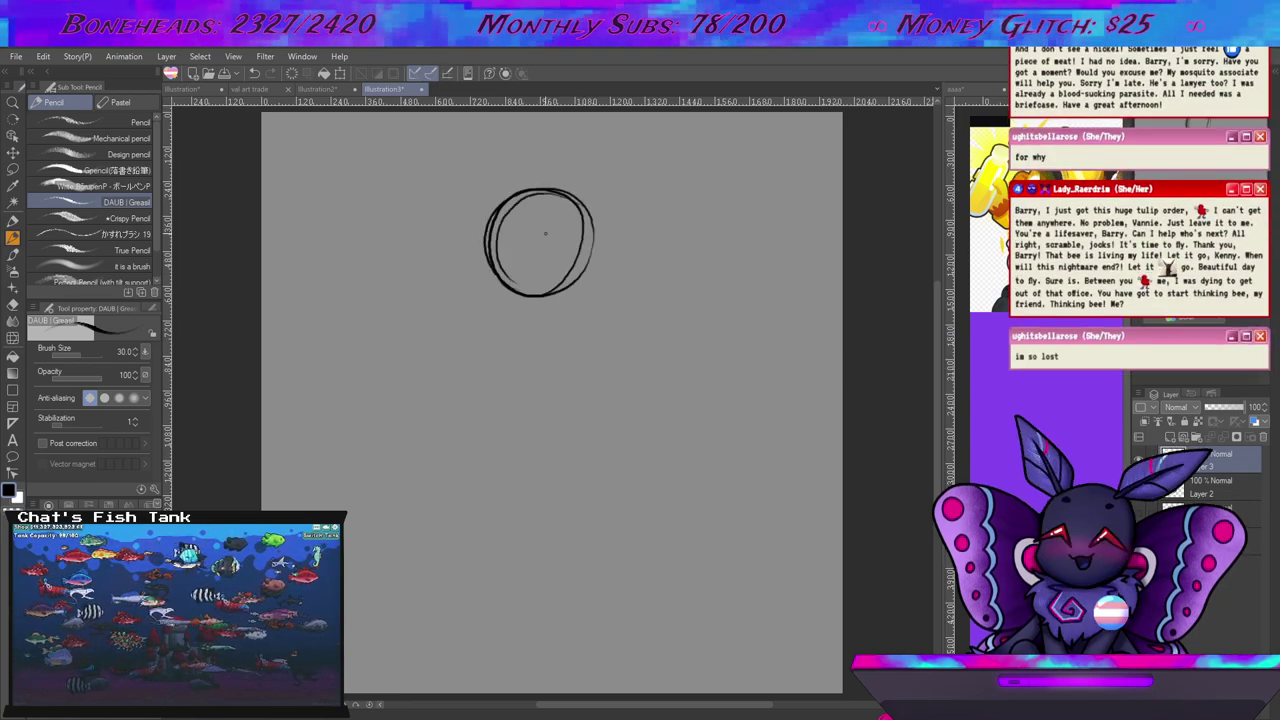
{"action": "key", "text": "e"}
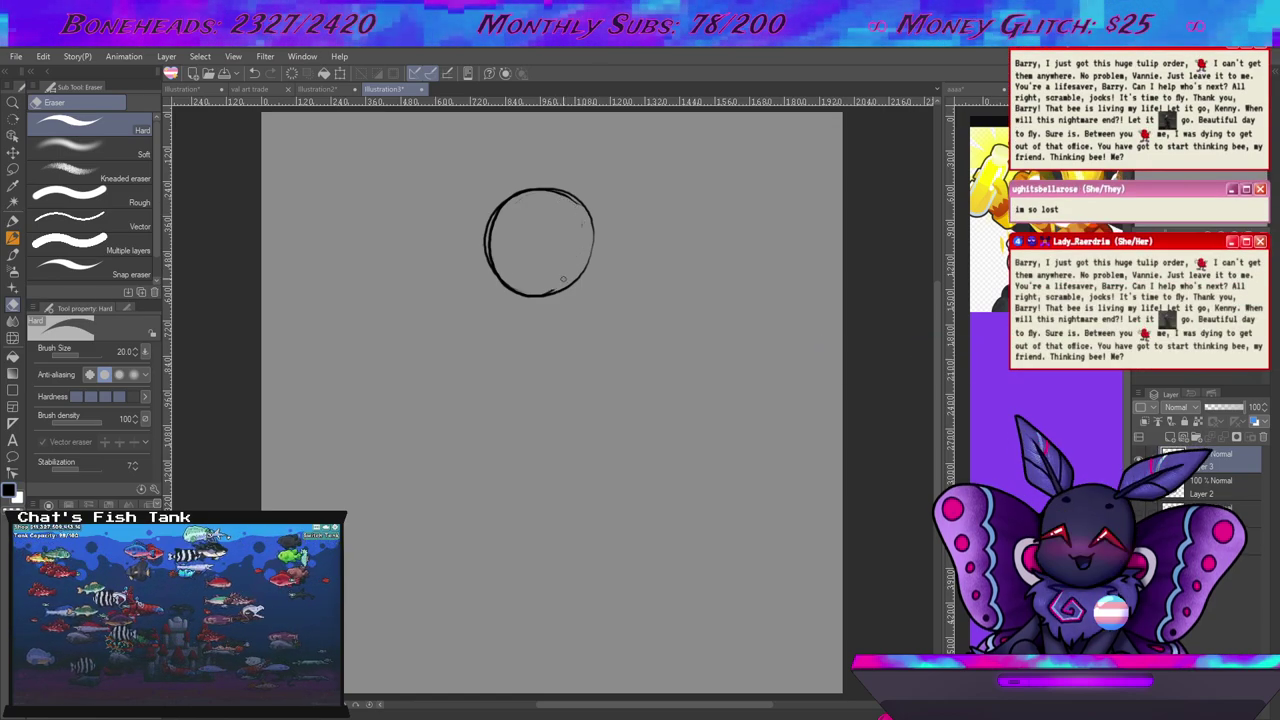
{"action": "key", "text": "p"}
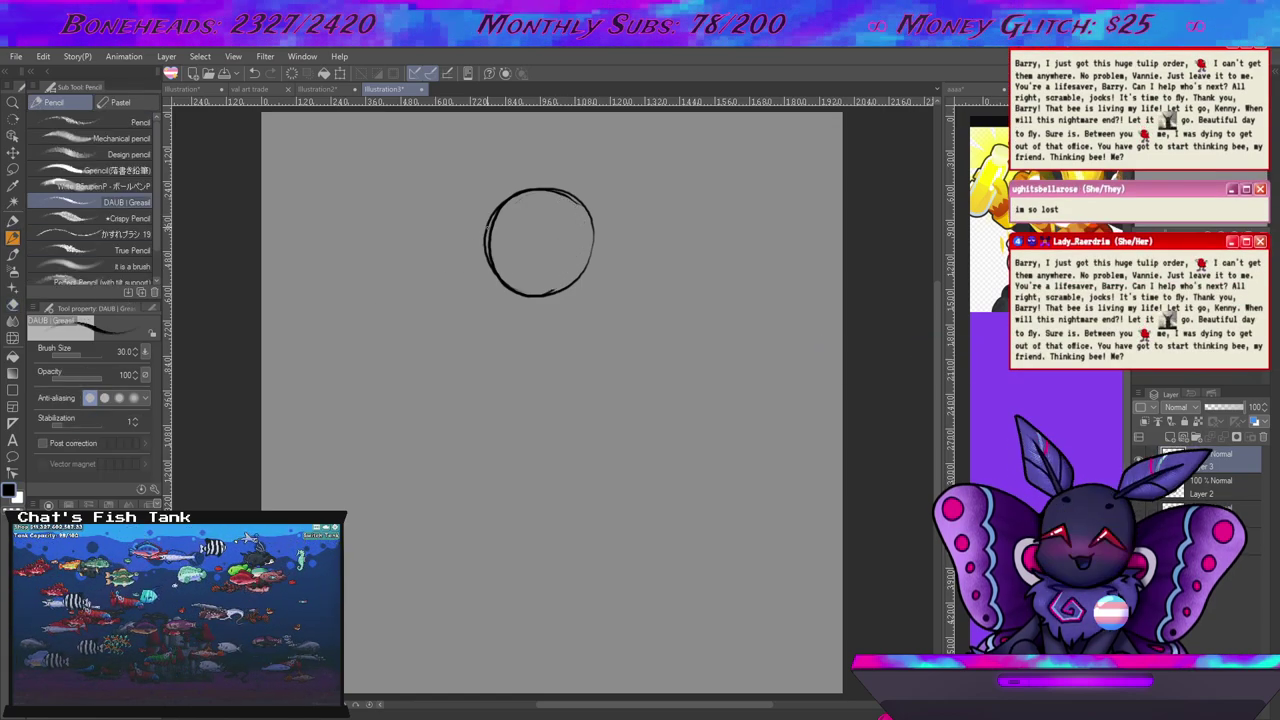
{"action": "left_click_drag", "start_coordinate": [489, 255], "coordinate": [590, 272]}
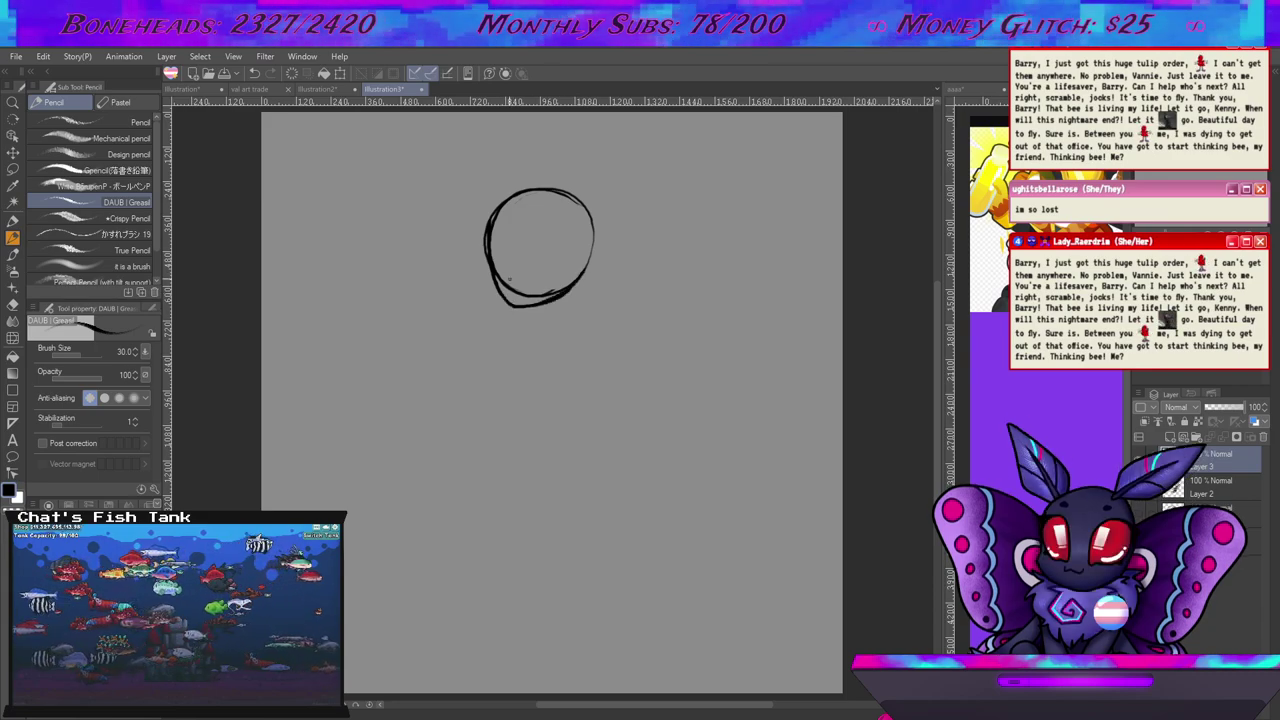
{"action": "key", "text": "e"}
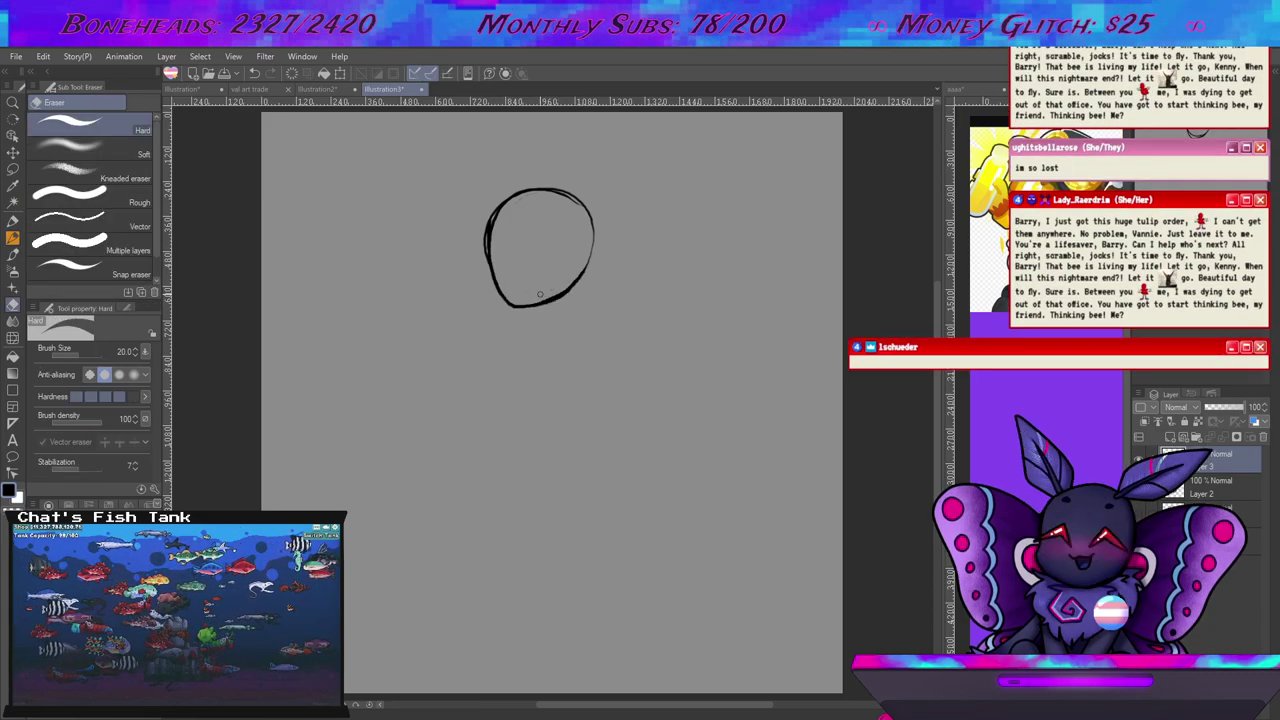
{"action": "key", "text": "p"}
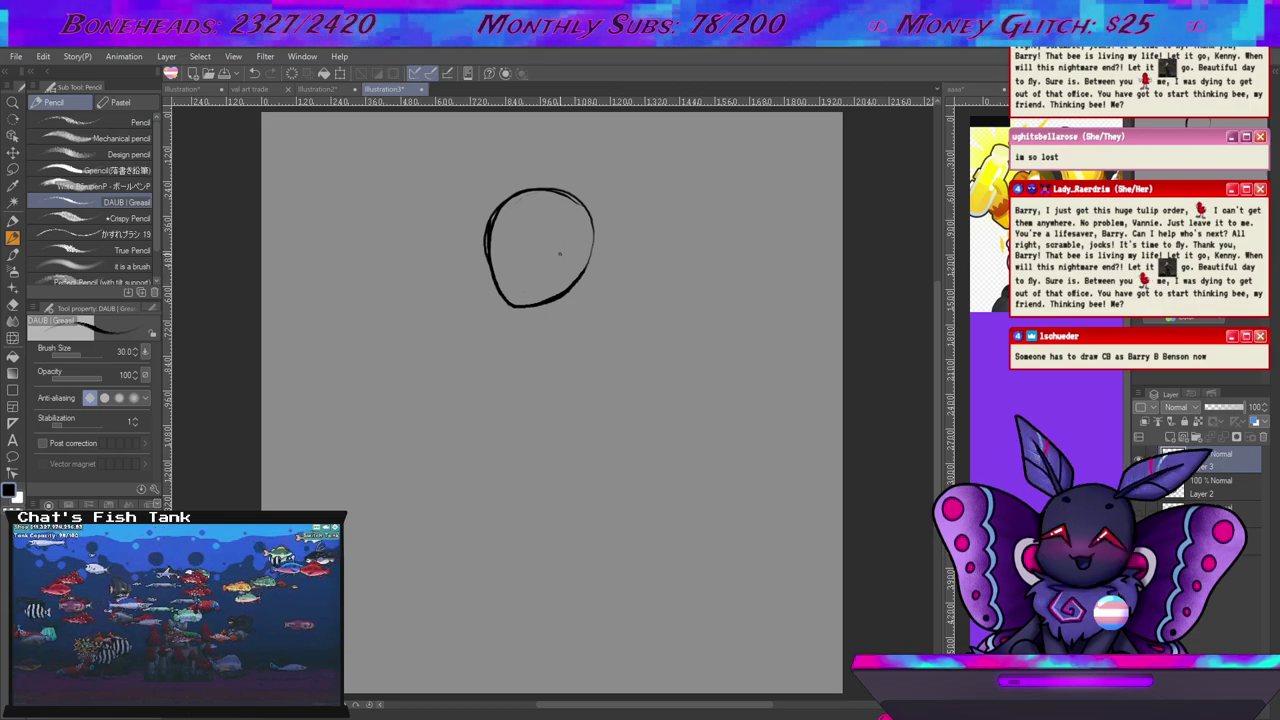
Sketch two large oval eyes with narrow pupils inside the head, then try a curved antenna stroke and undo it.
{"action": "mouse_move", "coordinate": [575, 242]}
{"action": "left_mouse_down"}
{"action": "mouse_move", "coordinate": [540, 277]}
{"action": "mouse_move", "coordinate": [564, 259]}
{"action": "mouse_move", "coordinate": [494, 262]}
{"action": "mouse_move", "coordinate": [505, 261]}
{"action": "left_mouse_up"}
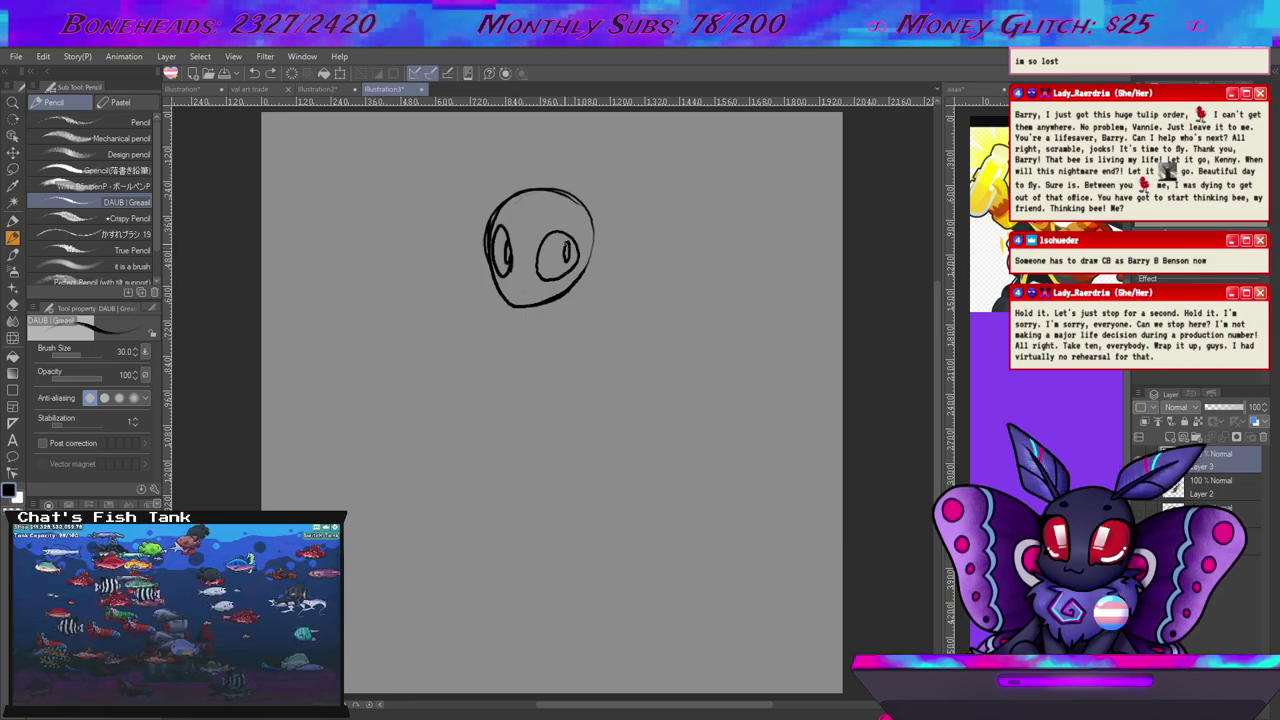
{"action": "left_click_drag", "start_coordinate": [447, 134], "coordinate": [518, 205]}
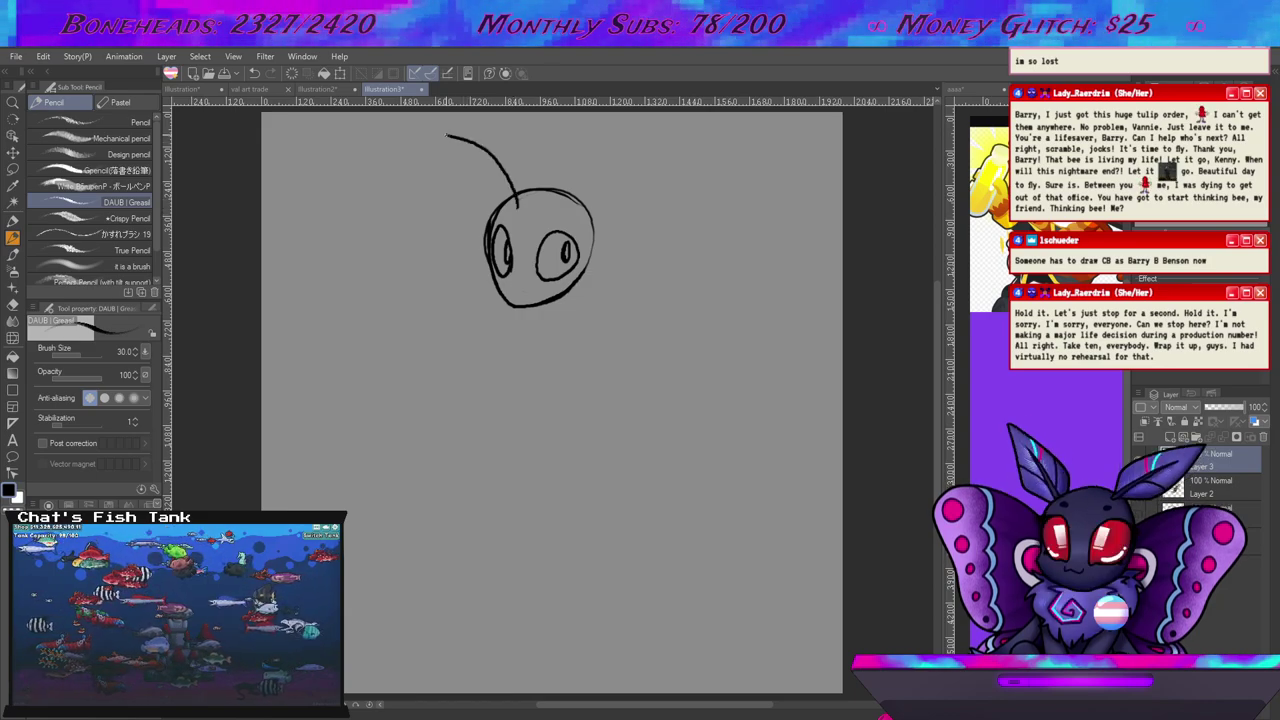
{"action": "key", "text": "ctrl+z"}
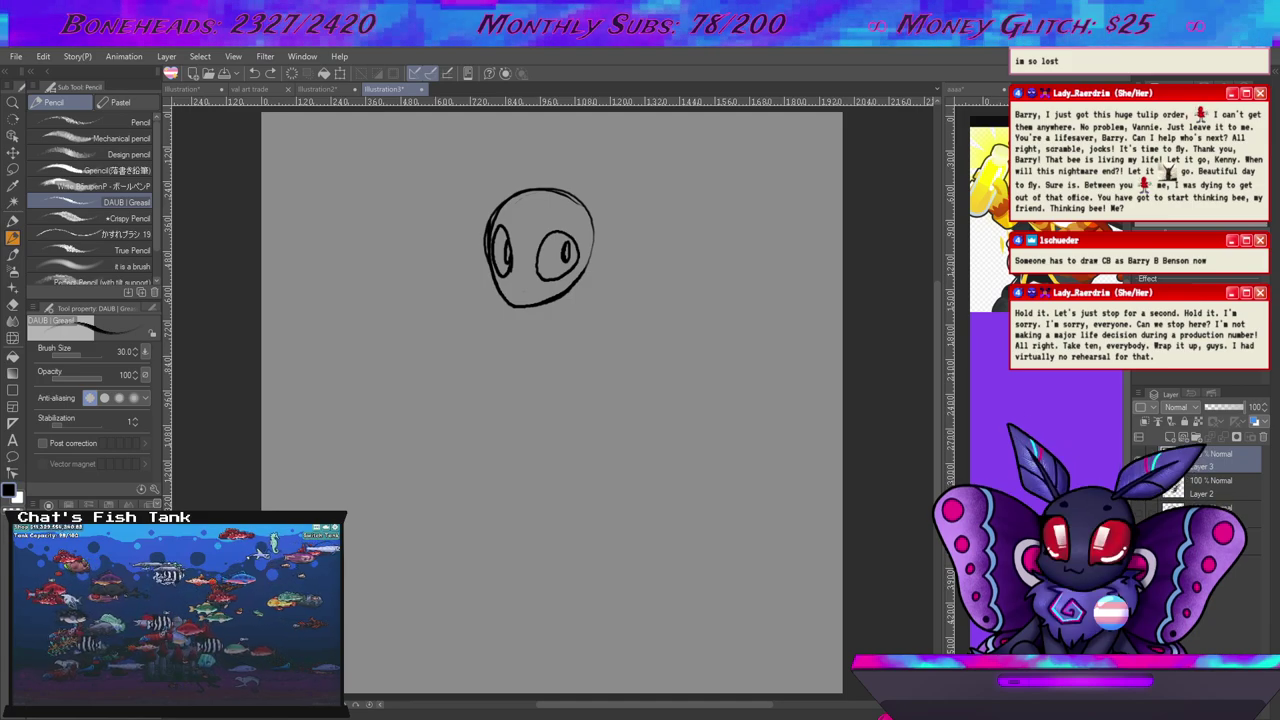
Place a bee character image in the reference document, scale it to 290% and position it in empty space.
{"action": "left_click", "coordinate": [980, 404]}
{"action": "scroll", "coordinate": [1008, 345], "scroll_direction": "down", "scroll_amount": 2}
{"action": "mouse_move", "coordinate": [1008, 345]}
{"action": "left_mouse_down"}
{"action": "mouse_move", "coordinate": [954, 354]}
{"action": "mouse_move", "coordinate": [1026, 351]}
{"action": "left_mouse_up"}
{"action": "key", "text": "ctrl+shift+n"}
{"action": "key", "text": "ctrl+t"}
{"action": "left_click_drag", "start_coordinate": [1029, 255], "coordinate": [1080, 388]}
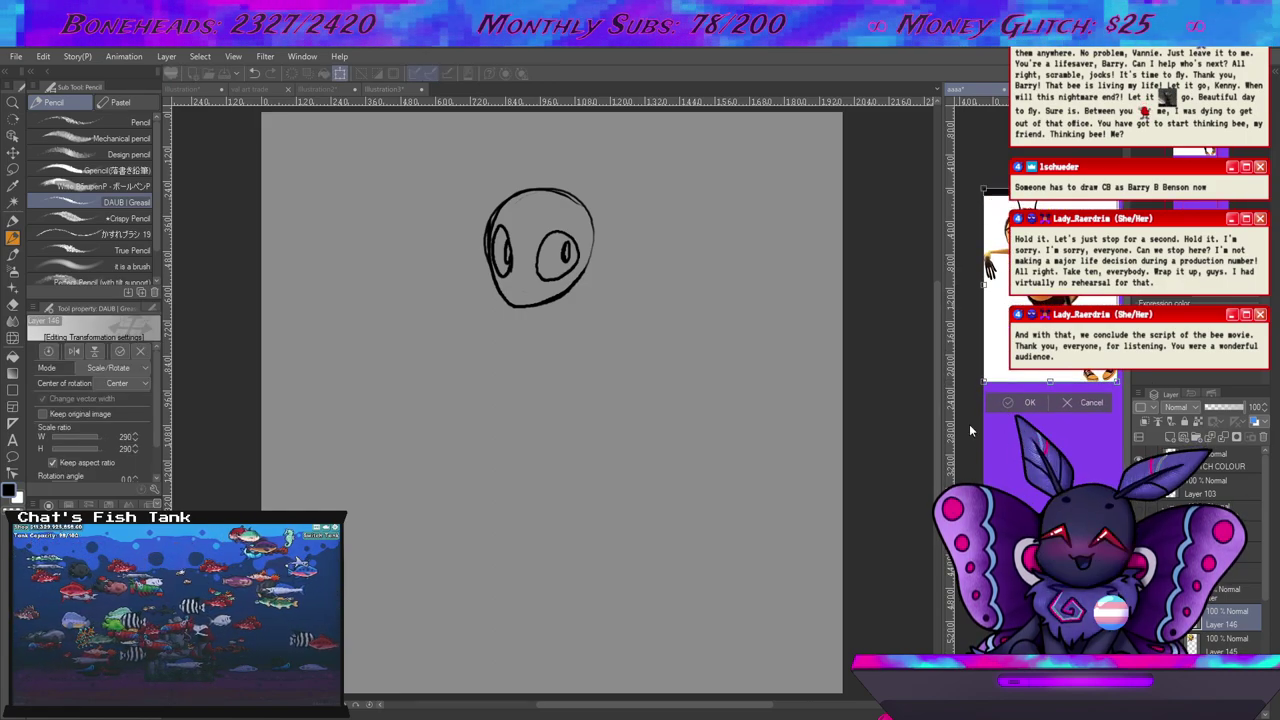
{"action": "left_click", "coordinate": [1012, 402]}
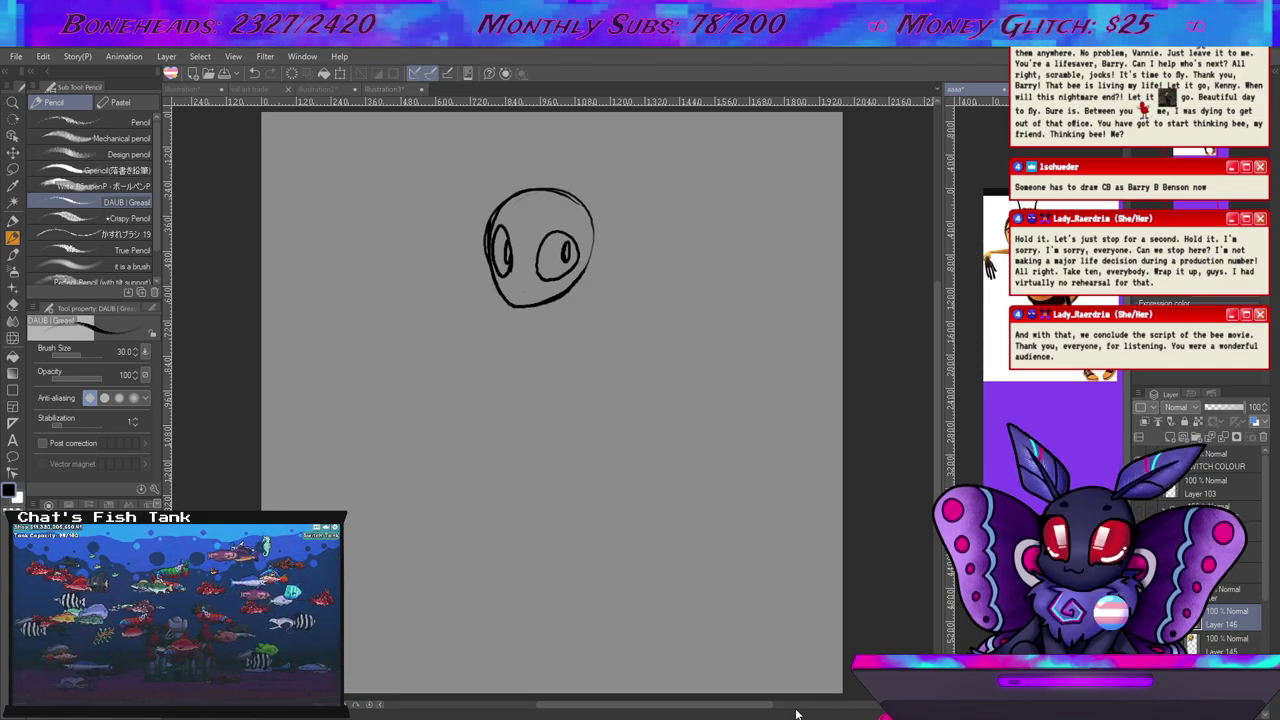
Paste a second bee image into the reference document, scale it to 272% and place it below the first.
{"action": "key", "text": "ctrl+v"}
{"action": "key", "text": "ctrl+t"}
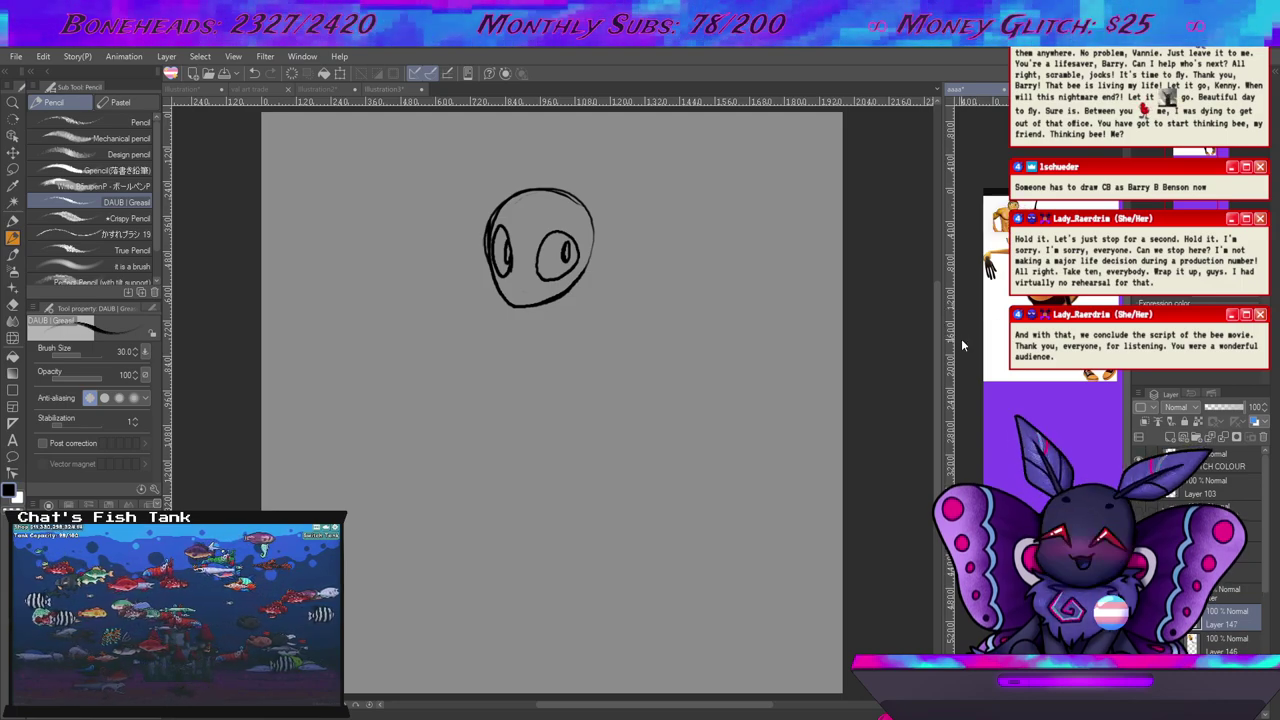
{"action": "left_click_drag", "start_coordinate": [1035, 238], "coordinate": [1075, 484]}
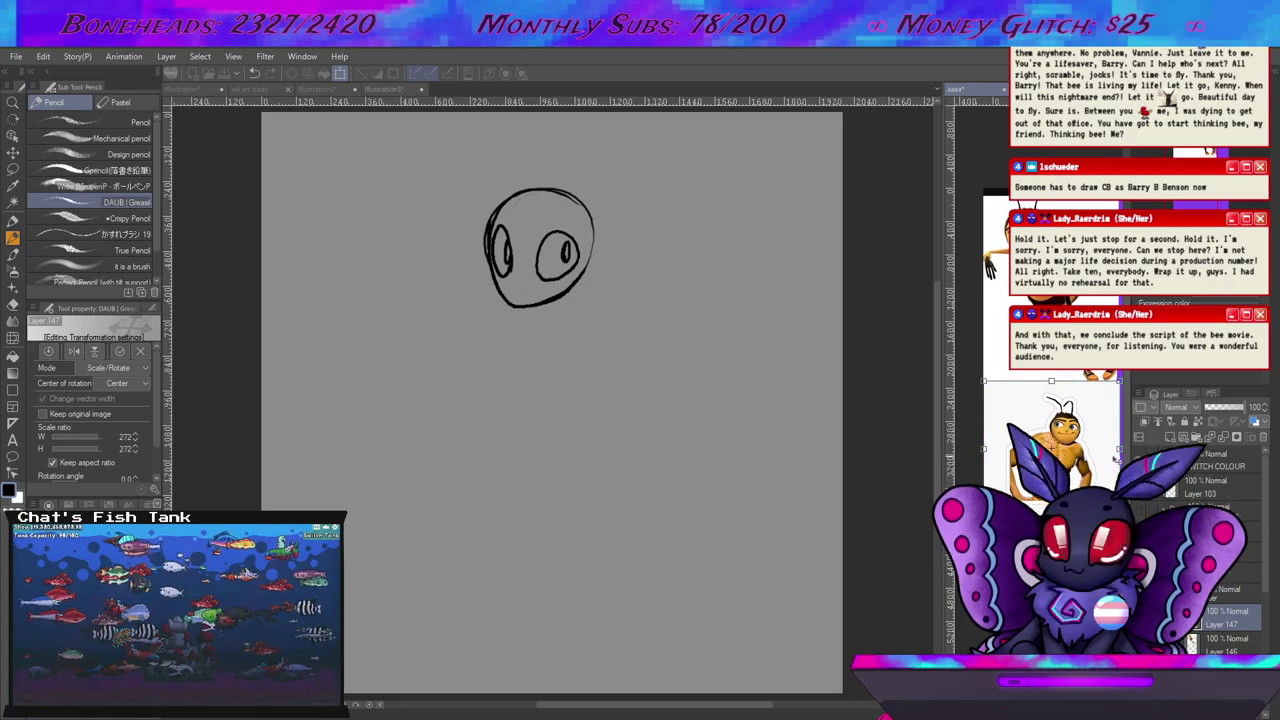
{"action": "key", "text": "Return"}
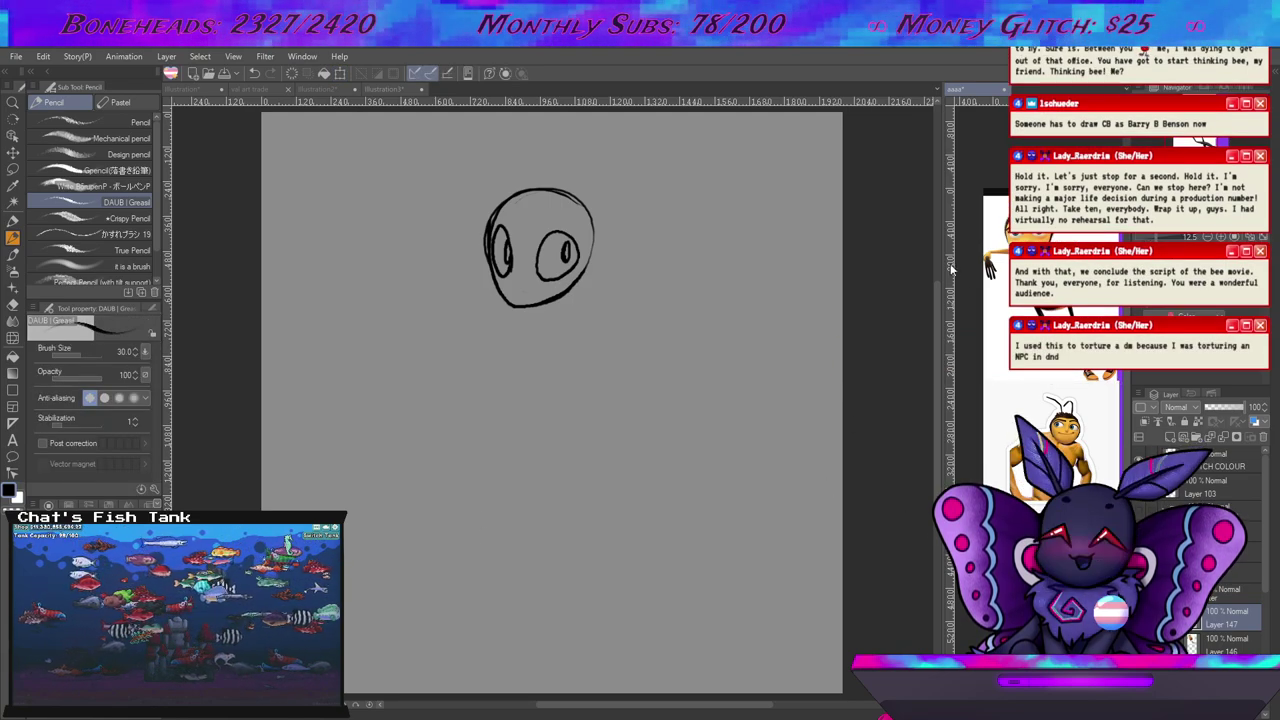
{"action": "scroll", "coordinate": [966, 275], "scroll_direction": "up", "scroll_amount": 2}
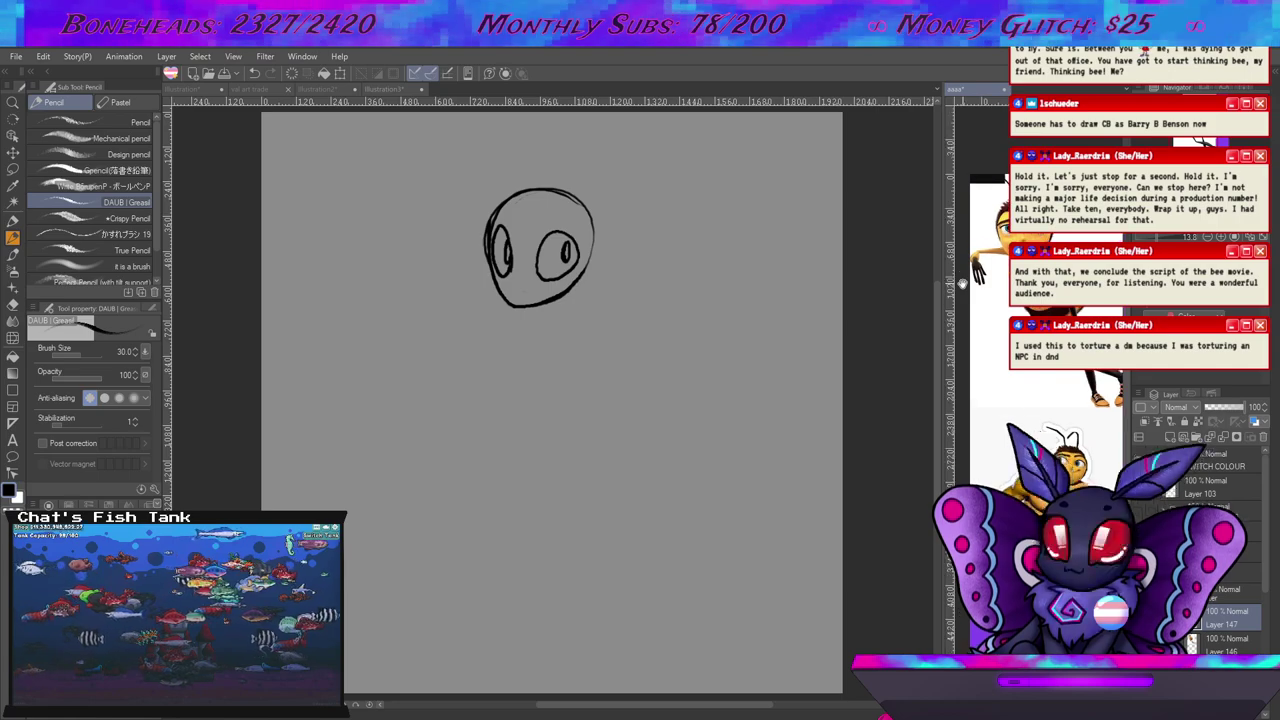
{"action": "left_click_drag", "start_coordinate": [960, 280], "coordinate": [949, 289]}
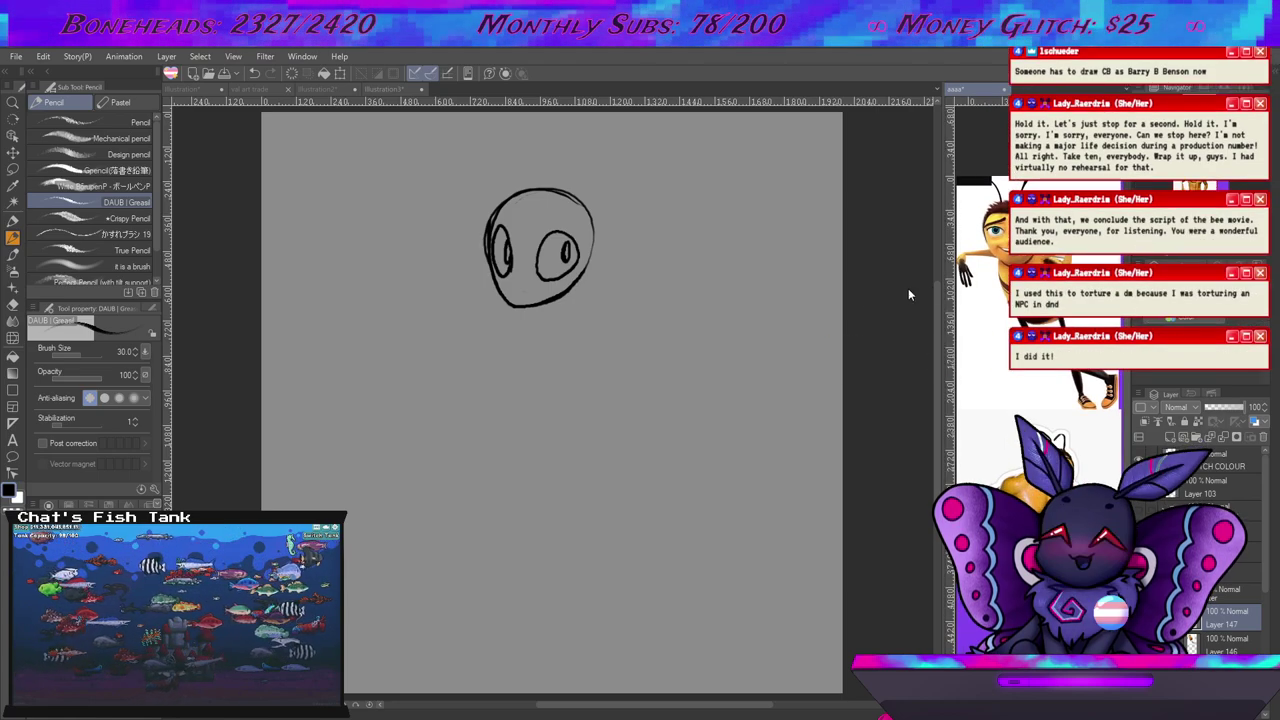
Sketch two thick-tipped antennae, slanted eyebrows and a small open mouth on the bee head in the Illustration3 canvas.
{"action": "left_click", "coordinate": [862, 293]}
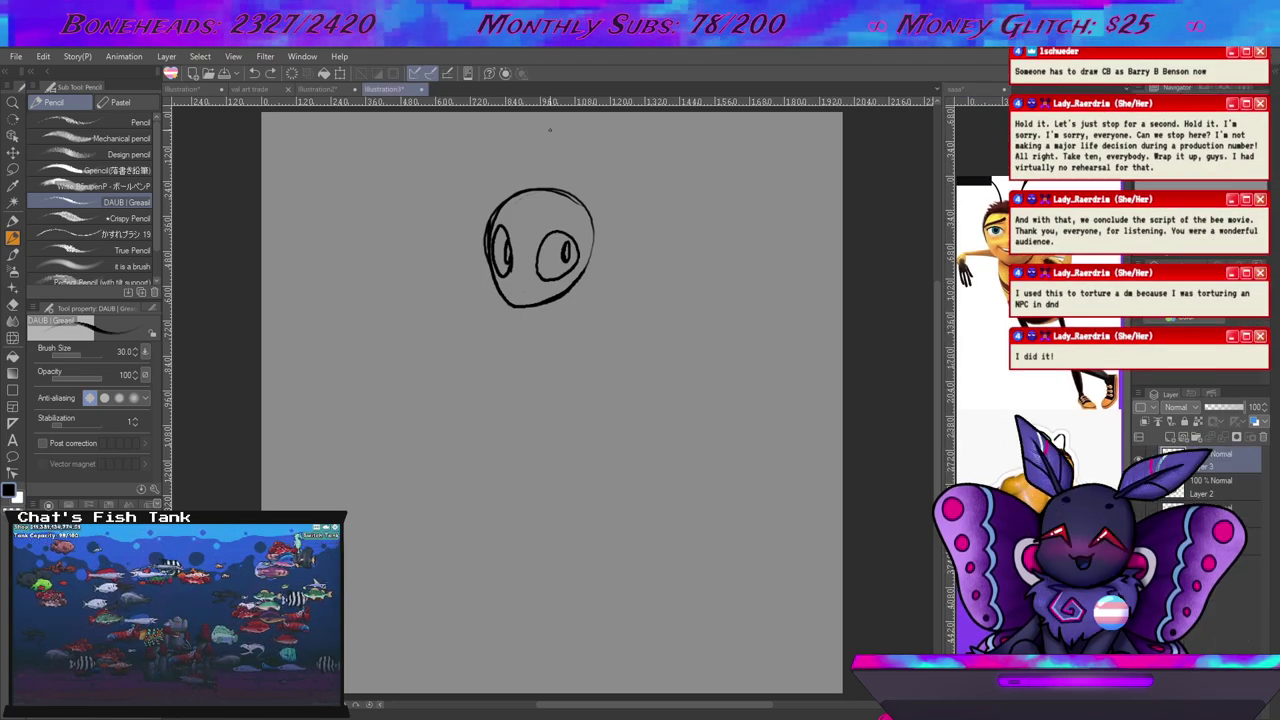
{"action": "mouse_move", "coordinate": [516, 208]}
{"action": "left_mouse_down"}
{"action": "mouse_move", "coordinate": [481, 136]}
{"action": "mouse_move", "coordinate": [508, 178]}
{"action": "left_mouse_up"}
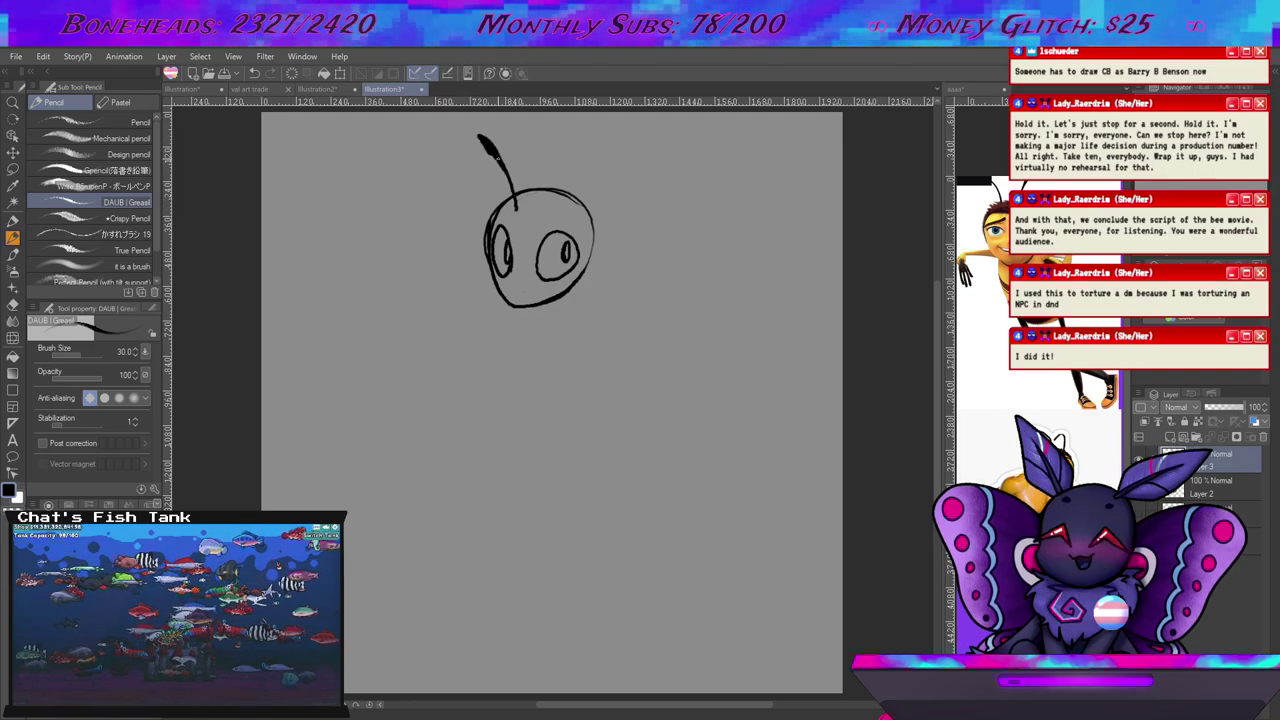
{"action": "left_click_drag", "start_coordinate": [553, 216], "coordinate": [542, 131]}
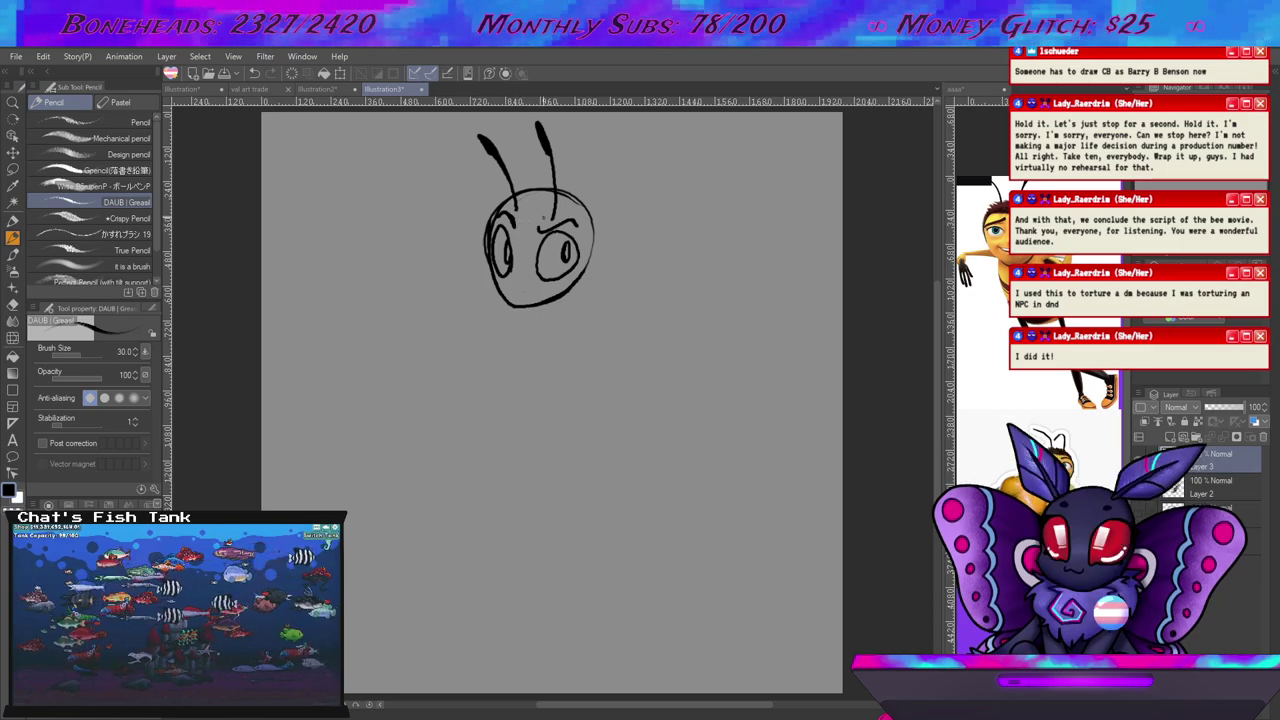
{"action": "left_click_drag", "start_coordinate": [515, 292], "coordinate": [510, 284]}
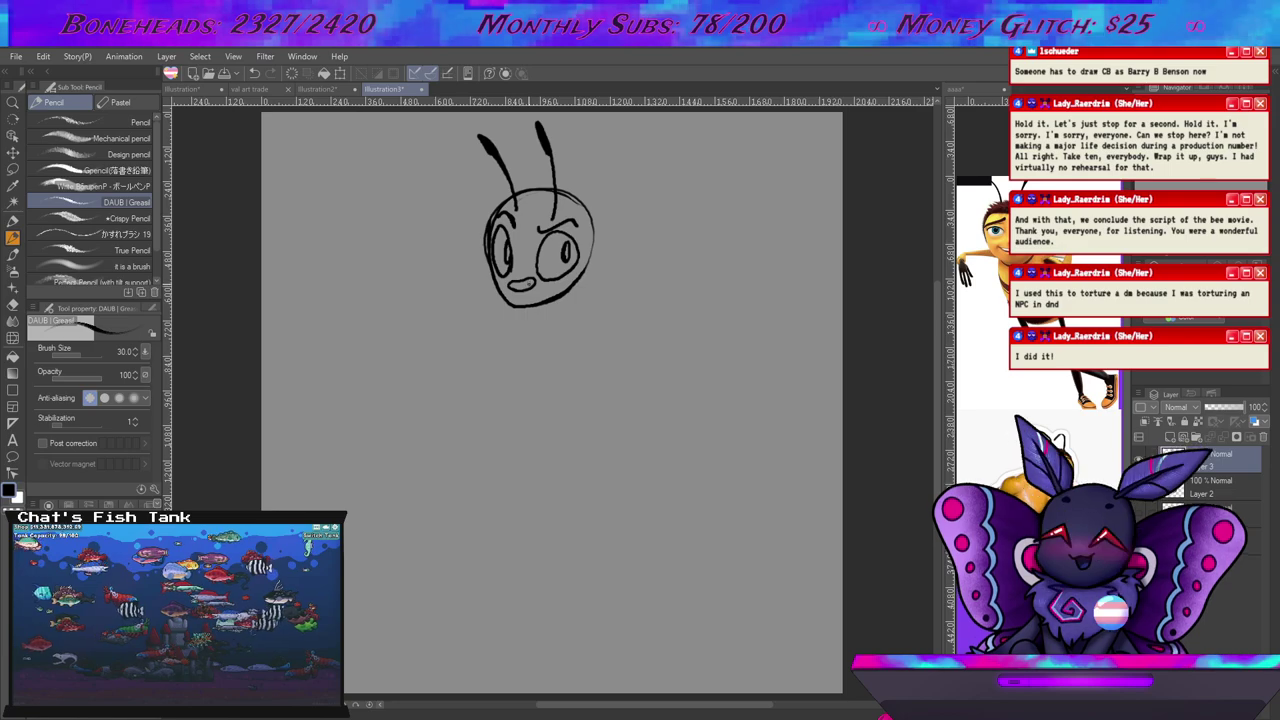
{"action": "left_click_drag", "start_coordinate": [511, 287], "coordinate": [536, 286]}
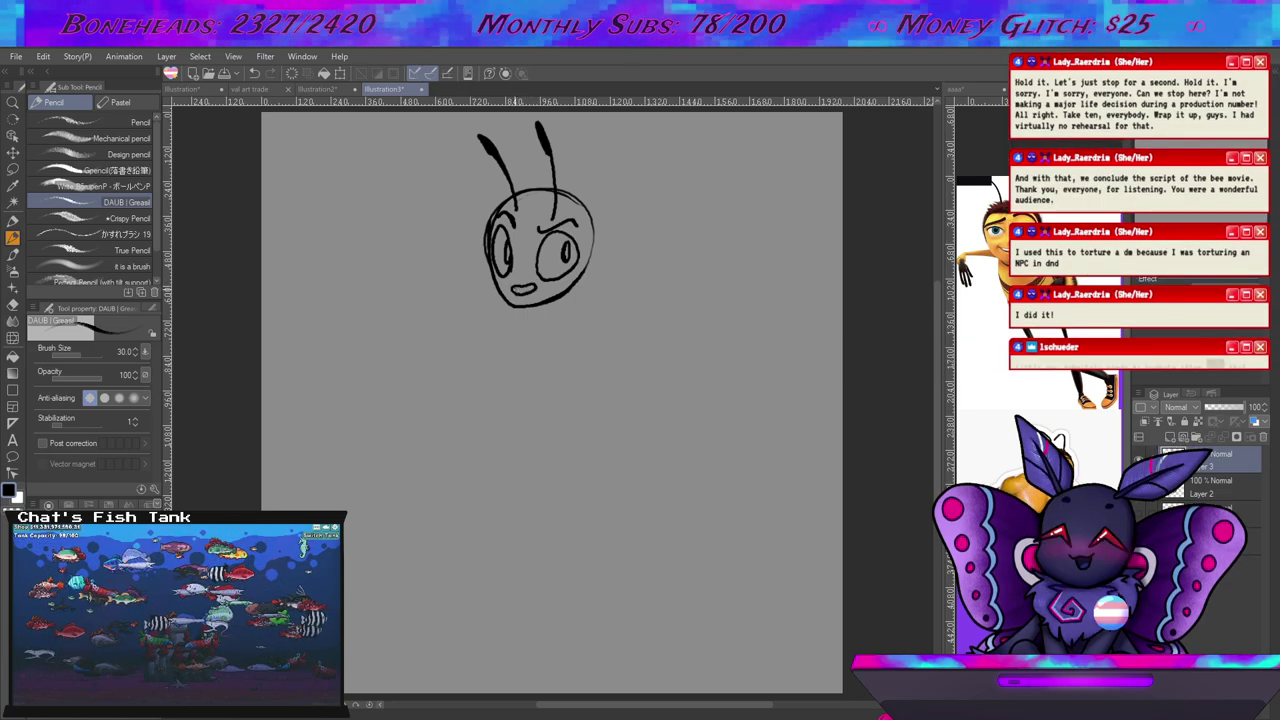
Erase both pupils of the bee and redraw them smaller, with an X inside the pupil of the larger eye.
{"action": "key", "text": "e"}
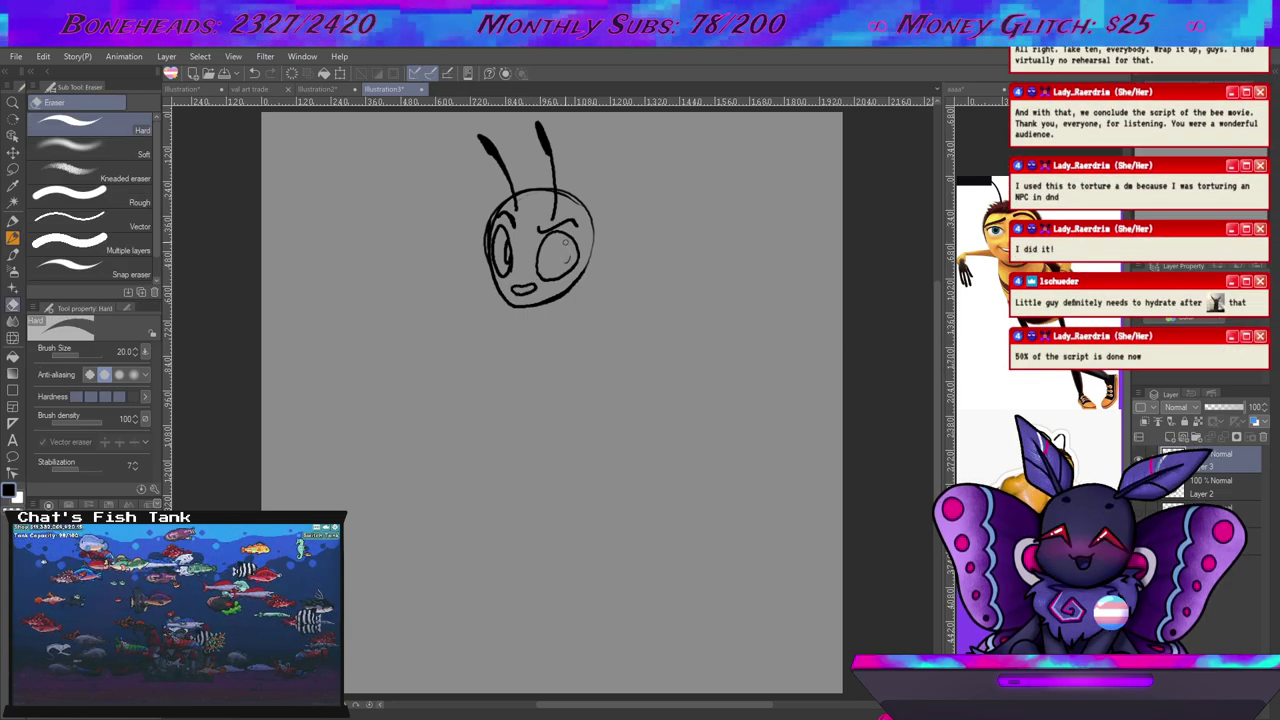
{"action": "left_click_drag", "start_coordinate": [567, 247], "coordinate": [574, 257]}
{"action": "key", "text": "p"}
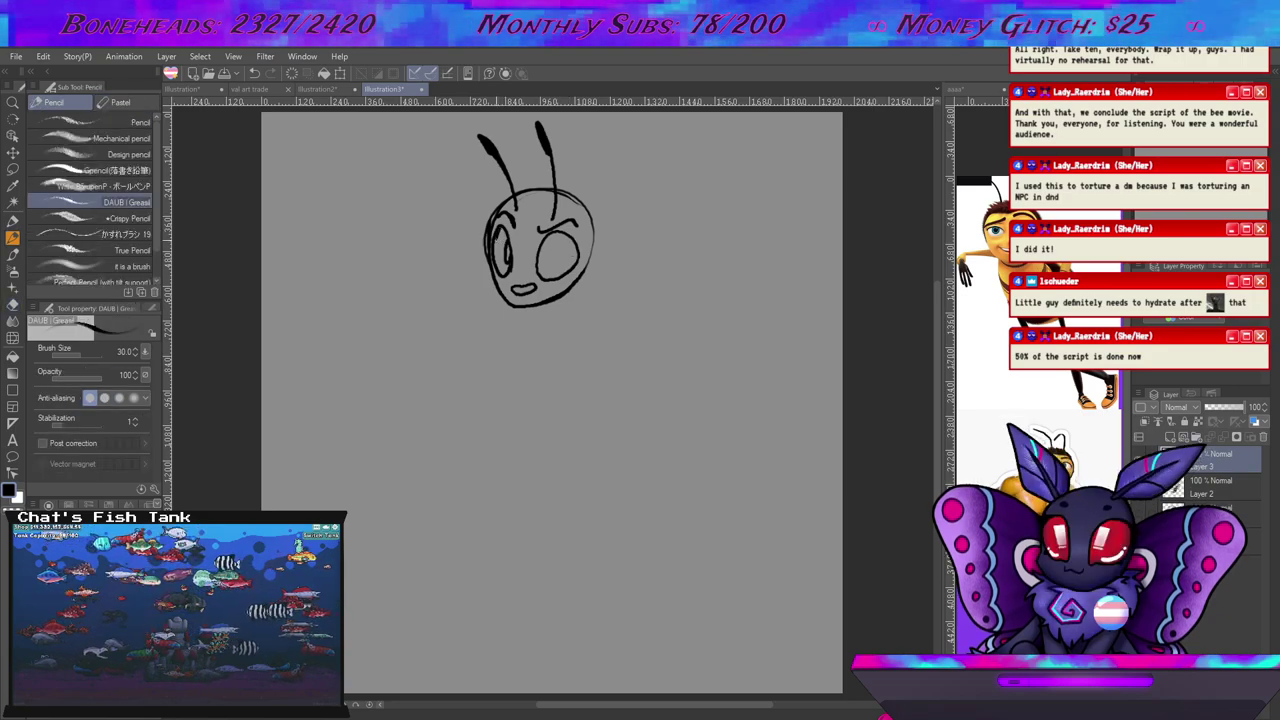
{"action": "left_click_drag", "start_coordinate": [498, 243], "coordinate": [506, 262]}
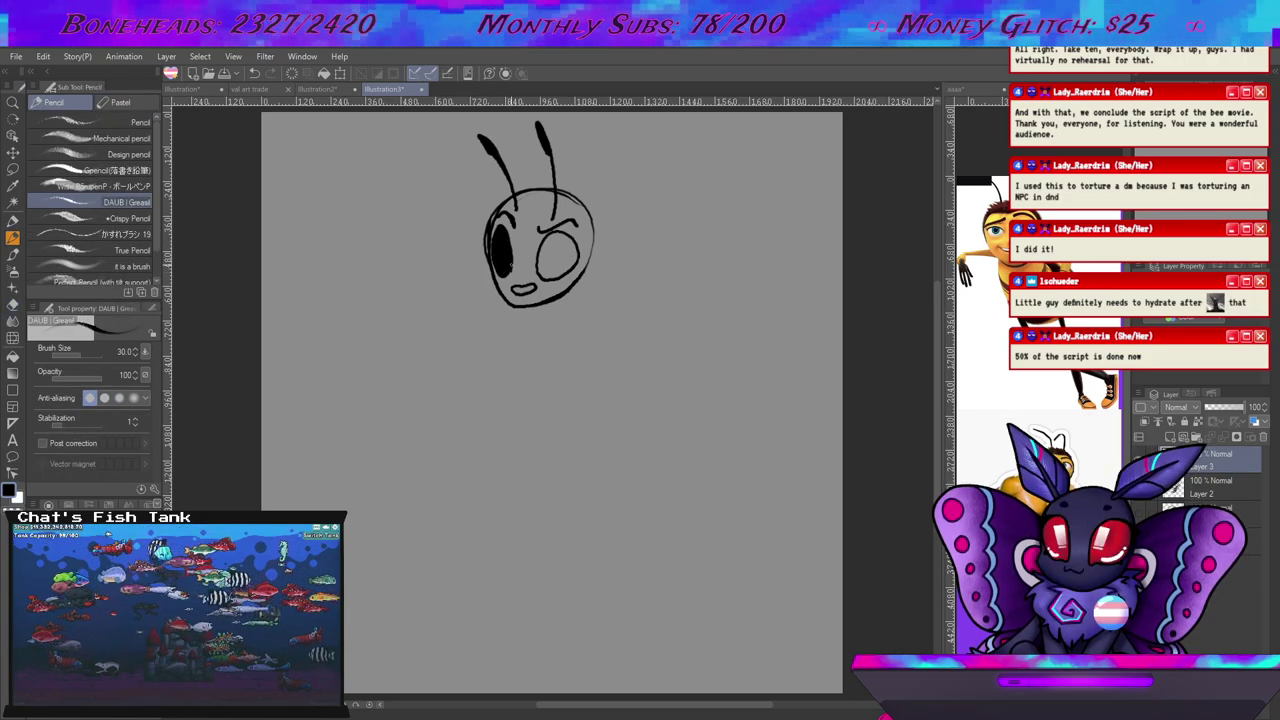
{"action": "key", "text": "ctrl+z"}
{"action": "key", "text": "ctrl+z"}
{"action": "key", "text": "e"}
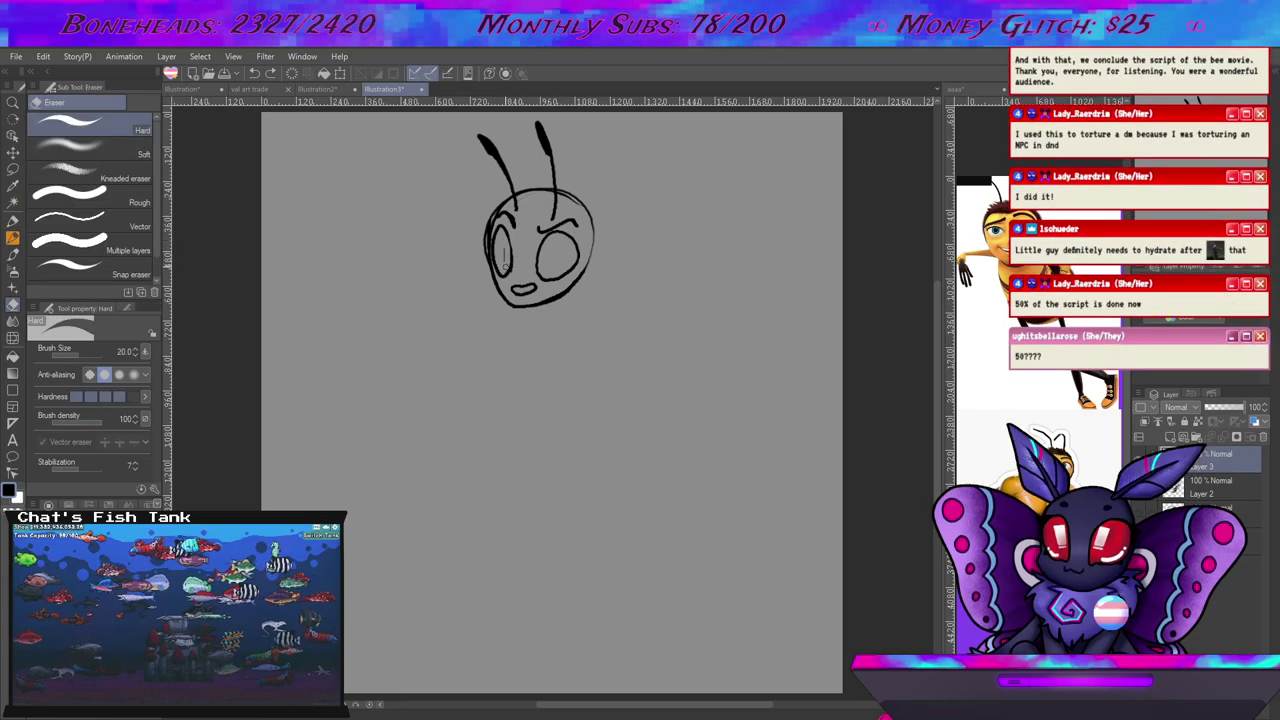
{"action": "key", "text": "p"}
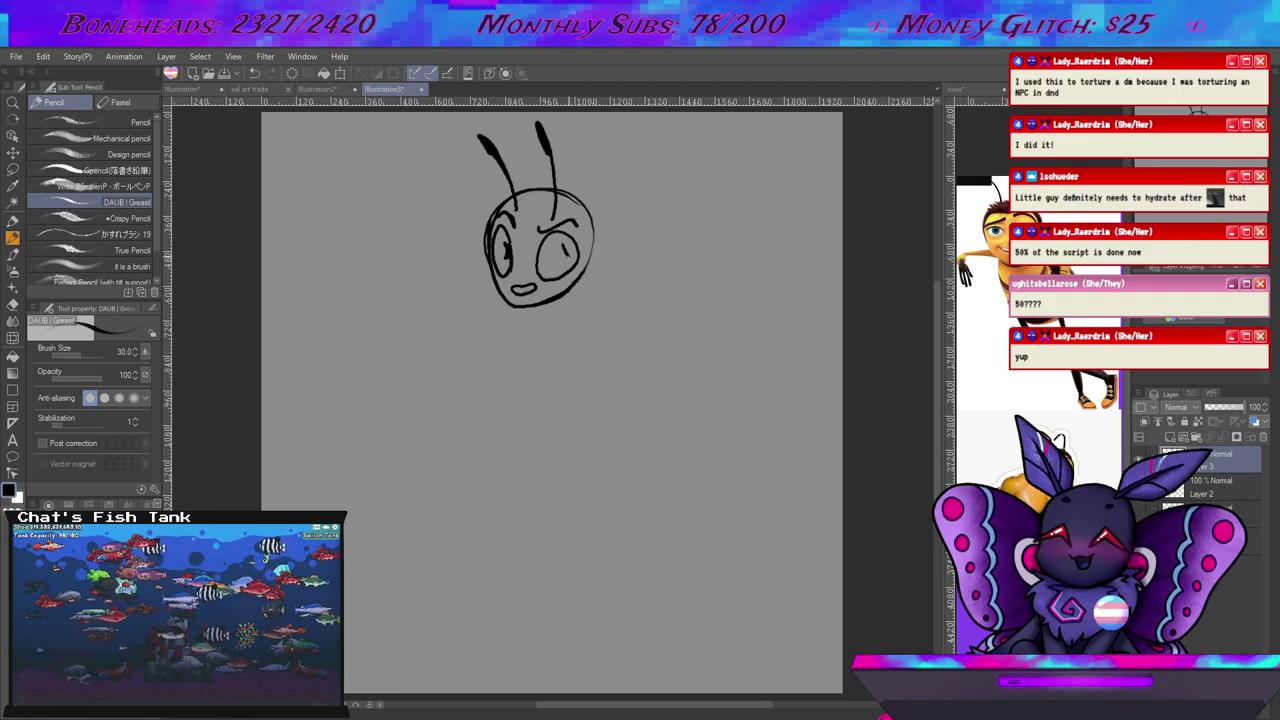
{"action": "left_click_drag", "start_coordinate": [566, 237], "coordinate": [560, 250]}
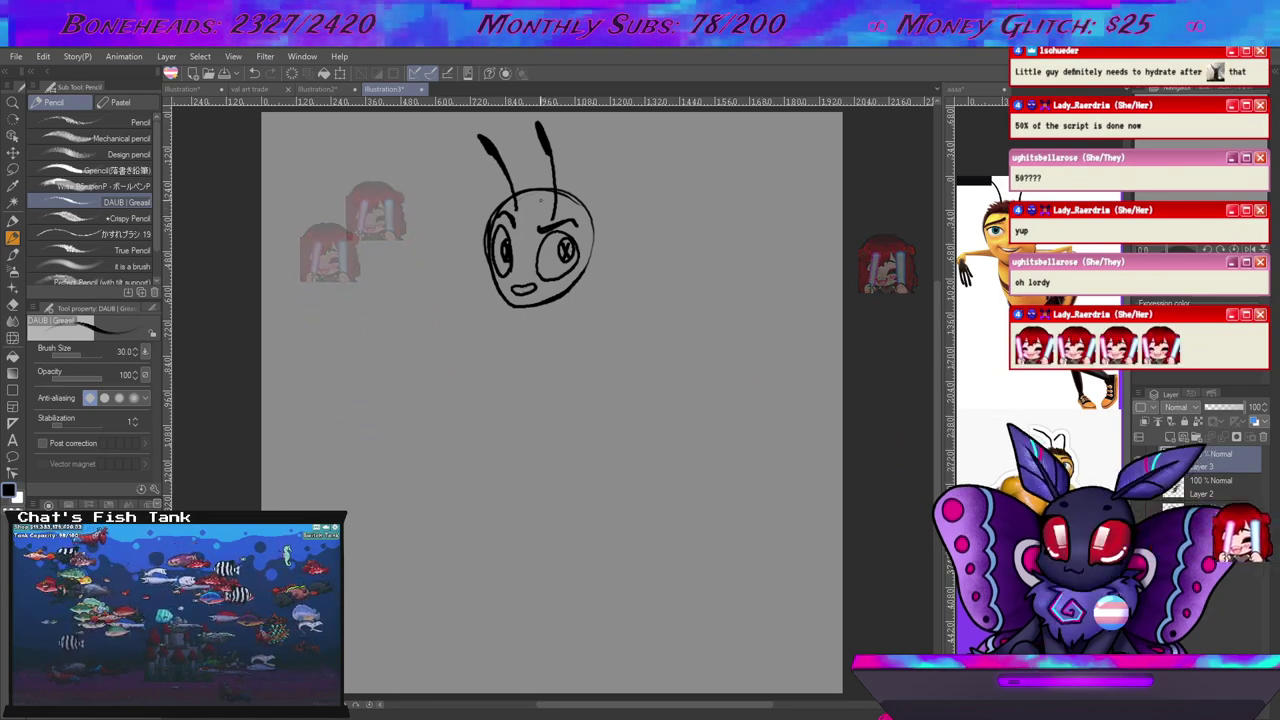
Sketch the hair around the bee's head, with pointed swept bangs, short side hatching and a long wavy ponytail behind.
{"action": "mouse_move", "coordinate": [514, 206]}
{"action": "left_mouse_down"}
{"action": "mouse_move", "coordinate": [522, 181]}
{"action": "mouse_move", "coordinate": [526, 222]}
{"action": "mouse_move", "coordinate": [461, 271]}
{"action": "mouse_move", "coordinate": [478, 242]}
{"action": "left_mouse_up"}
{"action": "mouse_move", "coordinate": [557, 175]}
{"action": "left_mouse_down"}
{"action": "mouse_move", "coordinate": [580, 185]}
{"action": "mouse_move", "coordinate": [576, 206]}
{"action": "mouse_move", "coordinate": [457, 270]}
{"action": "left_mouse_up"}
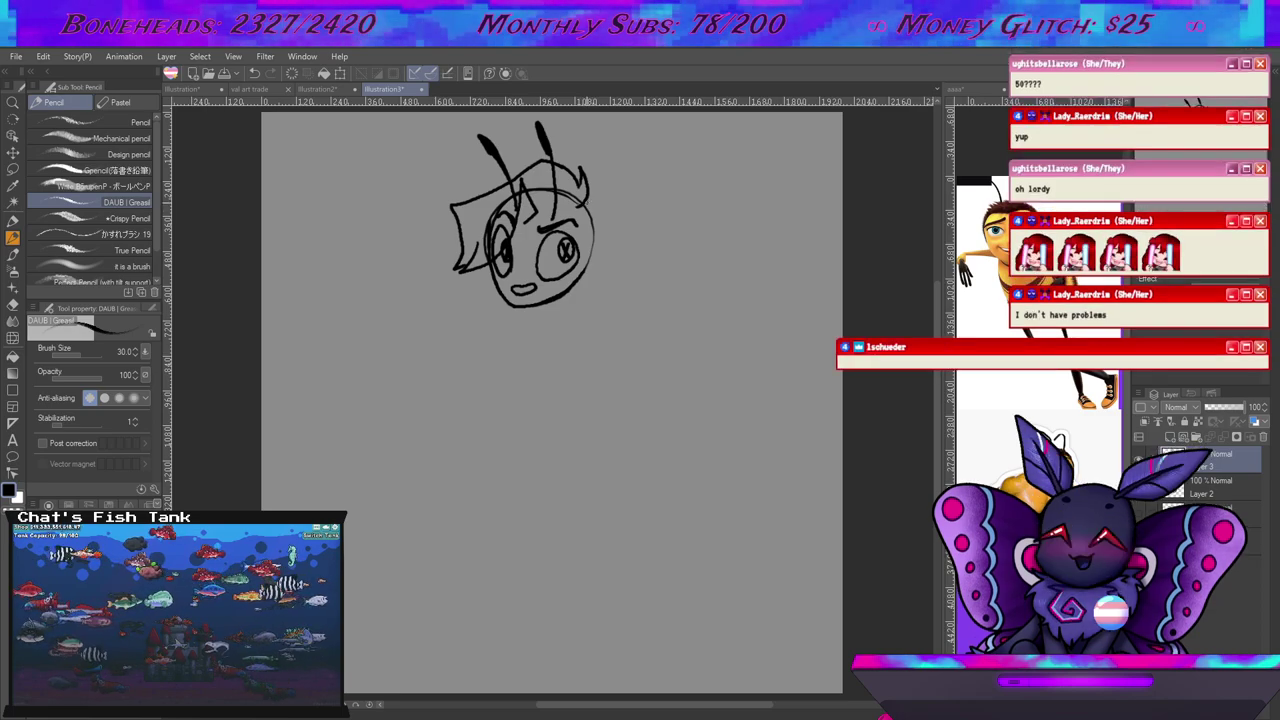
{"action": "mouse_move", "coordinate": [588, 182]}
{"action": "left_mouse_down"}
{"action": "mouse_move", "coordinate": [598, 166]}
{"action": "mouse_move", "coordinate": [612, 174]}
{"action": "mouse_move", "coordinate": [654, 223]}
{"action": "mouse_move", "coordinate": [660, 277]}
{"action": "mouse_move", "coordinate": [633, 316]}
{"action": "left_mouse_up"}
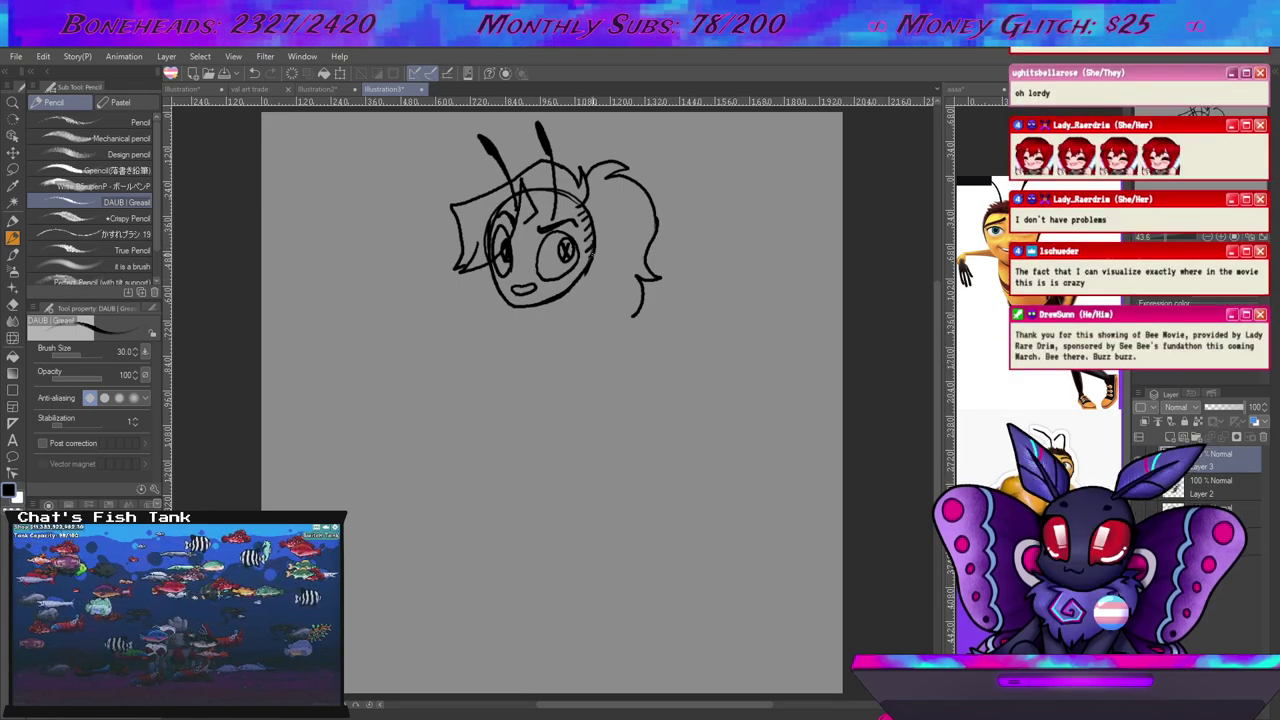
{"action": "mouse_move", "coordinate": [590, 268]}
{"action": "left_mouse_down"}
{"action": "mouse_move", "coordinate": [590, 312]}
{"action": "mouse_move", "coordinate": [634, 315]}
{"action": "left_mouse_up"}
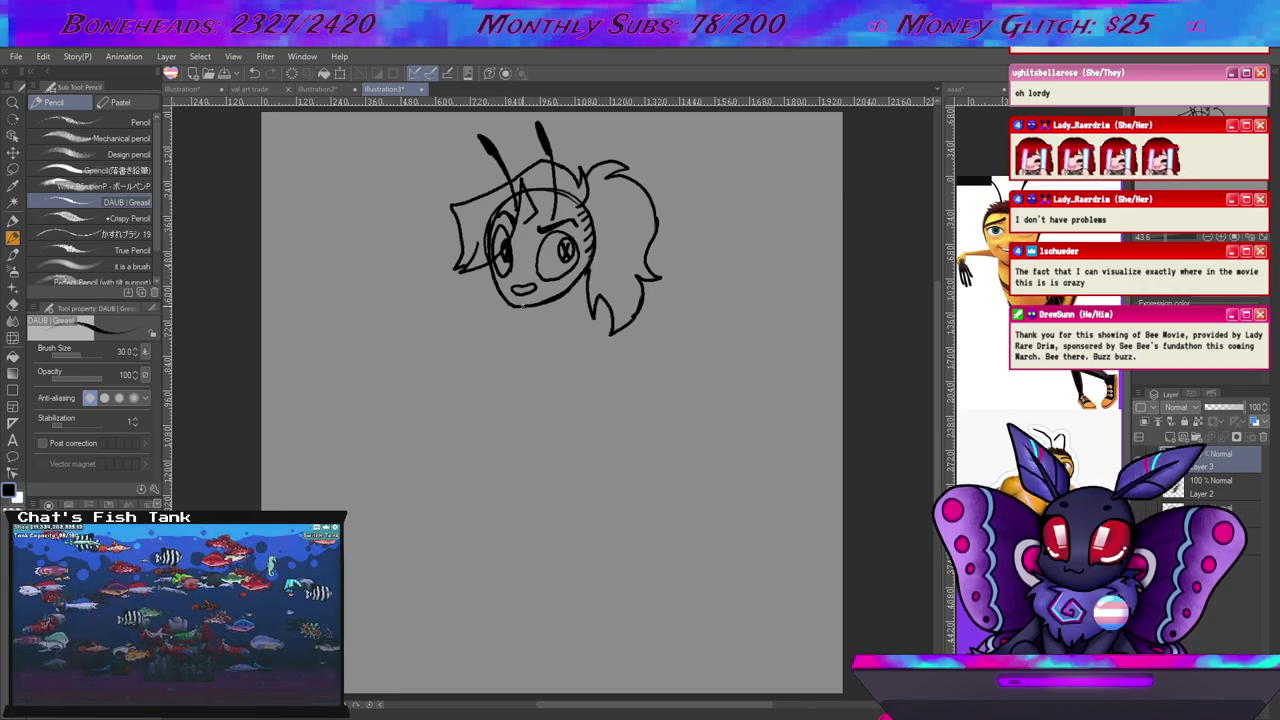
Sketch a fluffy neck ruff with a small spiral curl beneath the bee's chin.
{"action": "left_click_drag", "start_coordinate": [521, 318], "coordinate": [520, 338]}
{"action": "left_click_drag", "start_coordinate": [575, 291], "coordinate": [583, 301]}
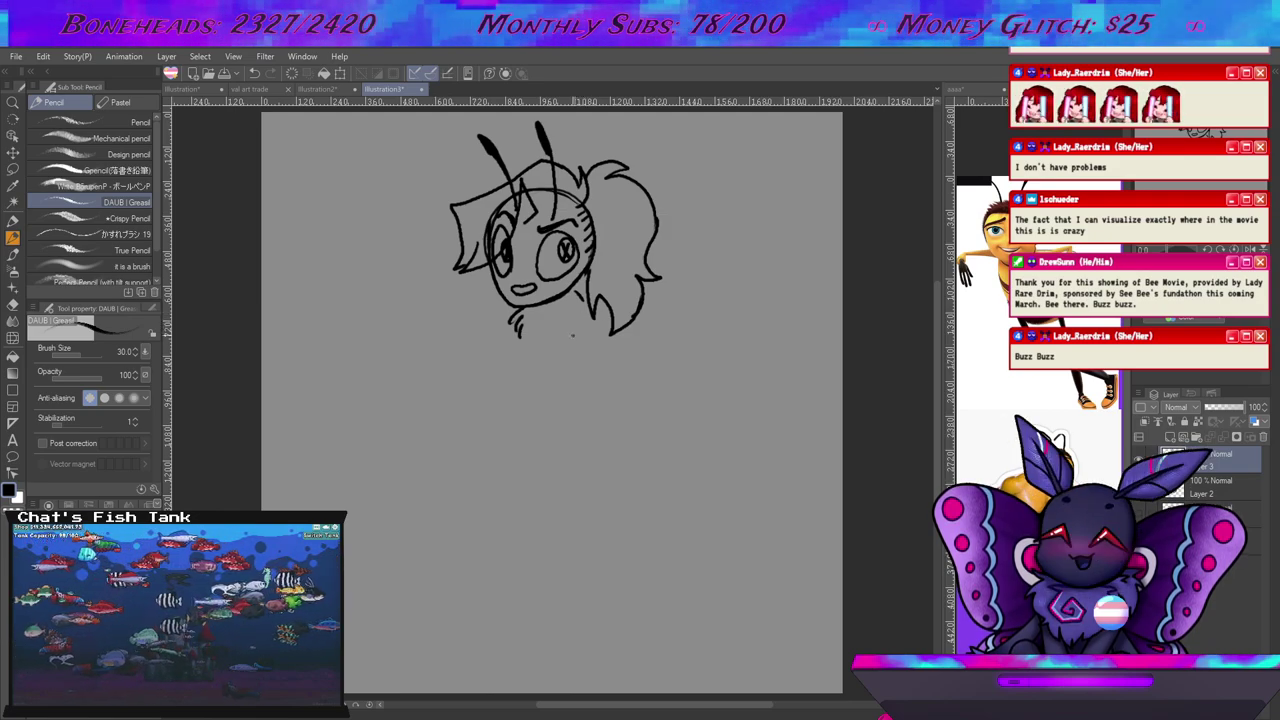
{"action": "mouse_move", "coordinate": [521, 316]}
{"action": "left_mouse_down"}
{"action": "mouse_move", "coordinate": [536, 332]}
{"action": "mouse_move", "coordinate": [510, 334]}
{"action": "mouse_move", "coordinate": [575, 331]}
{"action": "left_mouse_up"}
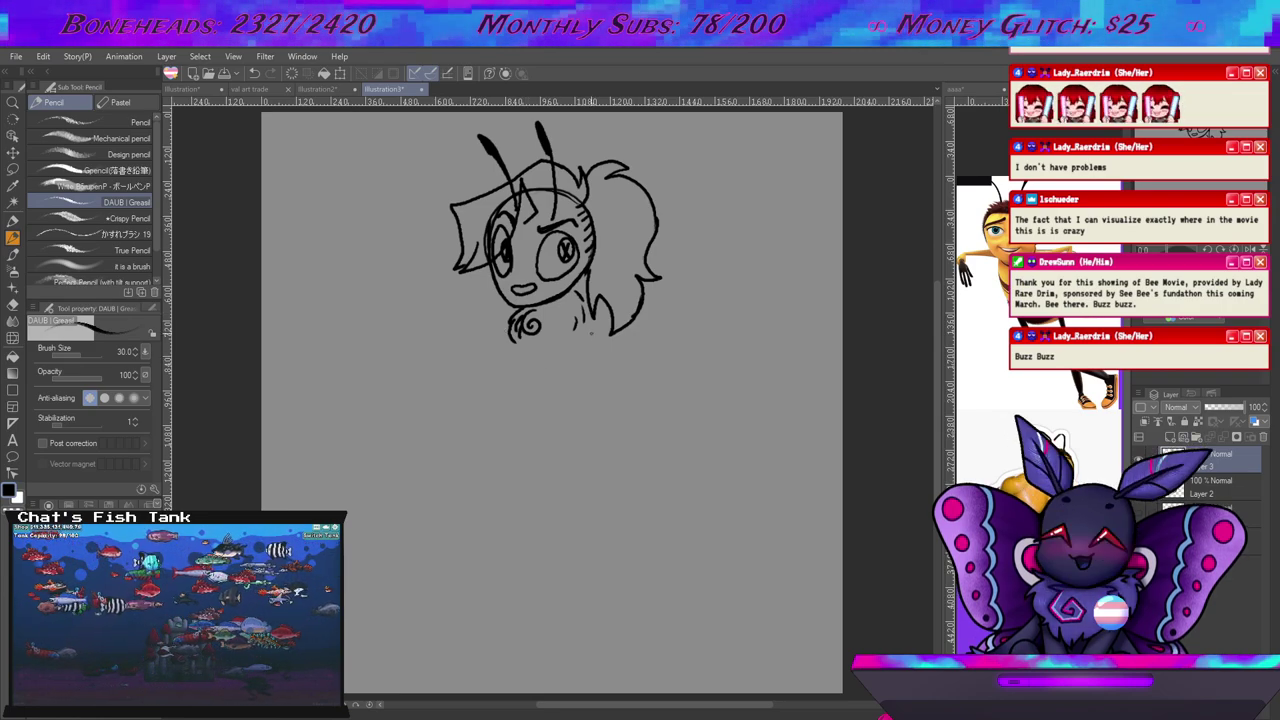
{"action": "mouse_move", "coordinate": [600, 324]}
{"action": "left_mouse_down"}
{"action": "mouse_move", "coordinate": [655, 358]}
{"action": "mouse_move", "coordinate": [632, 404]}
{"action": "left_mouse_up"}
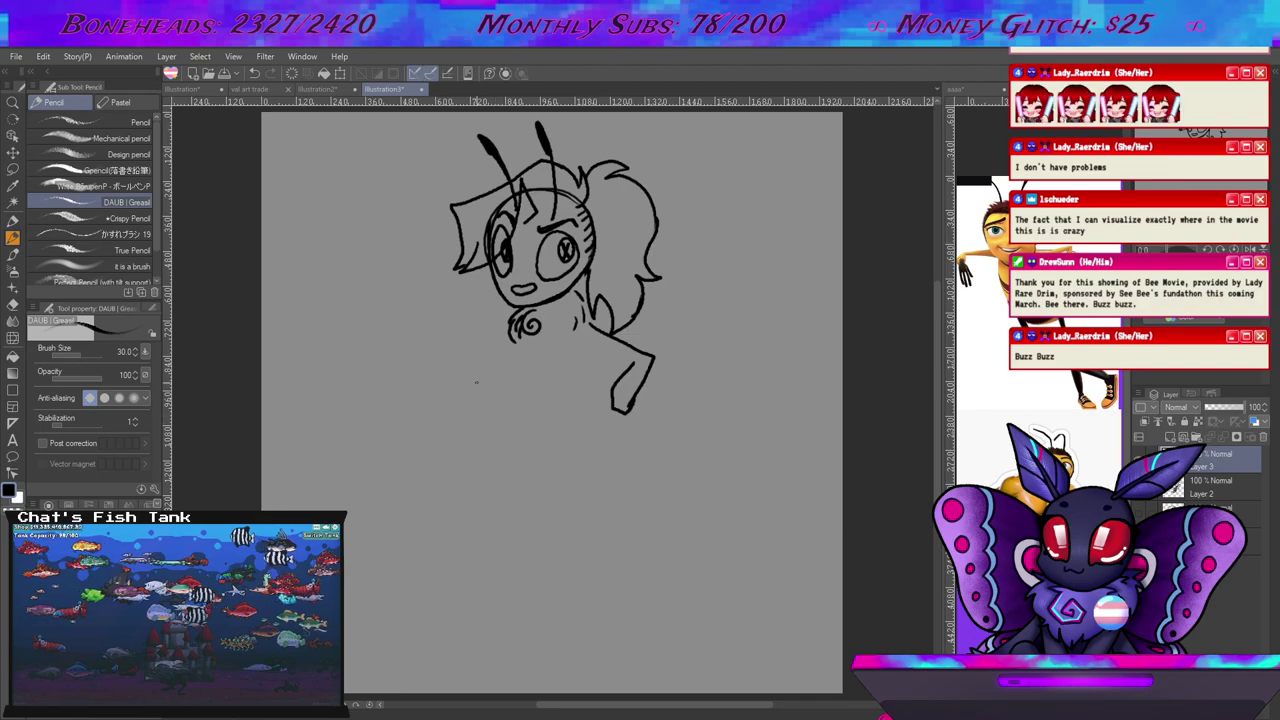
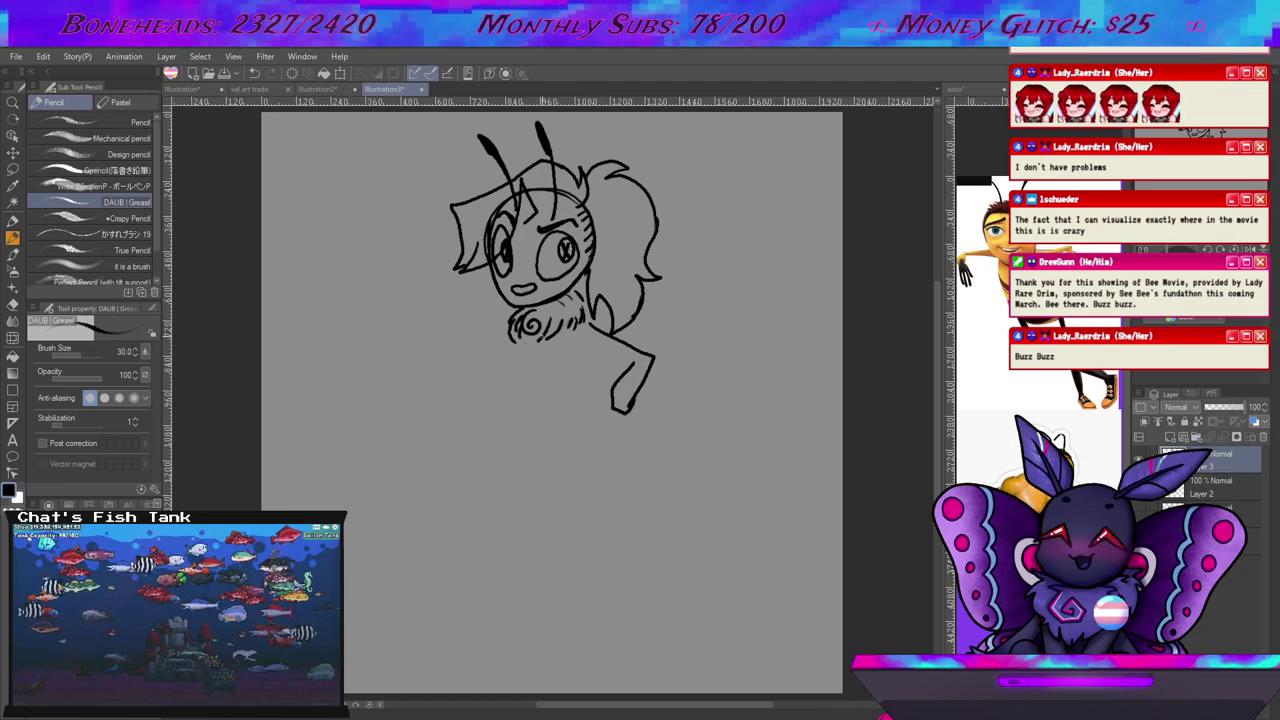
{"action": "key", "text": "e"}
{"action": "mouse_move", "coordinate": [592, 325]}
{"action": "left_mouse_down"}
{"action": "mouse_move", "coordinate": [646, 352]}
{"action": "mouse_move", "coordinate": [617, 412]}
{"action": "left_mouse_up"}
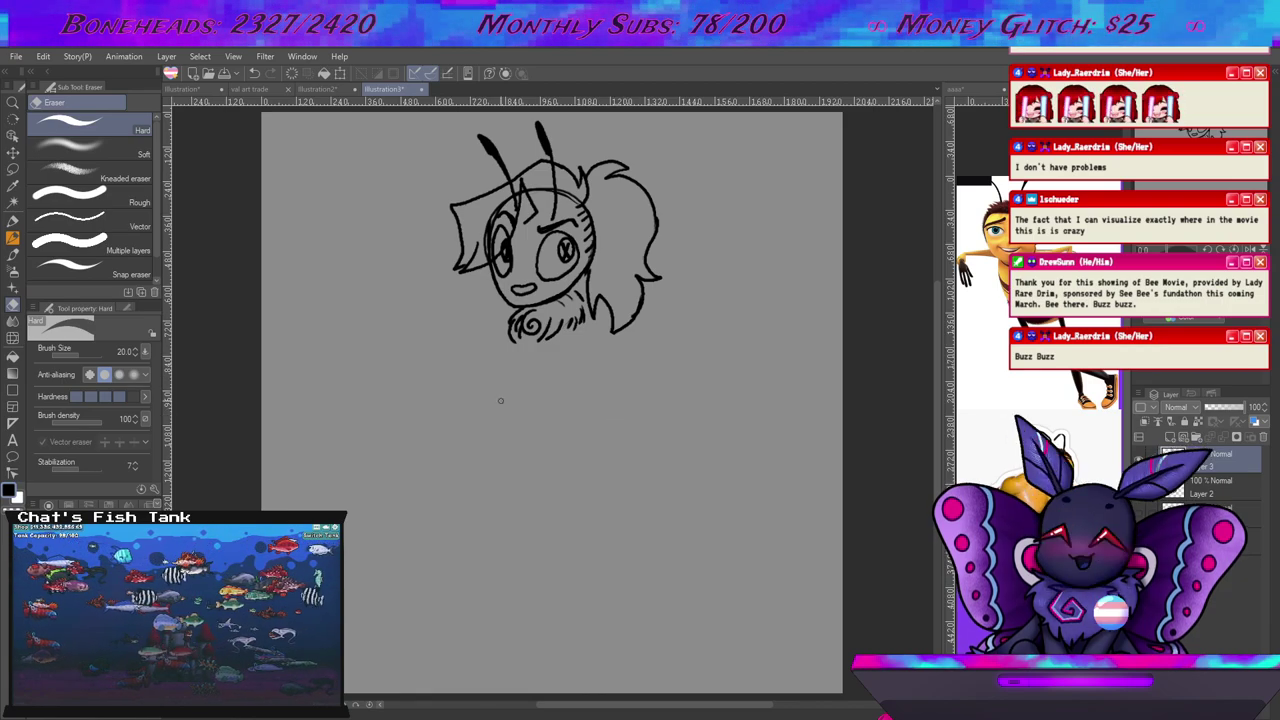
Sketch the torso with a cropped top and a large rounded abdomen, erasing the doubled outline along the underside.
{"action": "key", "text": "p"}
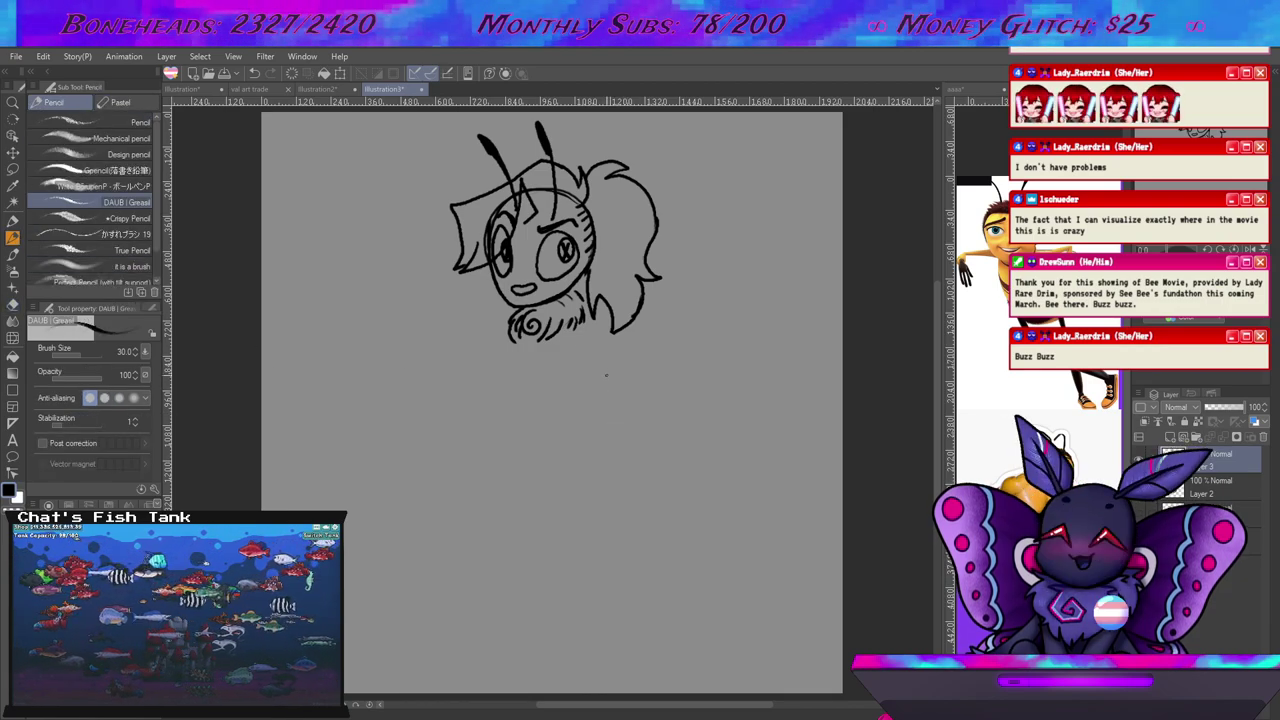
{"action": "left_click_drag", "start_coordinate": [521, 350], "coordinate": [537, 400]}
{"action": "mouse_move", "coordinate": [598, 322]}
{"action": "left_mouse_down"}
{"action": "mouse_move", "coordinate": [598, 387]}
{"action": "mouse_move", "coordinate": [674, 382]}
{"action": "mouse_move", "coordinate": [704, 424]}
{"action": "mouse_move", "coordinate": [685, 453]}
{"action": "mouse_move", "coordinate": [590, 462]}
{"action": "left_mouse_up"}
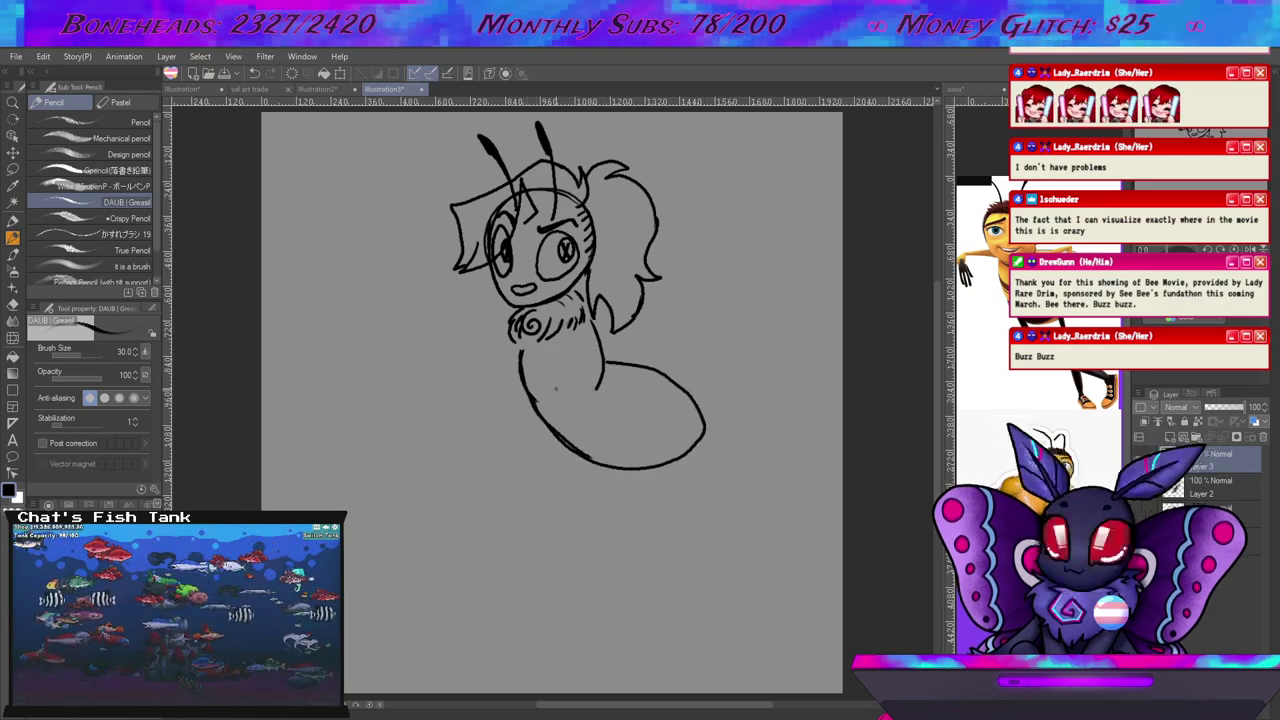
{"action": "key", "text": "e"}
{"action": "left_click_drag", "start_coordinate": [594, 460], "coordinate": [550, 428]}
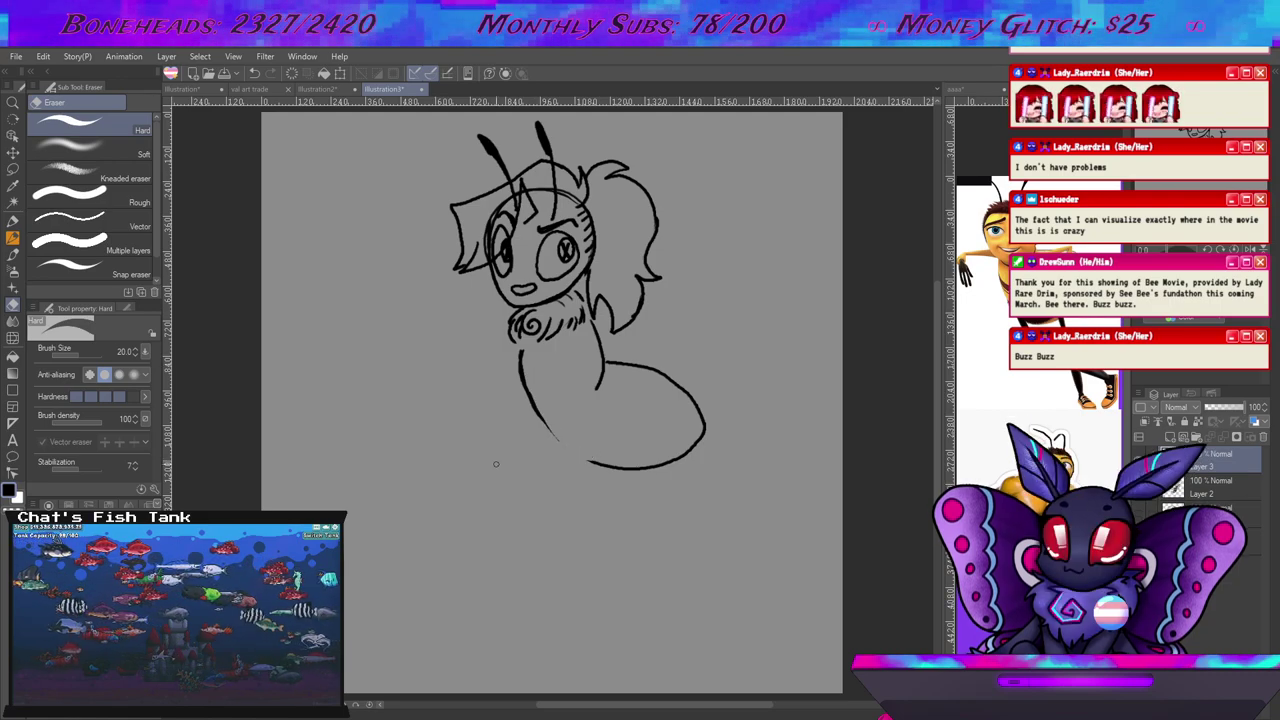
{"action": "left_click", "coordinate": [12, 237]}
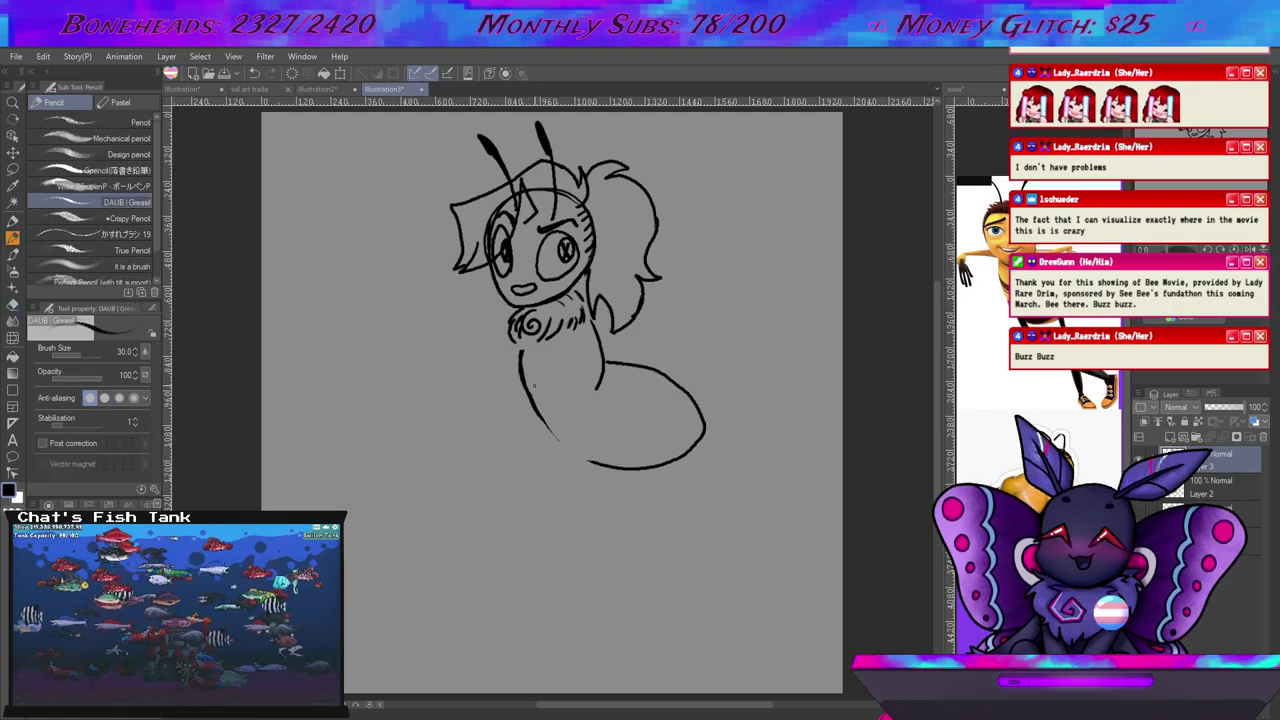
{"action": "mouse_move", "coordinate": [510, 345]}
{"action": "left_mouse_down"}
{"action": "mouse_move", "coordinate": [507, 386]}
{"action": "mouse_move", "coordinate": [602, 368]}
{"action": "left_mouse_up"}
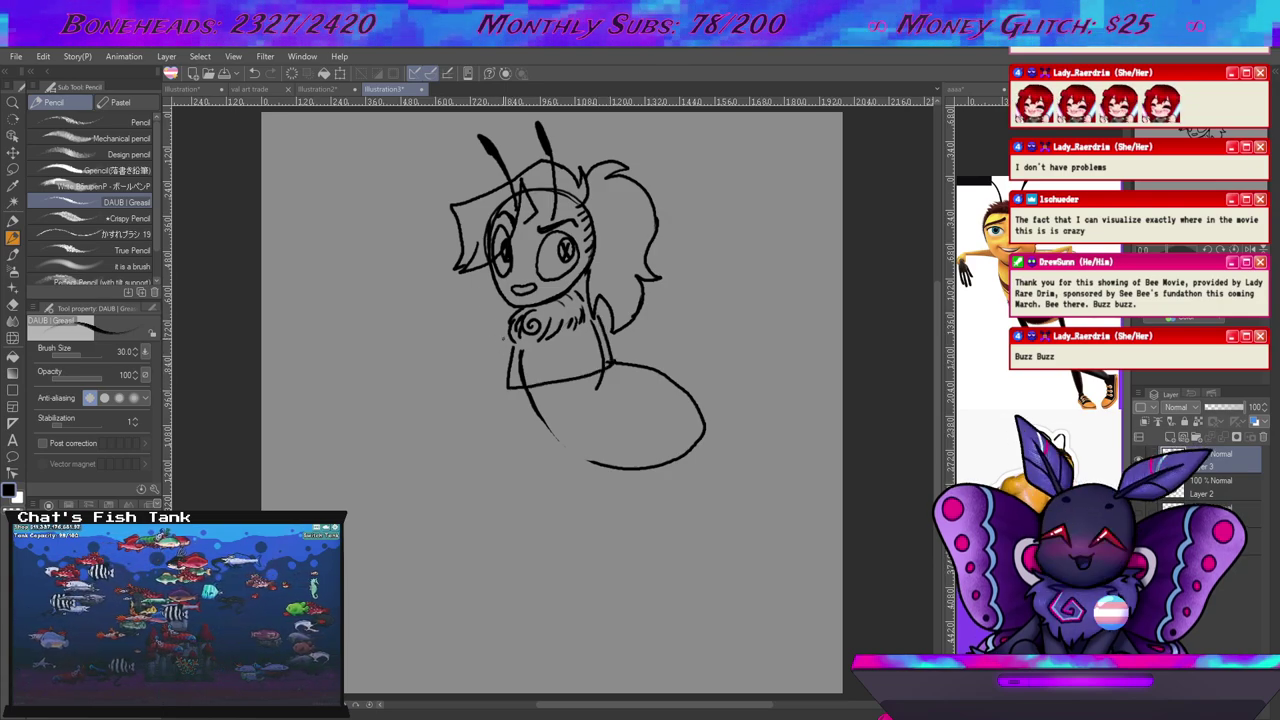
Sketch a raised hand in front of the bee holding a tilted rectangular page with short lines of writing.
{"action": "left_click_drag", "start_coordinate": [504, 333], "coordinate": [481, 367]}
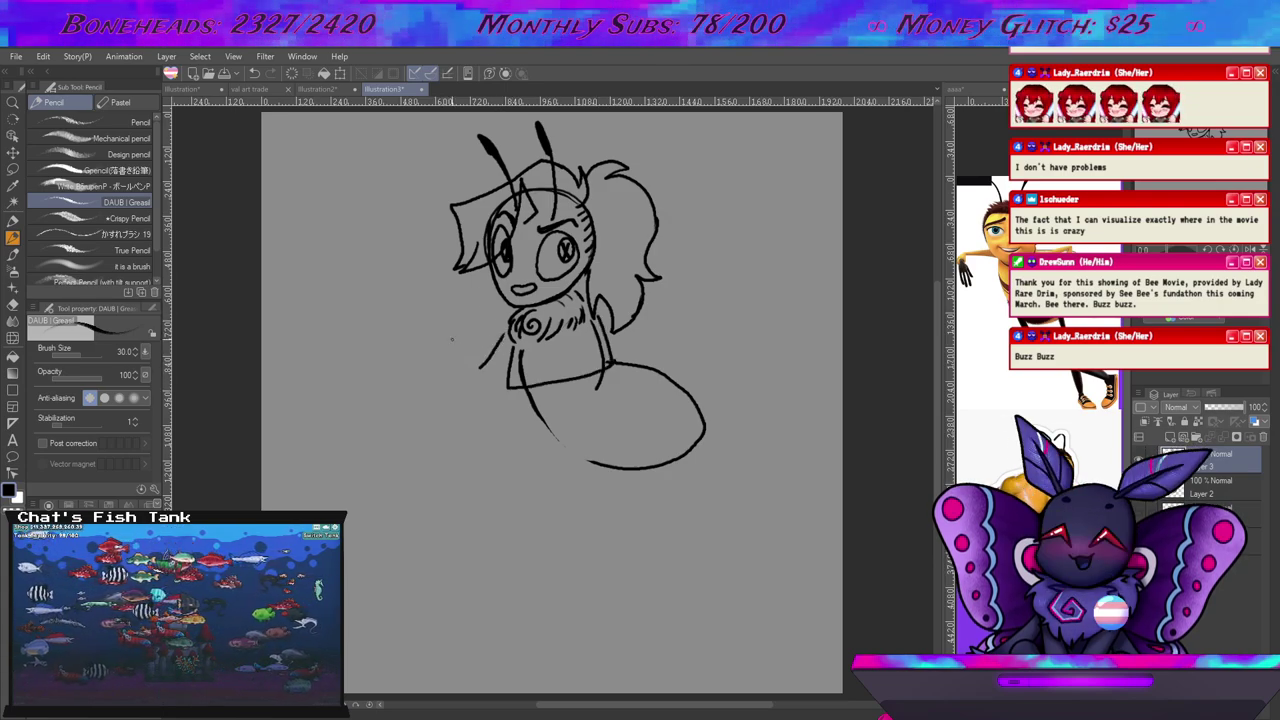
{"action": "left_click_drag", "start_coordinate": [437, 321], "coordinate": [460, 346]}
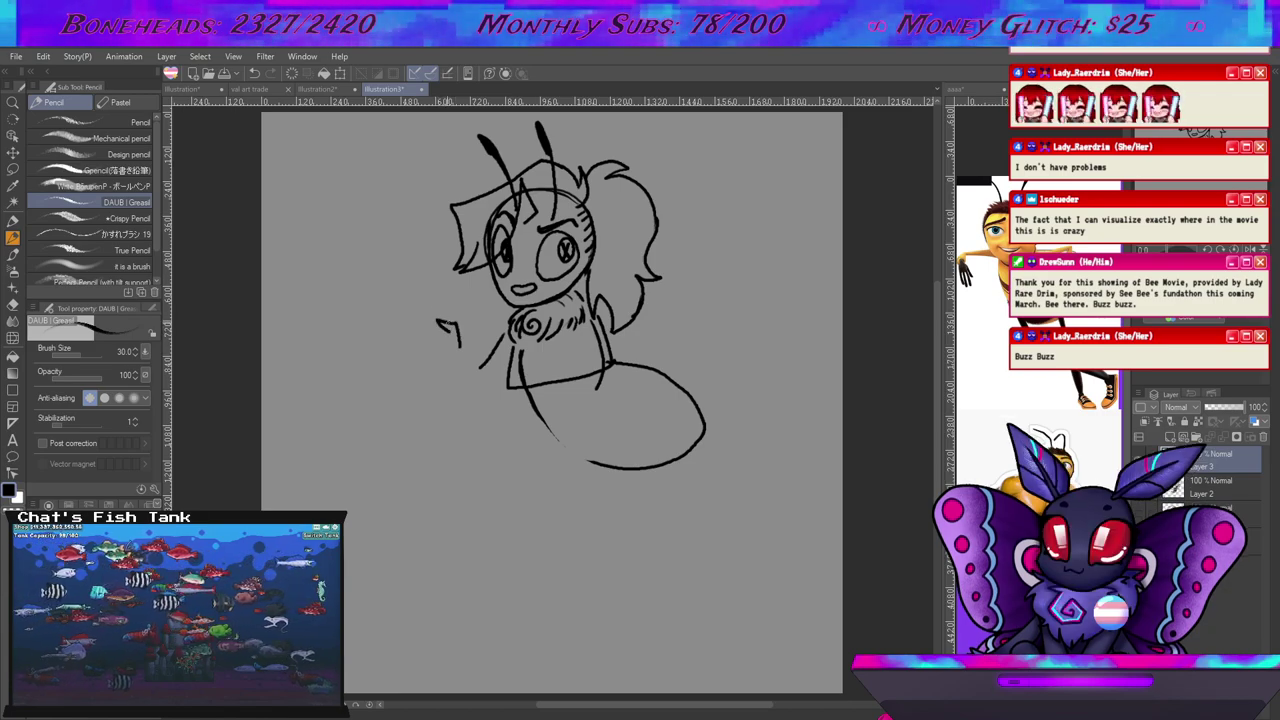
{"action": "mouse_move", "coordinate": [429, 293]}
{"action": "left_mouse_down"}
{"action": "mouse_move", "coordinate": [408, 313]}
{"action": "mouse_move", "coordinate": [424, 360]}
{"action": "mouse_move", "coordinate": [450, 349]}
{"action": "mouse_move", "coordinate": [425, 353]}
{"action": "left_mouse_up"}
{"action": "left_click_drag", "start_coordinate": [402, 306], "coordinate": [424, 358]}
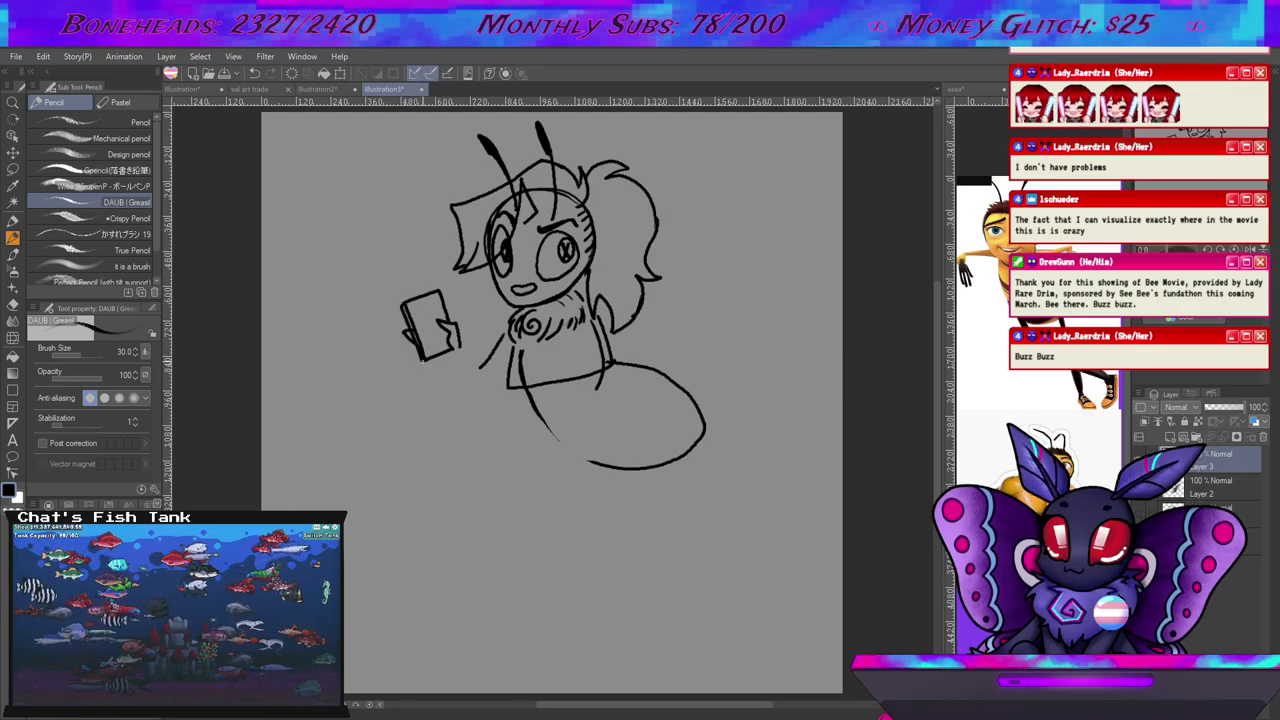
{"action": "left_click_drag", "start_coordinate": [401, 304], "coordinate": [435, 357]}
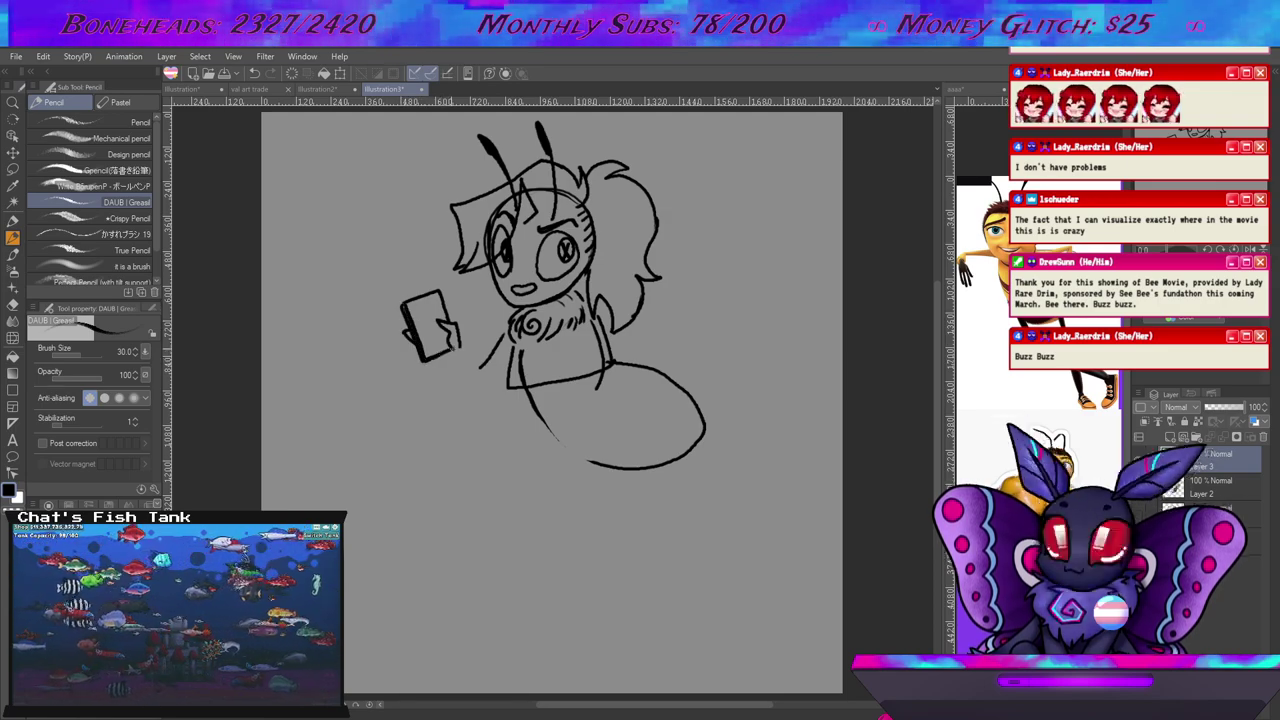
{"action": "left_click_drag", "start_coordinate": [417, 309], "coordinate": [435, 308]}
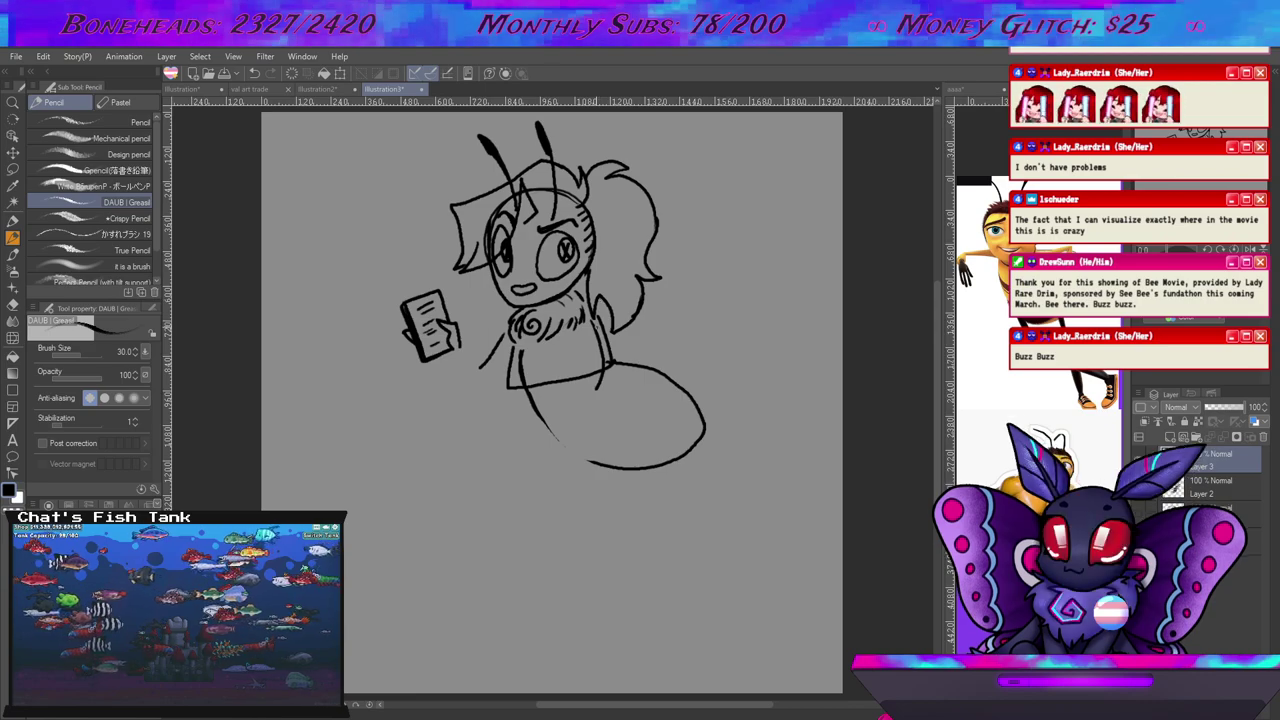
Add a cuff below the raised hand and draw the bent arm to the shoulder, replacing the stray upper-arm line.
{"action": "mouse_move", "coordinate": [443, 360]}
{"action": "left_mouse_down"}
{"action": "mouse_move", "coordinate": [459, 352]}
{"action": "mouse_move", "coordinate": [467, 367]}
{"action": "left_mouse_up"}
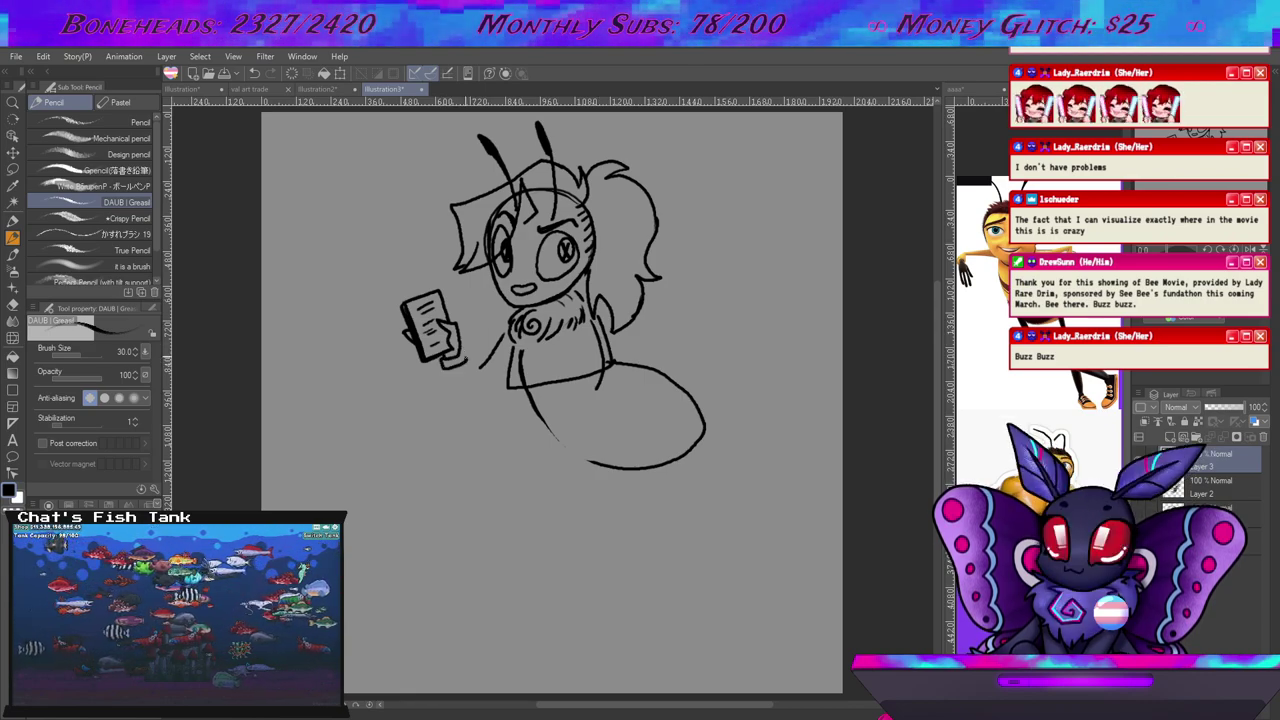
{"action": "left_click_drag", "start_coordinate": [470, 414], "coordinate": [488, 427]}
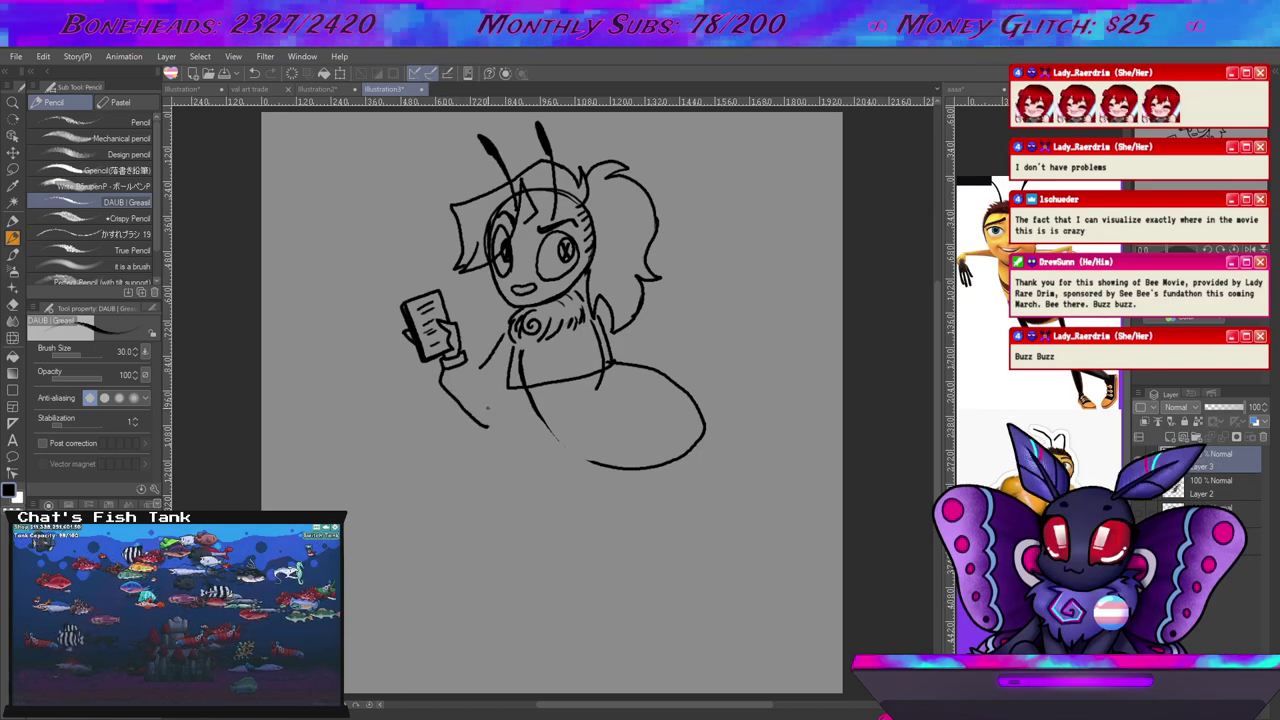
{"action": "key", "text": "e"}
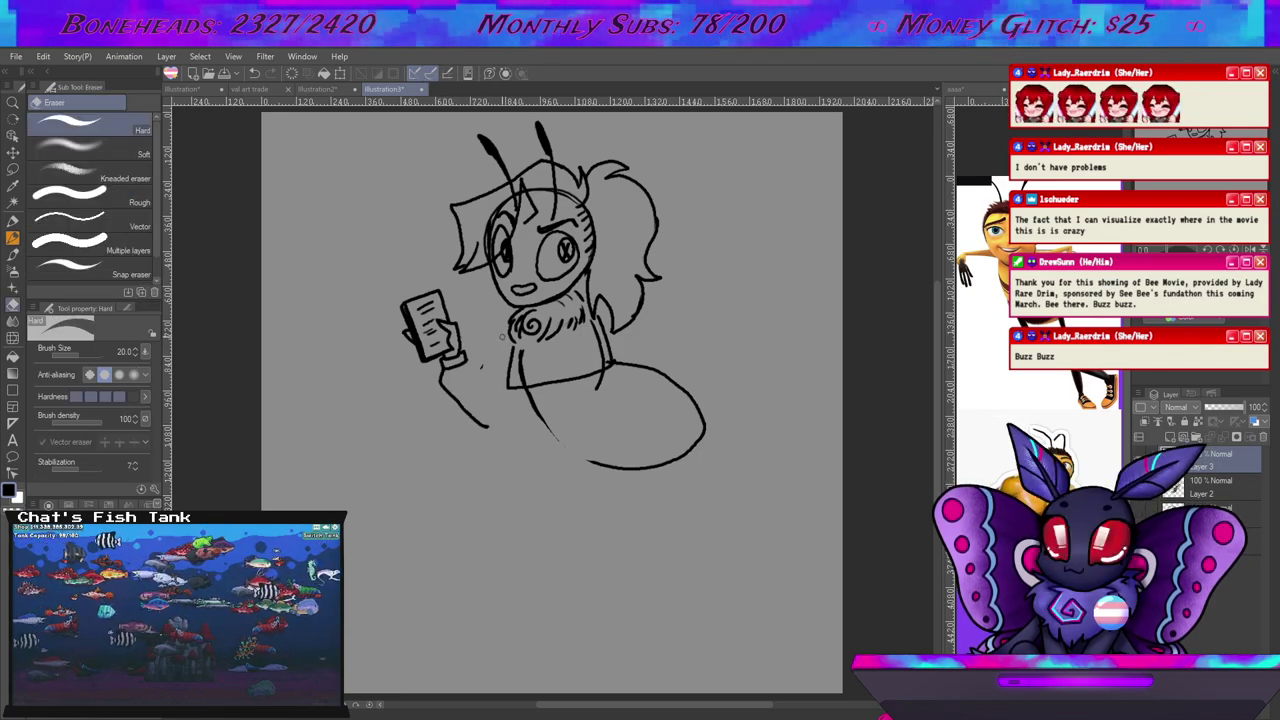
{"action": "left_click", "coordinate": [13, 239]}
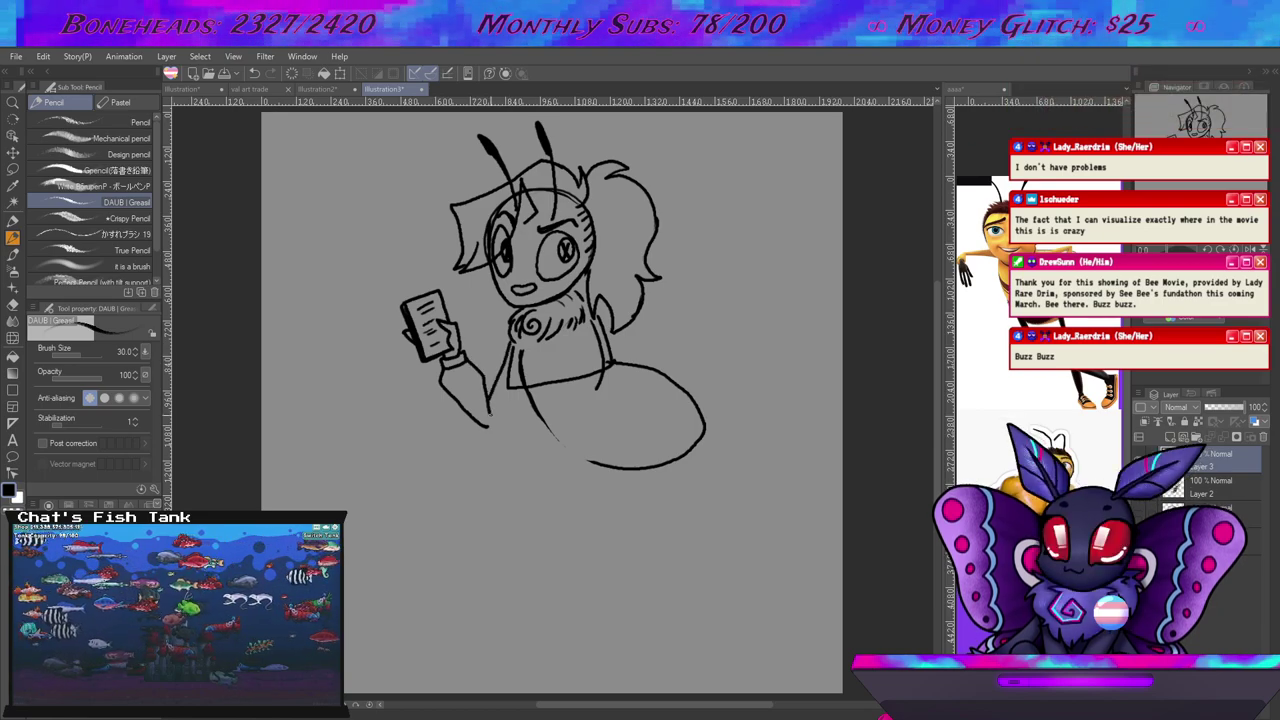
{"action": "left_click_drag", "start_coordinate": [509, 388], "coordinate": [494, 424]}
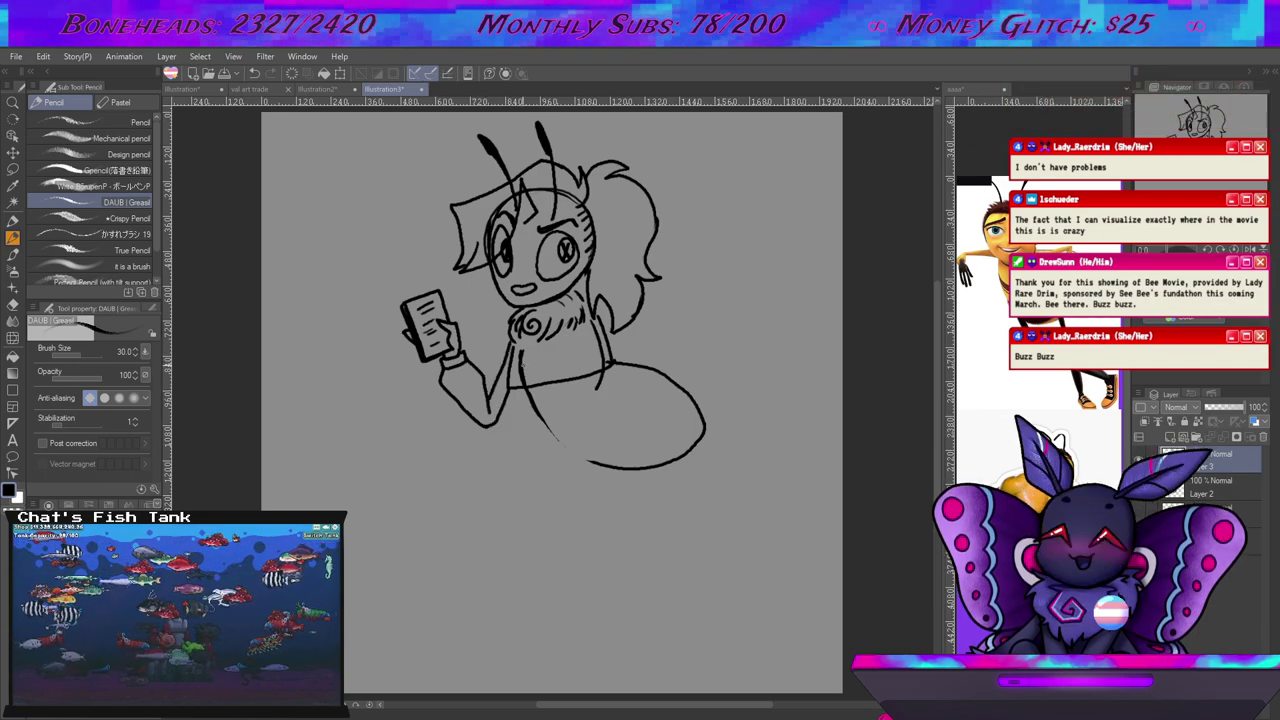
Erase the inner torso line inside the top and draw an outlined X emblem below the neck ruff.
{"action": "key", "text": "e"}
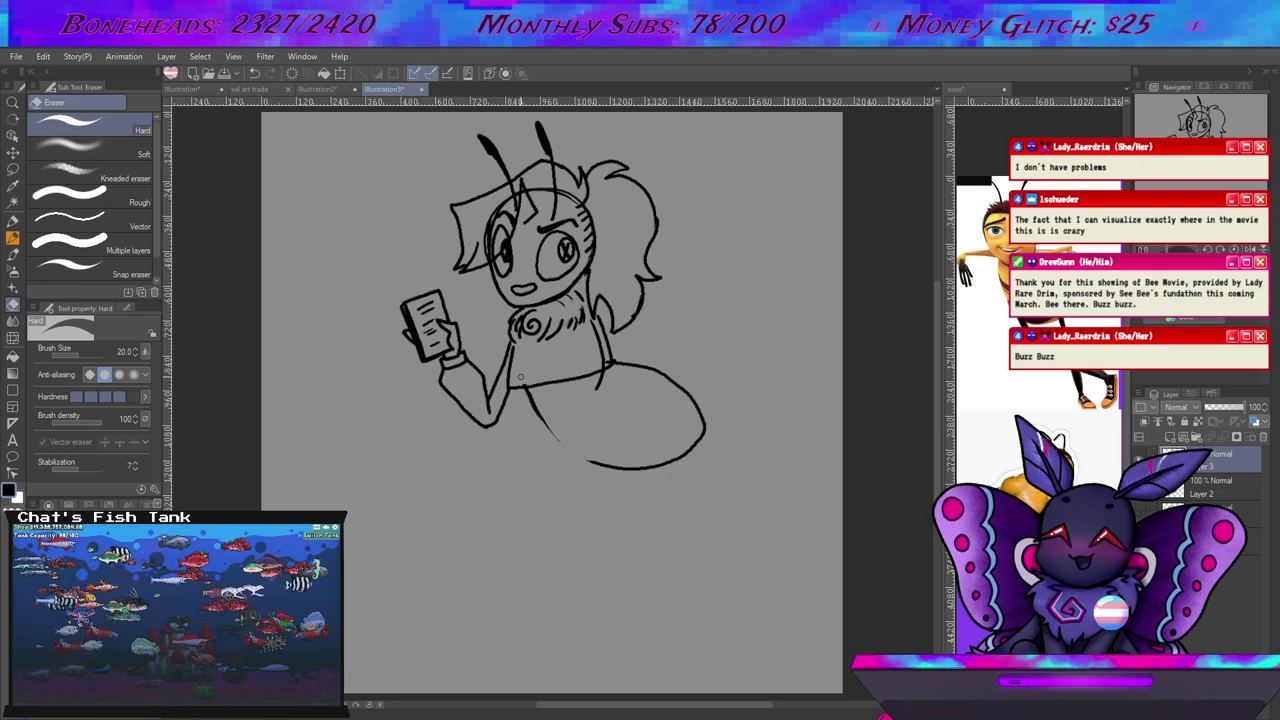
{"action": "left_click", "coordinate": [13, 241]}
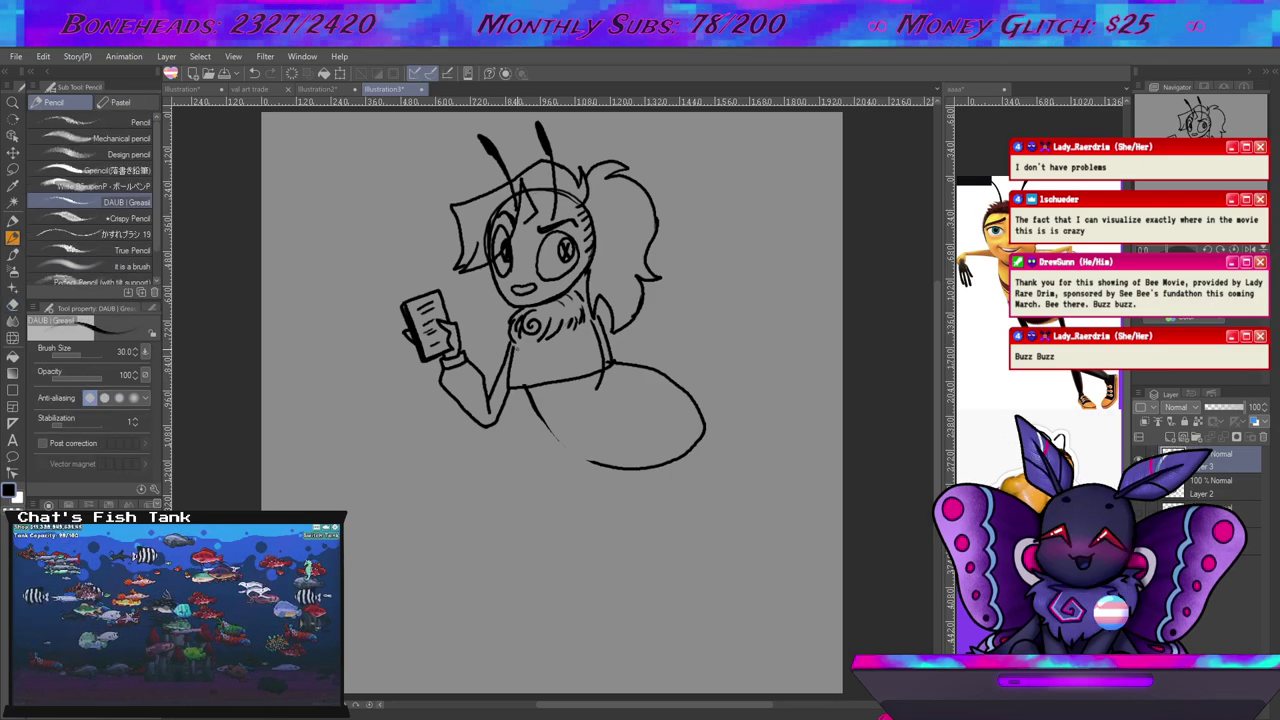
{"action": "mouse_move", "coordinate": [558, 343]}
{"action": "left_mouse_down"}
{"action": "mouse_move", "coordinate": [556, 371]}
{"action": "mouse_move", "coordinate": [519, 373]}
{"action": "mouse_move", "coordinate": [533, 346]}
{"action": "left_mouse_up"}
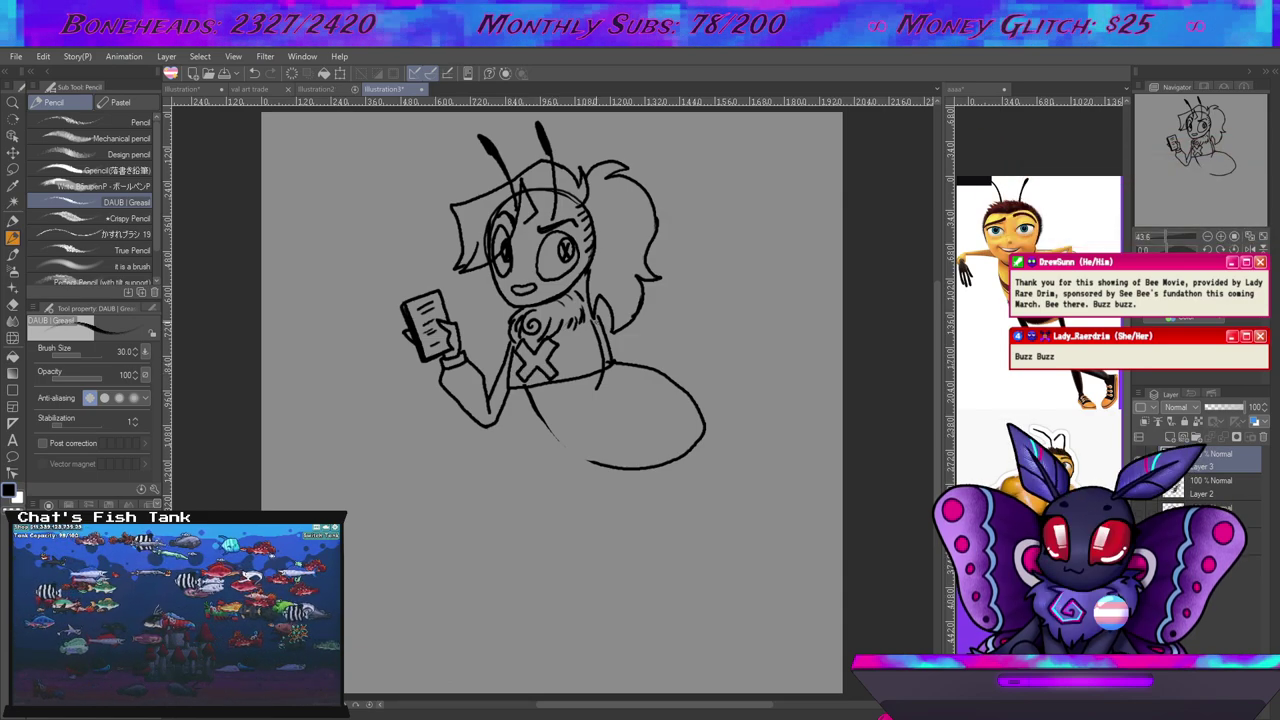
Sketch the other arm bent over the abdomen, cleaning up the forearm line and adding a hand with pointed fingers.
{"action": "mouse_move", "coordinate": [600, 308]}
{"action": "left_mouse_down"}
{"action": "mouse_move", "coordinate": [666, 347]}
{"action": "mouse_move", "coordinate": [660, 395]}
{"action": "mouse_move", "coordinate": [623, 412]}
{"action": "left_mouse_up"}
{"action": "left_click_drag", "start_coordinate": [643, 369], "coordinate": [622, 415]}
{"action": "key", "text": "e"}
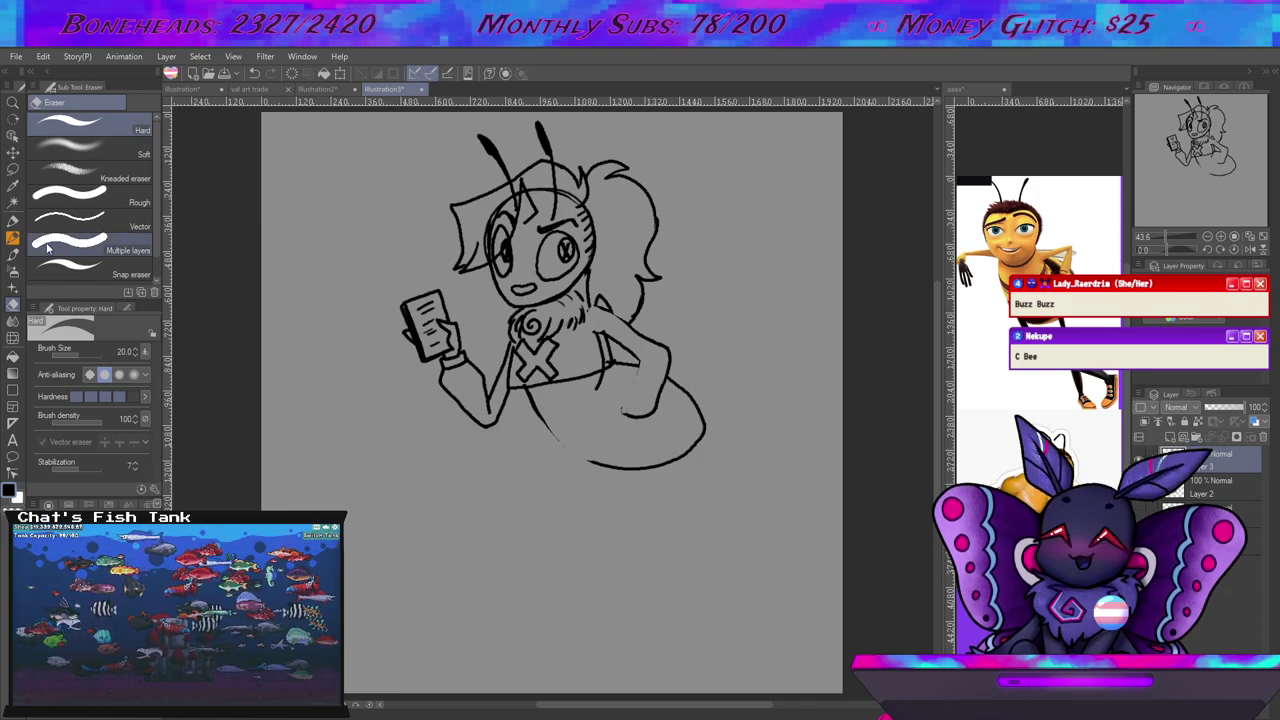
{"action": "key", "text": "p"}
{"action": "left_click_drag", "start_coordinate": [640, 360], "coordinate": [621, 416]}
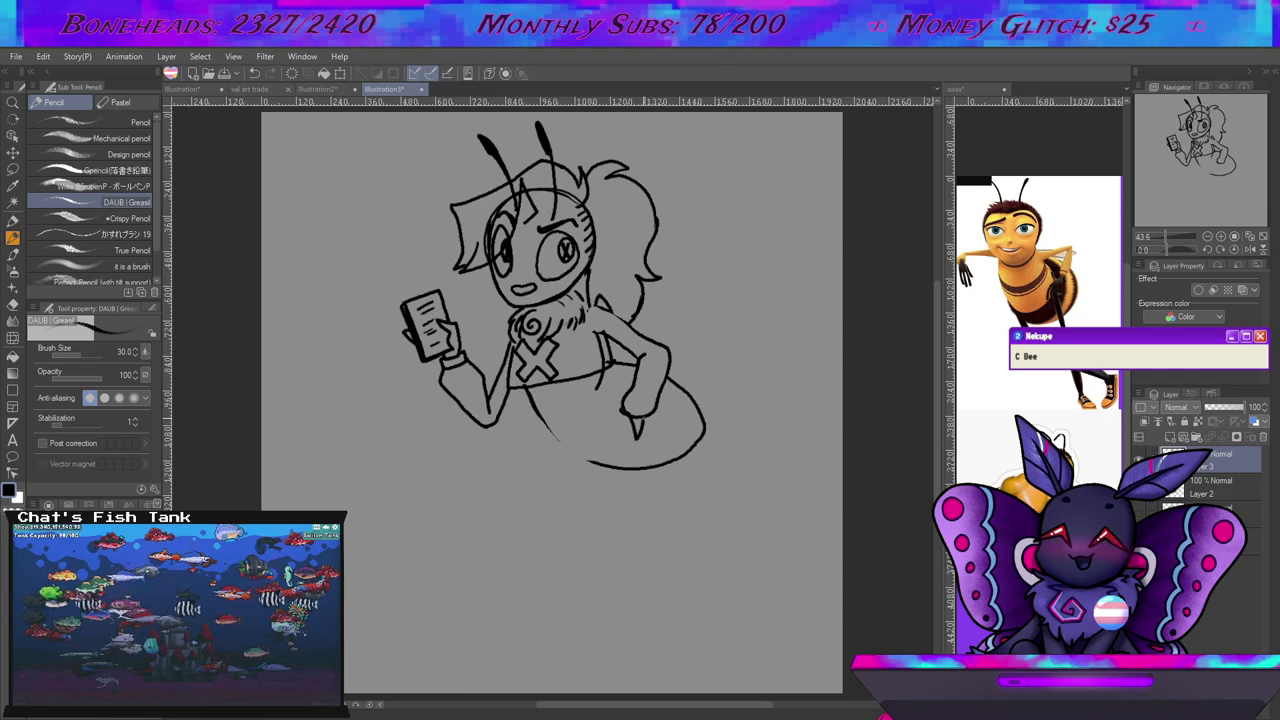
{"action": "left_click_drag", "start_coordinate": [628, 414], "coordinate": [622, 427]}
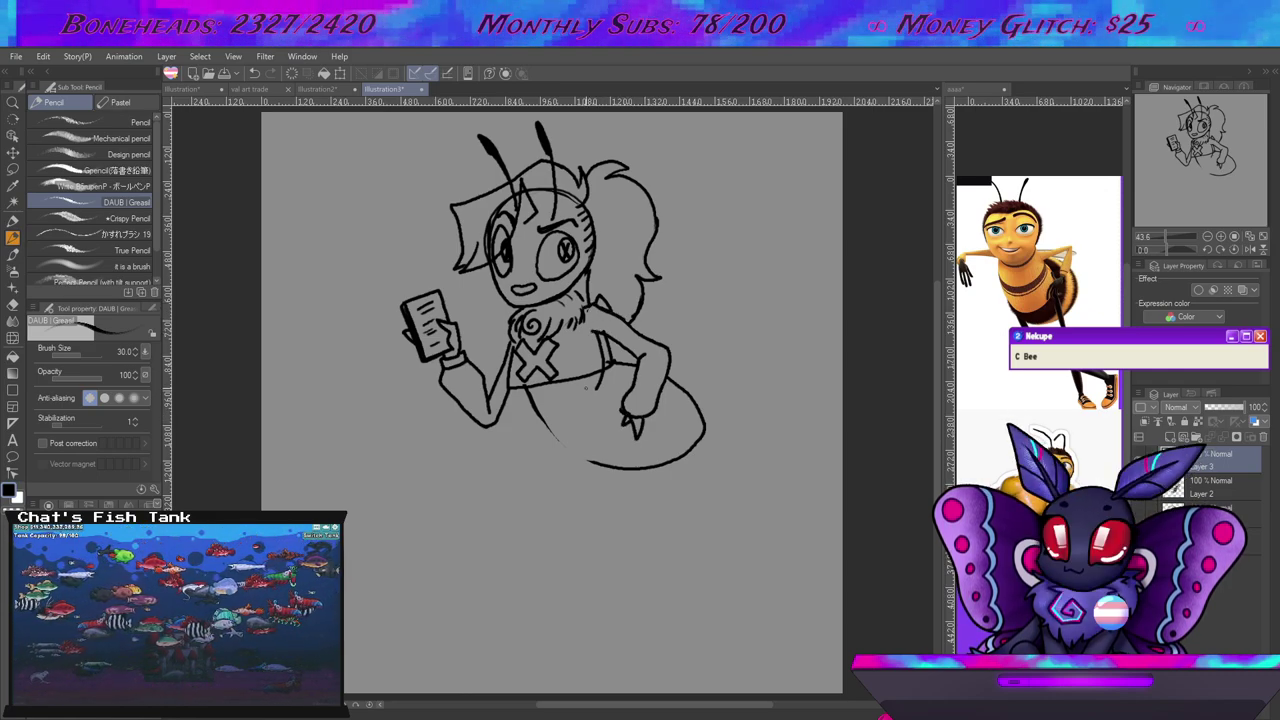
Clean up the waist, draw two hatched fur bands across the abdomen, and close its lower outline.
{"action": "key", "text": "e"}
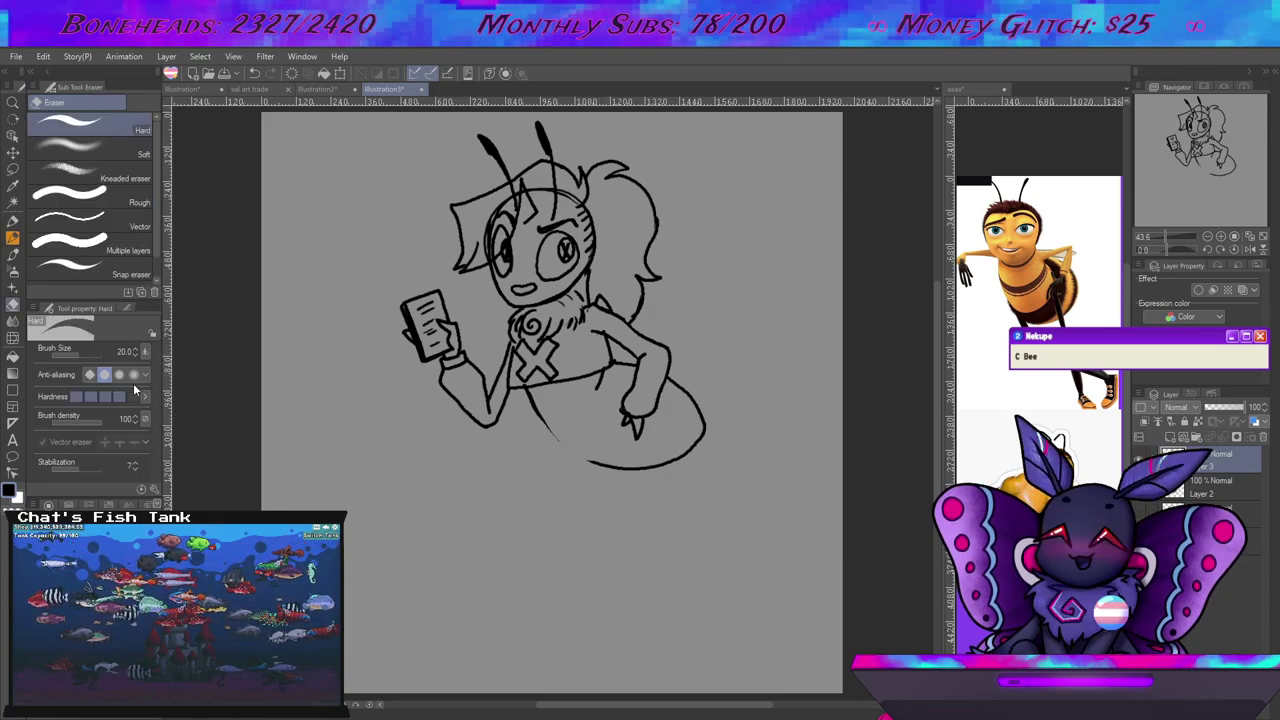
{"action": "key", "text": "p"}
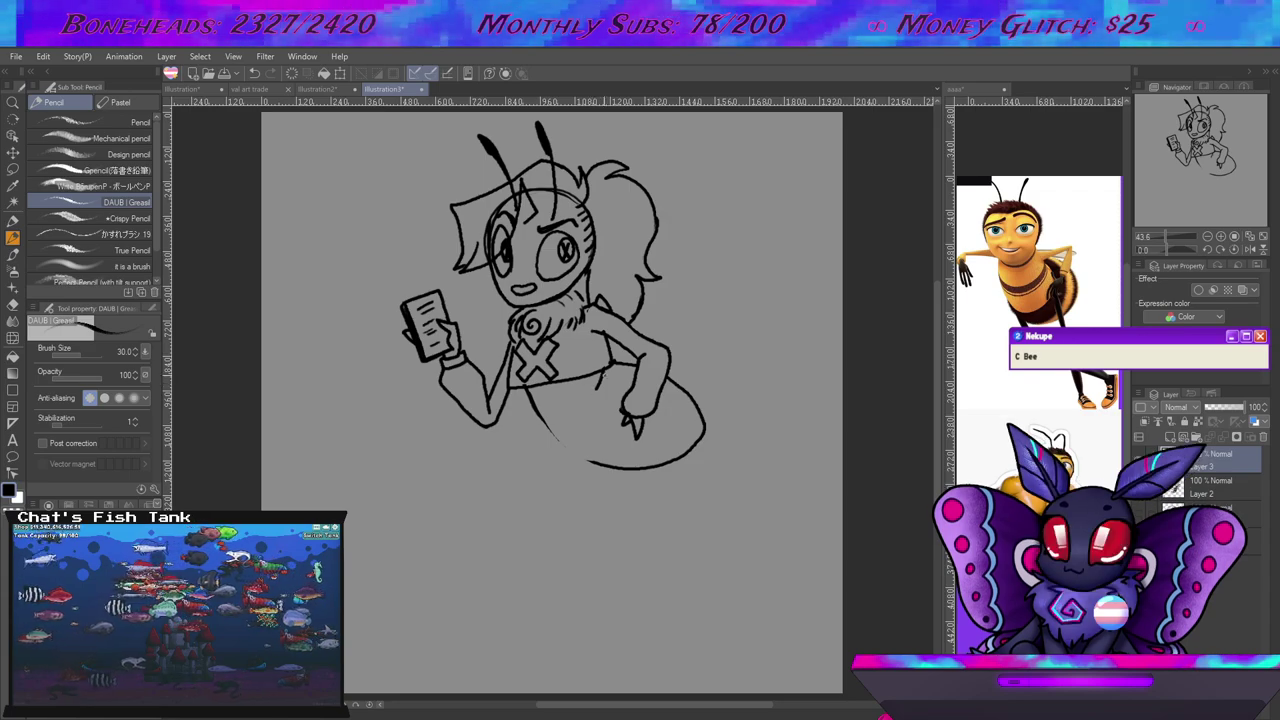
{"action": "key", "text": "e"}
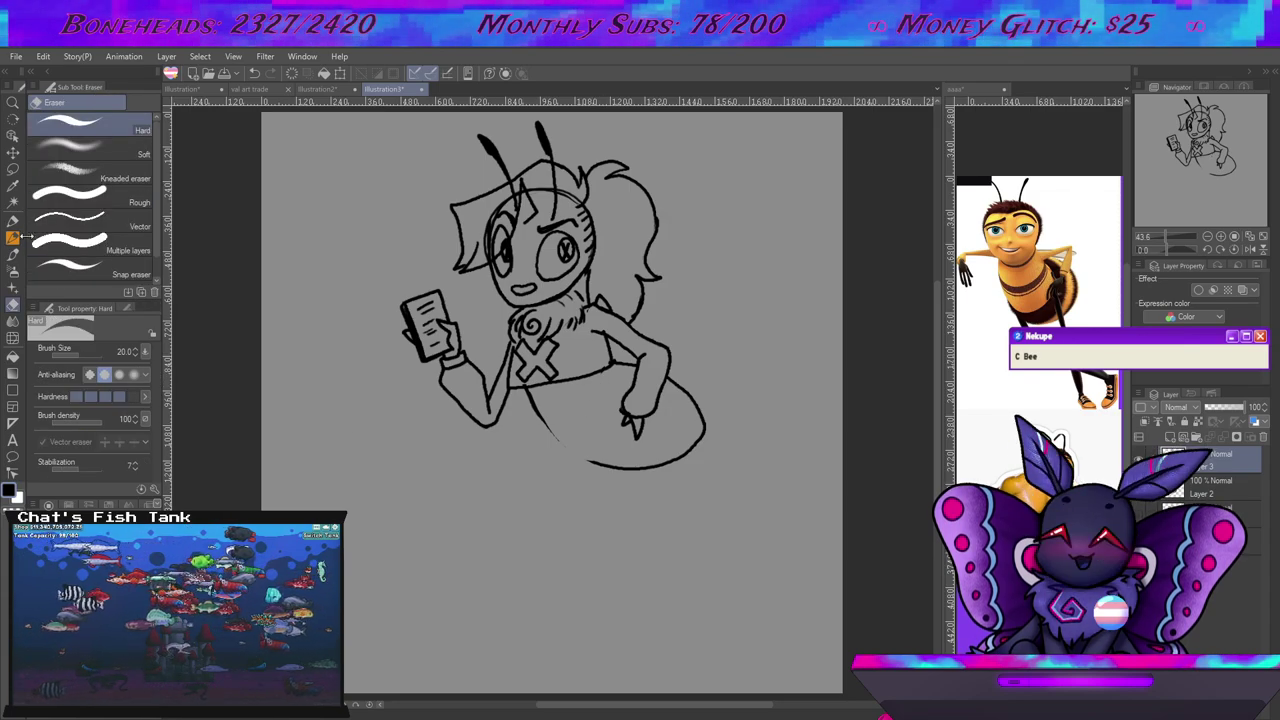
{"action": "key", "text": "p"}
{"action": "left_click_drag", "start_coordinate": [541, 416], "coordinate": [597, 386]}
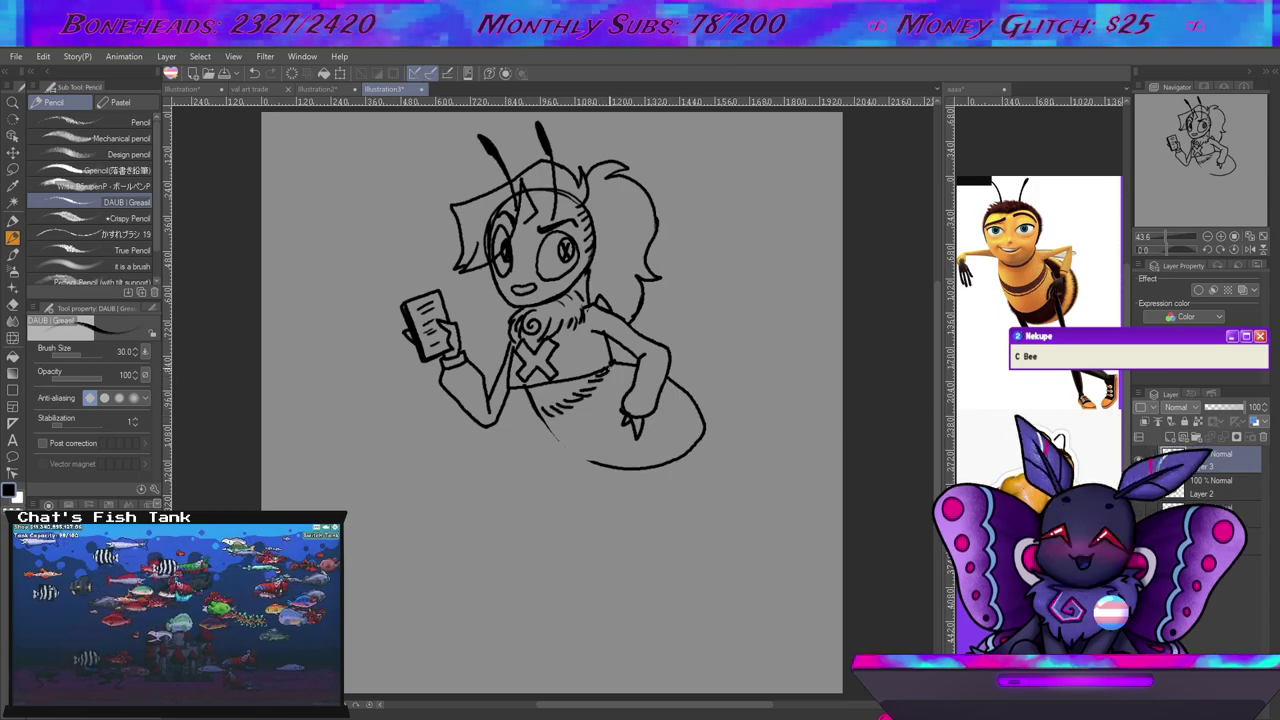
{"action": "mouse_move", "coordinate": [547, 428]}
{"action": "left_mouse_down"}
{"action": "mouse_move", "coordinate": [595, 465]}
{"action": "mouse_move", "coordinate": [627, 435]}
{"action": "left_mouse_up"}
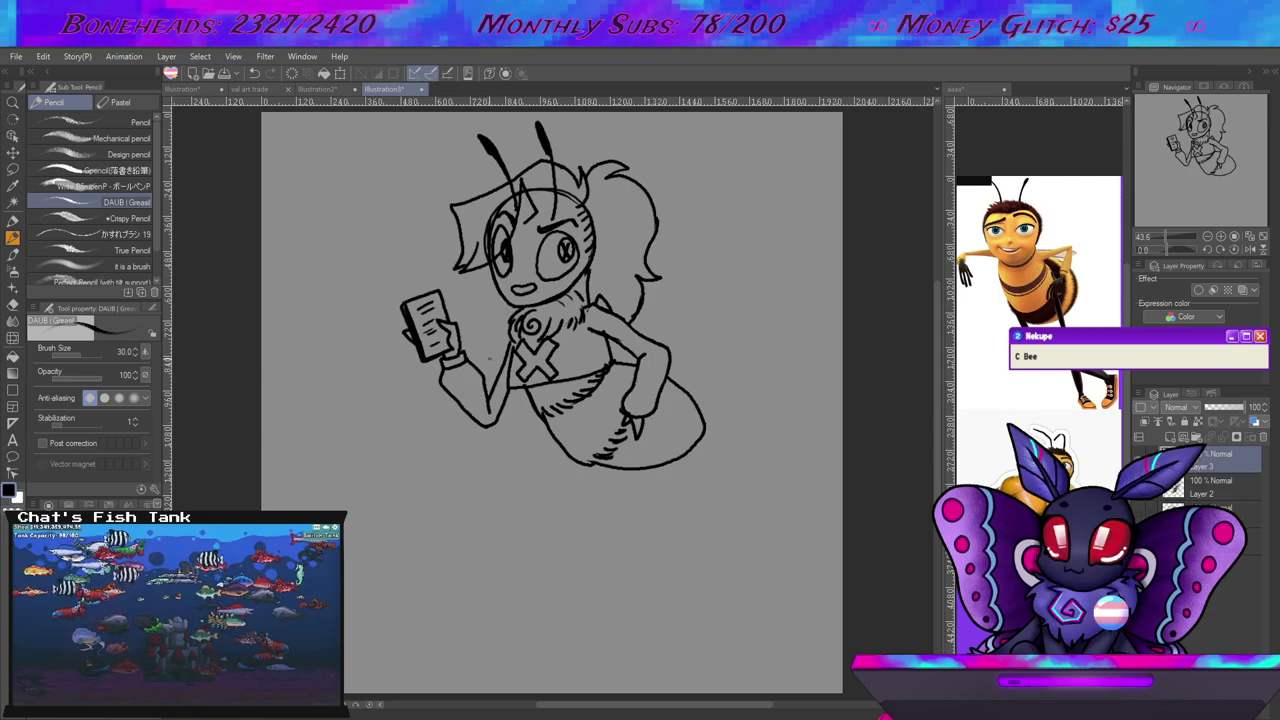
Add inner detail lines along the lowered arm, and draw a third hatched band and pointed stinger at the abdomen's tip.
{"action": "left_click_drag", "start_coordinate": [656, 356], "coordinate": [638, 410]}
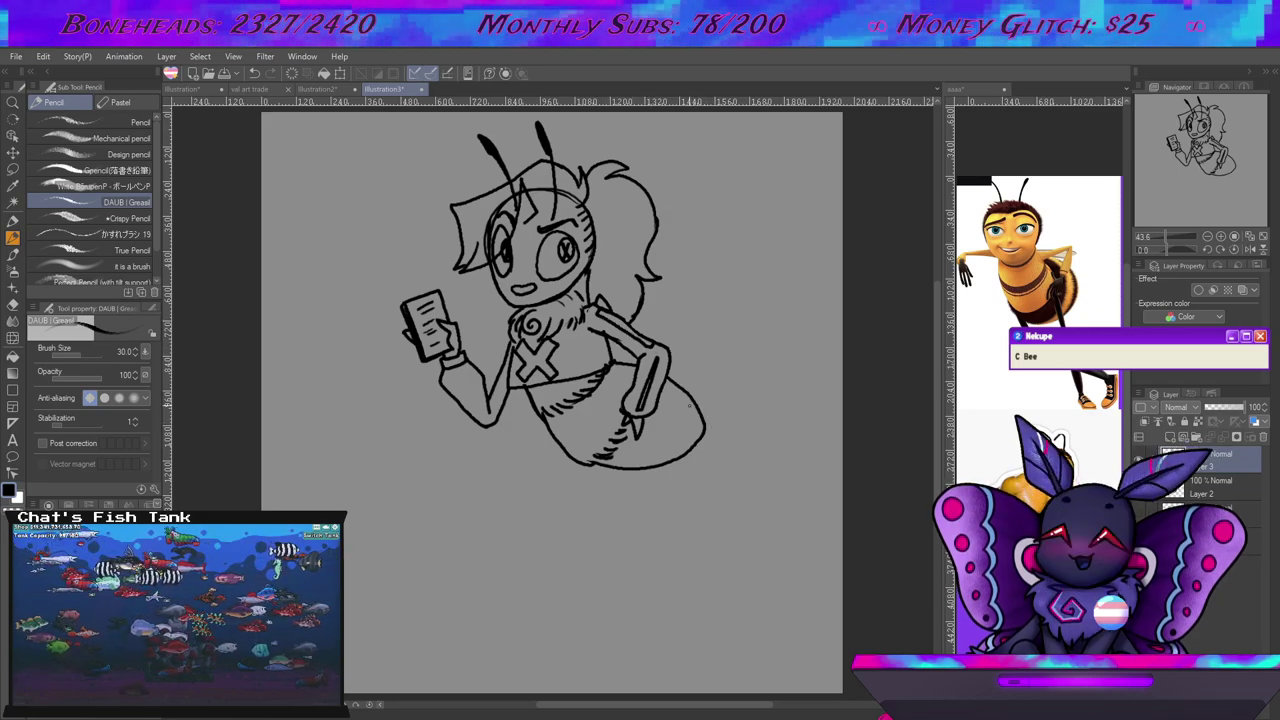
{"action": "left_click_drag", "start_coordinate": [690, 400], "coordinate": [678, 426]}
{"action": "left_click_drag", "start_coordinate": [684, 417], "coordinate": [664, 460]}
{"action": "left_click_drag", "start_coordinate": [703, 418], "coordinate": [708, 437]}
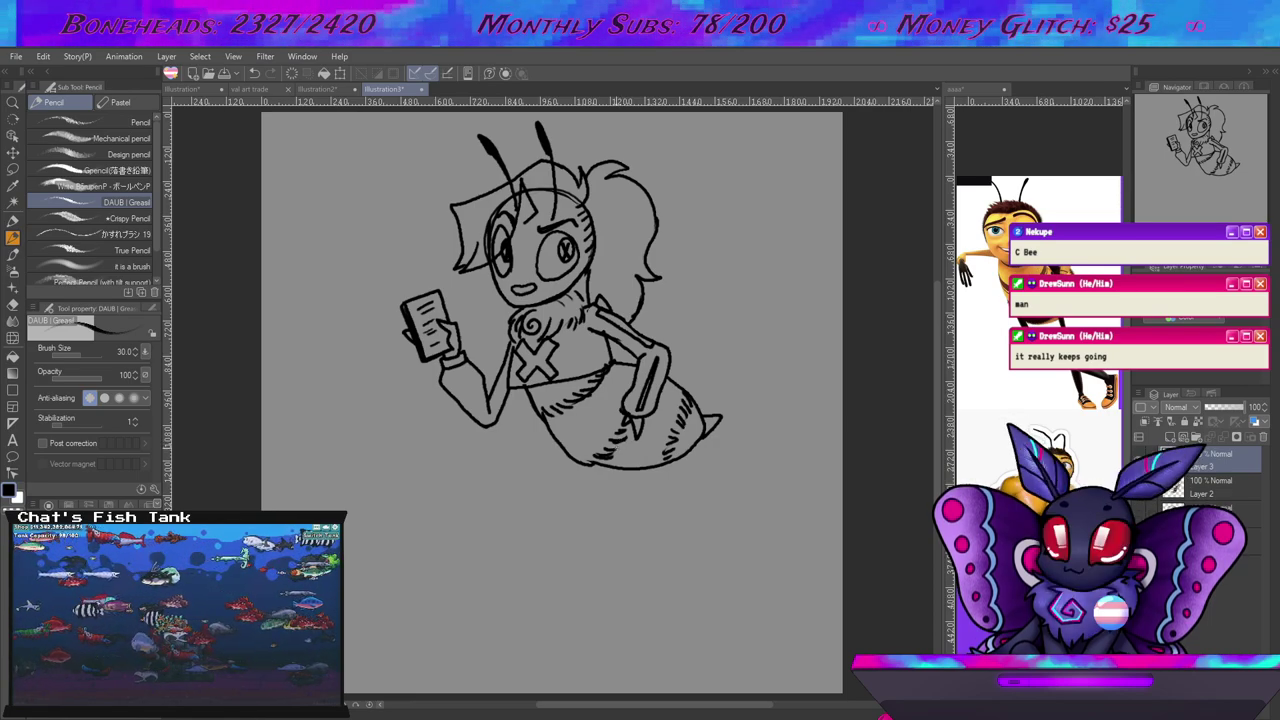
Sketch two long legs with pointed feet below the abdomen, redrawing the second leg and erasing the abdomen line crossing it.
{"action": "left_click_drag", "start_coordinate": [578, 464], "coordinate": [547, 614]}
{"action": "mouse_move", "coordinate": [592, 468]}
{"action": "left_mouse_down"}
{"action": "mouse_move", "coordinate": [570, 628]}
{"action": "mouse_move", "coordinate": [525, 638]}
{"action": "left_mouse_up"}
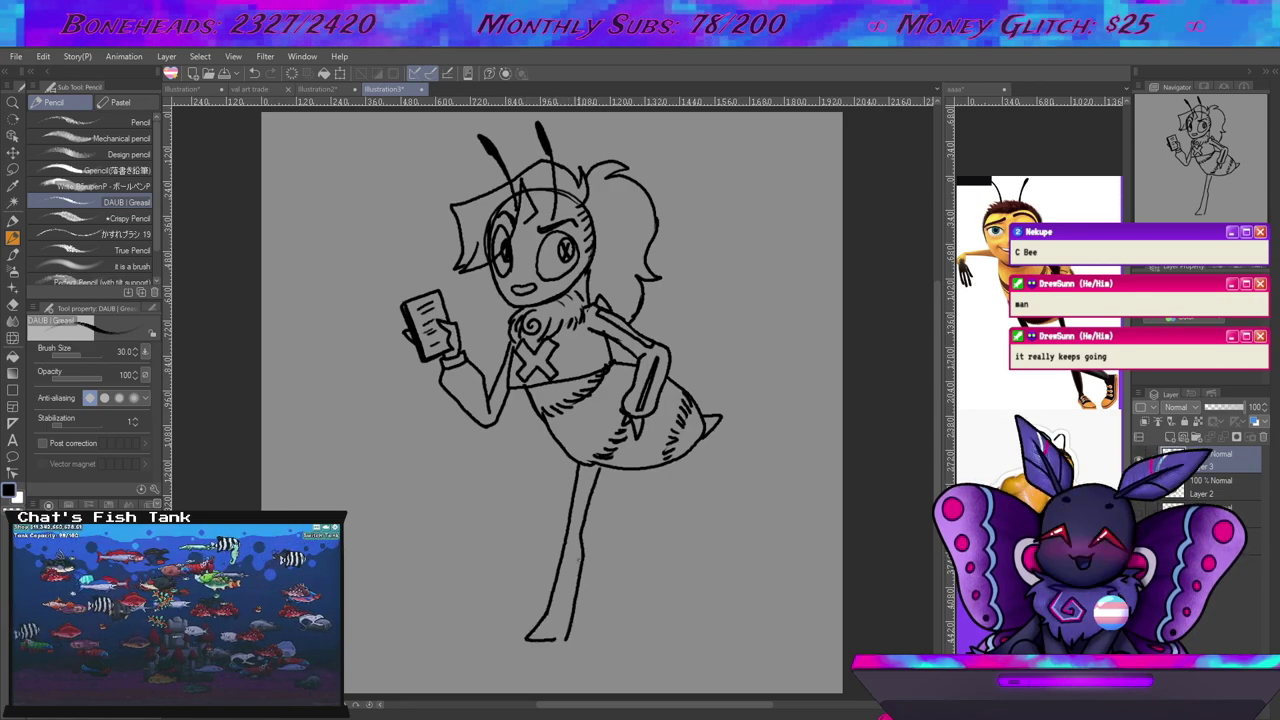
{"action": "left_click_drag", "start_coordinate": [606, 478], "coordinate": [626, 632]}
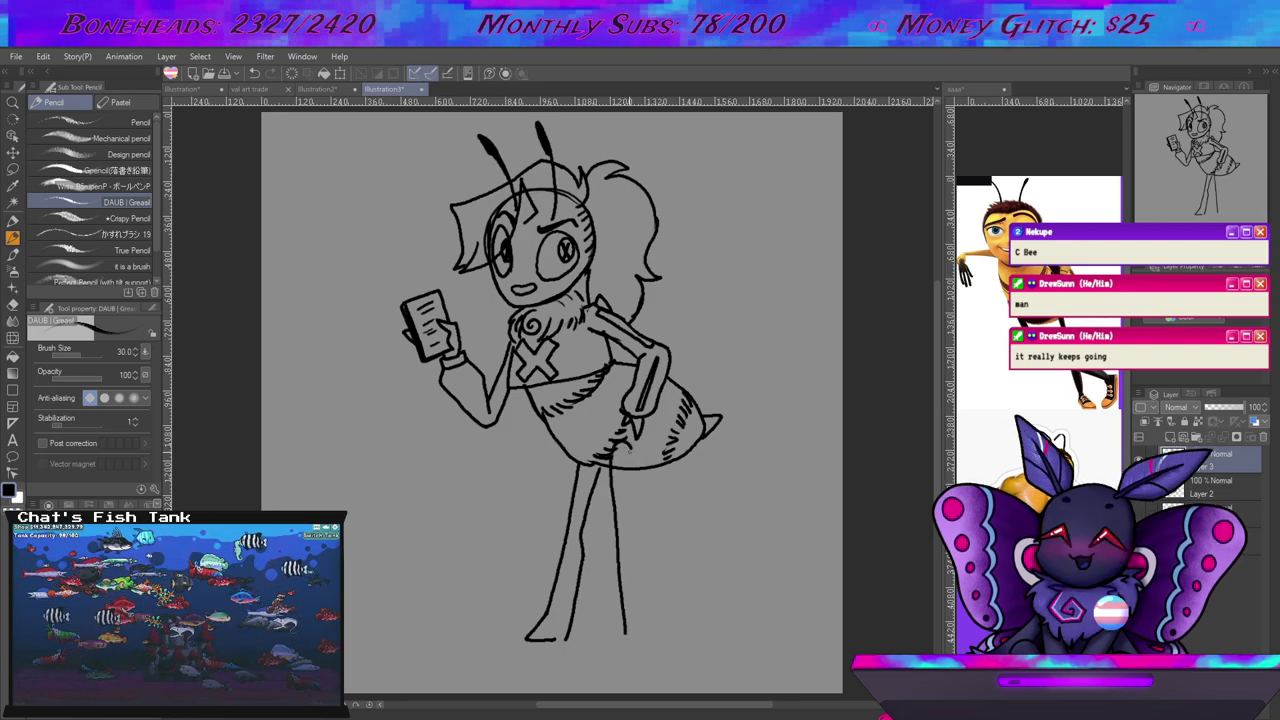
{"action": "key", "text": "e"}
{"action": "left_click_drag", "start_coordinate": [612, 502], "coordinate": [618, 569]}
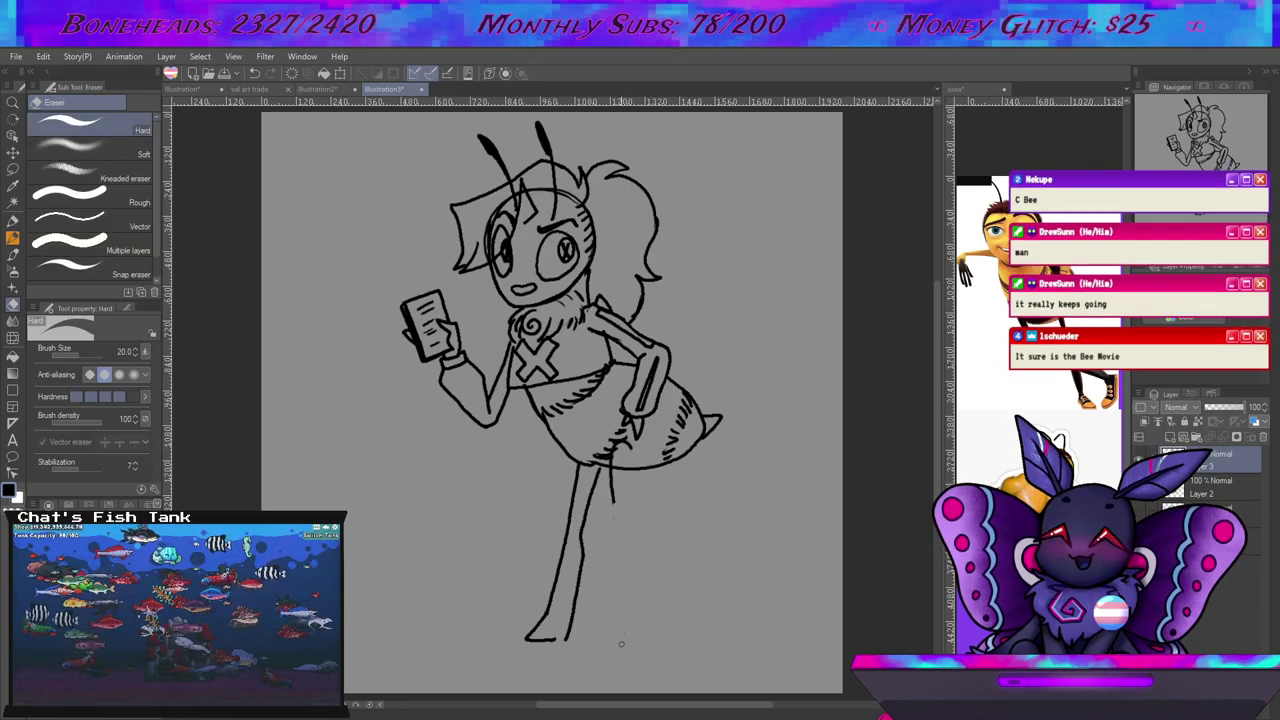
{"action": "key", "text": "p"}
{"action": "mouse_move", "coordinate": [631, 448]}
{"action": "left_mouse_down"}
{"action": "mouse_move", "coordinate": [629, 630]}
{"action": "mouse_move", "coordinate": [643, 668]}
{"action": "left_mouse_up"}
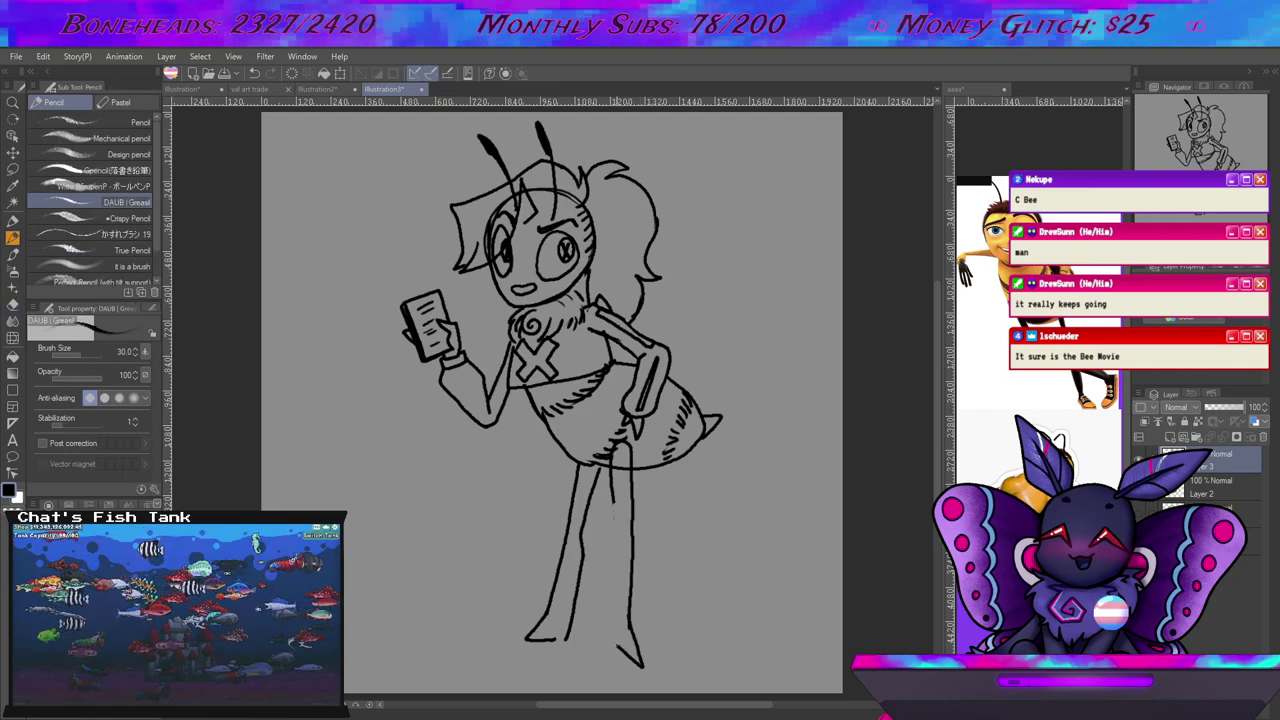
{"action": "left_click_drag", "start_coordinate": [613, 542], "coordinate": [611, 620]}
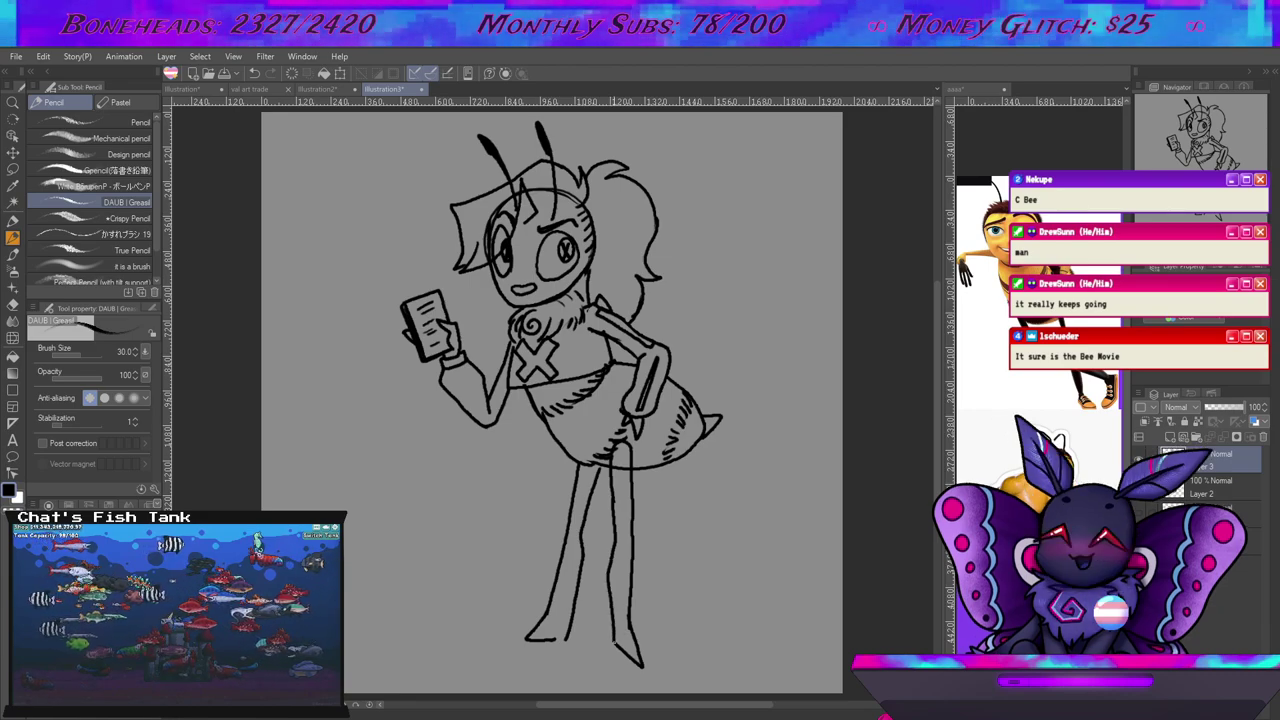
{"action": "key", "text": "e"}
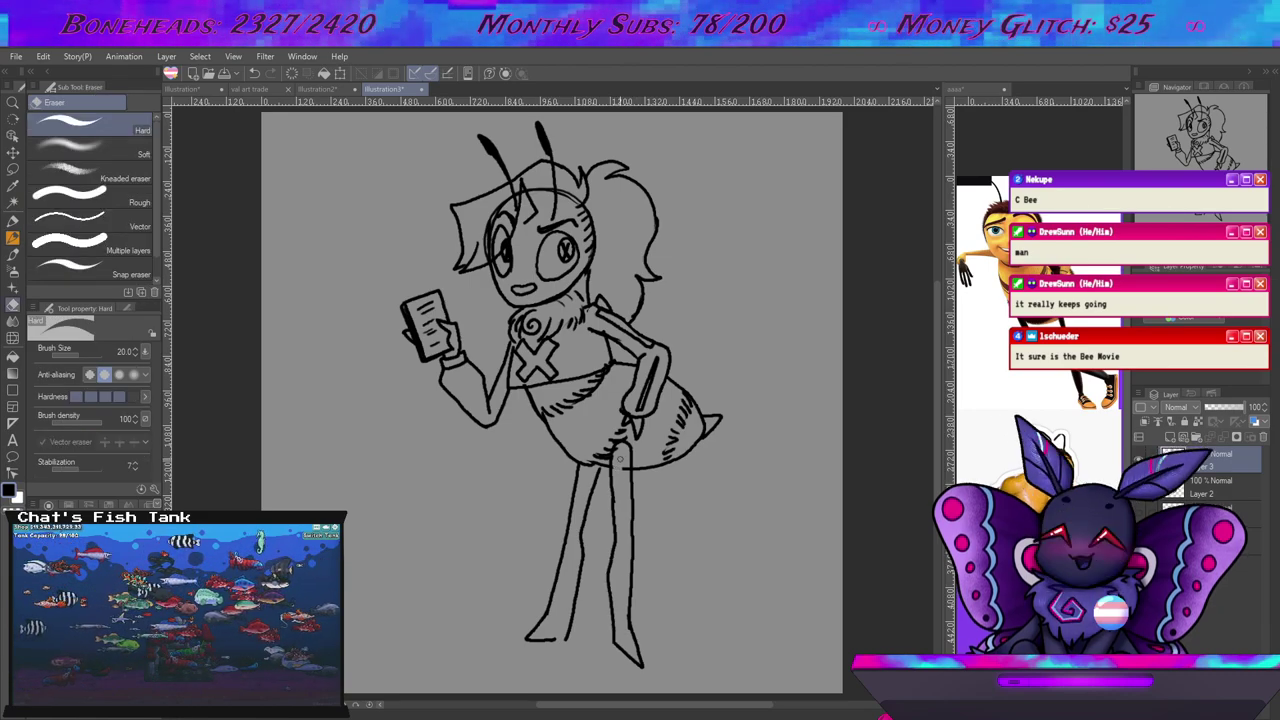
{"action": "key", "text": "p"}
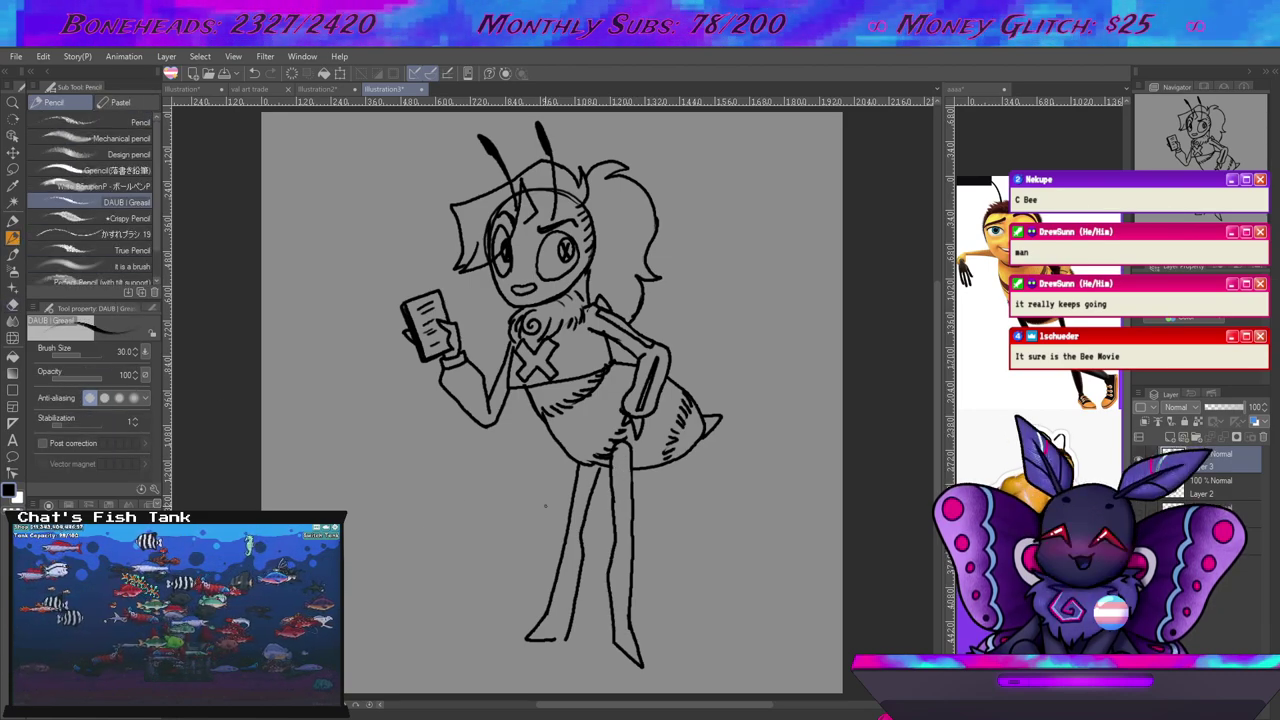
Fill the leg under the lowered hand solid black down to its pointed foot and trim its edge.
{"action": "left_click_drag", "start_coordinate": [623, 446], "coordinate": [611, 585]}
{"action": "left_click_drag", "start_coordinate": [629, 542], "coordinate": [613, 640]}
{"action": "left_click_drag", "start_coordinate": [628, 606], "coordinate": [612, 655]}
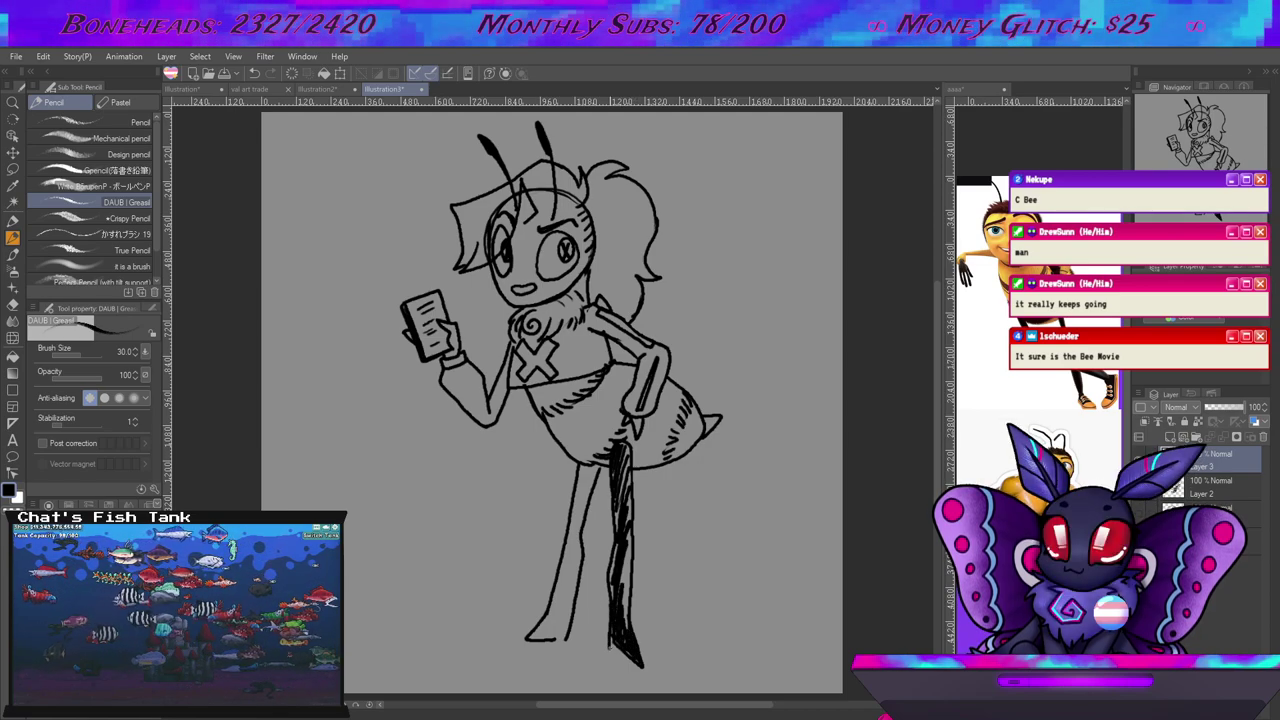
{"action": "left_click_drag", "start_coordinate": [618, 648], "coordinate": [640, 670]}
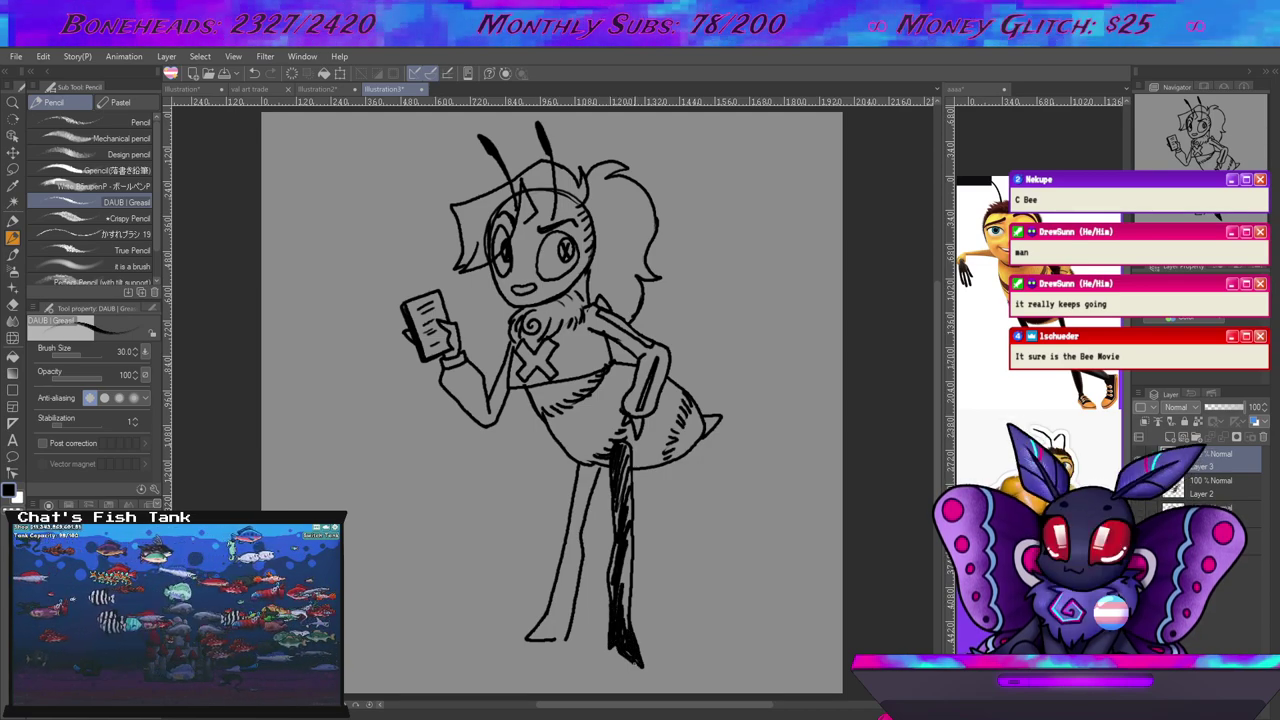
{"action": "mouse_move", "coordinate": [630, 558]}
{"action": "left_mouse_down"}
{"action": "mouse_move", "coordinate": [625, 610]}
{"action": "mouse_move", "coordinate": [627, 594]}
{"action": "left_mouse_up"}
{"action": "left_click_drag", "start_coordinate": [618, 509], "coordinate": [614, 527]}
{"action": "left_click_drag", "start_coordinate": [622, 462], "coordinate": [633, 610]}
{"action": "key", "text": "e"}
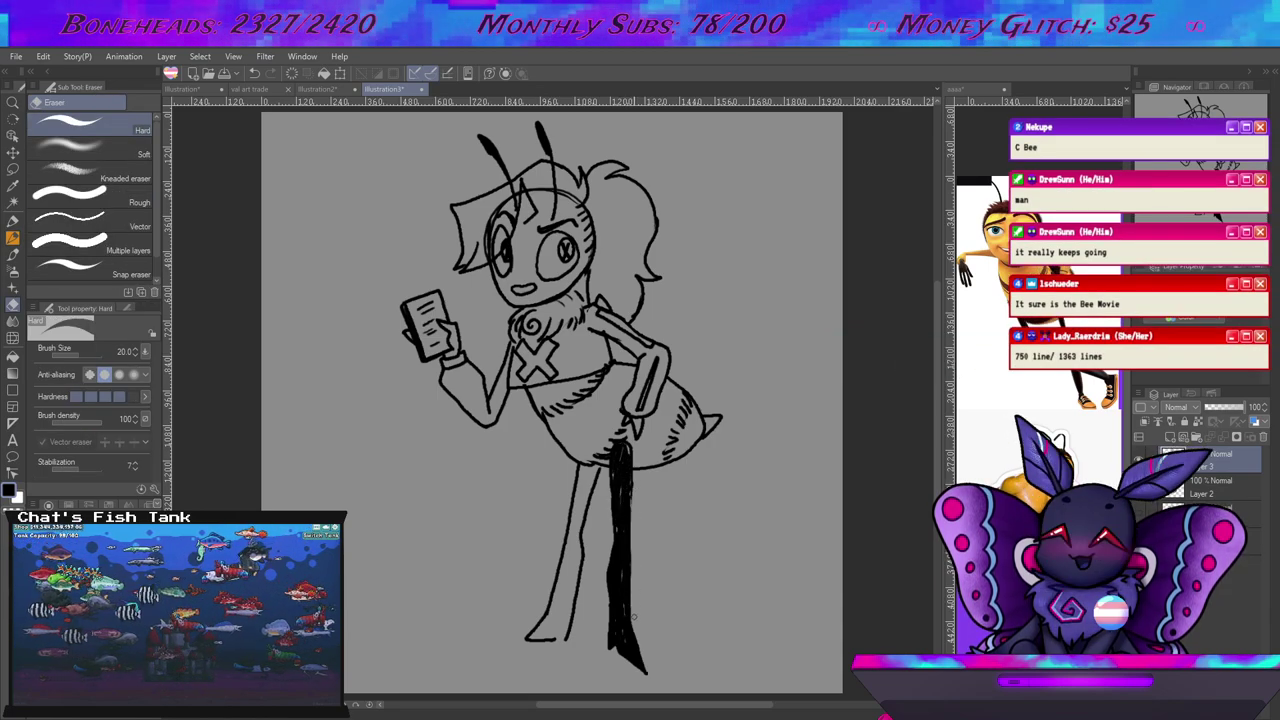
{"action": "left_click_drag", "start_coordinate": [632, 472], "coordinate": [632, 504]}
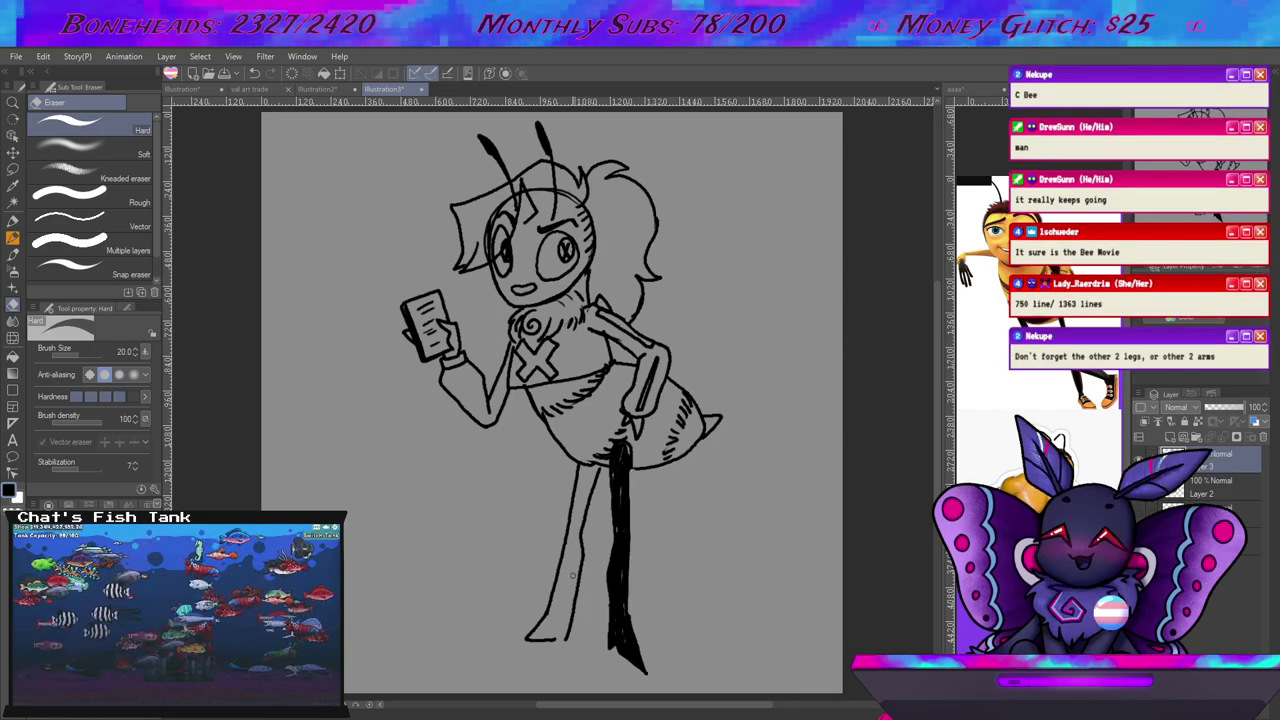
Fill the other leg solid black from its foot up to the abdomen.
{"action": "key", "text": "p"}
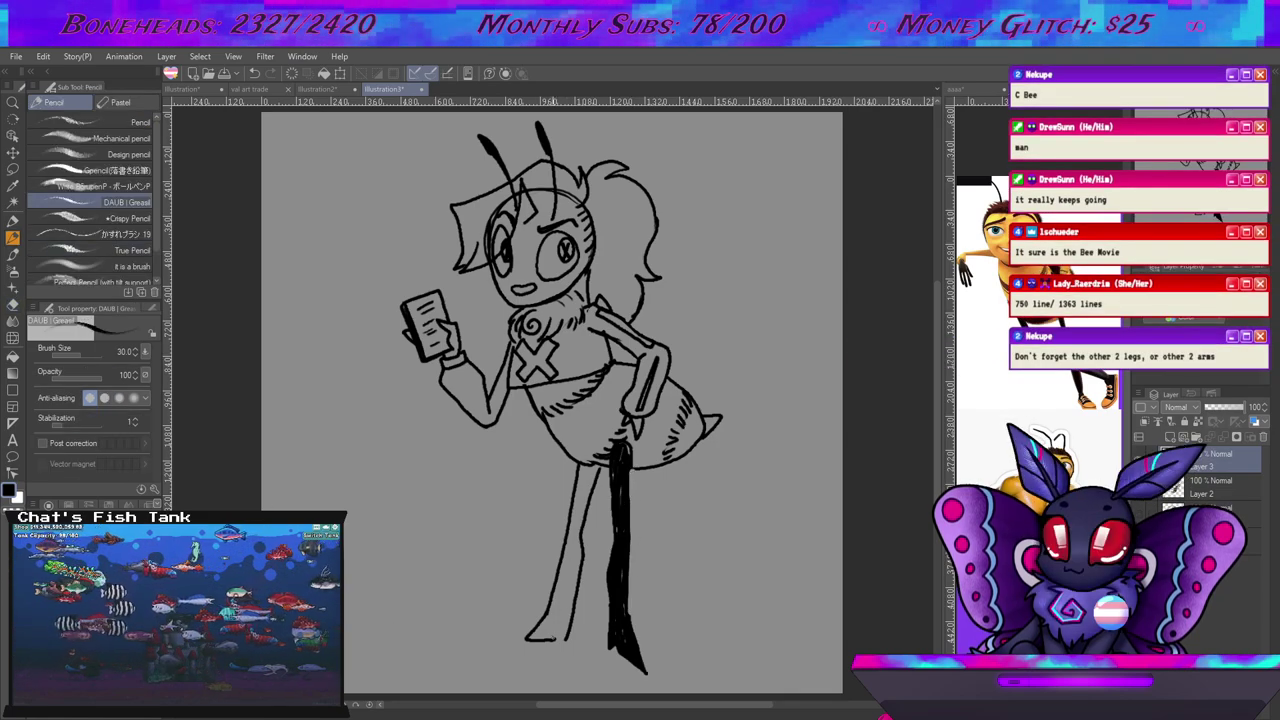
{"action": "mouse_move", "coordinate": [566, 630]}
{"action": "left_mouse_down"}
{"action": "mouse_move", "coordinate": [518, 644]}
{"action": "mouse_move", "coordinate": [548, 628]}
{"action": "left_mouse_up"}
{"action": "left_click_drag", "start_coordinate": [560, 598], "coordinate": [546, 624]}
{"action": "left_click_drag", "start_coordinate": [566, 566], "coordinate": [552, 604]}
{"action": "left_click_drag", "start_coordinate": [567, 562], "coordinate": [563, 614]}
{"action": "left_click_drag", "start_coordinate": [576, 564], "coordinate": [568, 599]}
{"action": "mouse_move", "coordinate": [581, 549]}
{"action": "left_mouse_down"}
{"action": "mouse_move", "coordinate": [577, 577]}
{"action": "mouse_move", "coordinate": [565, 567]}
{"action": "mouse_move", "coordinate": [563, 581]}
{"action": "left_mouse_up"}
{"action": "left_click_drag", "start_coordinate": [583, 511], "coordinate": [573, 535]}
{"action": "left_click_drag", "start_coordinate": [579, 509], "coordinate": [569, 545]}
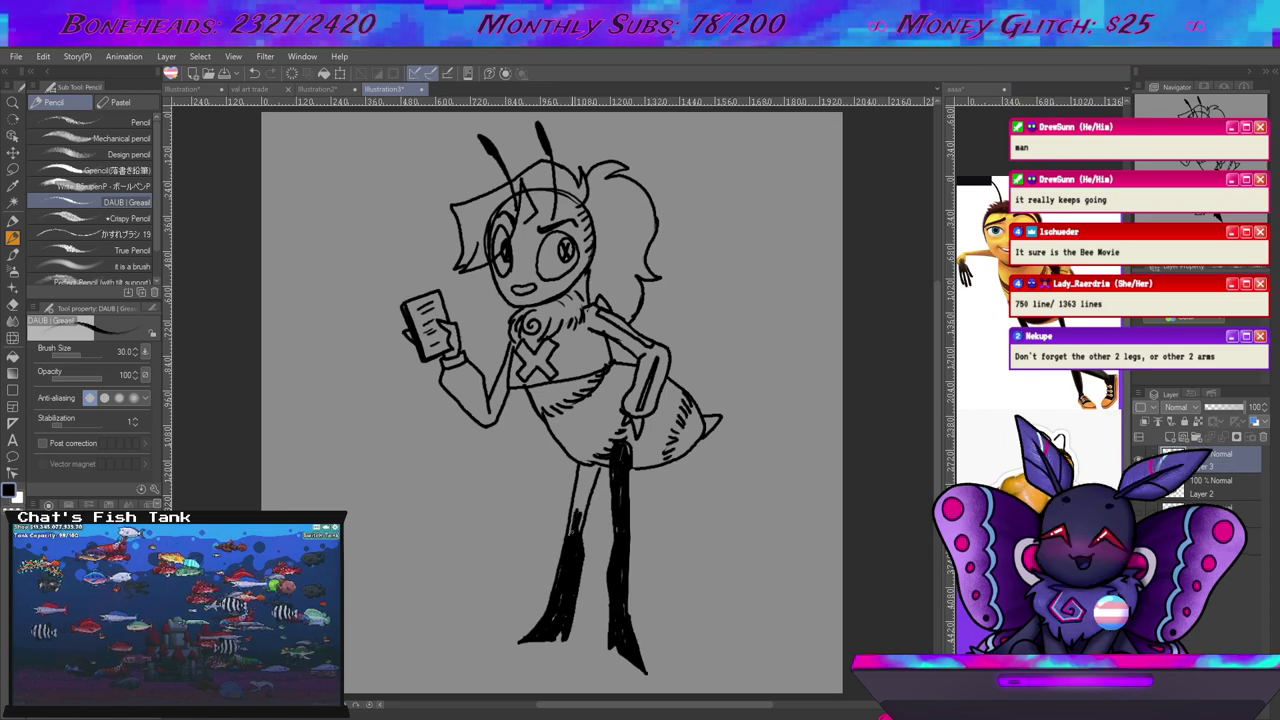
{"action": "left_click_drag", "start_coordinate": [595, 468], "coordinate": [579, 519]}
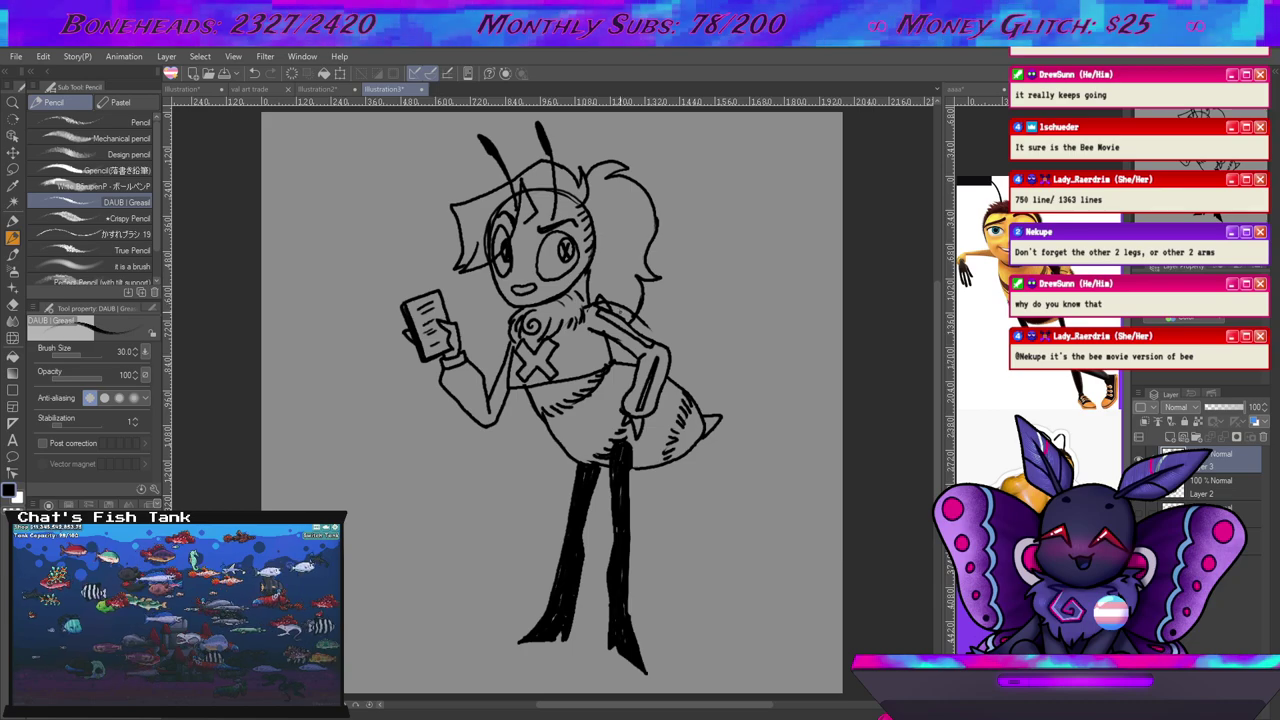
Draw a rounded wing behind the shoulder with vein lines inside and tidy its overlap with the arm.
{"action": "mouse_move", "coordinate": [600, 306]}
{"action": "left_mouse_down"}
{"action": "mouse_move", "coordinate": [683, 322]}
{"action": "mouse_move", "coordinate": [709, 376]}
{"action": "mouse_move", "coordinate": [668, 380]}
{"action": "left_mouse_up"}
{"action": "left_click_drag", "start_coordinate": [616, 313], "coordinate": [706, 336]}
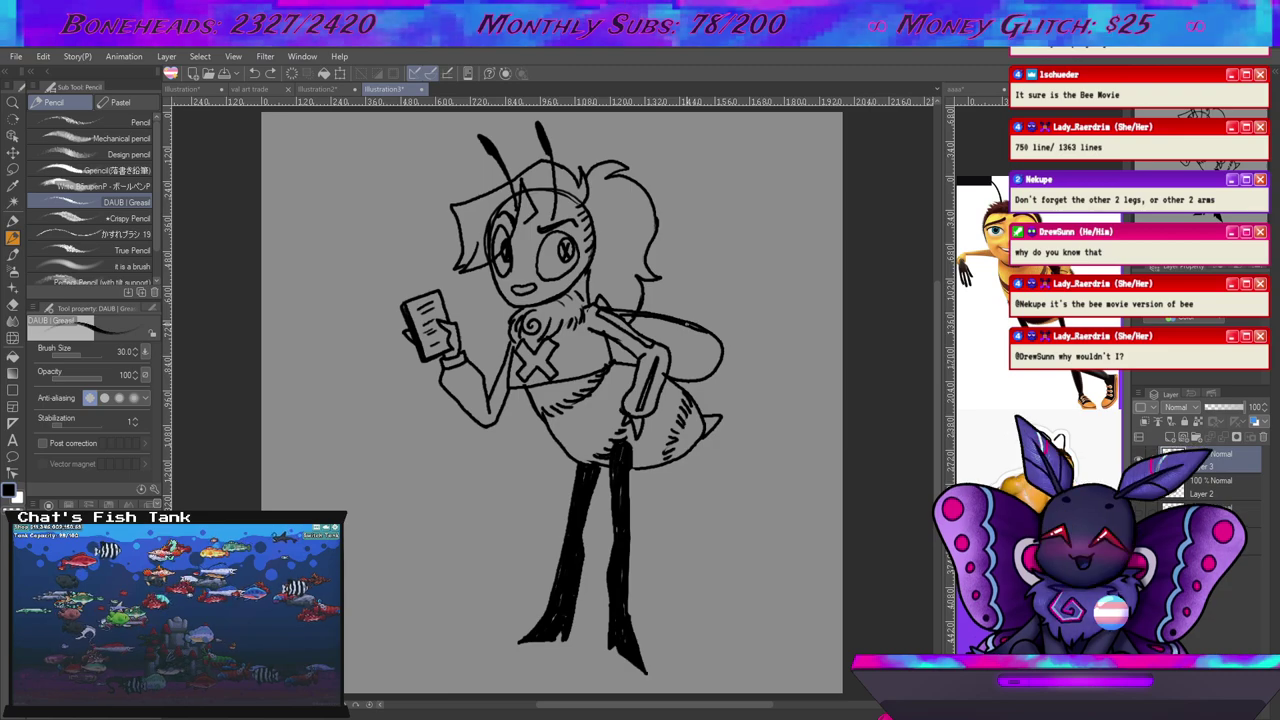
{"action": "left_click_drag", "start_coordinate": [688, 334], "coordinate": [680, 368]}
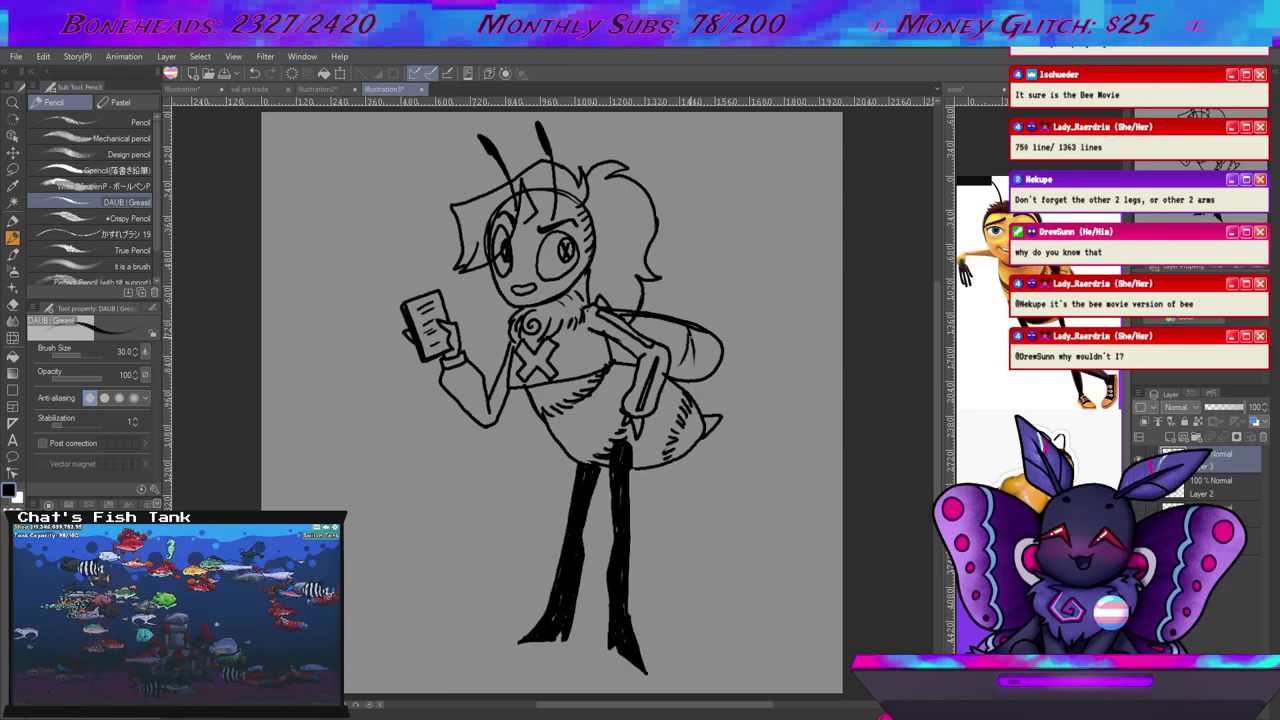
{"action": "mouse_move", "coordinate": [626, 320]}
{"action": "left_mouse_down"}
{"action": "mouse_move", "coordinate": [684, 349]}
{"action": "mouse_move", "coordinate": [682, 331]}
{"action": "mouse_move", "coordinate": [706, 355]}
{"action": "mouse_move", "coordinate": [680, 372]}
{"action": "left_mouse_up"}
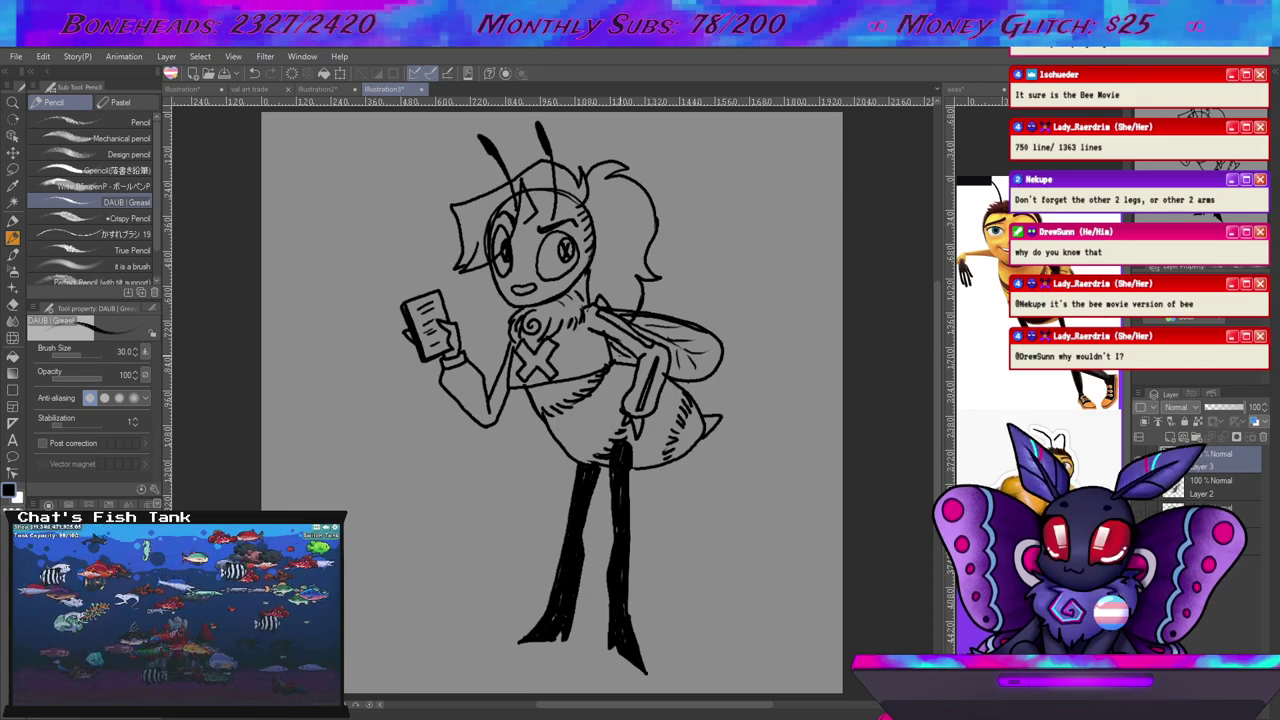
{"action": "key", "text": "e"}
{"action": "key", "text": "p"}
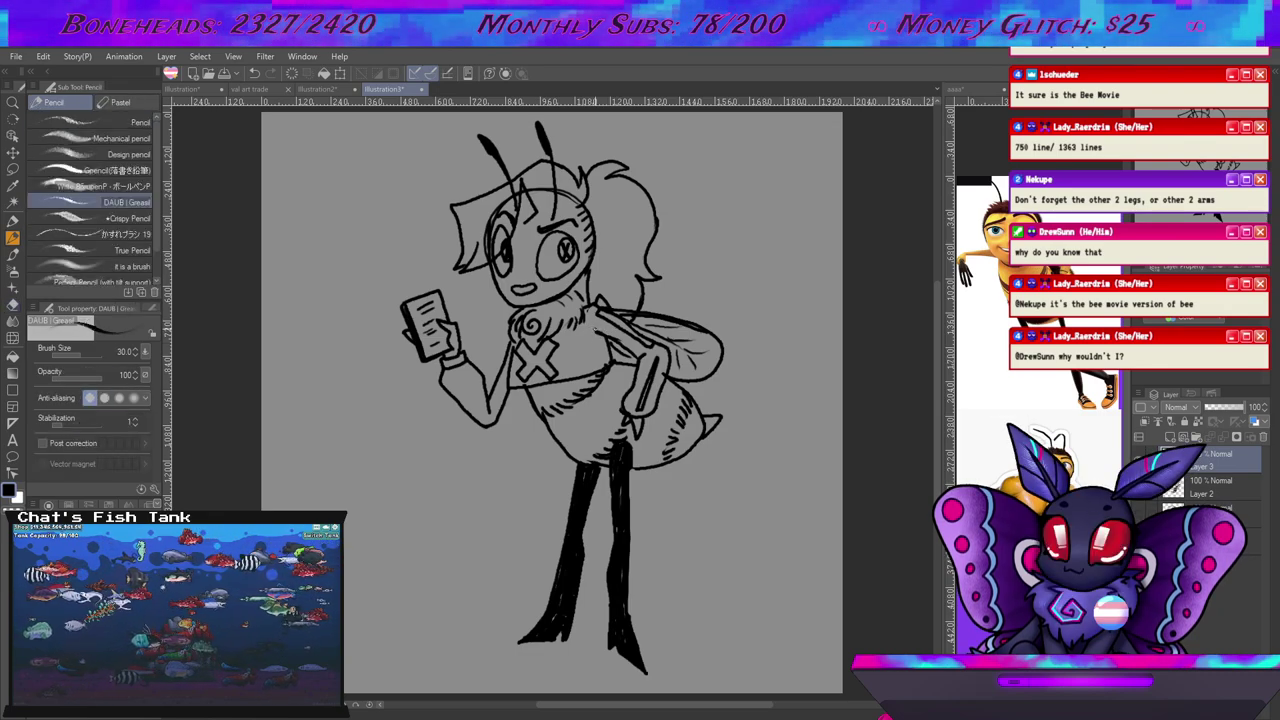
Handwrite "CBee 4real" beside the bee's head, above the held page.
{"action": "mouse_move", "coordinate": [370, 222]}
{"action": "left_mouse_down"}
{"action": "mouse_move", "coordinate": [403, 240]}
{"action": "mouse_move", "coordinate": [438, 231]}
{"action": "left_mouse_up"}
{"action": "mouse_move", "coordinate": [341, 285]}
{"action": "left_mouse_down"}
{"action": "mouse_move", "coordinate": [351, 309]}
{"action": "mouse_move", "coordinate": [407, 284]}
{"action": "left_mouse_up"}
{"action": "left_click_drag", "start_coordinate": [411, 258], "coordinate": [412, 283]}
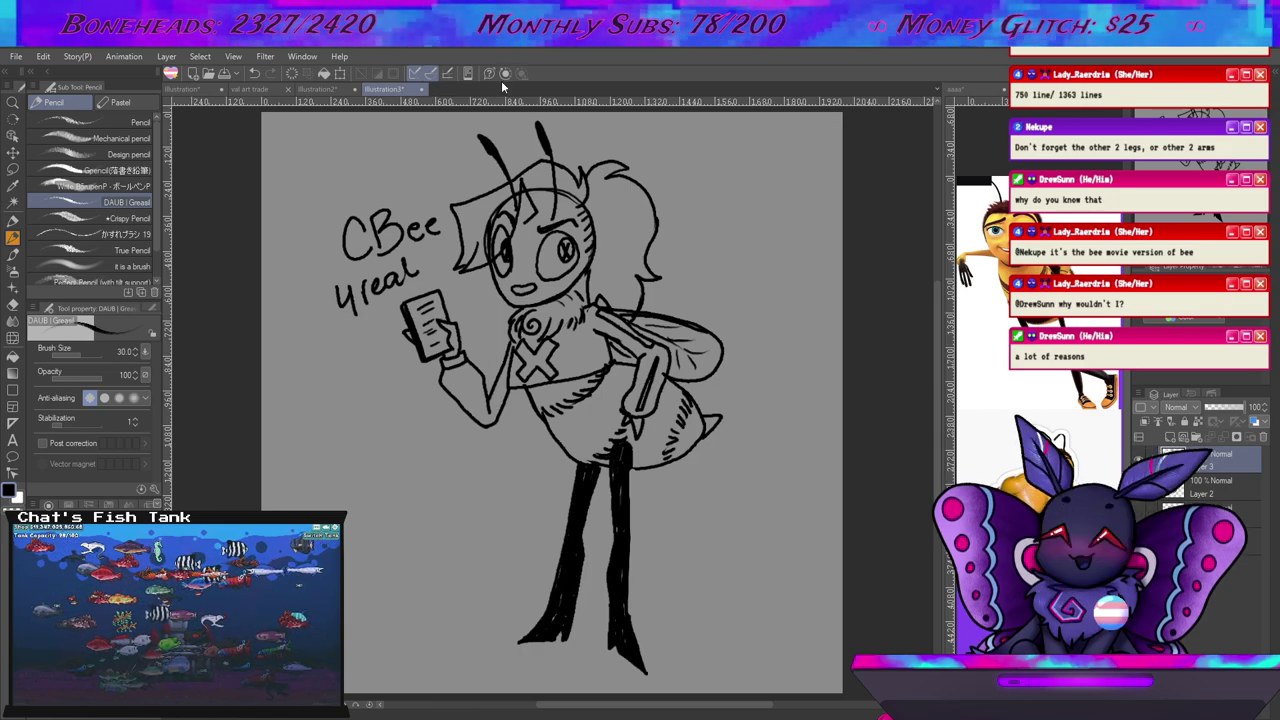
Erase the head construction lines showing through the bangs and hairline, and redraw the hair strands over the forehead.
{"action": "key", "text": "e"}
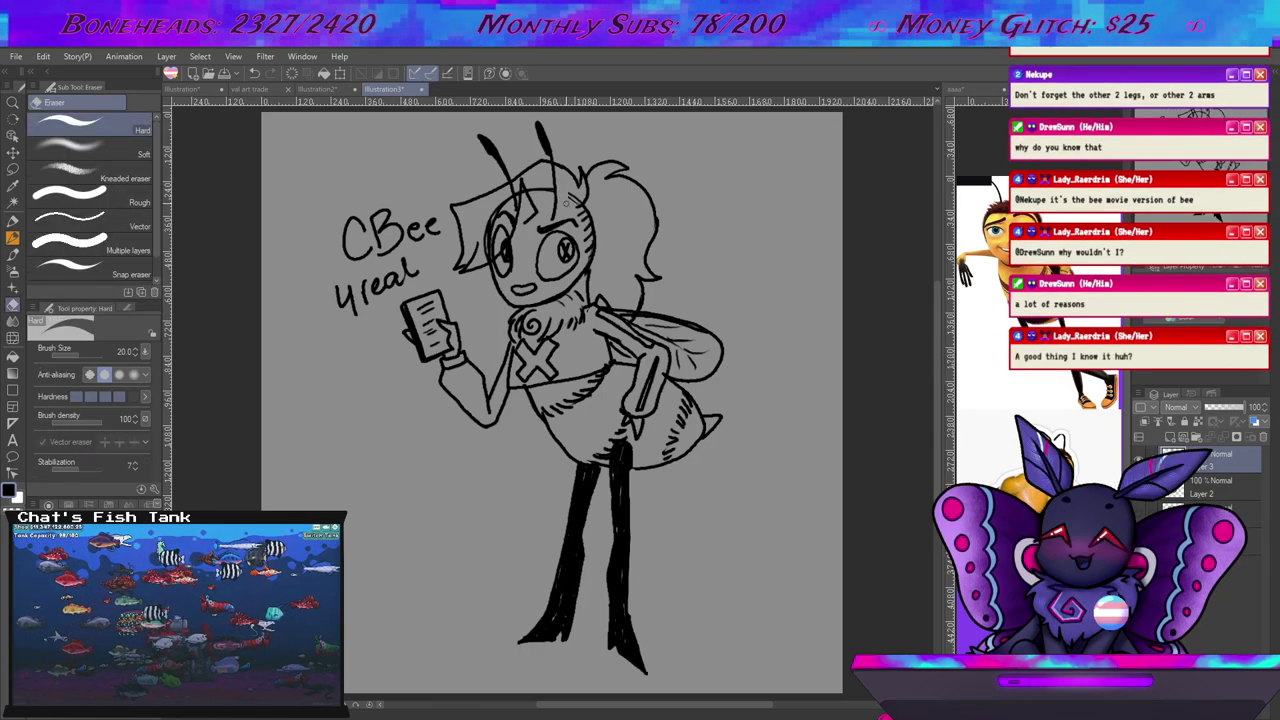
{"action": "key", "text": "p"}
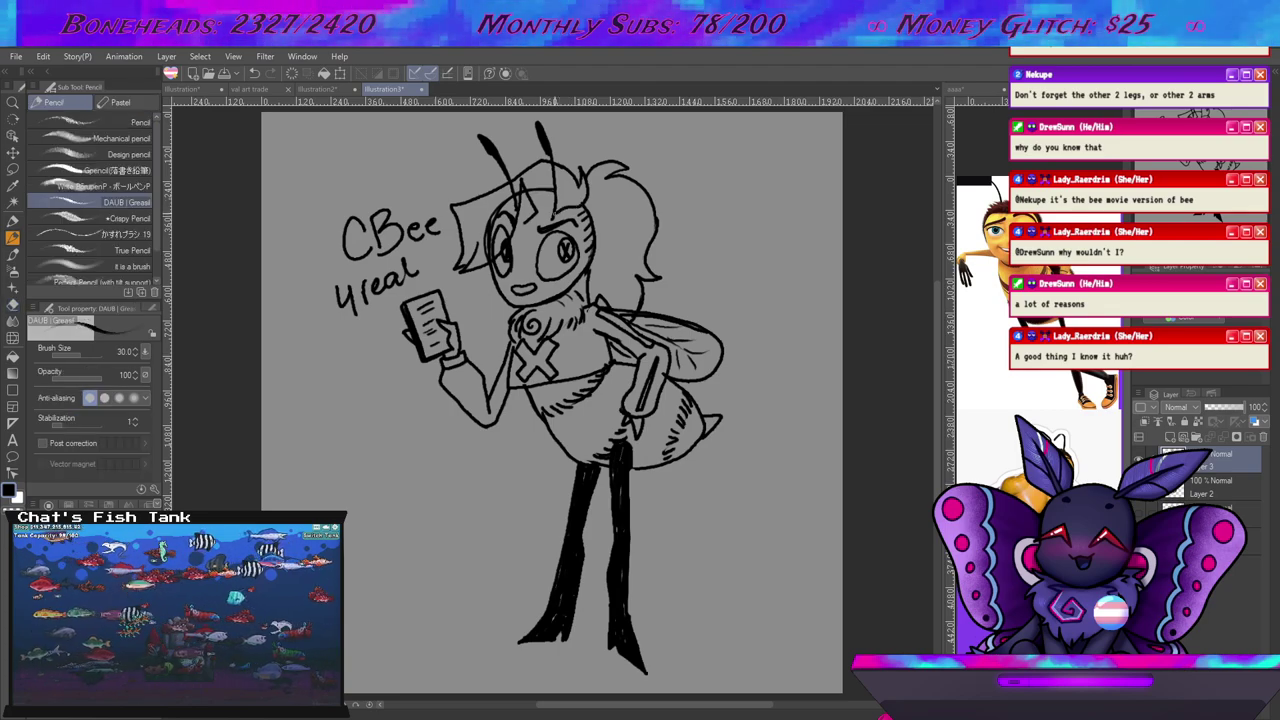
{"action": "key", "text": "e"}
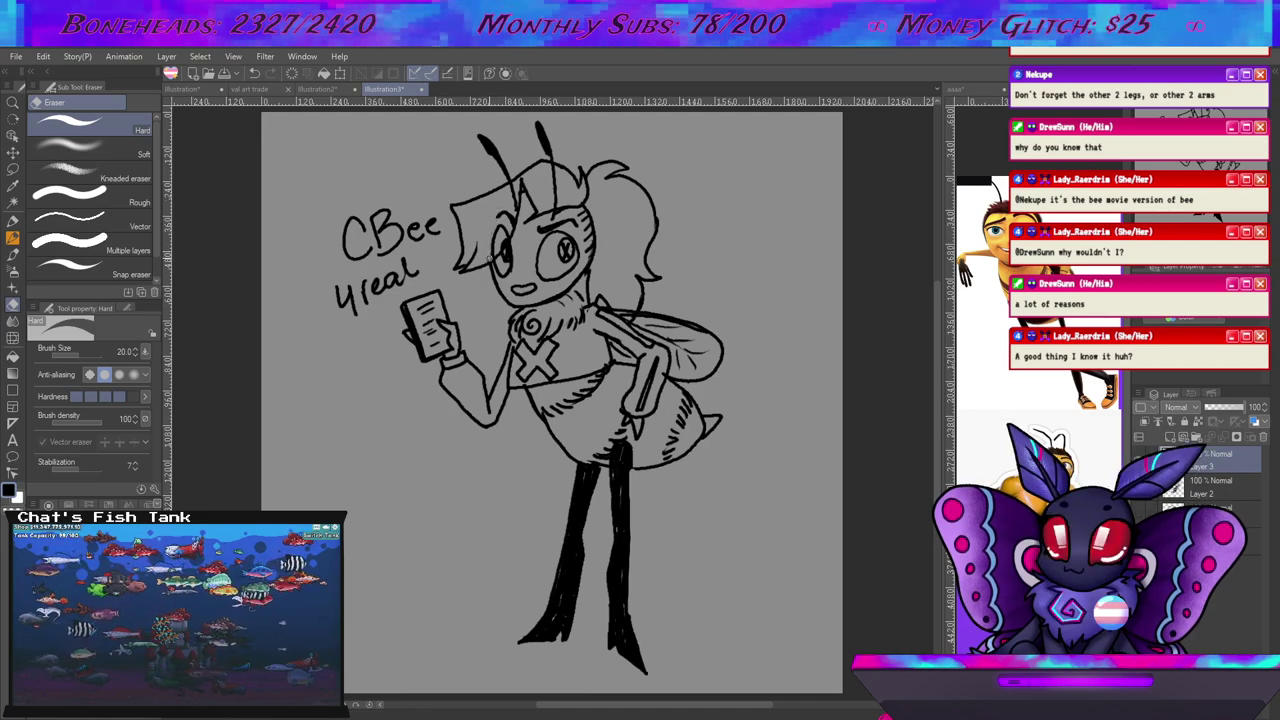
{"action": "key", "text": "p"}
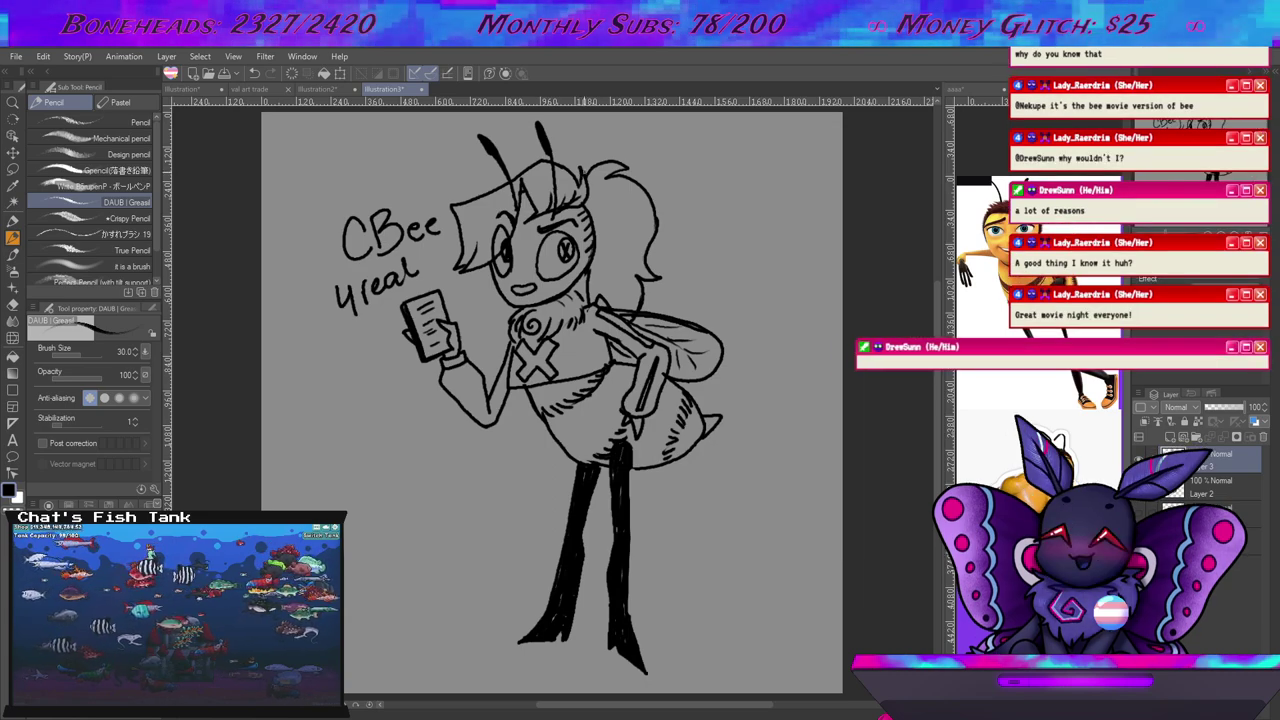
{"action": "key", "text": "e"}
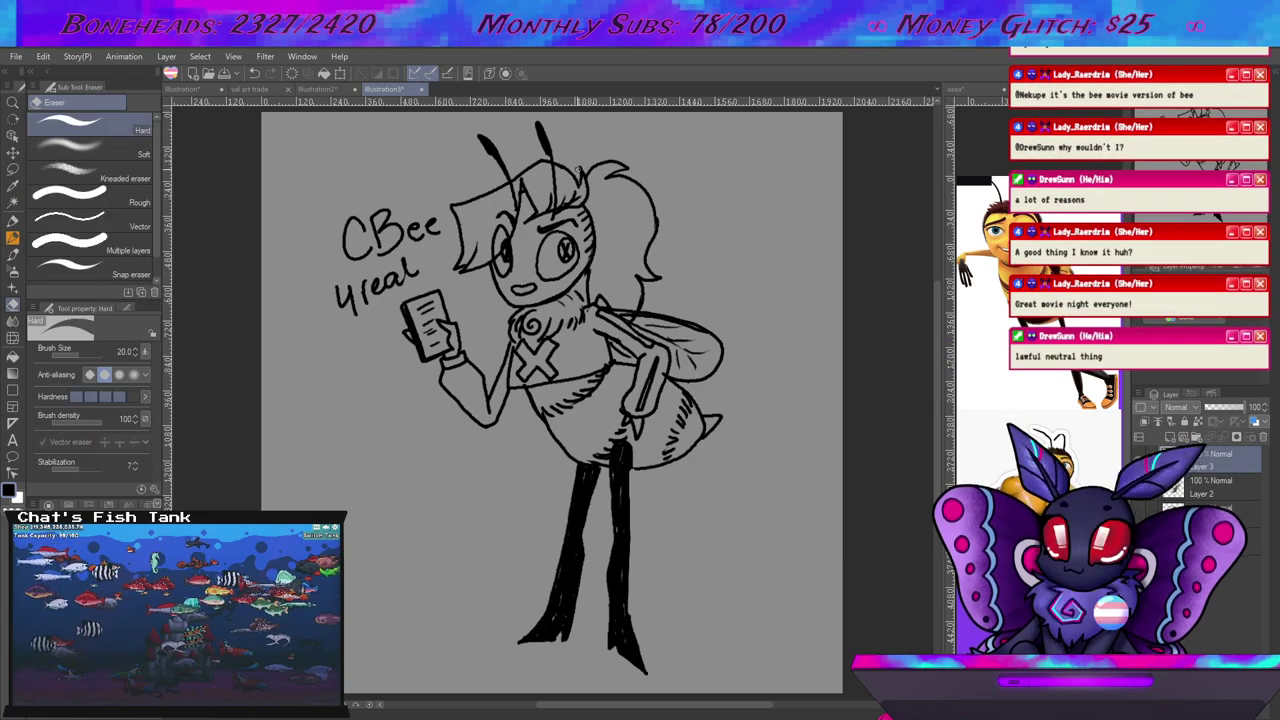
{"action": "key", "text": "p"}
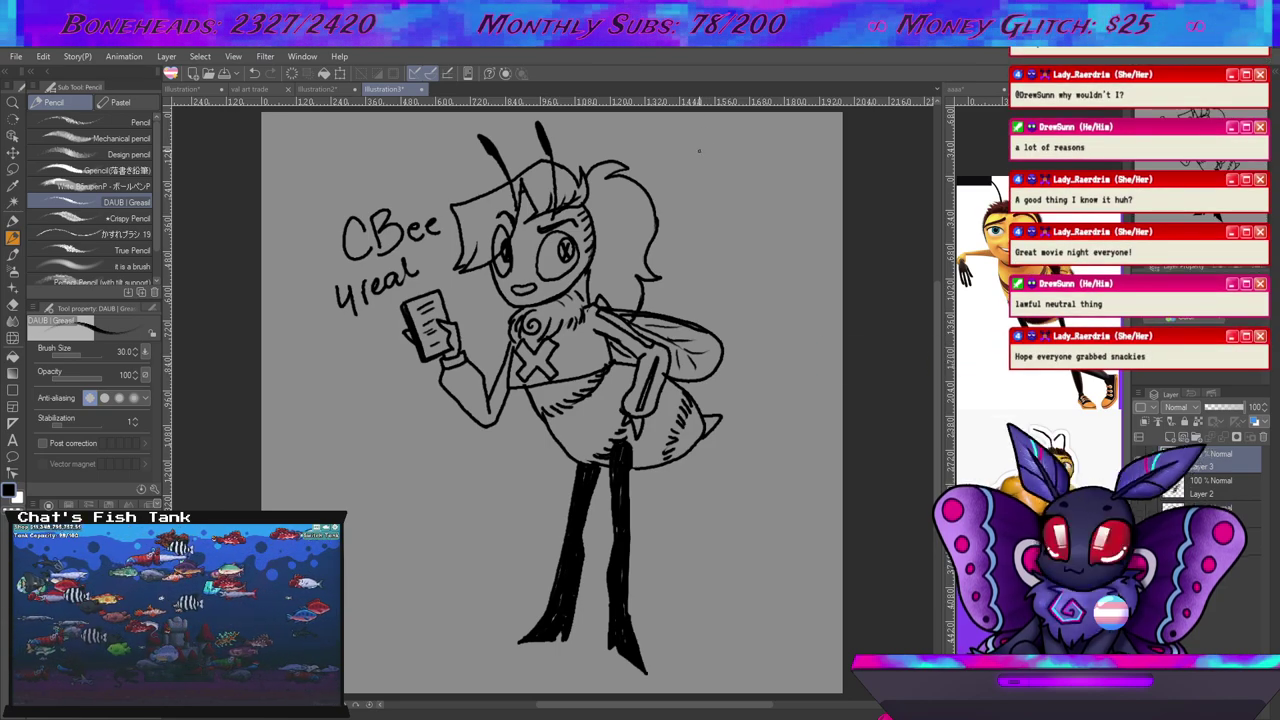
Handwrite "1 art Done" in the empty area beside the ponytail and draw a small smiley below it.
{"action": "mouse_move", "coordinate": [704, 149]}
{"action": "left_mouse_down"}
{"action": "mouse_move", "coordinate": [716, 174]}
{"action": "mouse_move", "coordinate": [733, 159]}
{"action": "mouse_move", "coordinate": [740, 170]}
{"action": "left_mouse_up"}
{"action": "mouse_move", "coordinate": [744, 170]}
{"action": "left_mouse_down"}
{"action": "mouse_move", "coordinate": [759, 141]}
{"action": "mouse_move", "coordinate": [759, 172]}
{"action": "left_mouse_up"}
{"action": "left_click_drag", "start_coordinate": [752, 157], "coordinate": [764, 155]}
{"action": "left_click_drag", "start_coordinate": [706, 202], "coordinate": [707, 218]}
{"action": "mouse_move", "coordinate": [705, 190]}
{"action": "left_mouse_down"}
{"action": "mouse_move", "coordinate": [708, 217]}
{"action": "mouse_move", "coordinate": [727, 204]}
{"action": "mouse_move", "coordinate": [750, 216]}
{"action": "left_mouse_up"}
{"action": "mouse_move", "coordinate": [754, 209]}
{"action": "left_mouse_down"}
{"action": "mouse_move", "coordinate": [764, 212]}
{"action": "mouse_move", "coordinate": [742, 225]}
{"action": "mouse_move", "coordinate": [756, 268]}
{"action": "left_mouse_up"}
{"action": "left_click", "coordinate": [744, 256]}
{"action": "left_click", "coordinate": [726, 258]}
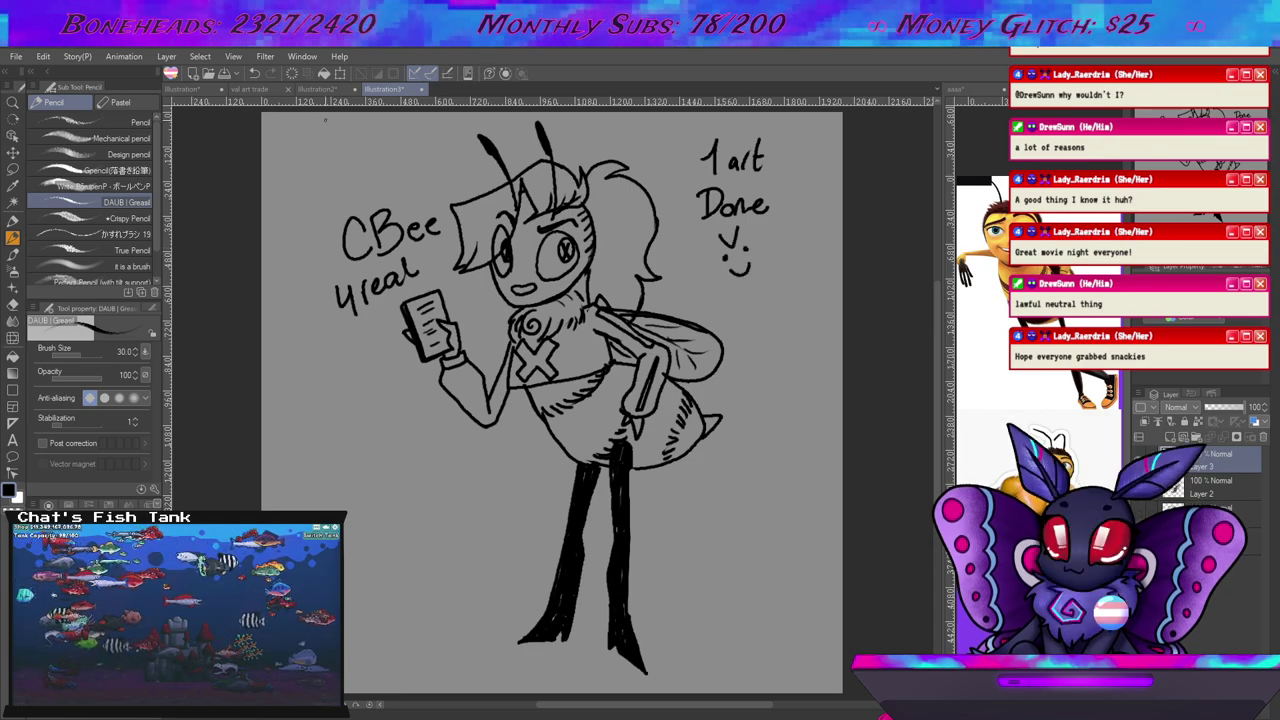
Return to Illustration2 and place a copy of the line art from Layer 2 above the alternate-pose sketch layer near the top of the stack.
{"action": "left_click", "coordinate": [325, 92]}
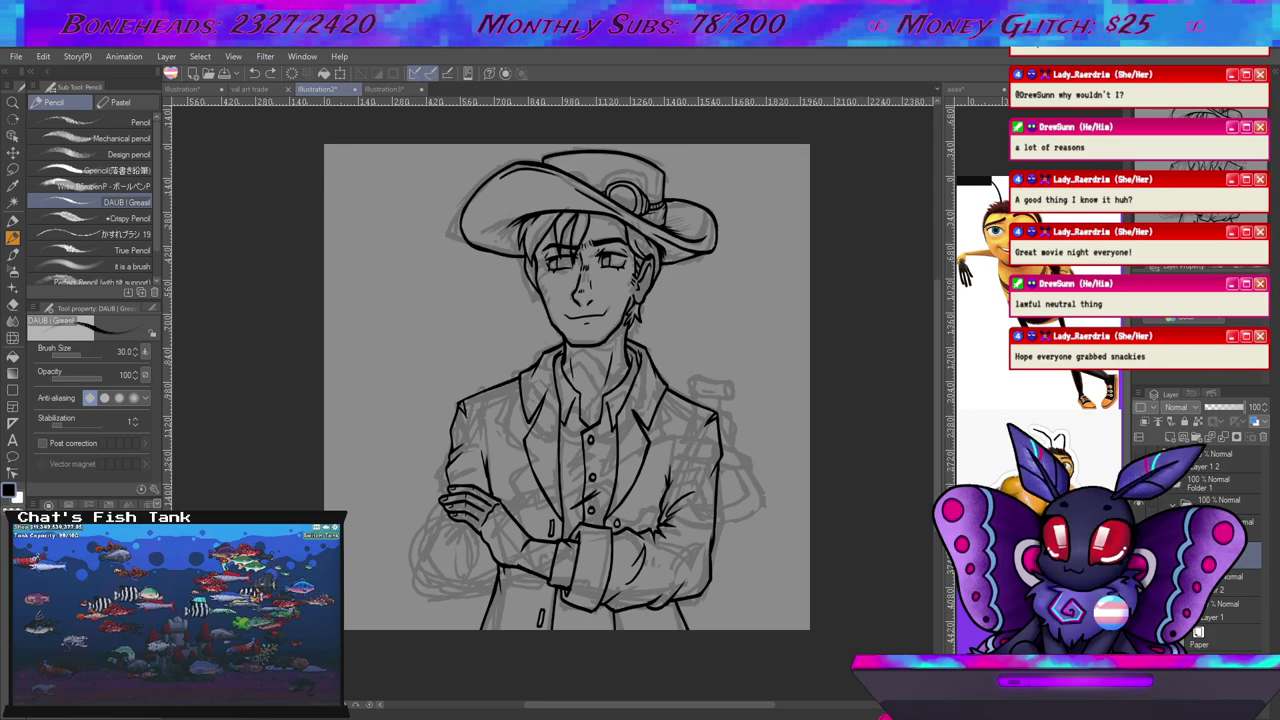
{"action": "left_click", "coordinate": [1220, 585]}
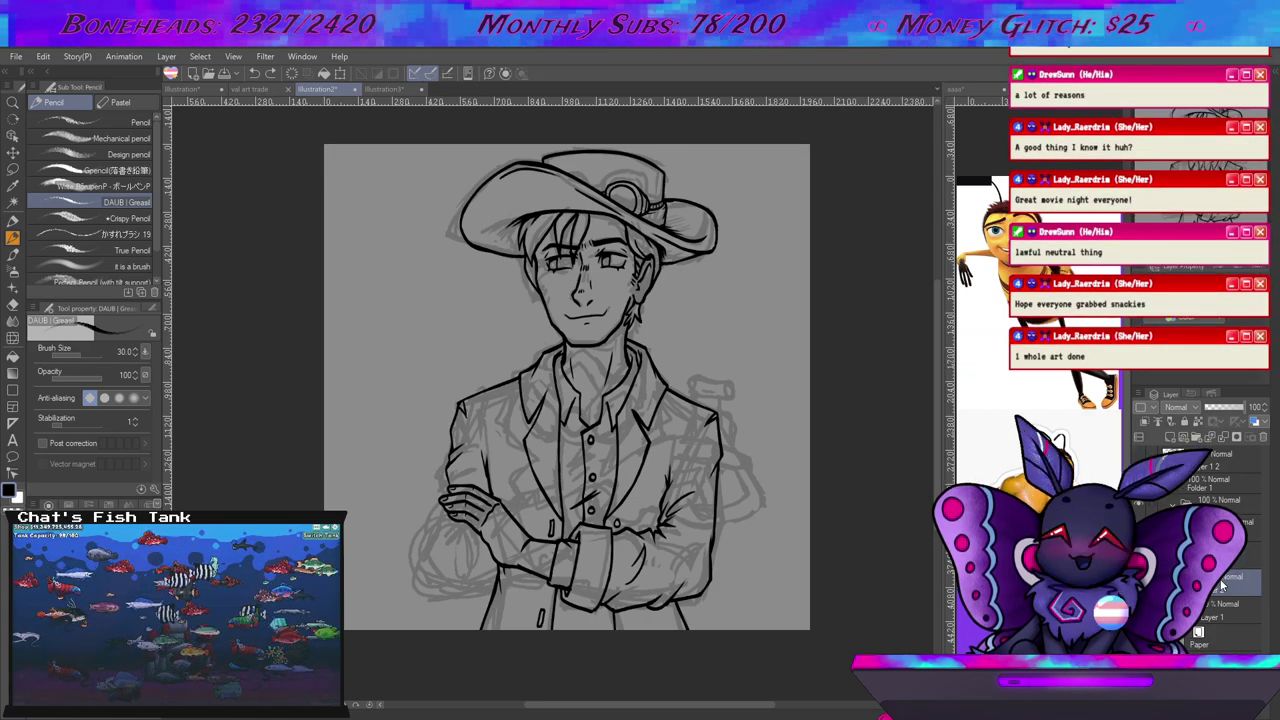
{"action": "left_click", "coordinate": [1201, 466]}
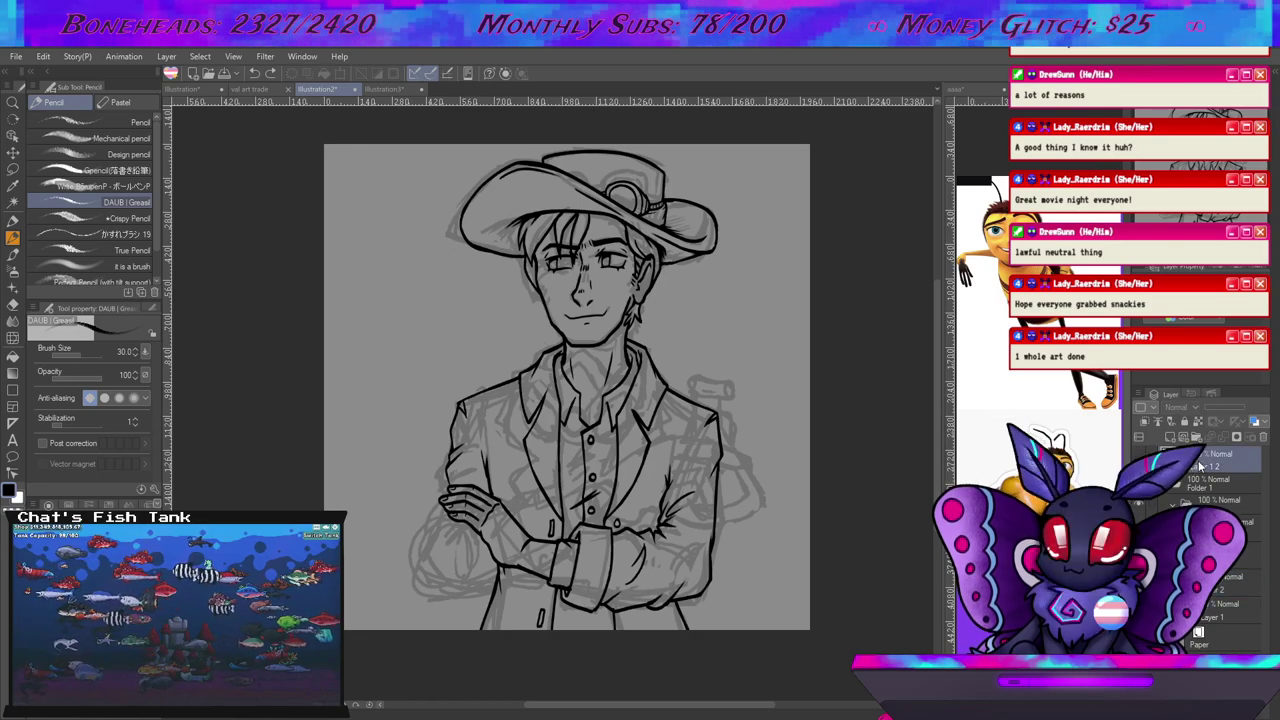
{"action": "left_click", "coordinate": [1196, 437]}
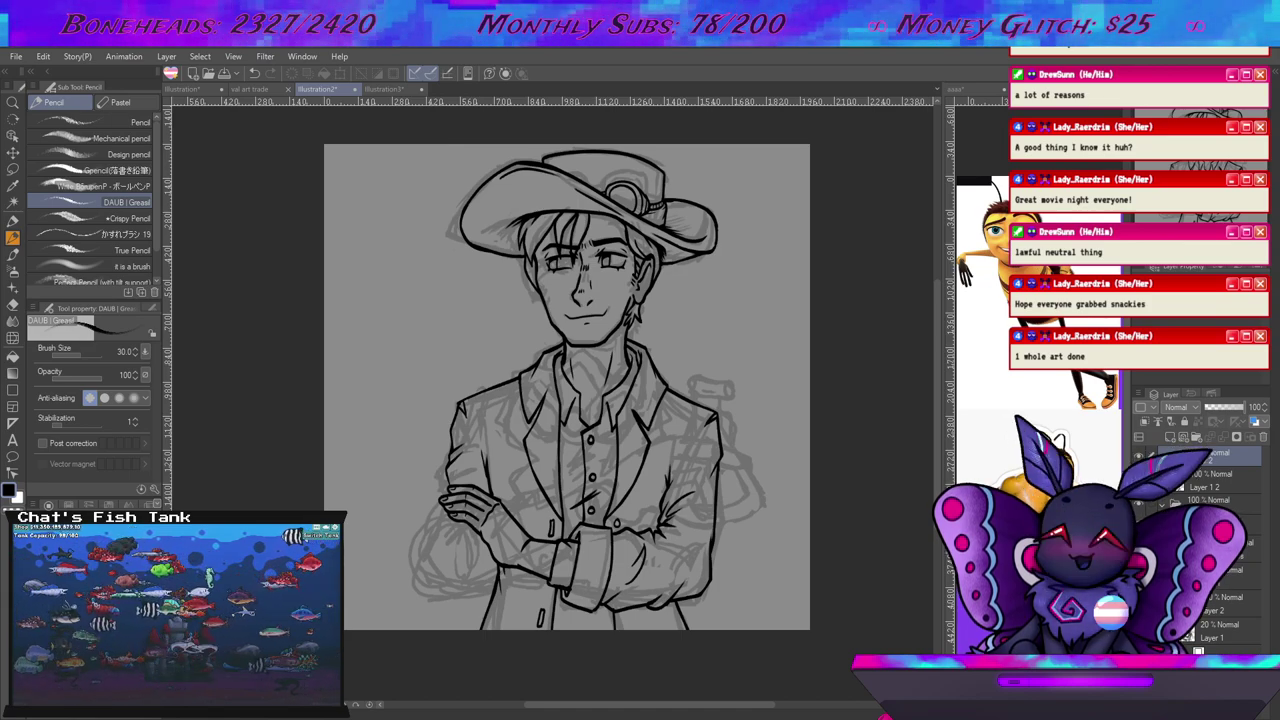
{"action": "left_click", "coordinate": [1204, 477]}
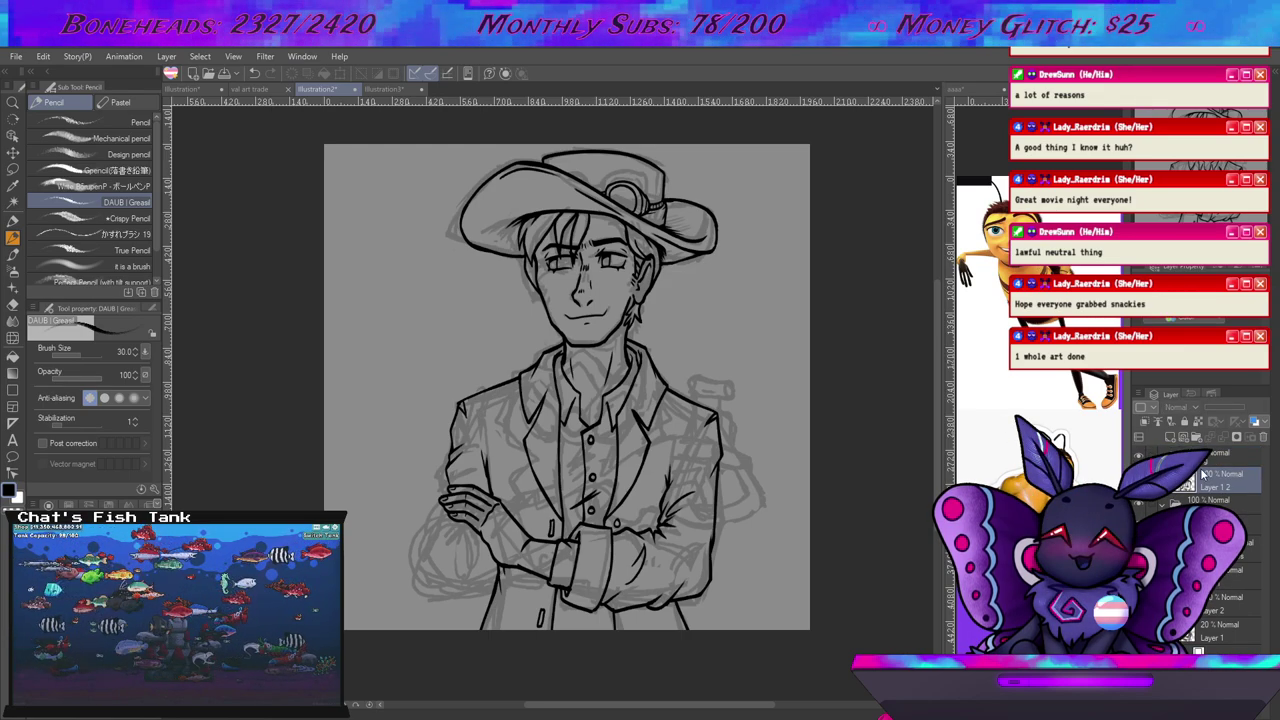
{"action": "key", "text": "ctrl+shift+n"}
{"action": "left_click", "coordinate": [1204, 503]}
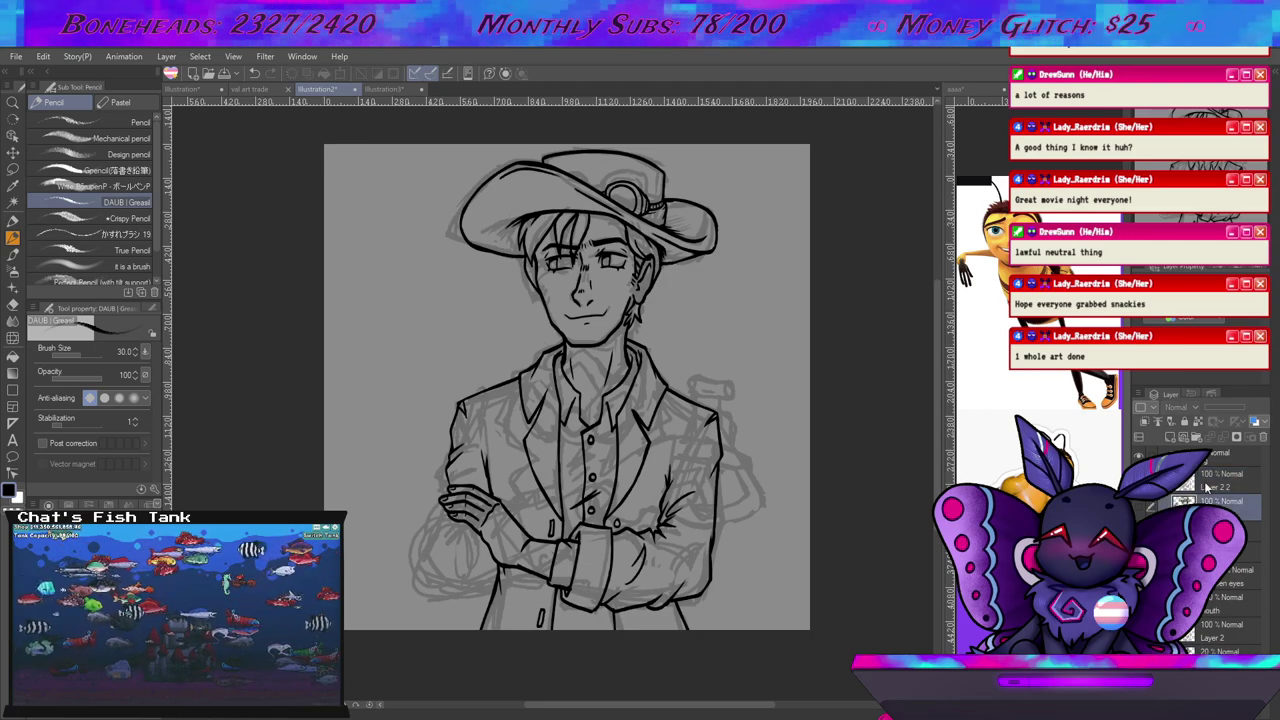
Cover the old sketch and facial features with background gray on a layer beneath the copied line art, using the 2000-size Felt pen.
{"action": "key", "text": "ctrl+v"}
{"action": "left_click", "coordinate": [1204, 532]}
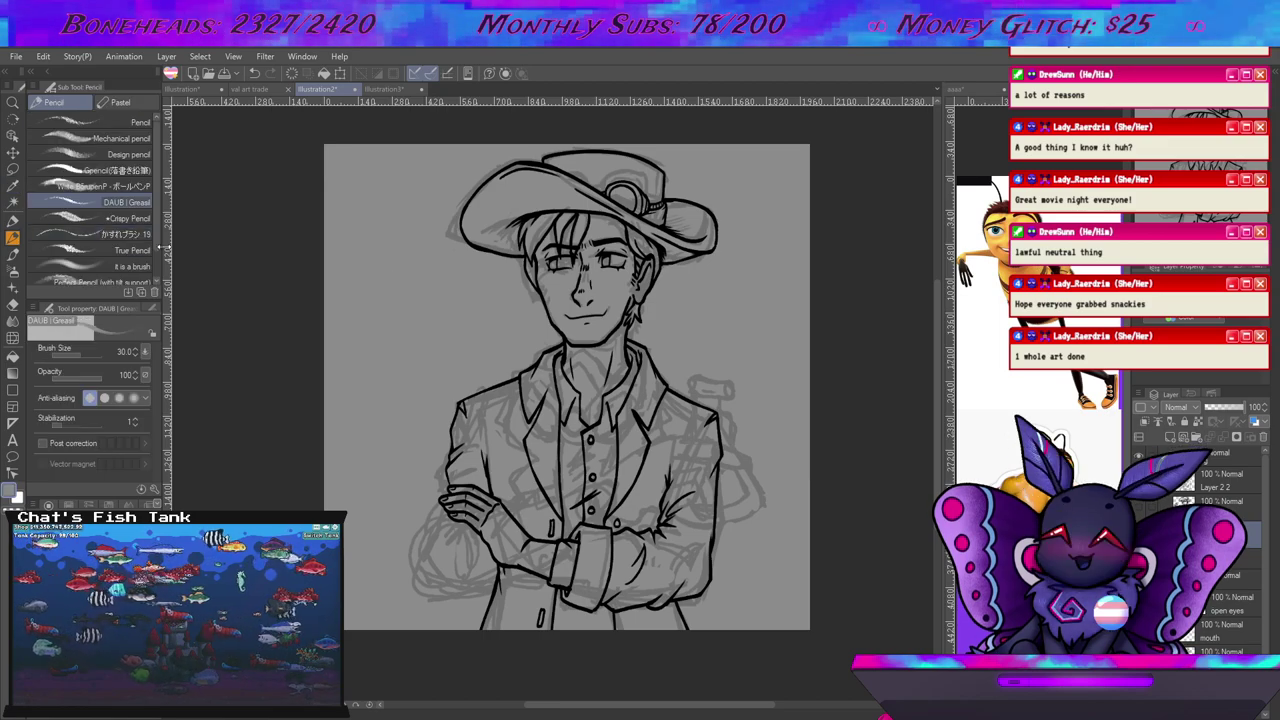
{"action": "key", "text": "p"}
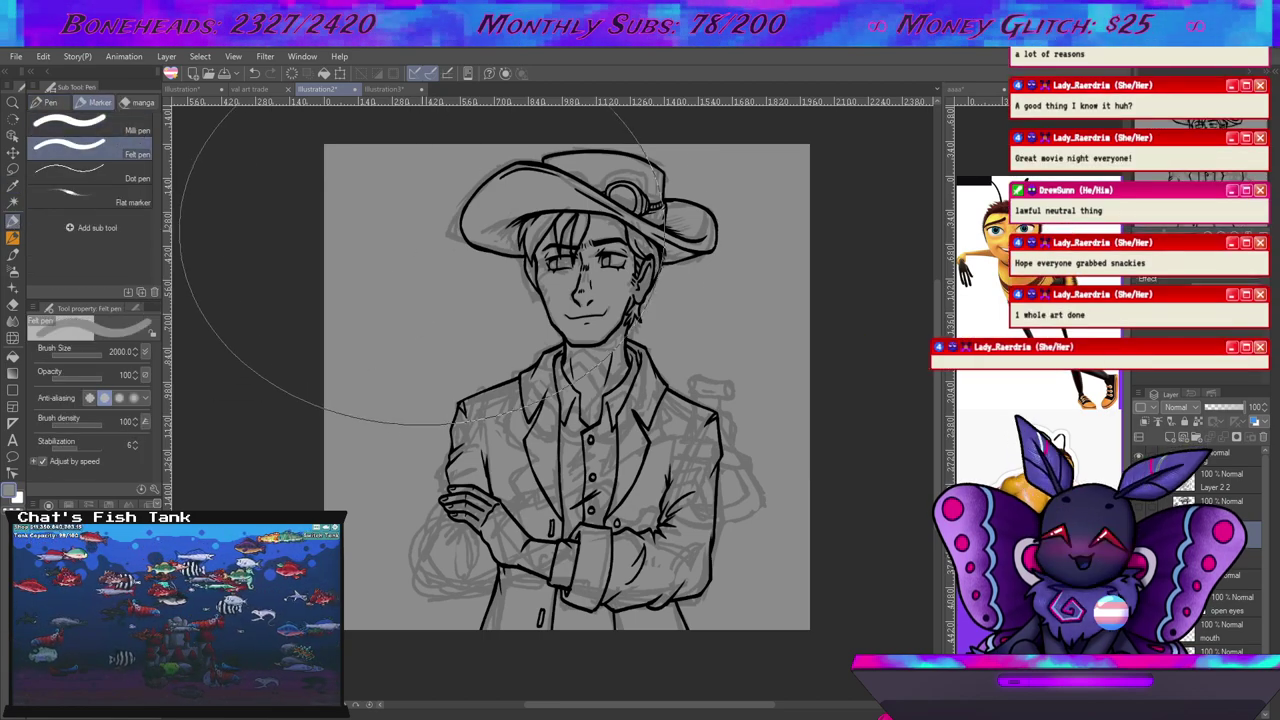
{"action": "mouse_move", "coordinate": [489, 240]}
{"action": "left_mouse_down"}
{"action": "mouse_move", "coordinate": [643, 270]}
{"action": "mouse_move", "coordinate": [669, 405]}
{"action": "mouse_move", "coordinate": [499, 478]}
{"action": "mouse_move", "coordinate": [663, 546]}
{"action": "left_mouse_up"}
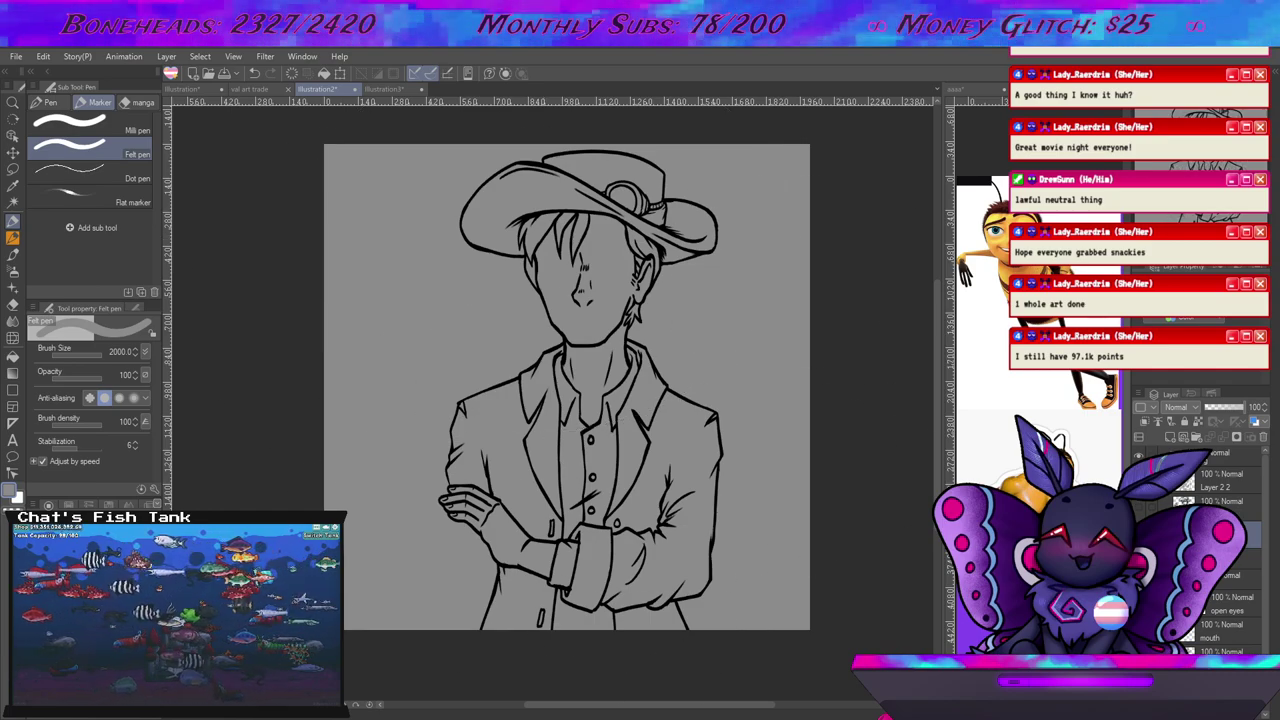
Show the sketch of the figure raising a lantern and lower that layer's opacity to 15%.
{"action": "left_click", "coordinate": [1139, 508]}
{"action": "left_click", "coordinate": [1205, 506]}
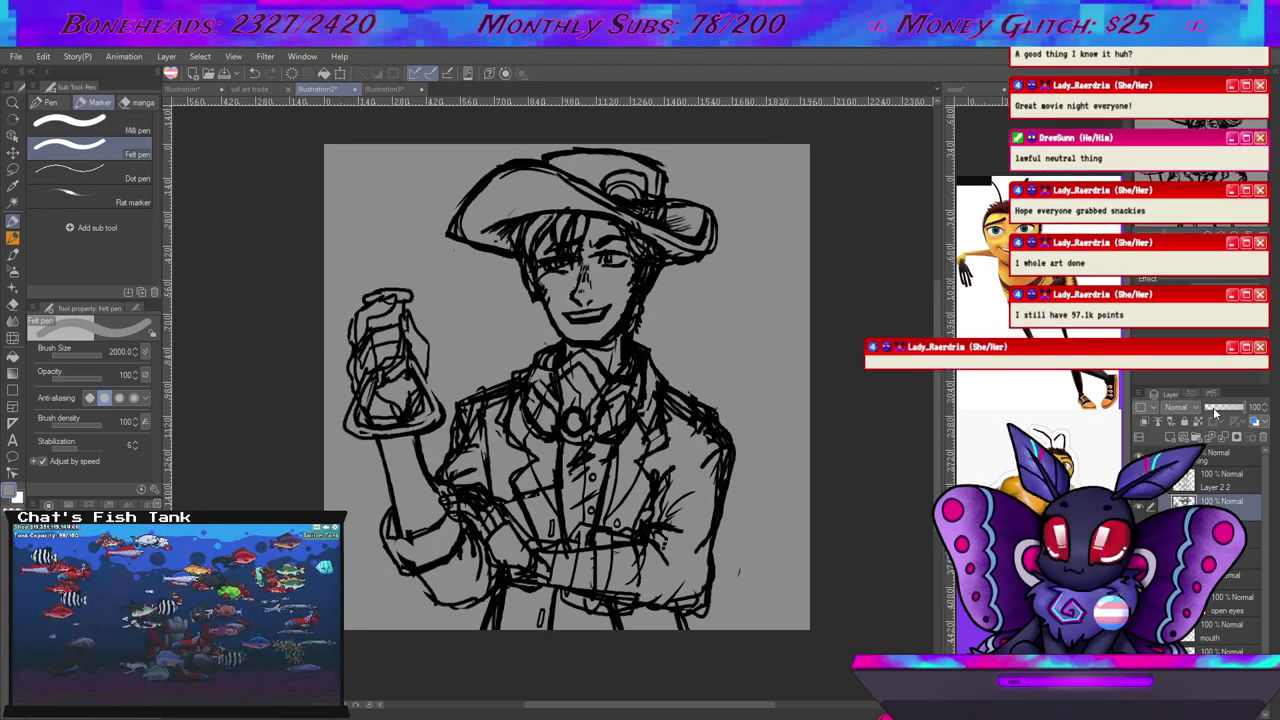
{"action": "left_click", "coordinate": [1209, 408]}
{"action": "left_click", "coordinate": [1209, 408]}
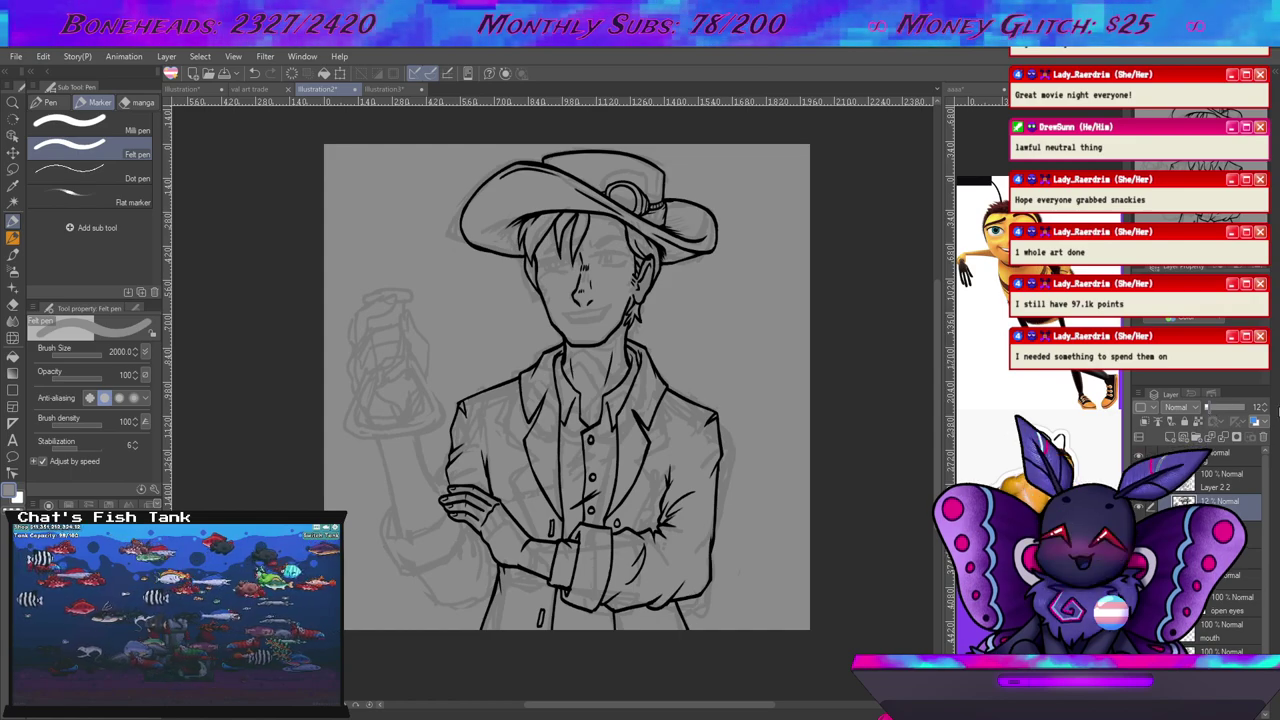
{"action": "left_click", "coordinate": [1267, 407]}
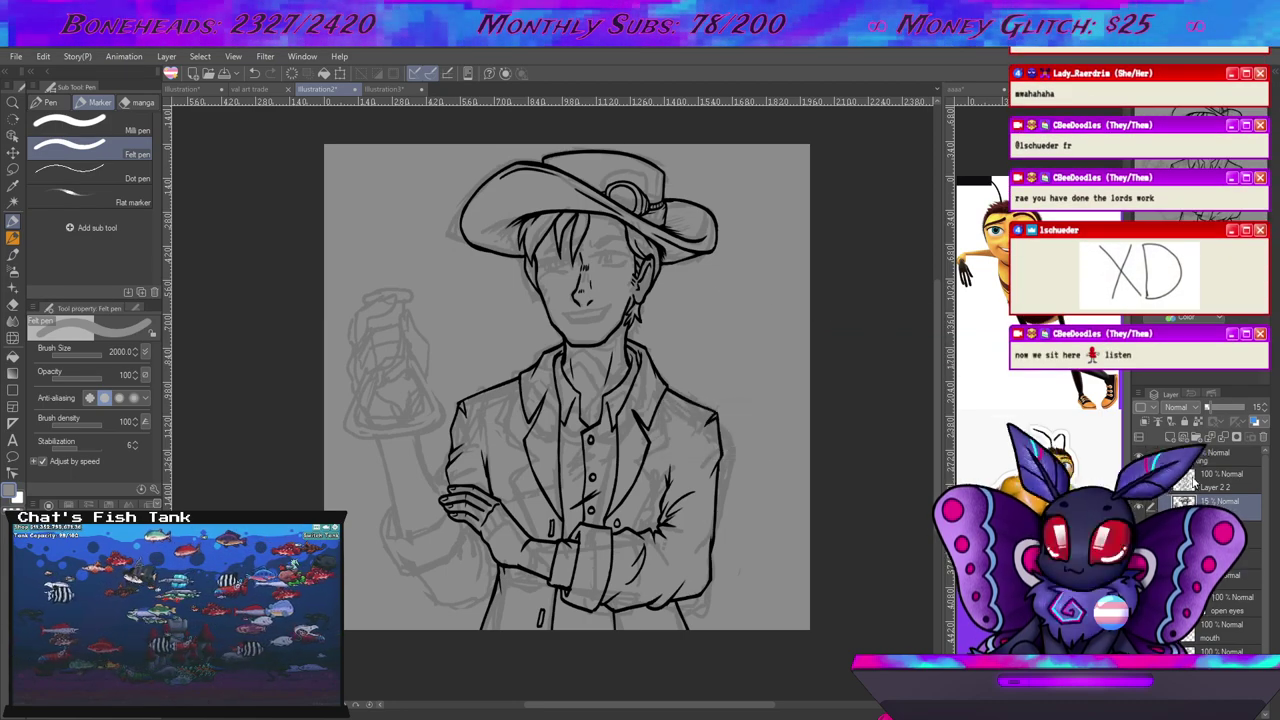
Duplicate the open eyes layer and place the copy above the lantern-pose sketch.
{"action": "left_click", "coordinate": [1224, 628]}
{"action": "left_click", "coordinate": [1225, 607]}
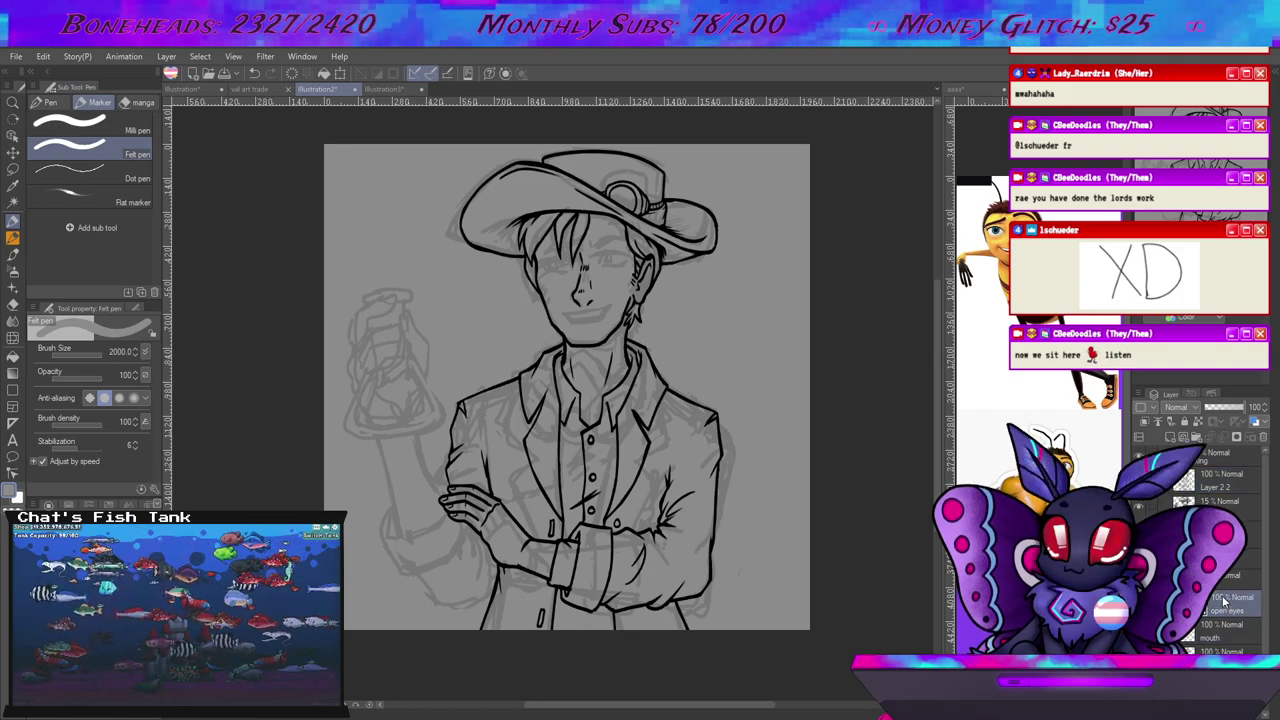
{"action": "left_click", "coordinate": [1224, 482]}
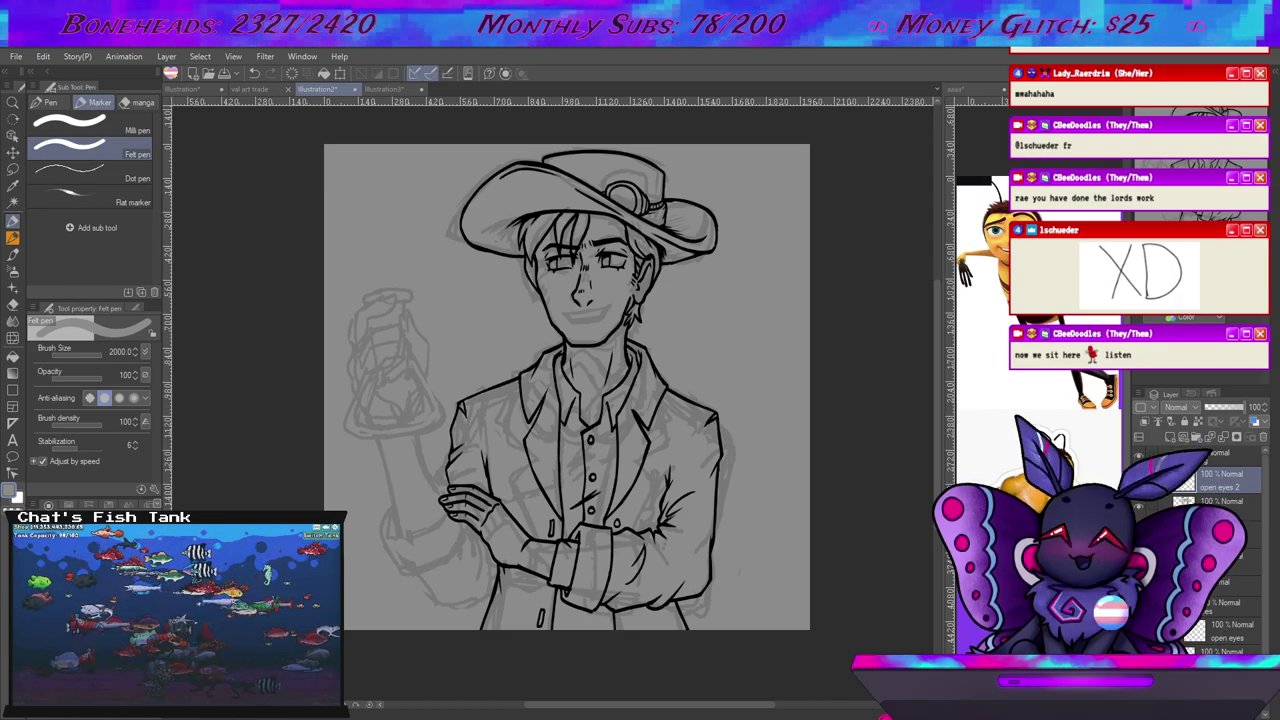
Select the layer directly below "open eyes 2" and set up the Gpencil brush with black as the drawing colour for the face.
{"action": "left_click", "coordinate": [1215, 500]}
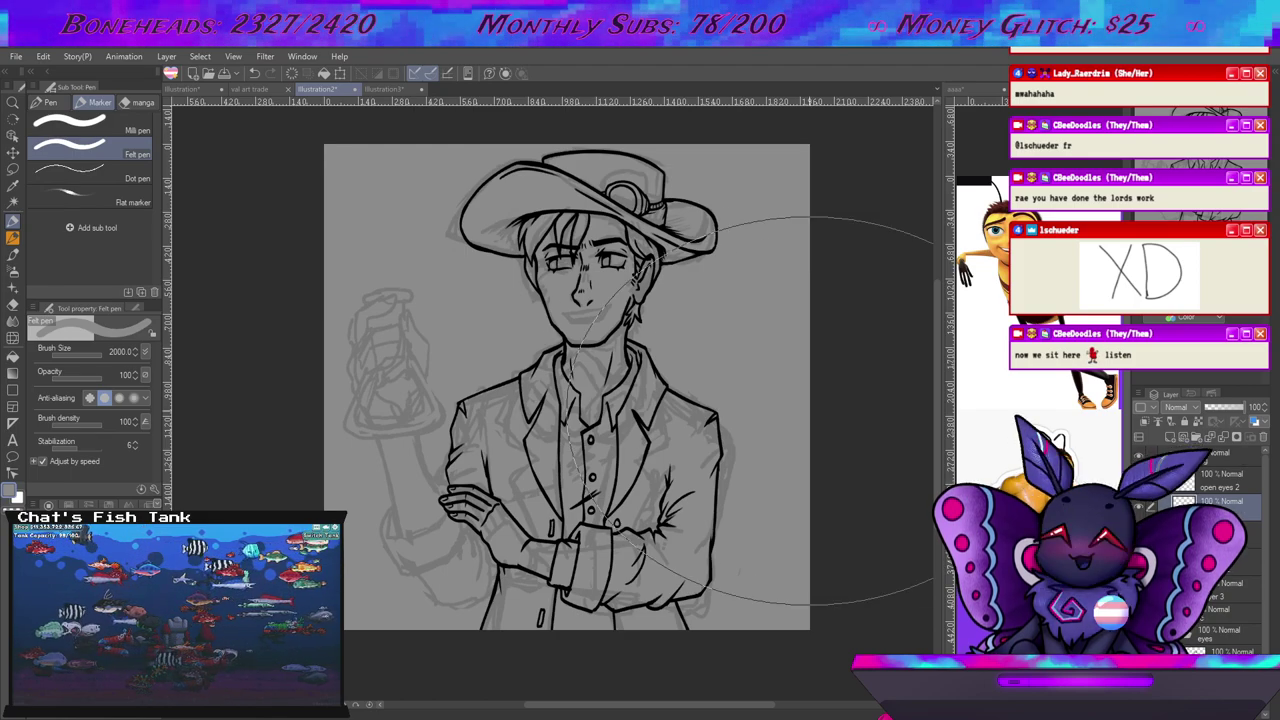
{"action": "scroll", "coordinate": [601, 400], "scroll_direction": "up", "scroll_amount": 4}
{"action": "left_click_drag", "start_coordinate": [573, 348], "coordinate": [556, 504]}
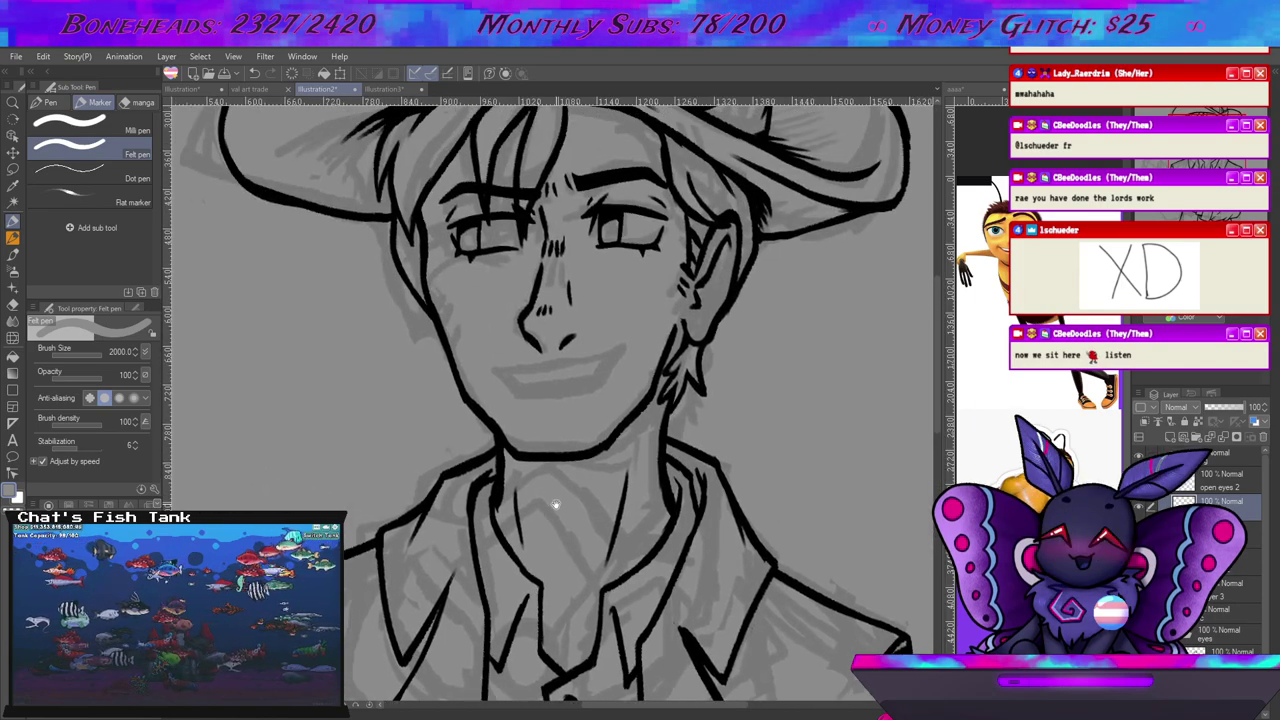
{"action": "key", "text": "p"}
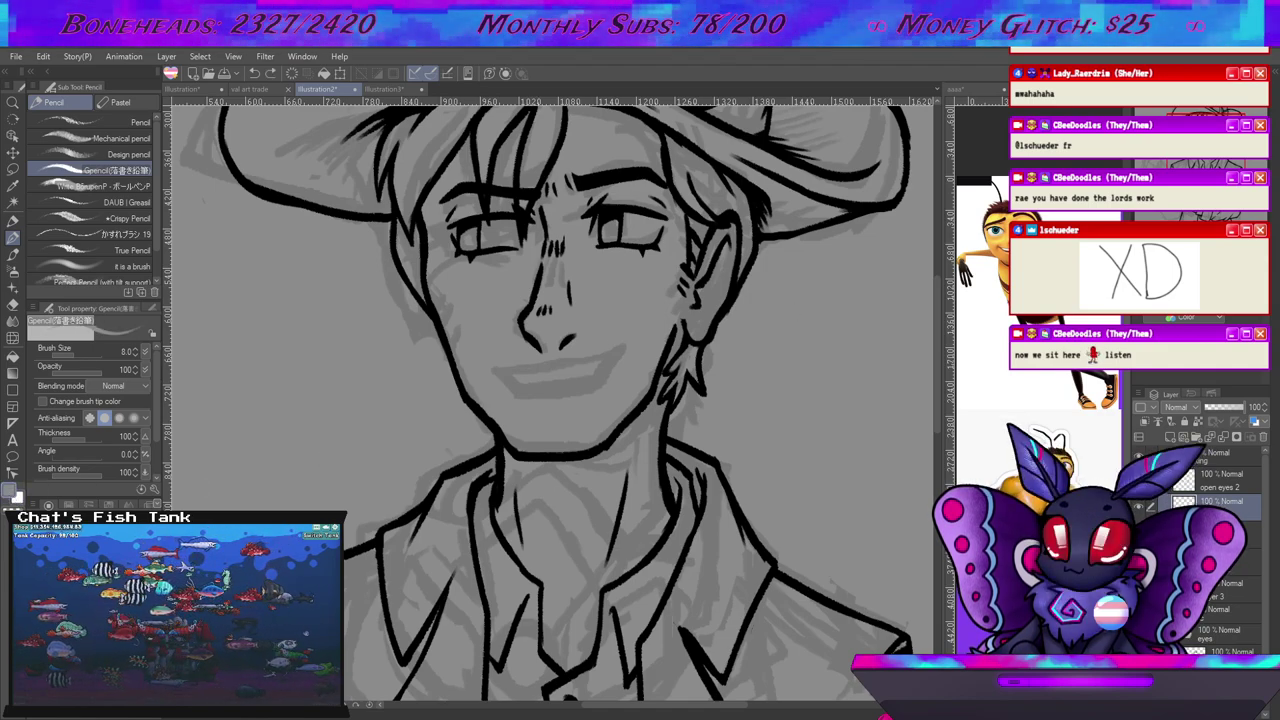
{"action": "left_click", "coordinate": [12, 493]}
{"action": "mouse_move", "coordinate": [496, 367]}
{"action": "left_mouse_down"}
{"action": "mouse_move", "coordinate": [570, 365]}
{"action": "mouse_move", "coordinate": [462, 463]}
{"action": "mouse_move", "coordinate": [590, 500]}
{"action": "mouse_move", "coordinate": [875, 406]}
{"action": "left_mouse_up"}
{"action": "key", "text": "ctrl+z"}
{"action": "key", "text": "ctrl+z"}
{"action": "mouse_move", "coordinate": [700, 300]}
{"action": "left_mouse_down"}
{"action": "mouse_move", "coordinate": [660, 336]}
{"action": "mouse_move", "coordinate": [722, 395]}
{"action": "left_mouse_up"}
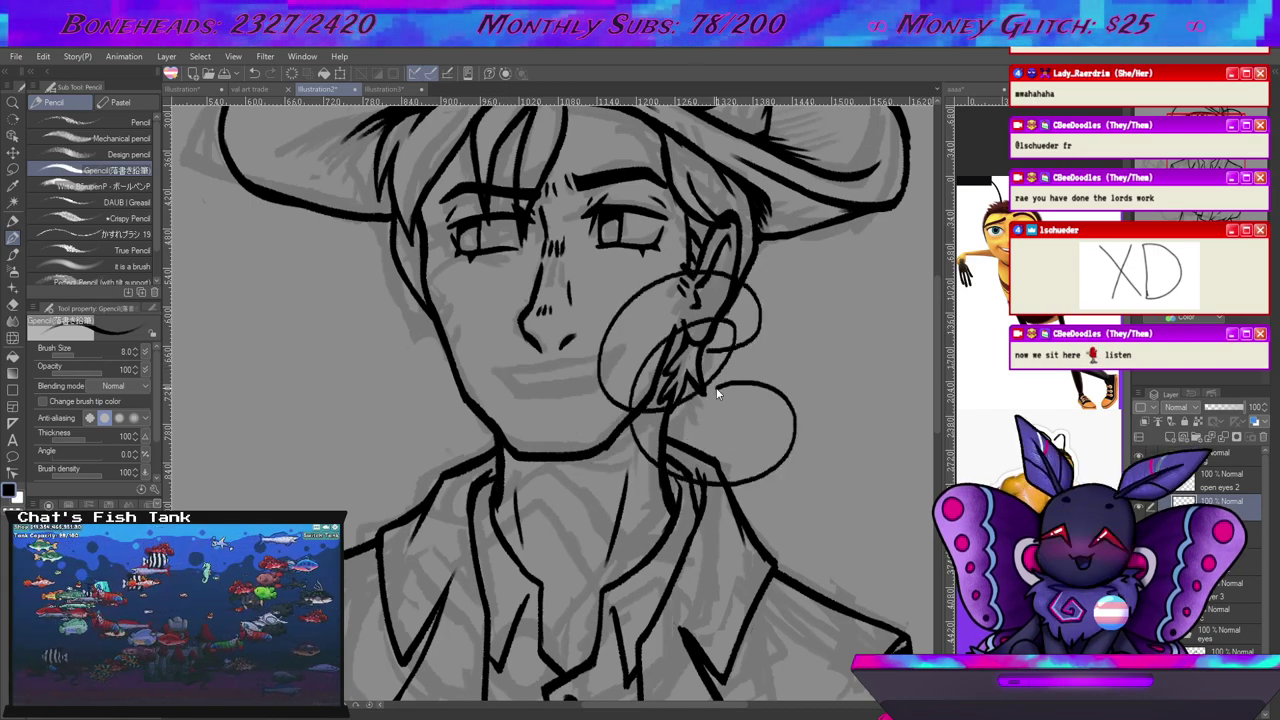
{"action": "key", "text": "ctrl+z"}
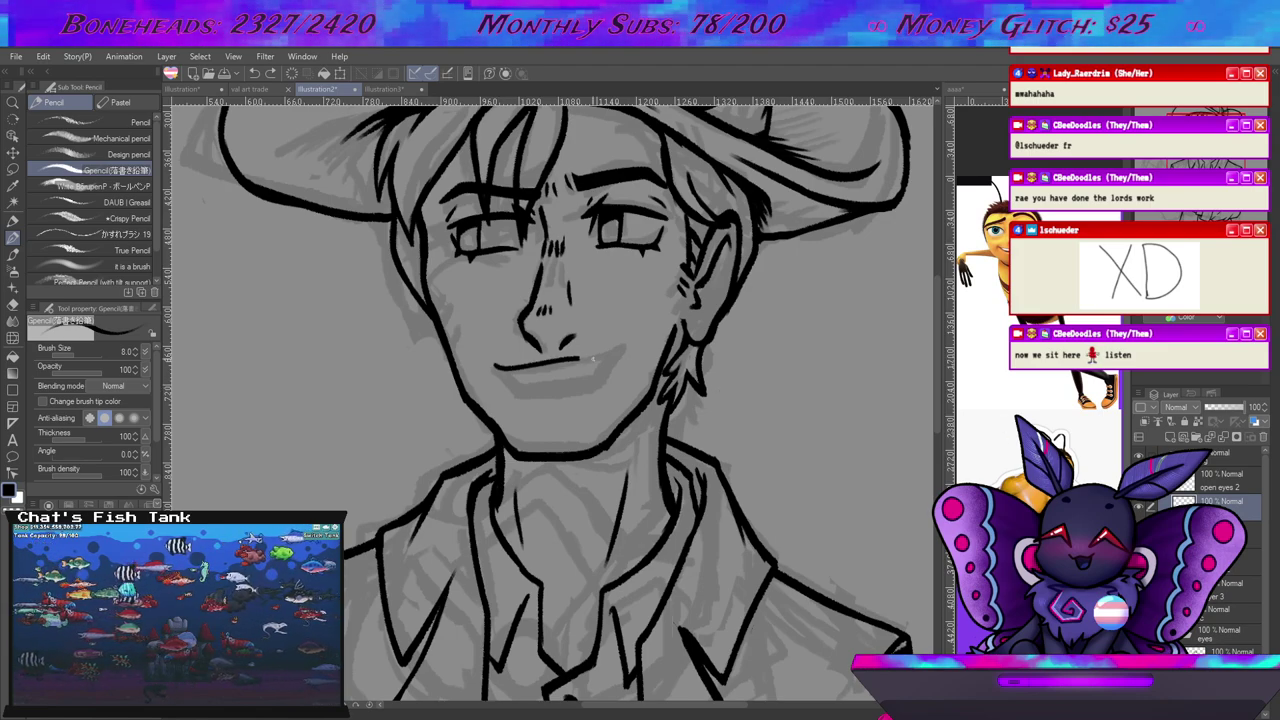
{"action": "key", "text": "ctrl+z"}
{"action": "left_click_drag", "start_coordinate": [495, 369], "coordinate": [625, 347]}
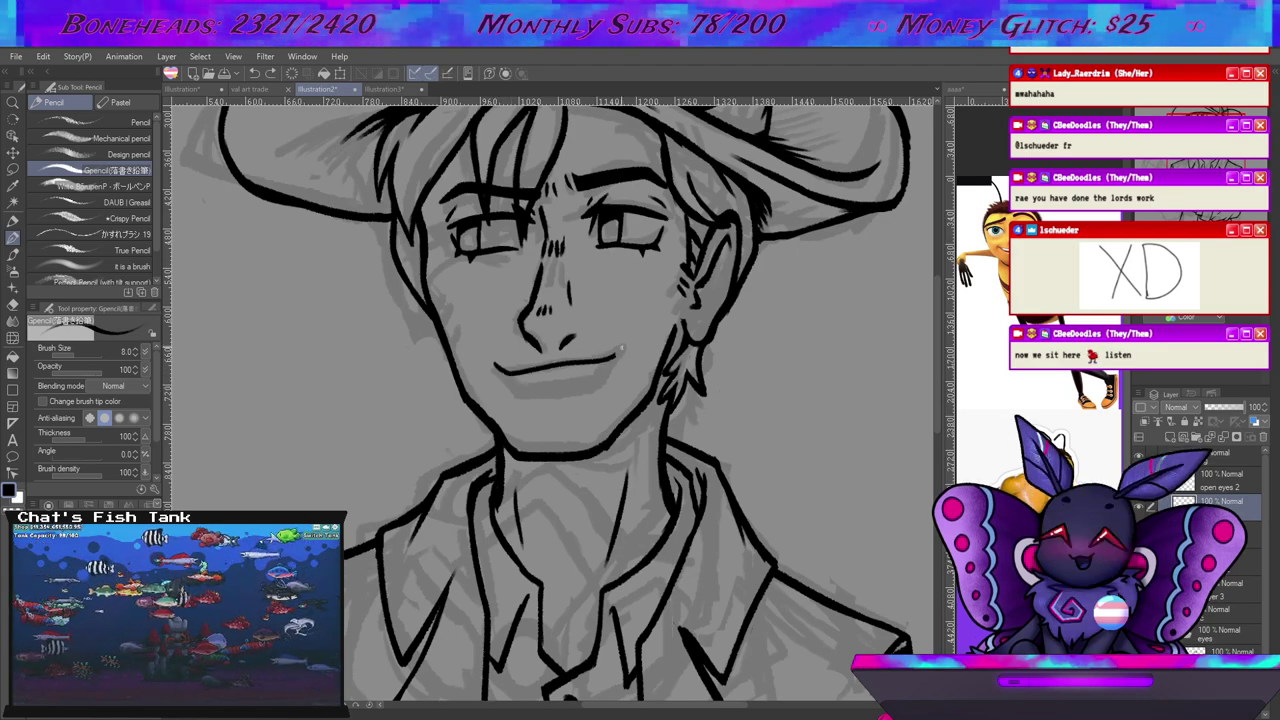
{"action": "key", "text": "ctrl+z"}
Ink a lopsided open grin over the sketched mouth, with an upper lip line, a lower lip curve and a teeth line.
{"action": "left_click_drag", "start_coordinate": [498, 370], "coordinate": [618, 351]}
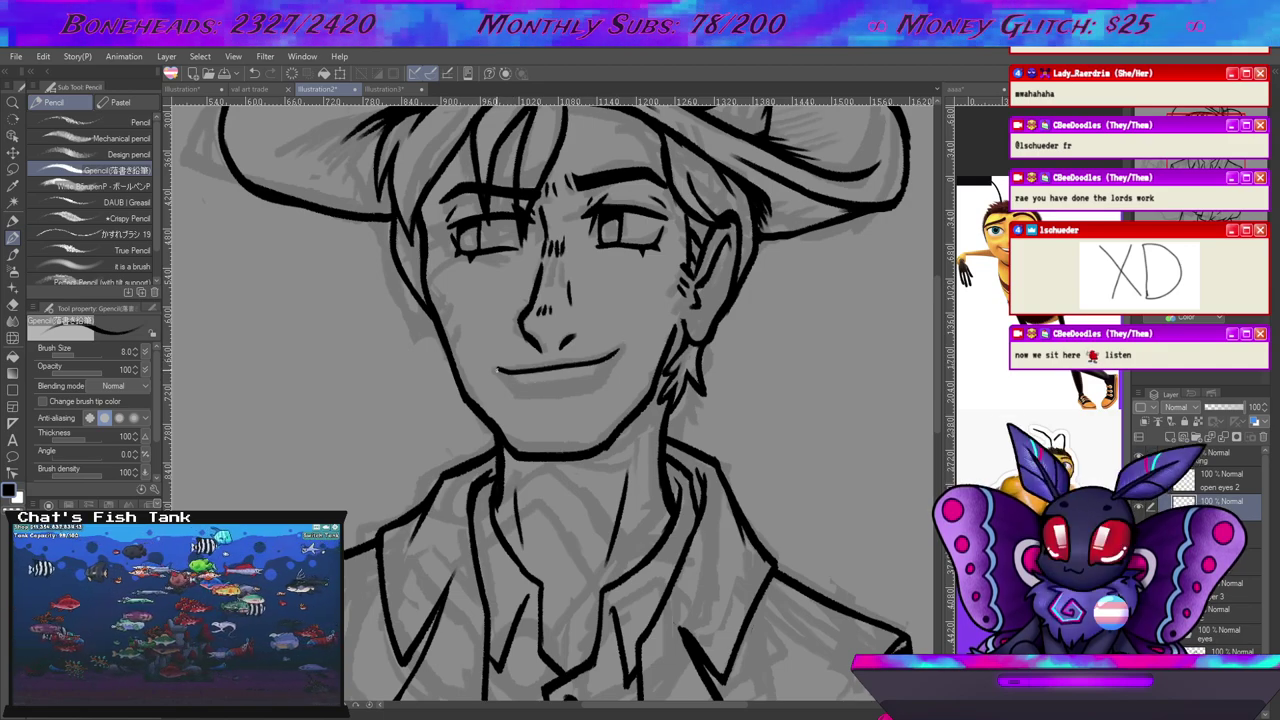
{"action": "left_click_drag", "start_coordinate": [517, 386], "coordinate": [560, 390]}
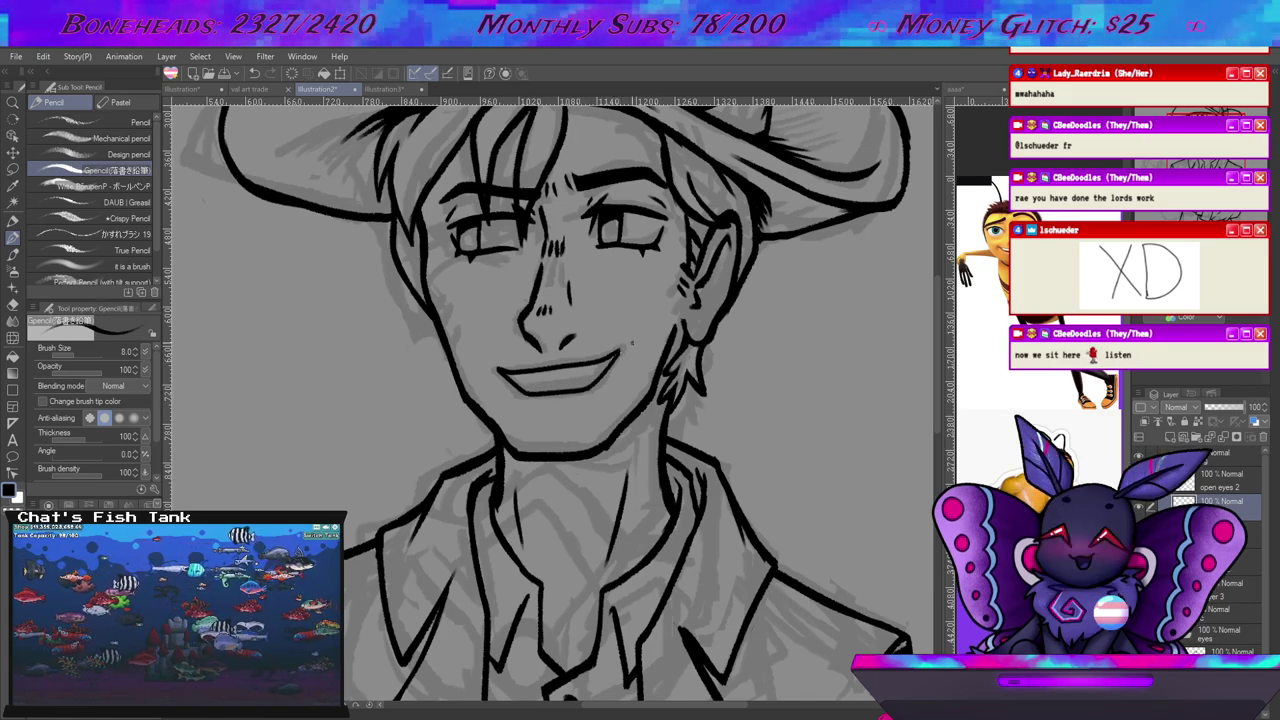
{"action": "mouse_move", "coordinate": [513, 375]}
{"action": "left_mouse_down"}
{"action": "mouse_move", "coordinate": [534, 387]}
{"action": "mouse_move", "coordinate": [600, 367]}
{"action": "left_mouse_up"}
{"action": "key", "text": "ctrl+z"}
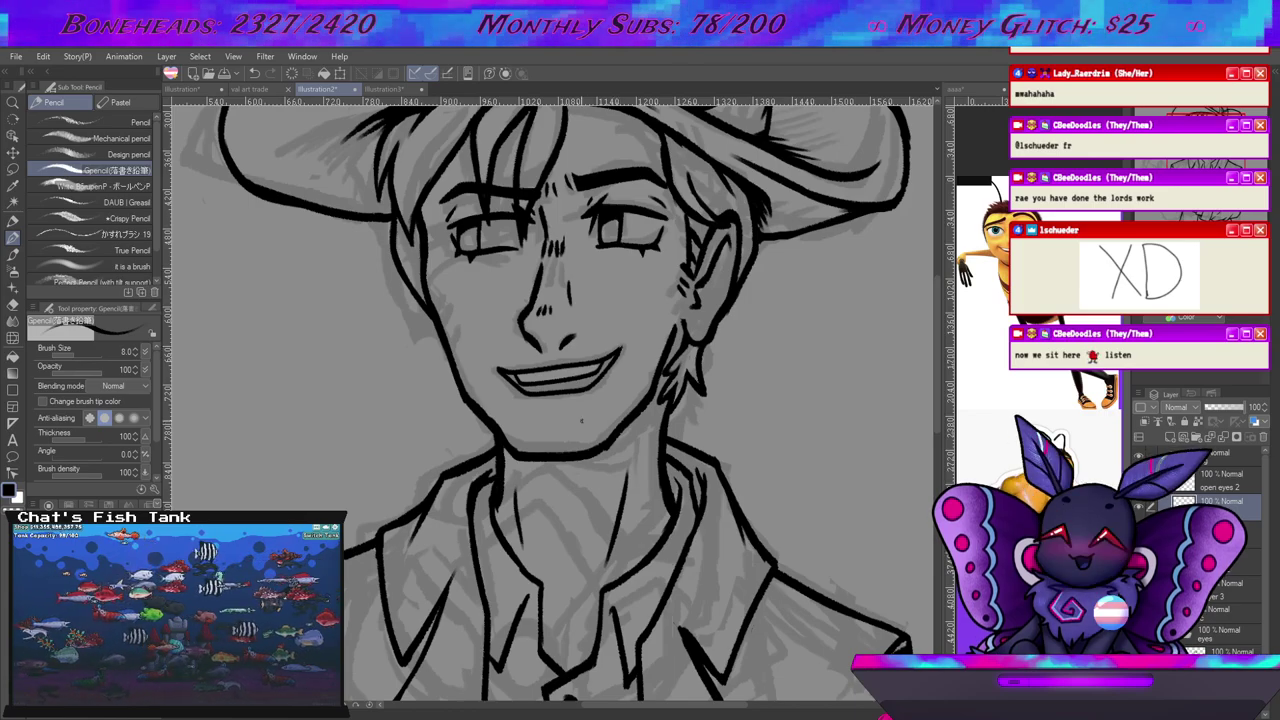
Examine the inked mouth up close and in proportion to the whole figure.
{"action": "scroll", "coordinate": [559, 638], "scroll_direction": "down", "scroll_amount": 5}
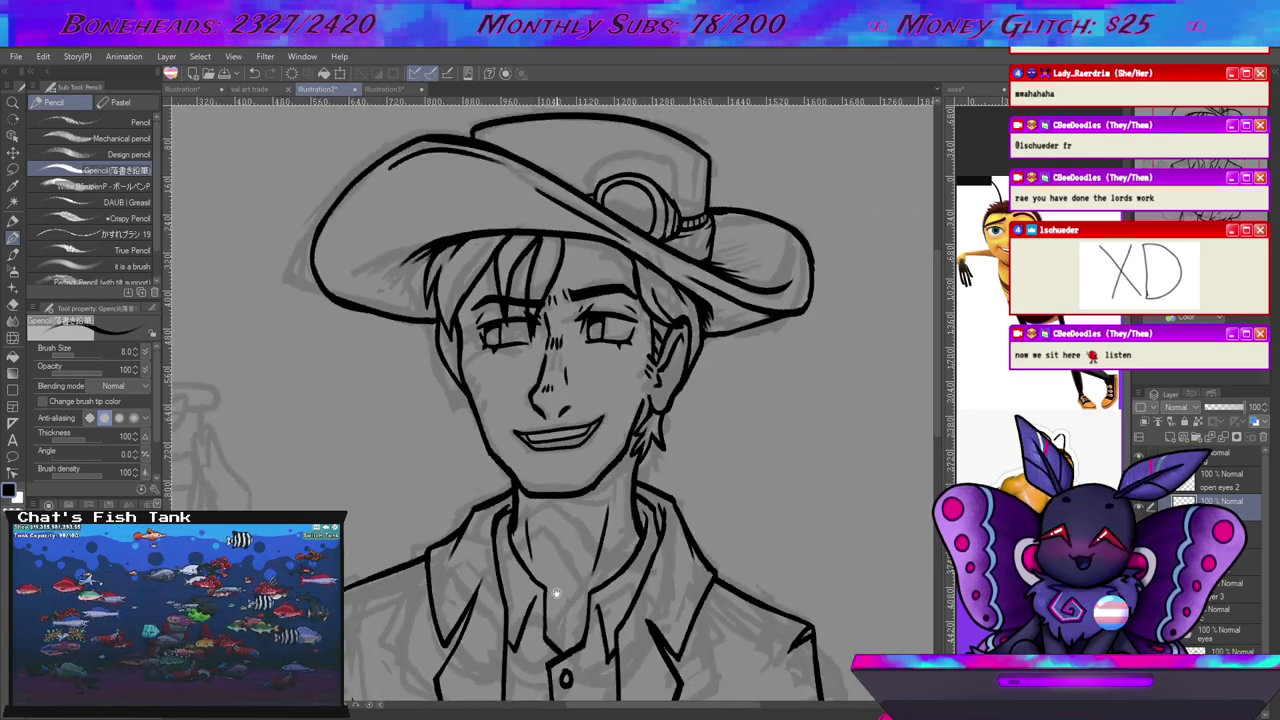
{"action": "left_click_drag", "start_coordinate": [554, 575], "coordinate": [560, 392]}
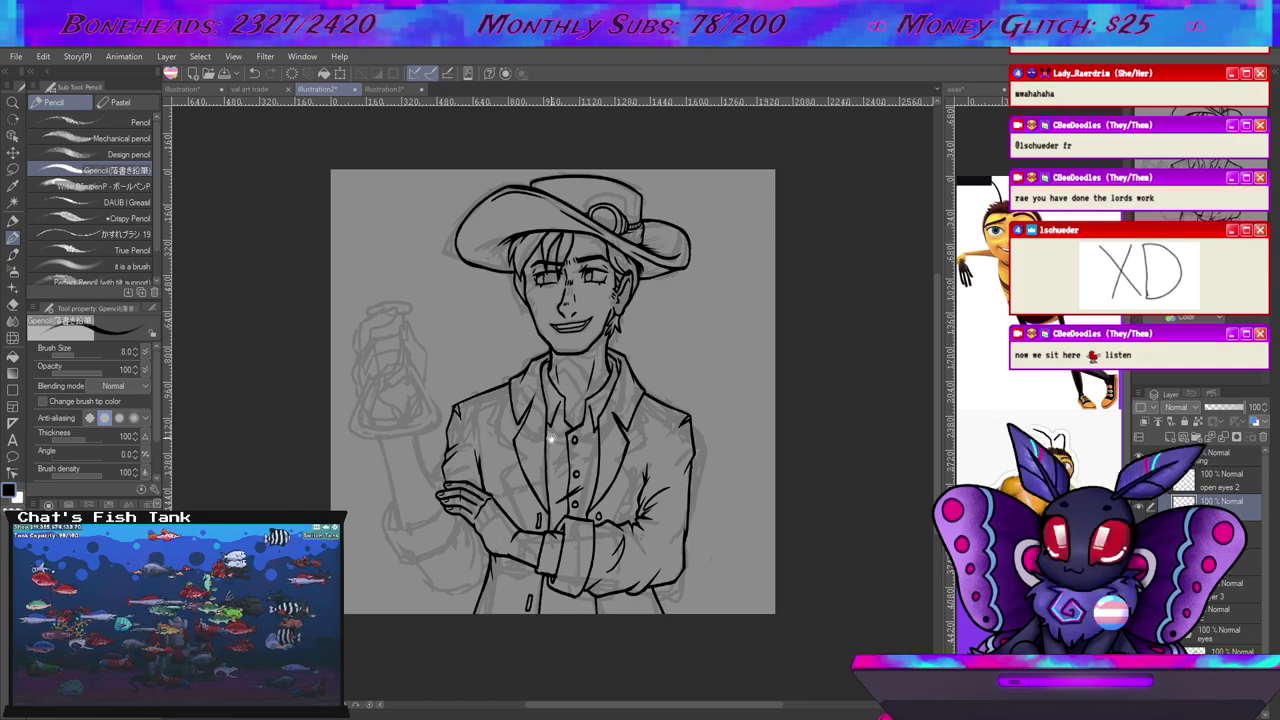
{"action": "left_click_drag", "start_coordinate": [552, 436], "coordinate": [554, 418]}
{"action": "scroll", "coordinate": [555, 418], "scroll_direction": "up", "scroll_amount": 3}
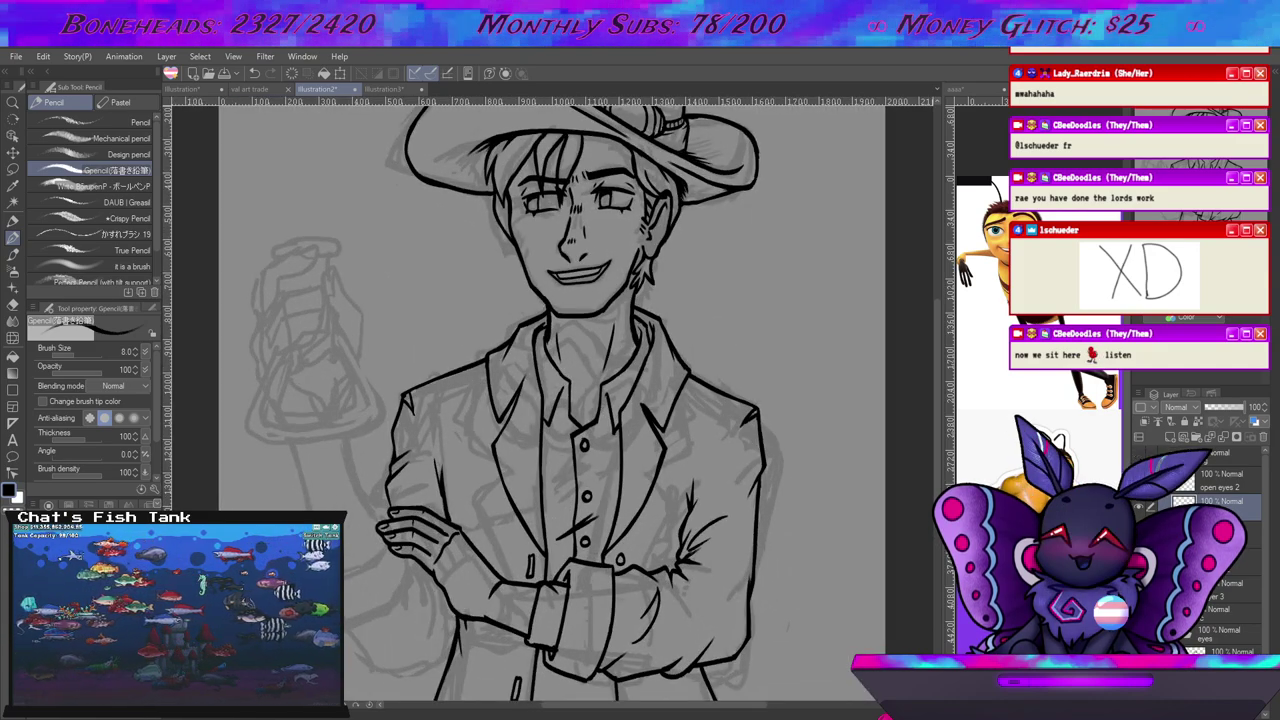
{"action": "key", "text": "ctrl+z"}
{"action": "key", "text": "ctrl+y"}
{"action": "scroll", "coordinate": [600, 380], "scroll_direction": "up", "scroll_amount": 3}
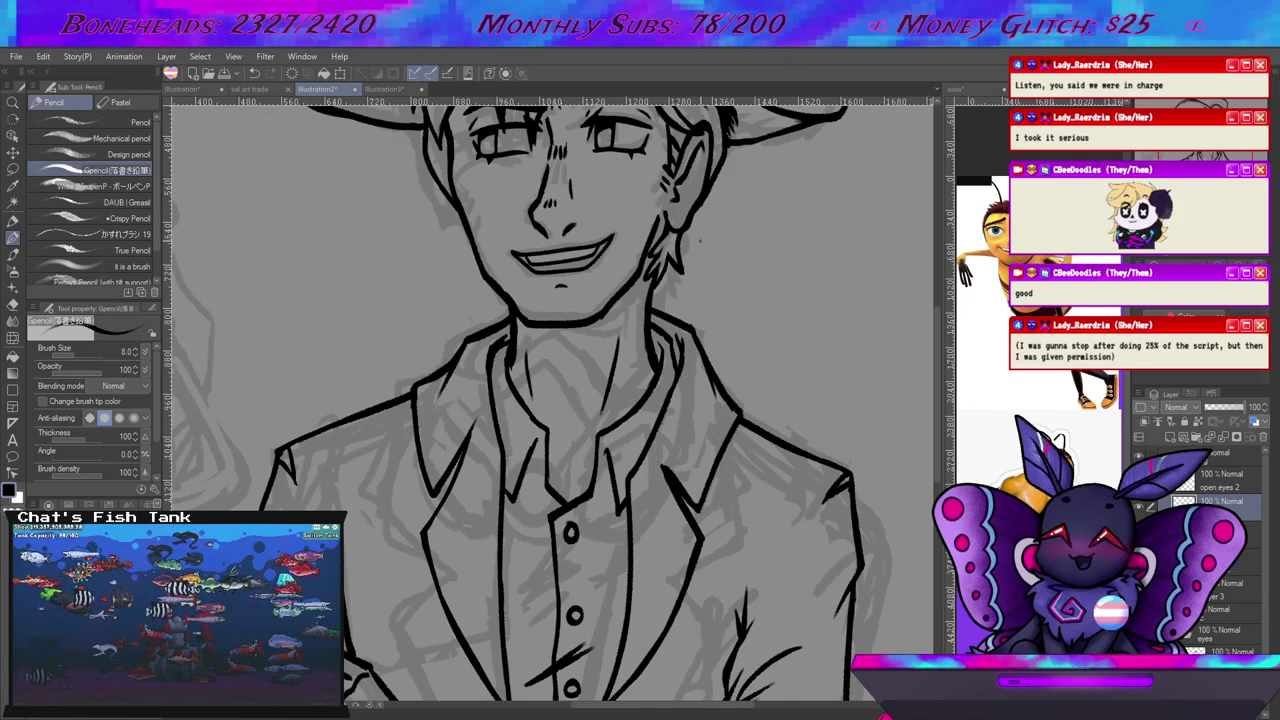
{"action": "scroll", "coordinate": [715, 218], "scroll_direction": "down", "scroll_amount": 4}
{"action": "scroll", "coordinate": [715, 218], "scroll_direction": "up", "scroll_amount": 4}
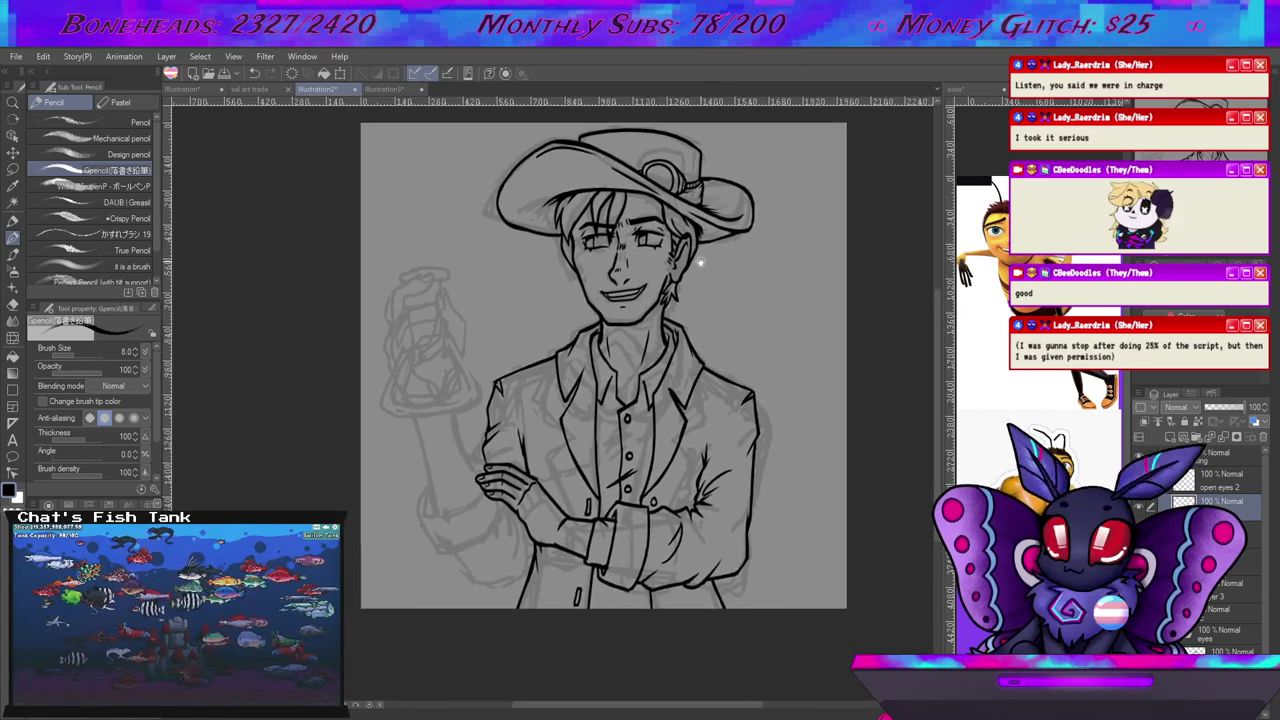
{"action": "left_click_drag", "start_coordinate": [698, 260], "coordinate": [690, 263]}
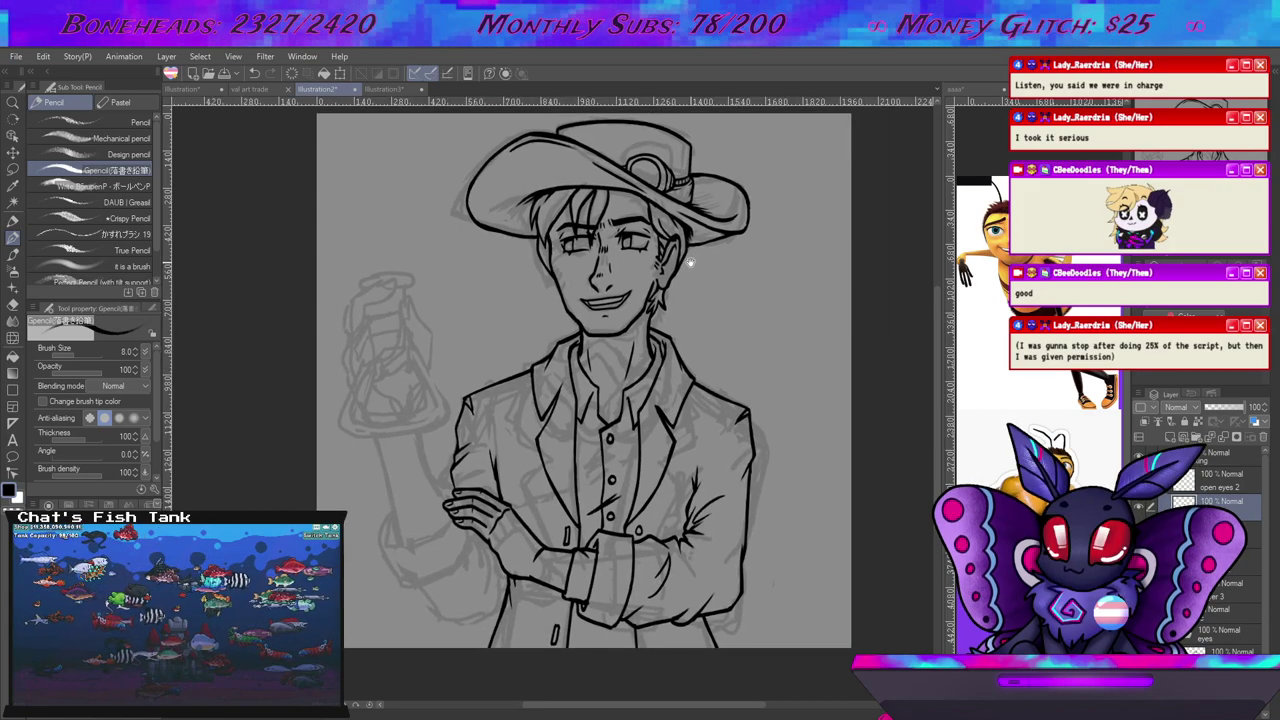
Select the faint sketch layer at 15% opacity and lasso the raised hand and lantern sketch.
{"action": "left_click_drag", "start_coordinate": [686, 392], "coordinate": [744, 350]}
{"action": "left_click", "coordinate": [1226, 583]}
{"action": "left_click", "coordinate": [1228, 562]}
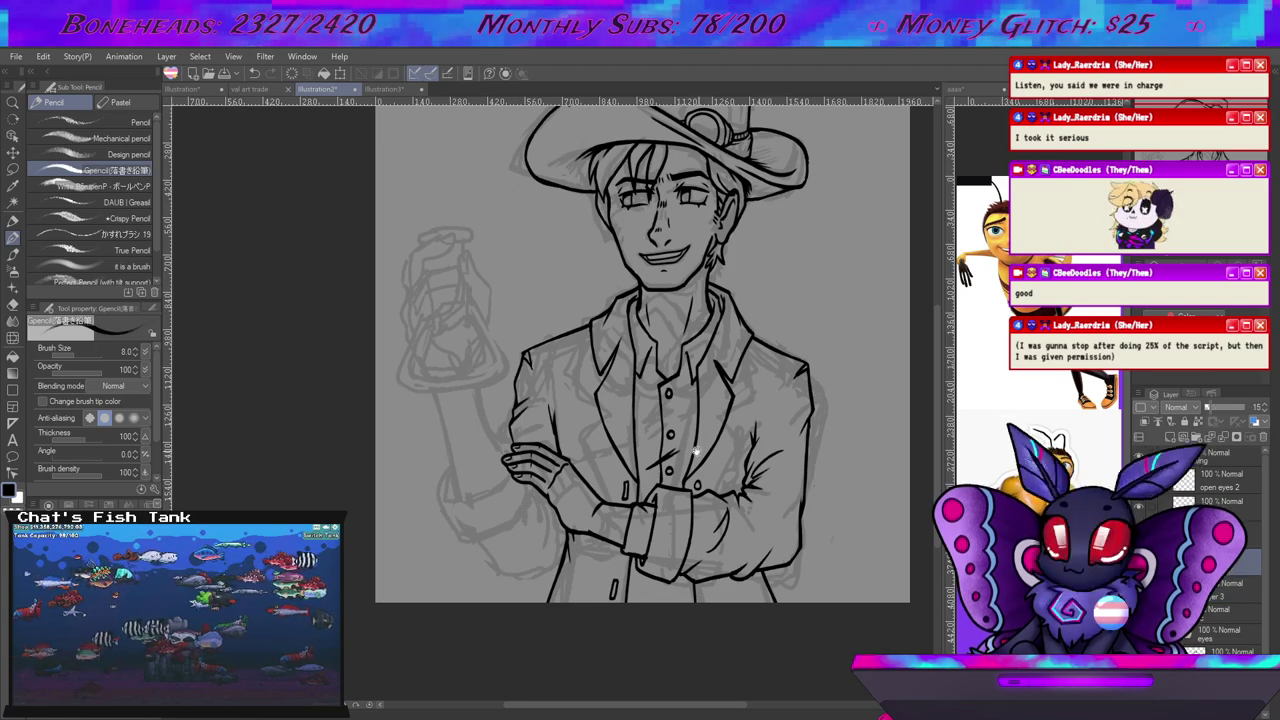
{"action": "scroll", "coordinate": [608, 393], "scroll_direction": "up", "scroll_amount": 2}
{"action": "left_click_drag", "start_coordinate": [589, 349], "coordinate": [600, 362]}
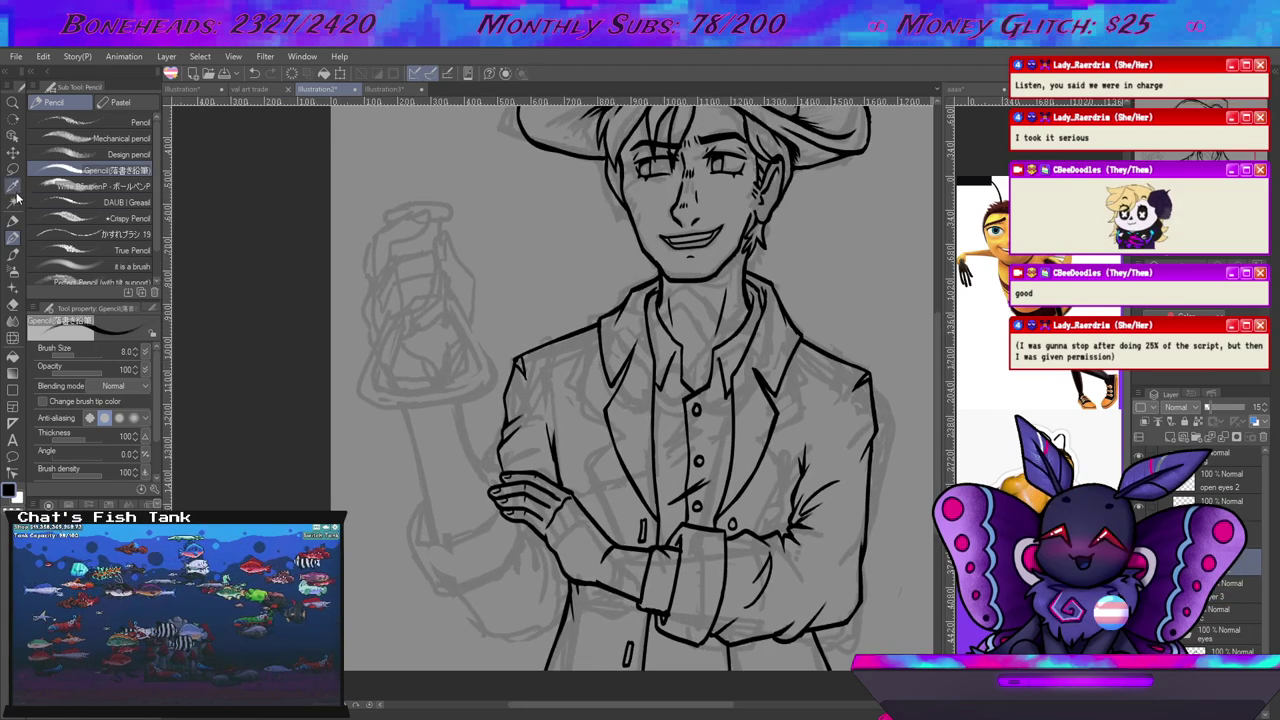
{"action": "key", "text": "m"}
{"action": "left_click_drag", "start_coordinate": [495, 237], "coordinate": [504, 372]}
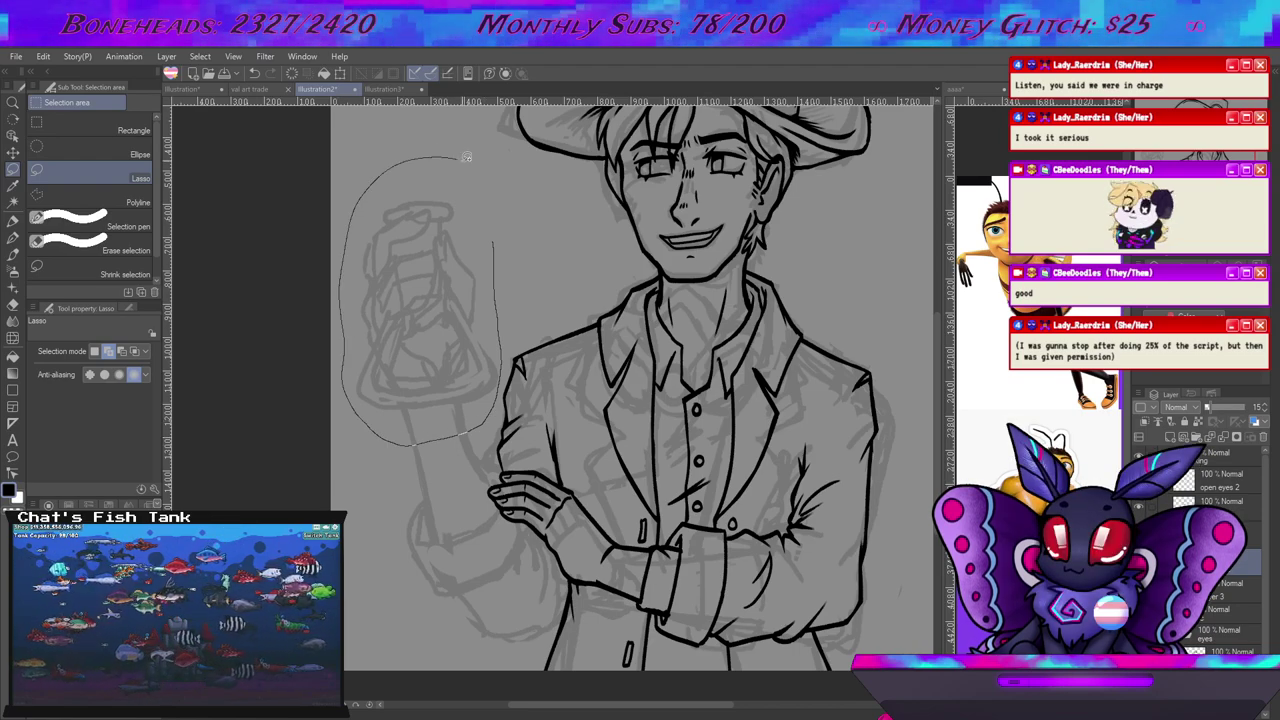
{"action": "left_click_drag", "start_coordinate": [457, 155], "coordinate": [460, 157]}
Move the selected hand and lantern sketch down and slightly to the right with Scale/Rotate, and clear the selection.
{"action": "left_click", "coordinate": [473, 467]}
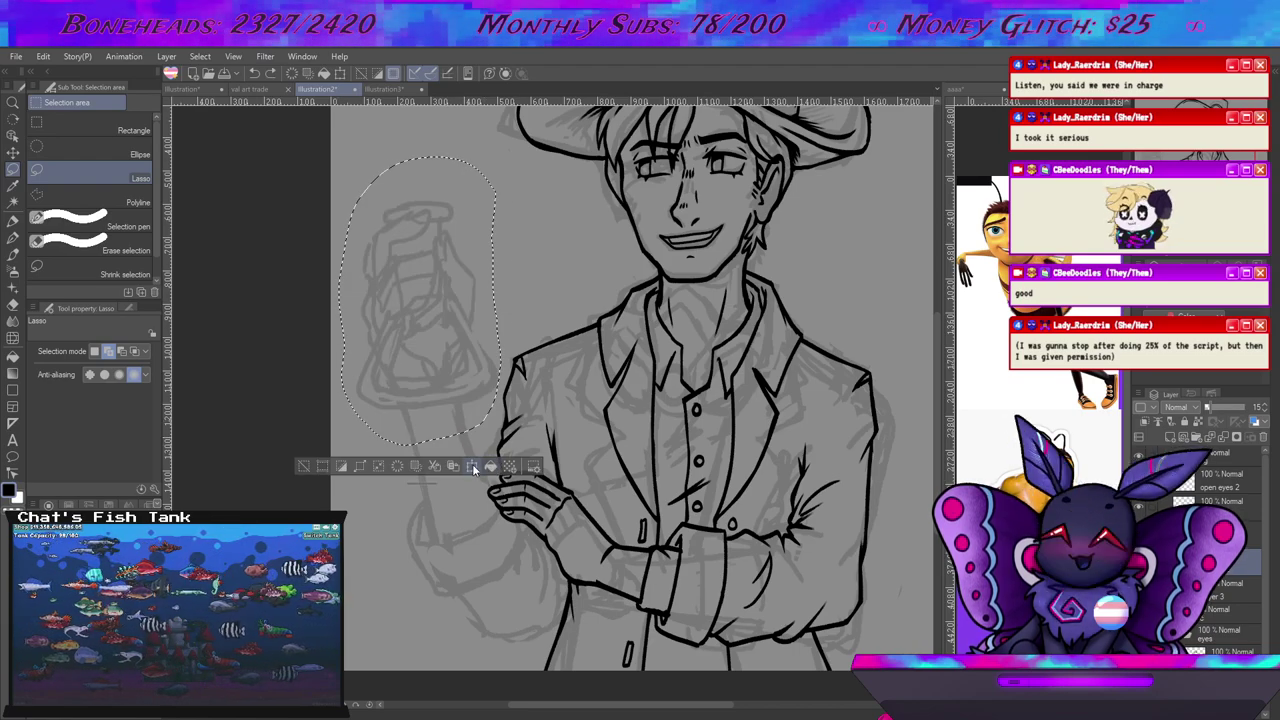
{"action": "key", "text": "Down"}
{"action": "key", "text": "Down"}
{"action": "key", "text": "Down"}
{"action": "key", "text": "Down"}
{"action": "key", "text": "Right"}
{"action": "left_click_drag", "start_coordinate": [471, 400], "coordinate": [507, 444]}
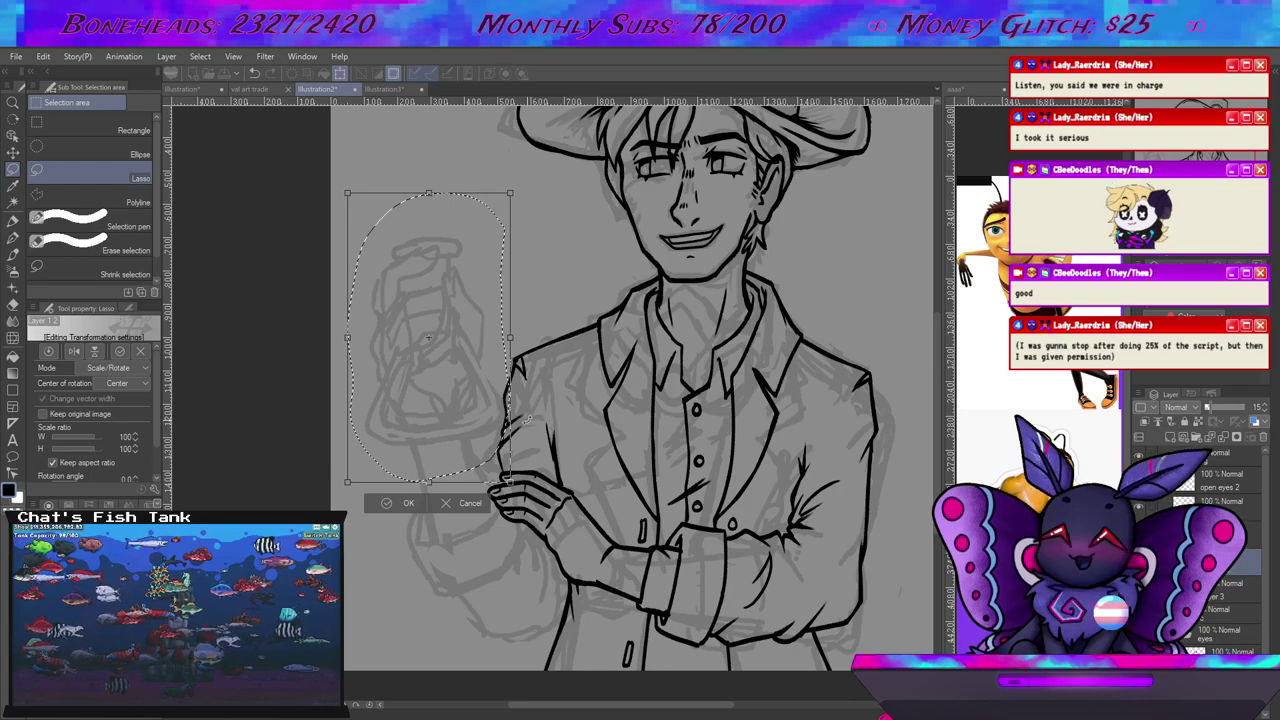
{"action": "left_click", "coordinate": [400, 503]}
{"action": "key", "text": "ctrl+d"}
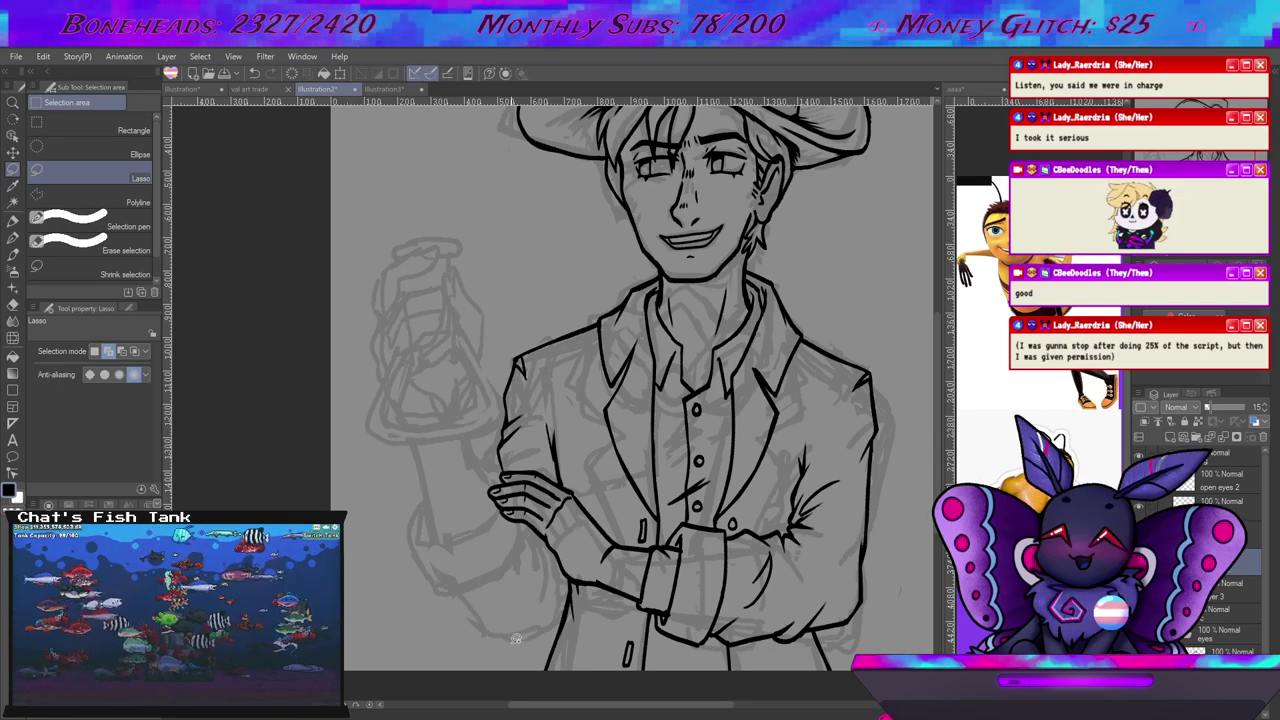
Lasso the hand and lantern sketch again, transform it slightly further down onto the forearm, and deselect it.
{"action": "mouse_move", "coordinate": [615, 579]}
{"action": "left_mouse_down"}
{"action": "mouse_move", "coordinate": [580, 551]}
{"action": "mouse_move", "coordinate": [583, 529]}
{"action": "mouse_move", "coordinate": [556, 566]}
{"action": "mouse_move", "coordinate": [559, 555]}
{"action": "left_mouse_up"}
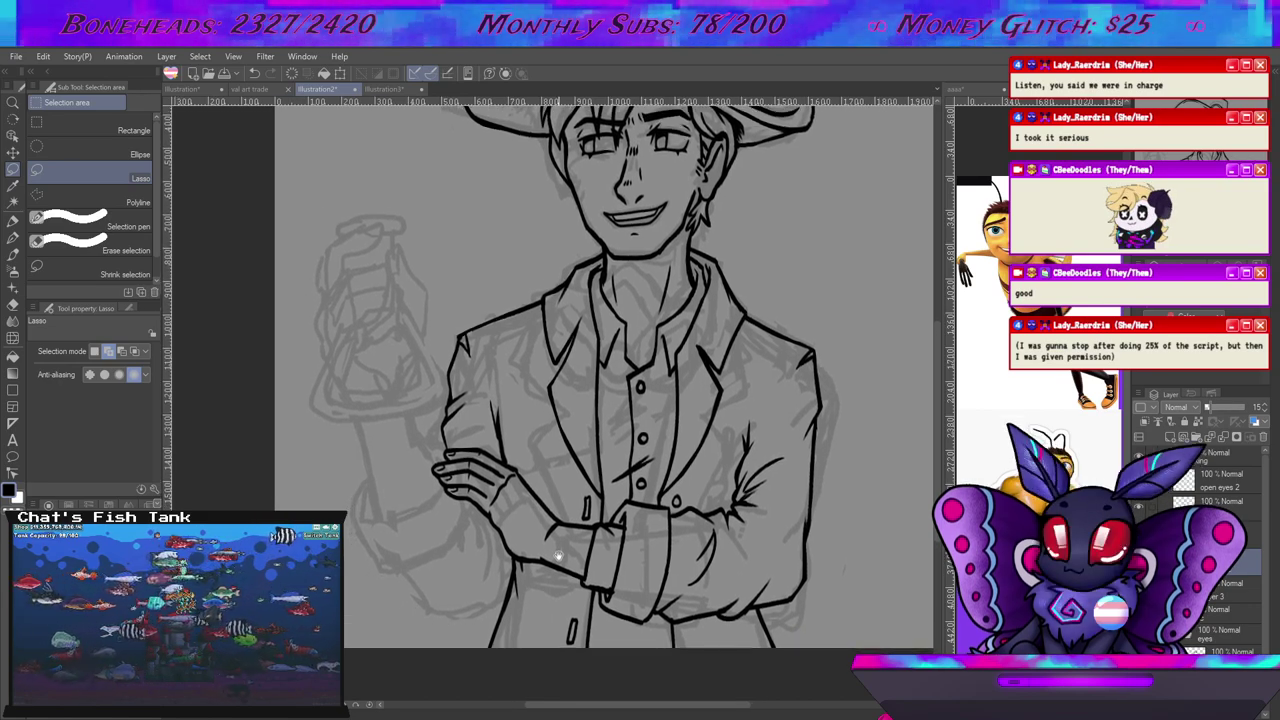
{"action": "mouse_move", "coordinate": [438, 350]}
{"action": "left_mouse_down"}
{"action": "mouse_move", "coordinate": [422, 424]}
{"action": "mouse_move", "coordinate": [374, 437]}
{"action": "mouse_move", "coordinate": [319, 428]}
{"action": "left_mouse_up"}
{"action": "left_click_drag", "start_coordinate": [326, 193], "coordinate": [445, 345]}
{"action": "key", "text": "ctrl+t"}
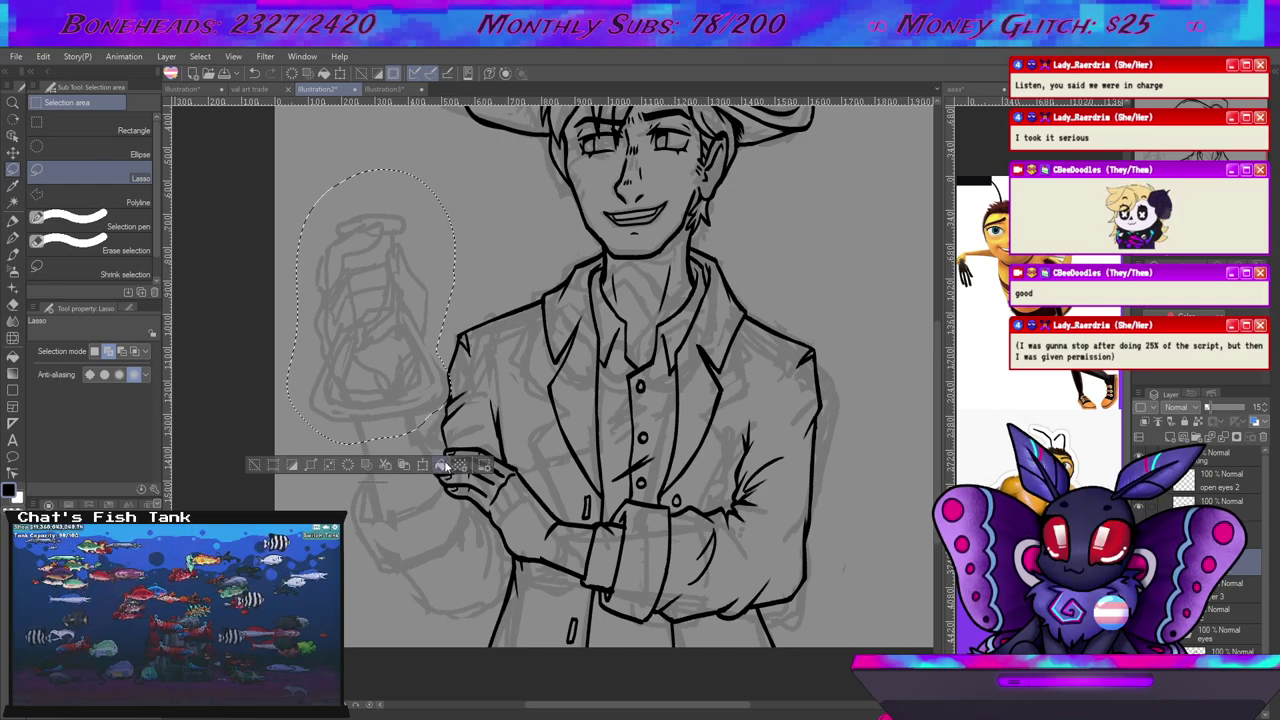
{"action": "left_click_drag", "start_coordinate": [432, 416], "coordinate": [433, 419]}
{"action": "left_click", "coordinate": [350, 476]}
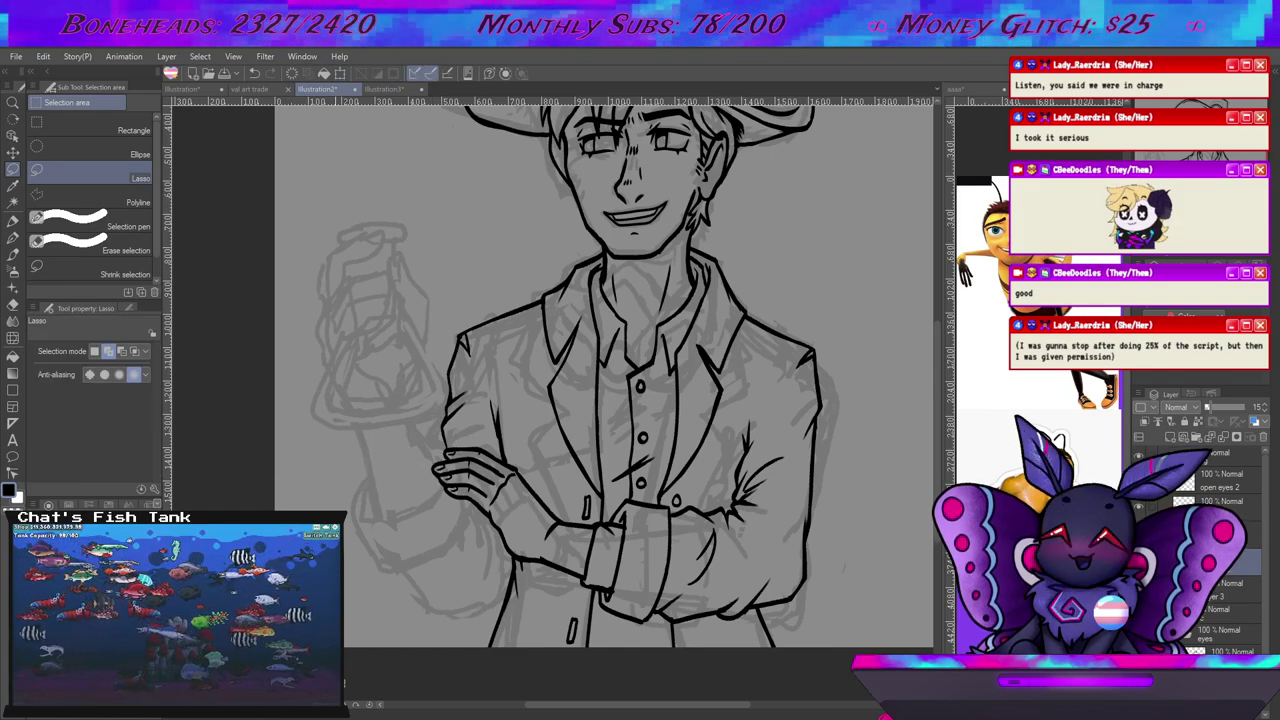
Add a new layer directly above the sketch layer and set the Gpencil brush size to 12.
{"action": "scroll", "coordinate": [493, 452], "scroll_direction": "down", "scroll_amount": 2}
{"action": "left_click_drag", "start_coordinate": [514, 409], "coordinate": [543, 387]}
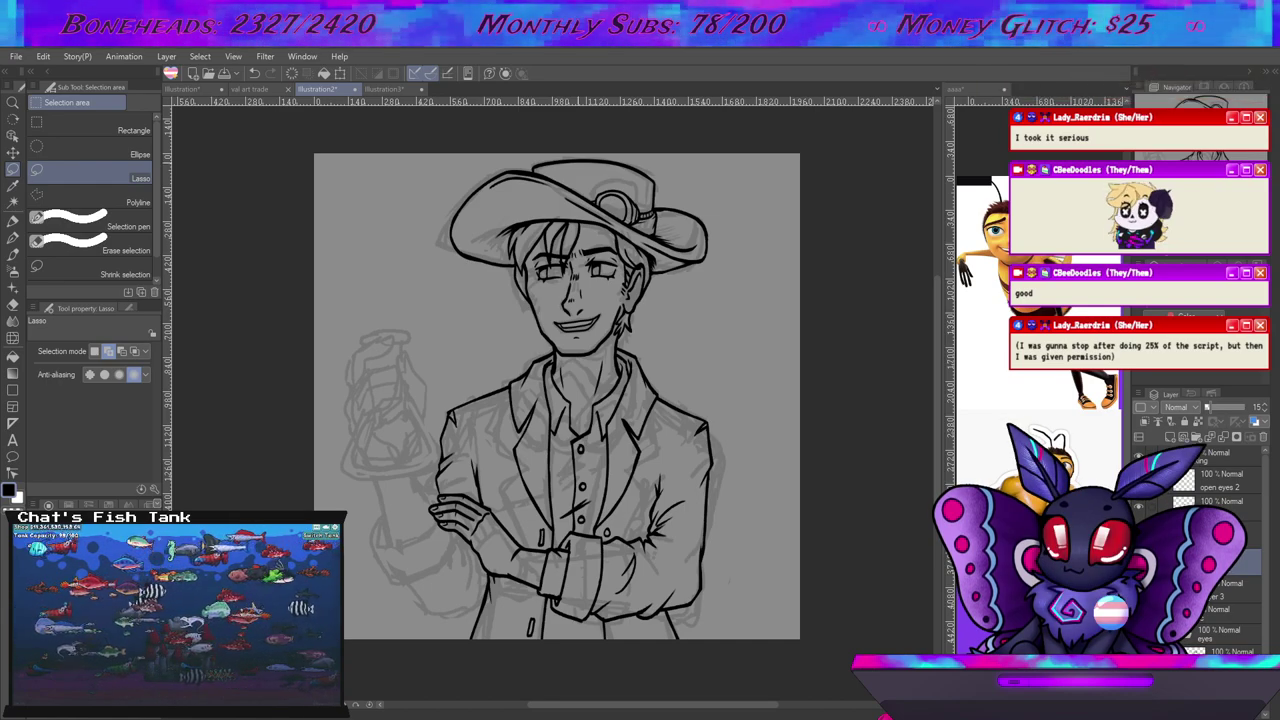
{"action": "scroll", "coordinate": [567, 243], "scroll_direction": "down", "scroll_amount": 1}
{"action": "scroll", "coordinate": [567, 243], "scroll_direction": "up", "scroll_amount": 1}
{"action": "left_click_drag", "start_coordinate": [508, 305], "coordinate": [620, 275]}
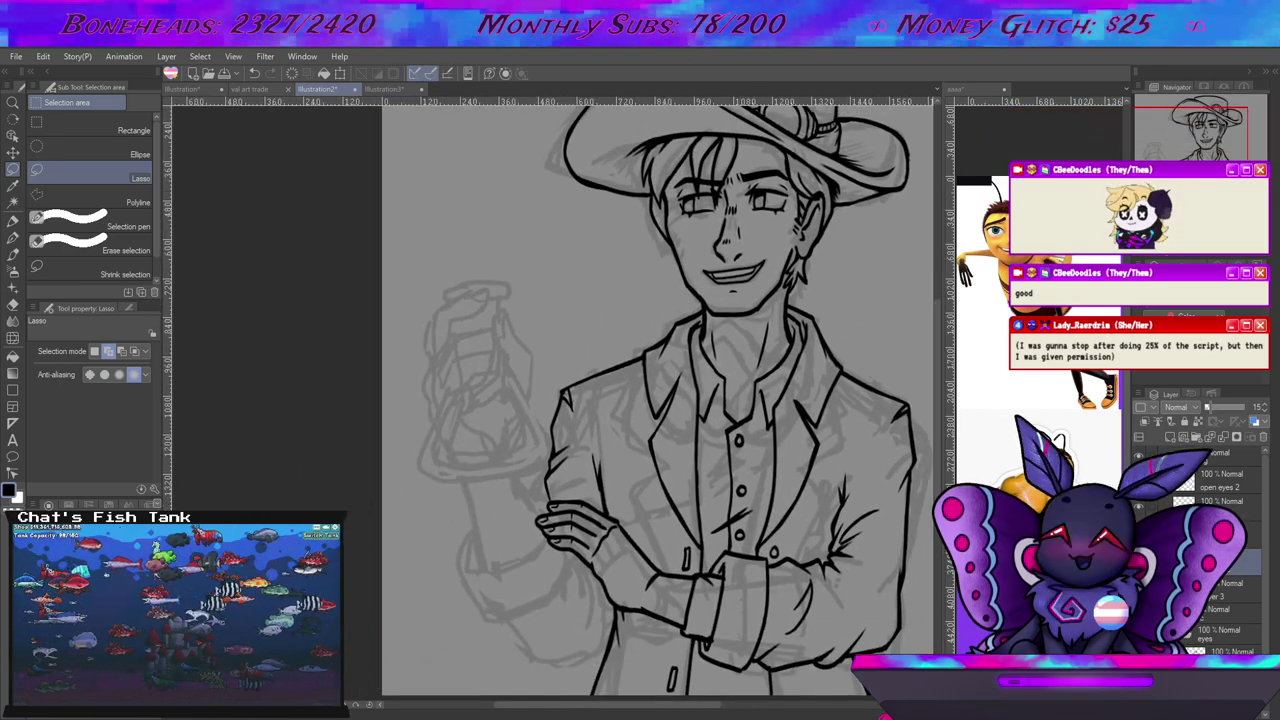
{"action": "left_click", "coordinate": [1169, 437]}
{"action": "left_click_drag", "start_coordinate": [757, 470], "coordinate": [728, 398]}
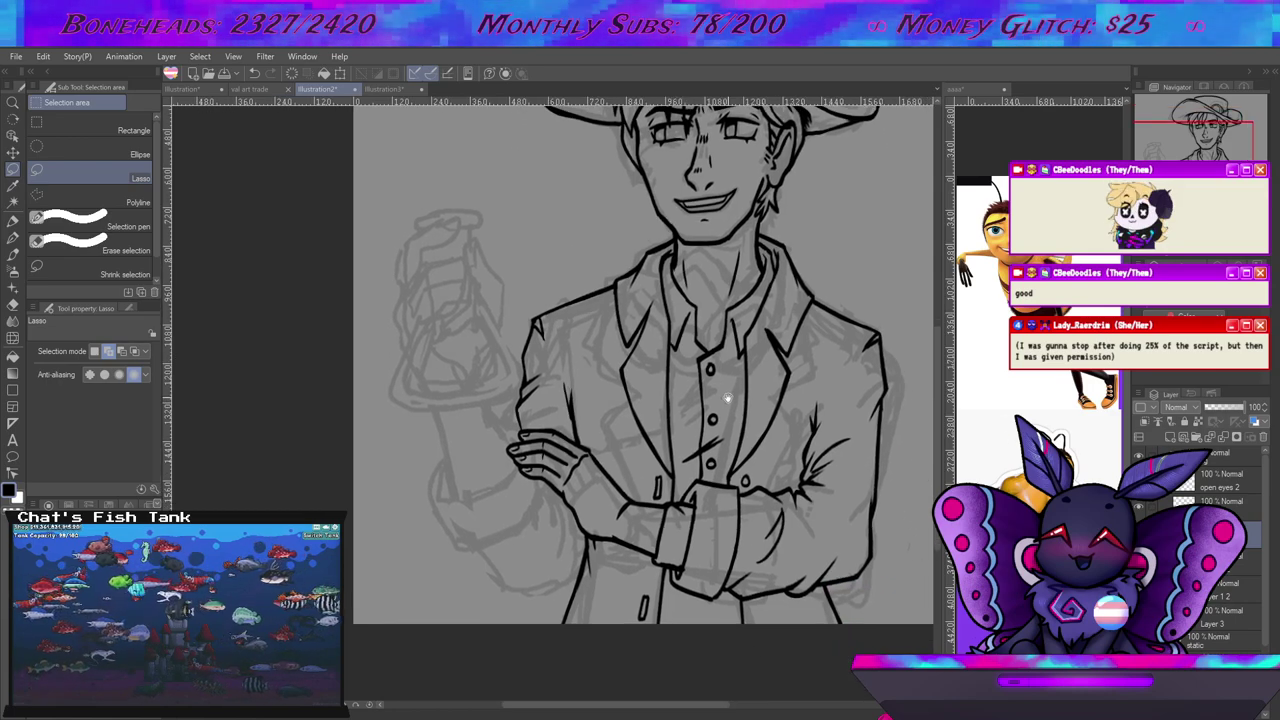
{"action": "left_click", "coordinate": [14, 240]}
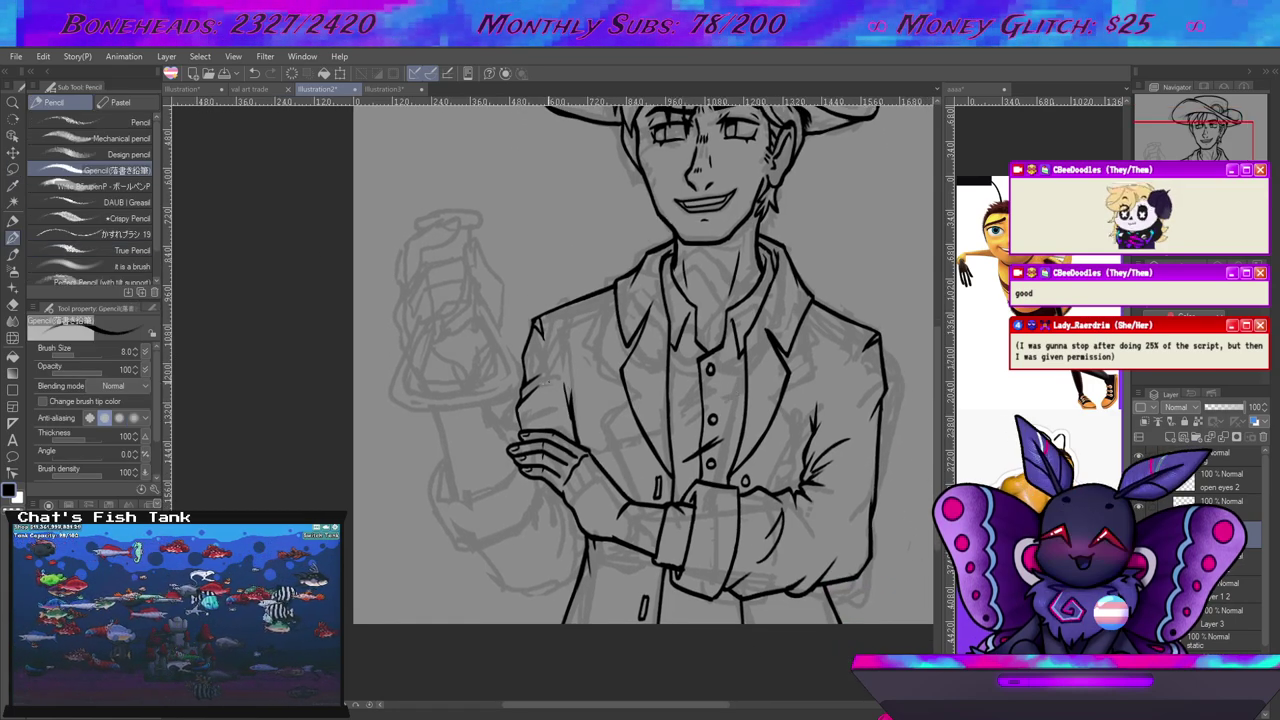
{"action": "key", "text": "]"}
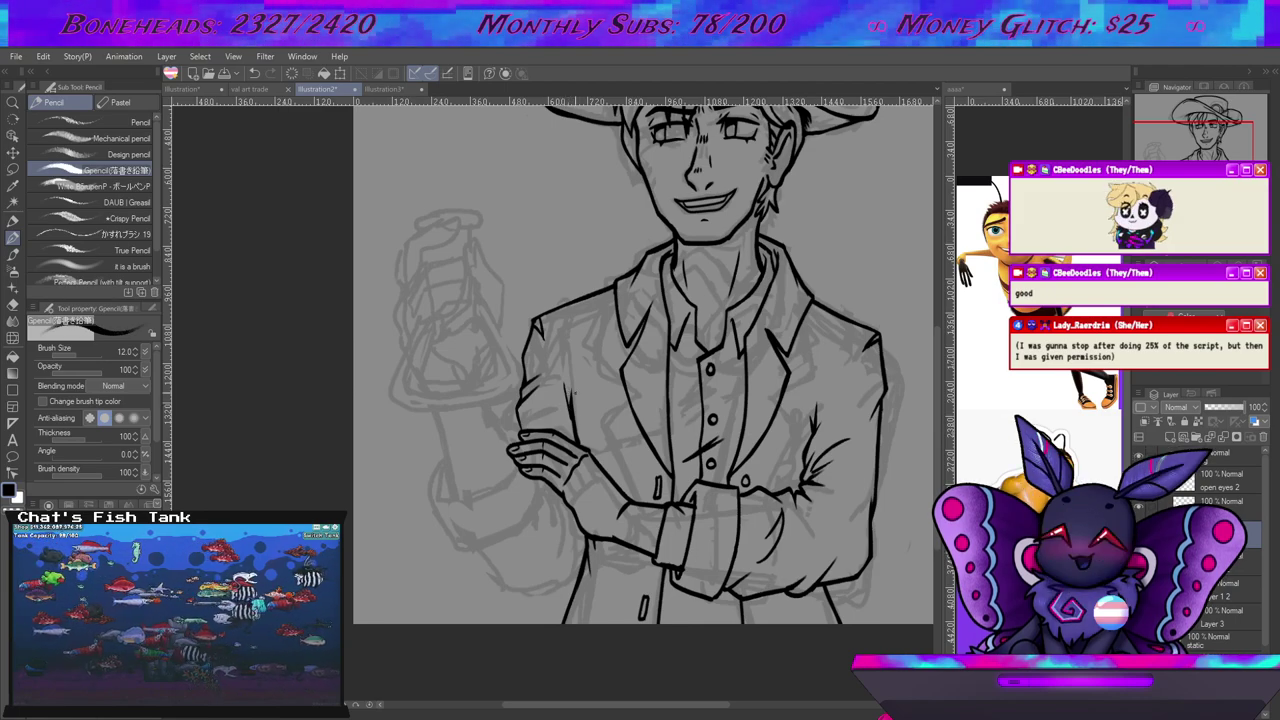
Ink the raised arm's sleeve over the sketch, outlining the underside, the elbow and the curved edges of the rolled cuff.
{"action": "scroll", "coordinate": [574, 393], "scroll_direction": "up", "scroll_amount": 4}
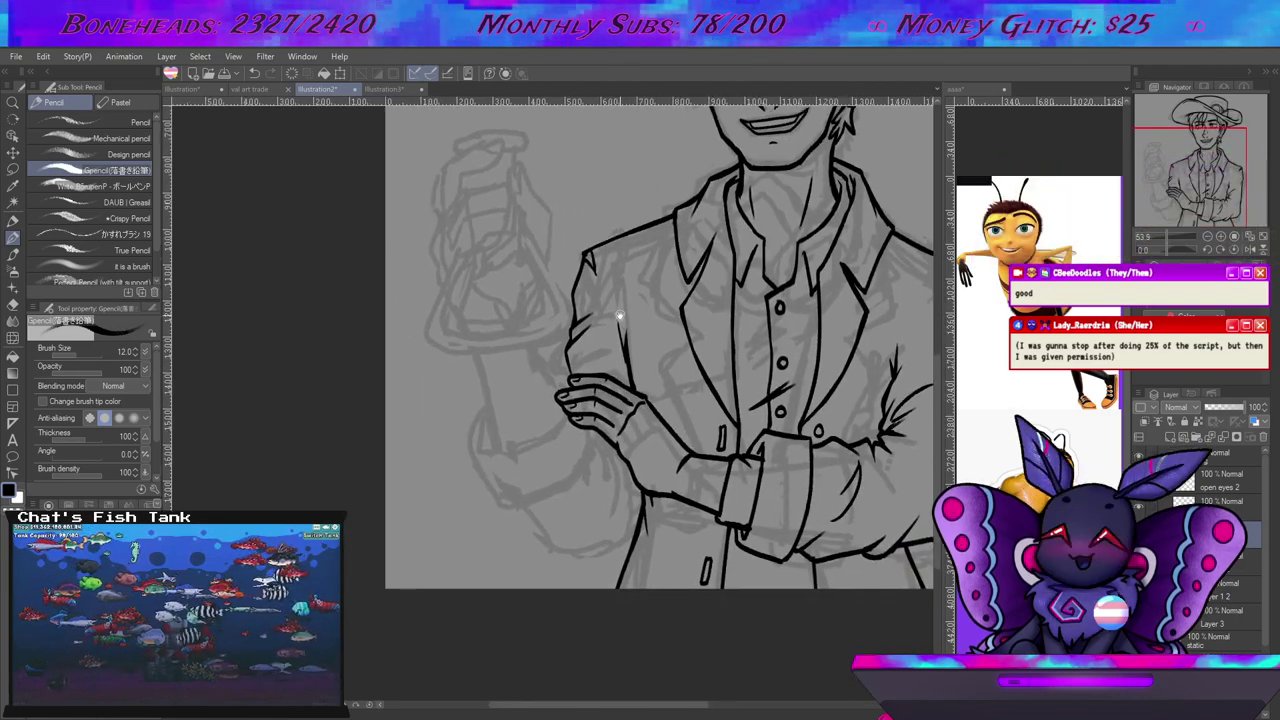
{"action": "left_click_drag", "start_coordinate": [606, 303], "coordinate": [606, 346]}
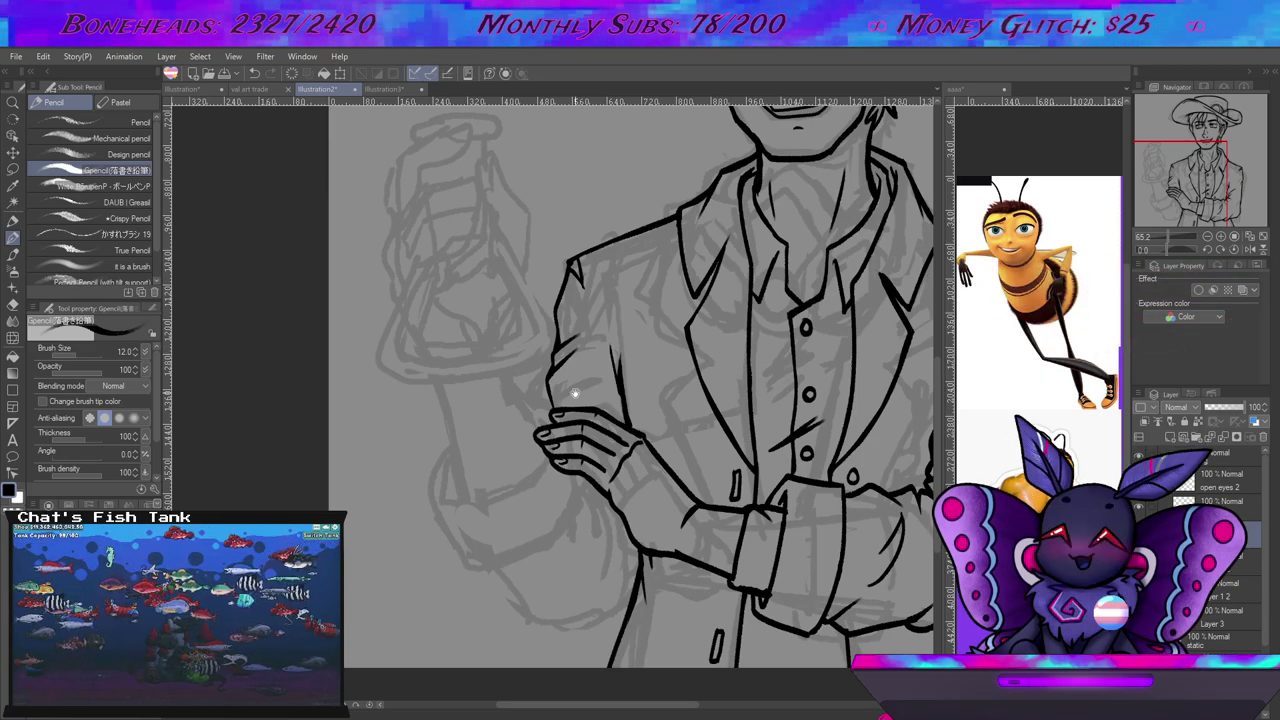
{"action": "left_click_drag", "start_coordinate": [664, 509], "coordinate": [644, 469]}
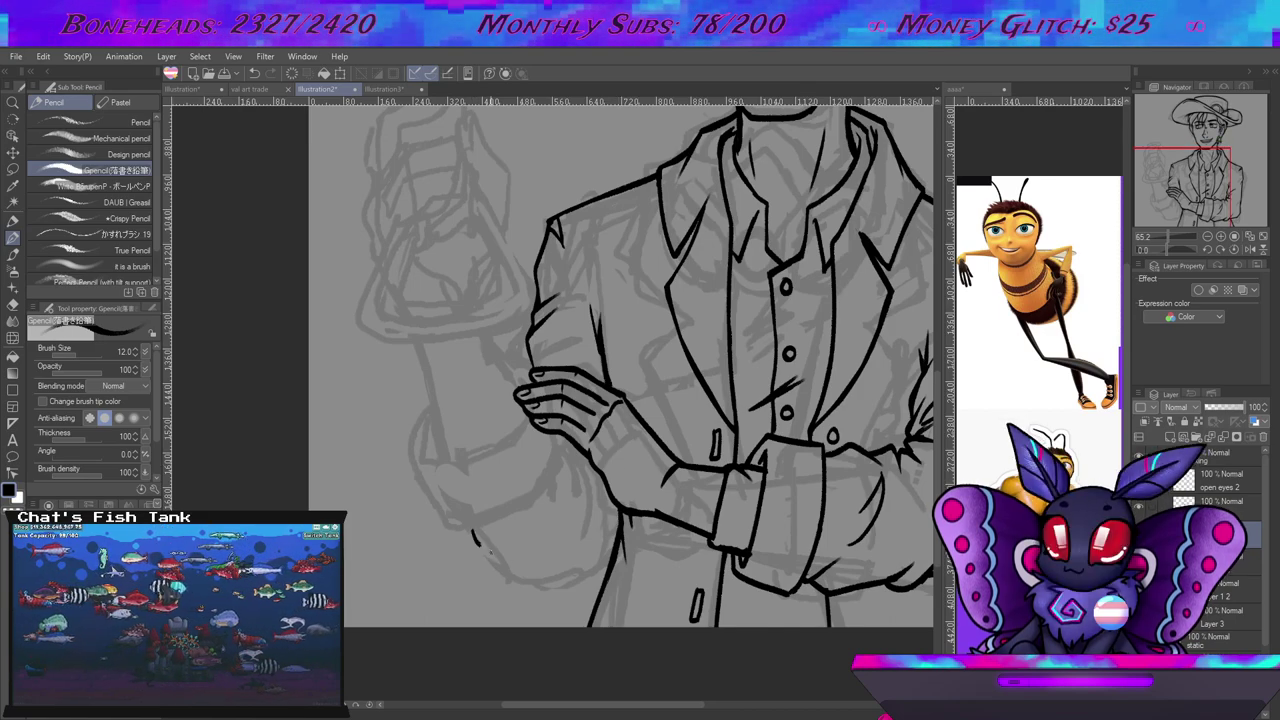
{"action": "mouse_move", "coordinate": [476, 540]}
{"action": "left_mouse_down"}
{"action": "mouse_move", "coordinate": [513, 592]}
{"action": "mouse_move", "coordinate": [598, 599]}
{"action": "left_mouse_up"}
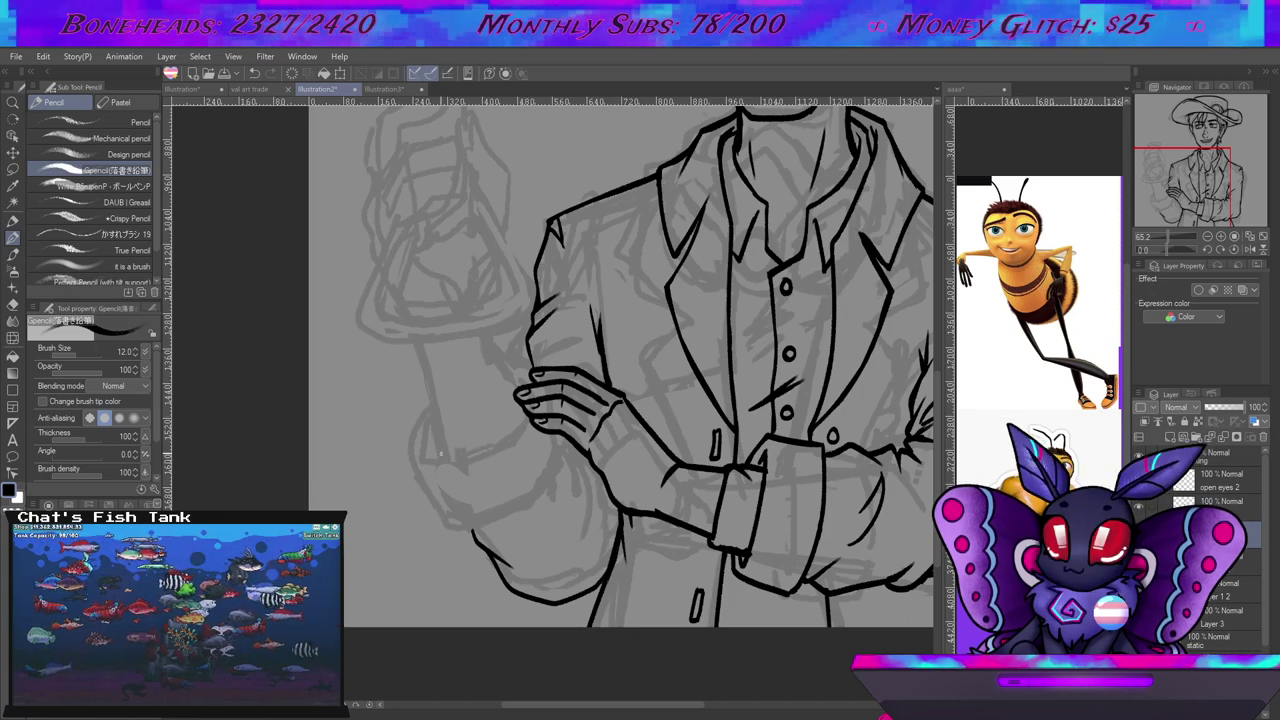
{"action": "left_click_drag", "start_coordinate": [438, 434], "coordinate": [447, 520]}
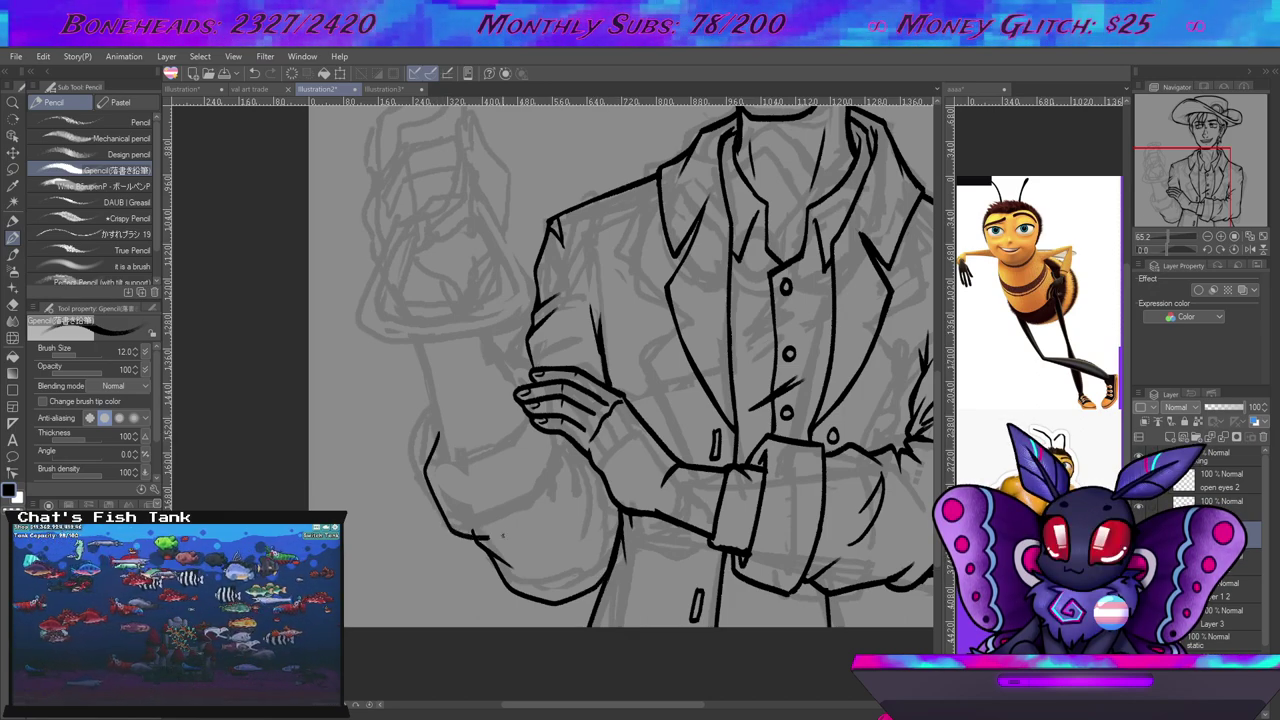
{"action": "left_click_drag", "start_coordinate": [440, 470], "coordinate": [490, 463]}
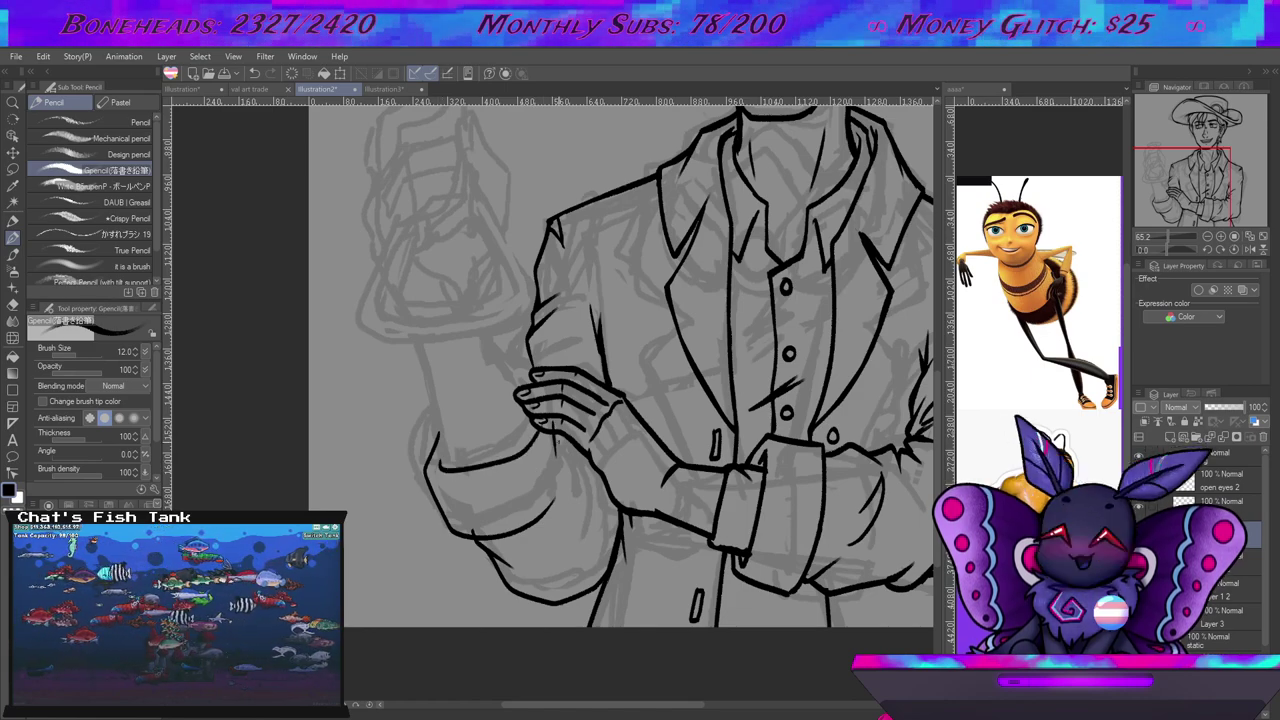
Ink the raised forearm's outer edge and the sleeve's inner edge with short fold creases below the cuff.
{"action": "left_click_drag", "start_coordinate": [561, 460], "coordinate": [564, 477]}
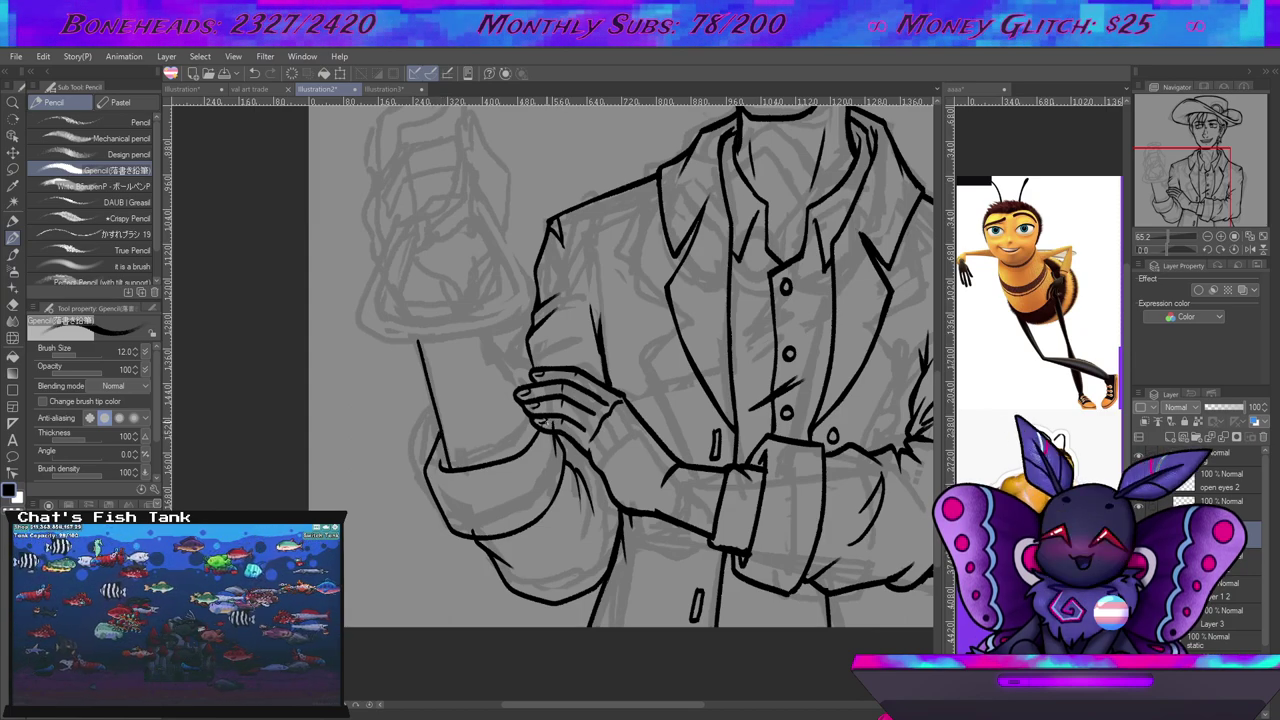
{"action": "key", "text": "e"}
{"action": "key", "text": "p"}
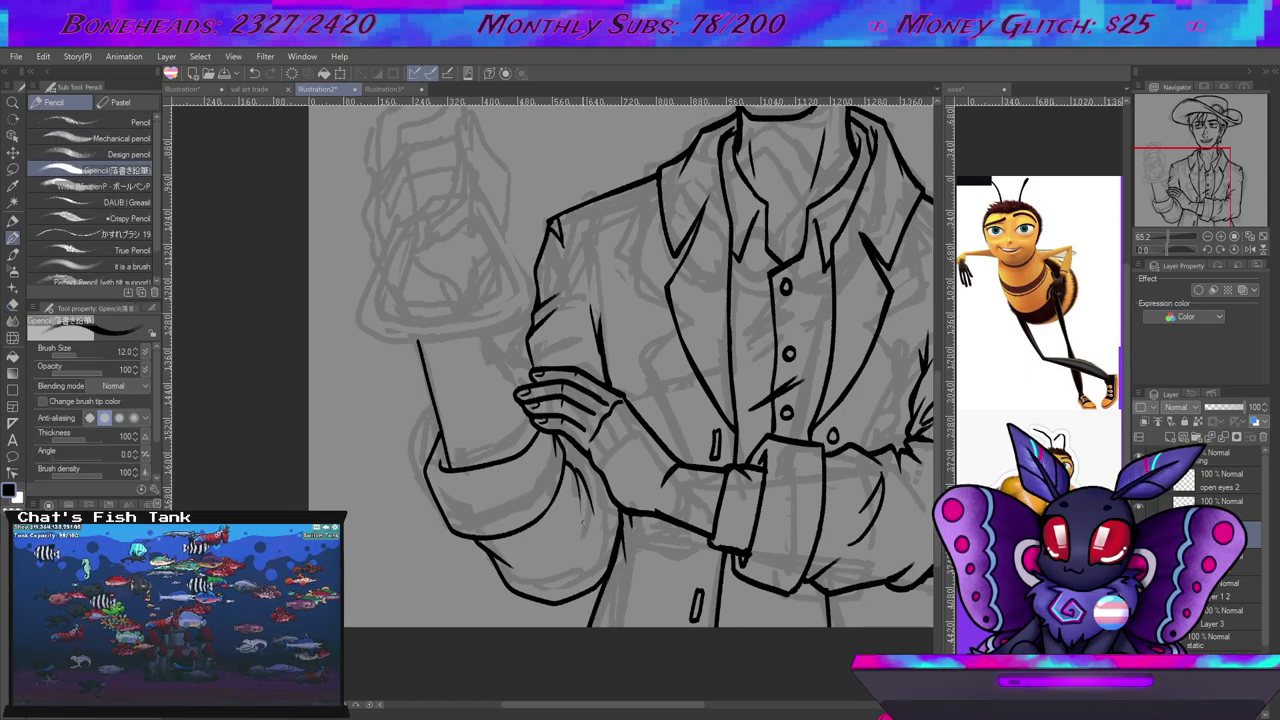
{"action": "mouse_move", "coordinate": [582, 531]}
{"action": "left_mouse_down"}
{"action": "mouse_move", "coordinate": [520, 575]}
{"action": "mouse_move", "coordinate": [564, 550]}
{"action": "left_mouse_up"}
{"action": "key", "text": "ctrl+z"}
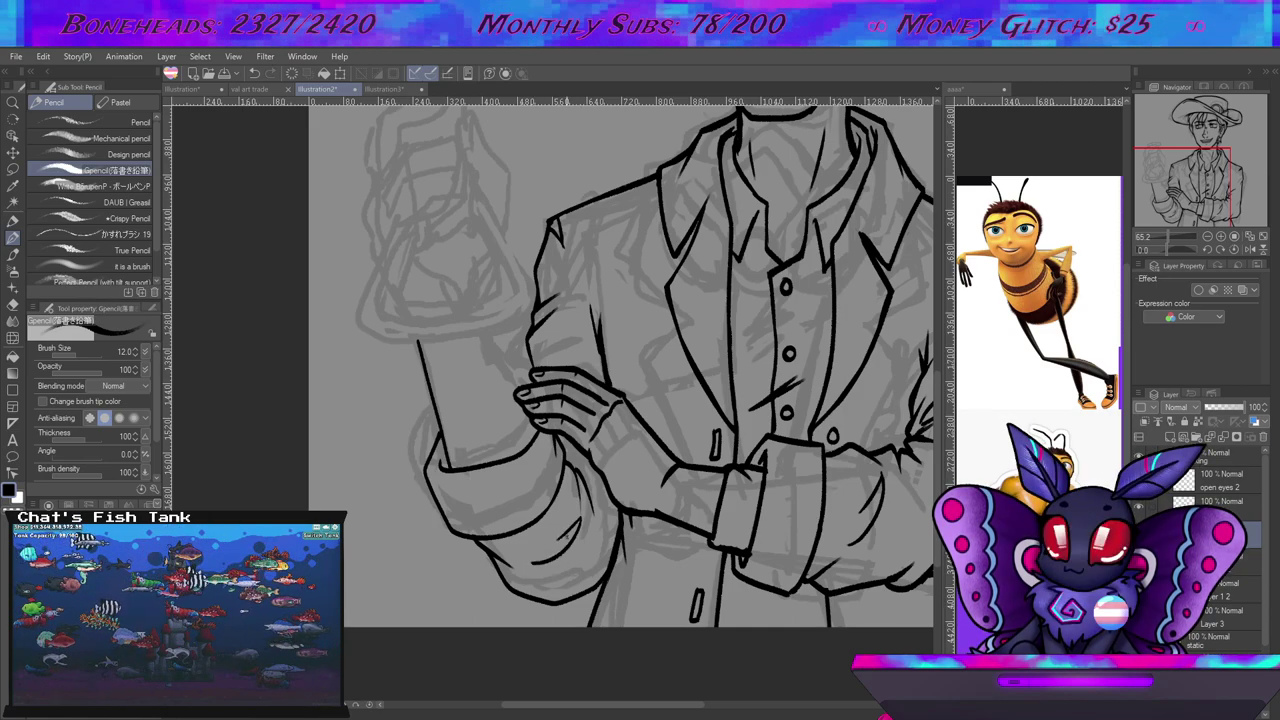
Ink the forearm's inner edge from the base of the lantern sketch down toward the rolled cuff.
{"action": "left_click_drag", "start_coordinate": [492, 335], "coordinate": [528, 387]}
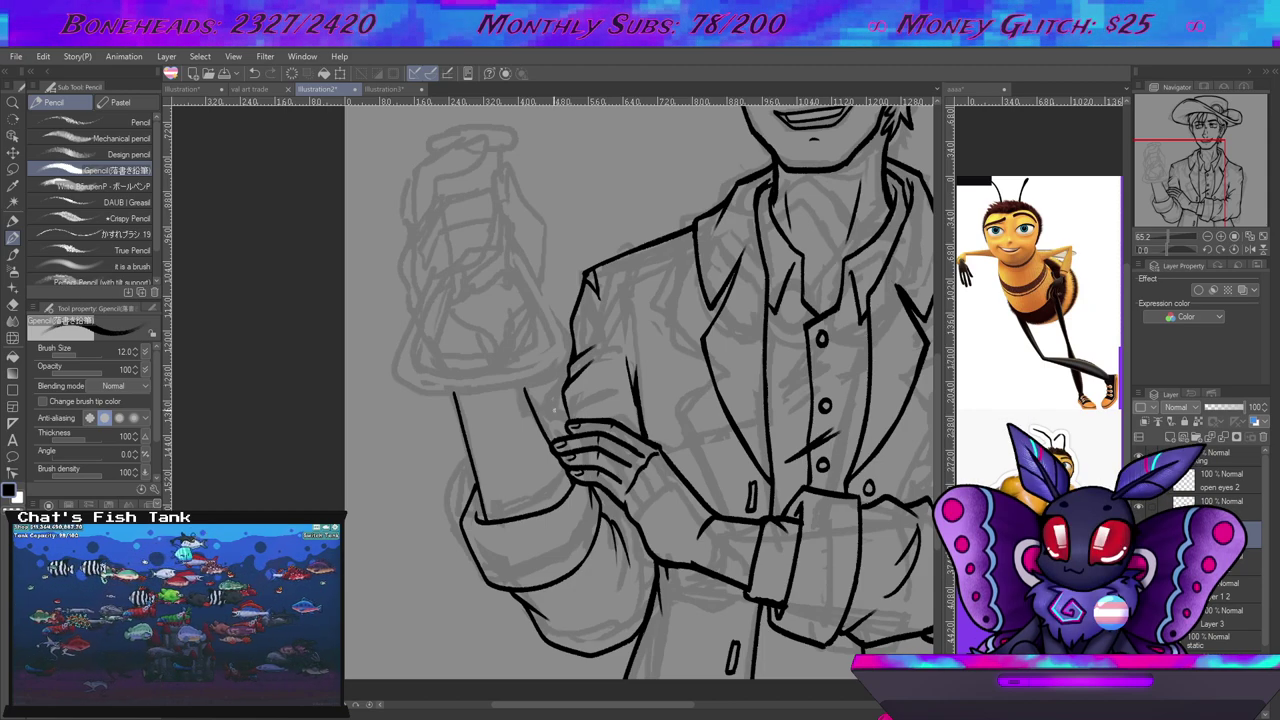
{"action": "key", "text": "e"}
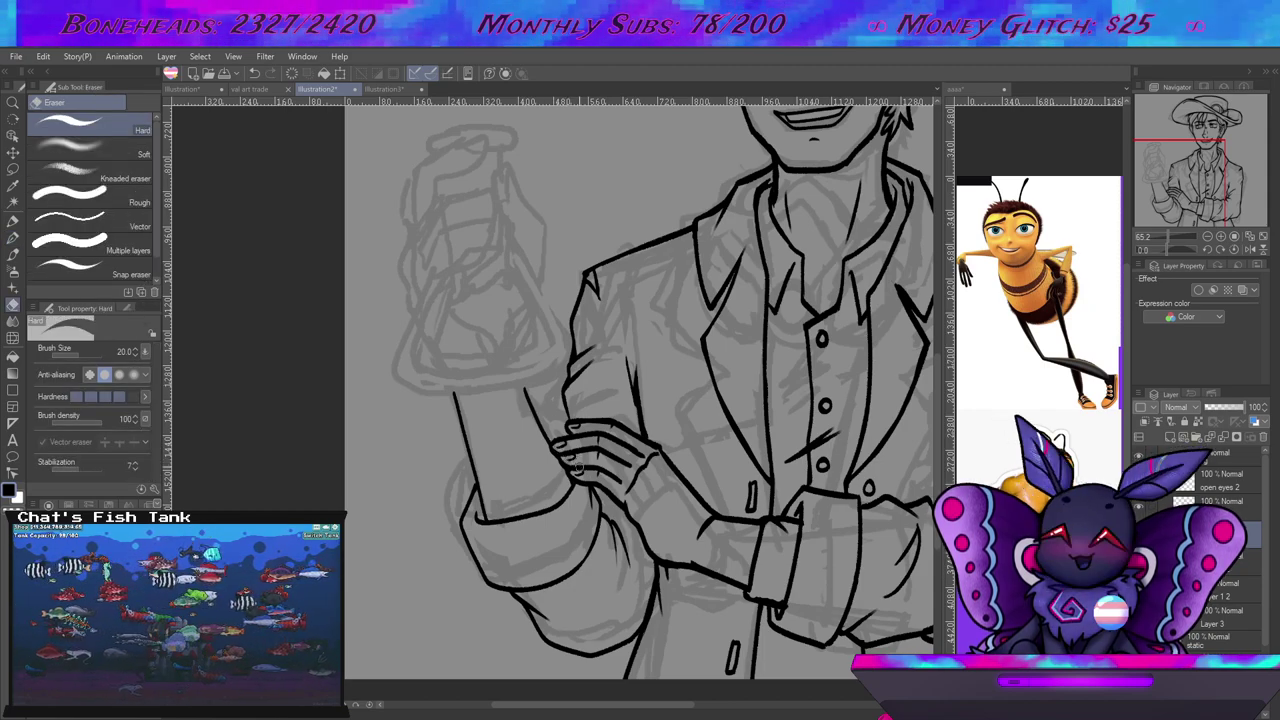
{"action": "key", "text": "p"}
{"action": "left_click_drag", "start_coordinate": [524, 462], "coordinate": [575, 519]}
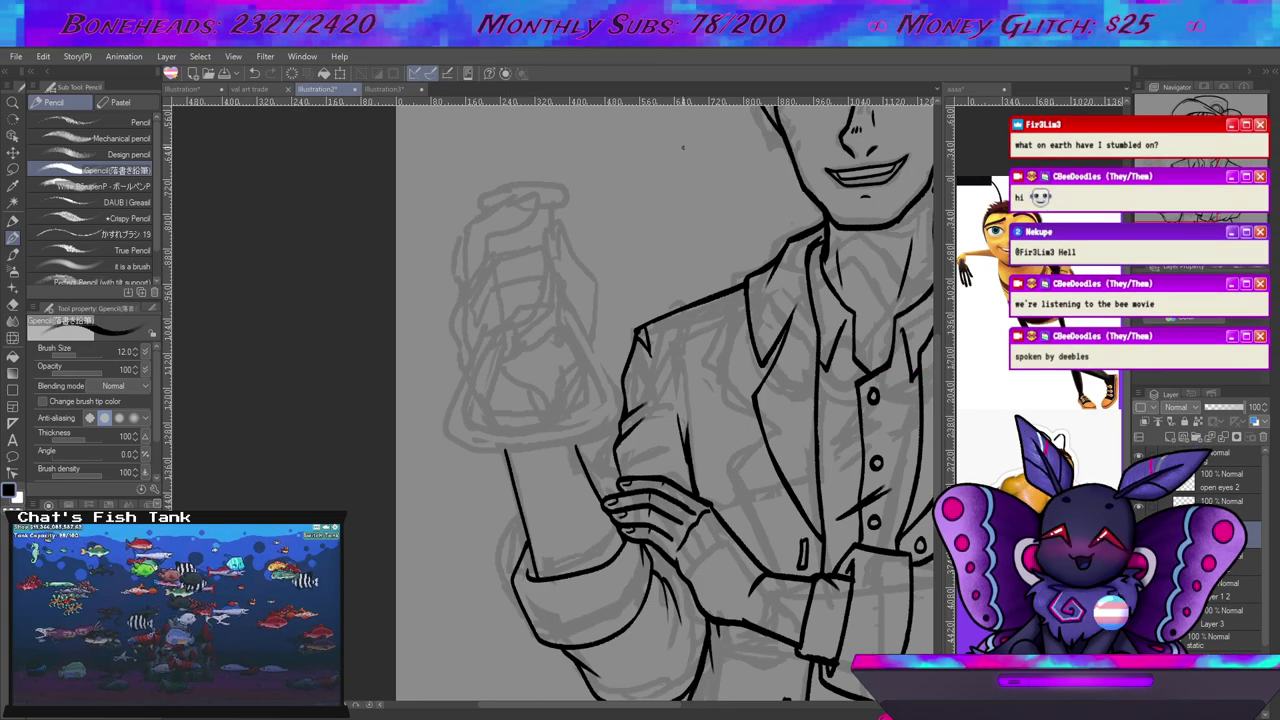
Ink the raised hand's thumb over the sketch, with its tip, nail and outer edge running down to the palm.
{"action": "scroll", "coordinate": [683, 147], "scroll_direction": "down", "scroll_amount": 5}
{"action": "scroll", "coordinate": [528, 305], "scroll_direction": "up", "scroll_amount": 2}
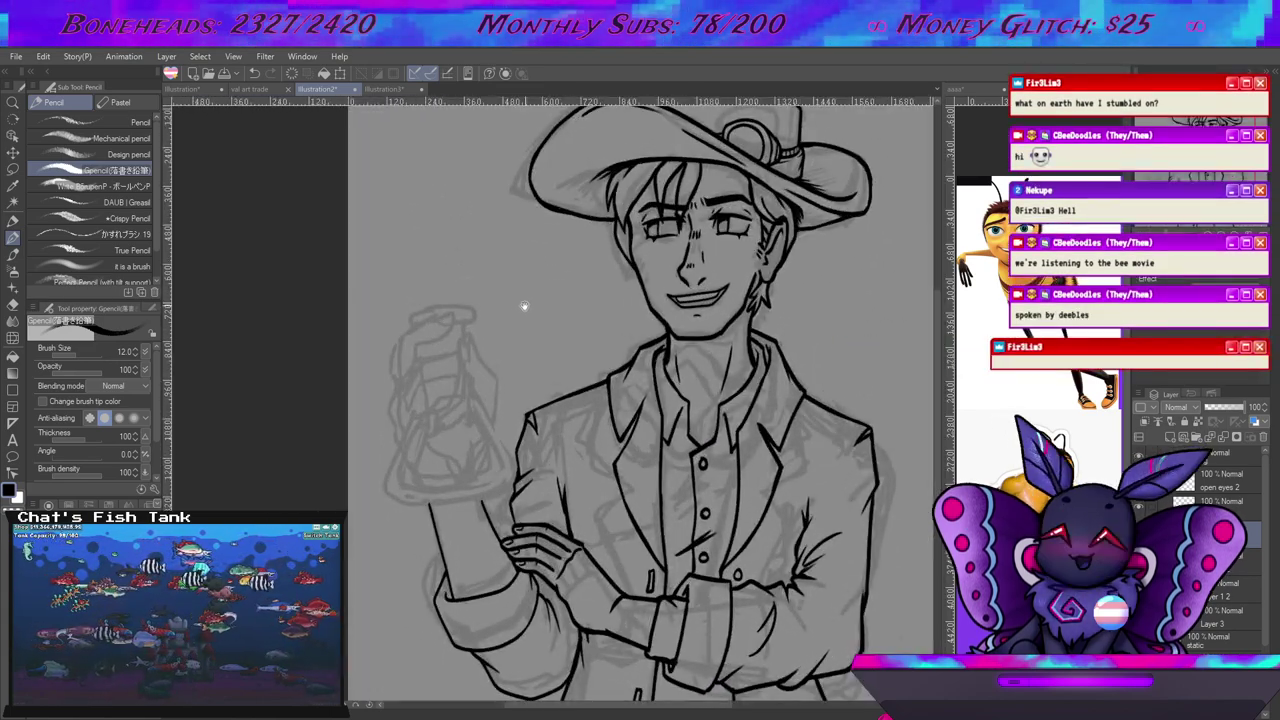
{"action": "scroll", "coordinate": [528, 305], "scroll_direction": "up", "scroll_amount": 4}
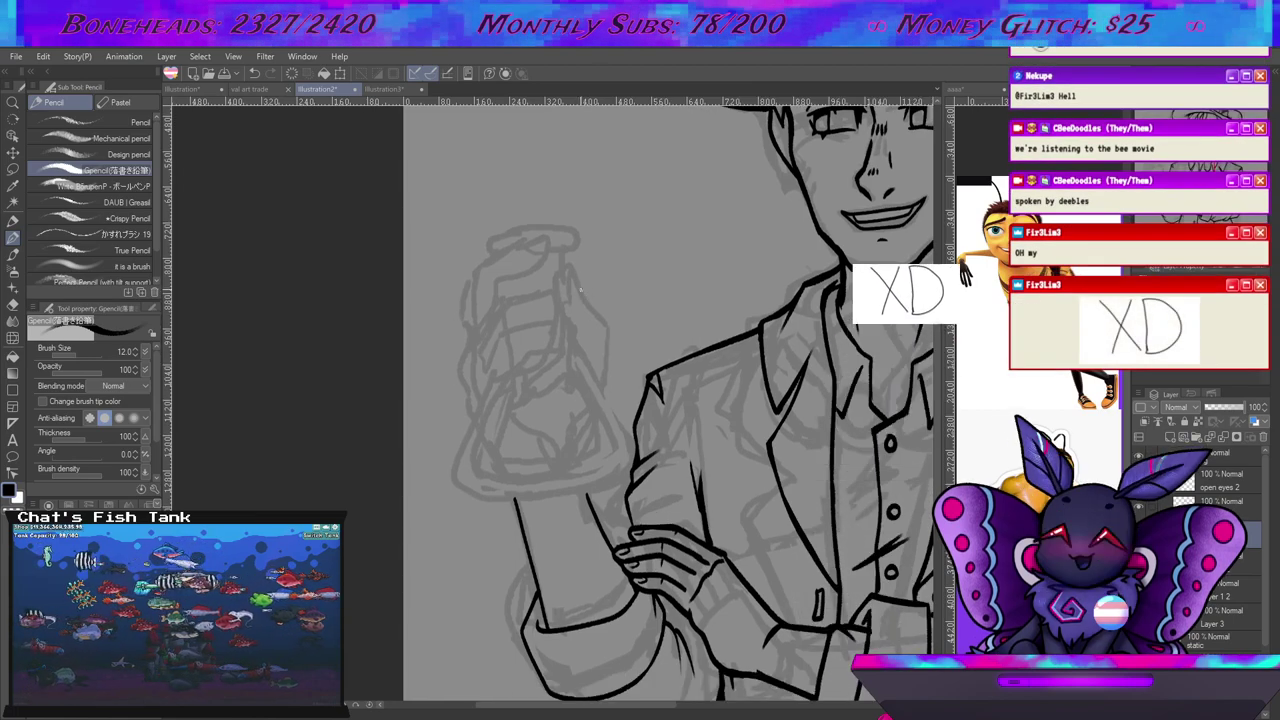
{"action": "left_click_drag", "start_coordinate": [577, 280], "coordinate": [563, 300]}
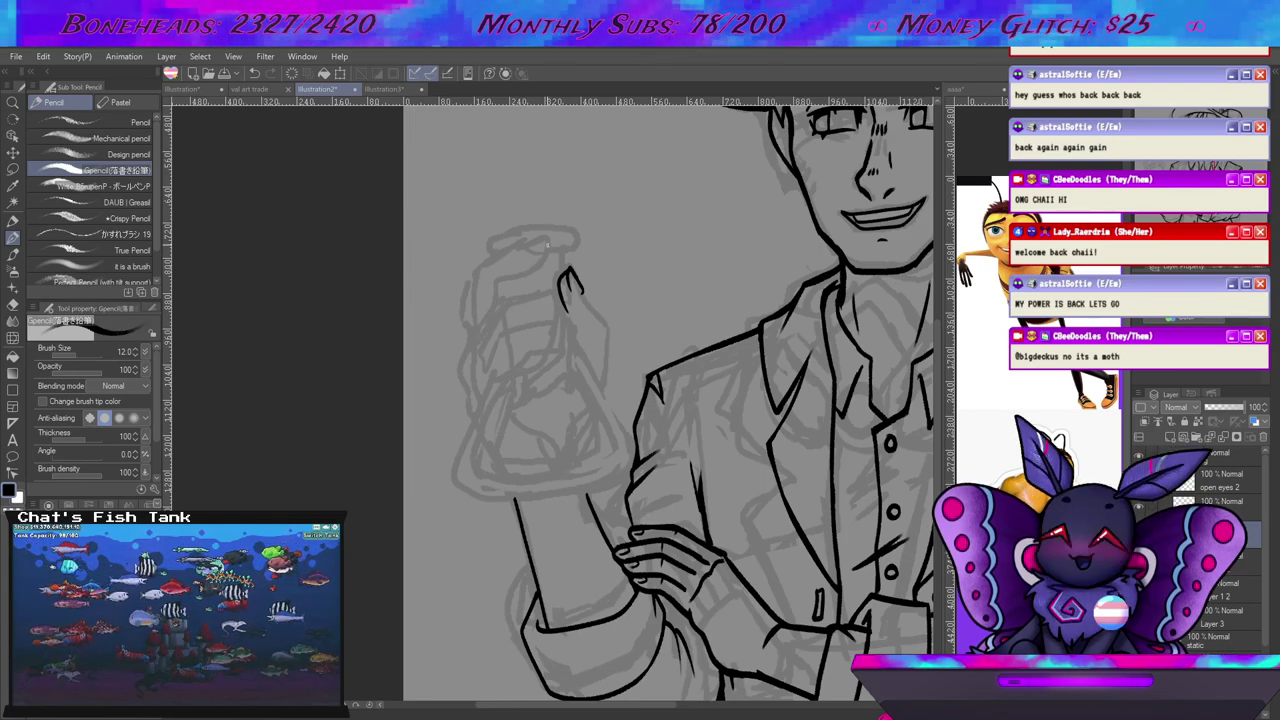
{"action": "key", "text": "e"}
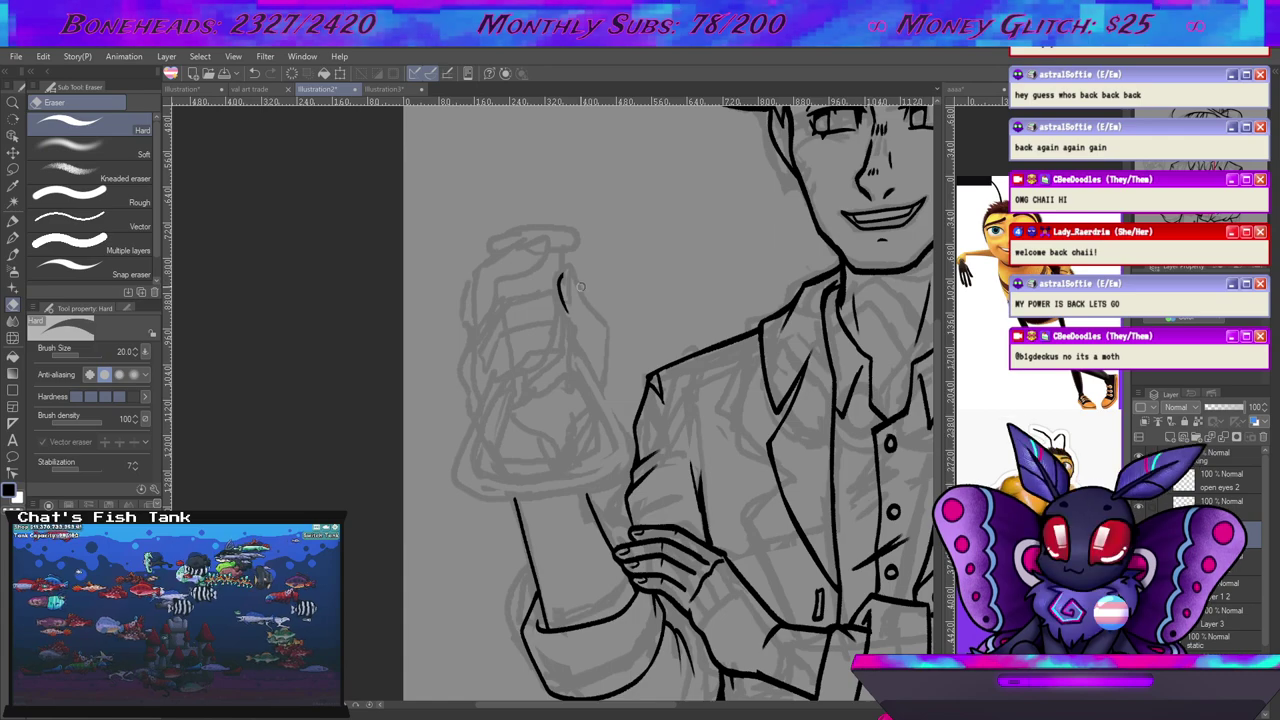
{"action": "key", "text": "p"}
{"action": "left_click_drag", "start_coordinate": [561, 277], "coordinate": [598, 315]}
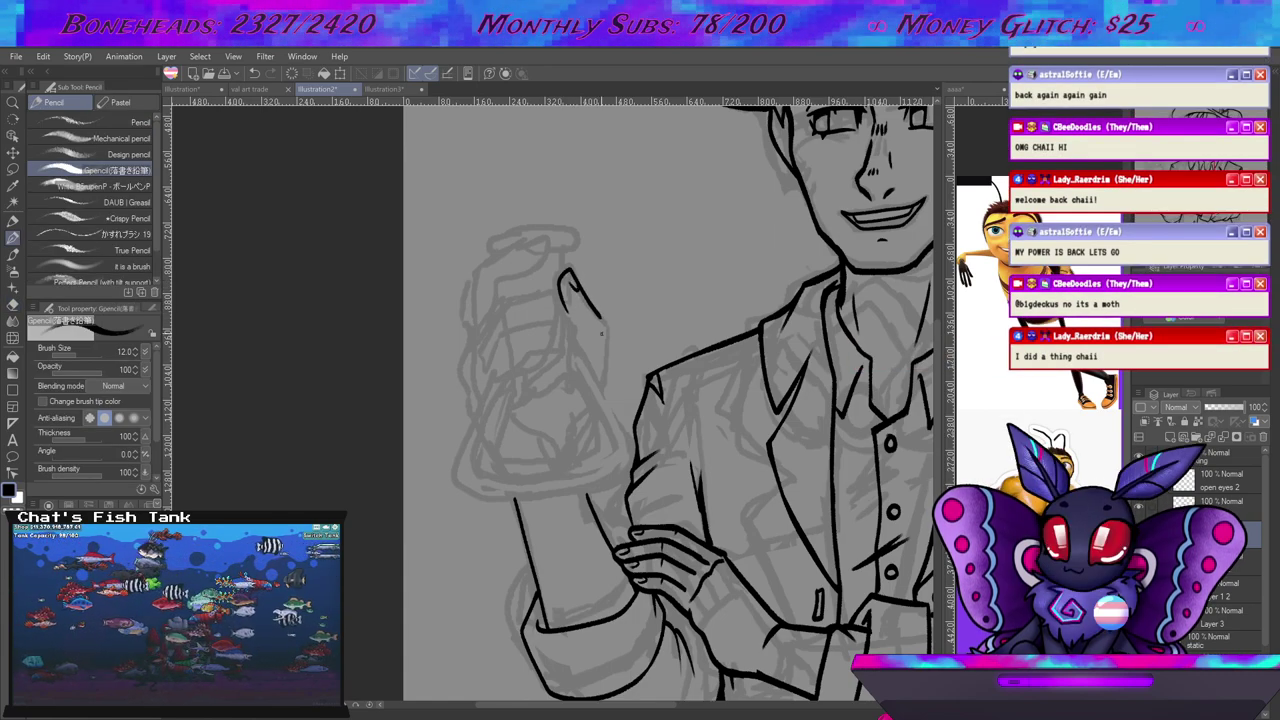
{"action": "left_click_drag", "start_coordinate": [598, 315], "coordinate": [603, 381]}
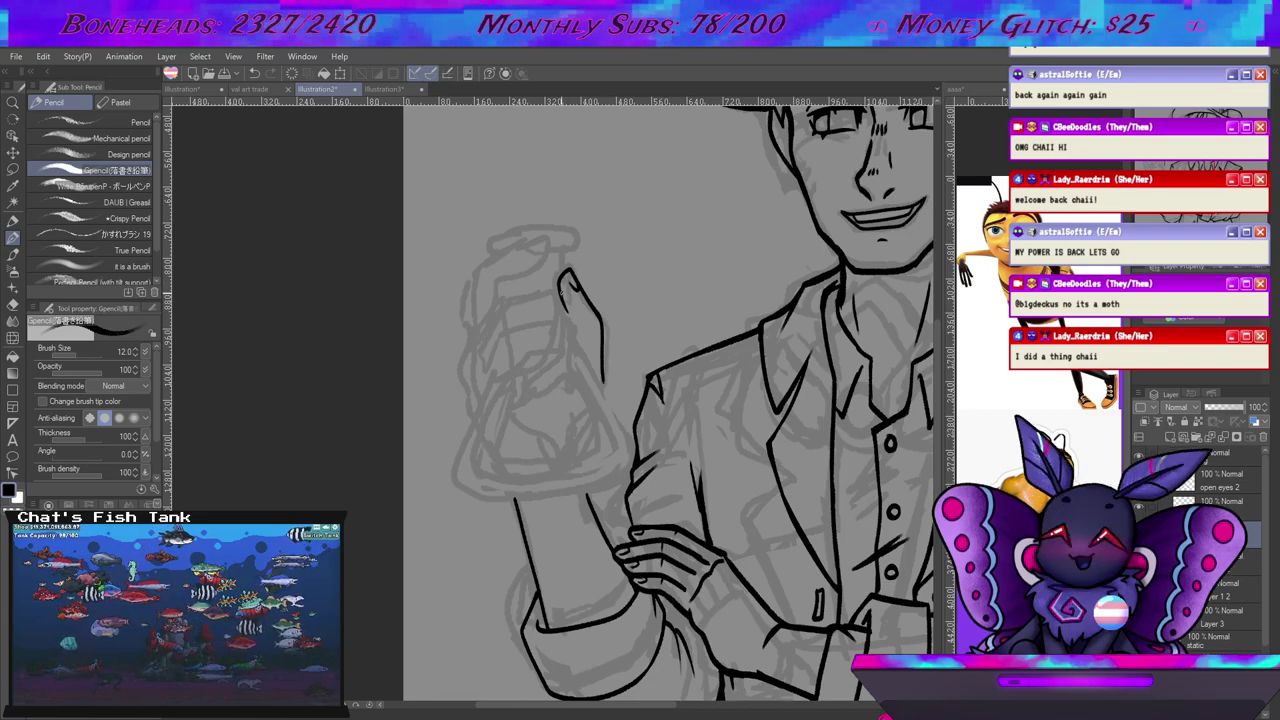
Ink the inner contour of the thumb with its joint crease, and clean up the stroke ends with the eraser.
{"action": "left_click_drag", "start_coordinate": [566, 311], "coordinate": [578, 325]}
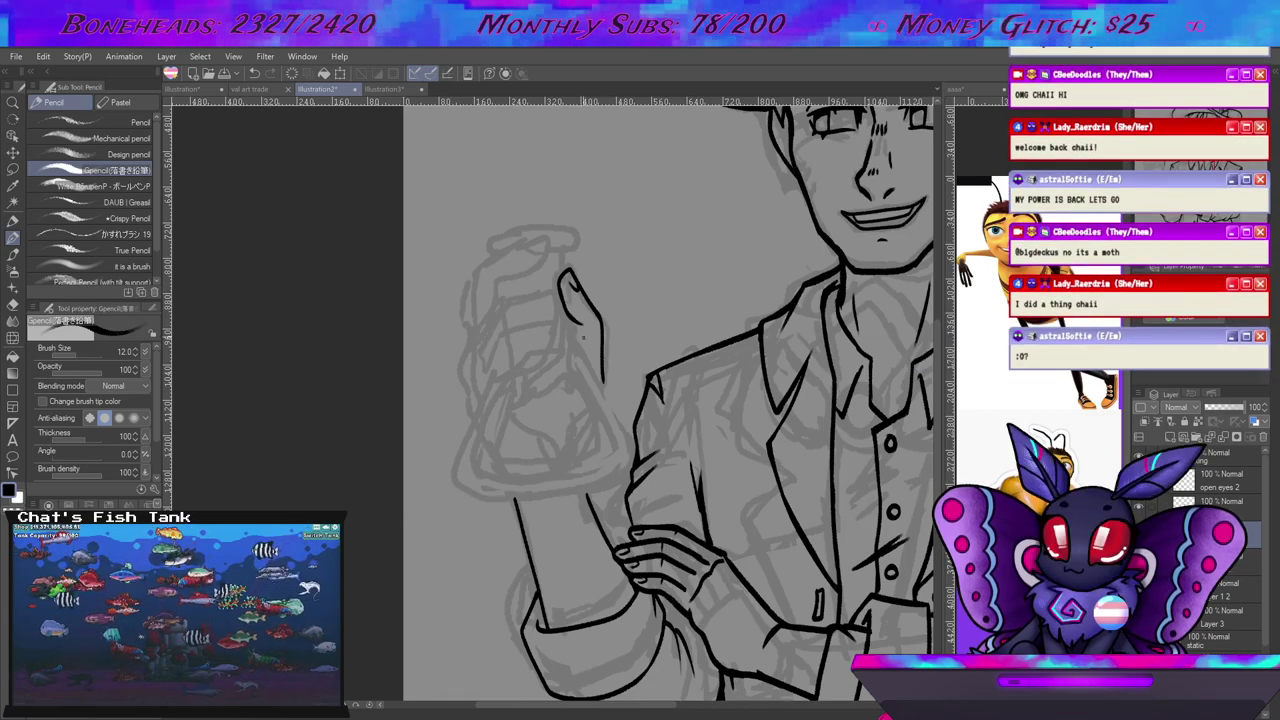
{"action": "key", "text": "e"}
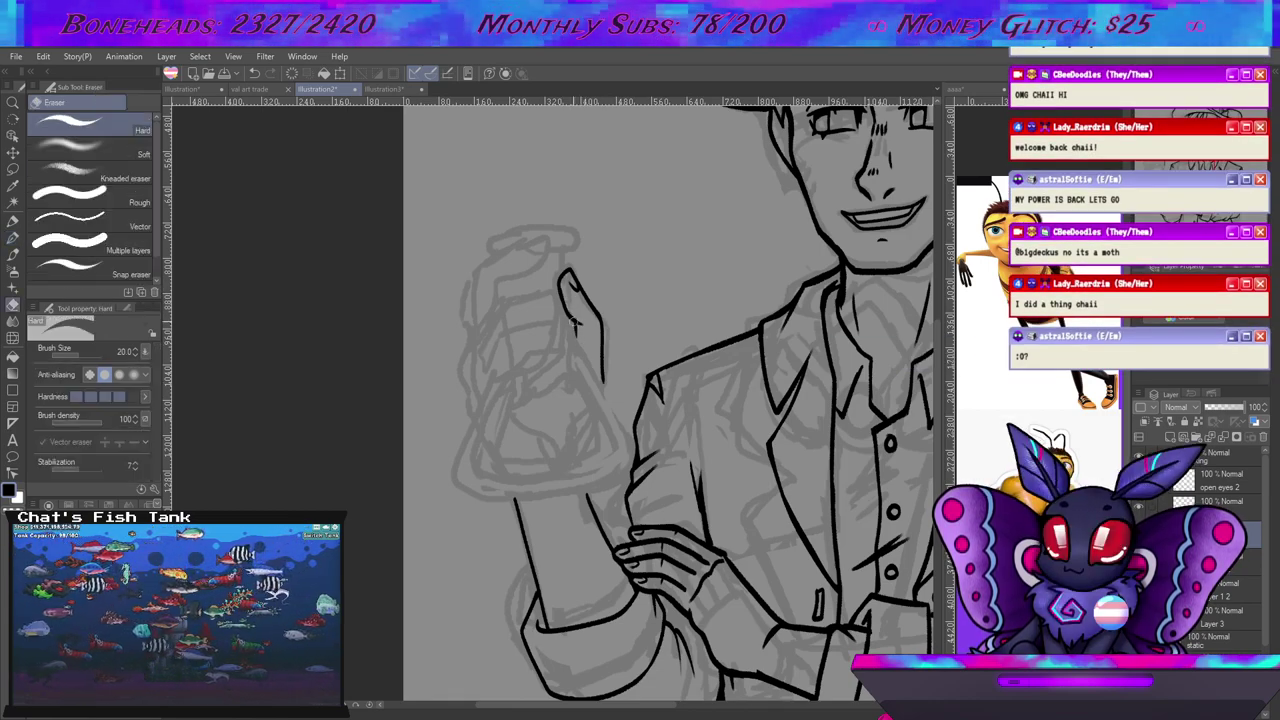
{"action": "key", "text": "p"}
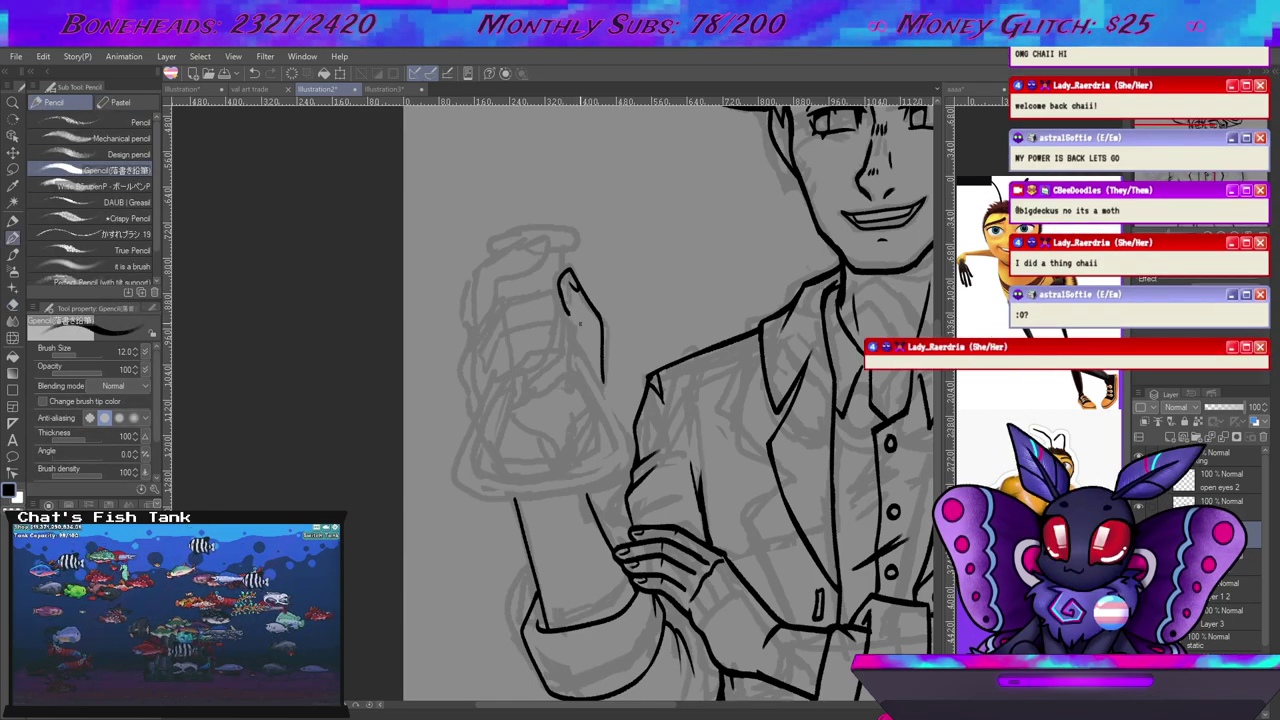
{"action": "left_click_drag", "start_coordinate": [564, 309], "coordinate": [573, 336]}
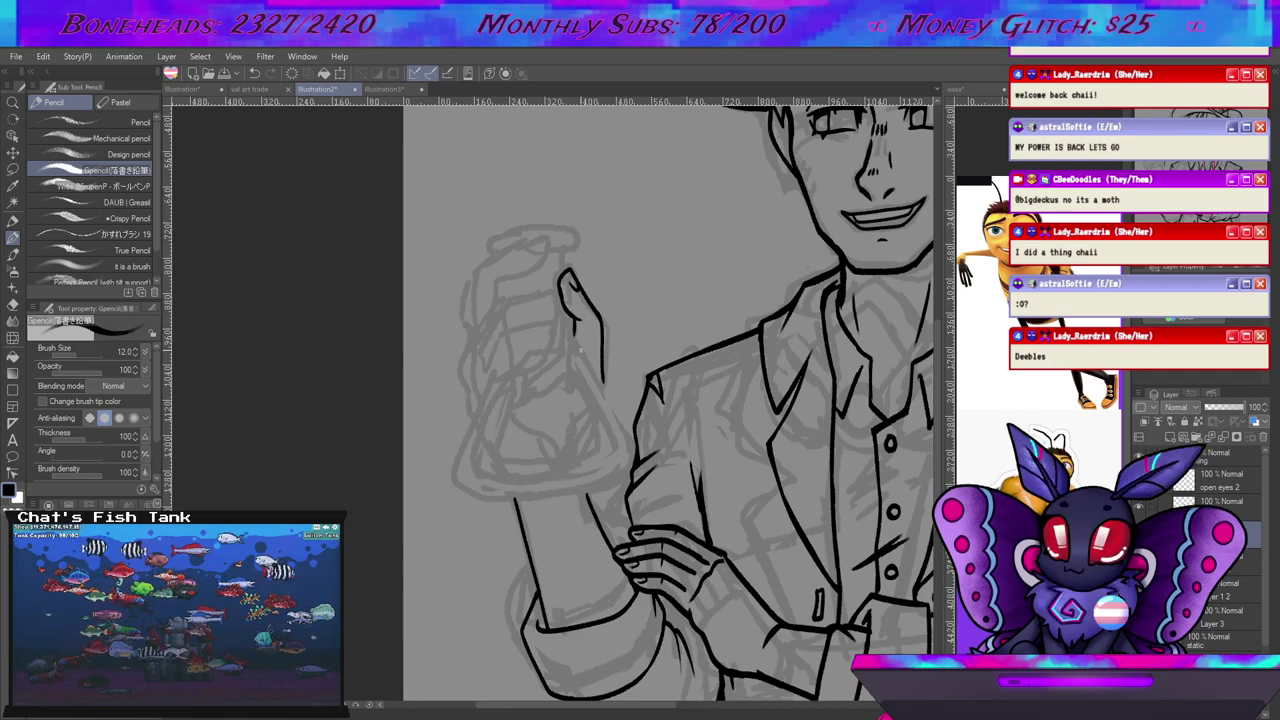
{"action": "key", "text": "e"}
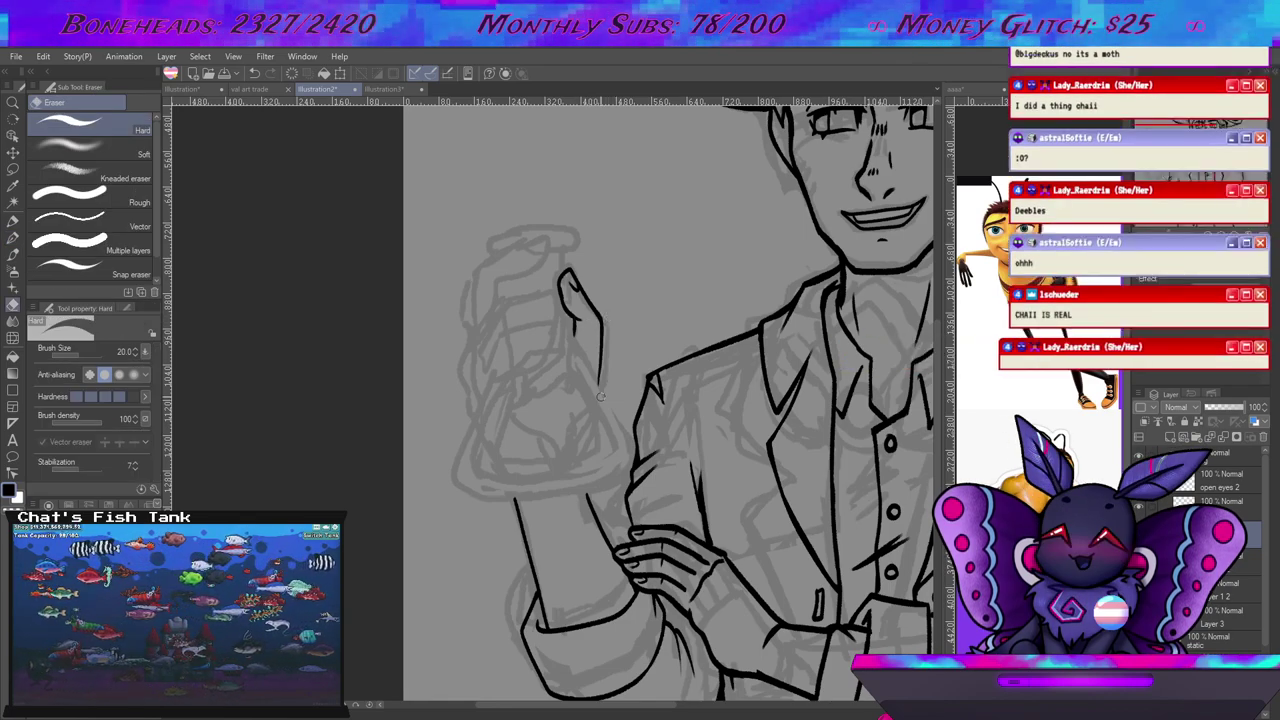
{"action": "key", "text": "p"}
{"action": "left_click_drag", "start_coordinate": [606, 371], "coordinate": [636, 357]}
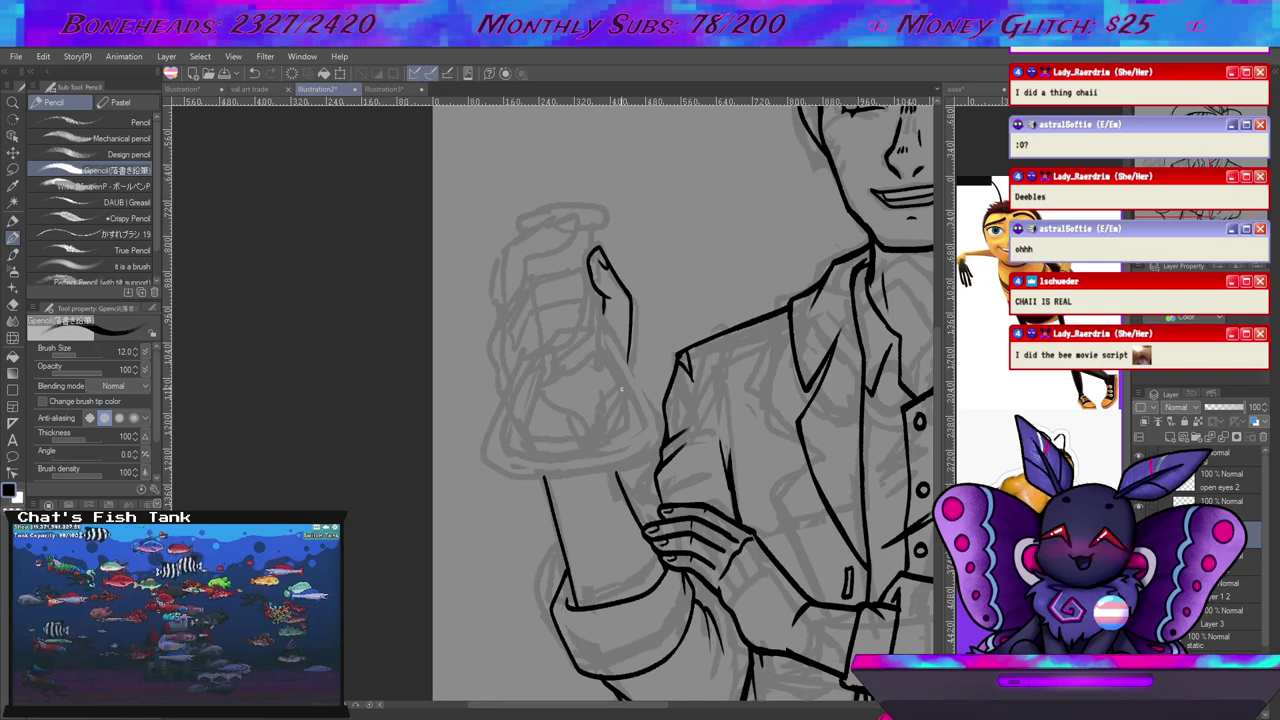
{"action": "left_click_drag", "start_coordinate": [622, 393], "coordinate": [617, 400]}
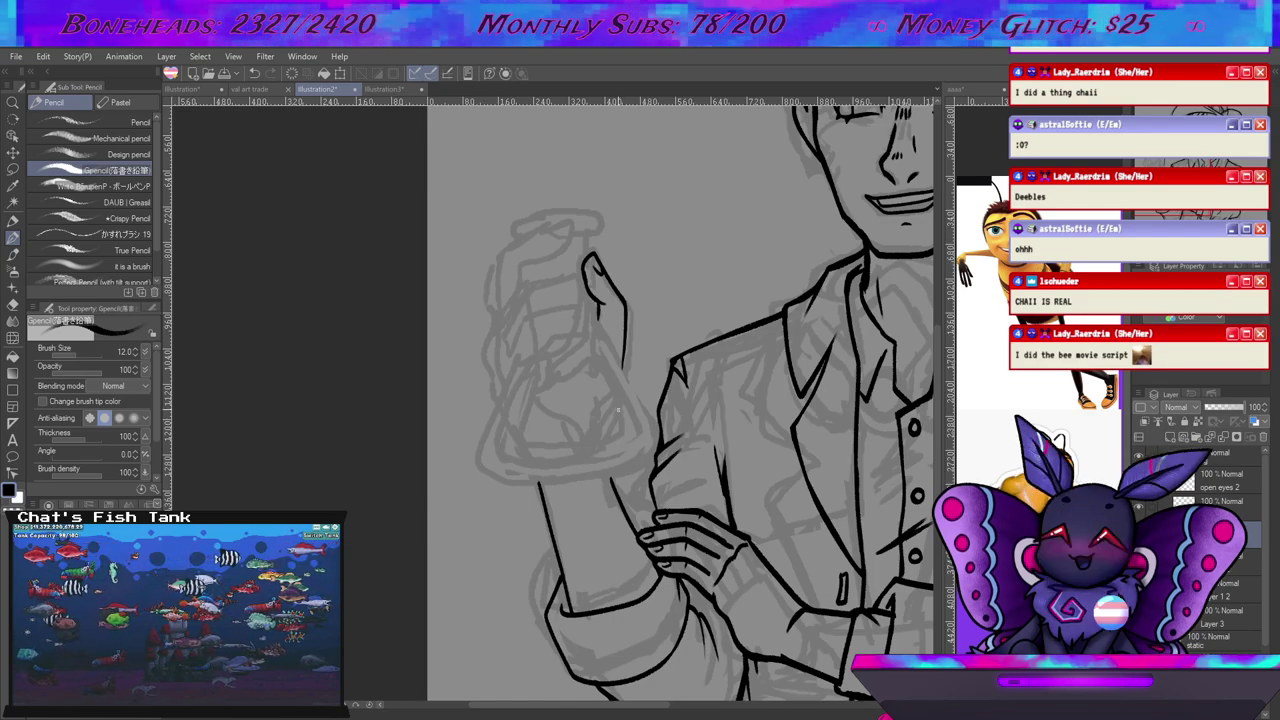
Ink the upper three fingers curling around the lantern's neck, including the nail on the index finger.
{"action": "left_click_drag", "start_coordinate": [491, 276], "coordinate": [493, 310]}
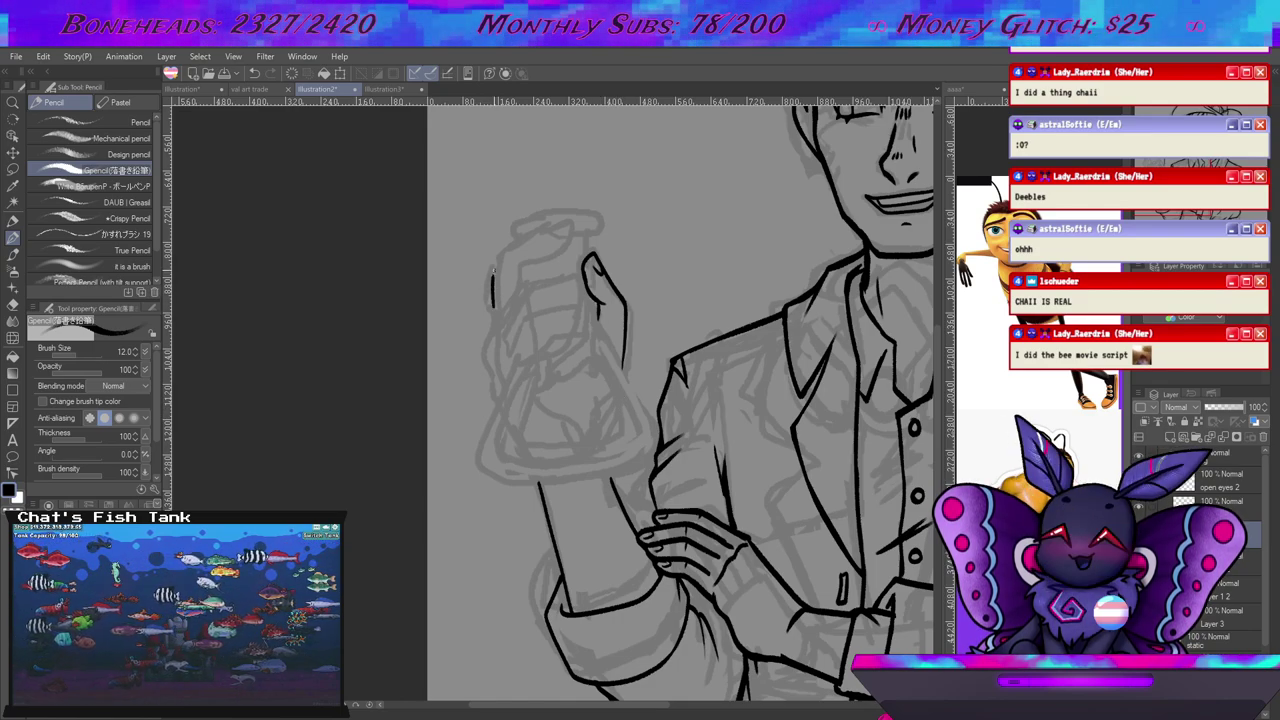
{"action": "mouse_move", "coordinate": [548, 249]}
{"action": "left_mouse_down"}
{"action": "mouse_move", "coordinate": [559, 255]}
{"action": "mouse_move", "coordinate": [524, 291]}
{"action": "mouse_move", "coordinate": [556, 254]}
{"action": "left_mouse_up"}
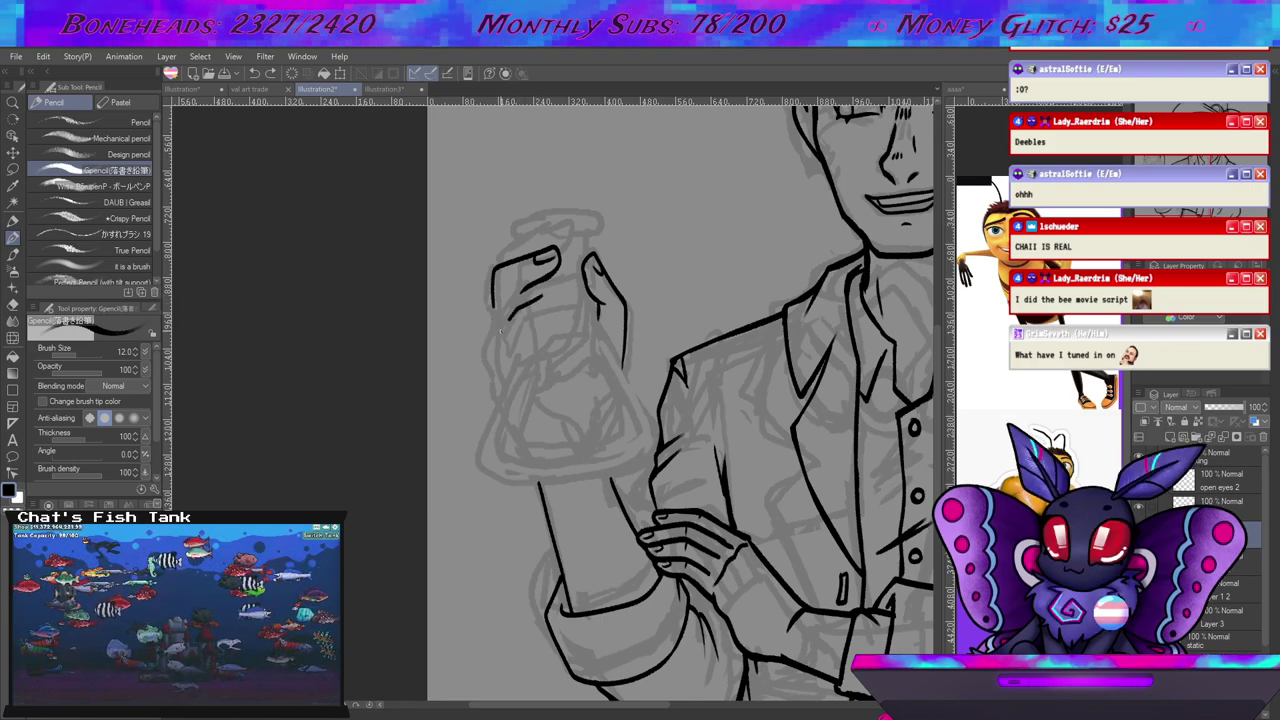
{"action": "left_click_drag", "start_coordinate": [502, 329], "coordinate": [489, 349]}
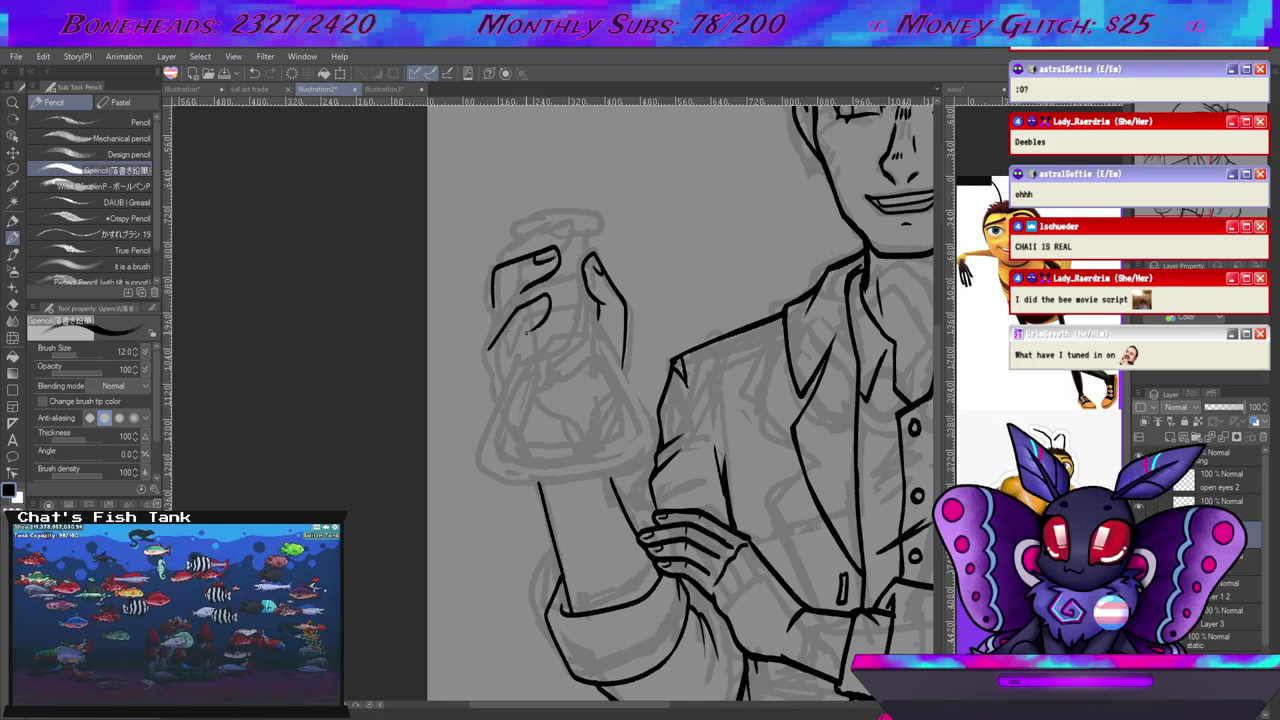
{"action": "mouse_move", "coordinate": [540, 326]}
{"action": "left_mouse_down"}
{"action": "mouse_move", "coordinate": [554, 324]}
{"action": "mouse_move", "coordinate": [538, 356]}
{"action": "mouse_move", "coordinate": [519, 336]}
{"action": "mouse_move", "coordinate": [555, 330]}
{"action": "mouse_move", "coordinate": [548, 350]}
{"action": "mouse_move", "coordinate": [499, 370]}
{"action": "left_mouse_up"}
{"action": "key", "text": "ctrl+z"}
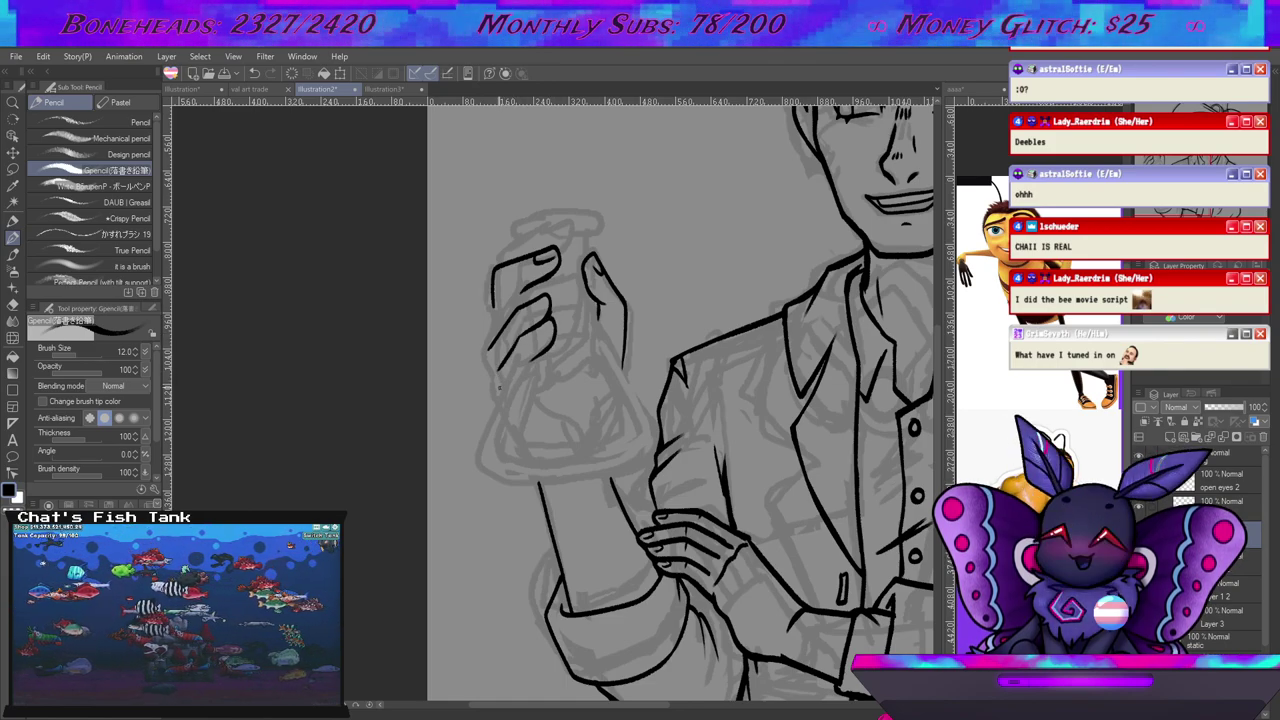
Lasso the three inked fingers, move them slightly up with Scale/Rotate, and clear the selection.
{"action": "left_click_drag", "start_coordinate": [750, 366], "coordinate": [350, 436]}
{"action": "mouse_move", "coordinate": [205, 522]}
{"action": "left_mouse_down"}
{"action": "mouse_move", "coordinate": [674, 491]}
{"action": "mouse_move", "coordinate": [638, 491]}
{"action": "left_mouse_up"}
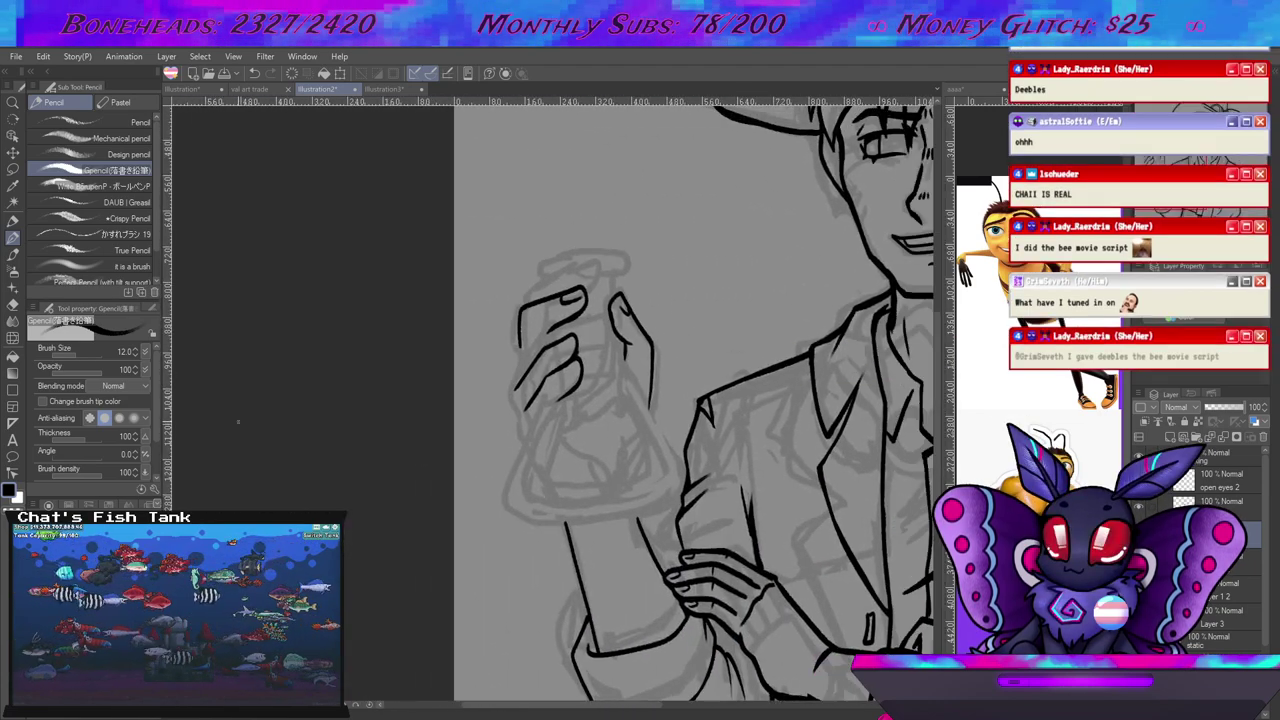
{"action": "left_click", "coordinate": [13, 169]}
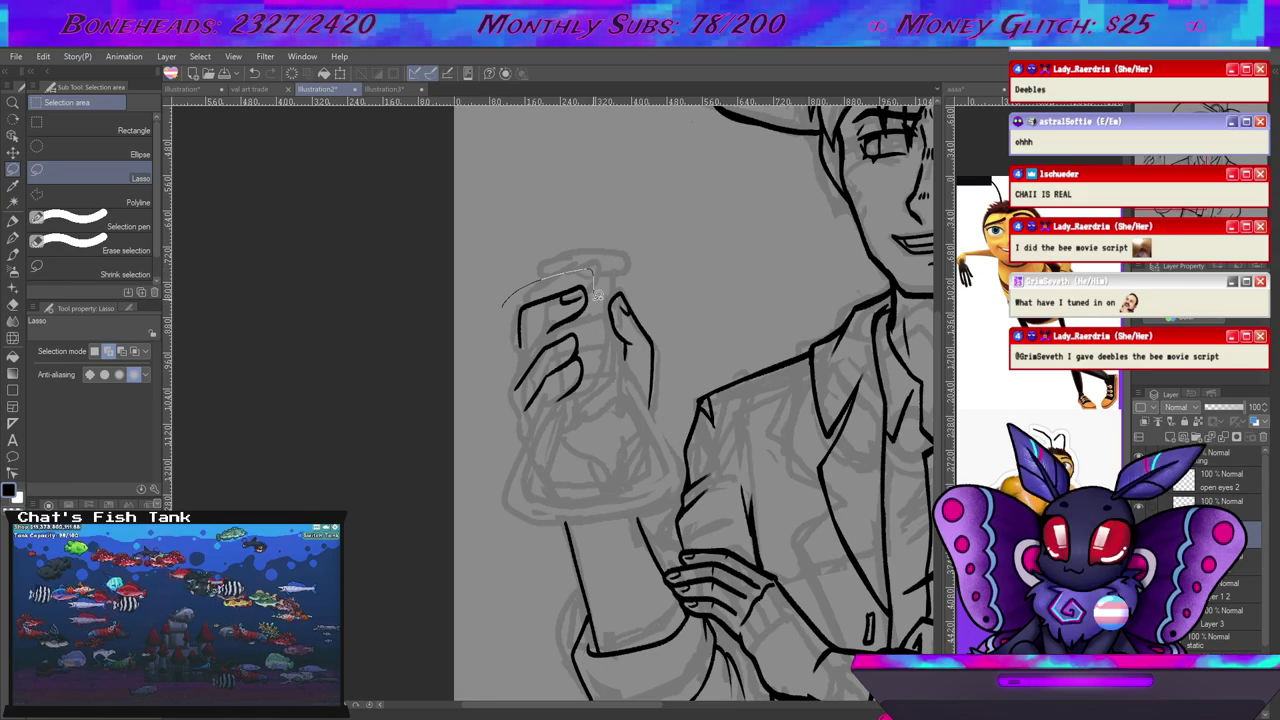
{"action": "left_click_drag", "start_coordinate": [500, 347], "coordinate": [597, 440]}
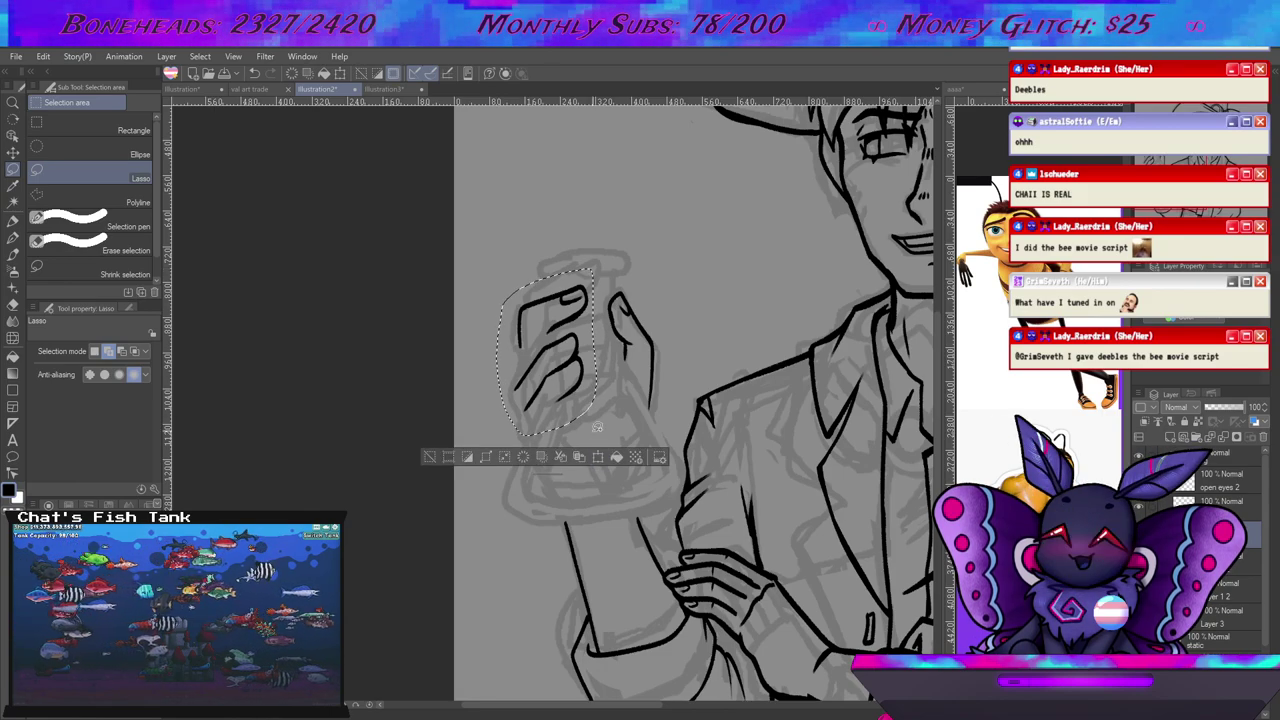
{"action": "key", "text": "ctrl+t"}
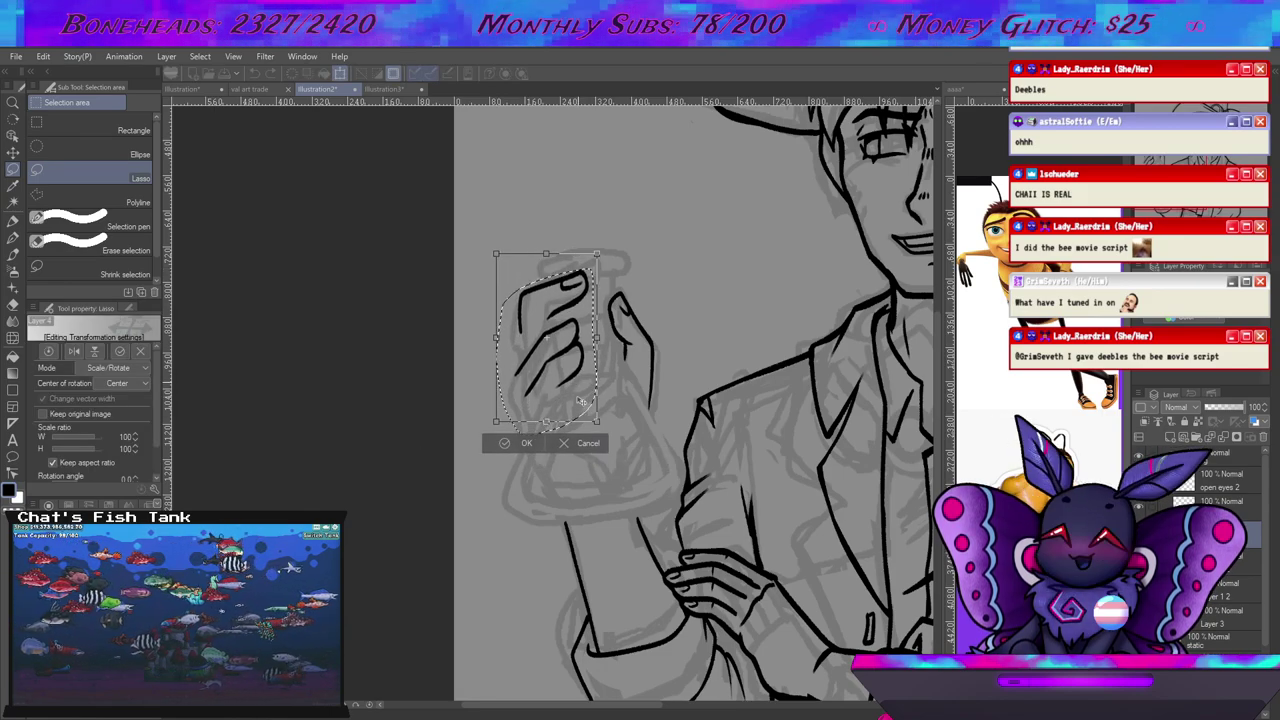
{"action": "left_click", "coordinate": [526, 443]}
{"action": "left_click", "coordinate": [432, 443]}
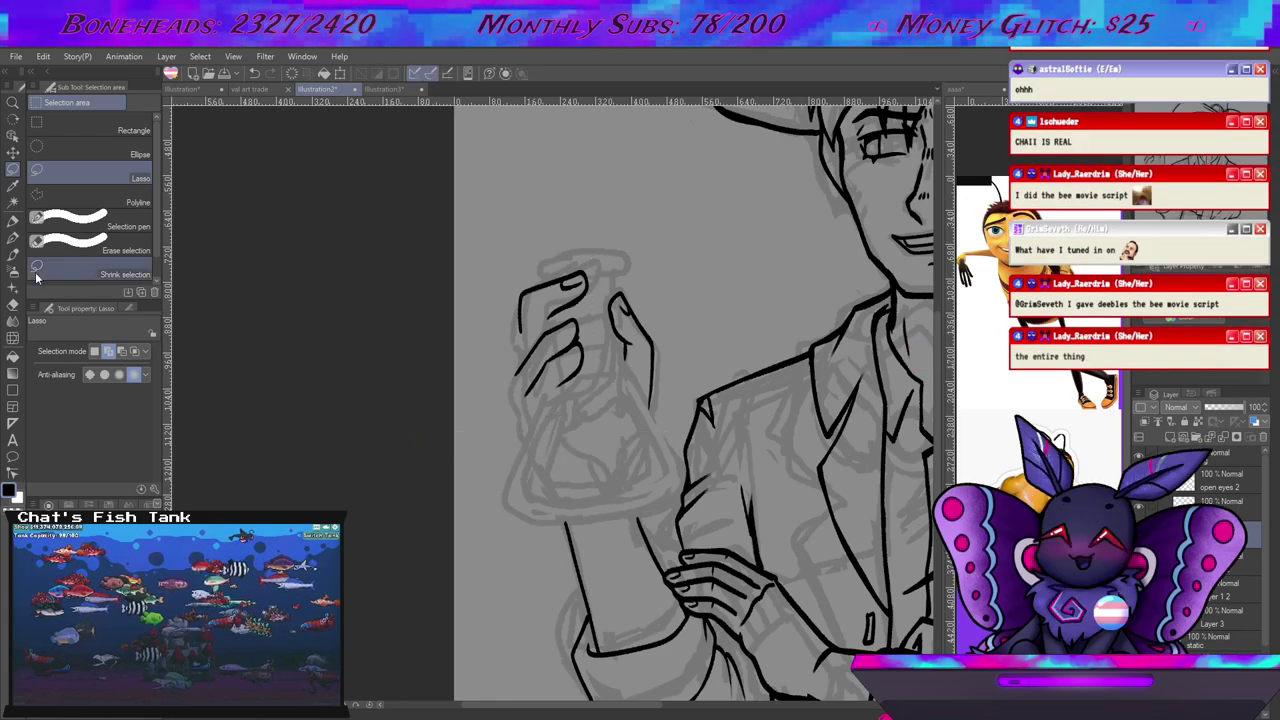
Ink the little finger below the other fingers and close the outer contours of the lower fingers.
{"action": "key", "text": "p"}
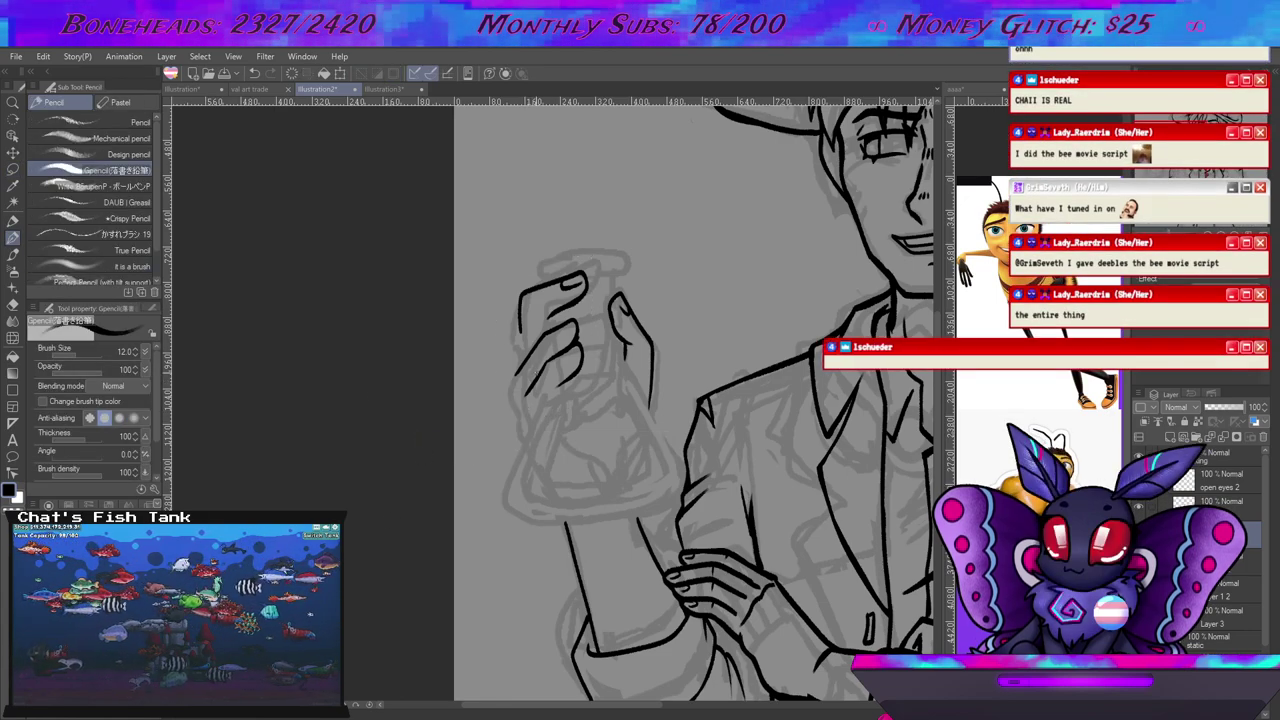
{"action": "left_click_drag", "start_coordinate": [520, 391], "coordinate": [525, 430]}
{"action": "left_click_drag", "start_coordinate": [558, 379], "coordinate": [538, 399]}
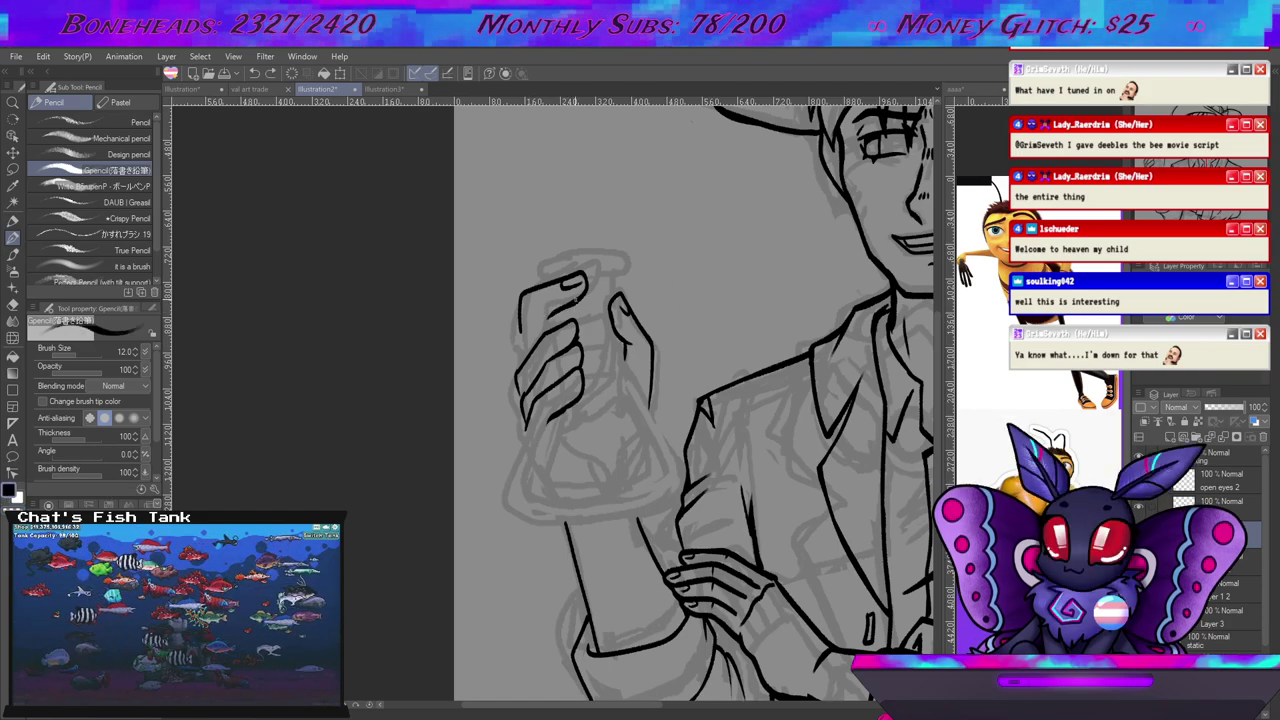
Erase the index finger's straight outer contour and redraw it slanting down to the knuckle, with an inner contour beside the middle finger.
{"action": "key", "text": "e"}
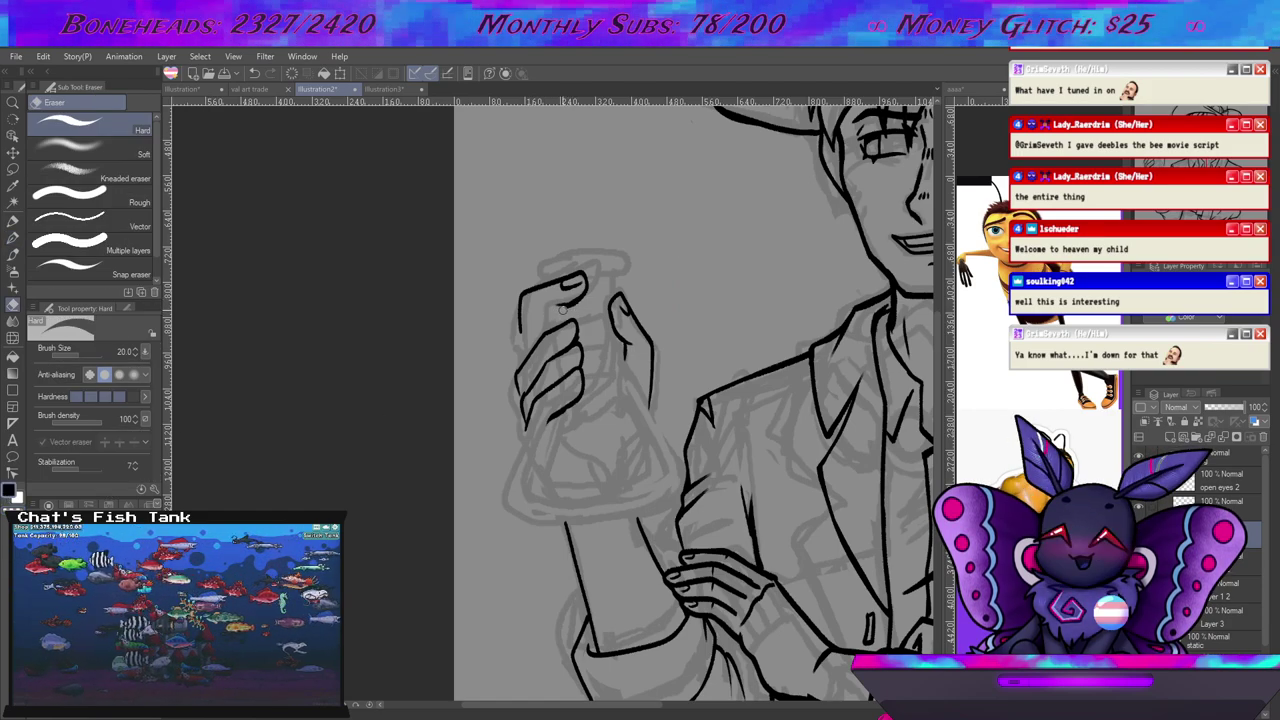
{"action": "key", "text": "p"}
{"action": "key", "text": "e"}
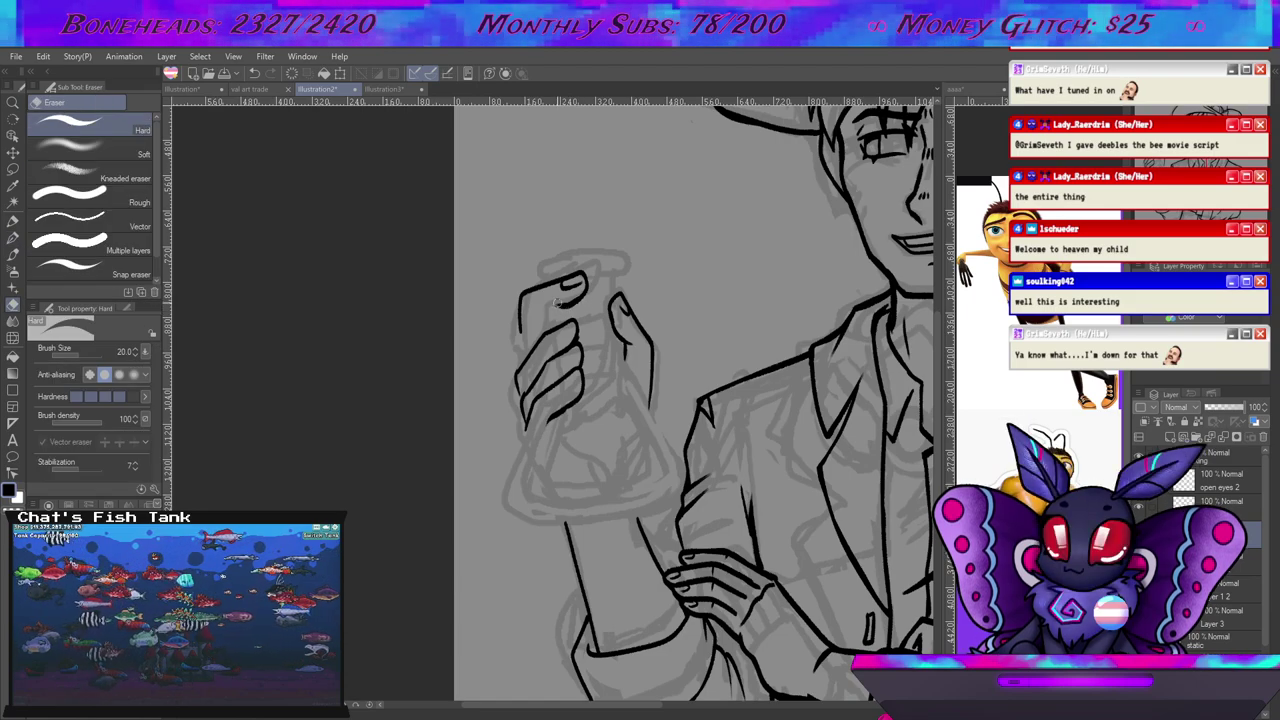
{"action": "key", "text": "p"}
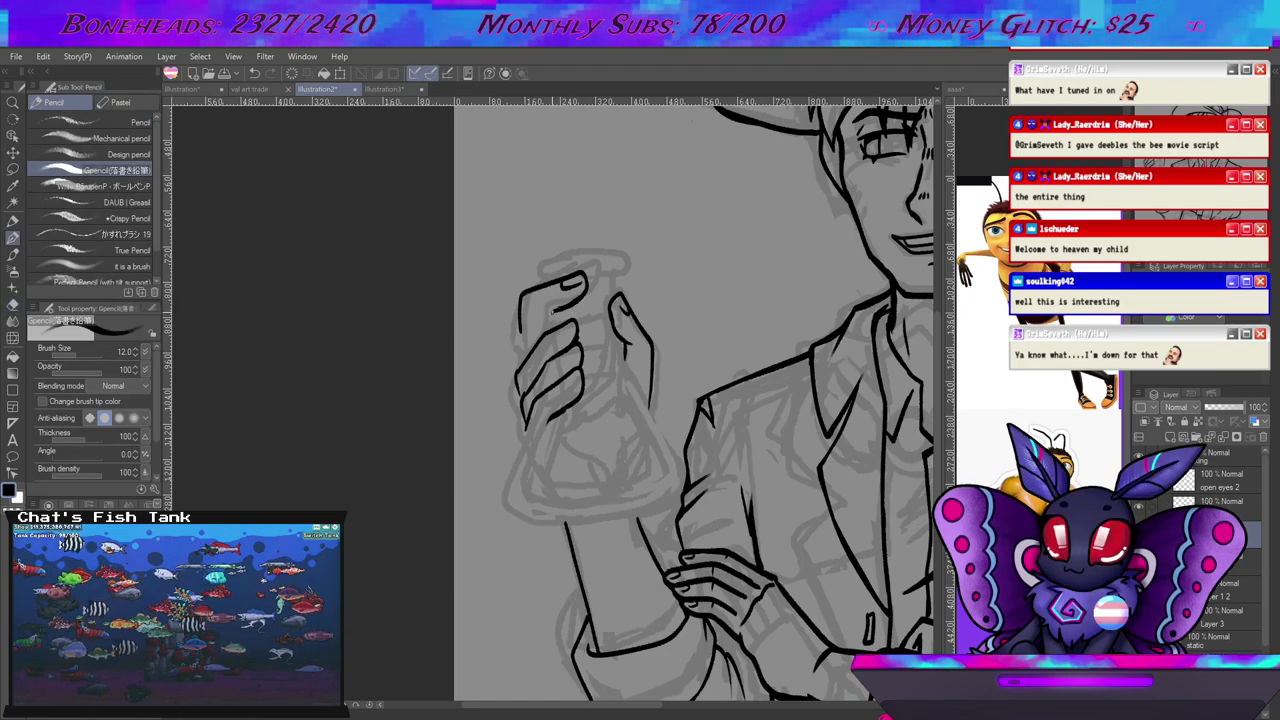
{"action": "key", "text": "e"}
{"action": "left_click_drag", "start_coordinate": [523, 292], "coordinate": [522, 363]}
{"action": "key", "text": "p"}
{"action": "left_click_drag", "start_coordinate": [563, 307], "coordinate": [542, 332]}
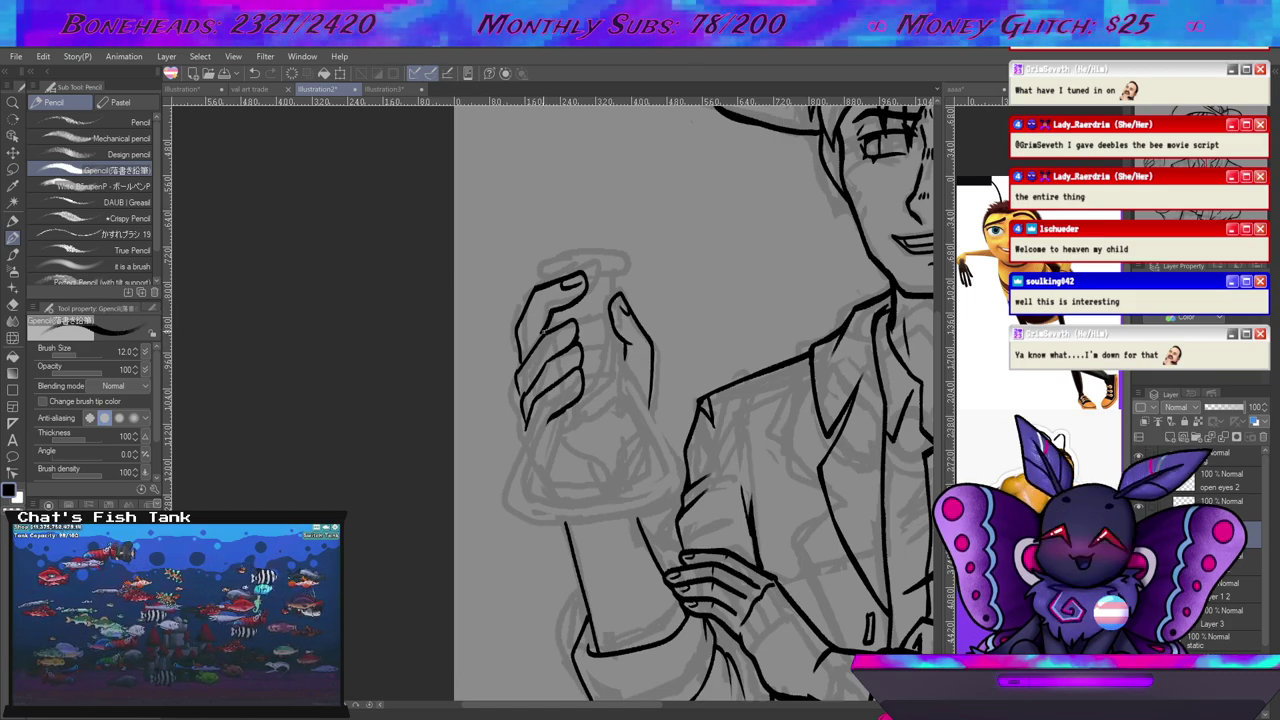
{"action": "key", "text": "e"}
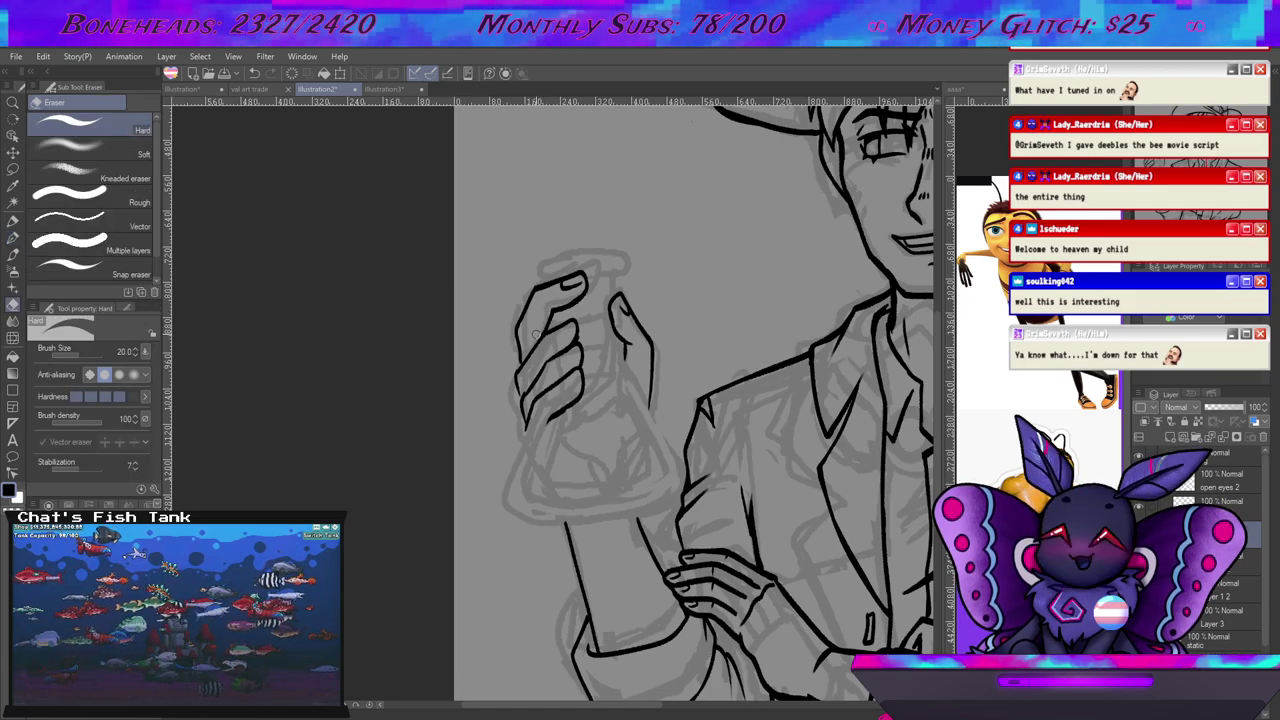
{"action": "key", "text": "p"}
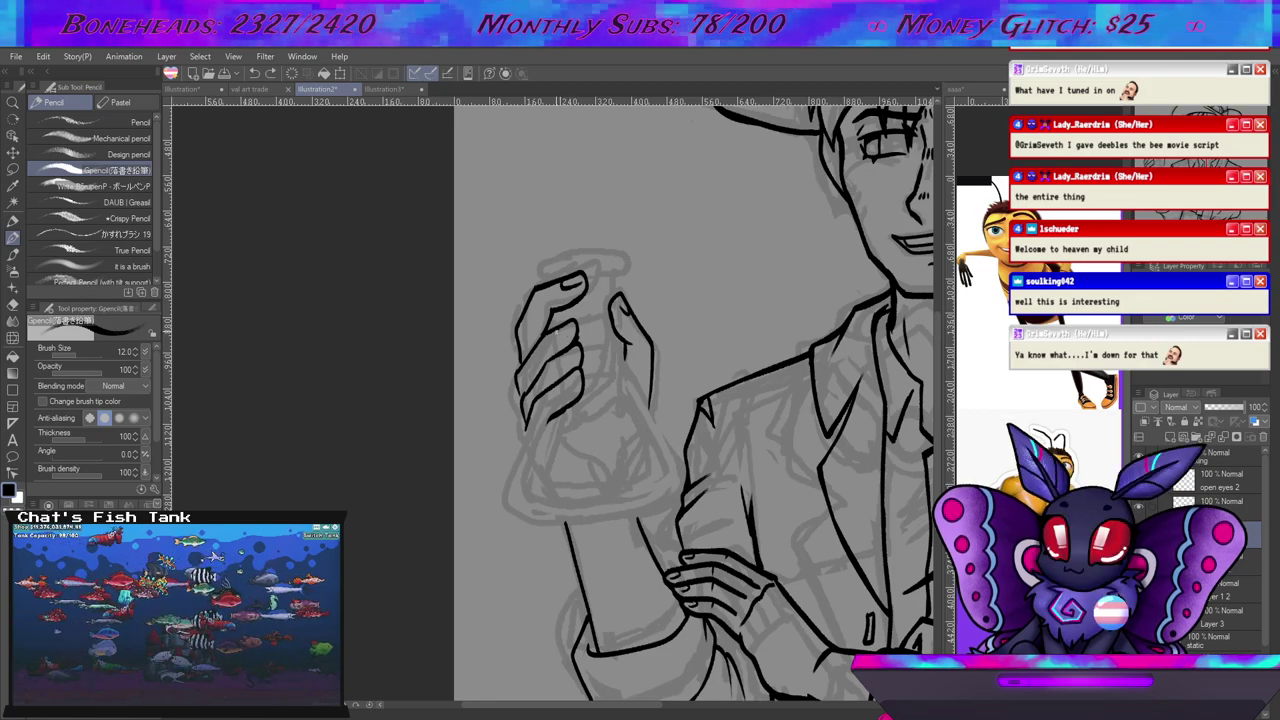
Ink the nails on the thumb and the lower fingers, tidying the fingertip lines with the eraser.
{"action": "left_click_drag", "start_coordinate": [580, 334], "coordinate": [594, 296]}
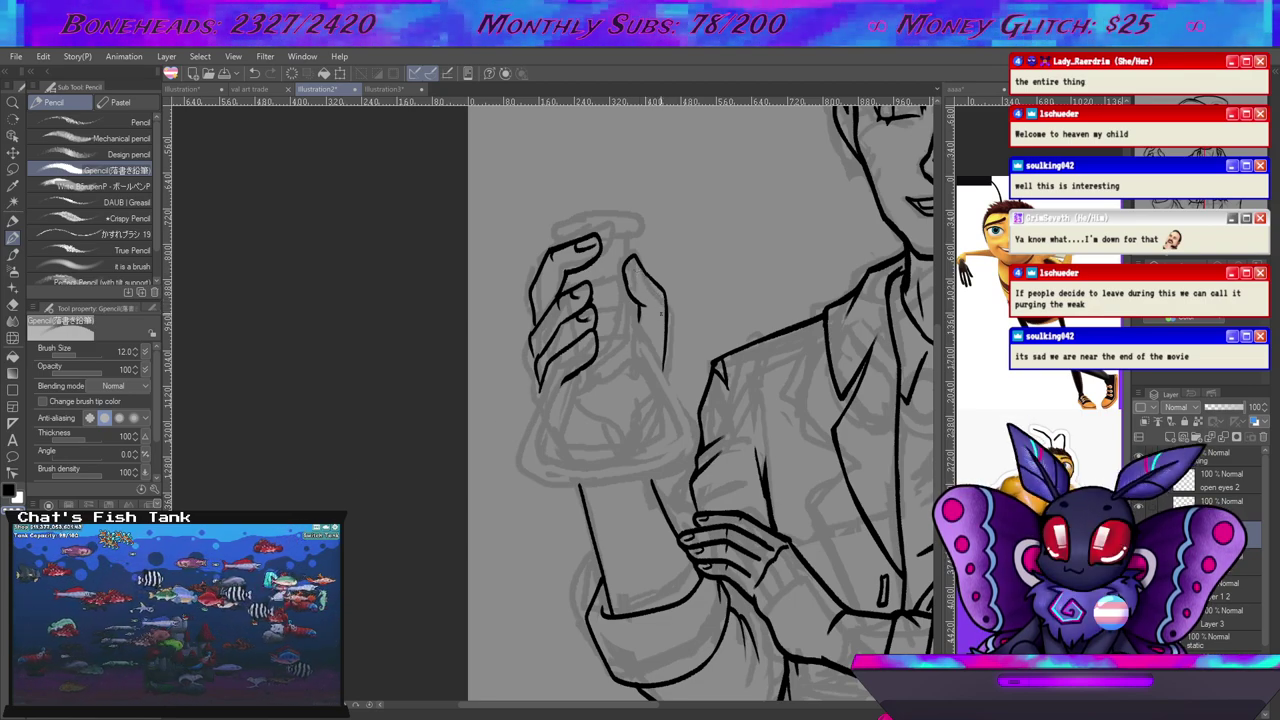
{"action": "left_click_drag", "start_coordinate": [632, 263], "coordinate": [643, 277]}
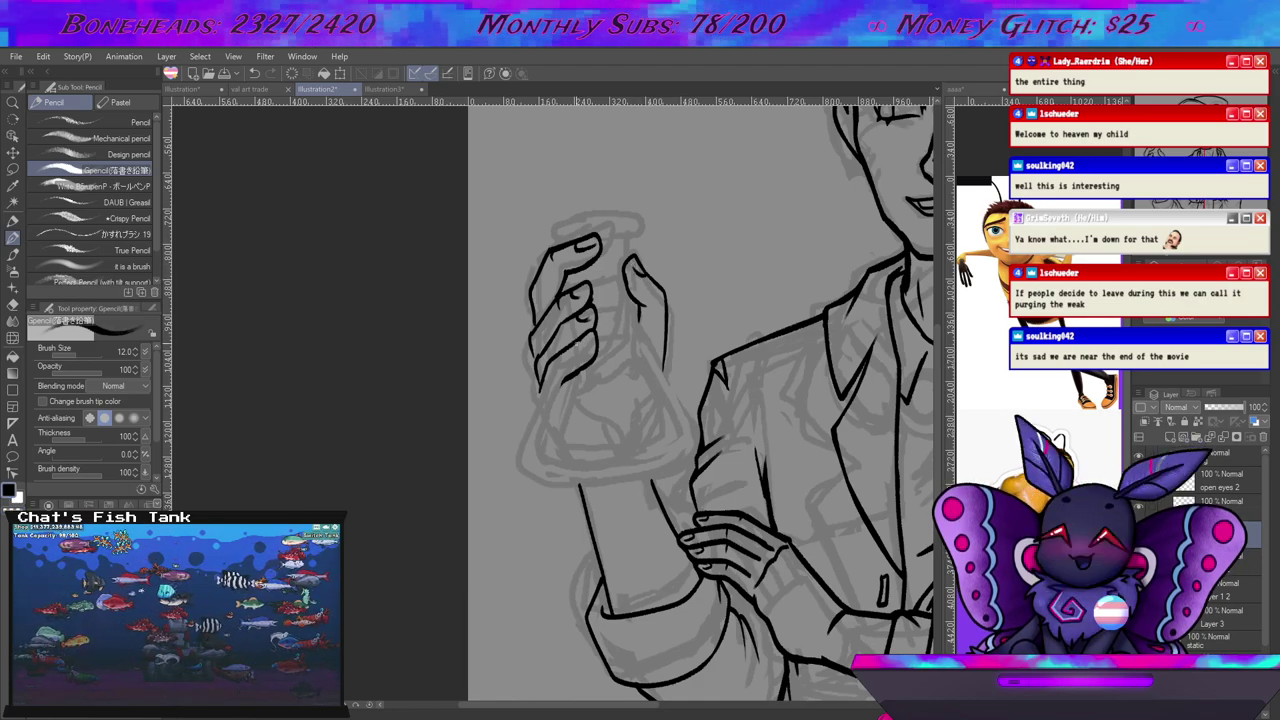
{"action": "key", "text": "e"}
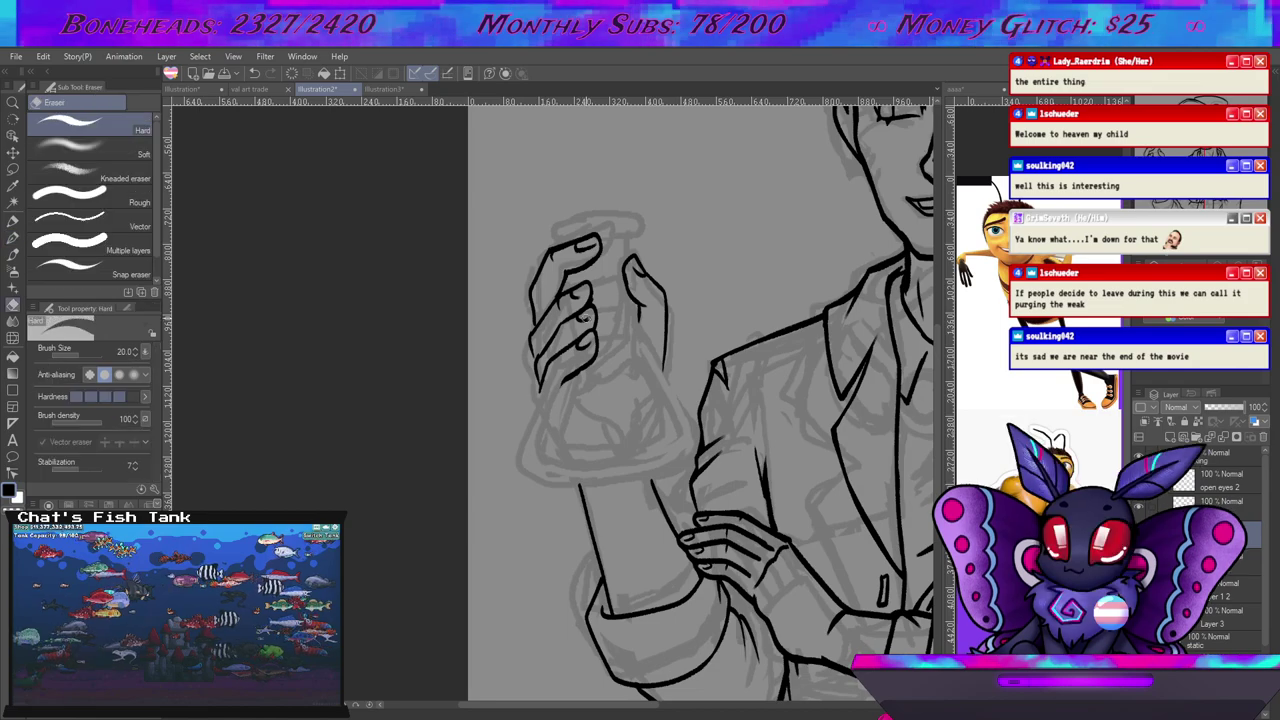
{"action": "key", "text": "p"}
{"action": "left_click_drag", "start_coordinate": [573, 318], "coordinate": [587, 318]}
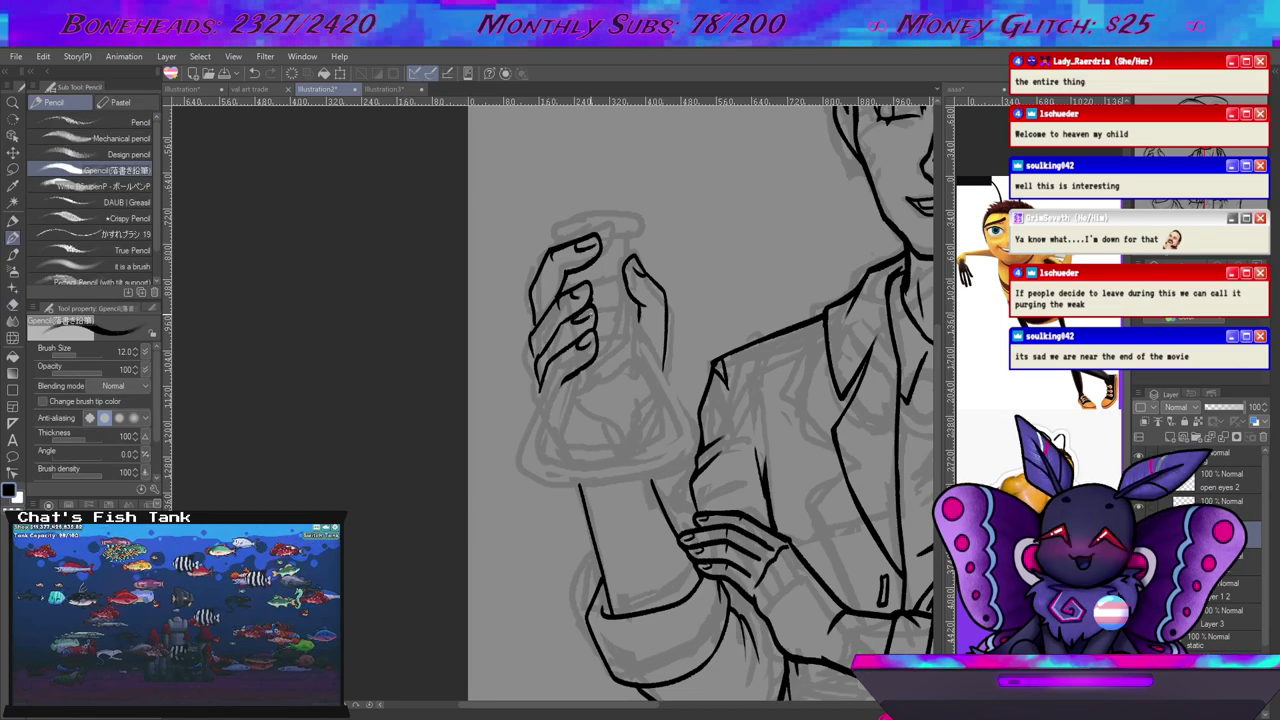
{"action": "key", "text": "e"}
{"action": "key", "text": "p"}
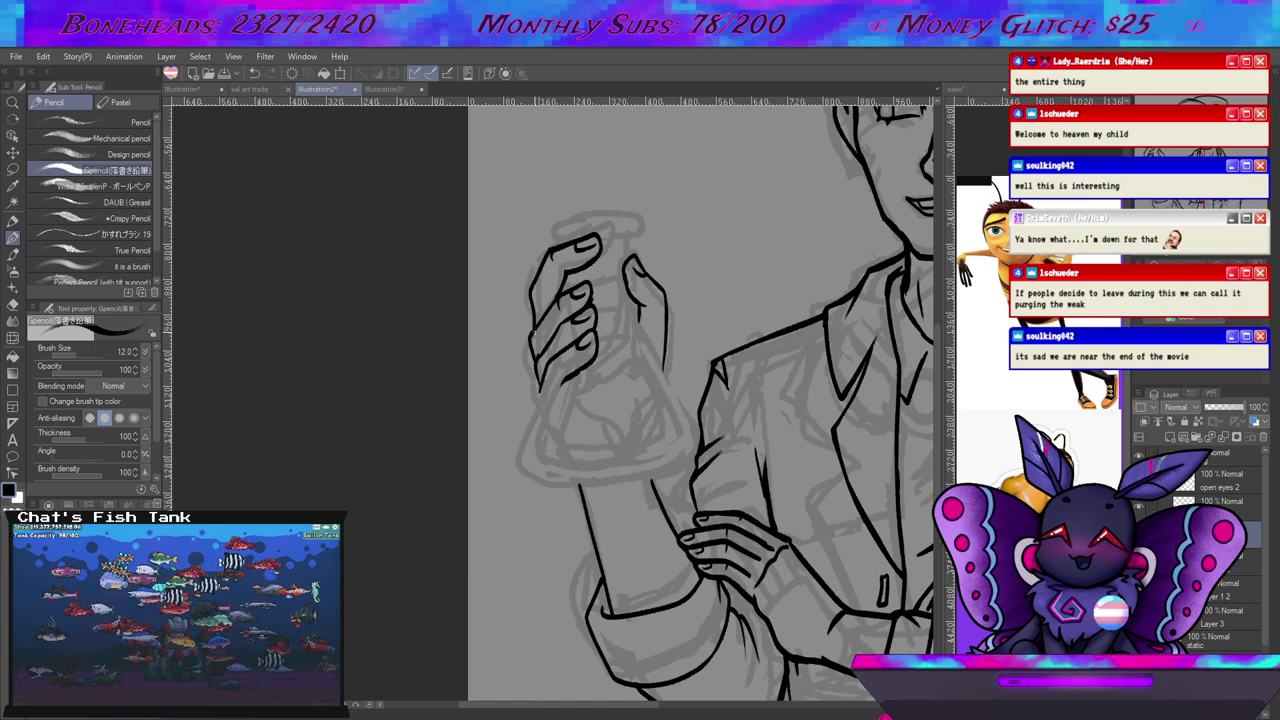
Lasso the four inked fingers and move them slightly up with Scale/Rotate toward the flask's lip.
{"action": "left_click_drag", "start_coordinate": [632, 372], "coordinate": [632, 410]}
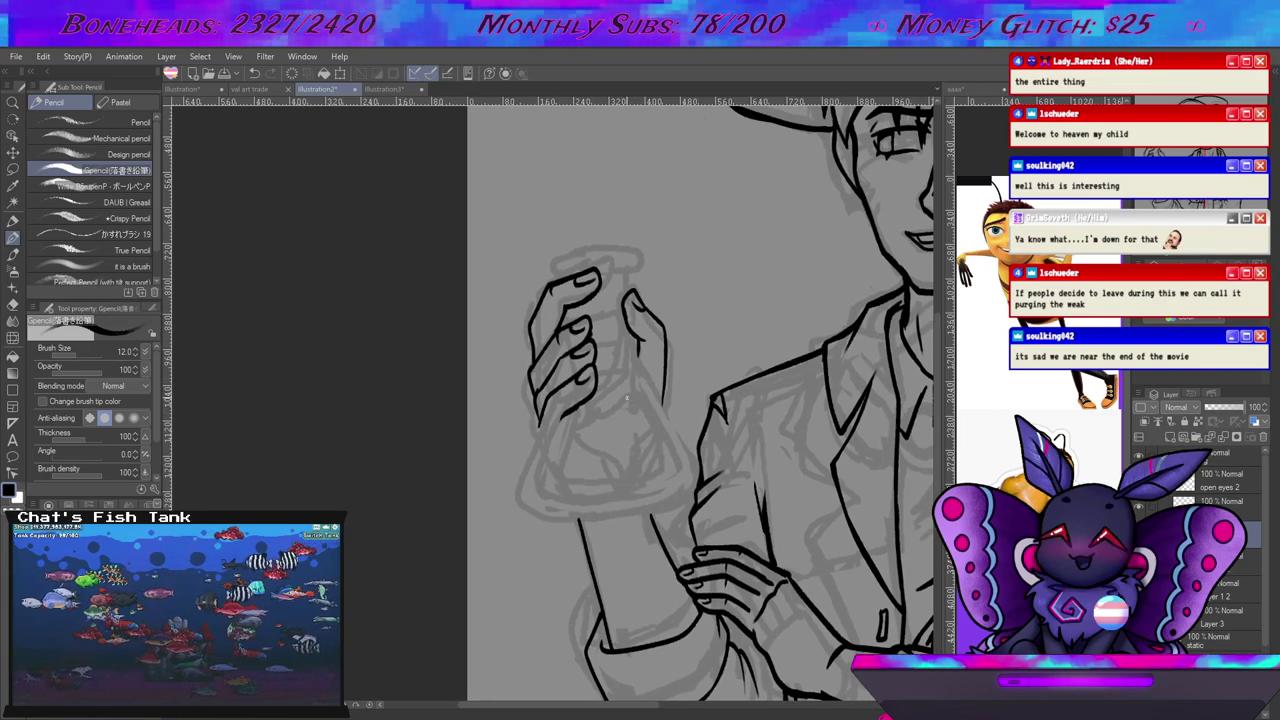
{"action": "left_click", "coordinate": [12, 168]}
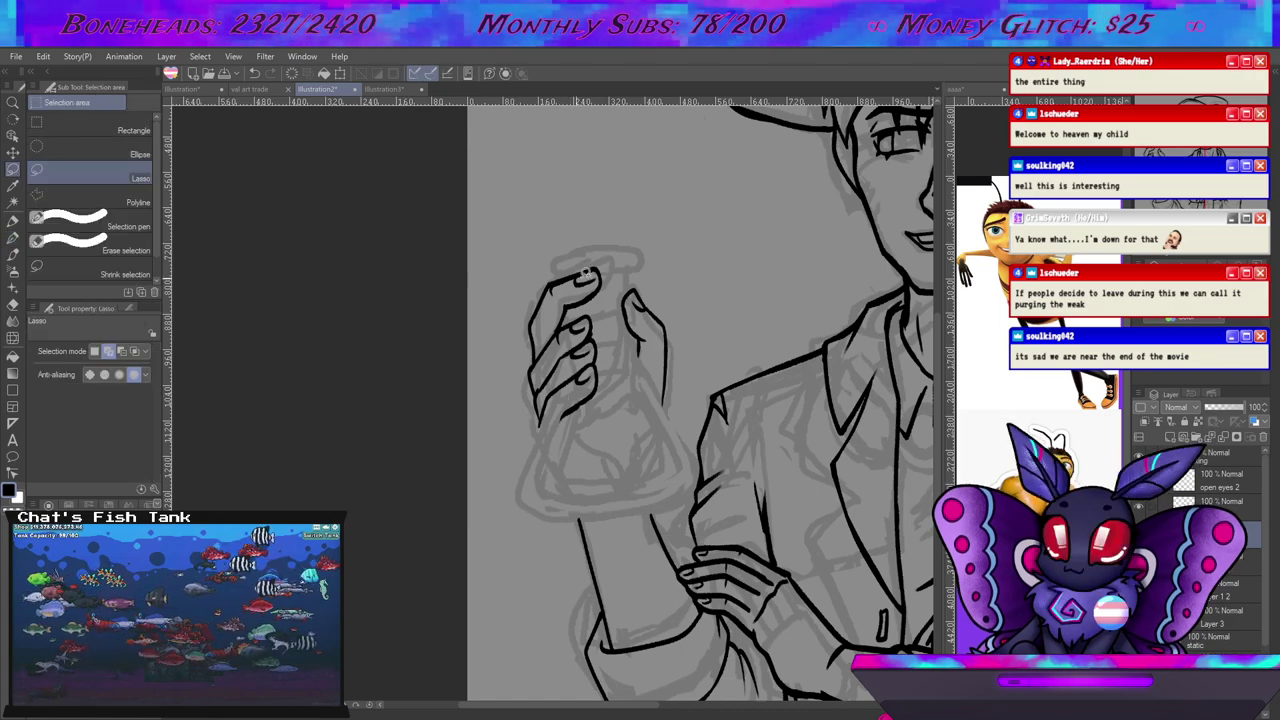
{"action": "mouse_move", "coordinate": [575, 238]}
{"action": "left_mouse_down"}
{"action": "mouse_move", "coordinate": [605, 430]}
{"action": "mouse_move", "coordinate": [612, 262]}
{"action": "left_mouse_up"}
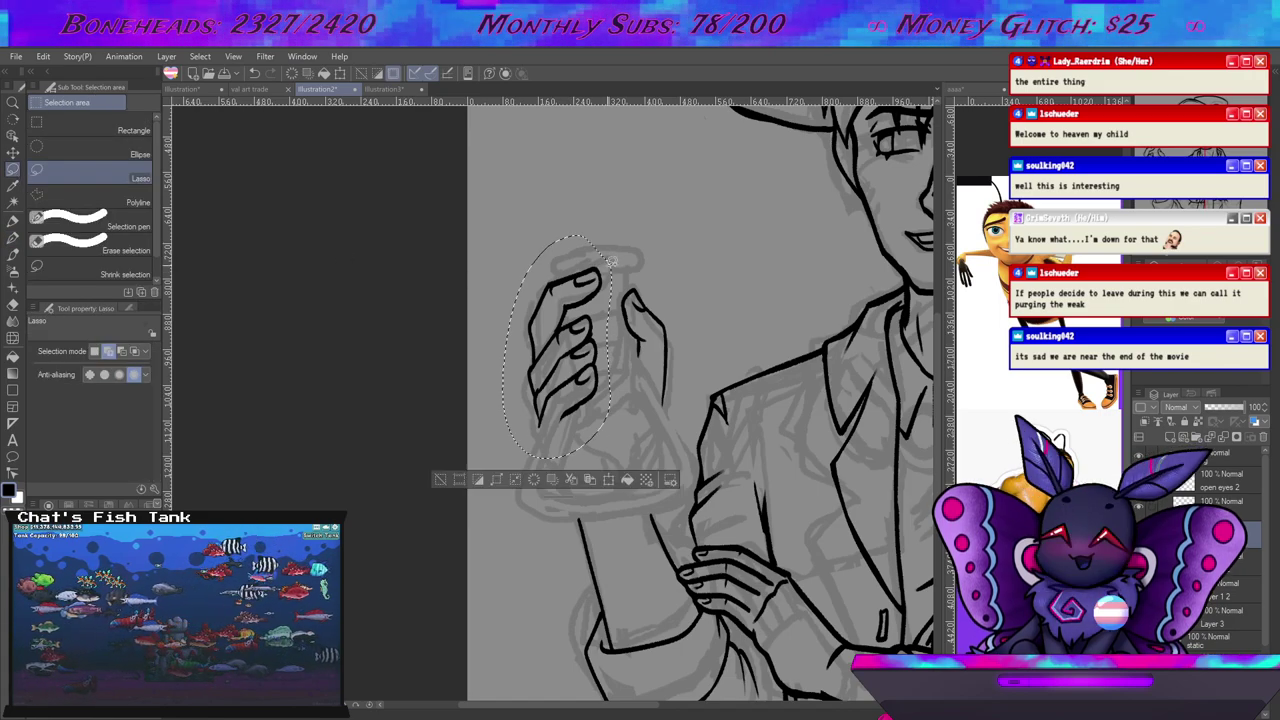
{"action": "left_click", "coordinate": [608, 480]}
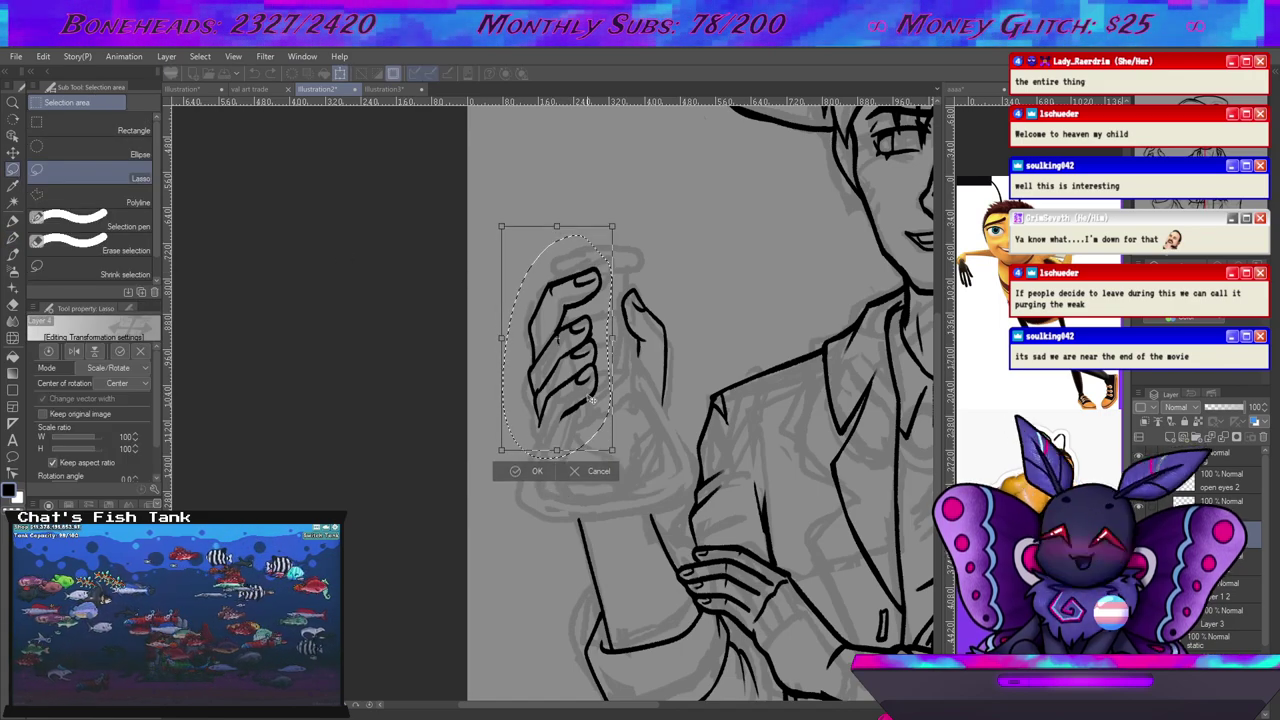
{"action": "left_click", "coordinate": [527, 460]}
Ink the flask's rounded lip and the neck lines between the fingers and thumb, undoing the stray stroke.
{"action": "key", "text": "p"}
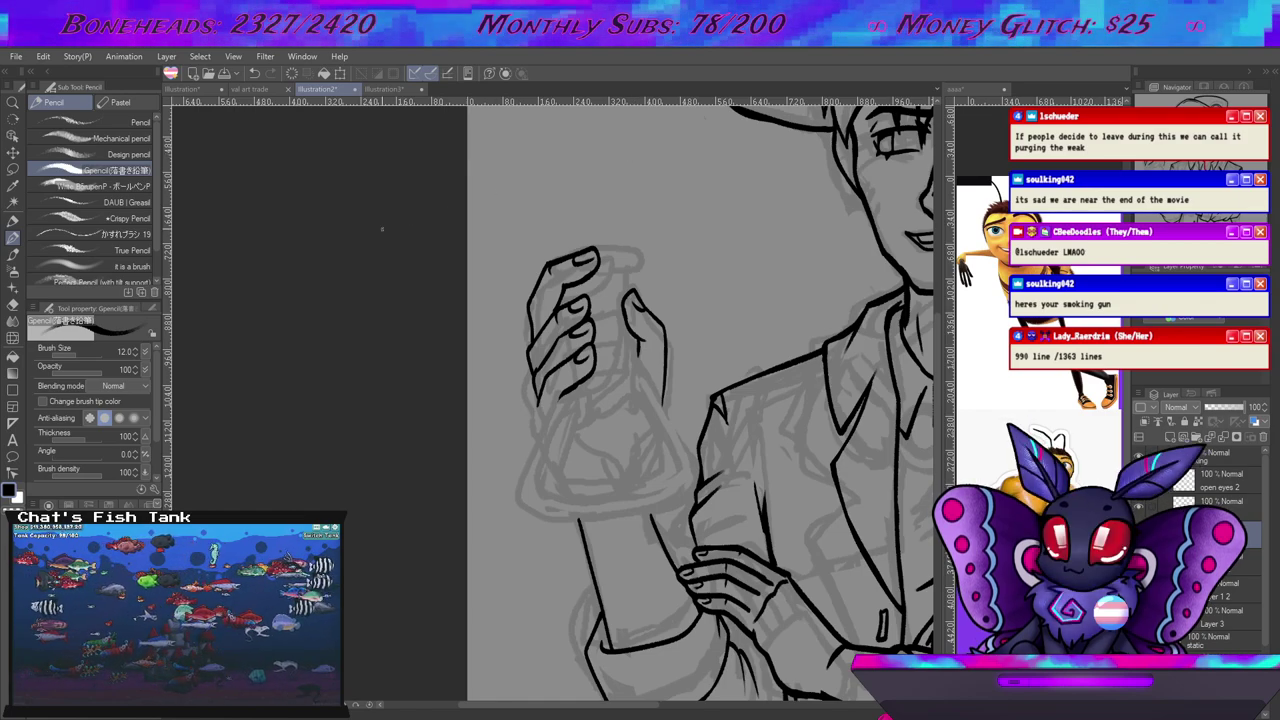
{"action": "left_click_drag", "start_coordinate": [640, 349], "coordinate": [620, 321]}
{"action": "mouse_move", "coordinate": [578, 226]}
{"action": "left_mouse_down"}
{"action": "mouse_move", "coordinate": [619, 240]}
{"action": "mouse_move", "coordinate": [609, 272]}
{"action": "mouse_move", "coordinate": [625, 355]}
{"action": "left_mouse_up"}
{"action": "key", "text": "ctrl+z"}
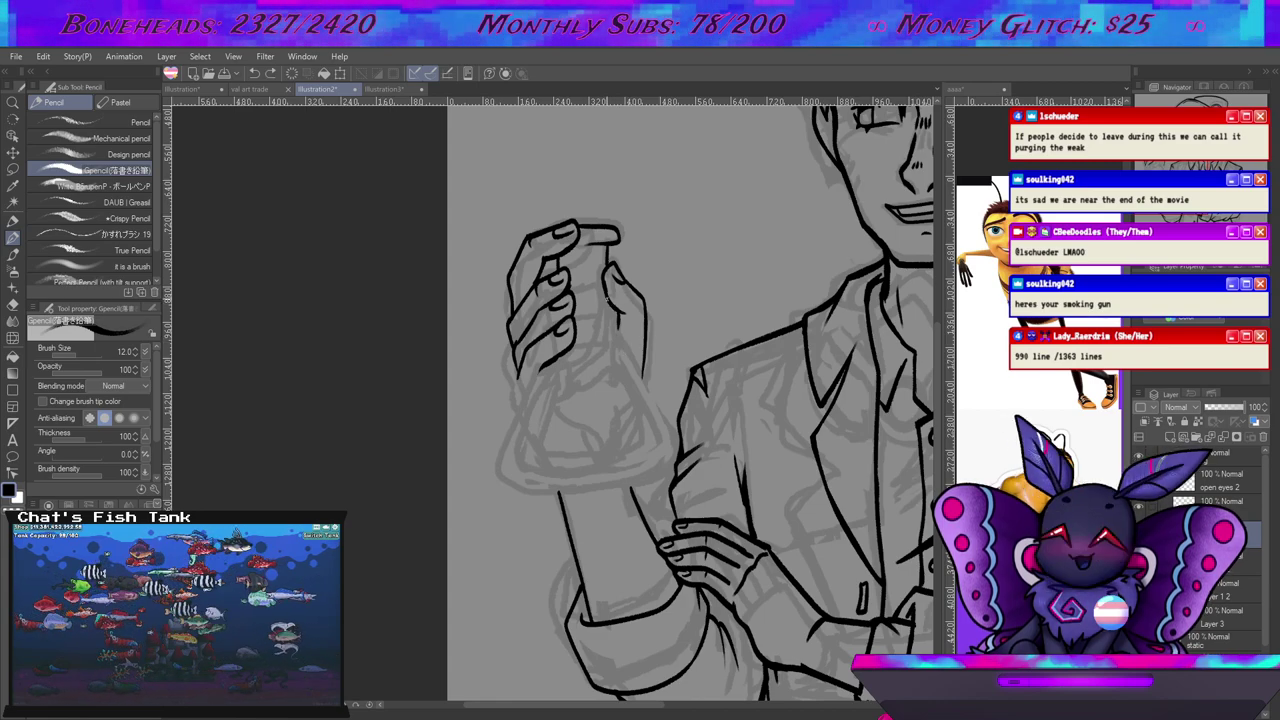
Ink the flask's conical outline with two flaring sides, rounded lower corners and a slightly curved base.
{"action": "left_click_drag", "start_coordinate": [607, 311], "coordinate": [611, 331]}
{"action": "left_click_drag", "start_coordinate": [645, 380], "coordinate": [666, 452]}
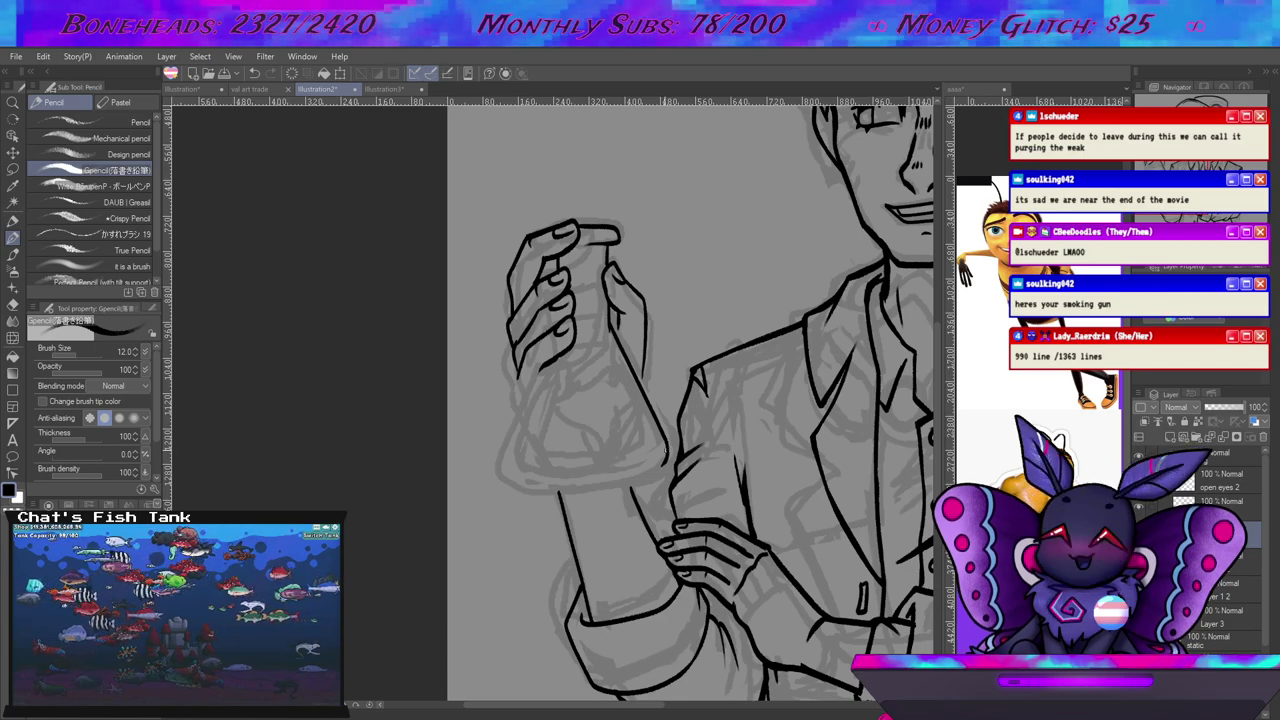
{"action": "left_click_drag", "start_coordinate": [512, 429], "coordinate": [499, 456]}
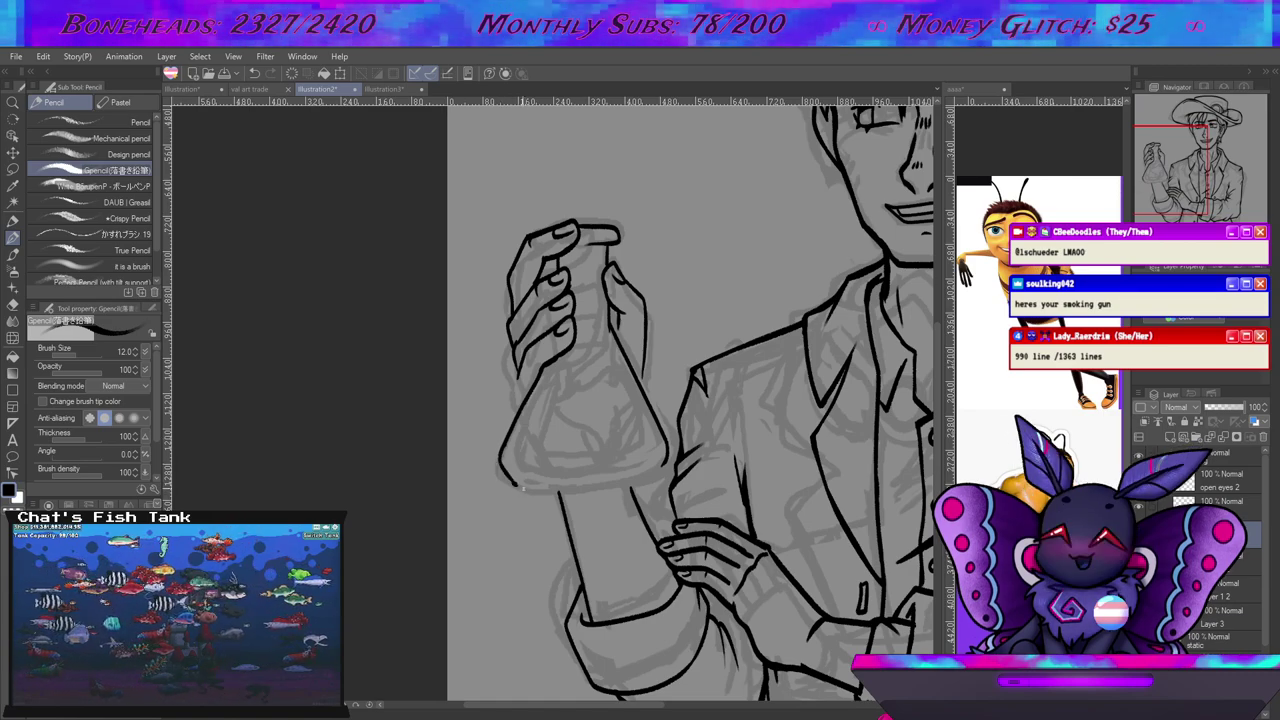
{"action": "left_click_drag", "start_coordinate": [520, 487], "coordinate": [654, 476]}
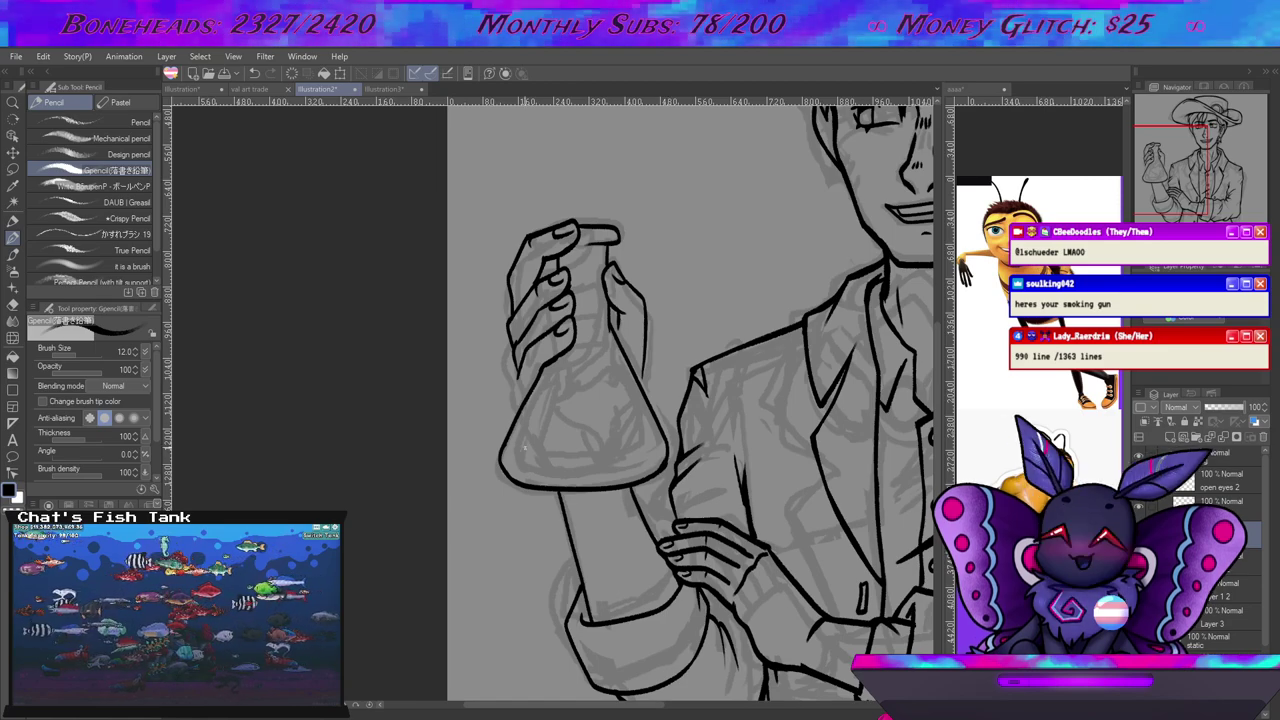
Ink an inner contour parallel to the flask's base and sides to show the glass thickness.
{"action": "left_click_drag", "start_coordinate": [509, 461], "coordinate": [602, 473]}
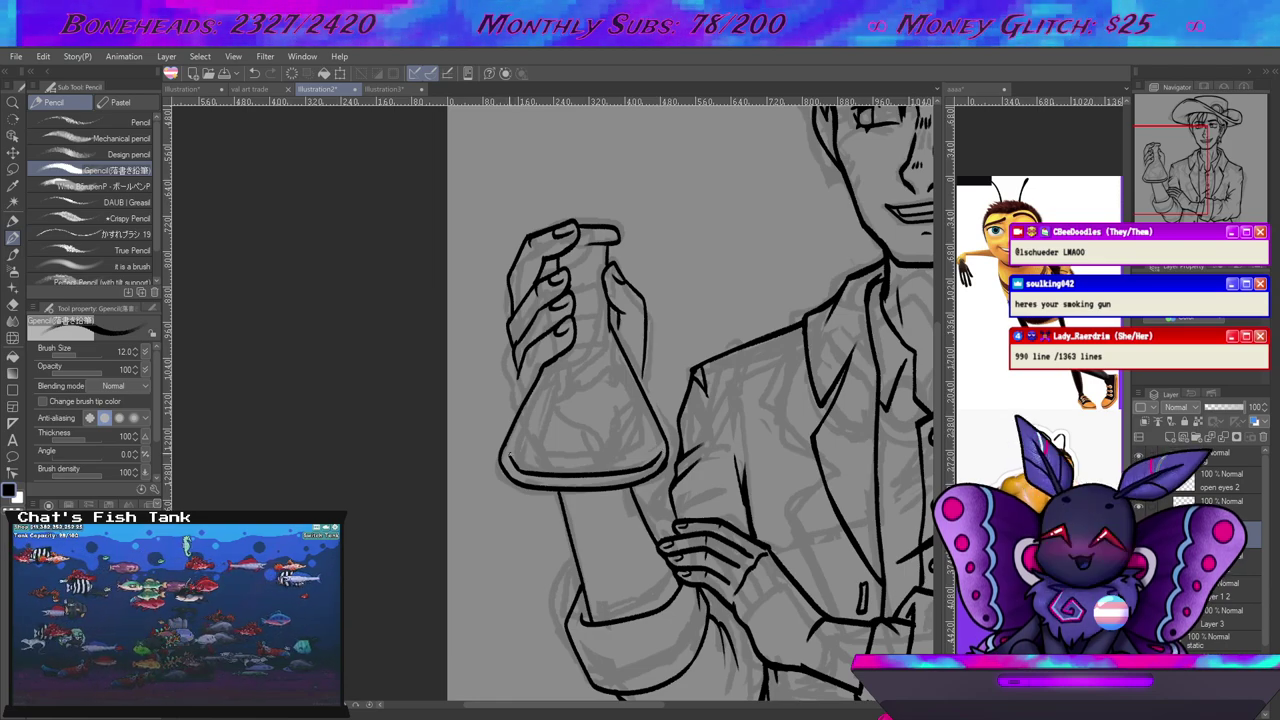
{"action": "left_click_drag", "start_coordinate": [514, 452], "coordinate": [547, 372]}
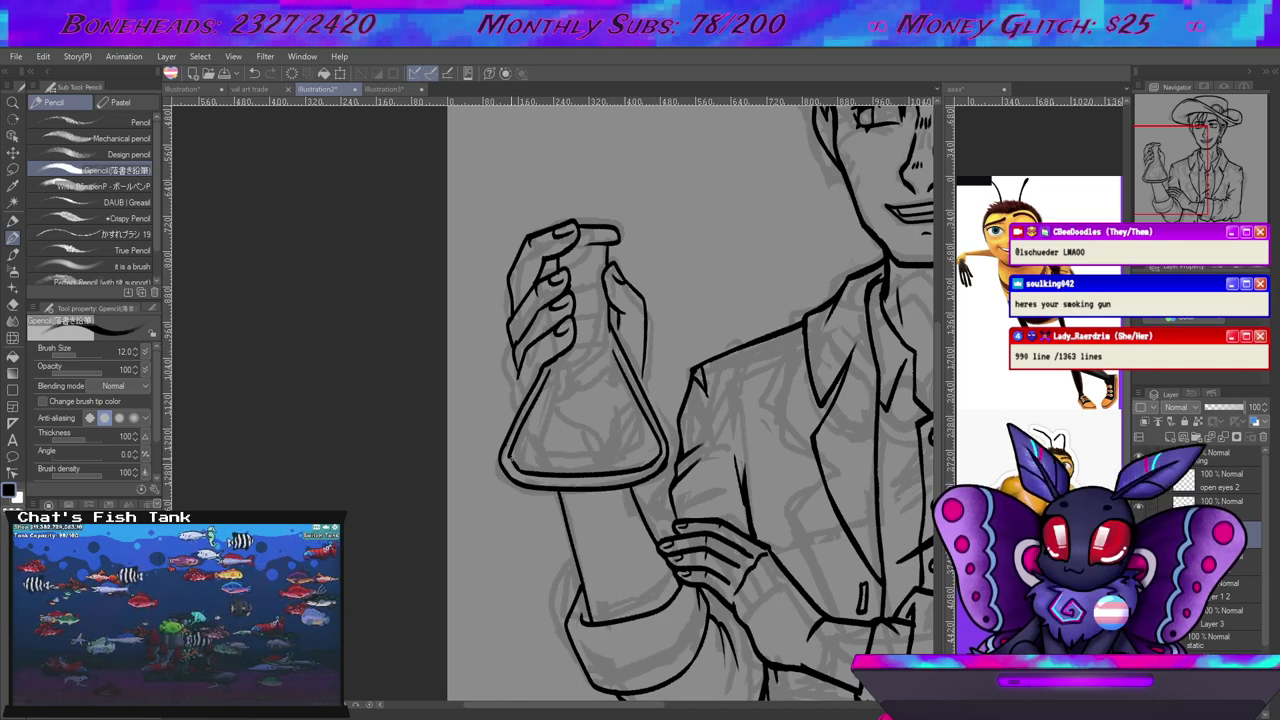
{"action": "key", "text": "e"}
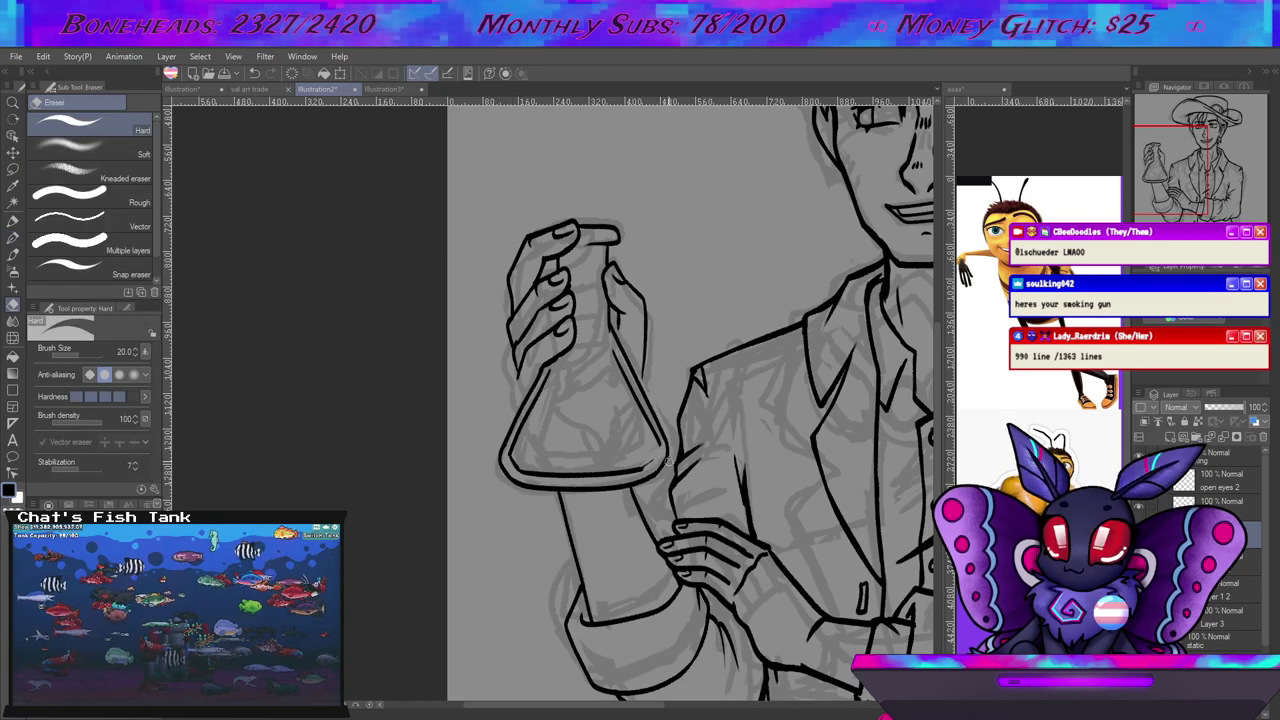
{"action": "key", "text": "p"}
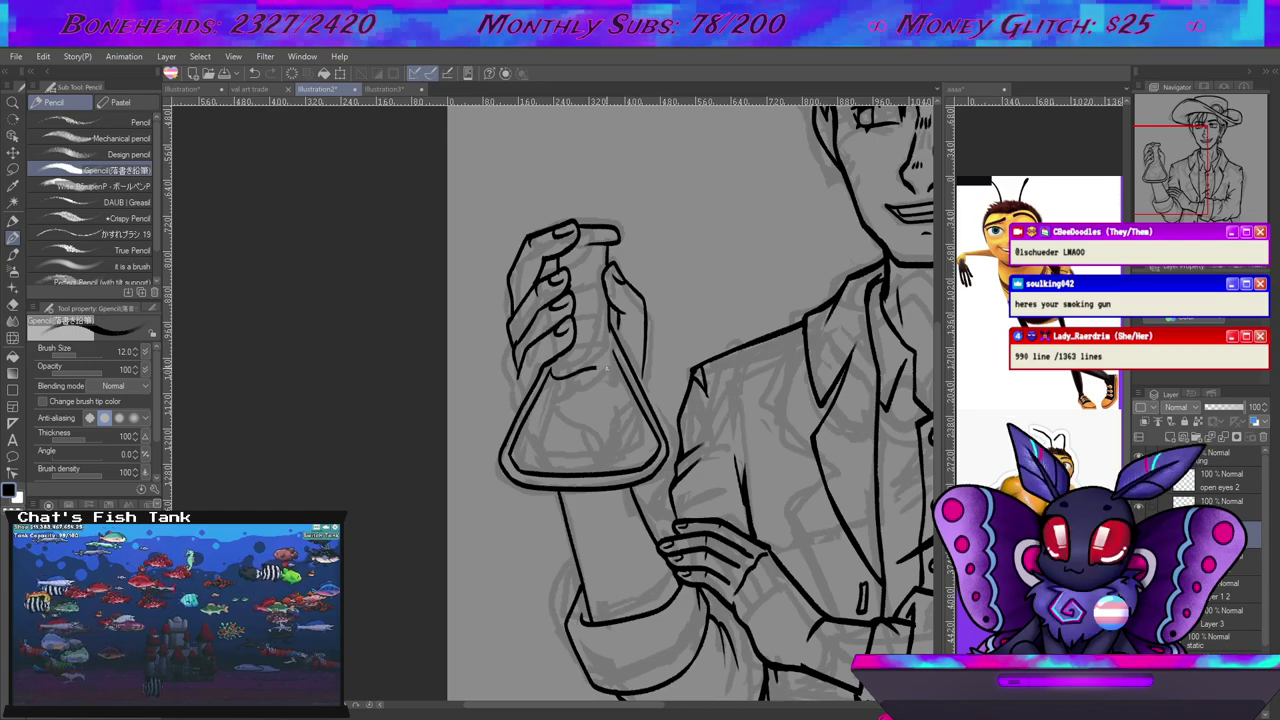
Ink the narrow liquid surface across the flask's shoulder and one small bubble above it, erasing the trial bubble inside the body.
{"action": "key", "text": "e"}
{"action": "key", "text": "p"}
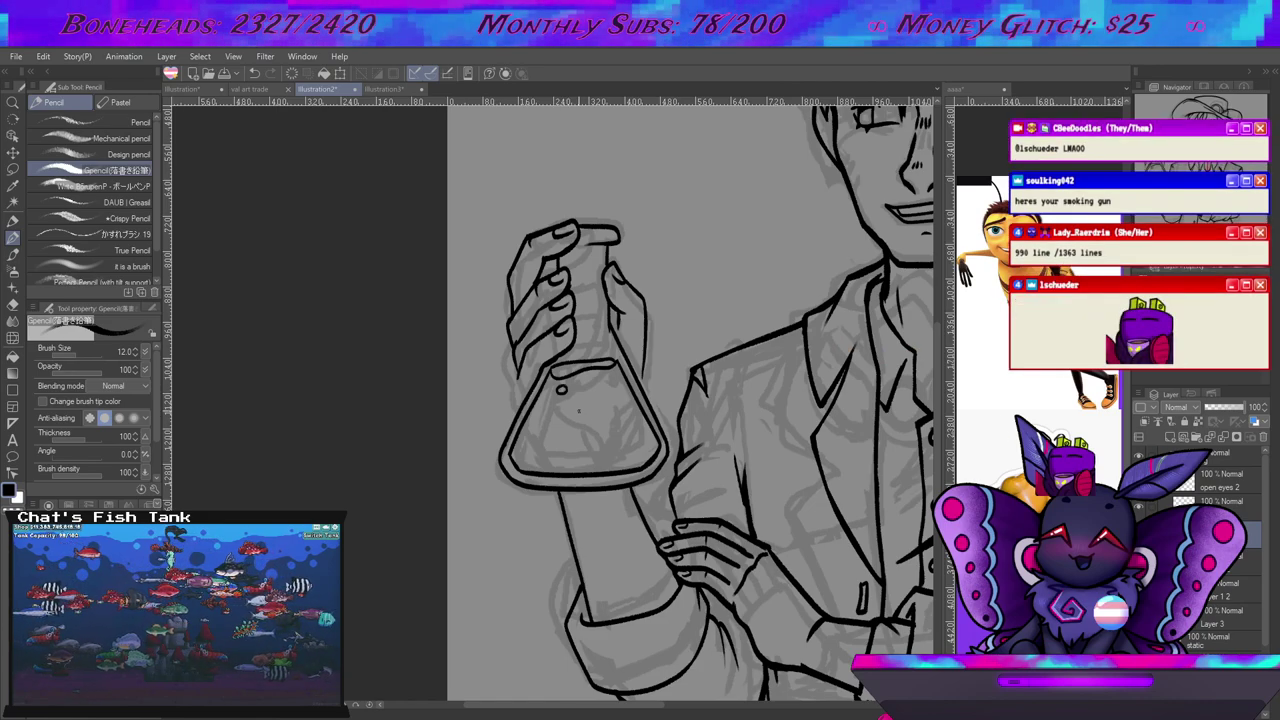
{"action": "mouse_move", "coordinate": [571, 402]}
{"action": "left_mouse_down"}
{"action": "mouse_move", "coordinate": [583, 416]}
{"action": "mouse_move", "coordinate": [574, 401]}
{"action": "mouse_move", "coordinate": [594, 381]}
{"action": "mouse_move", "coordinate": [610, 399]}
{"action": "mouse_move", "coordinate": [606, 436]}
{"action": "mouse_move", "coordinate": [570, 417]}
{"action": "left_mouse_up"}
{"action": "key", "text": "e"}
{"action": "left_click", "coordinate": [592, 380]}
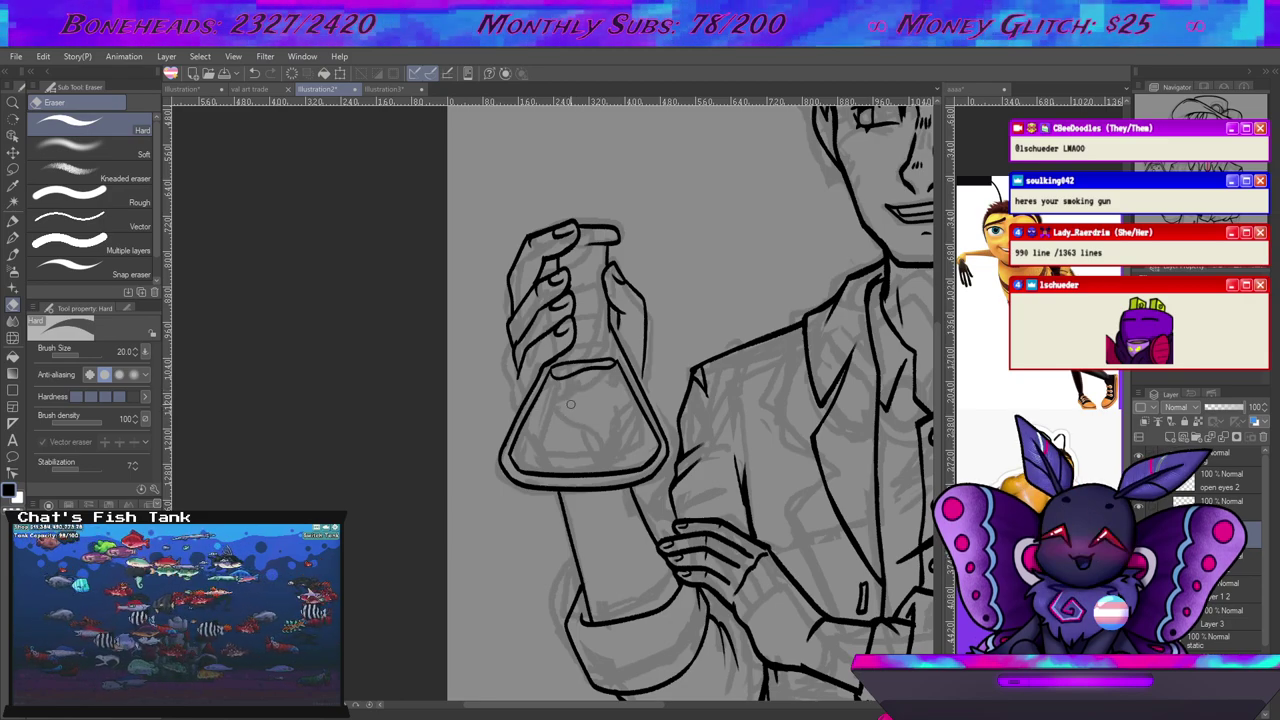
{"action": "key", "text": "p"}
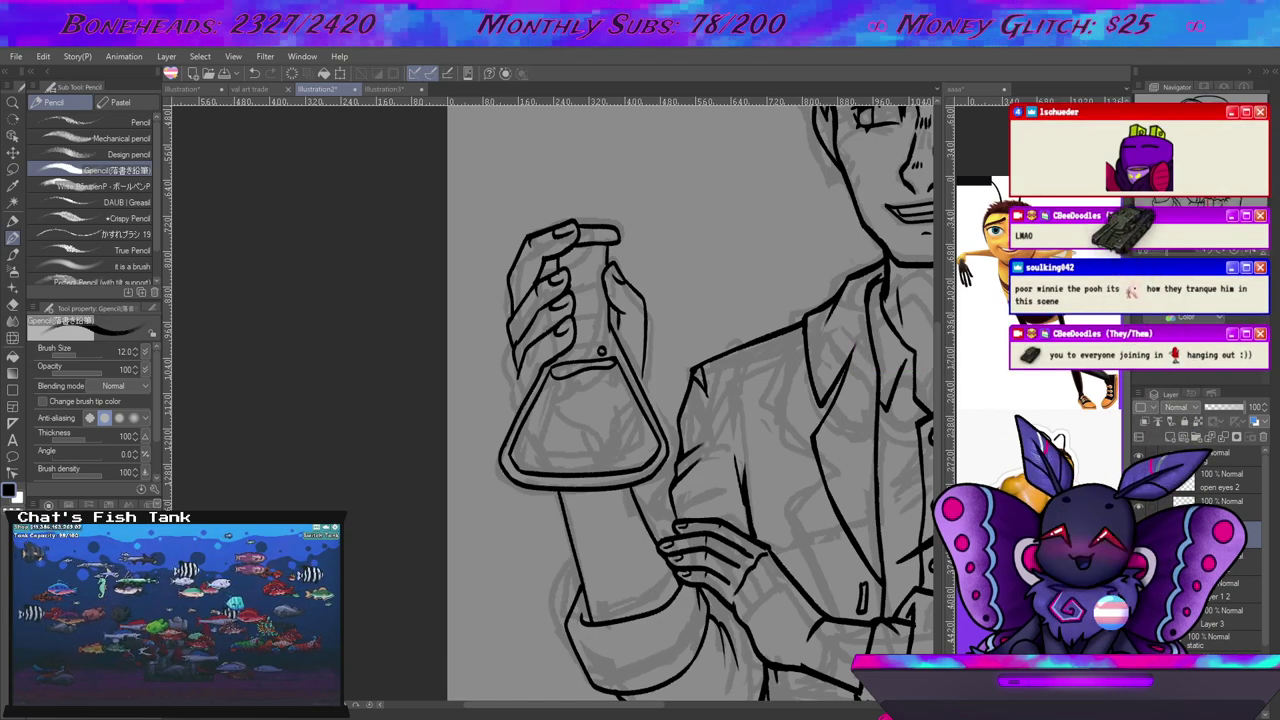
Erase the lower part of the thumb's outer contour and redraw it slanting inward to the flask's side.
{"action": "left_click_drag", "start_coordinate": [720, 428], "coordinate": [637, 422]}
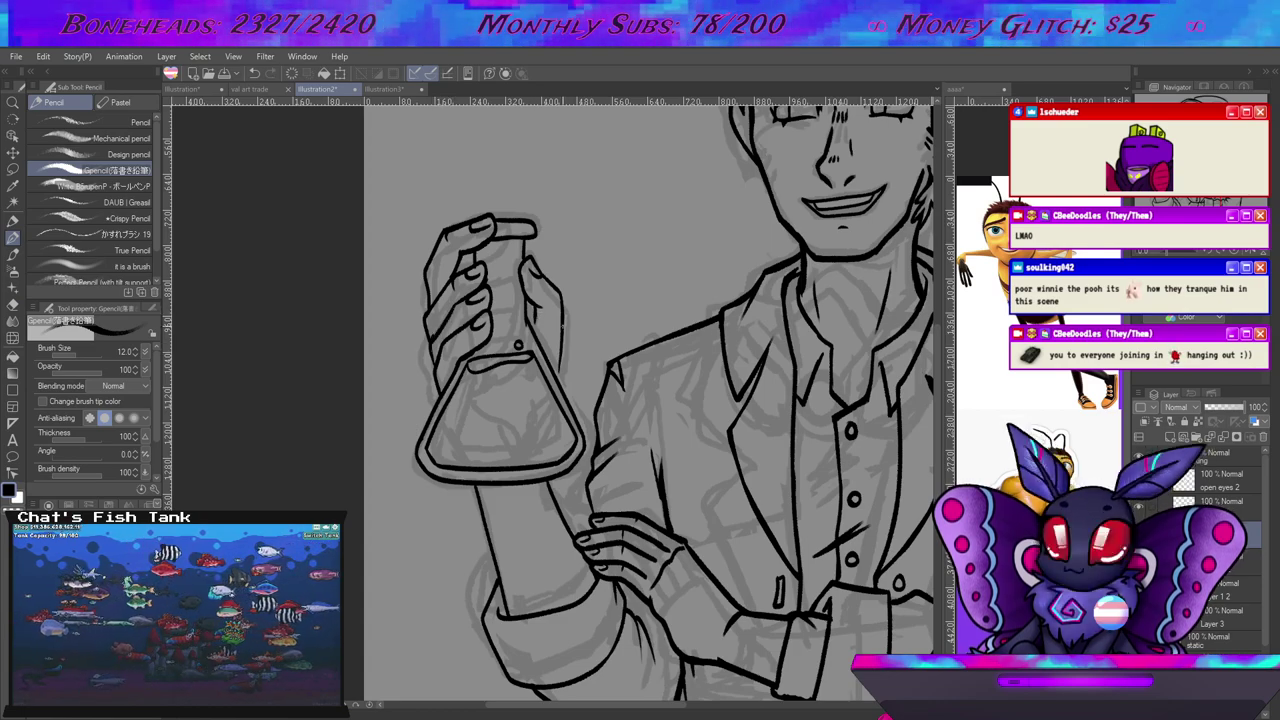
{"action": "key", "text": "e"}
{"action": "key", "text": "p"}
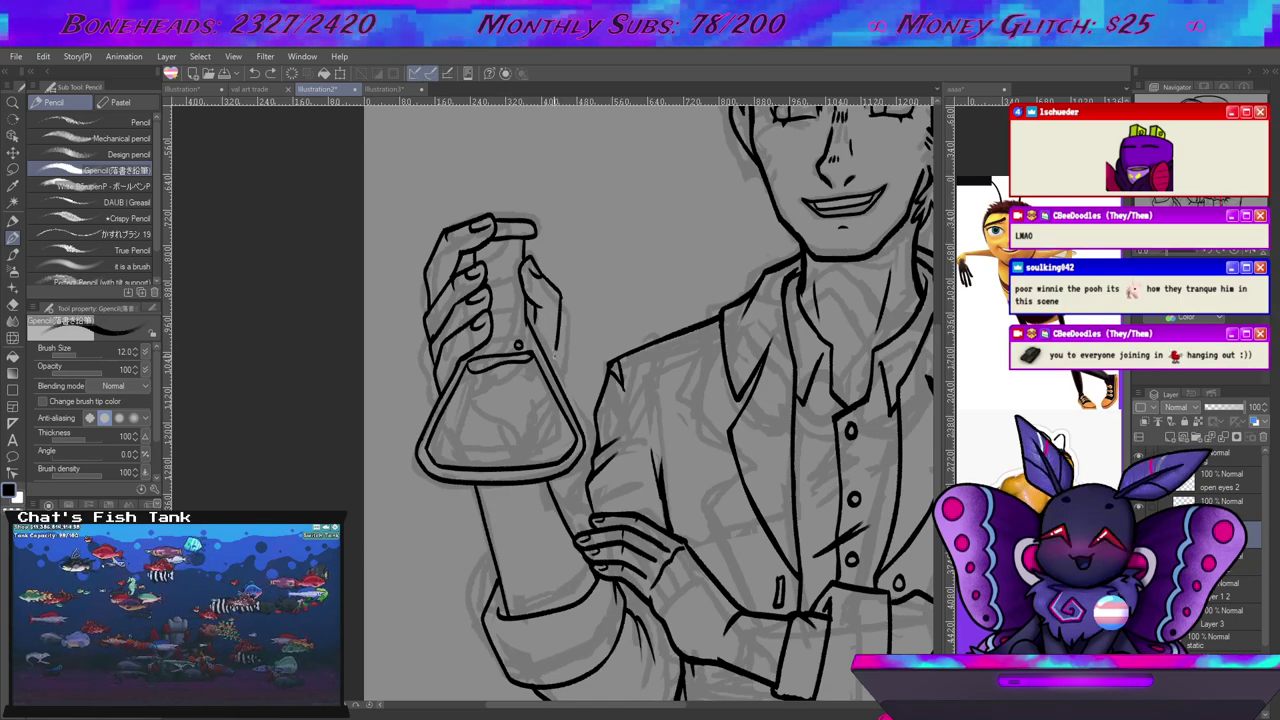
{"action": "key", "text": "e"}
{"action": "key", "text": "p"}
{"action": "key", "text": "e"}
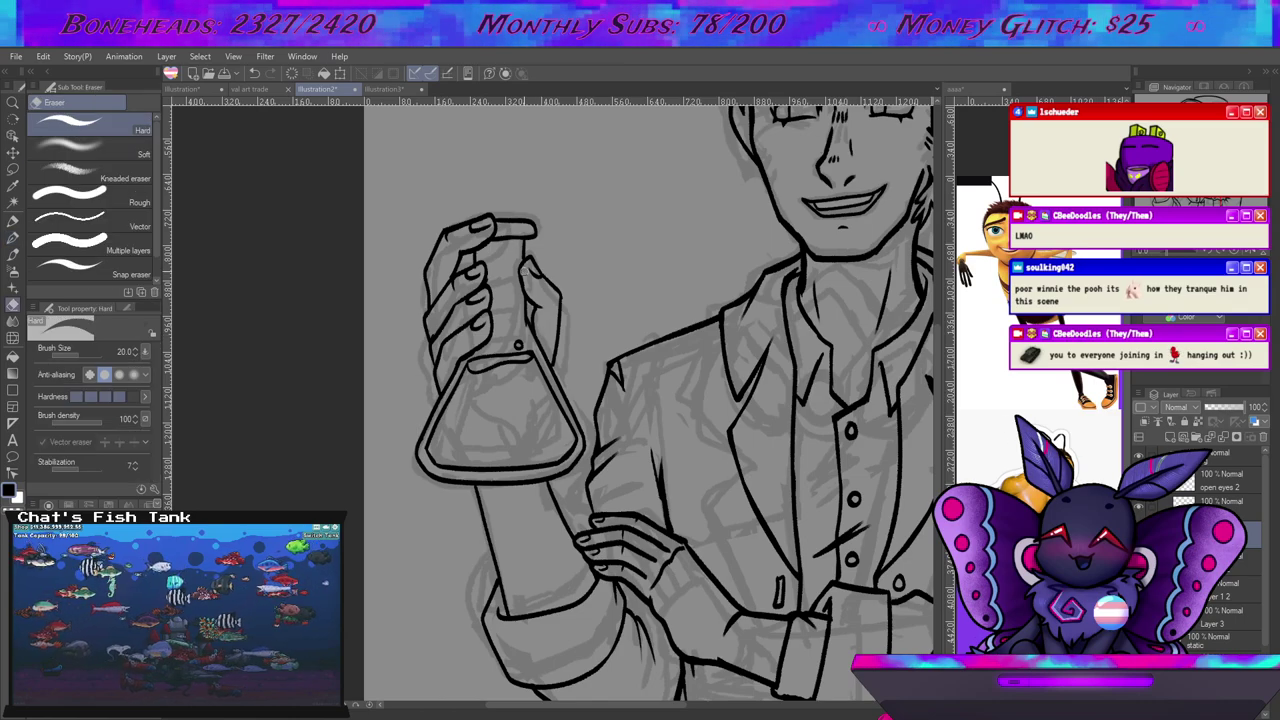
{"action": "key", "text": "p"}
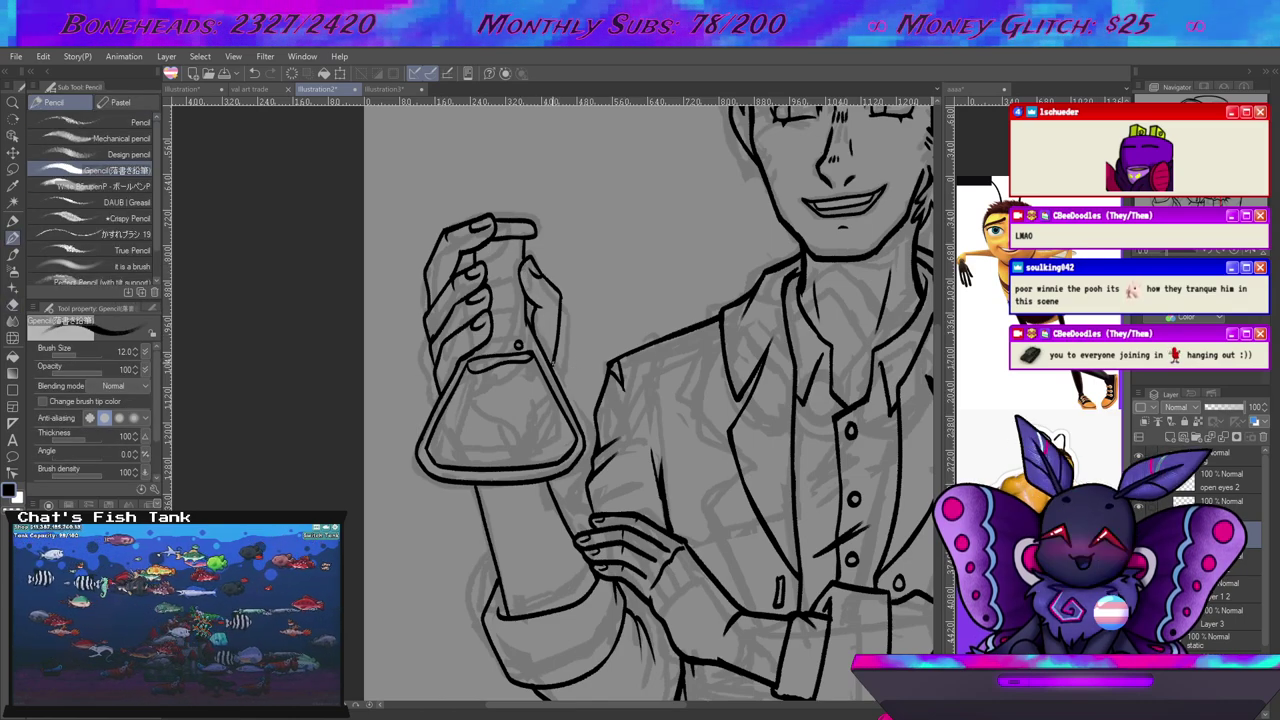
{"action": "left_click_drag", "start_coordinate": [596, 402], "coordinate": [591, 273]}
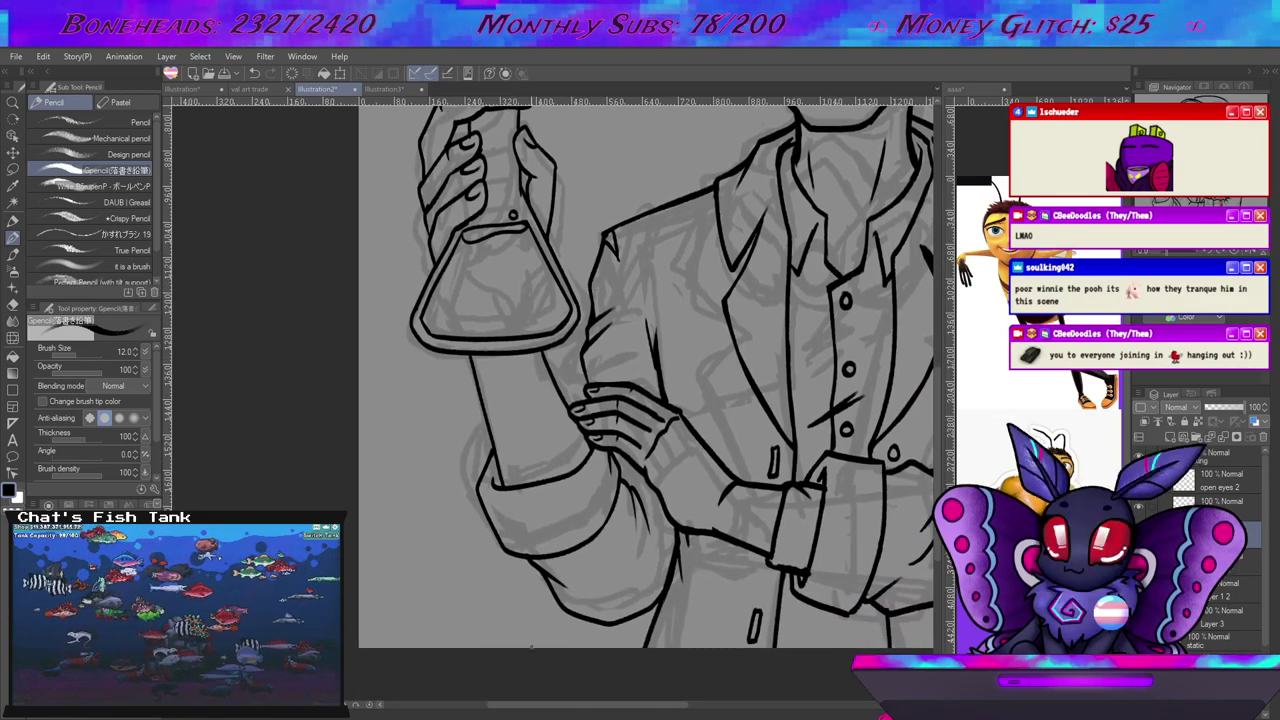
{"action": "scroll", "coordinate": [530, 432], "scroll_direction": "down", "scroll_amount": 5}
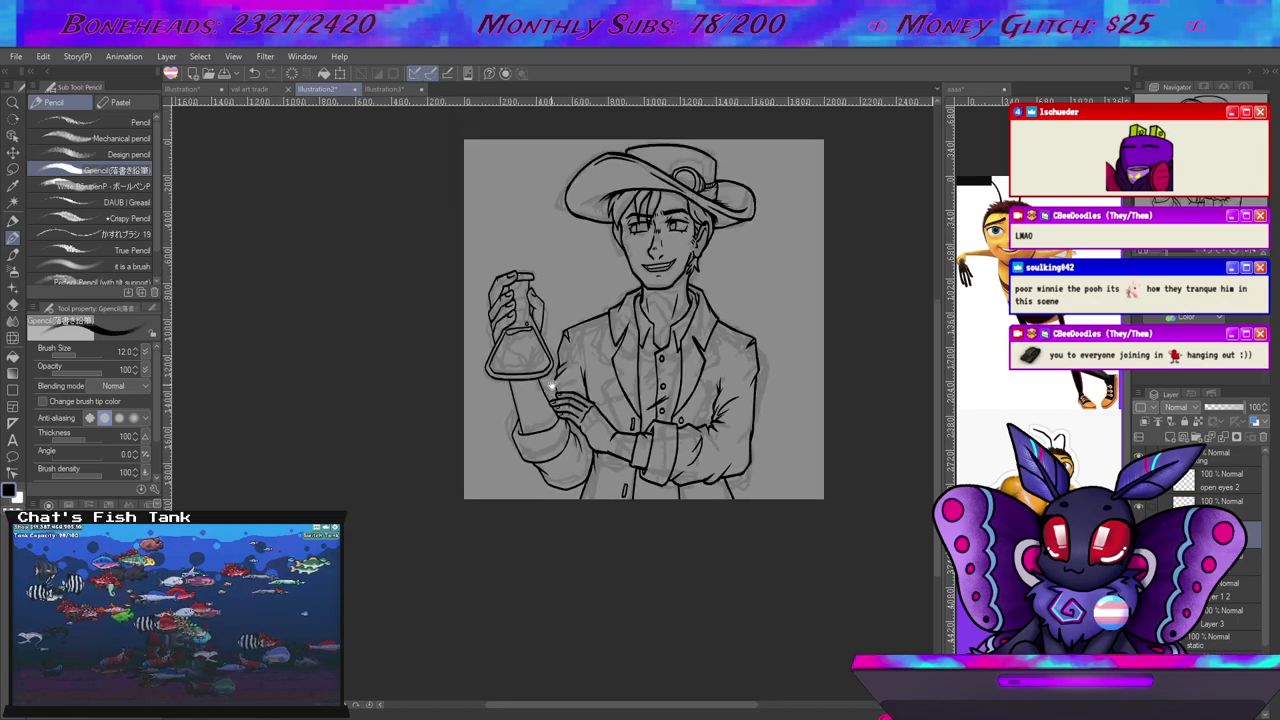
{"action": "scroll", "coordinate": [579, 411], "scroll_direction": "up", "scroll_amount": 4}
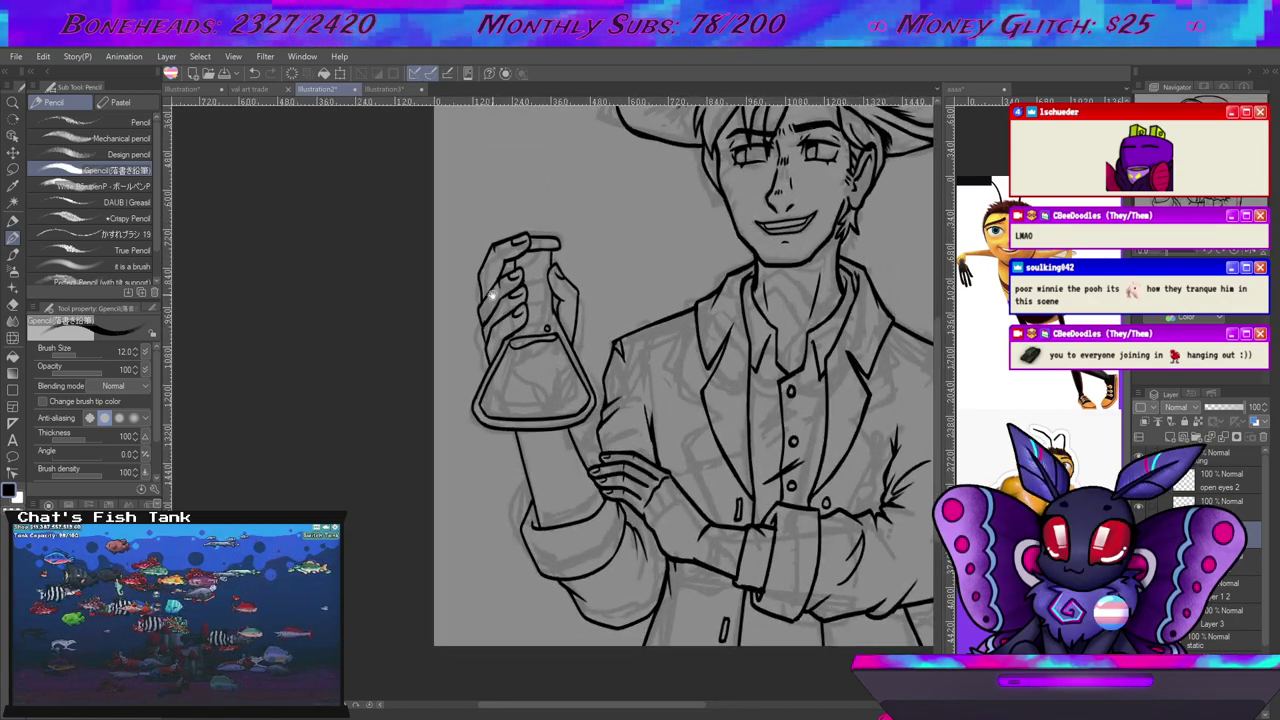
{"action": "scroll", "coordinate": [590, 328], "scroll_direction": "up", "scroll_amount": 3}
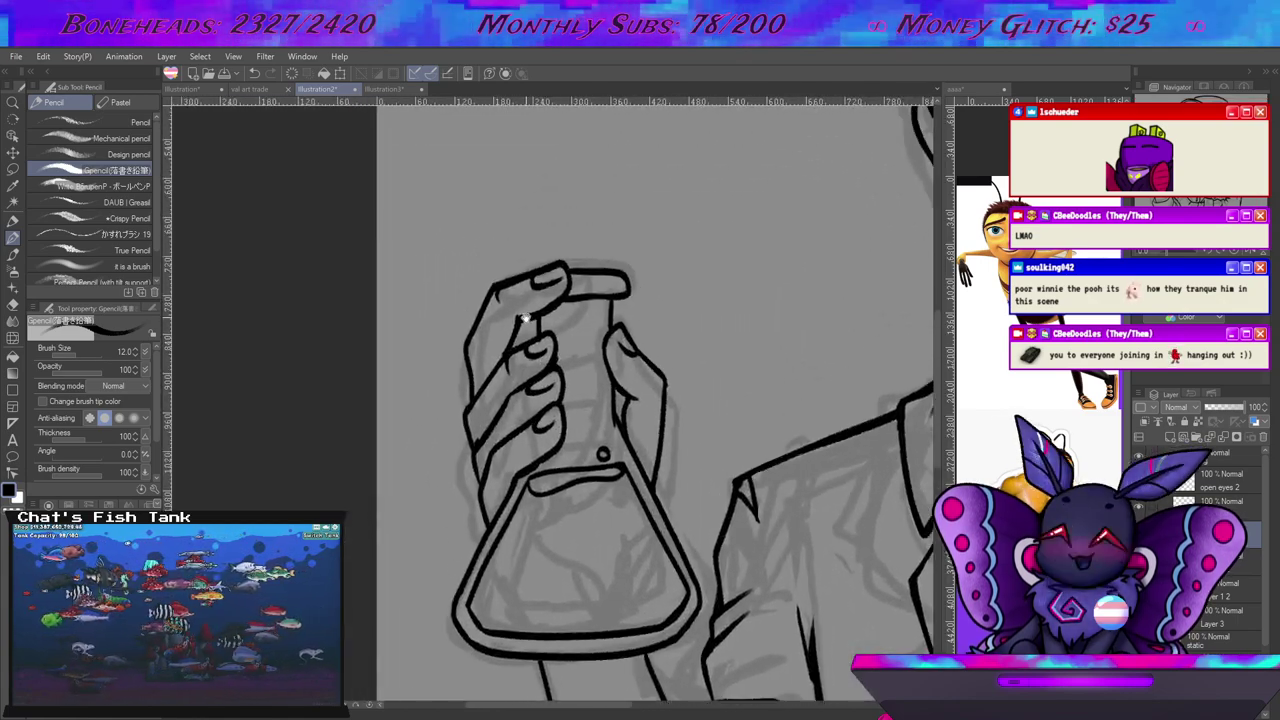
Rotate the topmost finger on the flask about 12 degrees clockwise and shift it toward the flask's rim.
{"action": "key", "text": "m"}
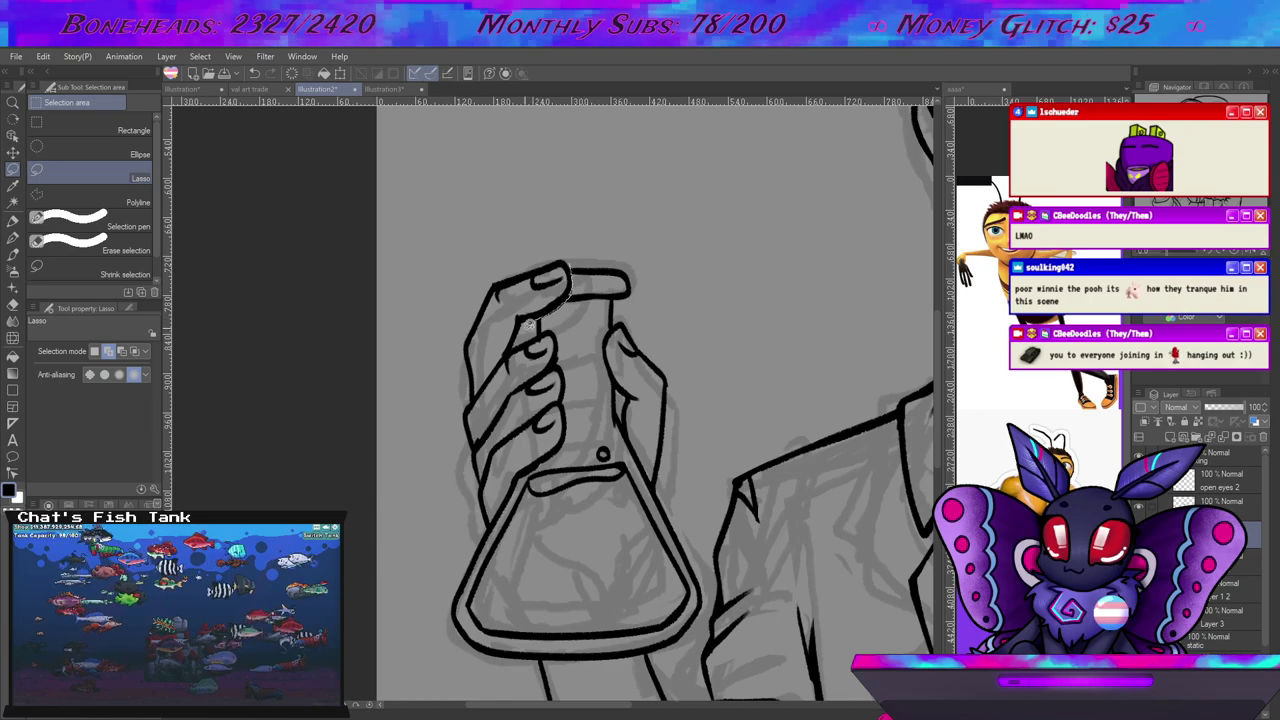
{"action": "mouse_move", "coordinate": [508, 348]}
{"action": "left_mouse_down"}
{"action": "mouse_move", "coordinate": [468, 403]}
{"action": "mouse_move", "coordinate": [451, 334]}
{"action": "mouse_move", "coordinate": [530, 214]}
{"action": "left_mouse_up"}
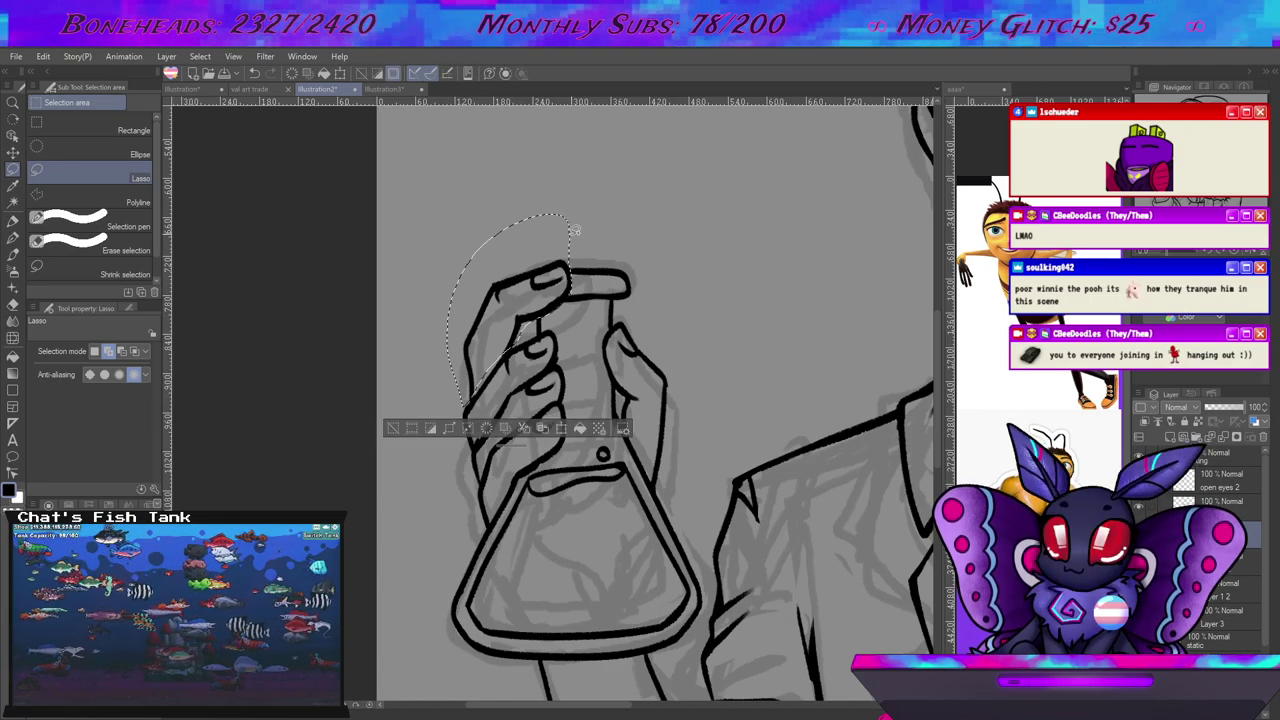
{"action": "key", "text": "ctrl+t"}
{"action": "left_click_drag", "start_coordinate": [640, 300], "coordinate": [649, 334]}
{"action": "left_click_drag", "start_coordinate": [543, 353], "coordinate": [550, 354]}
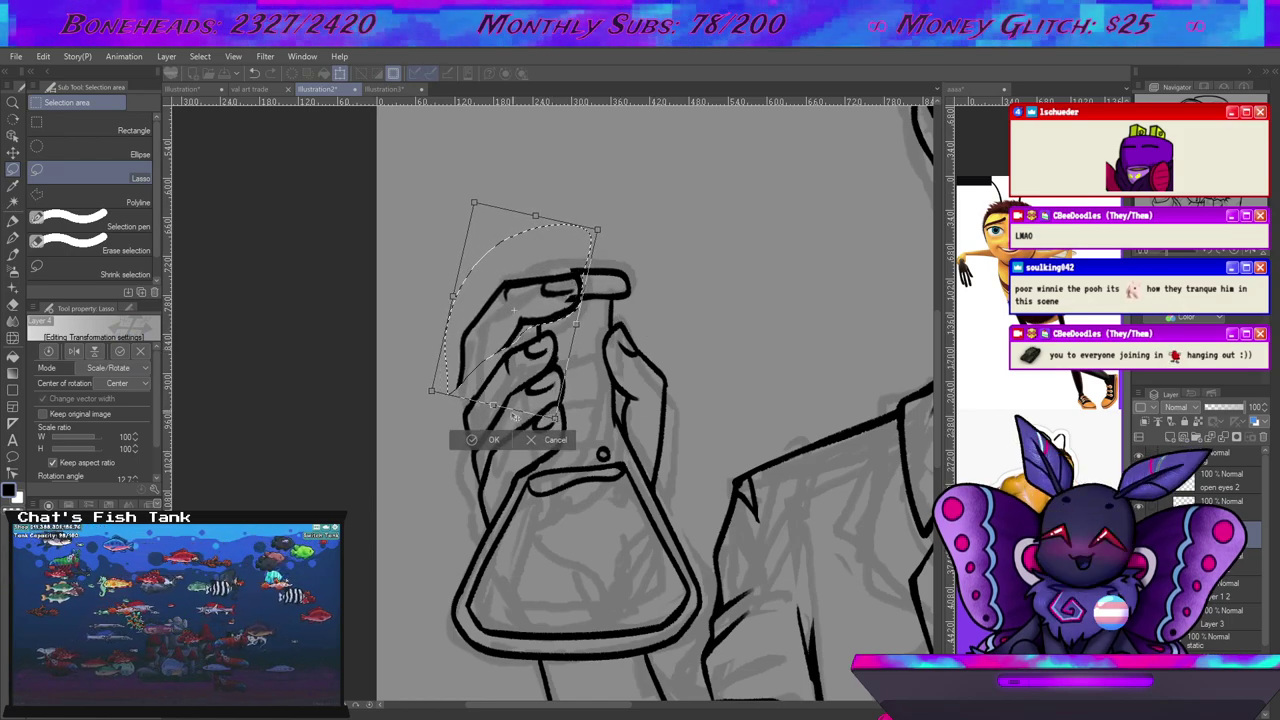
{"action": "left_click", "coordinate": [485, 439]}
{"action": "left_click", "coordinate": [407, 417]}
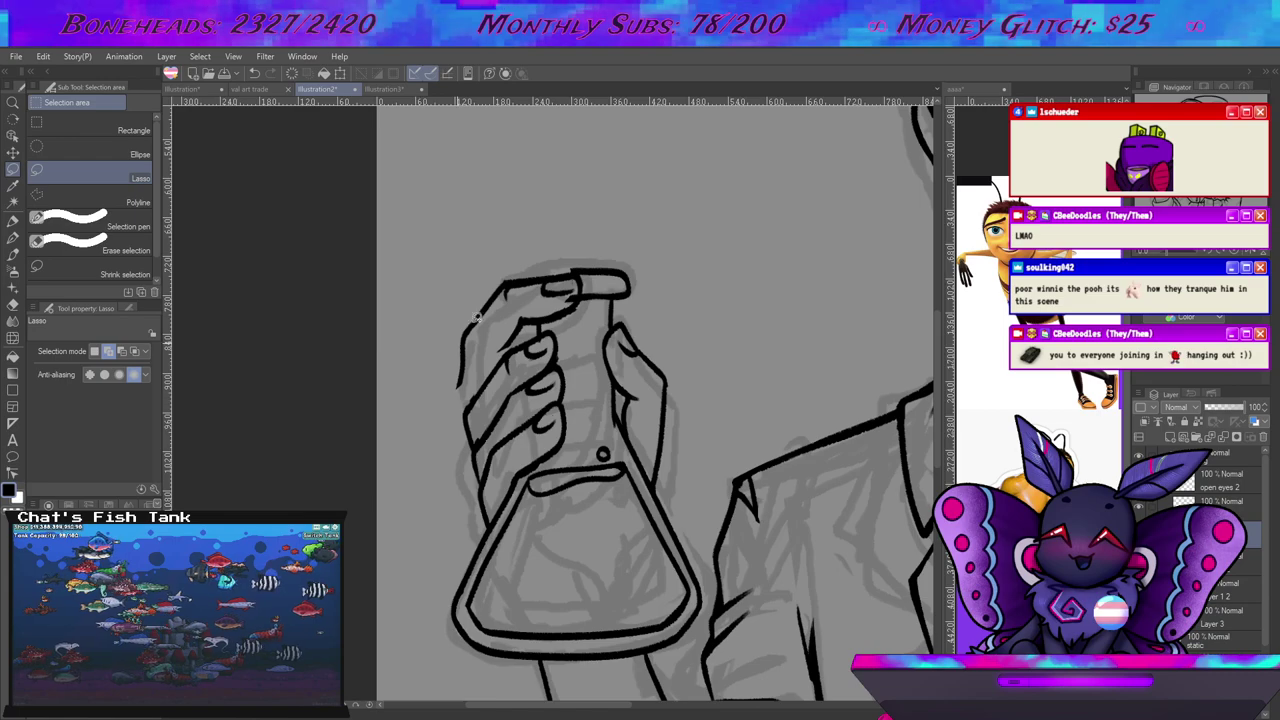
Erase the rotated finger's outer contour from the knuckle down to the second finger.
{"action": "key", "text": "e"}
{"action": "left_click_drag", "start_coordinate": [490, 308], "coordinate": [457, 387]}
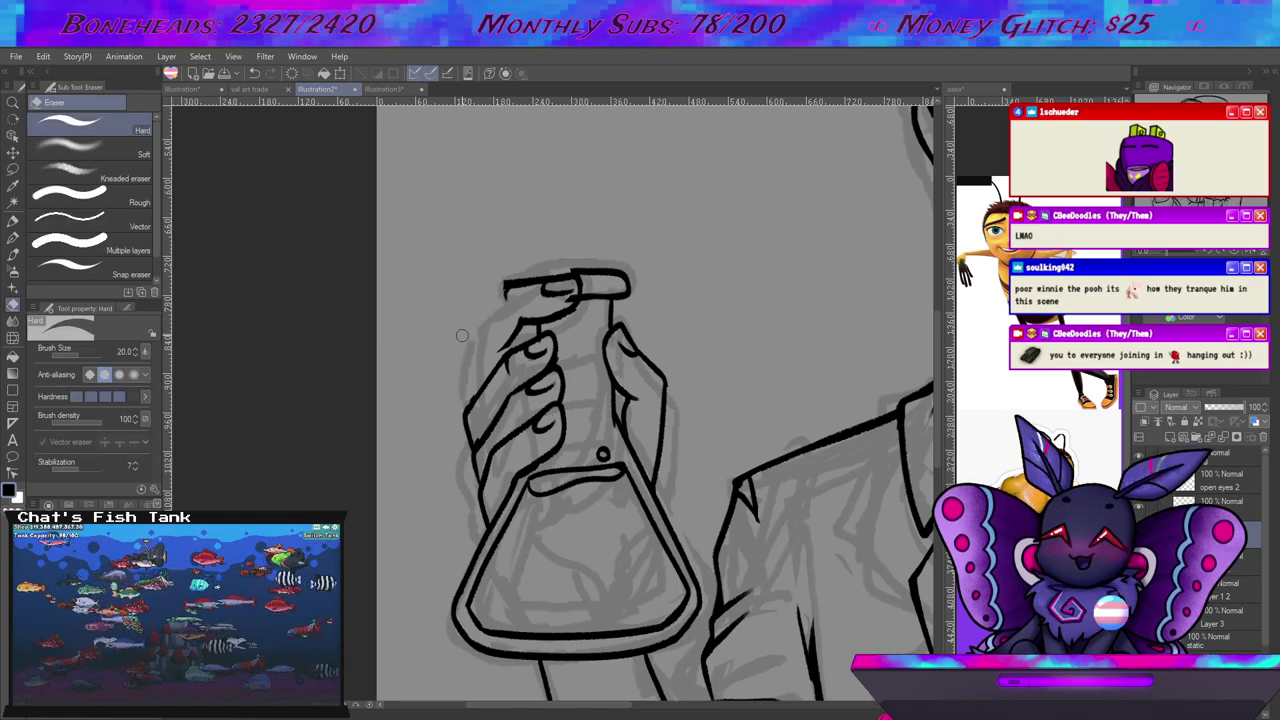
{"action": "key", "text": "m"}
{"action": "key", "text": "e"}
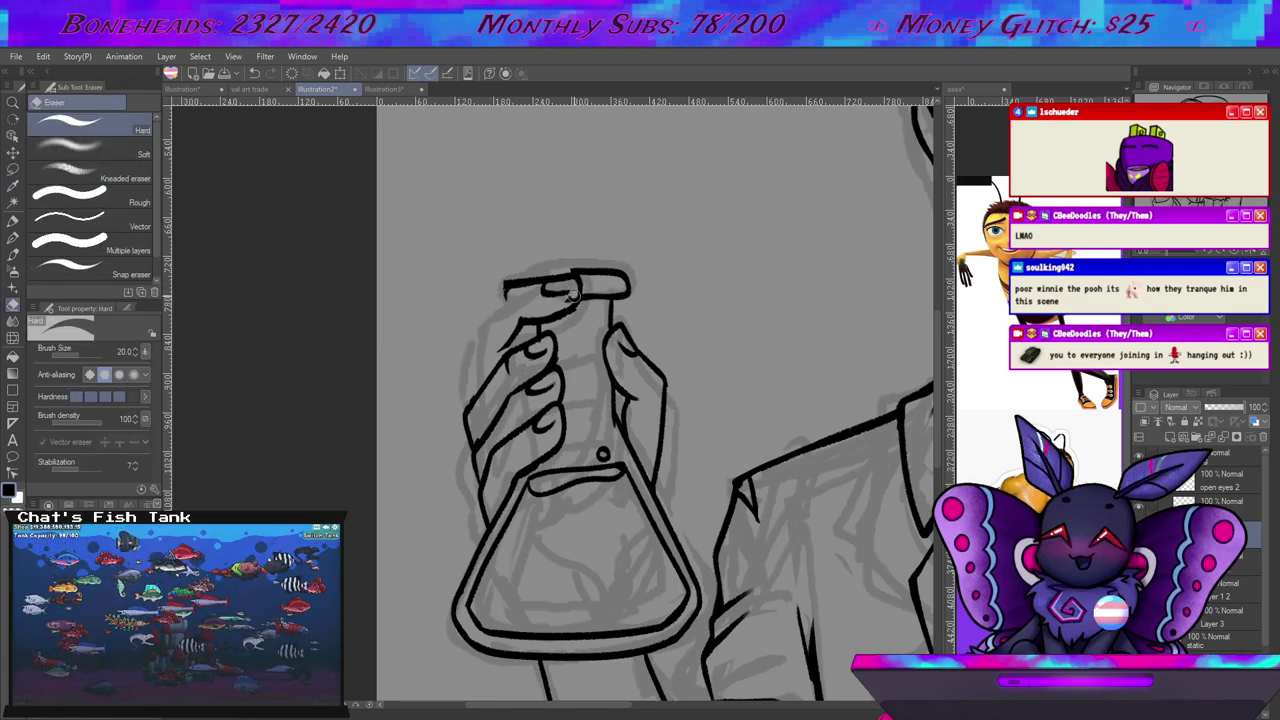
Redraw the topmost finger's outer contour slanting from the knuckle down to the second finger.
{"action": "key", "text": "p"}
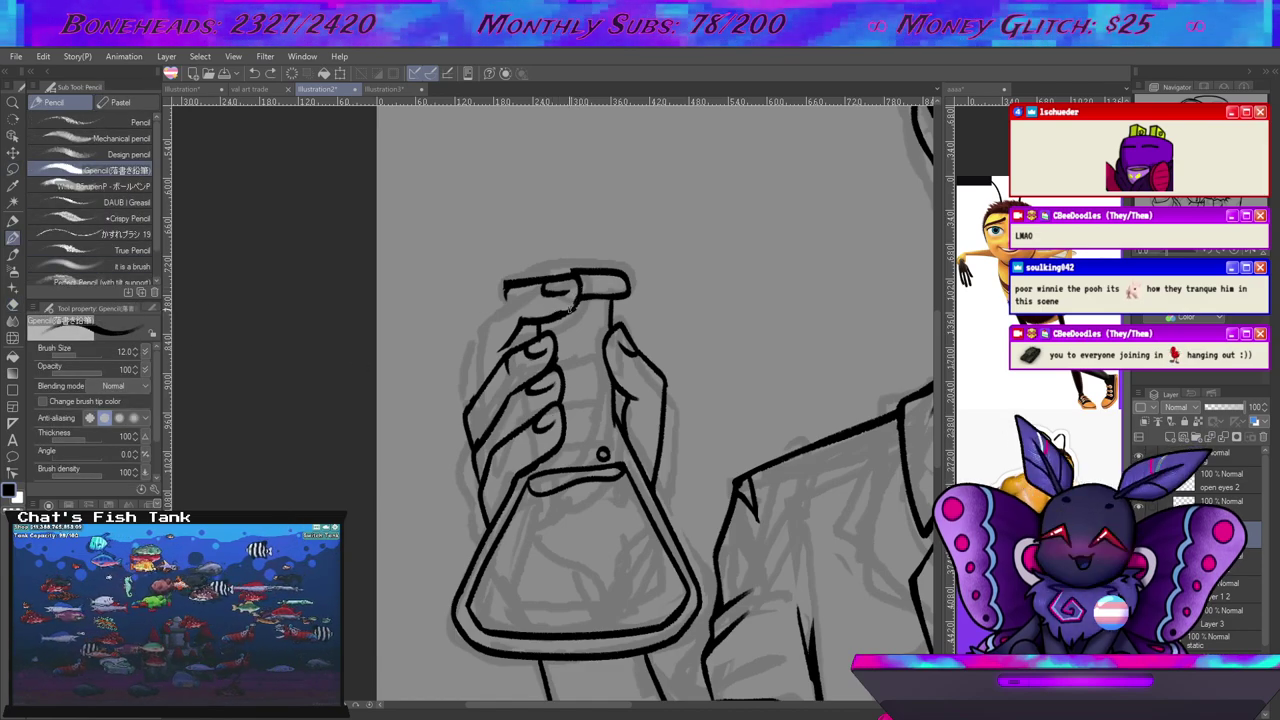
{"action": "left_click_drag", "start_coordinate": [505, 284], "coordinate": [475, 342]}
{"action": "key", "text": "ctrl+z"}
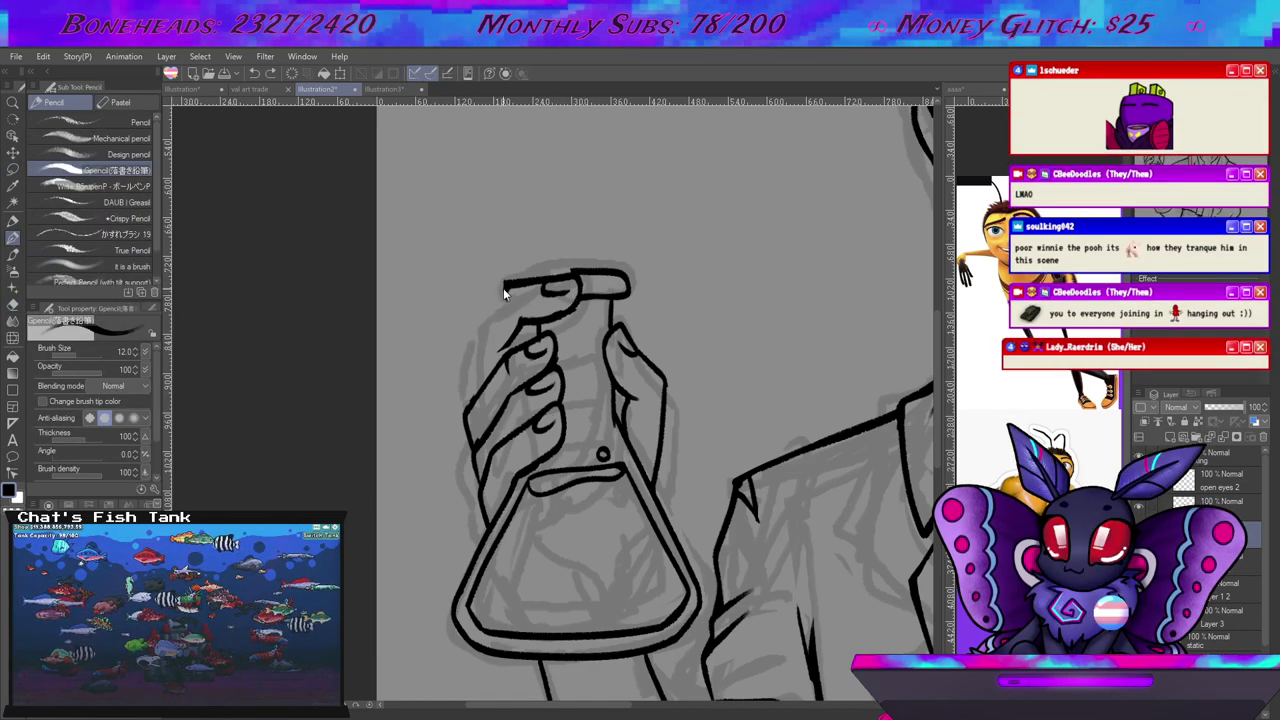
{"action": "left_click_drag", "start_coordinate": [506, 283], "coordinate": [493, 300]}
{"action": "left_click_drag", "start_coordinate": [467, 350], "coordinate": [471, 394]}
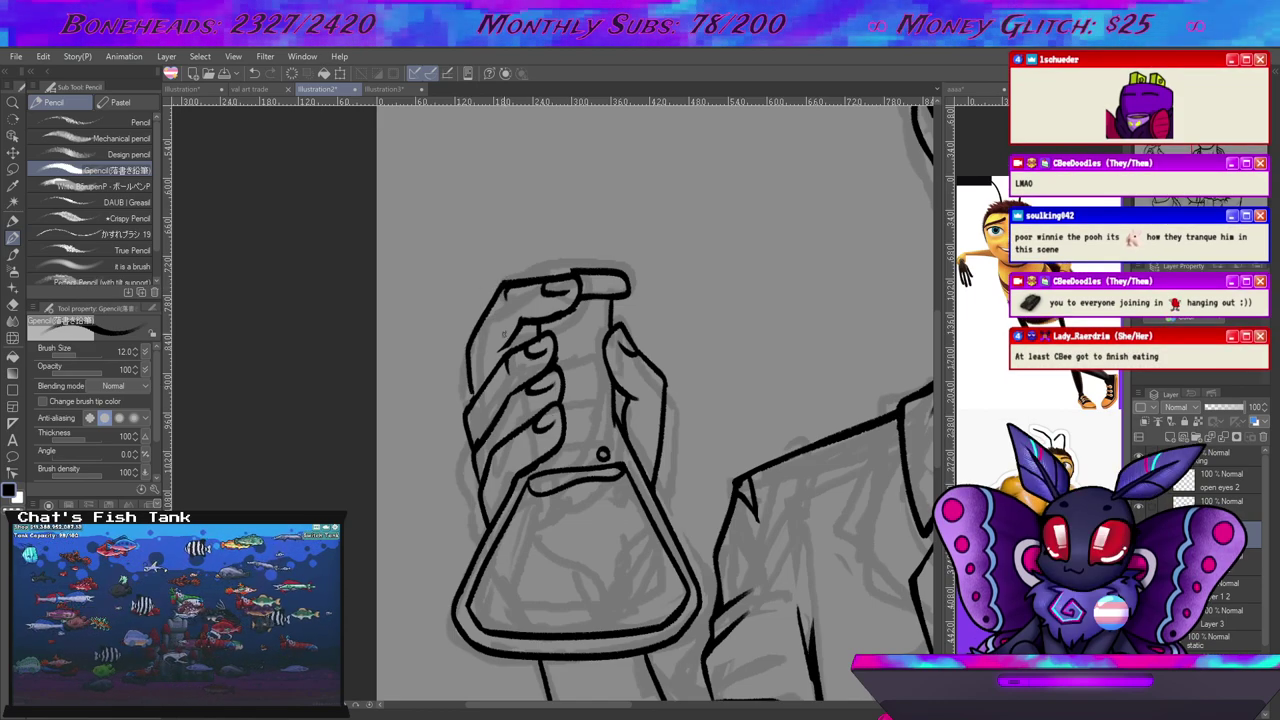
{"action": "key", "text": "e"}
{"action": "key", "text": "p"}
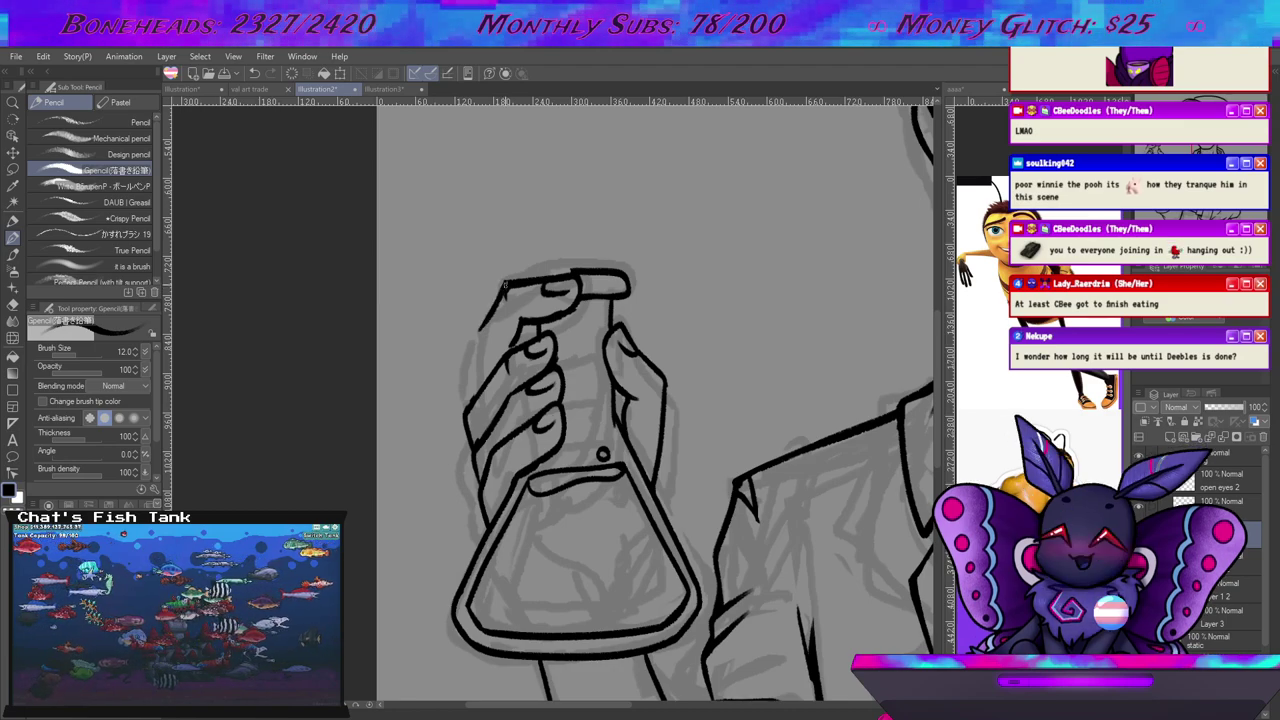
{"action": "left_click_drag", "start_coordinate": [505, 285], "coordinate": [476, 336]}
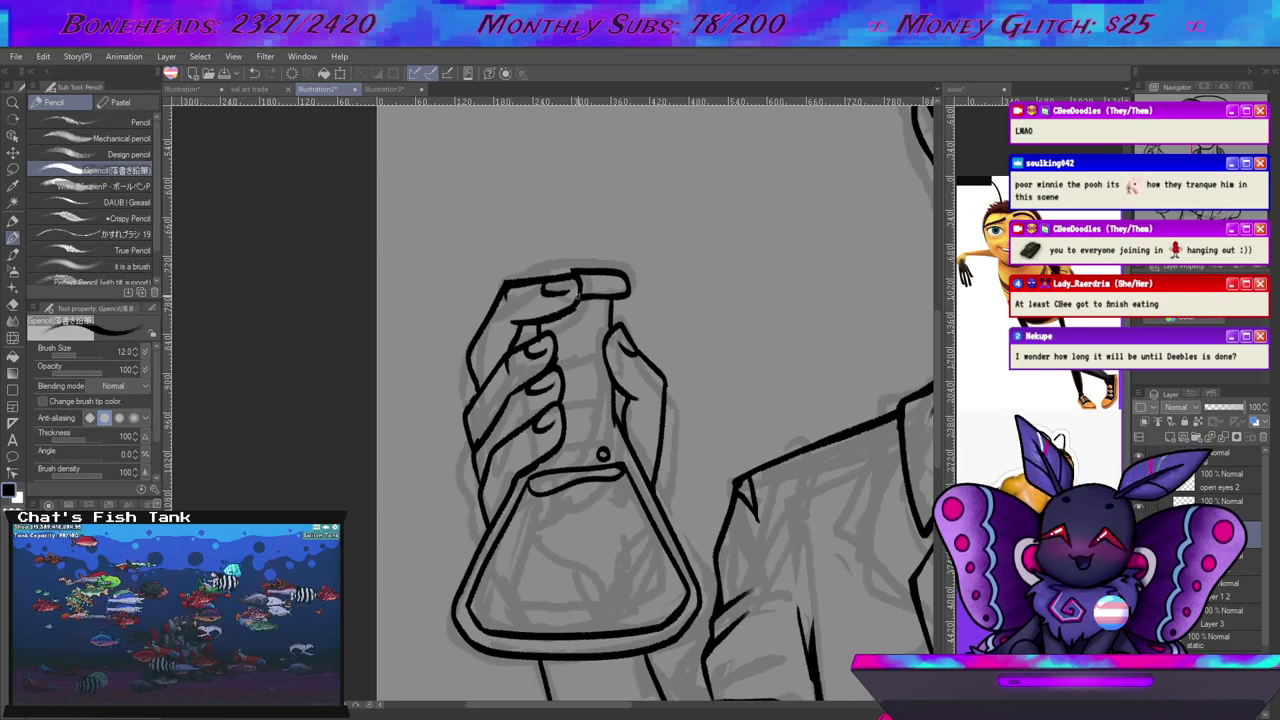
Clean up the inner bend beneath the topmost finger, erasing and redrawing the short line where it meets the second finger.
{"action": "key", "text": "e"}
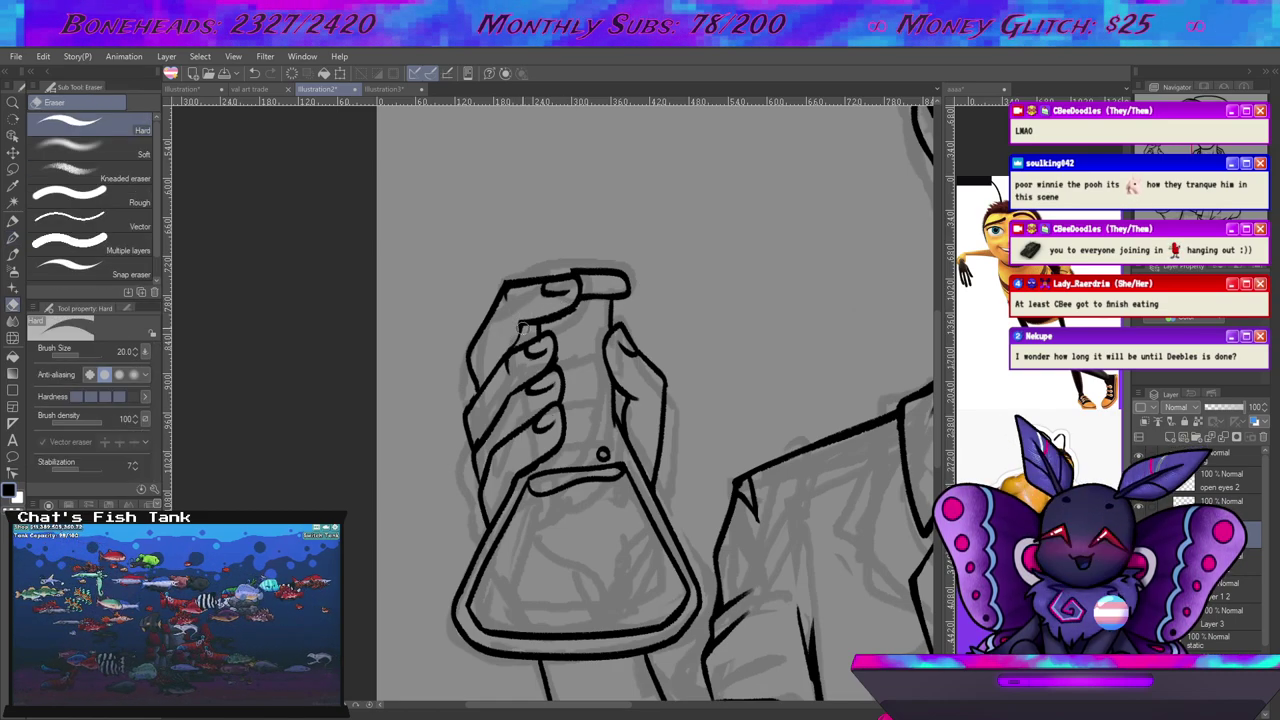
{"action": "key", "text": "p"}
{"action": "left_click_drag", "start_coordinate": [522, 325], "coordinate": [518, 338]}
{"action": "key", "text": "e"}
{"action": "key", "text": "p"}
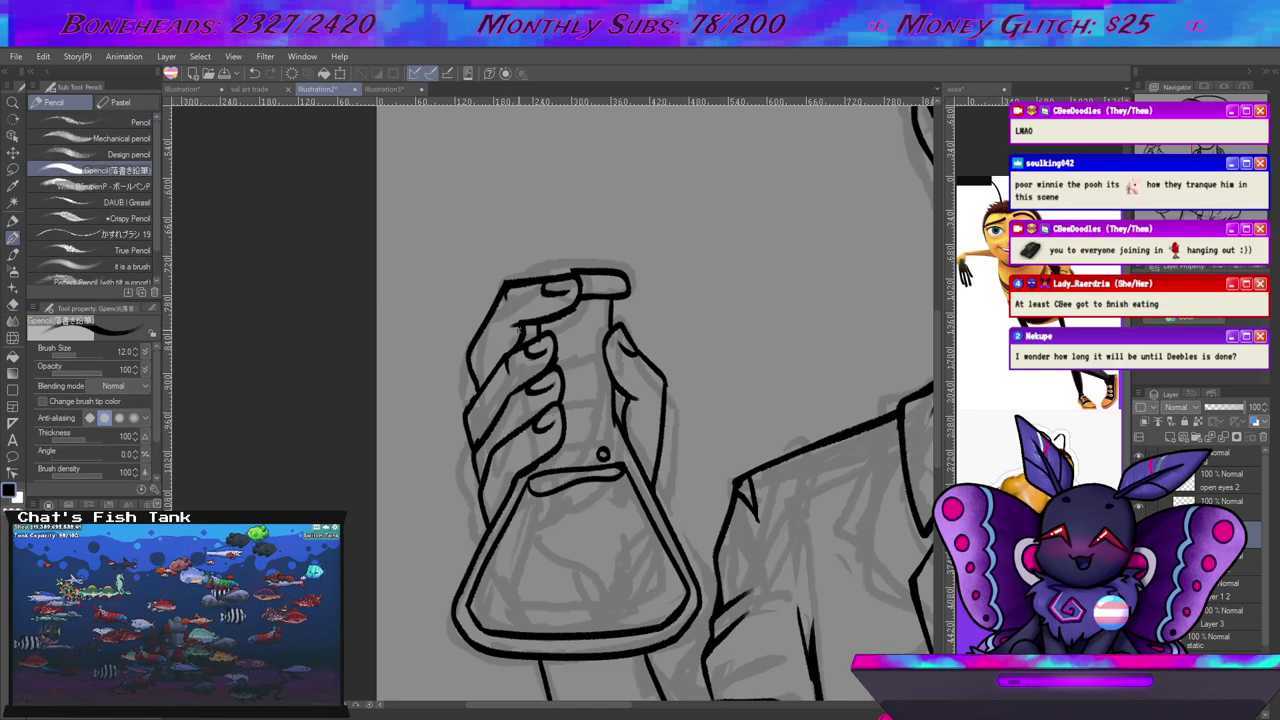
{"action": "key", "text": "e"}
{"action": "key", "text": "p"}
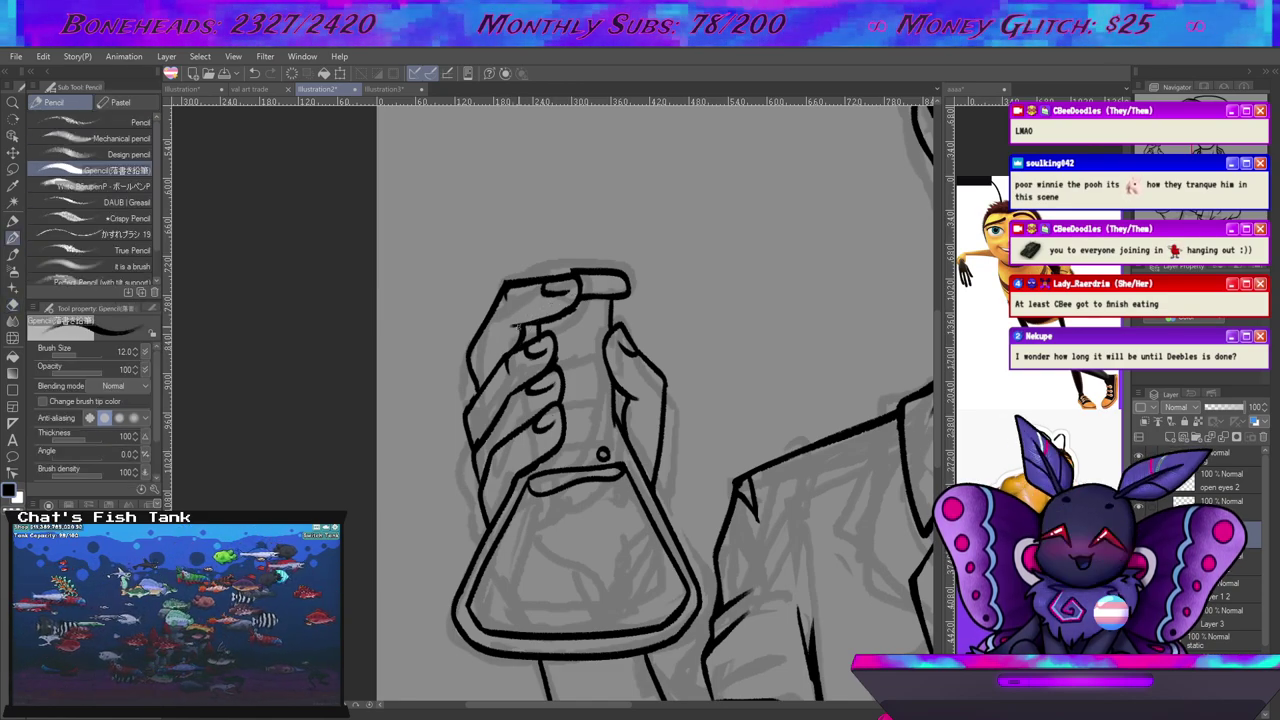
{"action": "key", "text": "e"}
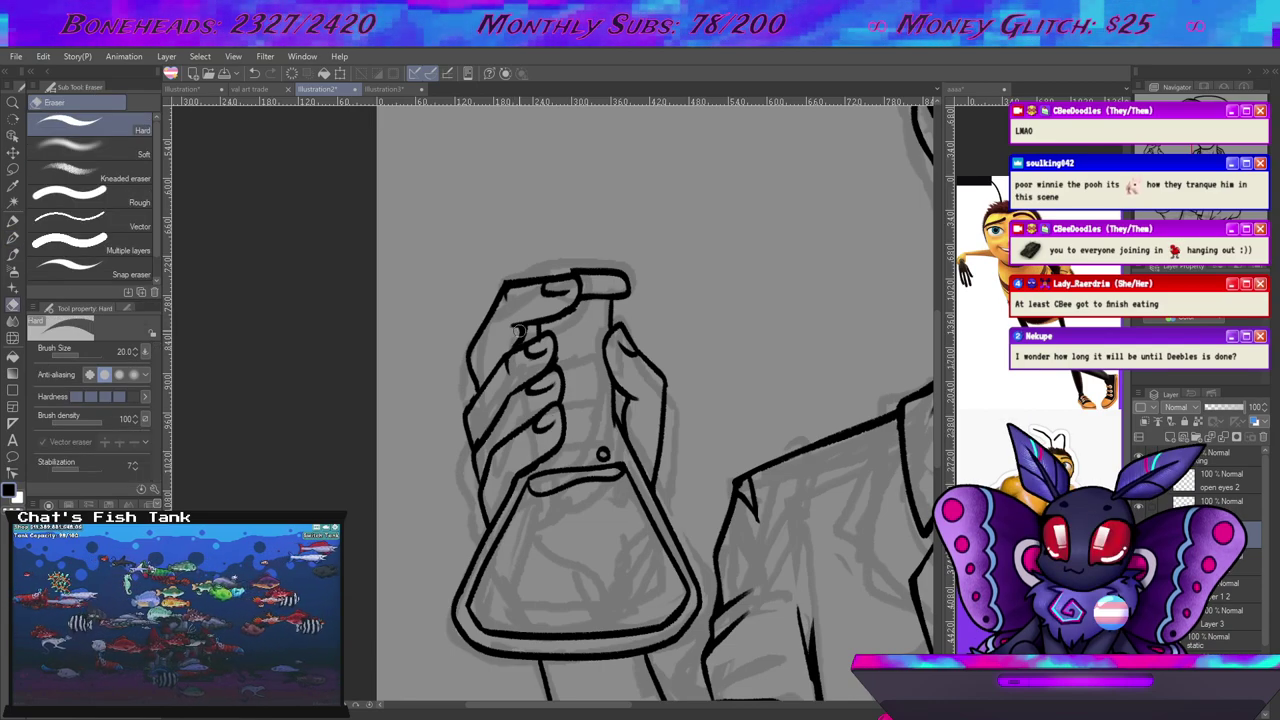
{"action": "key", "text": "p"}
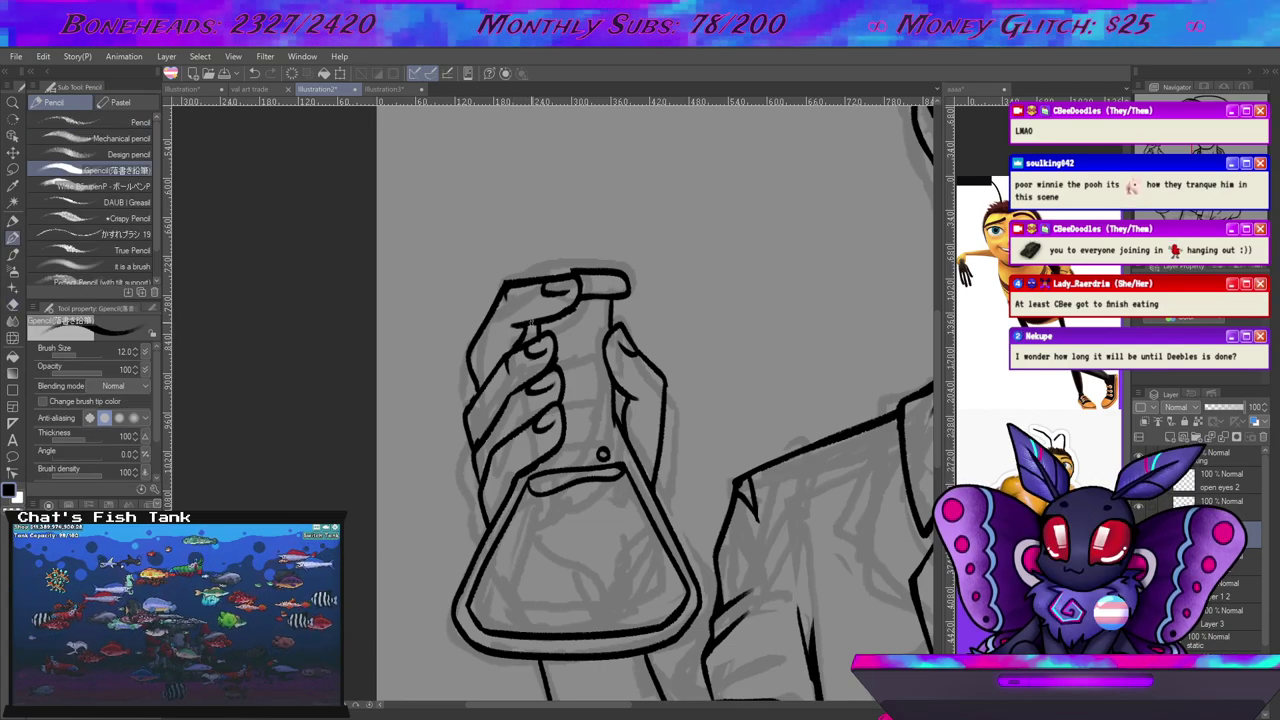
Refine the contours between the lower fingers on the flask by erasing and redrawing short parts where they bend.
{"action": "key", "text": "e"}
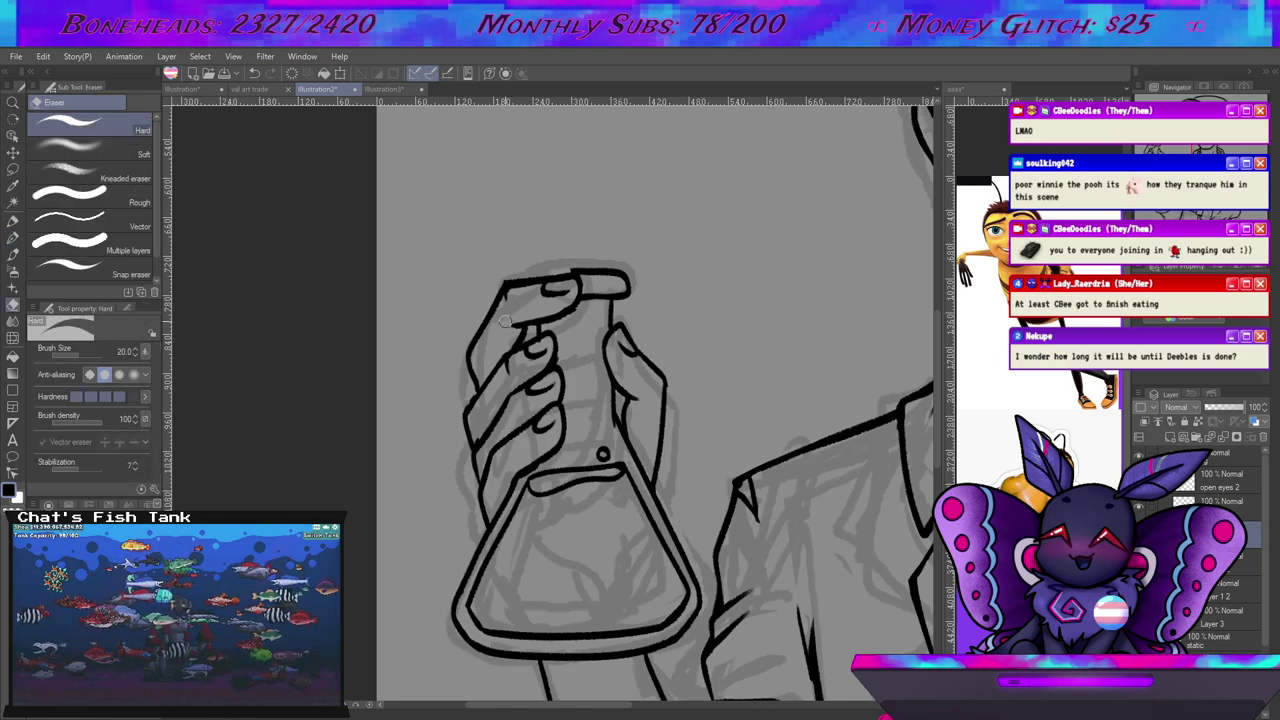
{"action": "key", "text": "p"}
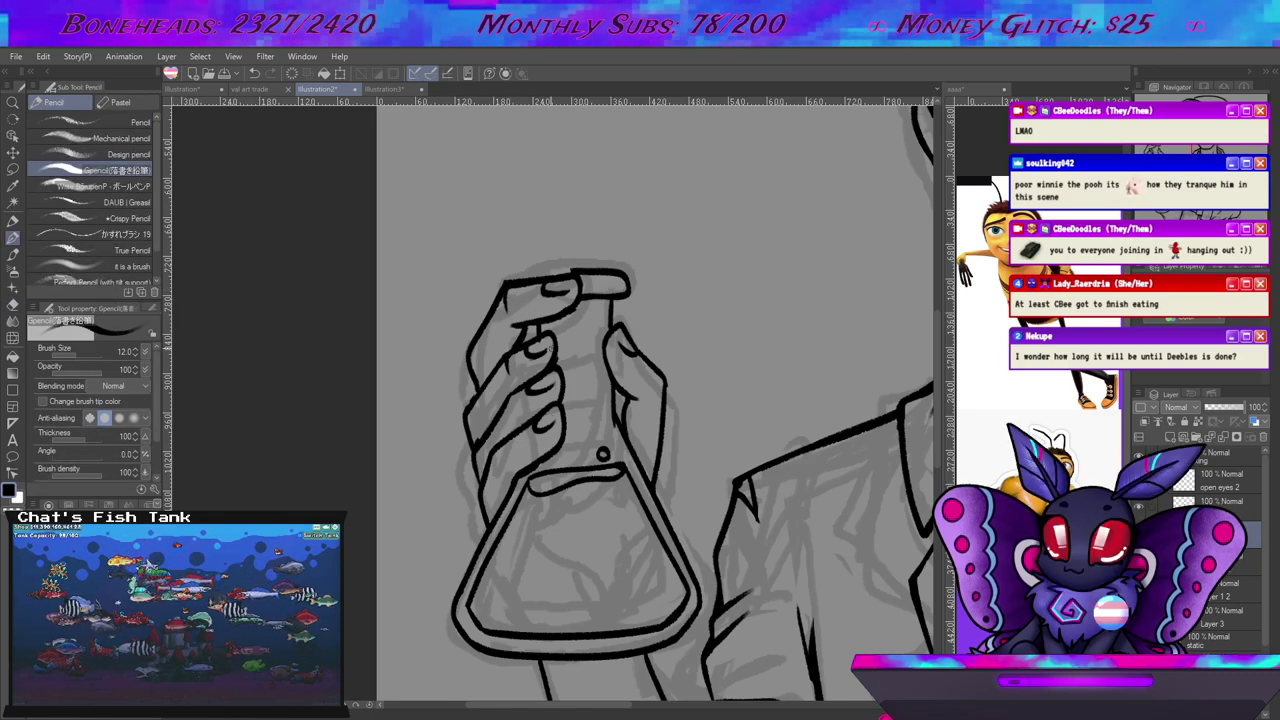
{"action": "key", "text": "e"}
{"action": "key", "text": "p"}
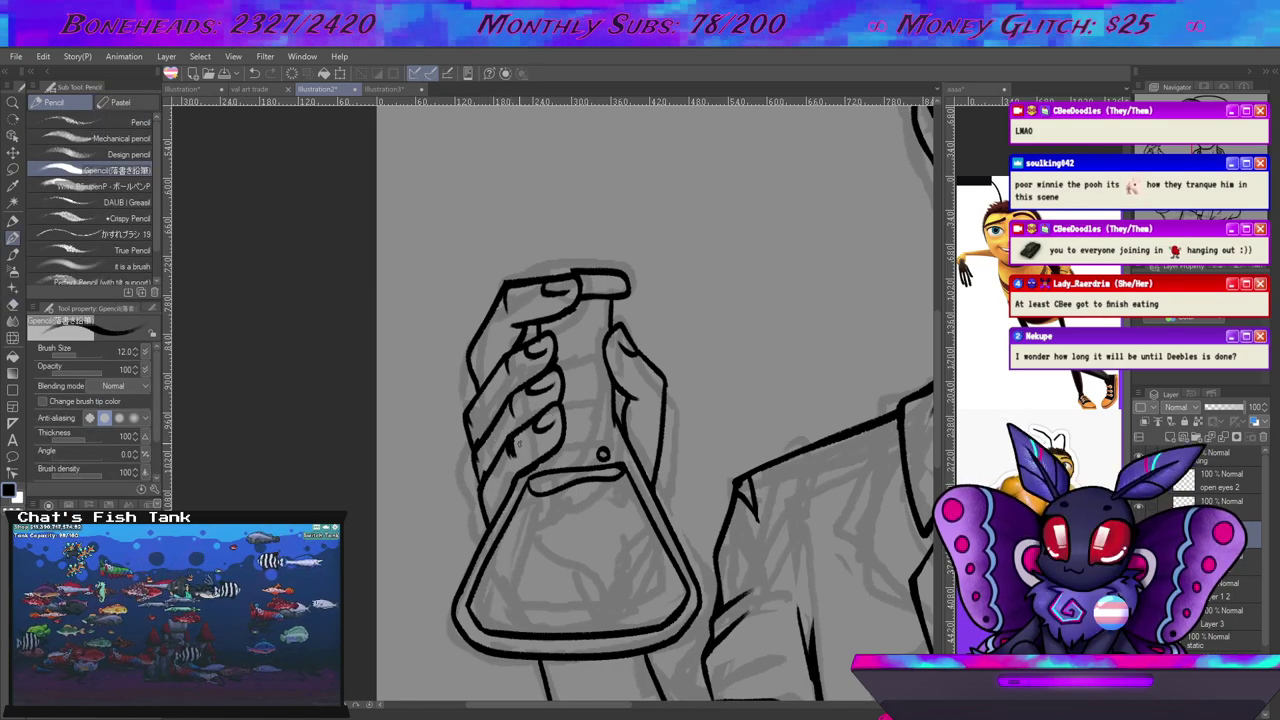
{"action": "key", "text": "e"}
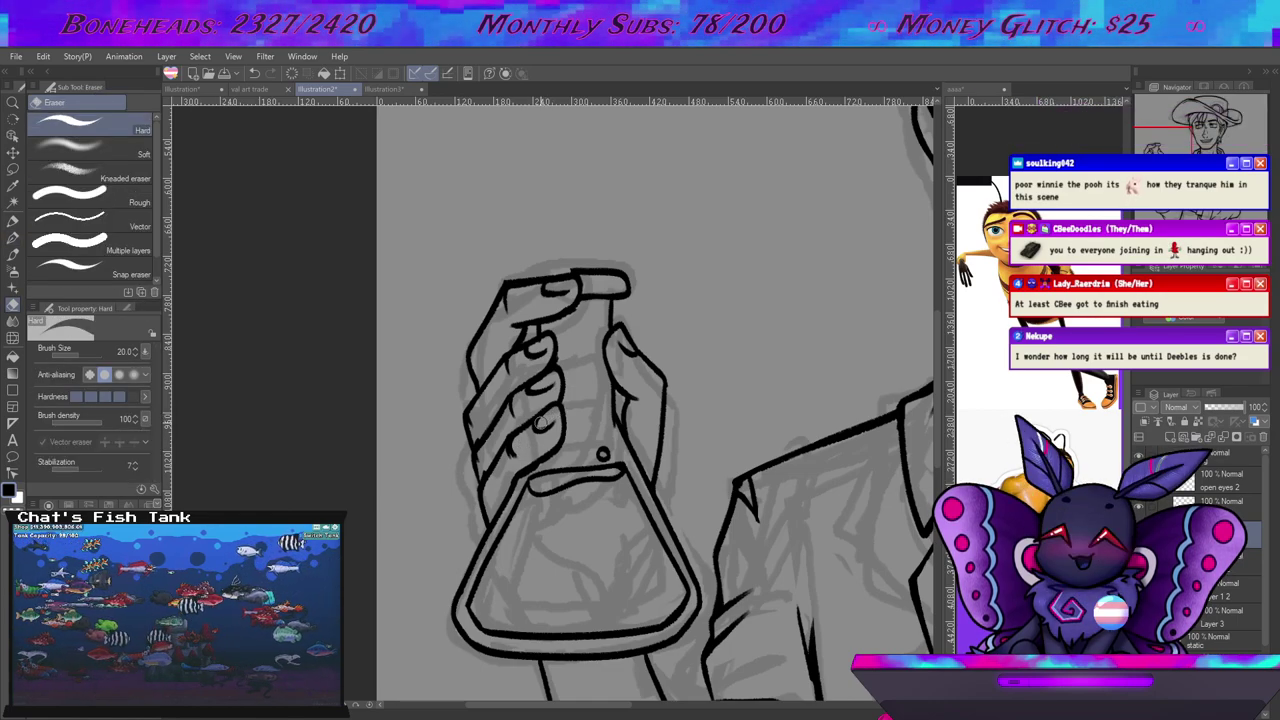
{"action": "key", "text": "p"}
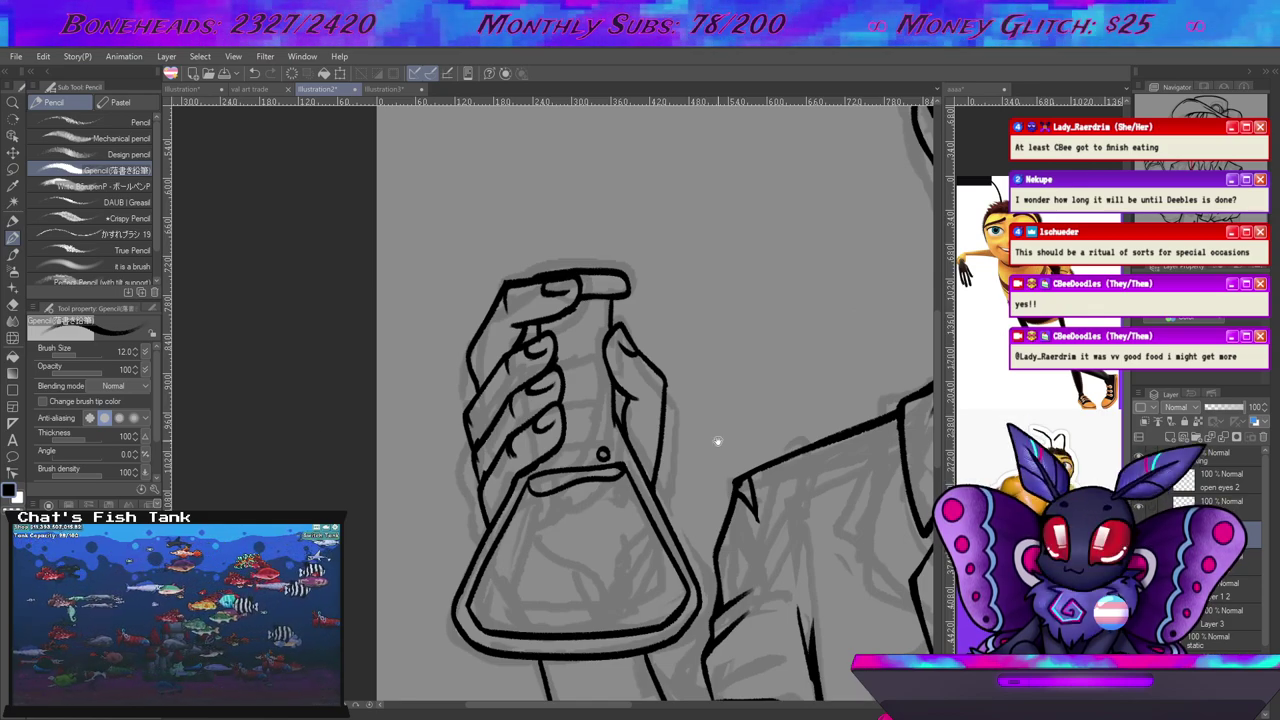
Ink the raised arm's cuff edge across the resting hand's lower fingers and erase the fingertip lines inside the cuff.
{"action": "scroll", "coordinate": [718, 441], "scroll_direction": "down", "scroll_amount": 4}
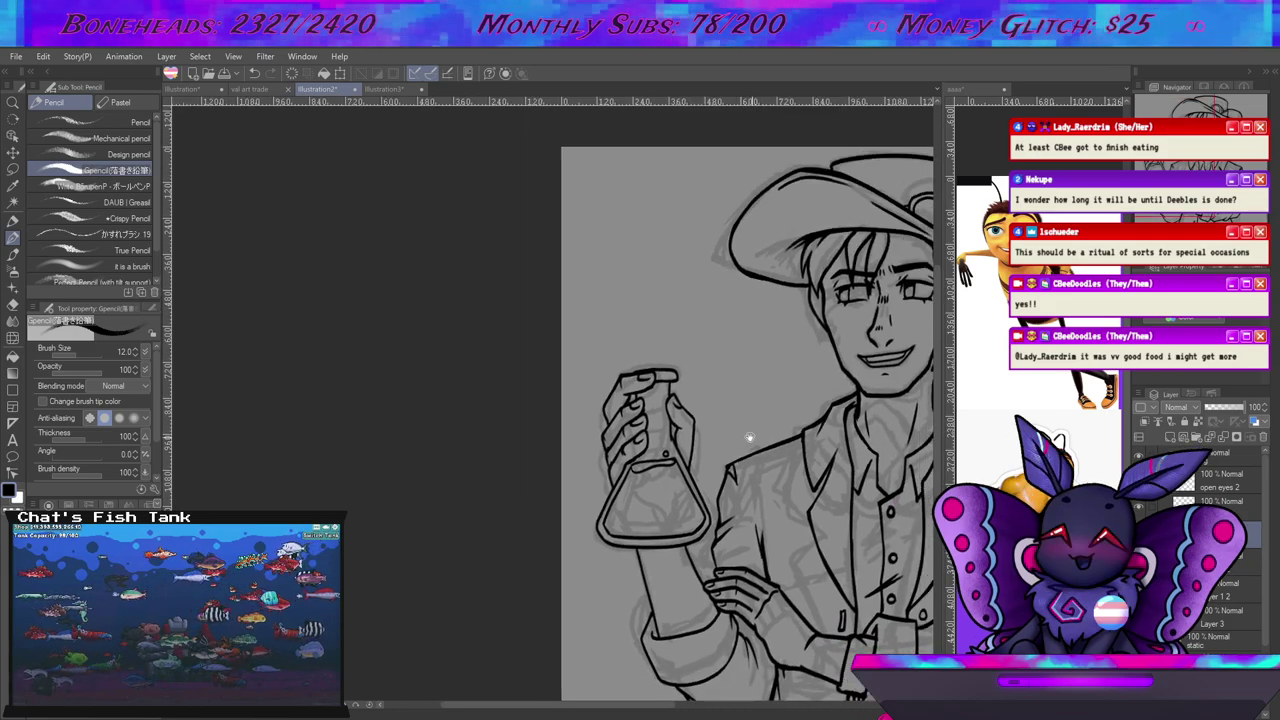
{"action": "left_click_drag", "start_coordinate": [757, 437], "coordinate": [532, 346]}
{"action": "scroll", "coordinate": [525, 350], "scroll_direction": "down", "scroll_amount": 1}
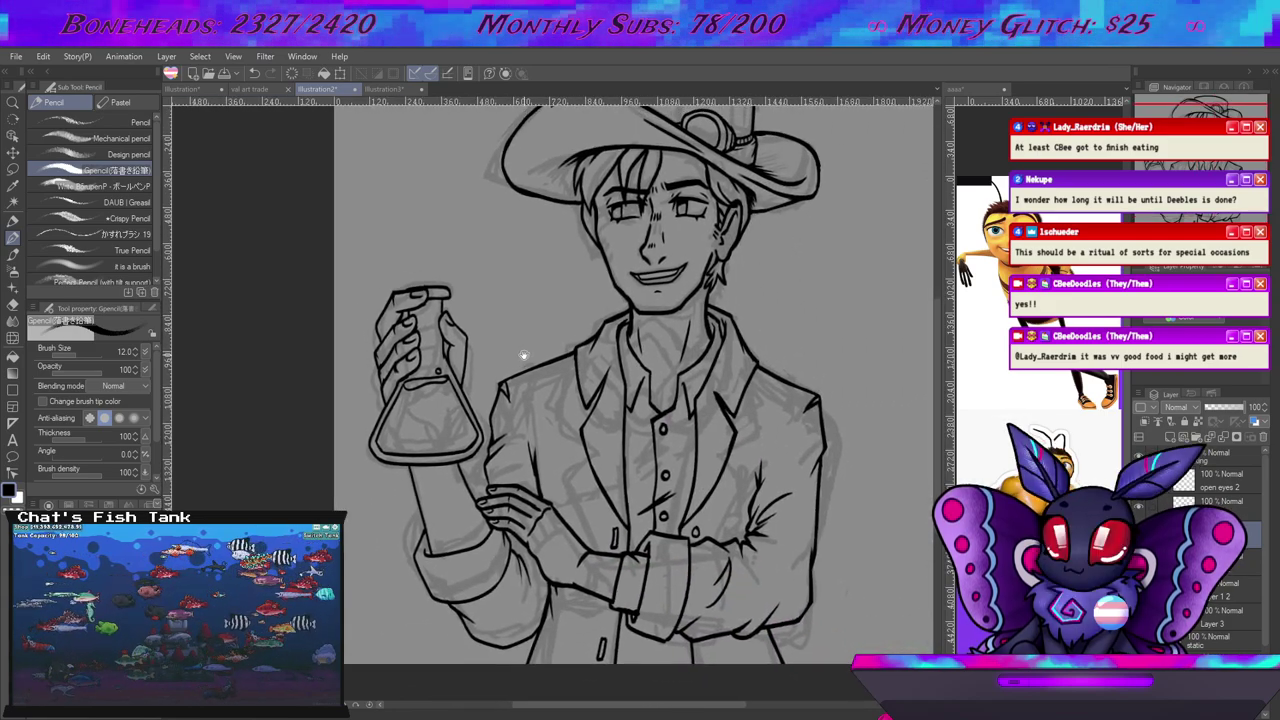
{"action": "scroll", "coordinate": [500, 450], "scroll_direction": "up", "scroll_amount": 3}
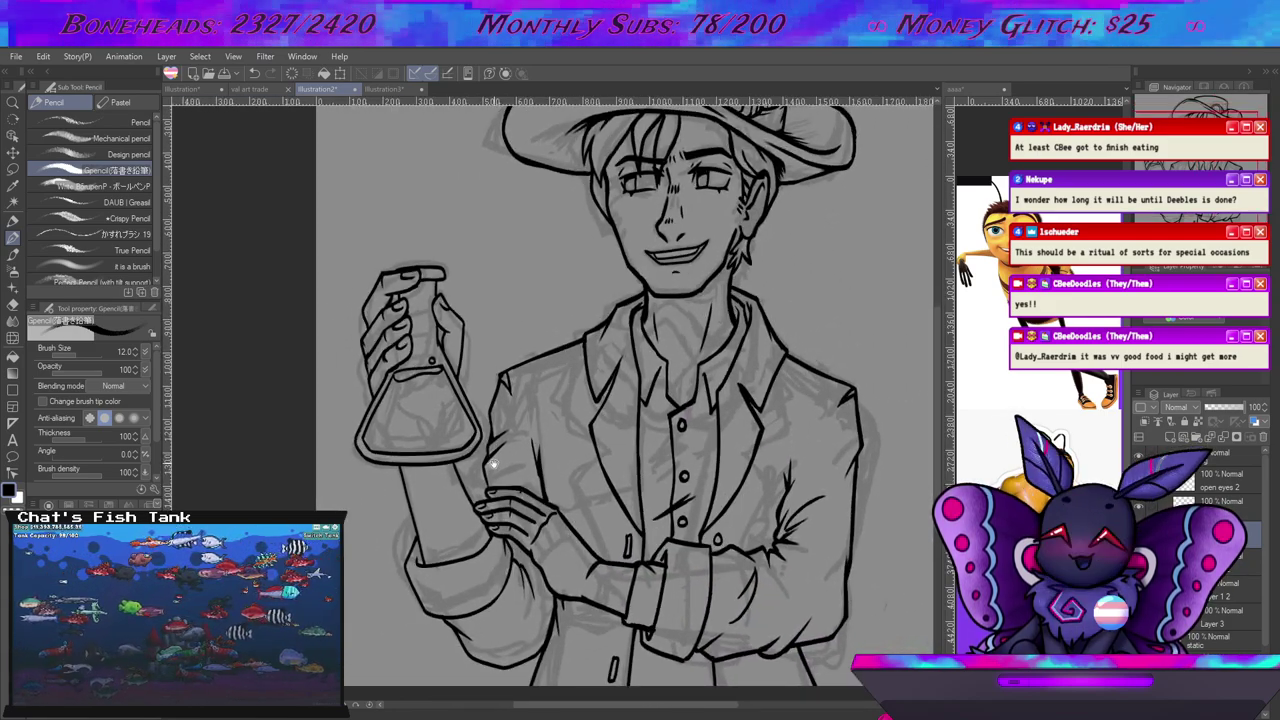
{"action": "scroll", "coordinate": [492, 464], "scroll_direction": "up", "scroll_amount": 3}
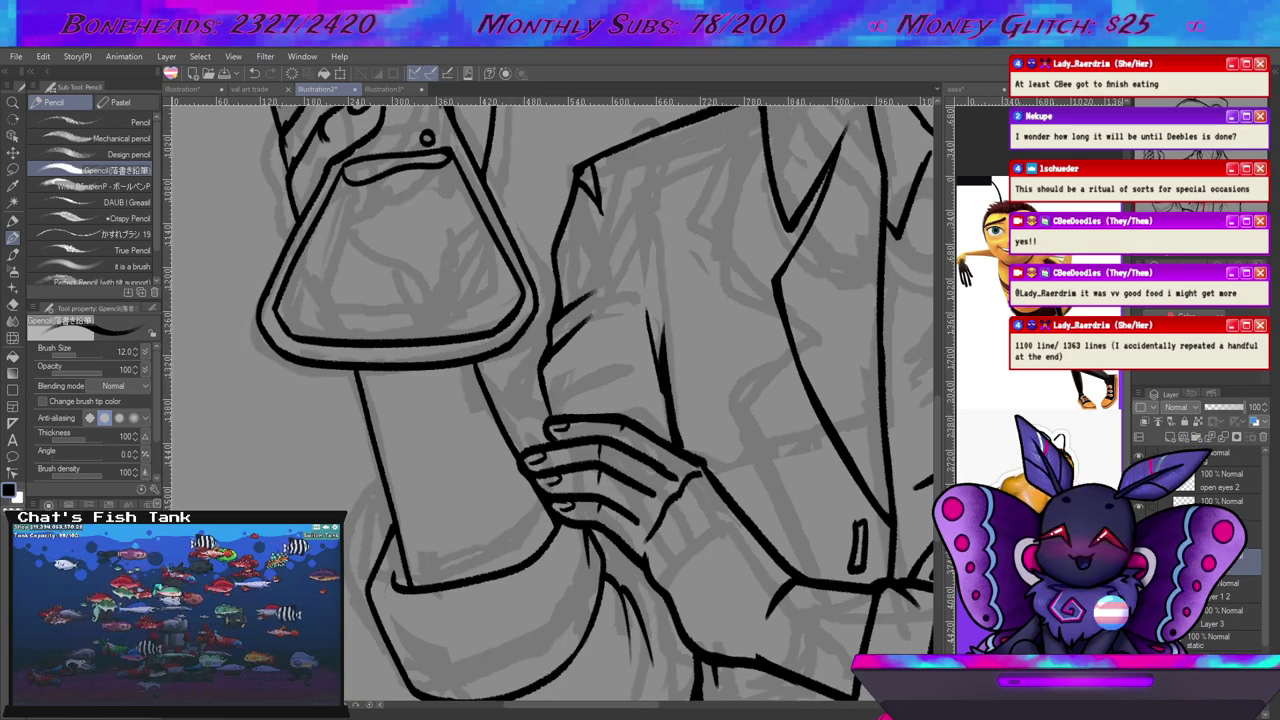
{"action": "key", "text": "e"}
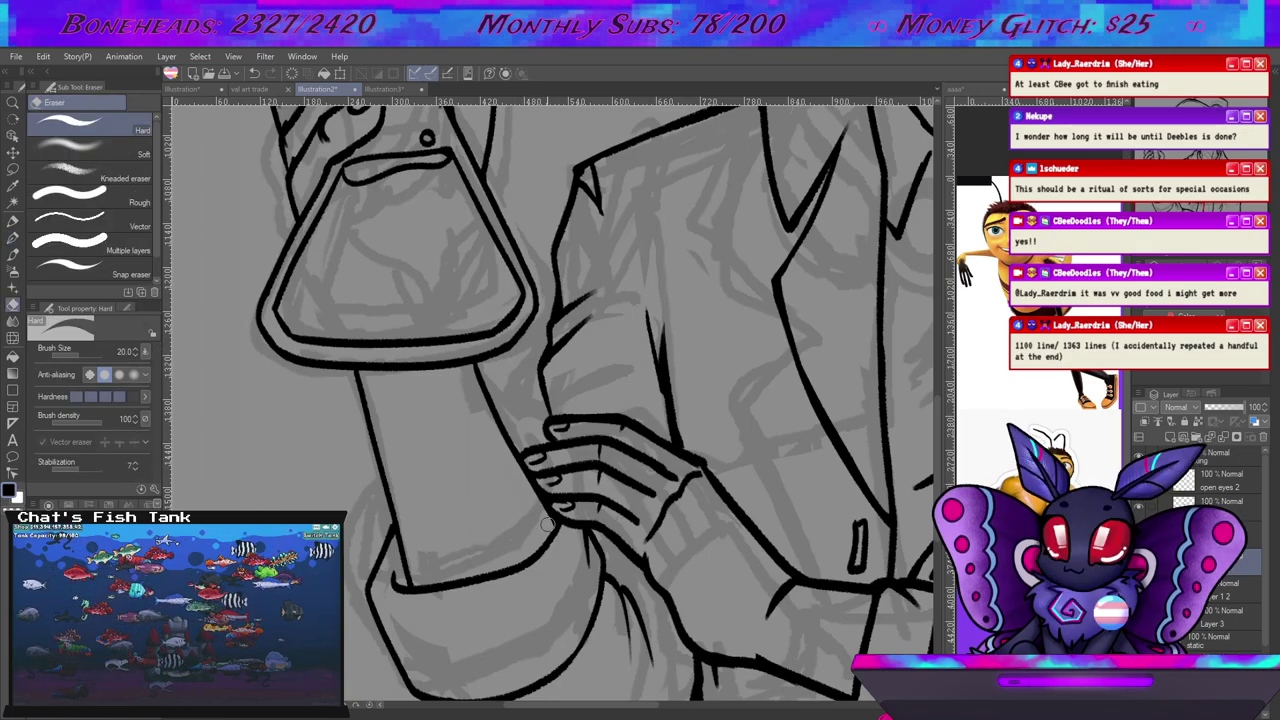
{"action": "scroll", "coordinate": [652, 588], "scroll_direction": "down", "scroll_amount": 5}
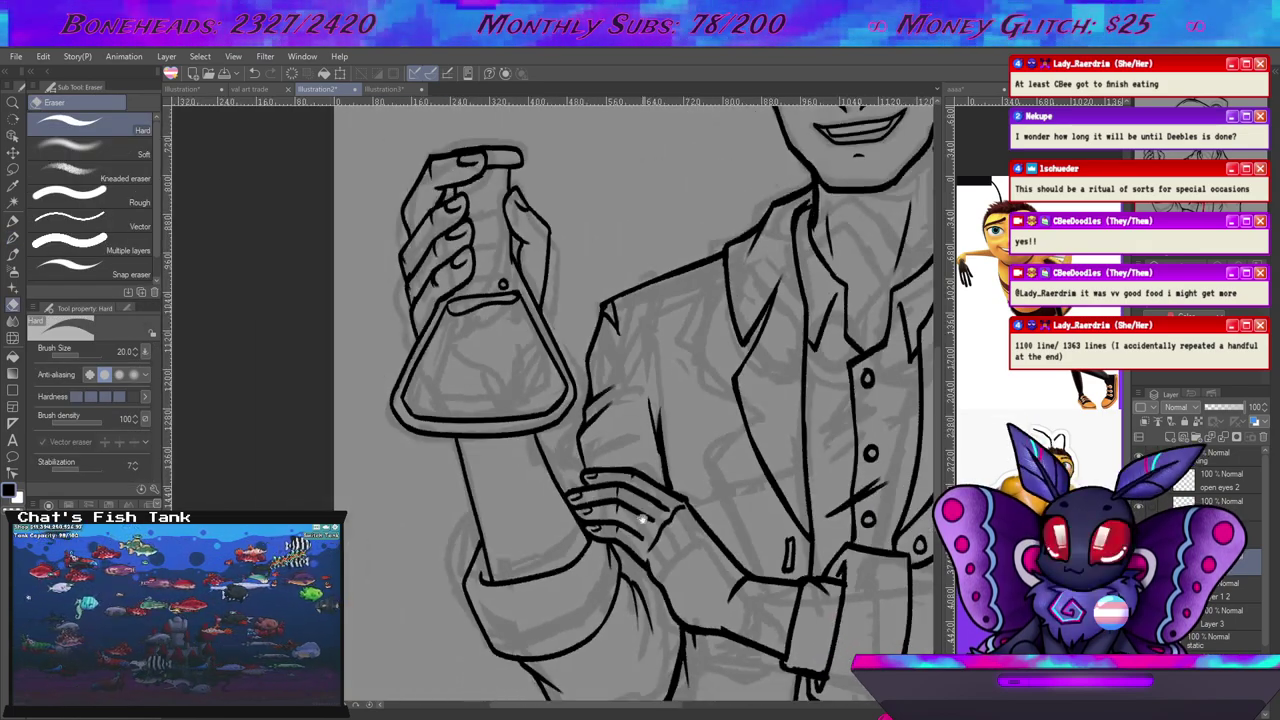
{"action": "scroll", "coordinate": [642, 511], "scroll_direction": "up", "scroll_amount": 5}
{"action": "scroll", "coordinate": [642, 511], "scroll_direction": "up", "scroll_amount": 2}
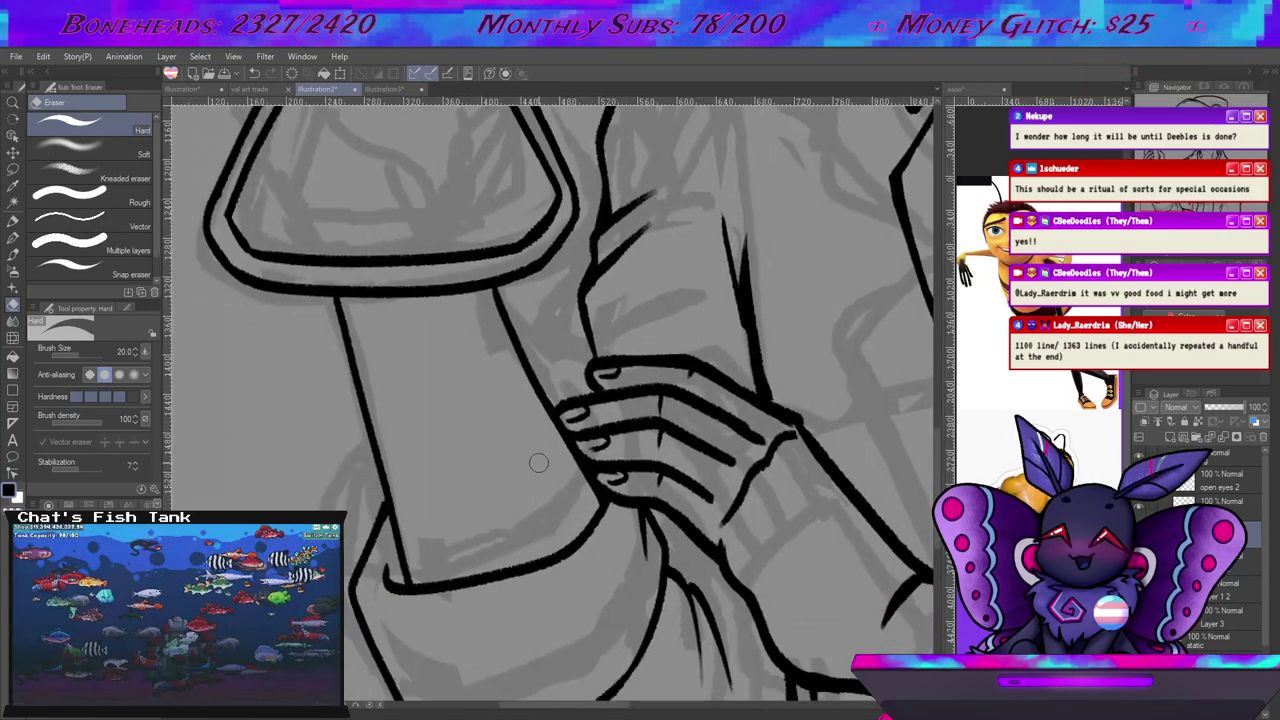
{"action": "left_click", "coordinate": [12, 236]}
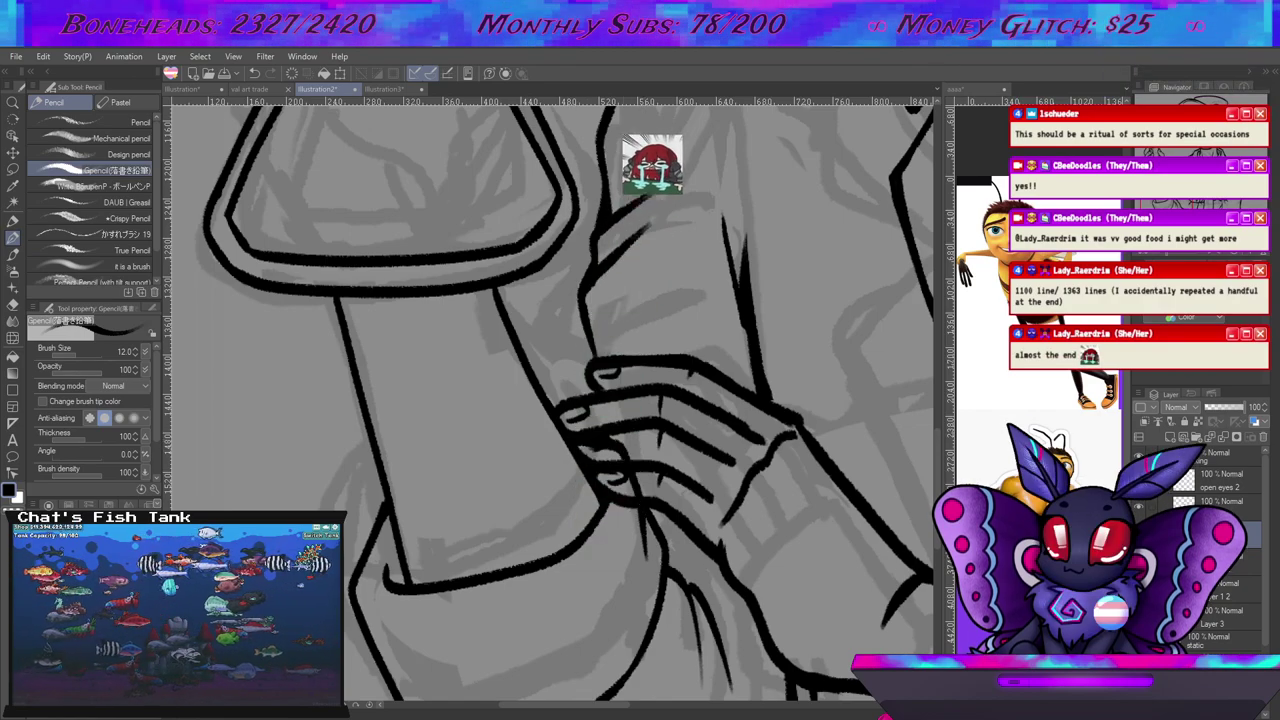
{"action": "key", "text": "w"}
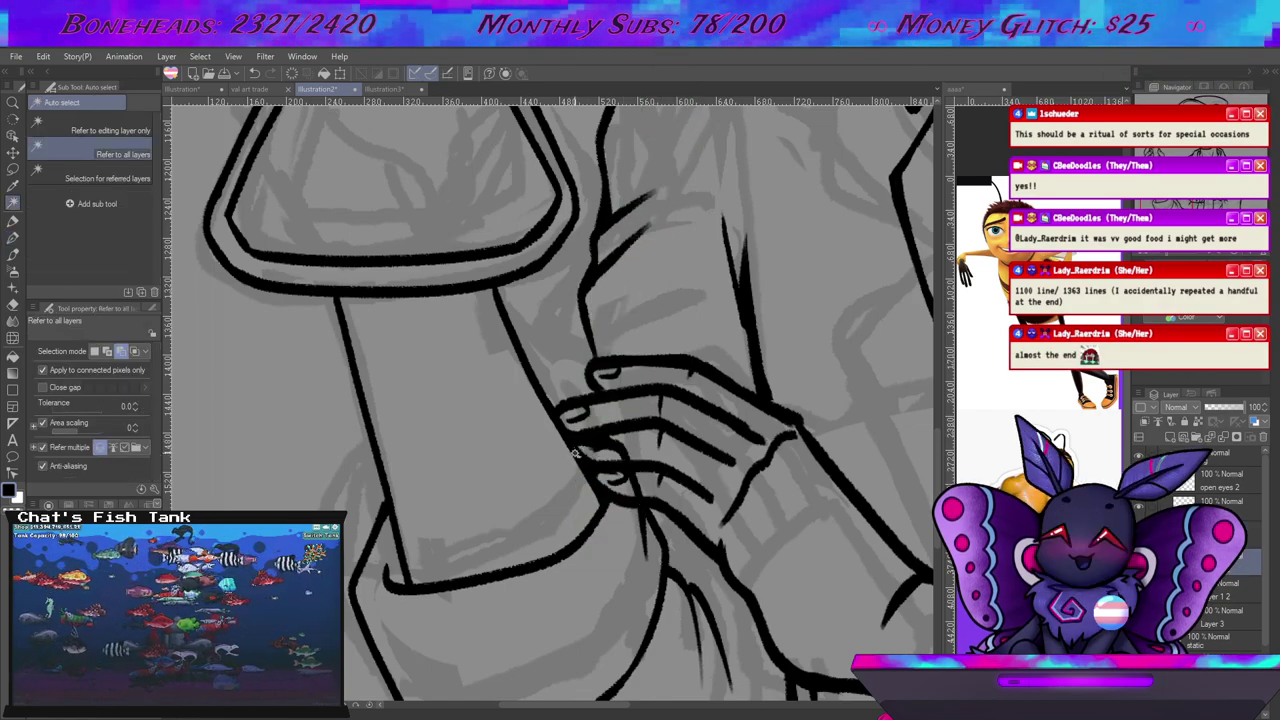
{"action": "key", "text": "e"}
{"action": "mouse_move", "coordinate": [598, 455]}
{"action": "left_mouse_down"}
{"action": "mouse_move", "coordinate": [618, 470]}
{"action": "mouse_move", "coordinate": [622, 500]}
{"action": "mouse_move", "coordinate": [600, 480]}
{"action": "left_mouse_up"}
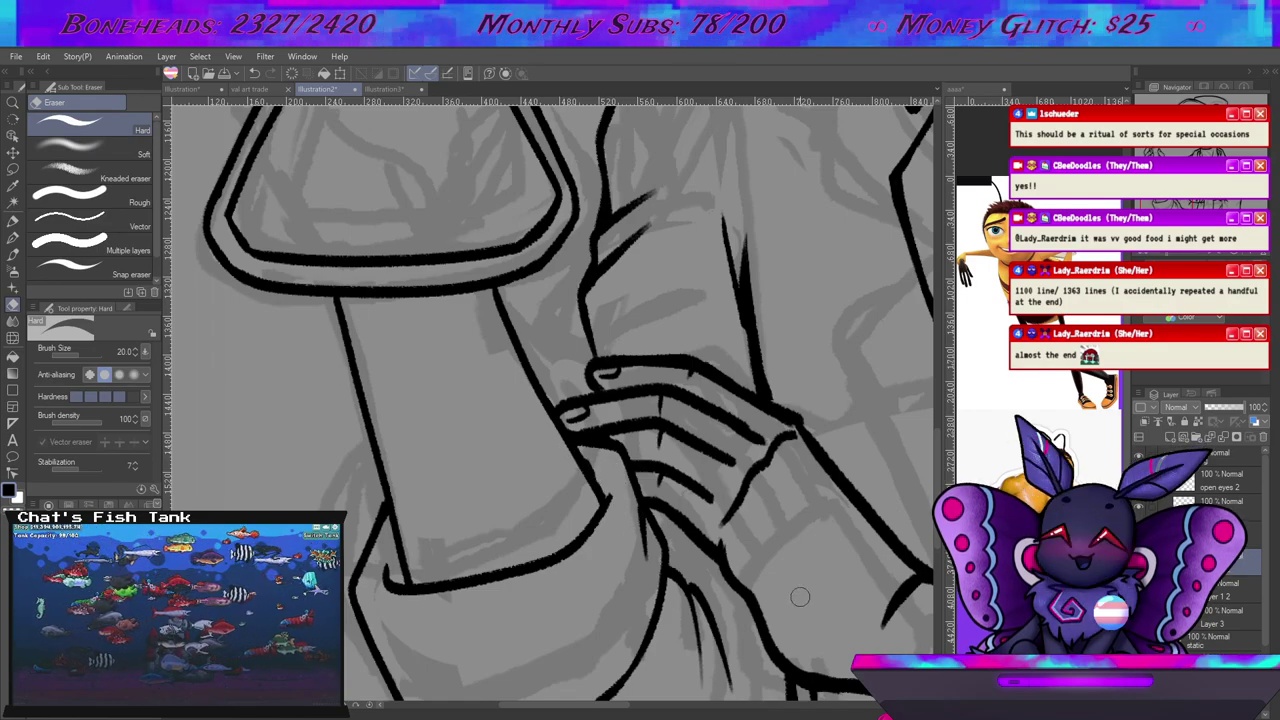
Ink a short curved fold line at the cuff's upper corner beside the resting hand, joining the inner cuff opening.
{"action": "key", "text": "p"}
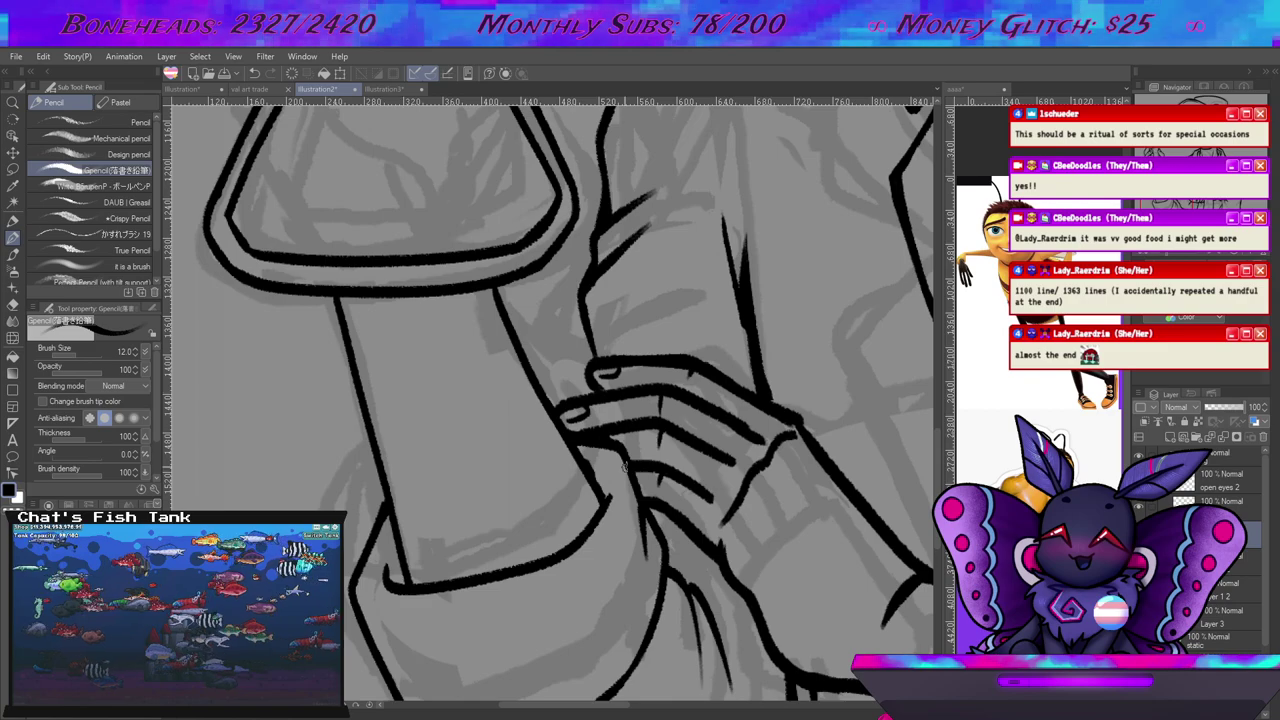
{"action": "left_click_drag", "start_coordinate": [600, 510], "coordinate": [606, 478]}
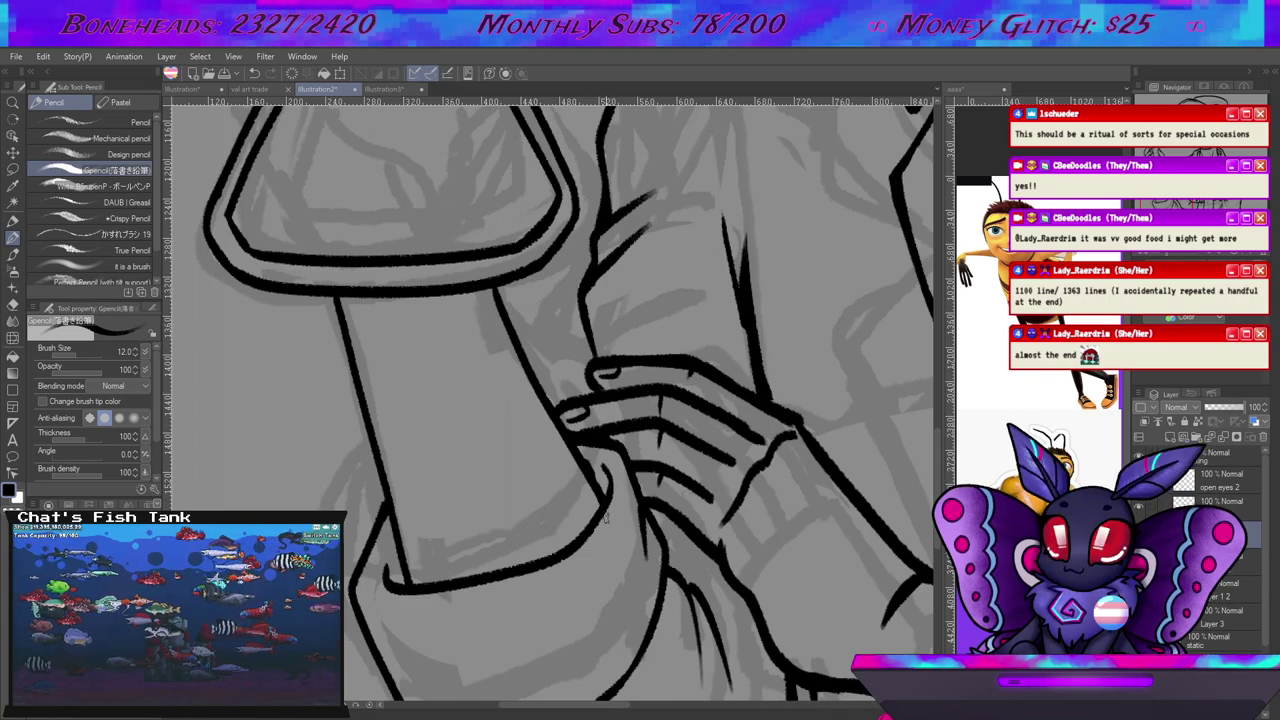
{"action": "scroll", "coordinate": [685, 400], "scroll_direction": "down", "scroll_amount": 5}
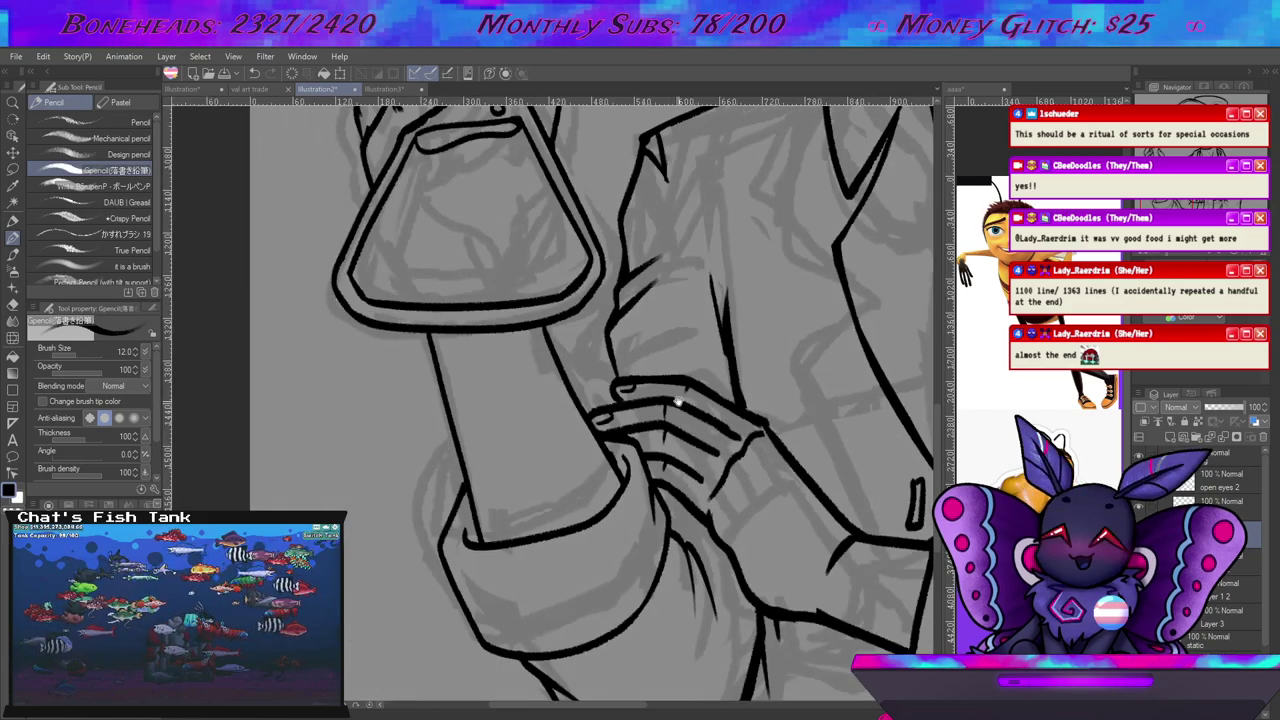
{"action": "left_click_drag", "start_coordinate": [683, 385], "coordinate": [477, 407]}
{"action": "left_click_drag", "start_coordinate": [444, 350], "coordinate": [445, 376]}
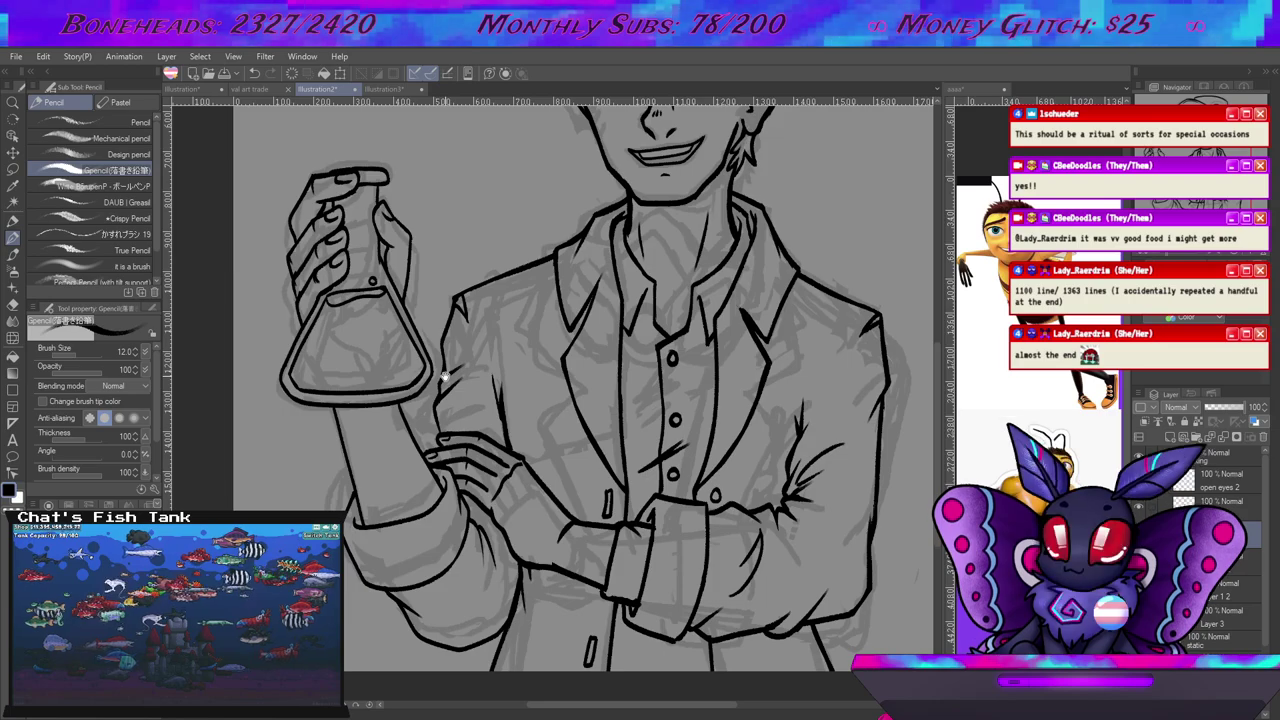
Redraw the raised arm's sleeve contour just below the rolled cuff and ink curved fold lines inside the sleeve.
{"action": "scroll", "coordinate": [443, 372], "scroll_direction": "down", "scroll_amount": 2}
{"action": "scroll", "coordinate": [433, 374], "scroll_direction": "down", "scroll_amount": 2}
{"action": "scroll", "coordinate": [486, 323], "scroll_direction": "up", "scroll_amount": 6}
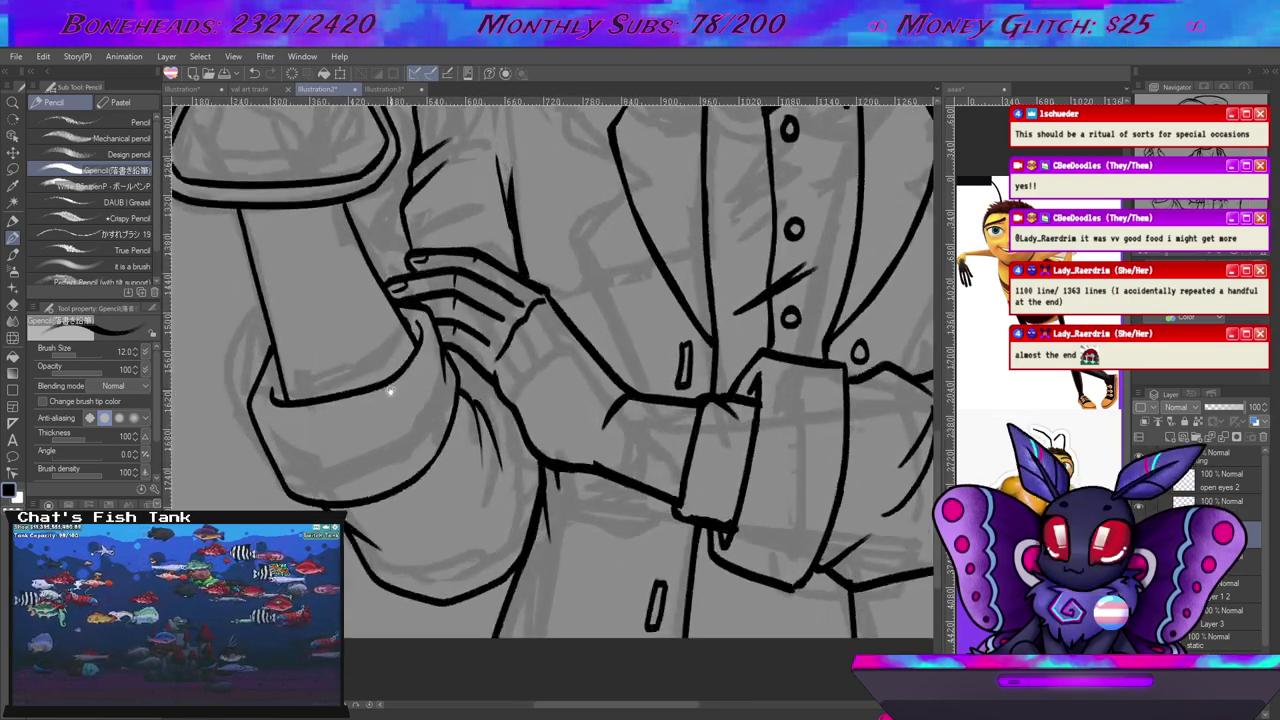
{"action": "key", "text": "e"}
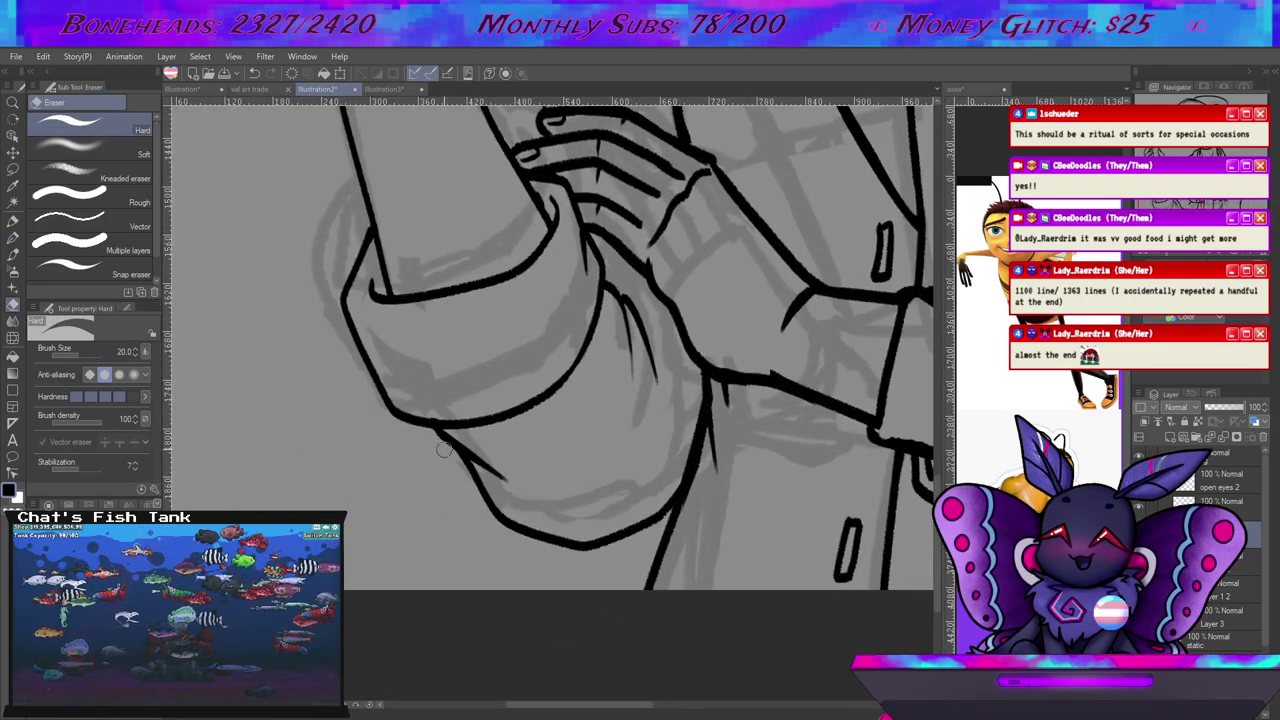
{"action": "left_click_drag", "start_coordinate": [436, 436], "coordinate": [483, 455]}
{"action": "left_click_drag", "start_coordinate": [494, 443], "coordinate": [476, 470]}
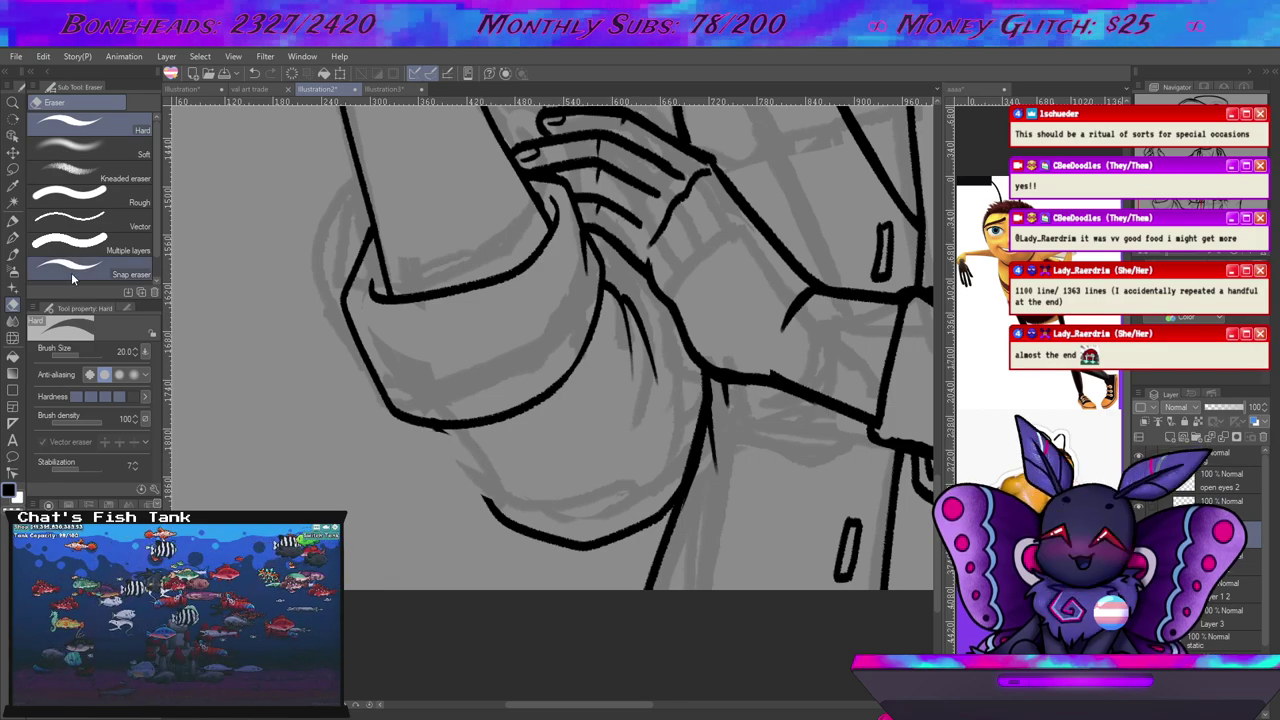
{"action": "key", "text": "p"}
{"action": "mouse_move", "coordinate": [432, 428]}
{"action": "left_mouse_down"}
{"action": "mouse_move", "coordinate": [459, 472]}
{"action": "mouse_move", "coordinate": [530, 490]}
{"action": "left_mouse_up"}
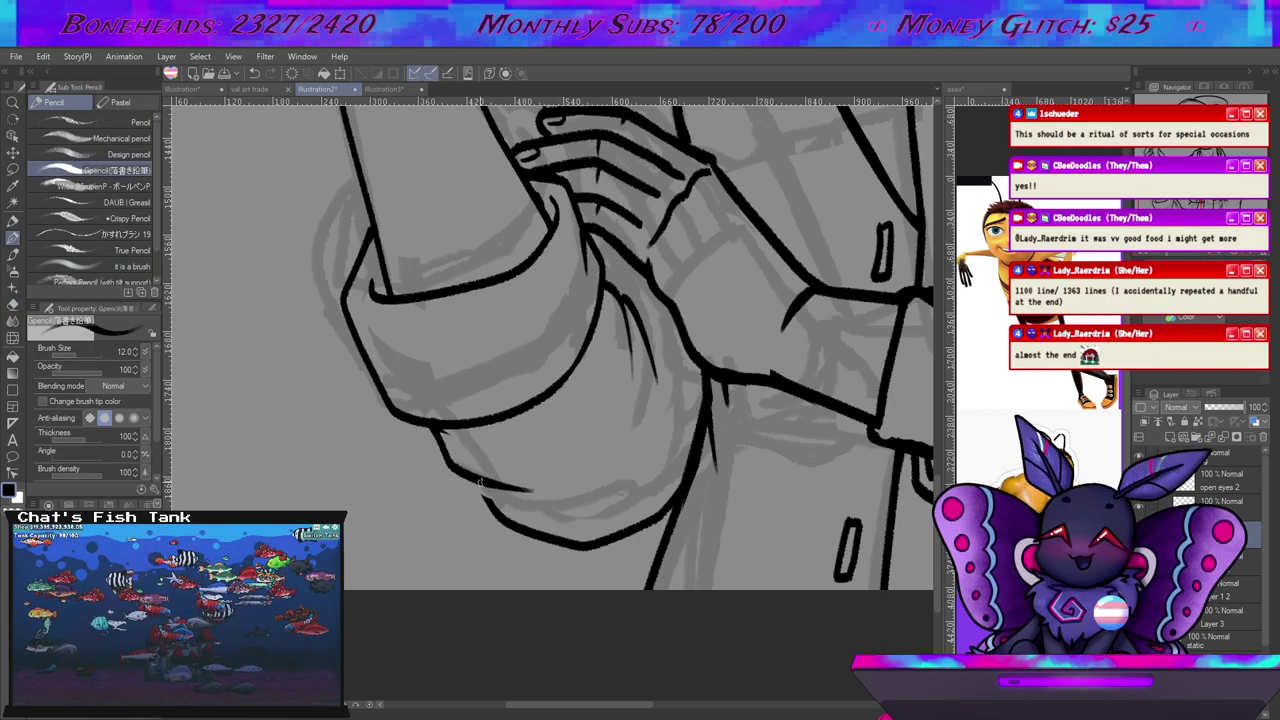
{"action": "left_click_drag", "start_coordinate": [618, 380], "coordinate": [550, 466]}
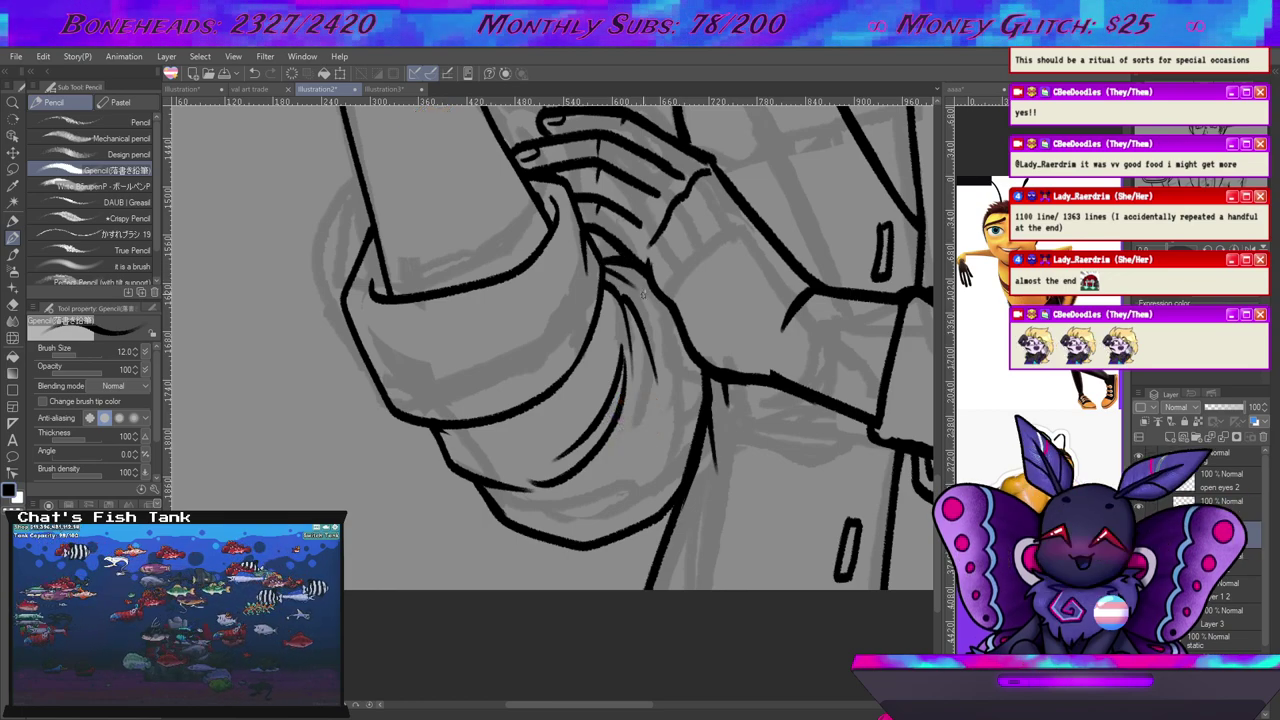
Examine the inked sleeves, crossed arm and jacket up close and within the whole figure.
{"action": "left_click_drag", "start_coordinate": [724, 430], "coordinate": [705, 460]}
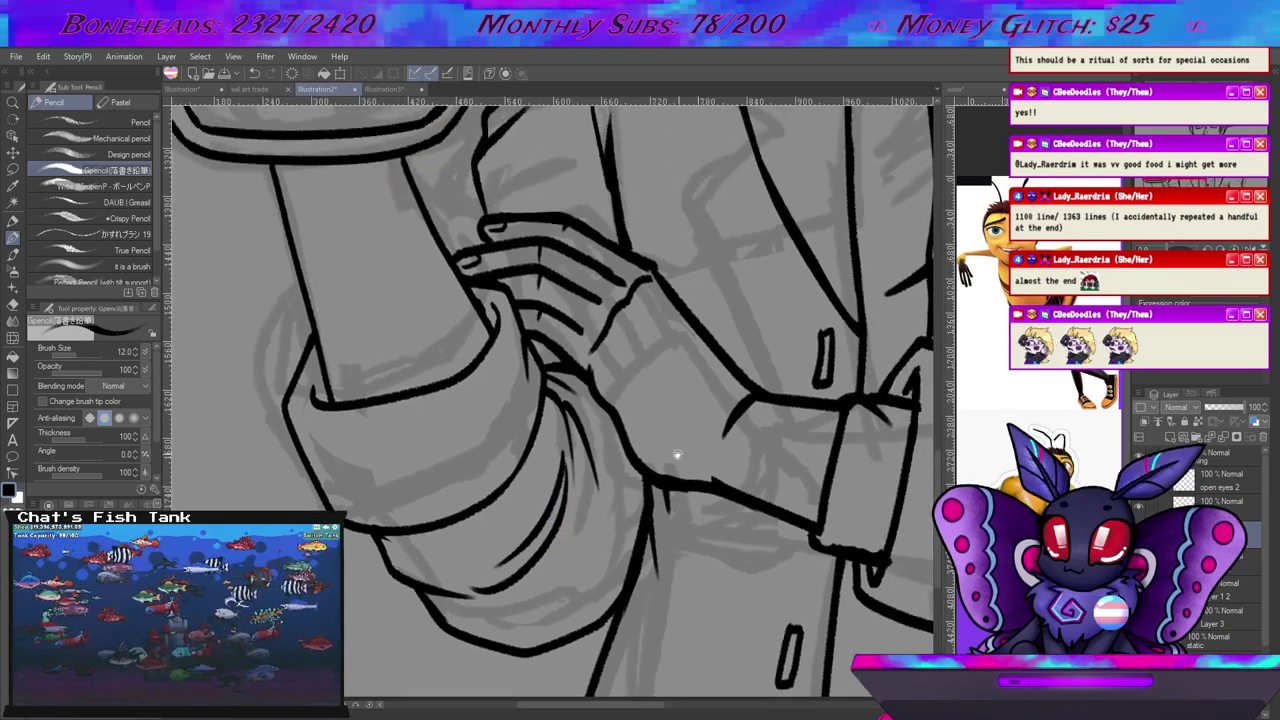
{"action": "scroll", "coordinate": [665, 435], "scroll_direction": "down", "scroll_amount": 2}
{"action": "left_click_drag", "start_coordinate": [643, 406], "coordinate": [594, 450]}
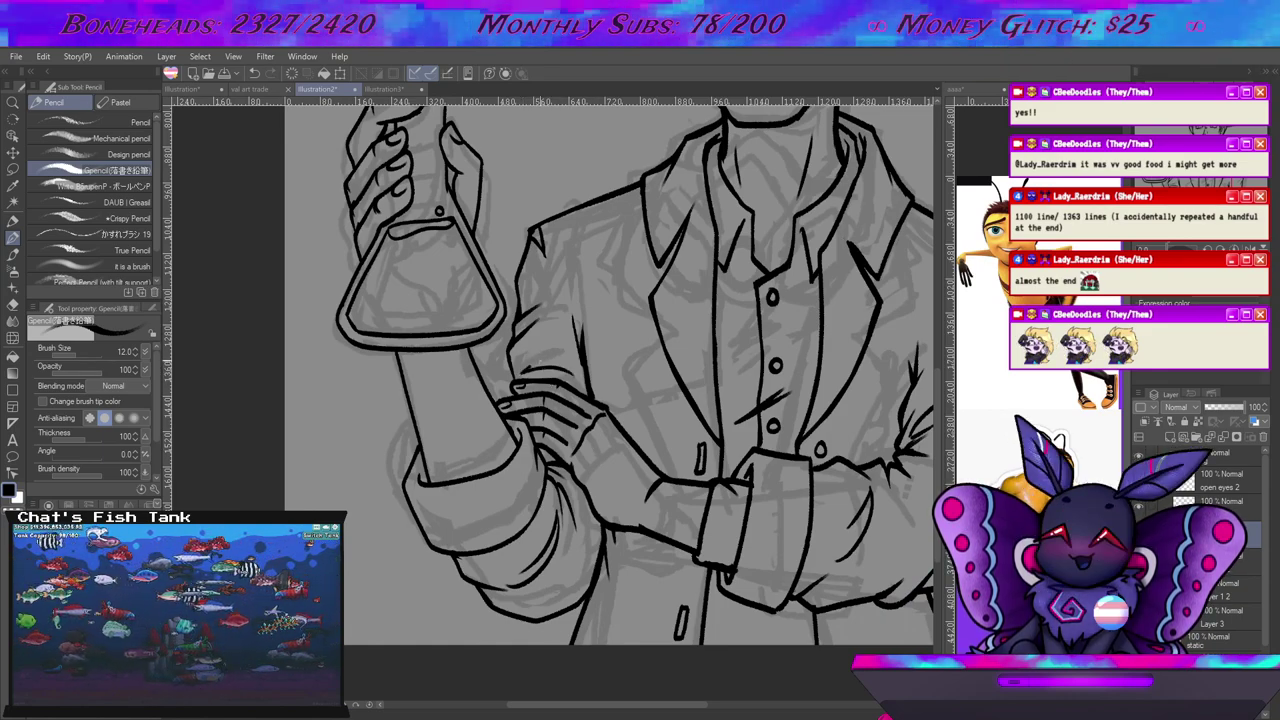
{"action": "left_click_drag", "start_coordinate": [676, 408], "coordinate": [541, 498]}
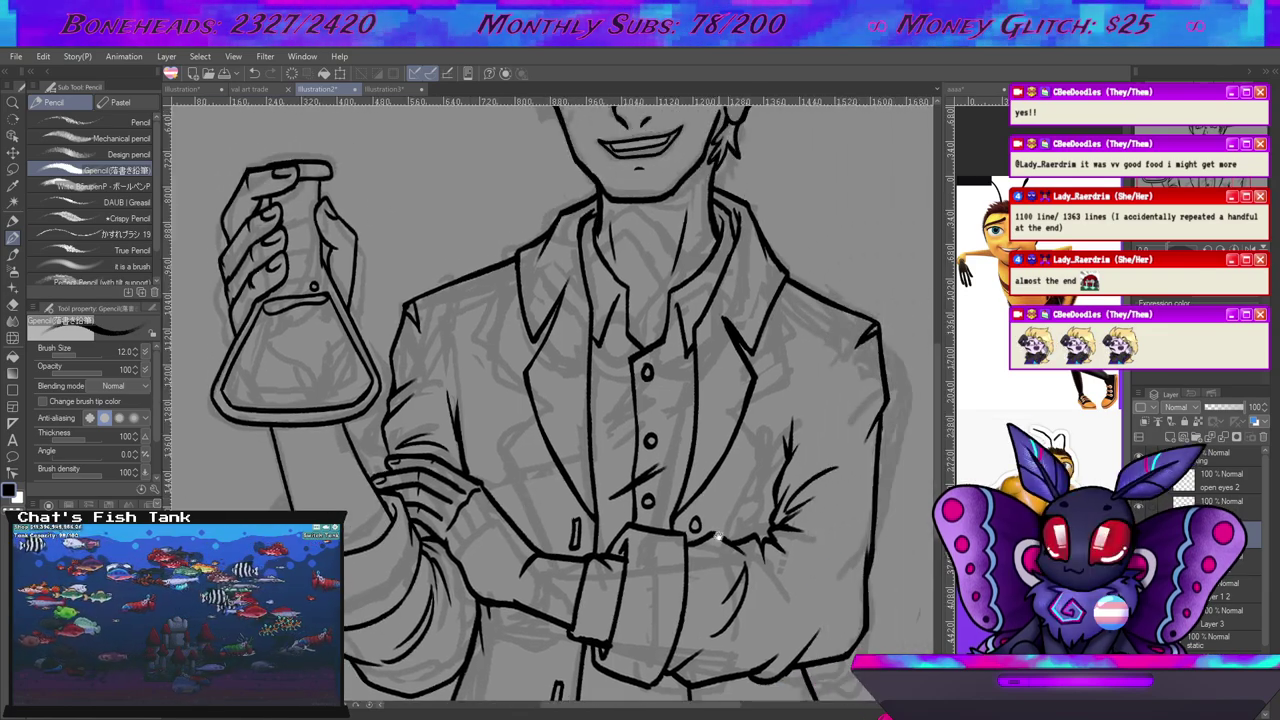
{"action": "left_click_drag", "start_coordinate": [718, 534], "coordinate": [612, 470]}
{"action": "left_click_drag", "start_coordinate": [784, 514], "coordinate": [834, 483]}
{"action": "scroll", "coordinate": [833, 483], "scroll_direction": "down", "scroll_amount": 2}
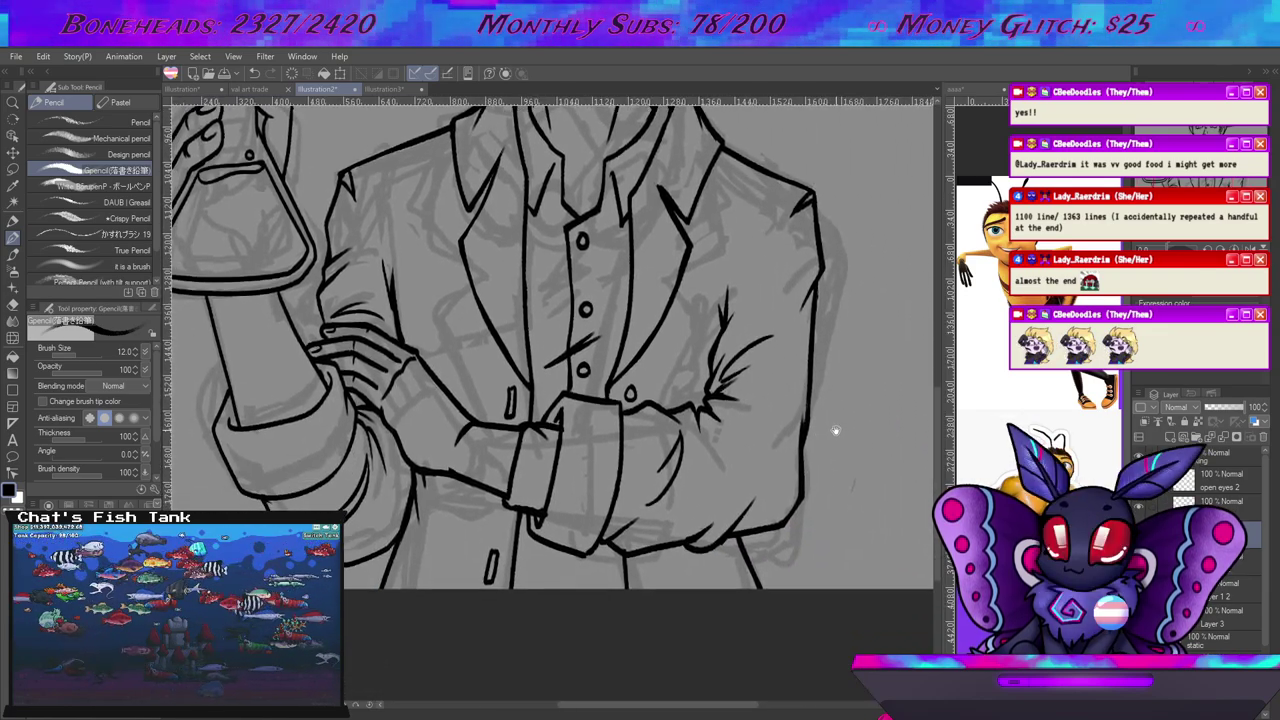
{"action": "scroll", "coordinate": [790, 480], "scroll_direction": "up", "scroll_amount": 5}
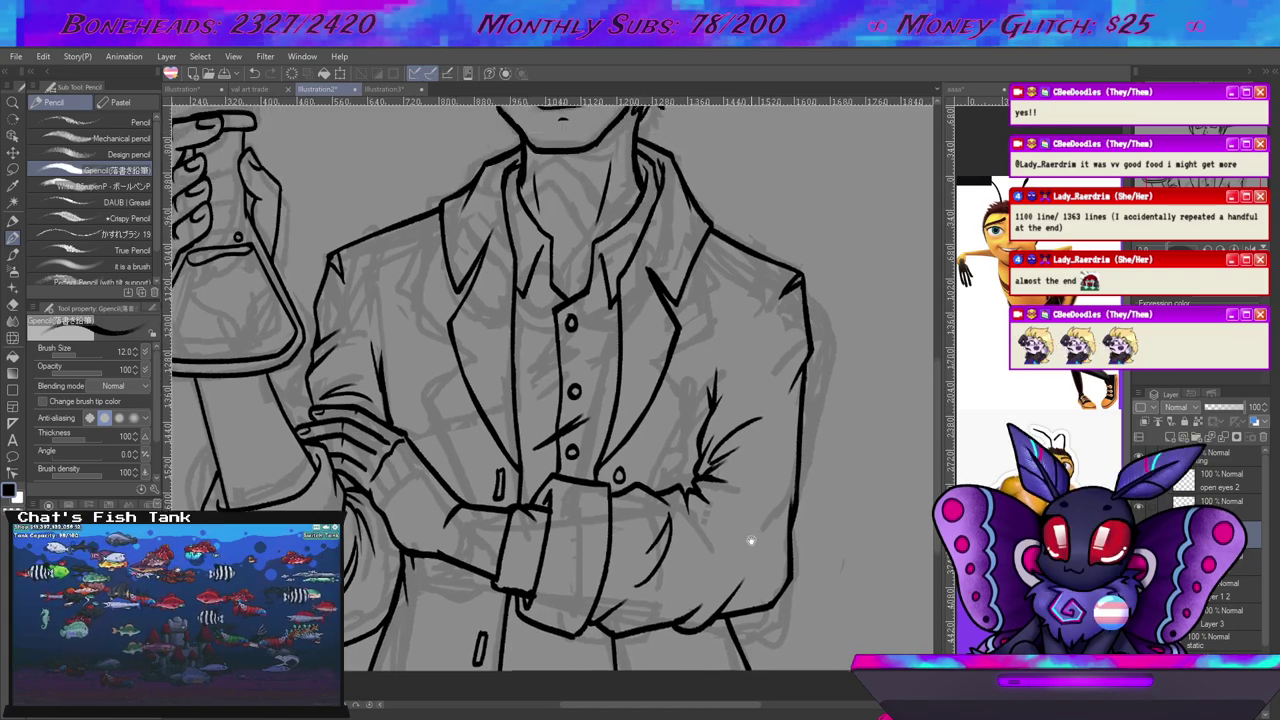
{"action": "scroll", "coordinate": [792, 489], "scroll_direction": "down", "scroll_amount": 4}
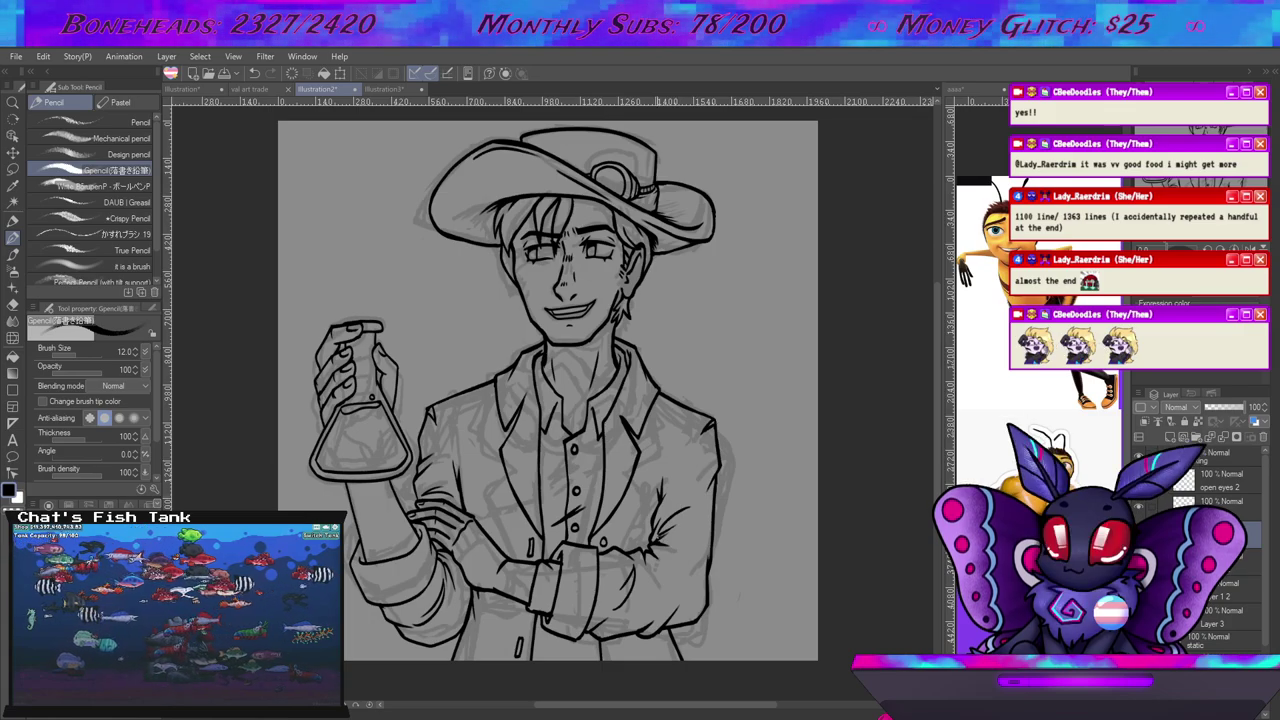
{"action": "scroll", "coordinate": [600, 604], "scroll_direction": "up", "scroll_amount": 3}
{"action": "scroll", "coordinate": [600, 604], "scroll_direction": "up", "scroll_amount": 4}
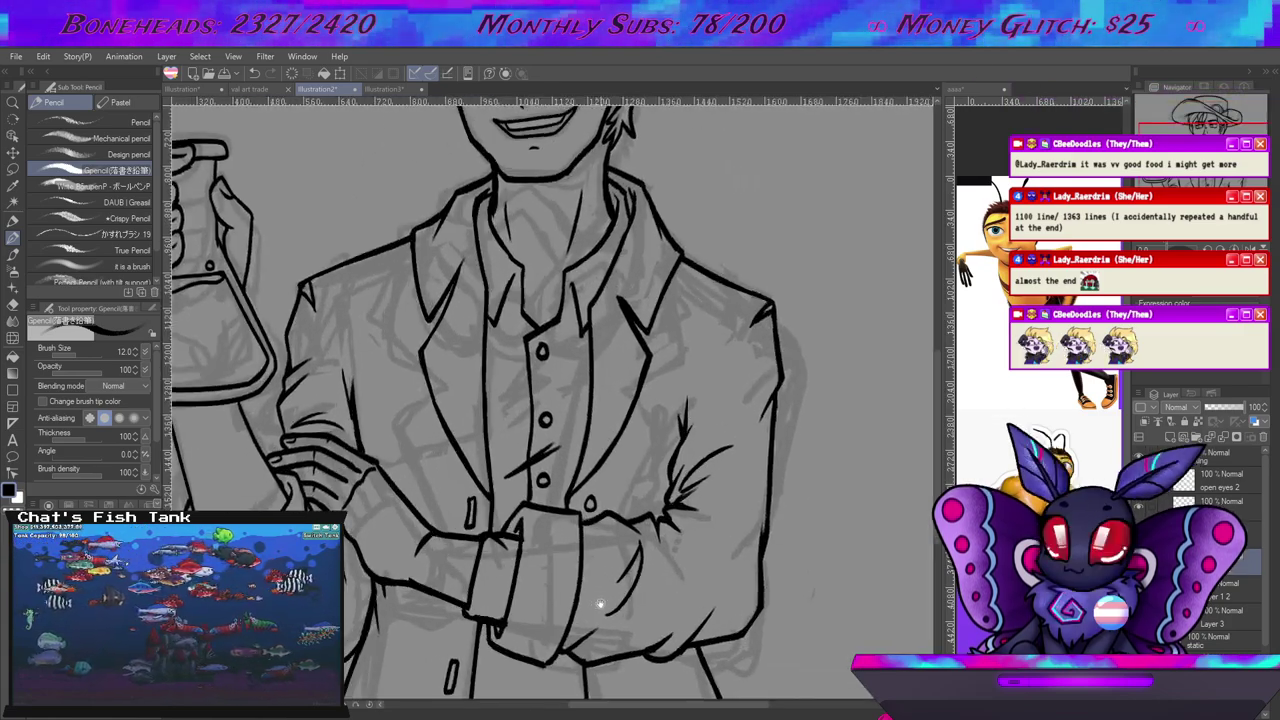
Erase the excess ink along the lower edge of the inner shirt cuff at the crossed arm's wrist.
{"action": "scroll", "coordinate": [656, 370], "scroll_direction": "down", "scroll_amount": 2}
{"action": "key", "text": "e"}
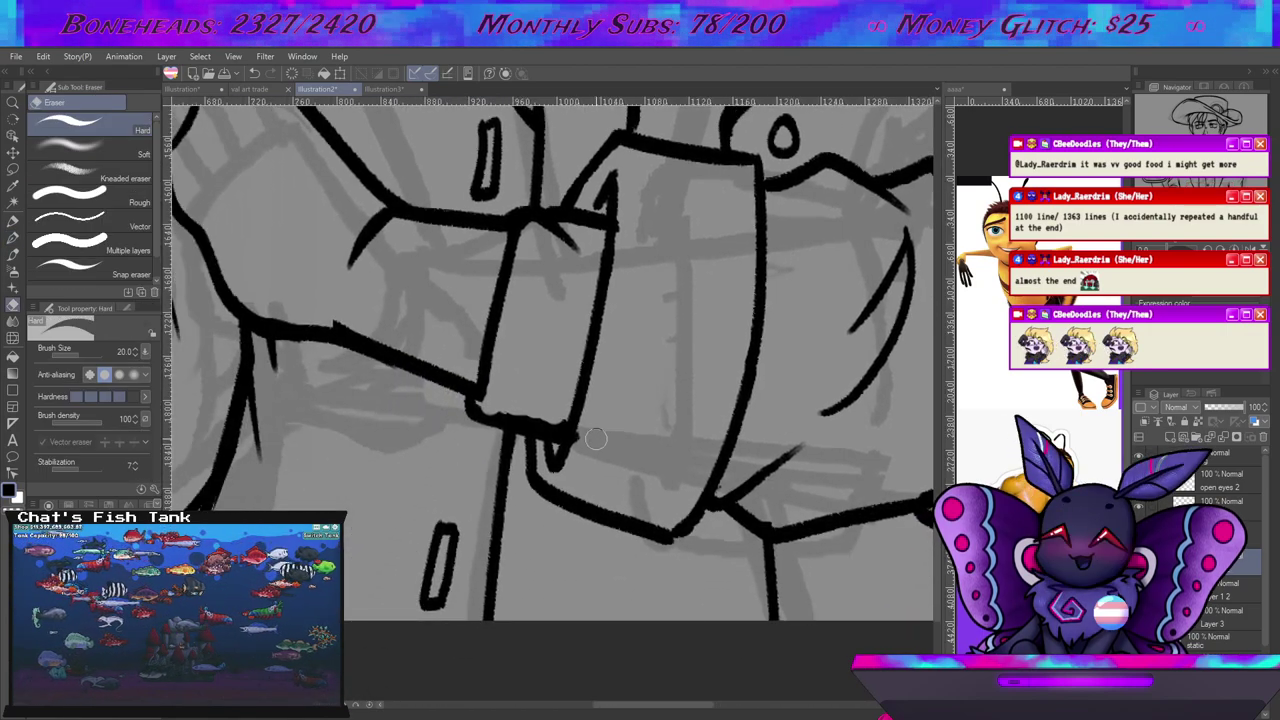
{"action": "left_click_drag", "start_coordinate": [484, 400], "coordinate": [554, 428]}
{"action": "key", "text": "p"}
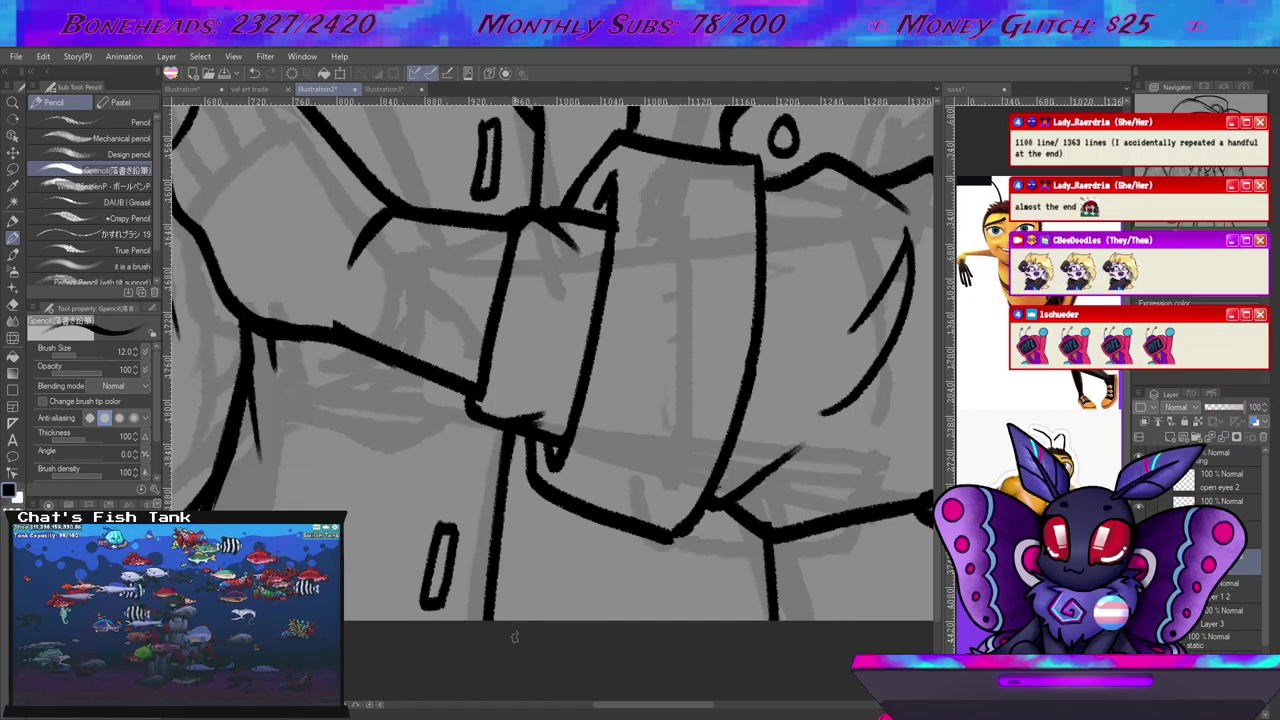
{"action": "scroll", "coordinate": [540, 586], "scroll_direction": "down", "scroll_amount": 10}
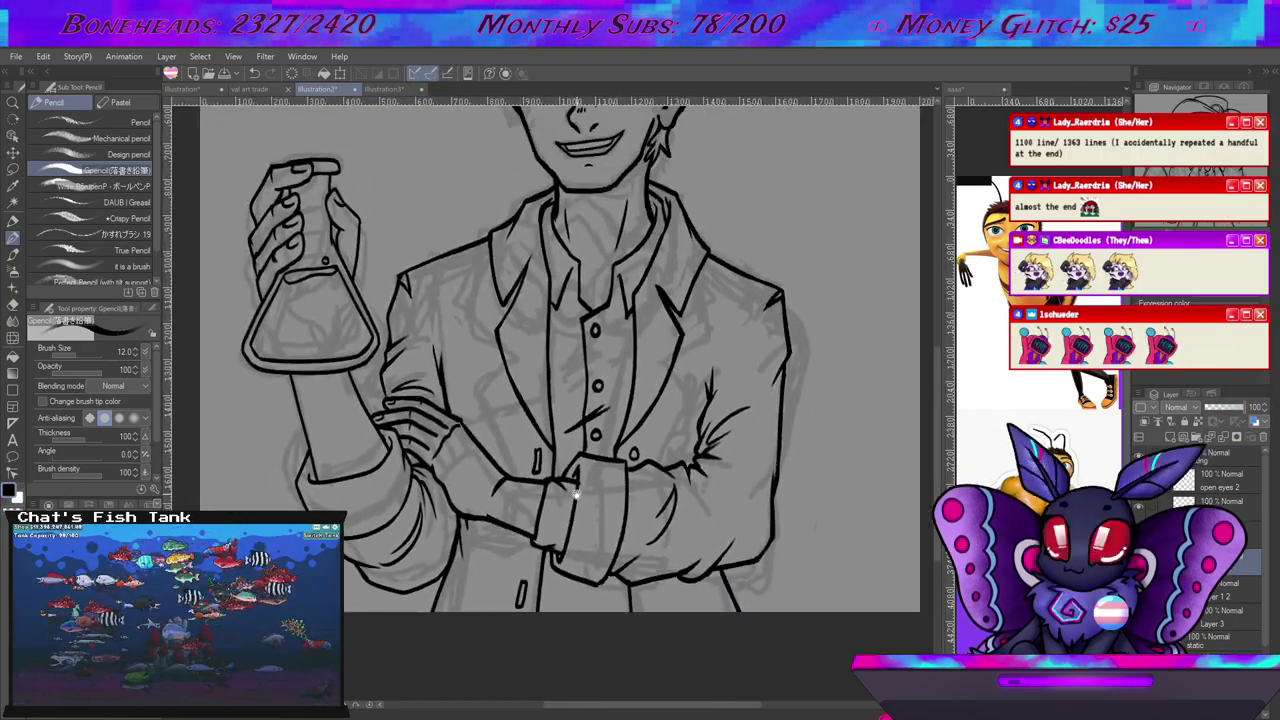
{"action": "left_click_drag", "start_coordinate": [562, 469], "coordinate": [547, 496]}
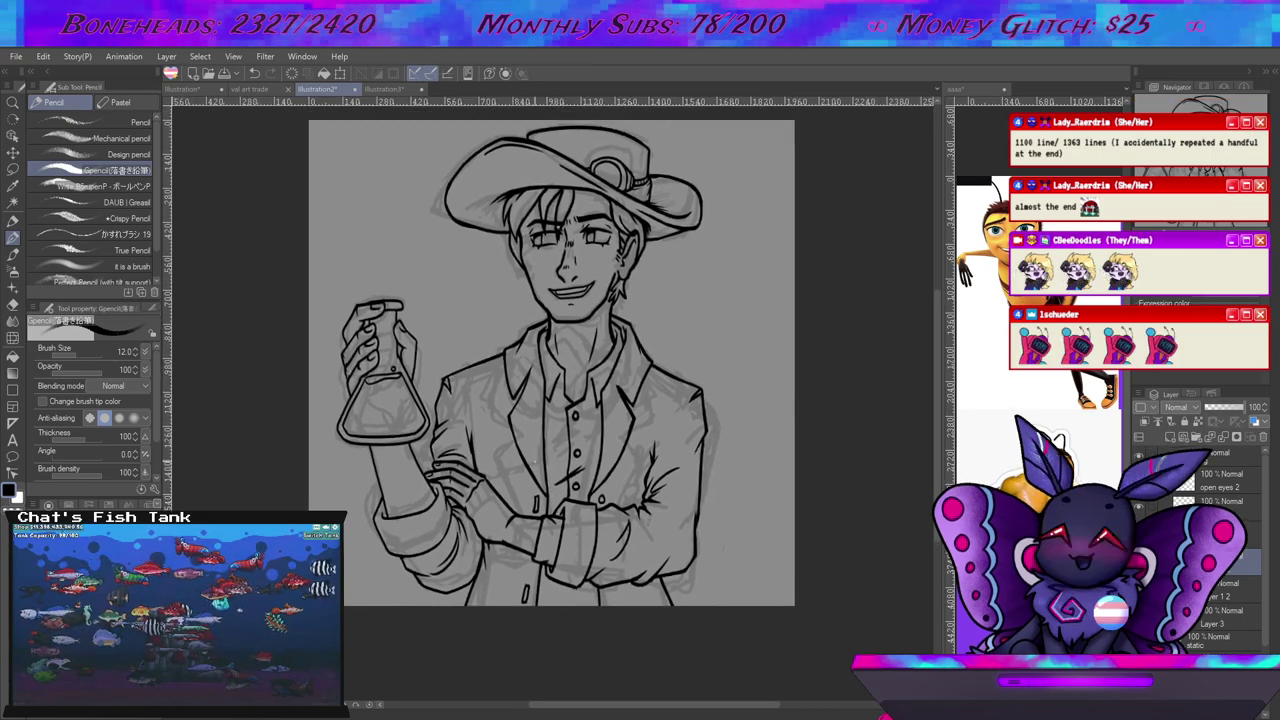
Toggle the visibility of the grinning, flask-holding variation to compare both poses, and leave it hidden.
{"action": "left_click", "coordinate": [1172, 456]}
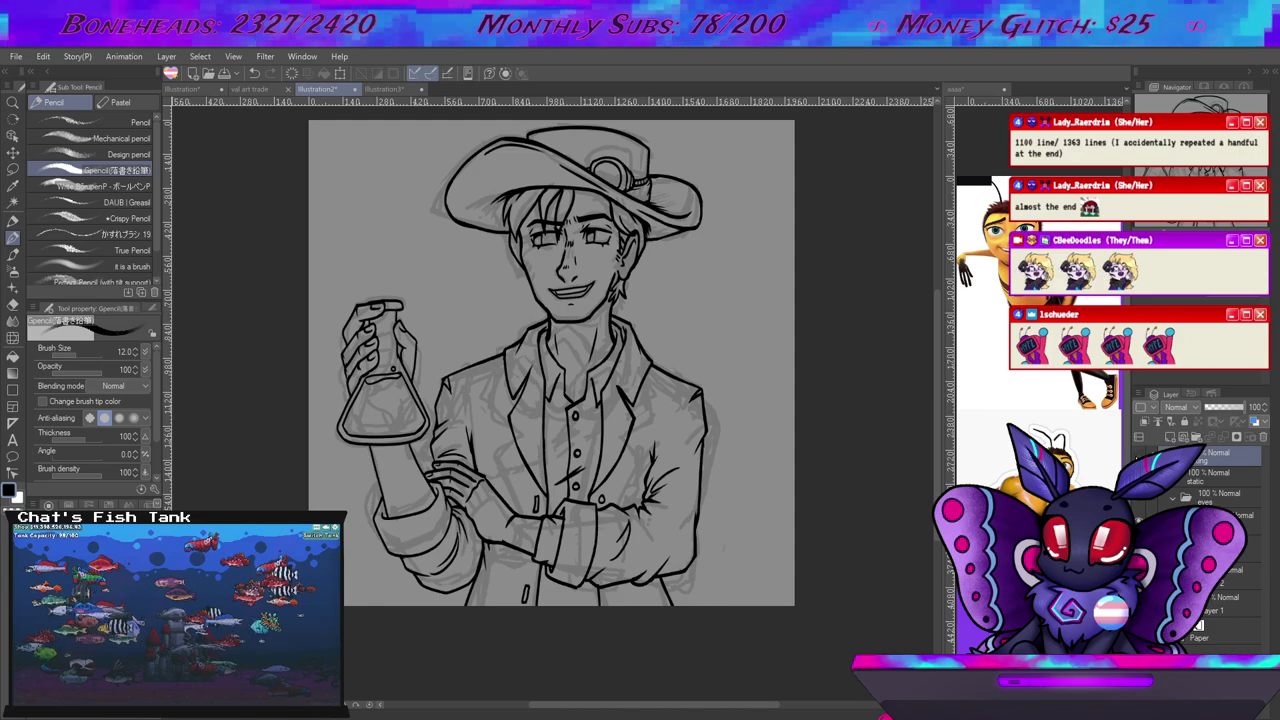
{"action": "left_click", "coordinate": [1138, 457]}
{"action": "left_click", "coordinate": [1138, 457]}
{"action": "left_click", "coordinate": [1138, 457]}
{"action": "left_click", "coordinate": [1138, 457]}
{"action": "left_click", "coordinate": [1138, 457]}
{"action": "left_click", "coordinate": [1139, 457]}
{"action": "left_click", "coordinate": [1139, 457]}
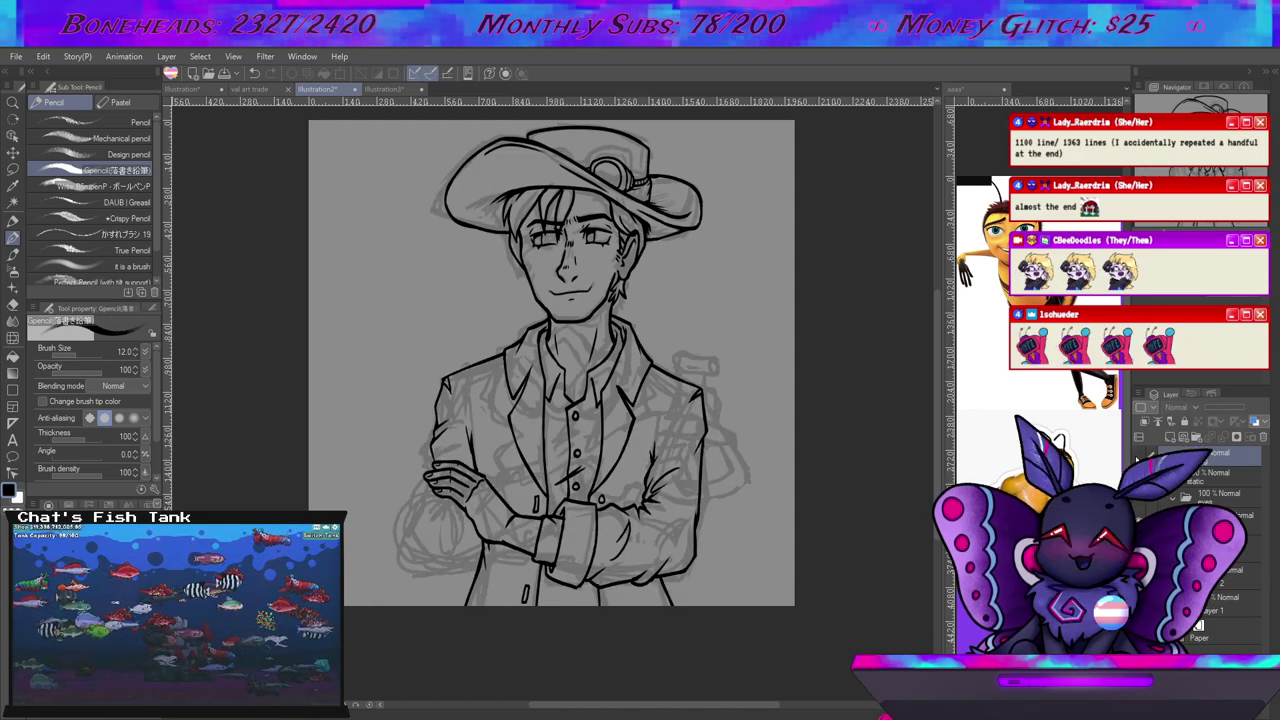
{"action": "left_click", "coordinate": [1139, 457]}
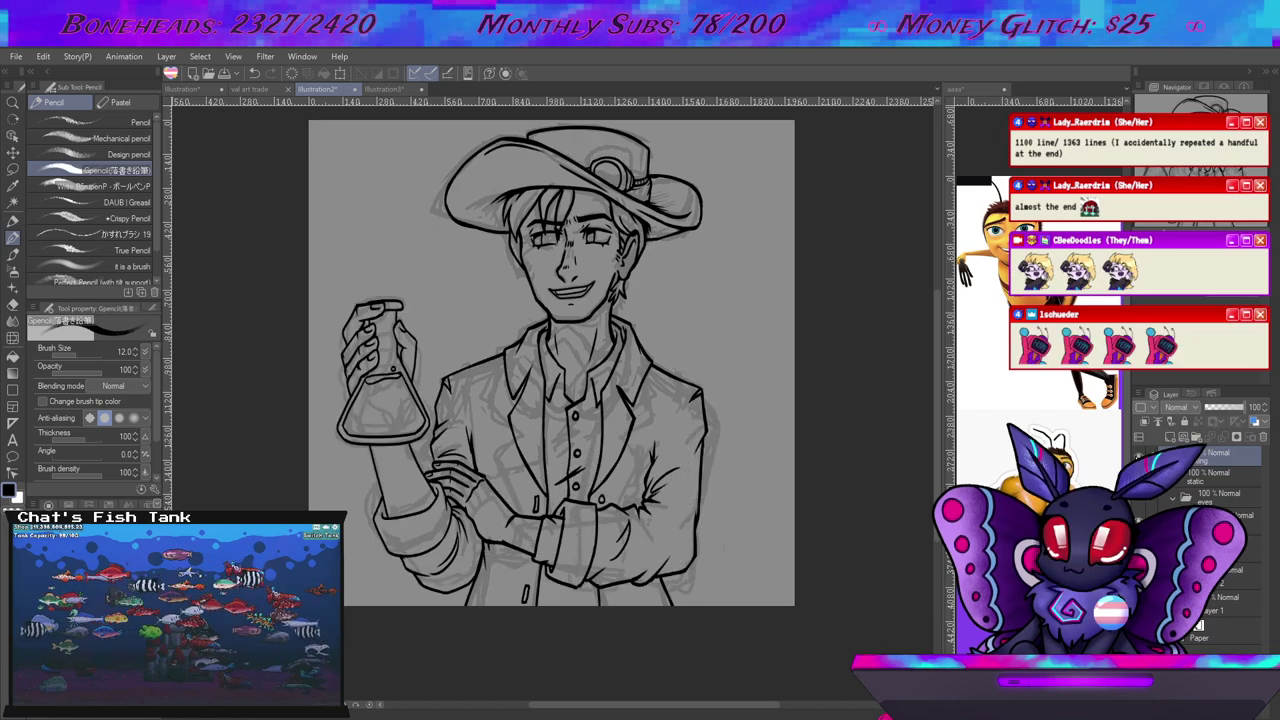
{"action": "left_click", "coordinate": [1138, 457]}
{"action": "left_click", "coordinate": [1138, 457]}
{"action": "left_click", "coordinate": [1138, 457]}
{"action": "left_click", "coordinate": [1138, 457]}
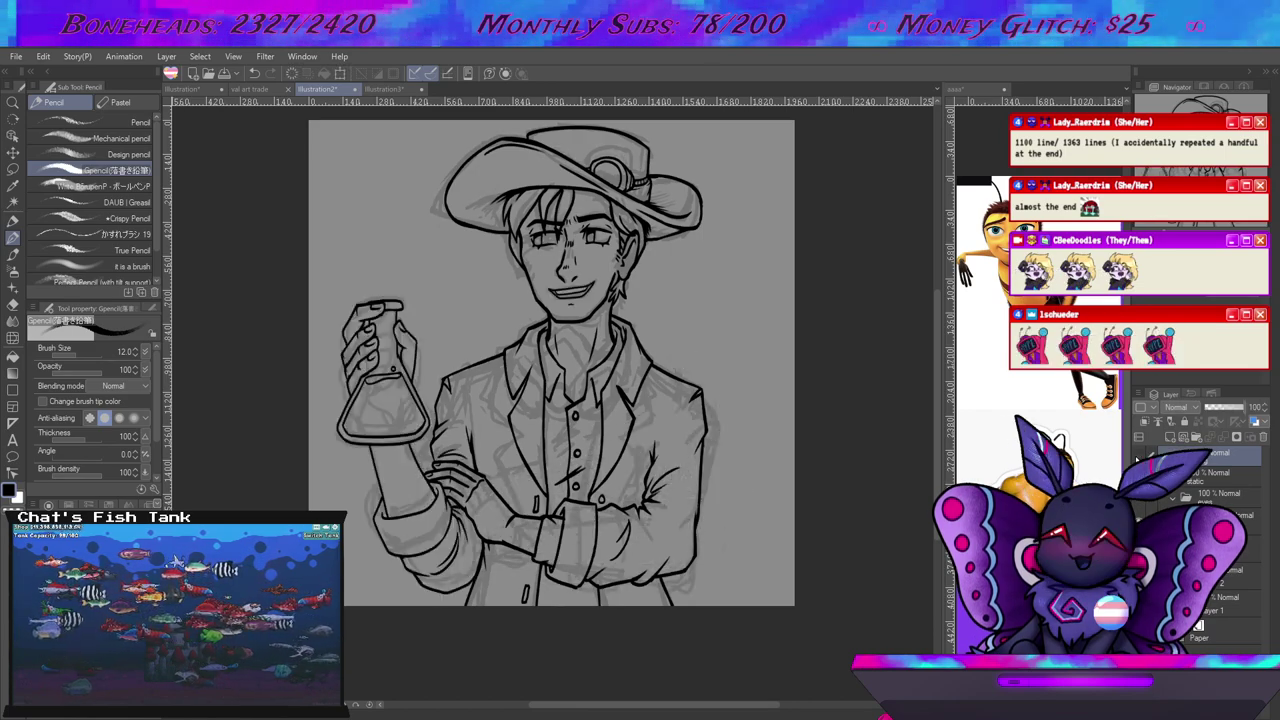
{"action": "left_click", "coordinate": [1139, 457]}
{"action": "left_click", "coordinate": [1139, 457]}
{"action": "left_click", "coordinate": [1139, 457]}
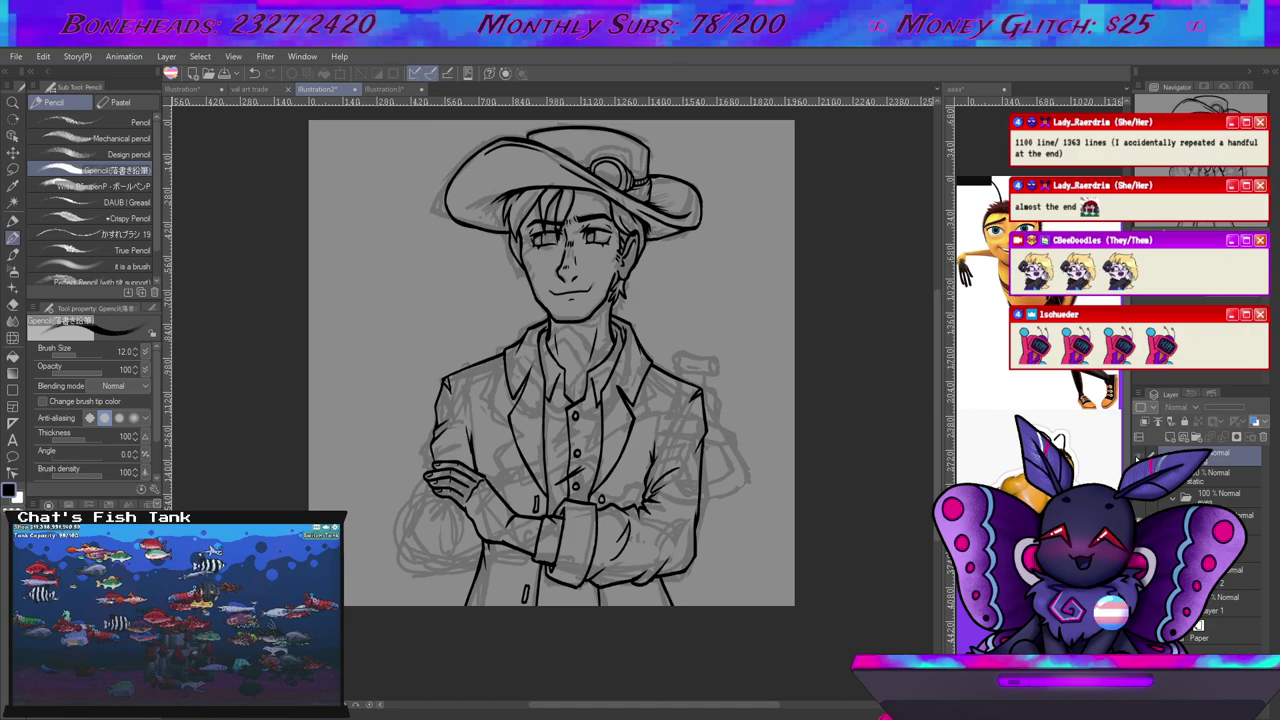
{"action": "left_click", "coordinate": [1139, 457]}
{"action": "left_click", "coordinate": [1139, 457]}
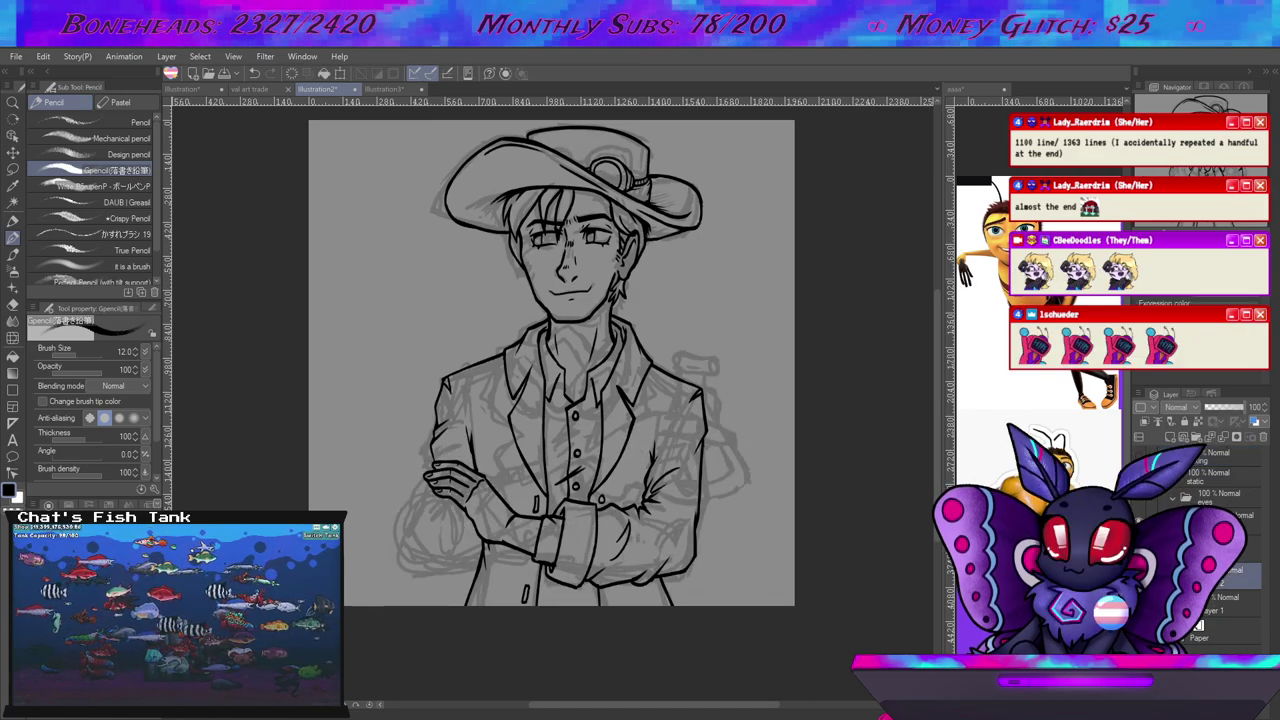
{"action": "left_click", "coordinate": [1139, 457]}
{"action": "left_click", "coordinate": [1139, 457]}
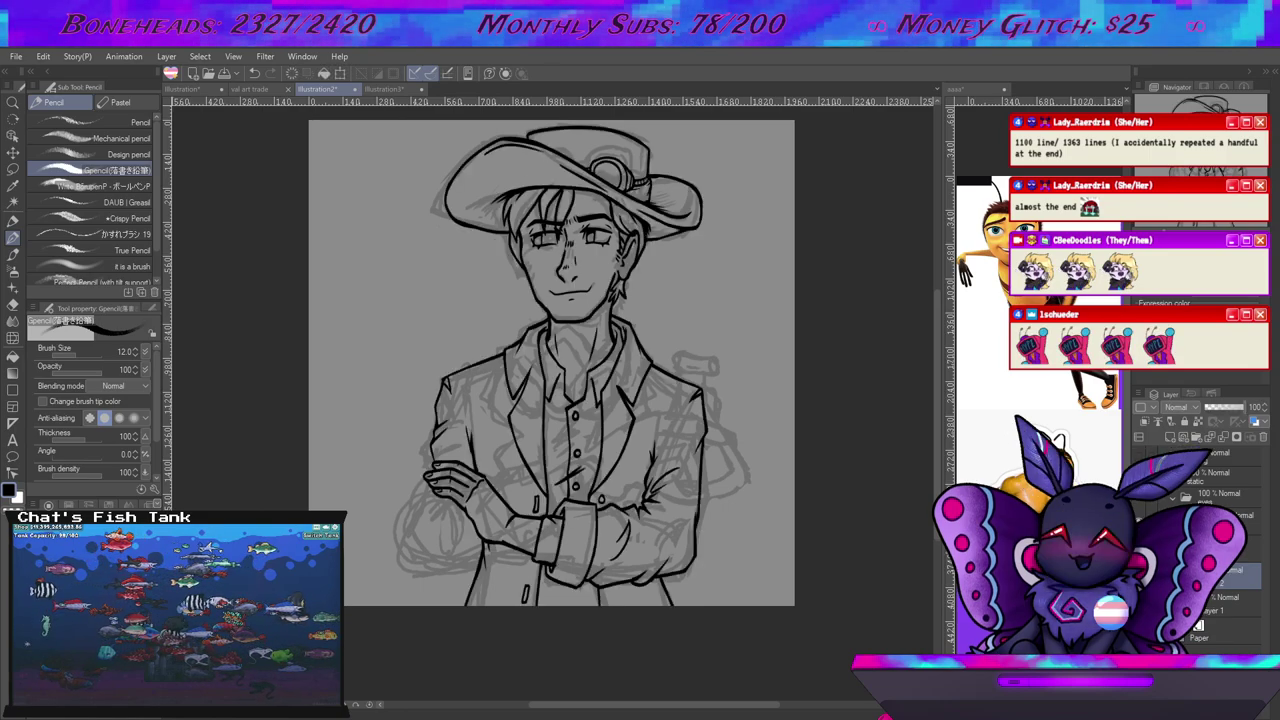
Add a new layer and ink the crossed arm's elbow contour below the resting hand and a curved line across the chest.
{"action": "key", "text": "ctrl+shift+n"}
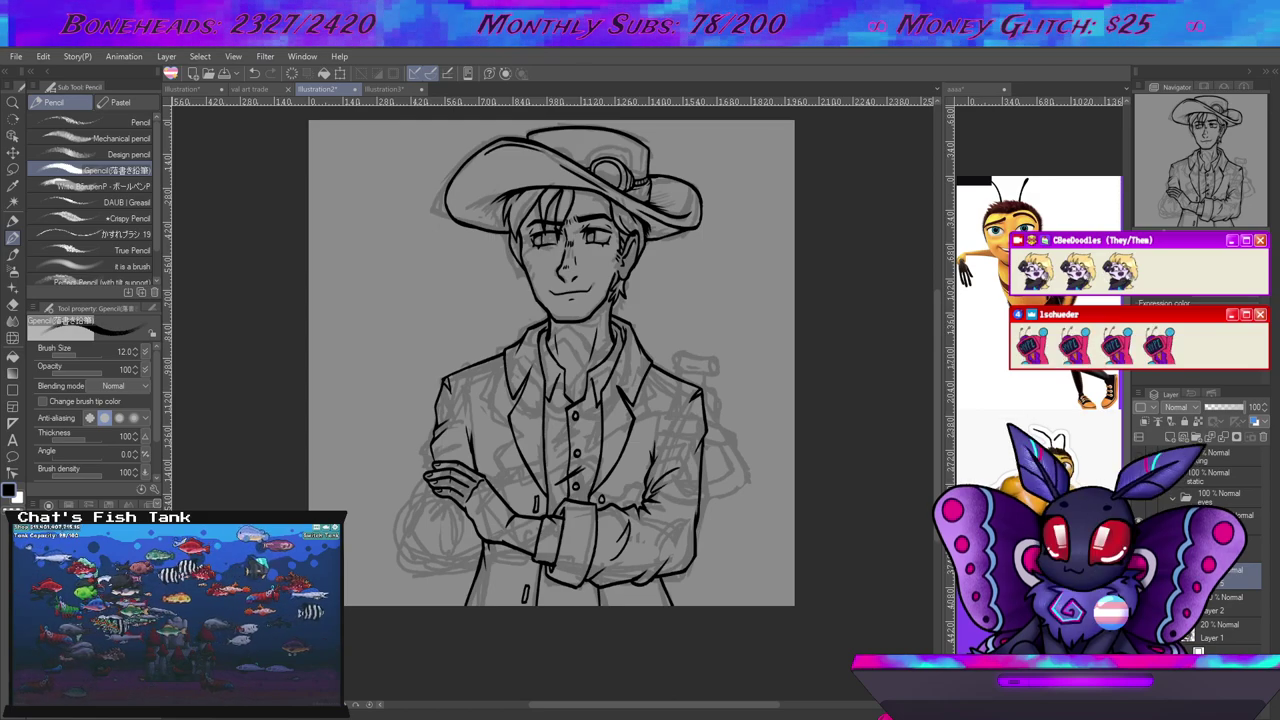
{"action": "scroll", "coordinate": [660, 538], "scroll_direction": "up", "scroll_amount": 3}
{"action": "left_click_drag", "start_coordinate": [642, 465], "coordinate": [725, 417]}
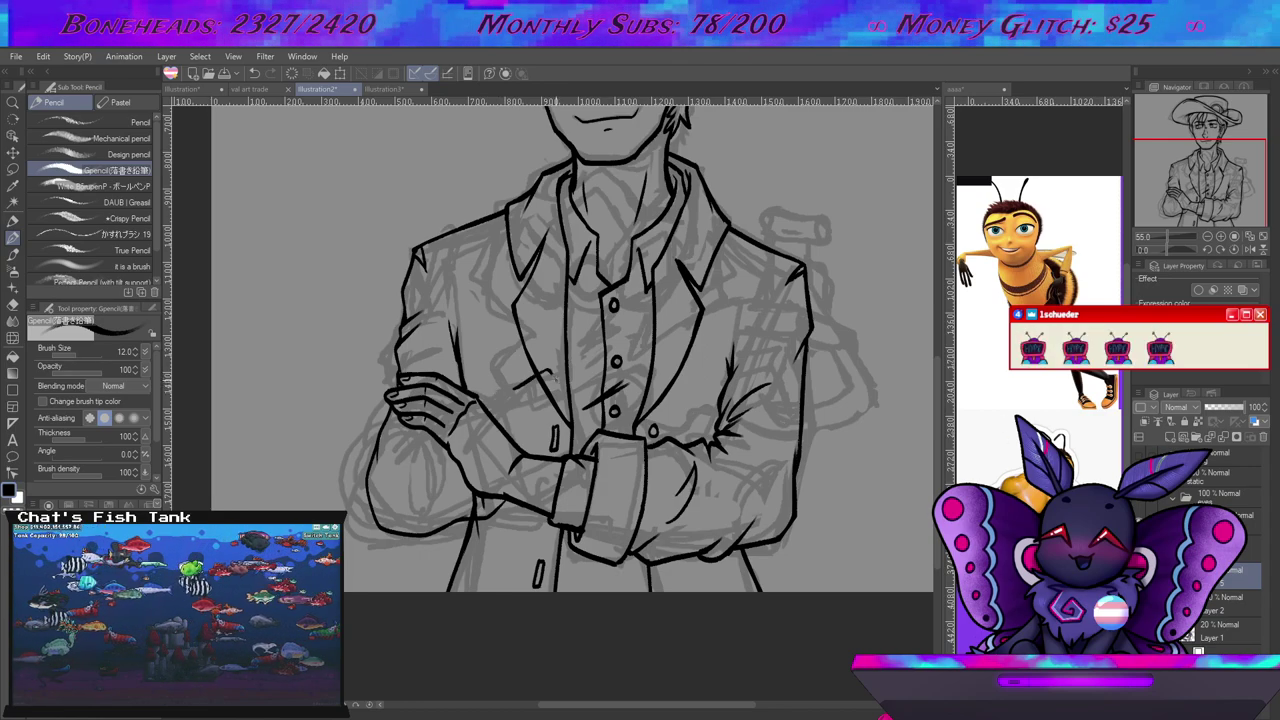
{"action": "left_click_drag", "start_coordinate": [503, 396], "coordinate": [512, 451]}
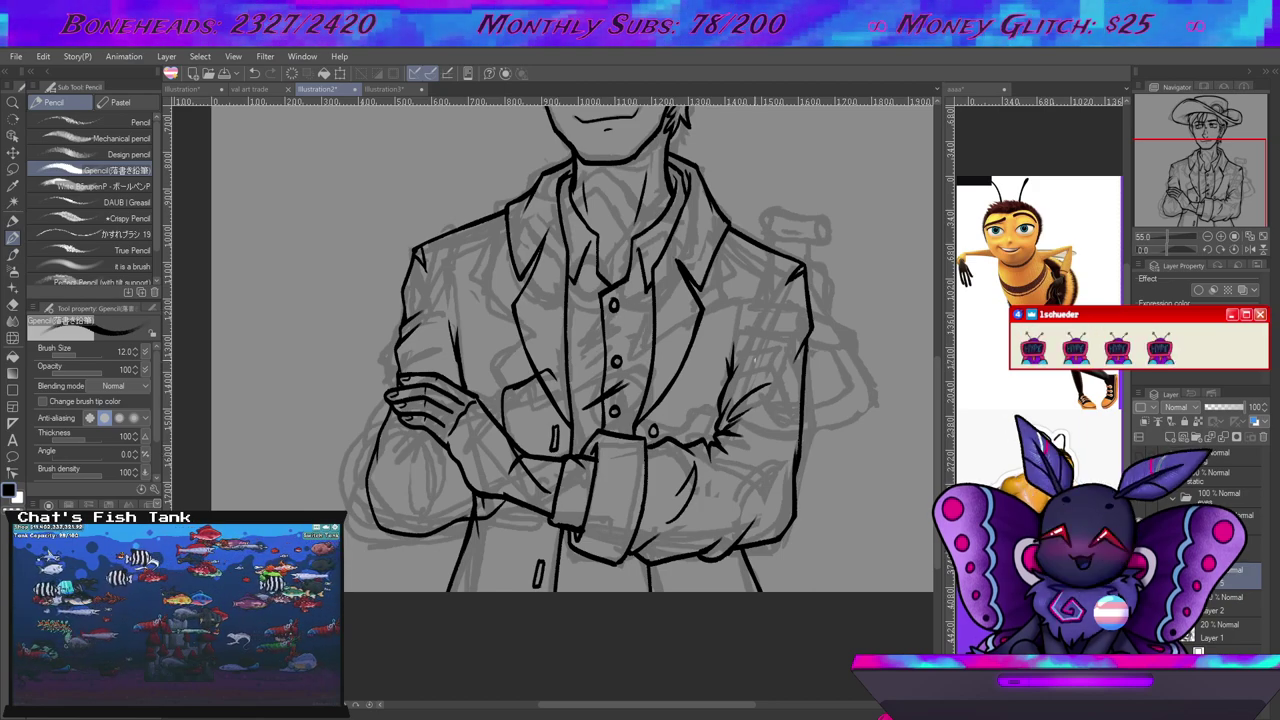
Ink the top contour of the second crossed hand over the opposite upper arm and outline its first finger.
{"action": "left_click_drag", "start_coordinate": [736, 297], "coordinate": [658, 346]}
{"action": "mouse_move", "coordinate": [734, 308]}
{"action": "left_mouse_down"}
{"action": "mouse_move", "coordinate": [730, 338]}
{"action": "mouse_move", "coordinate": [782, 306]}
{"action": "mouse_move", "coordinate": [828, 323]}
{"action": "left_mouse_up"}
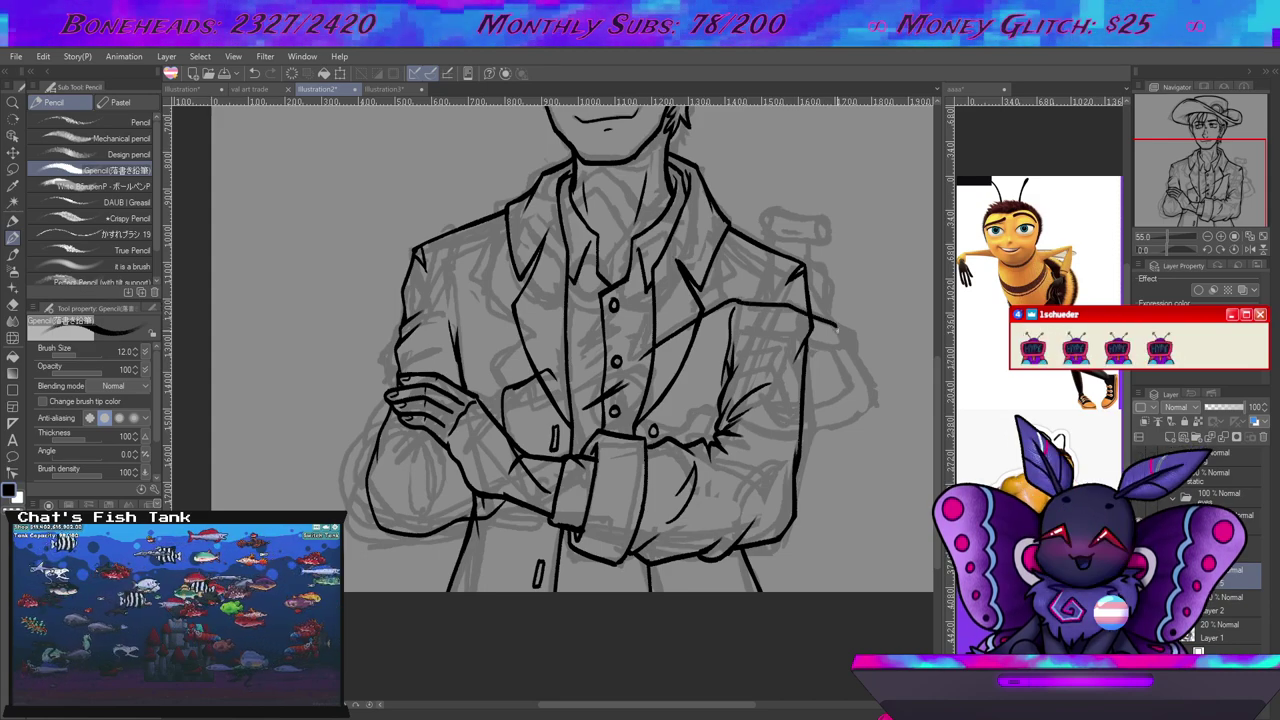
{"action": "key", "text": "e"}
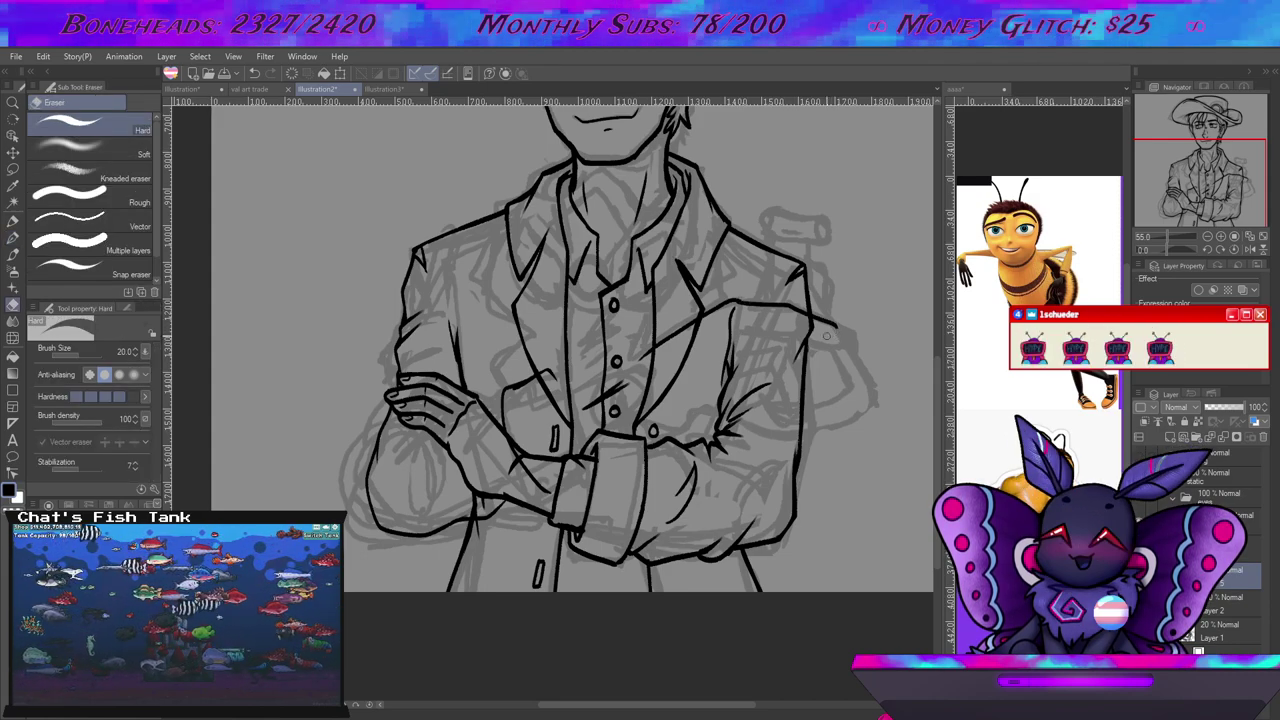
{"action": "key", "text": "p"}
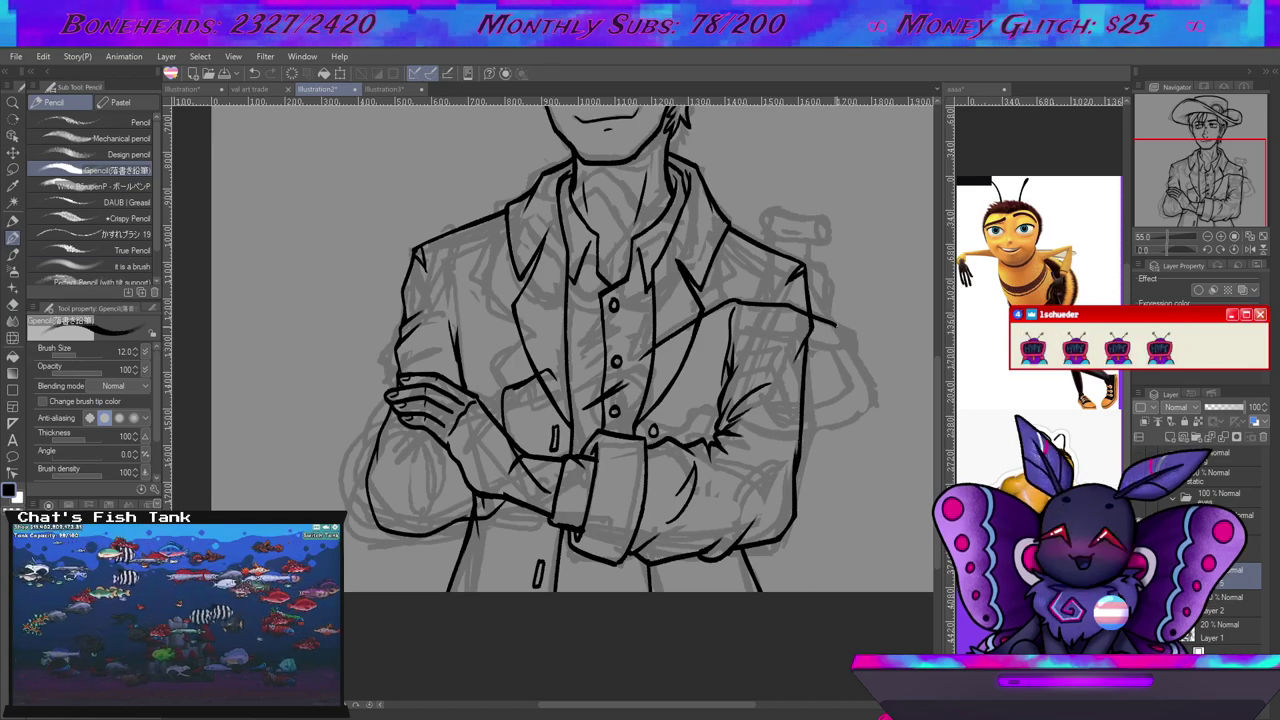
{"action": "left_click_drag", "start_coordinate": [790, 328], "coordinate": [746, 327]}
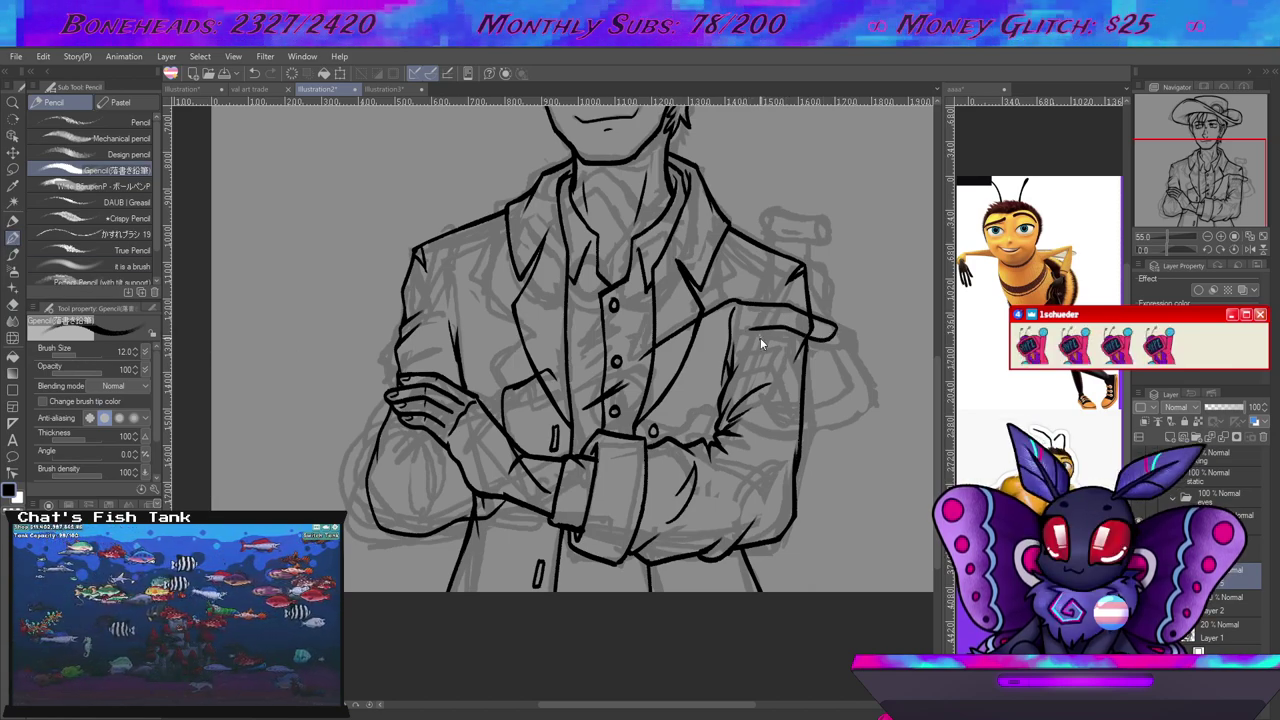
Redo the first finger's lower line and ink a second finger beneath it, extending past the sleeve's outer edge.
{"action": "key", "text": "ctrl+z"}
{"action": "mouse_move", "coordinate": [738, 331]}
{"action": "left_mouse_down"}
{"action": "mouse_move", "coordinate": [806, 336]}
{"action": "mouse_move", "coordinate": [751, 337]}
{"action": "mouse_move", "coordinate": [848, 357]}
{"action": "left_mouse_up"}
{"action": "key", "text": "ctrl+z"}
{"action": "left_click_drag", "start_coordinate": [768, 361], "coordinate": [846, 358]}
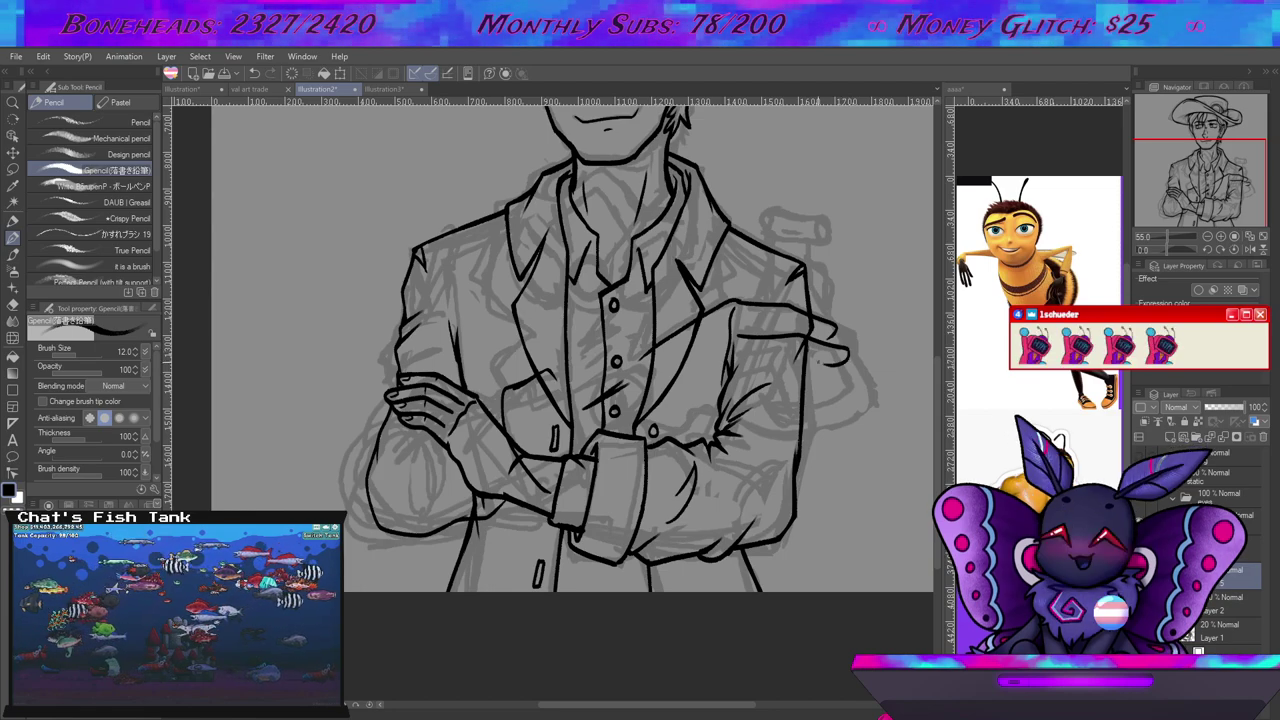
{"action": "left_click_drag", "start_coordinate": [756, 360], "coordinate": [683, 328]}
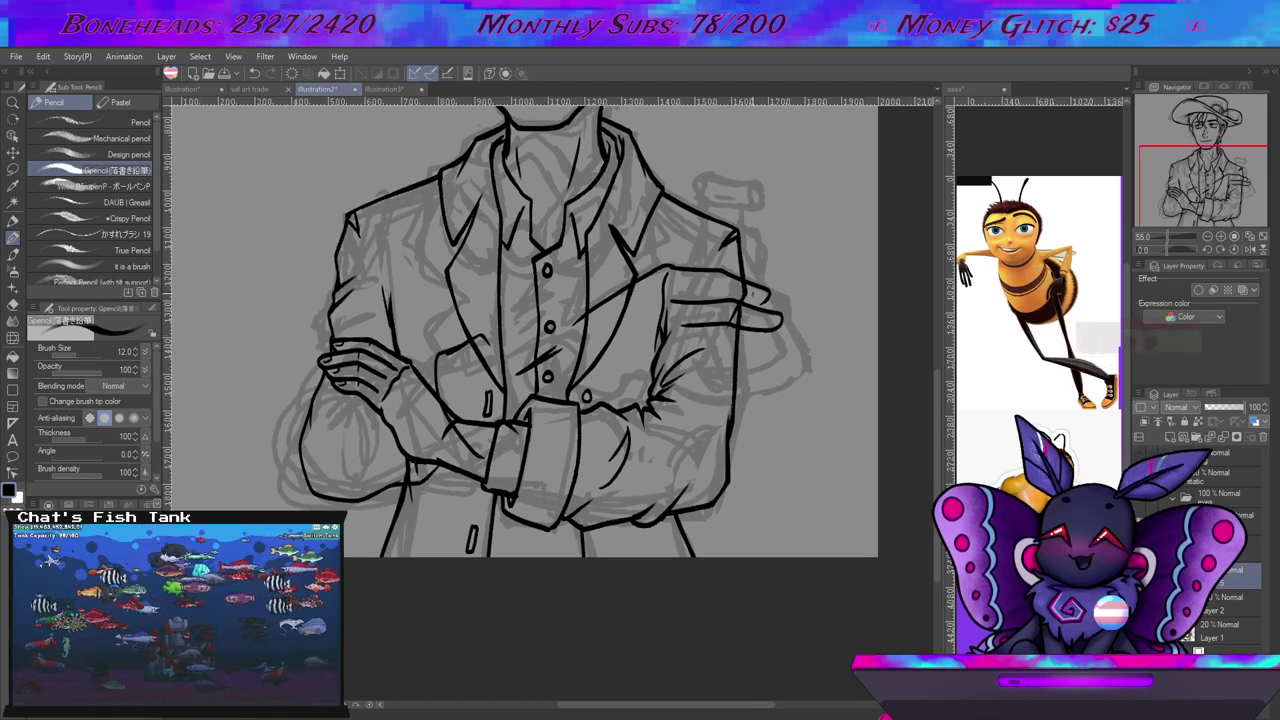
Erase the first finger's tip beyond the sleeve and redraw its top line ending at the sleeve's outer edge.
{"action": "key", "text": "e"}
{"action": "left_click_drag", "start_coordinate": [770, 289], "coordinate": [683, 270]}
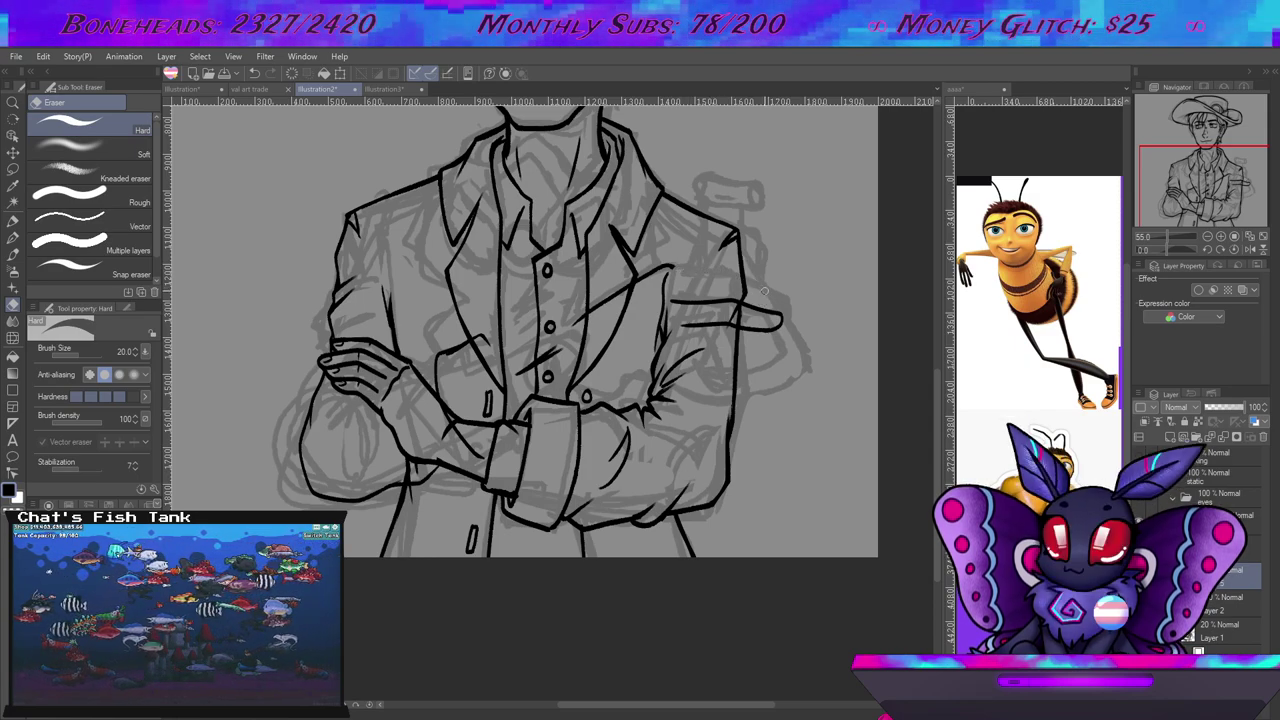
{"action": "key", "text": "p"}
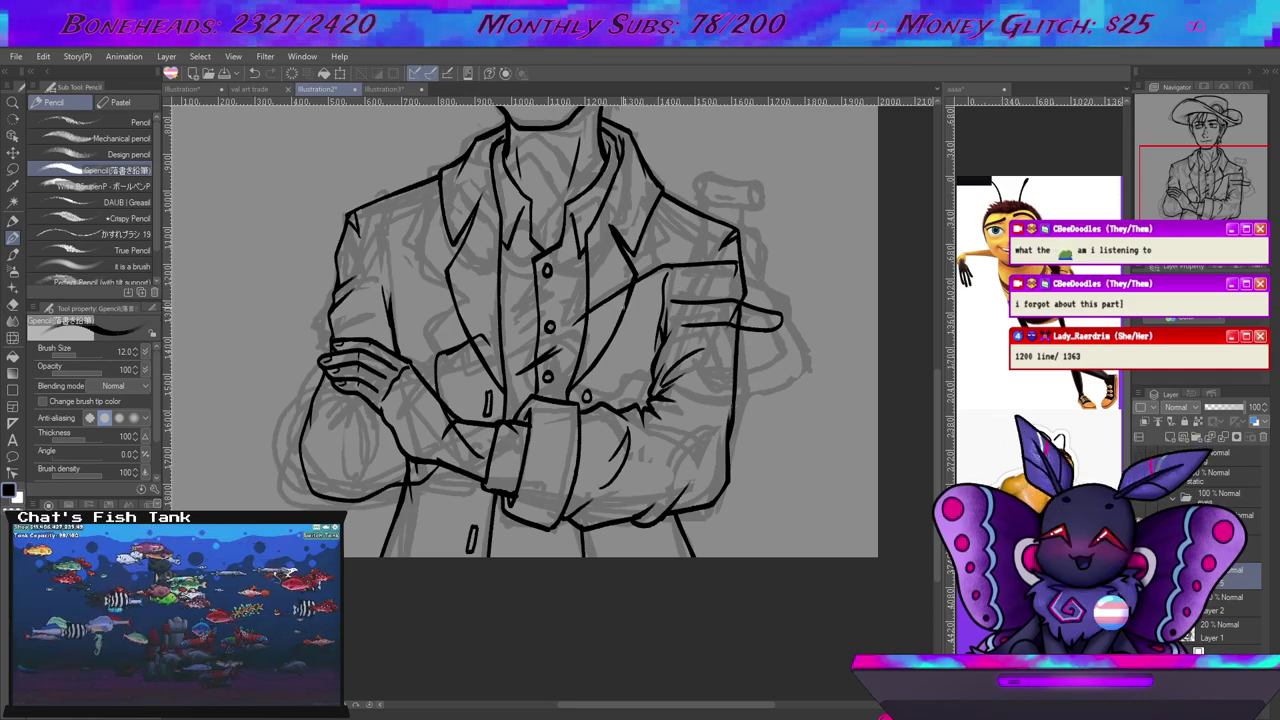
Lower the finished line art layer's opacity to 20 percent and the rough sketch layer's opacity to 8 percent.
{"action": "left_click", "coordinate": [1222, 603]}
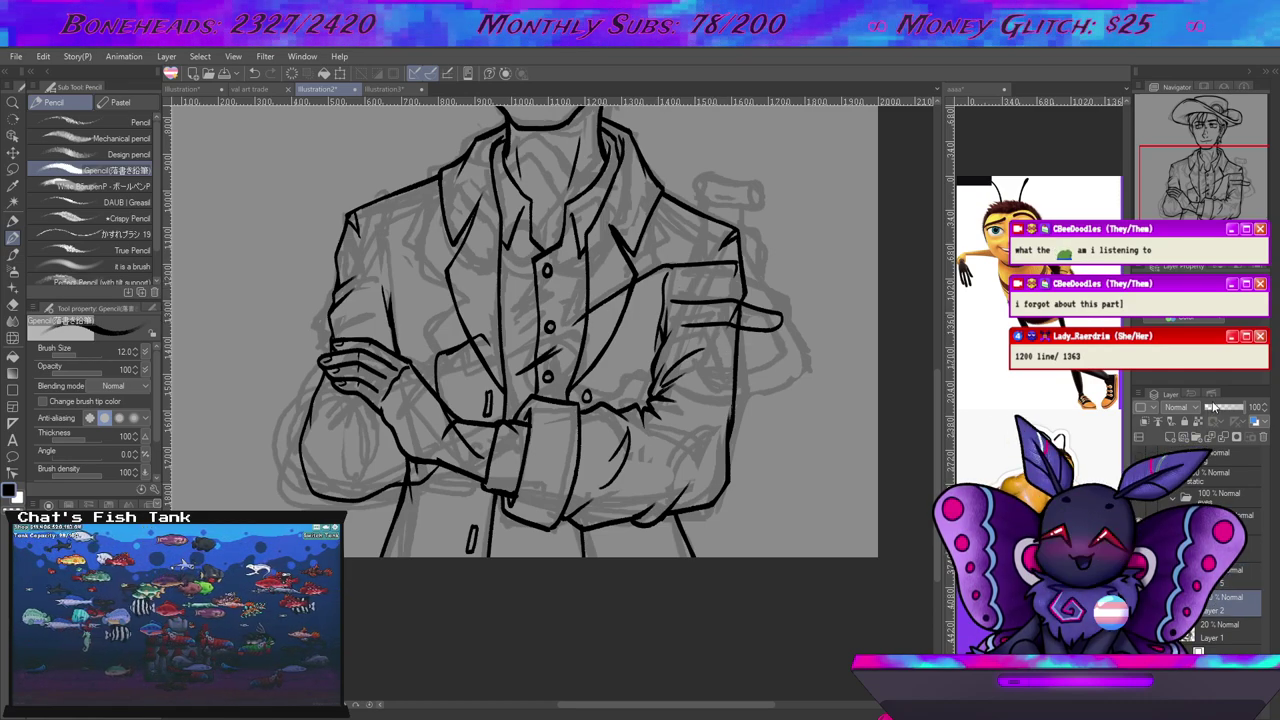
{"action": "left_click", "coordinate": [1211, 408]}
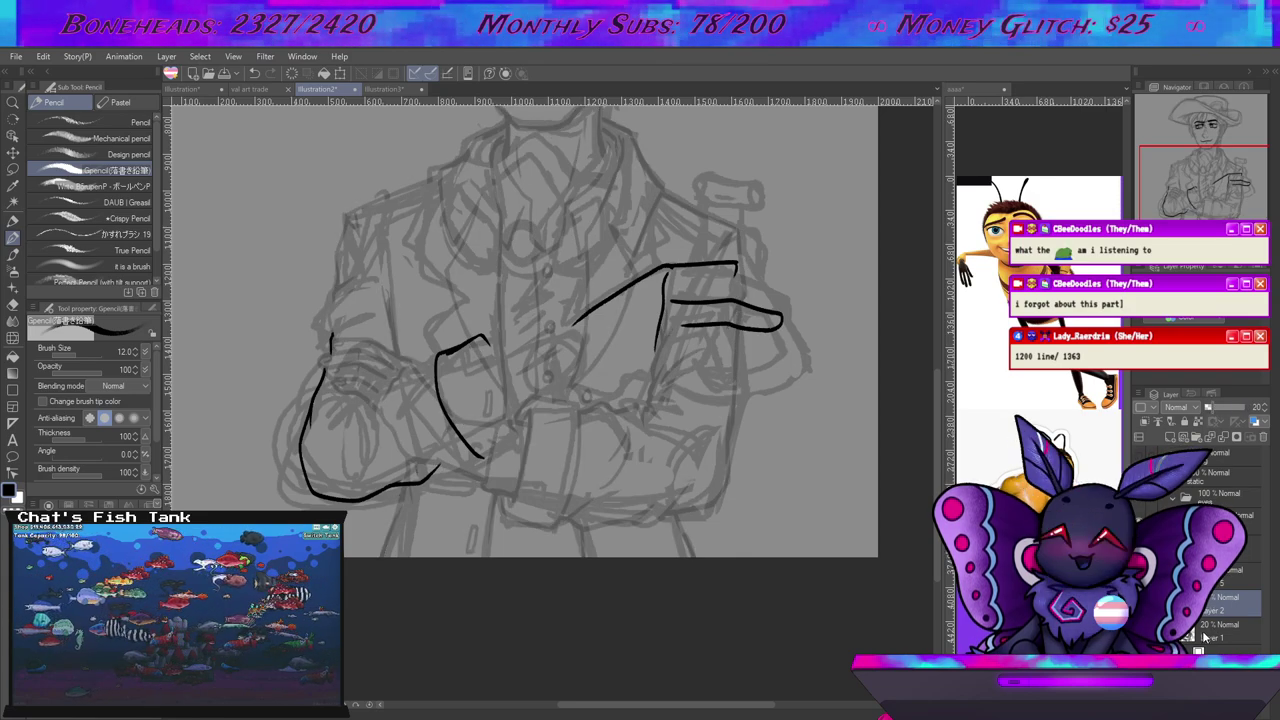
{"action": "left_click", "coordinate": [1206, 638]}
{"action": "left_click", "coordinate": [1208, 406]}
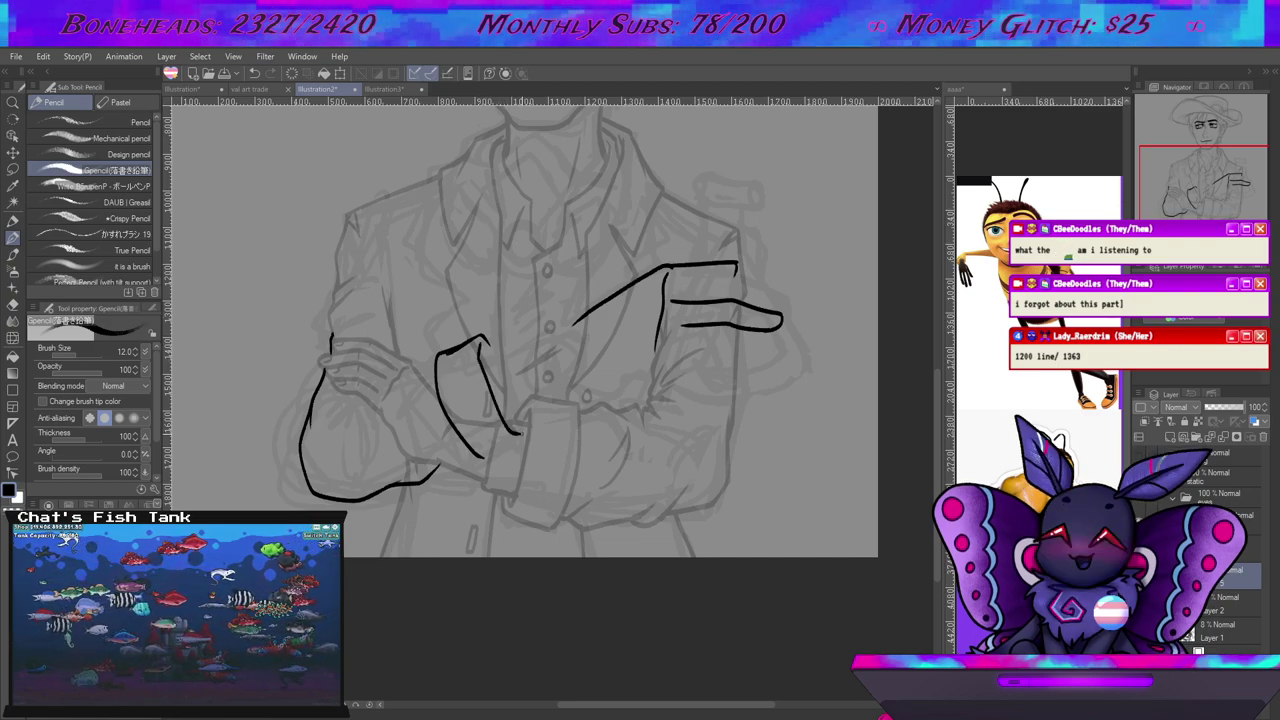
Extend the forearm's top line back to the cuff and ink the sleeve's upper contour, fold lines and underside between cuff and elbow.
{"action": "left_click_drag", "start_coordinate": [588, 311], "coordinate": [515, 350]}
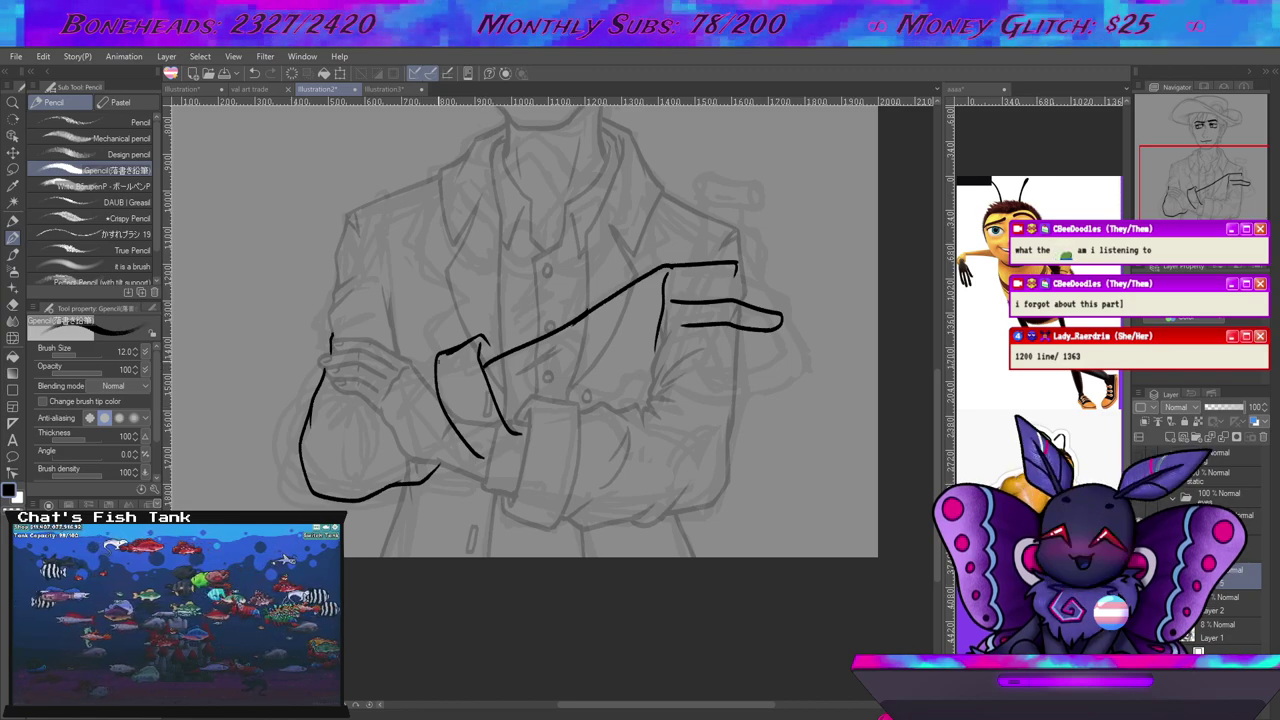
{"action": "left_click_drag", "start_coordinate": [436, 354], "coordinate": [381, 407]}
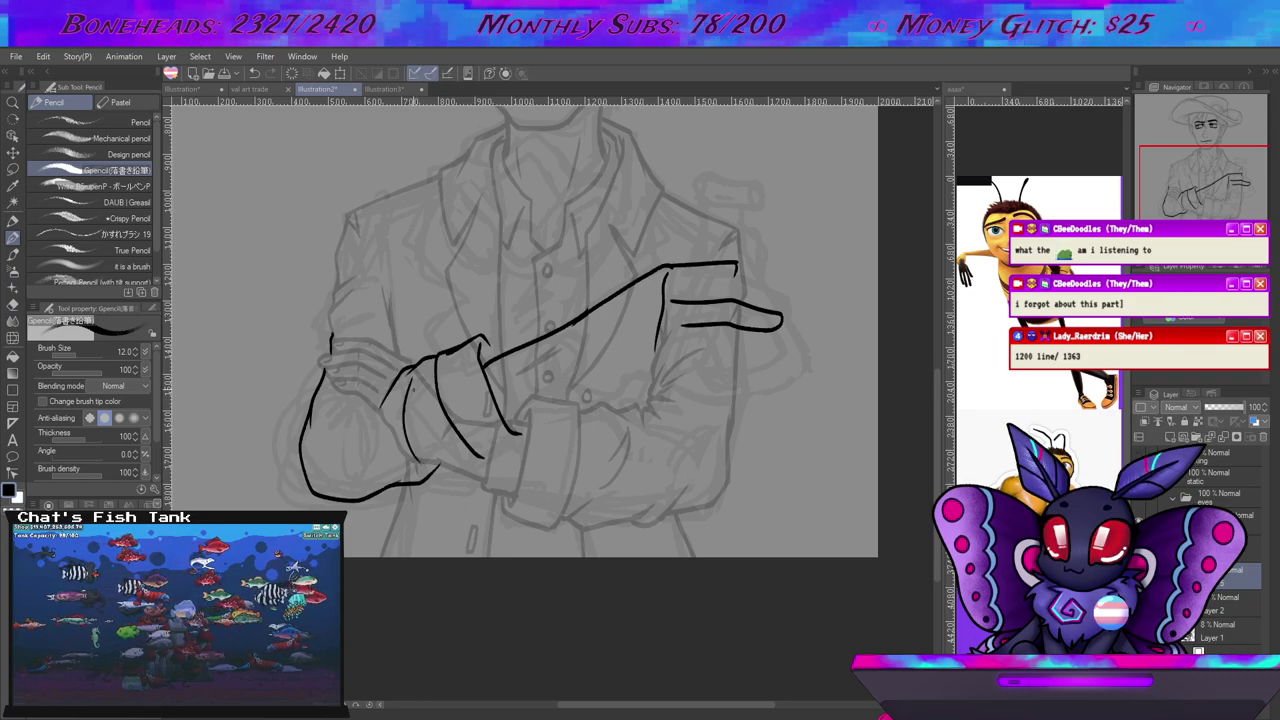
{"action": "key", "text": "ctrl+z"}
{"action": "mouse_move", "coordinate": [410, 380]}
{"action": "left_mouse_down"}
{"action": "mouse_move", "coordinate": [408, 418]}
{"action": "mouse_move", "coordinate": [429, 447]}
{"action": "left_mouse_up"}
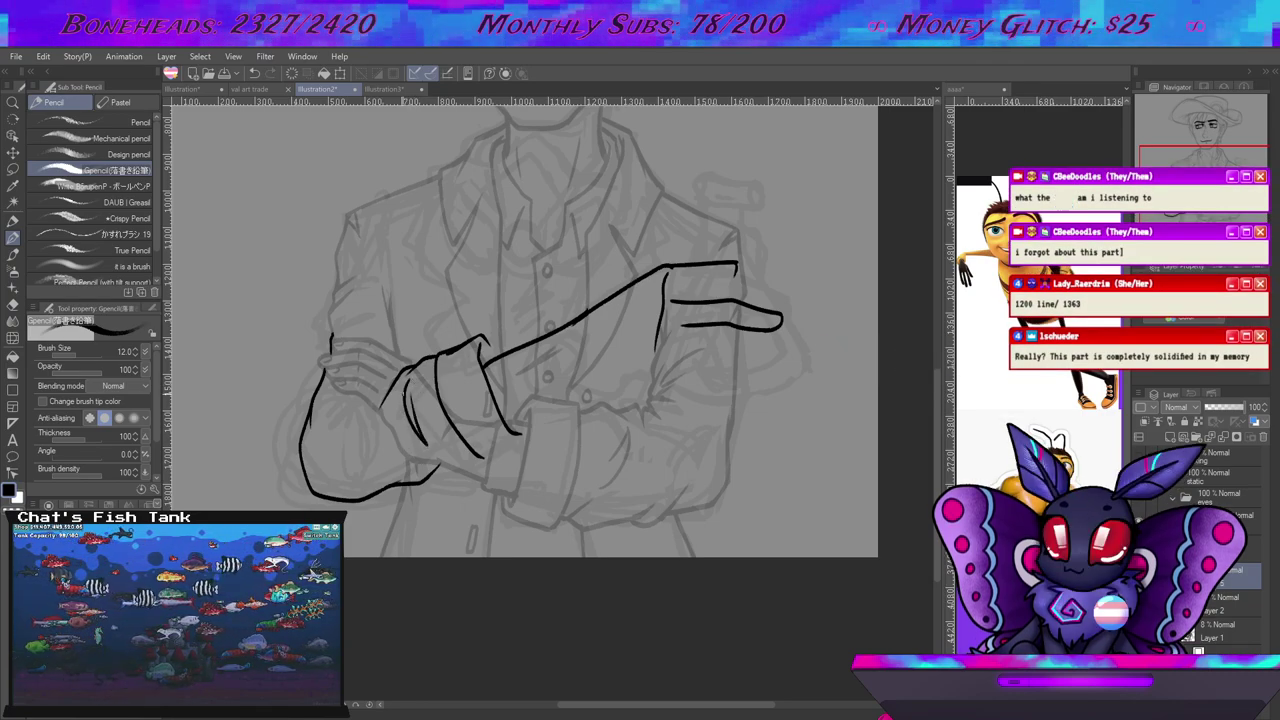
{"action": "mouse_move", "coordinate": [398, 379]}
{"action": "left_mouse_down"}
{"action": "mouse_move", "coordinate": [338, 403]}
{"action": "mouse_move", "coordinate": [336, 390]}
{"action": "mouse_move", "coordinate": [342, 402]}
{"action": "left_mouse_up"}
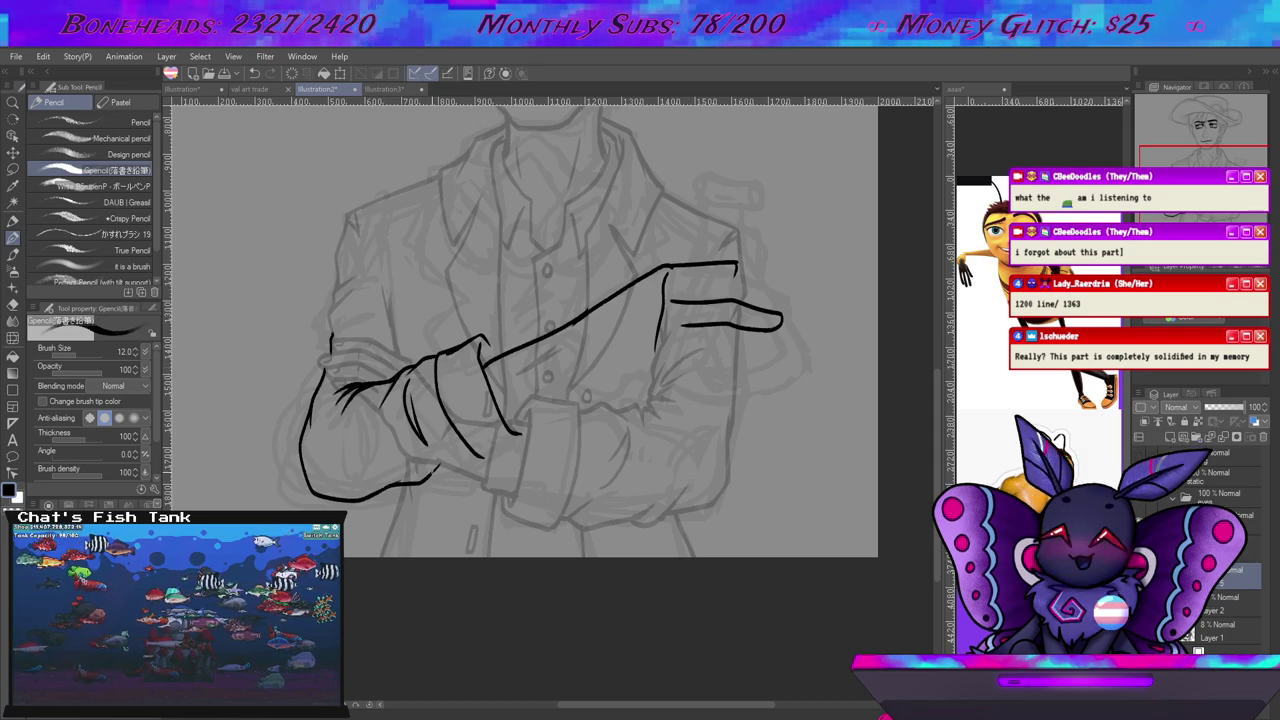
{"action": "mouse_move", "coordinate": [461, 470]}
{"action": "left_mouse_down"}
{"action": "mouse_move", "coordinate": [479, 457]}
{"action": "mouse_move", "coordinate": [453, 460]}
{"action": "left_mouse_up"}
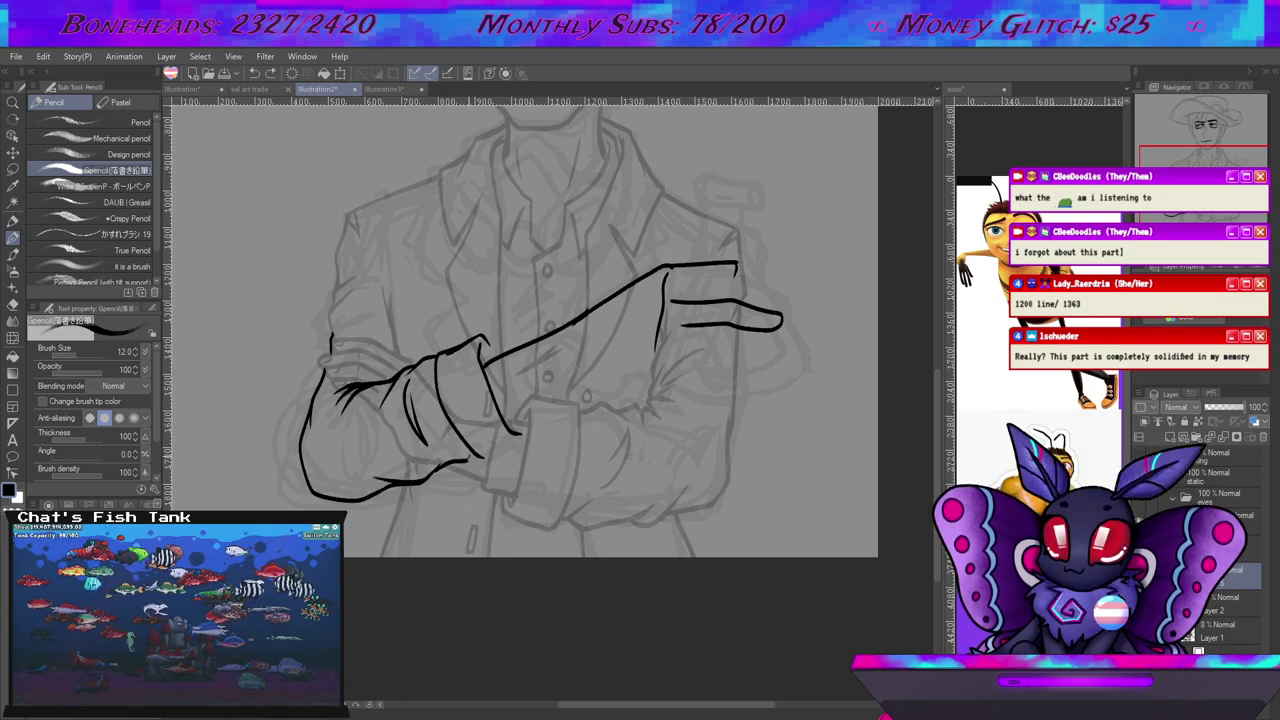
Erase the sleeve's upper contour and elbow folds and redraw them as cleaner lines reaching the cuff.
{"action": "key", "text": "e"}
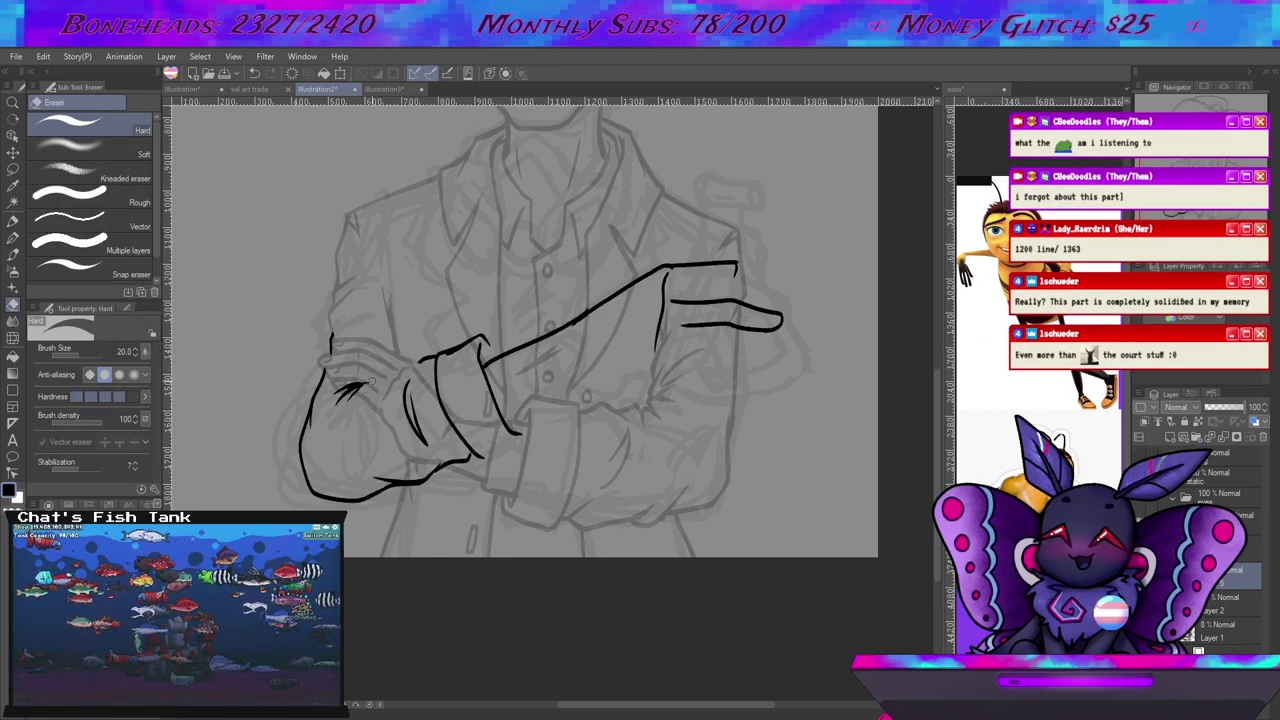
{"action": "key", "text": "p"}
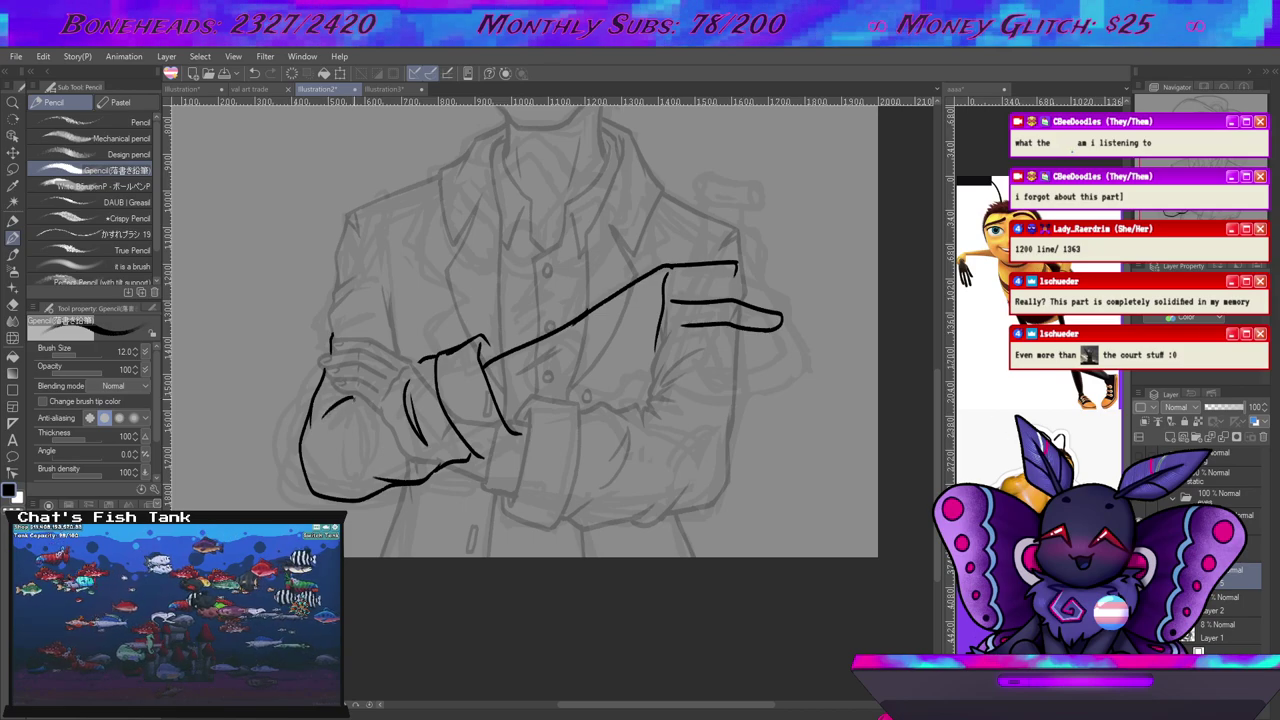
{"action": "left_click_drag", "start_coordinate": [324, 420], "coordinate": [388, 378]}
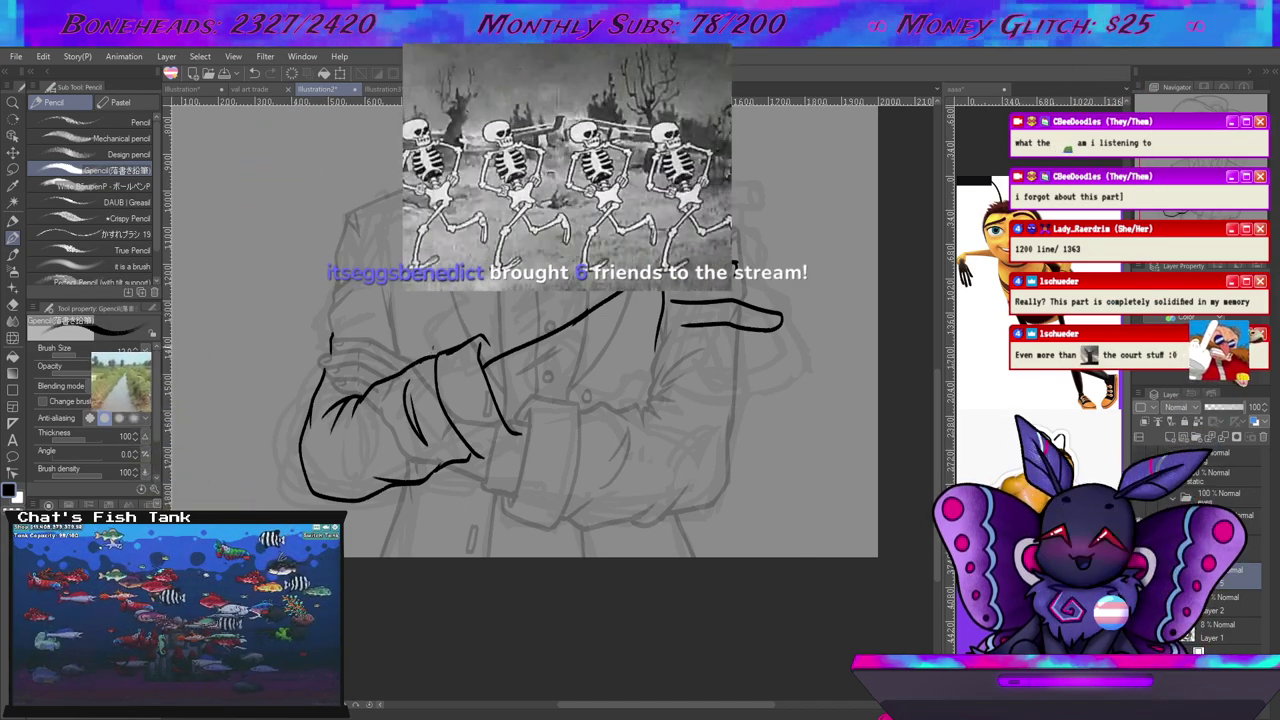
{"action": "key", "text": "e"}
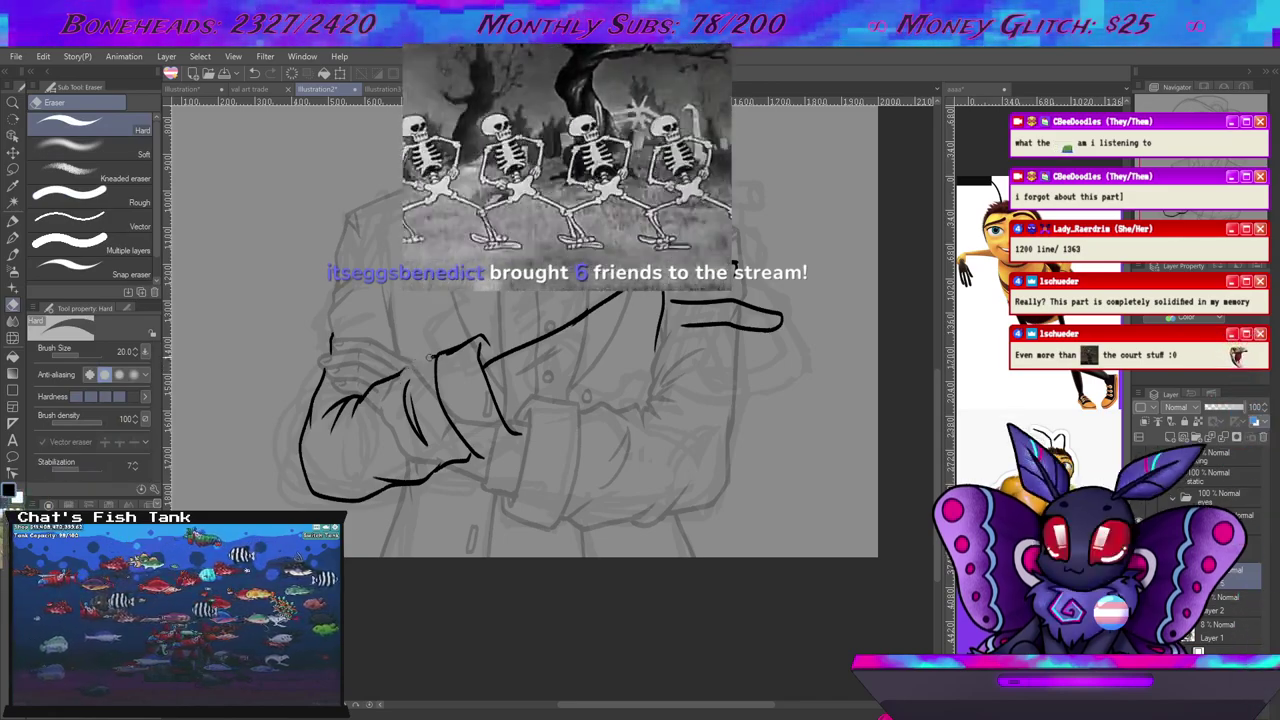
{"action": "key", "text": "p"}
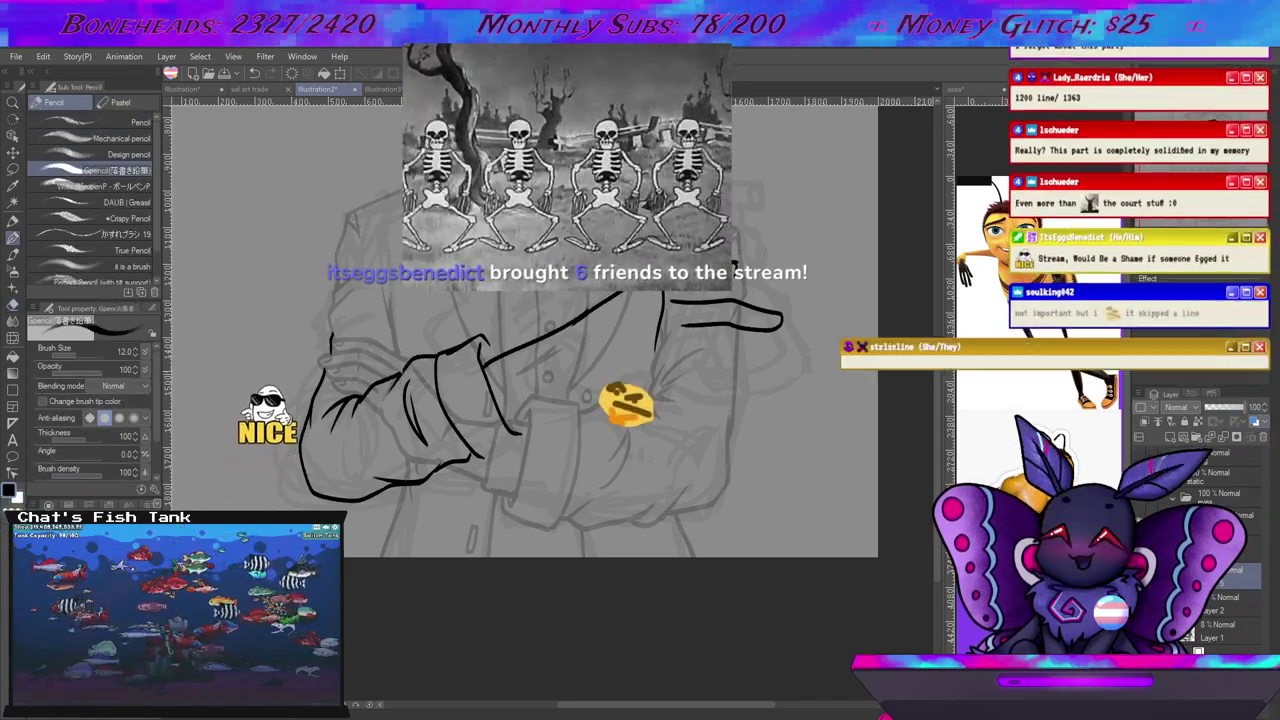
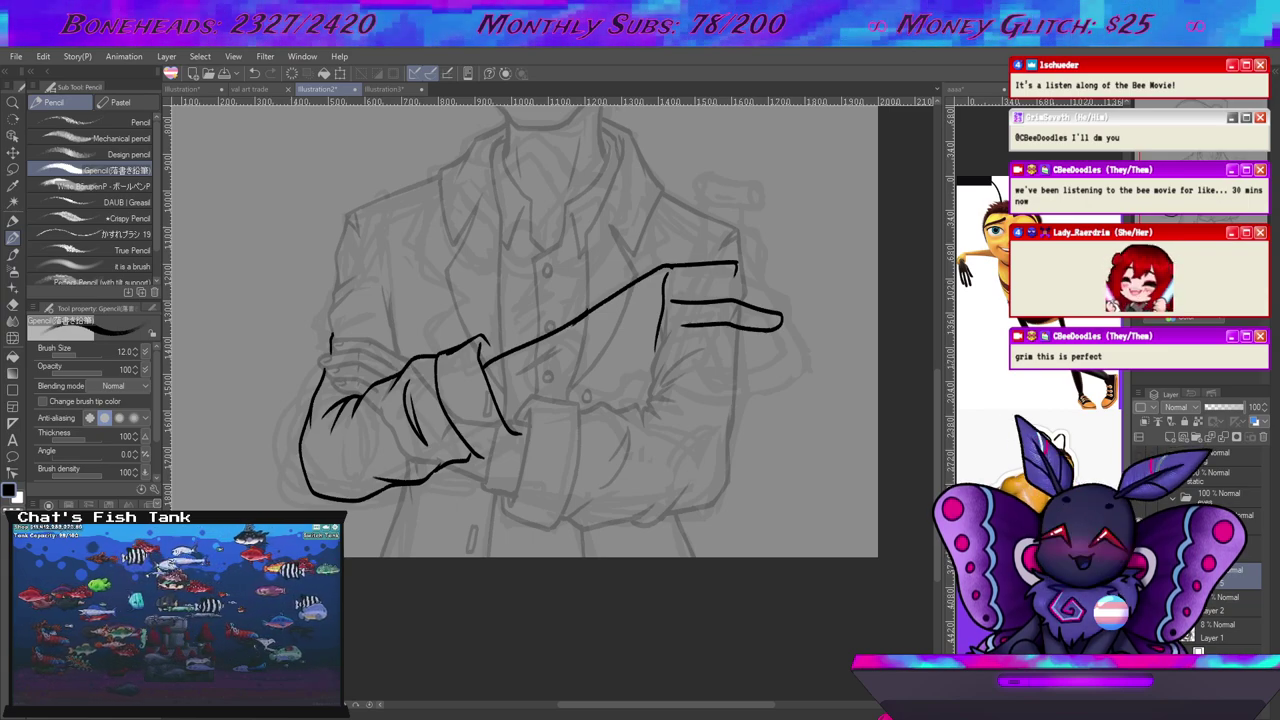
Erase the first finger's top line and redraw it sloping down past the sleeve's outer edge.
{"action": "left_click_drag", "start_coordinate": [569, 426], "coordinate": [577, 428]}
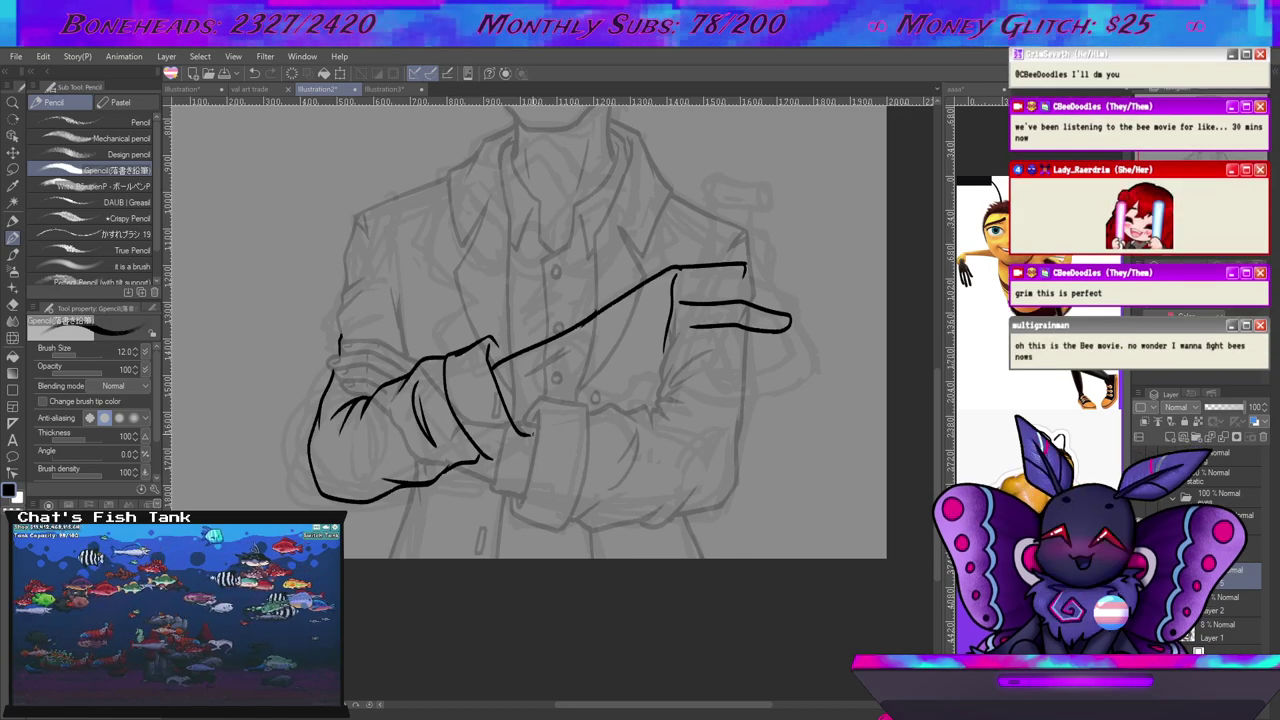
{"action": "mouse_move", "coordinate": [660, 392]}
{"action": "left_mouse_down"}
{"action": "mouse_move", "coordinate": [640, 368]}
{"action": "mouse_move", "coordinate": [647, 393]}
{"action": "left_mouse_up"}
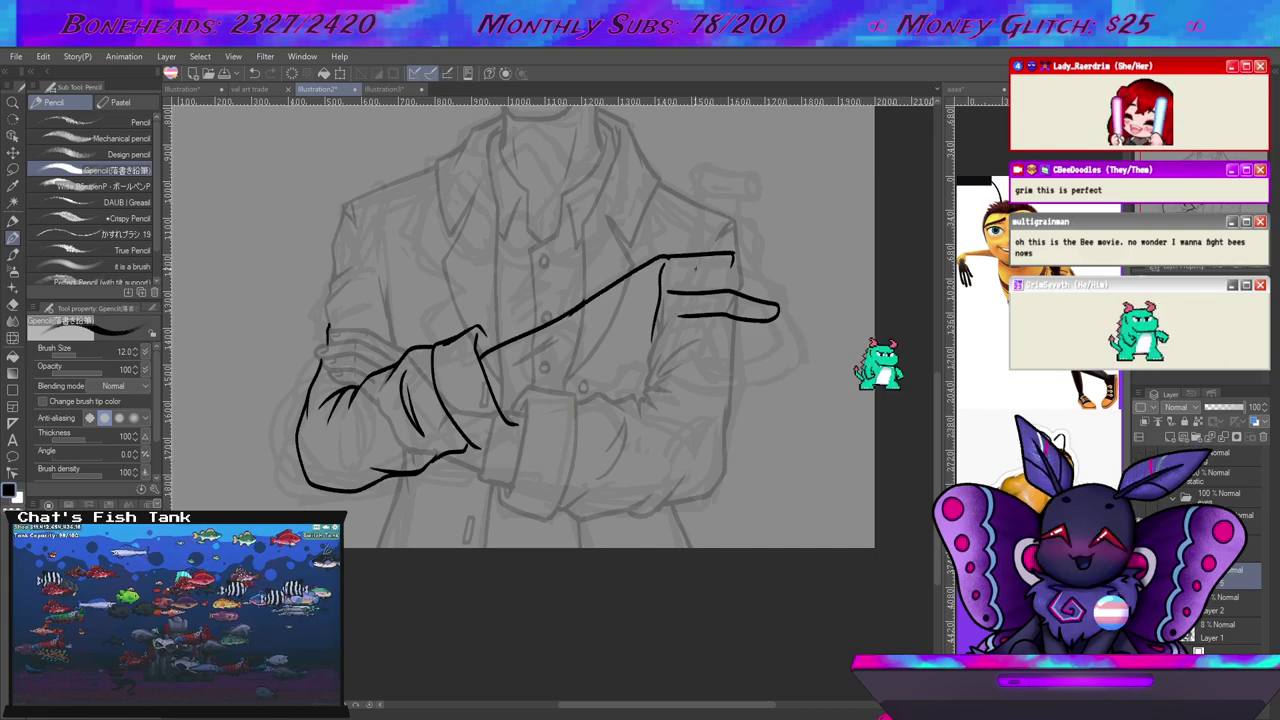
{"action": "key", "text": "e"}
{"action": "left_click_drag", "start_coordinate": [672, 258], "coordinate": [734, 262]}
{"action": "key", "text": "p"}
{"action": "left_click_drag", "start_coordinate": [786, 354], "coordinate": [777, 385]}
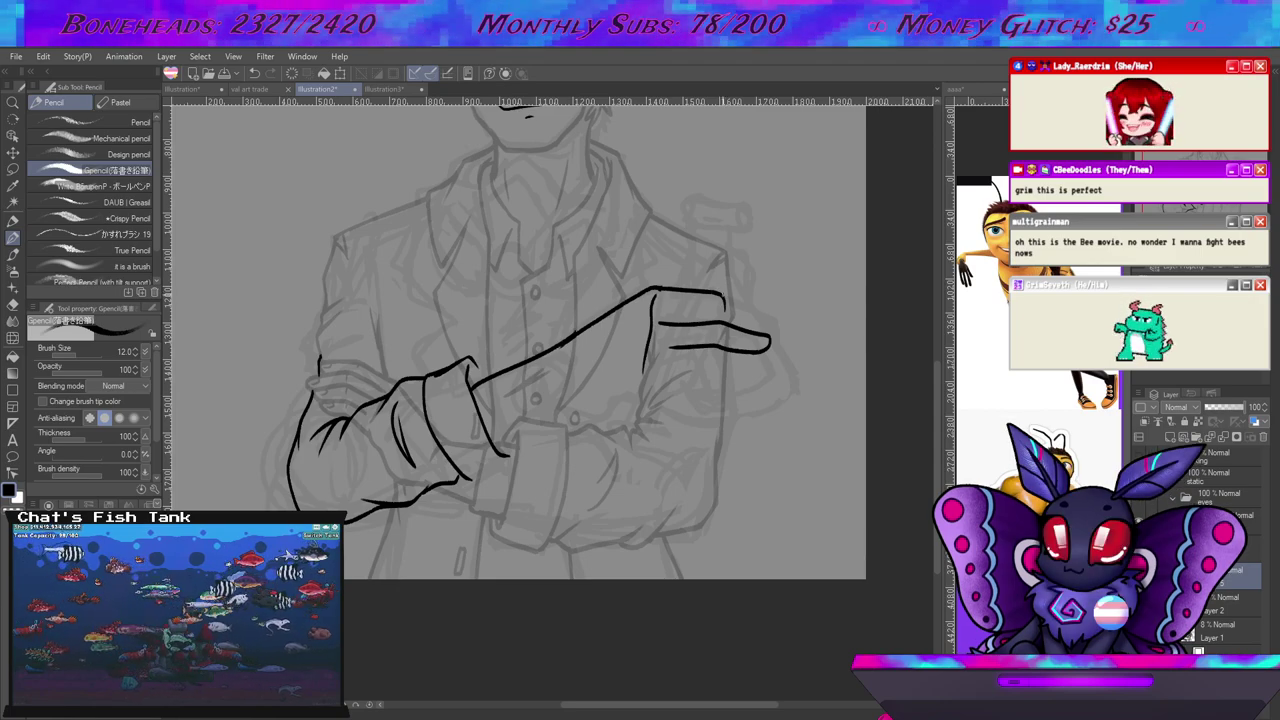
{"action": "left_click_drag", "start_coordinate": [722, 297], "coordinate": [779, 328]}
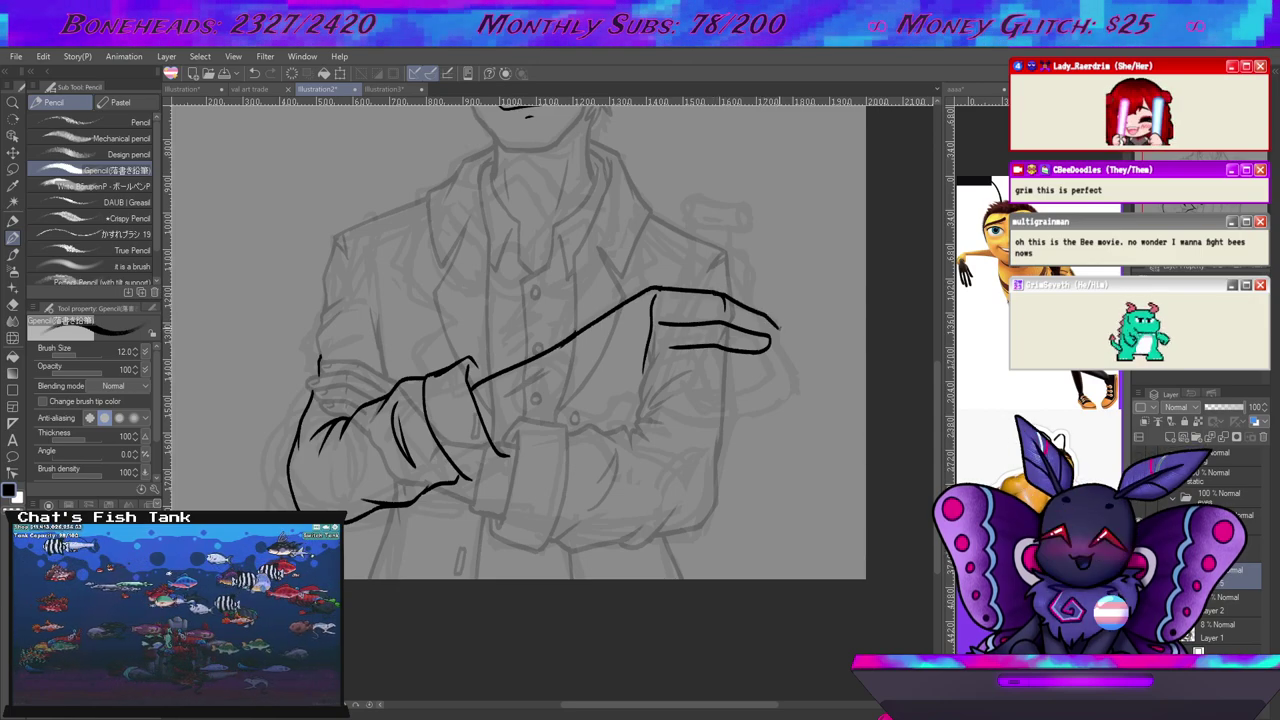
Erase both inked fingers and the top finger line, keeping the forearm's upper line and the hand's inner edge.
{"action": "key", "text": "e"}
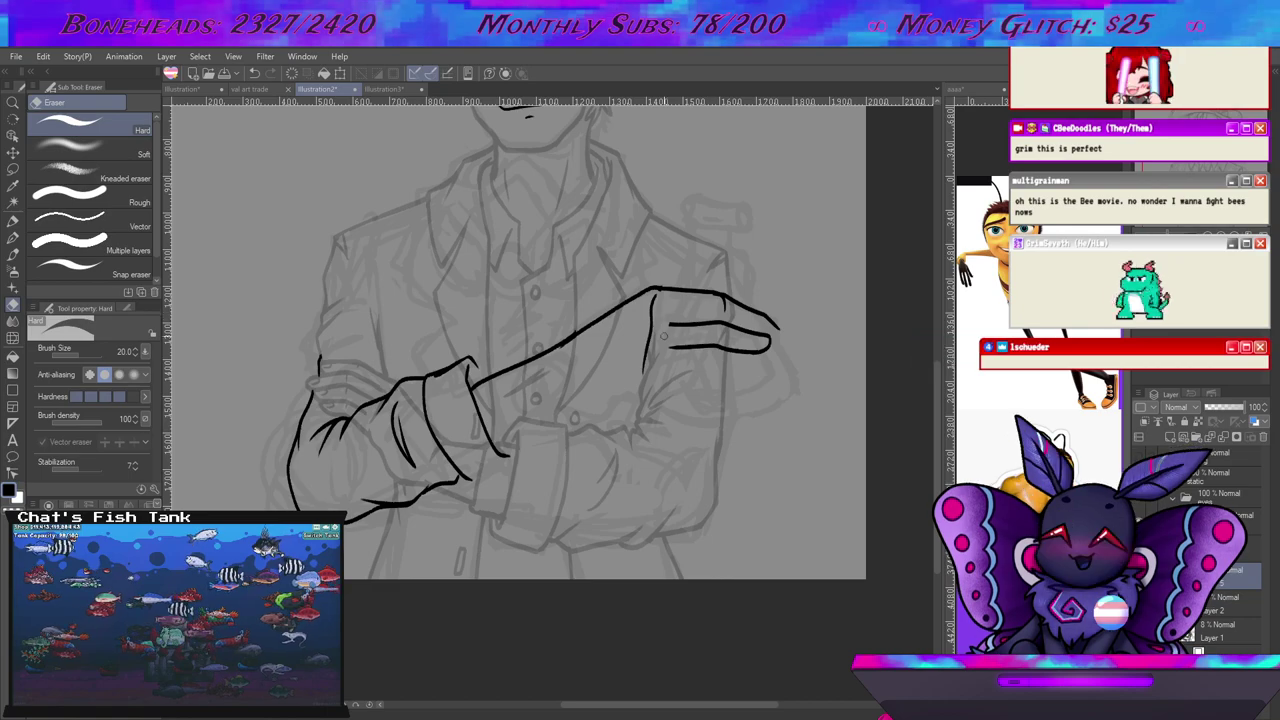
{"action": "mouse_move", "coordinate": [732, 326]}
{"action": "left_mouse_down"}
{"action": "mouse_move", "coordinate": [779, 342]}
{"action": "mouse_move", "coordinate": [747, 356]}
{"action": "mouse_move", "coordinate": [681, 346]}
{"action": "left_mouse_up"}
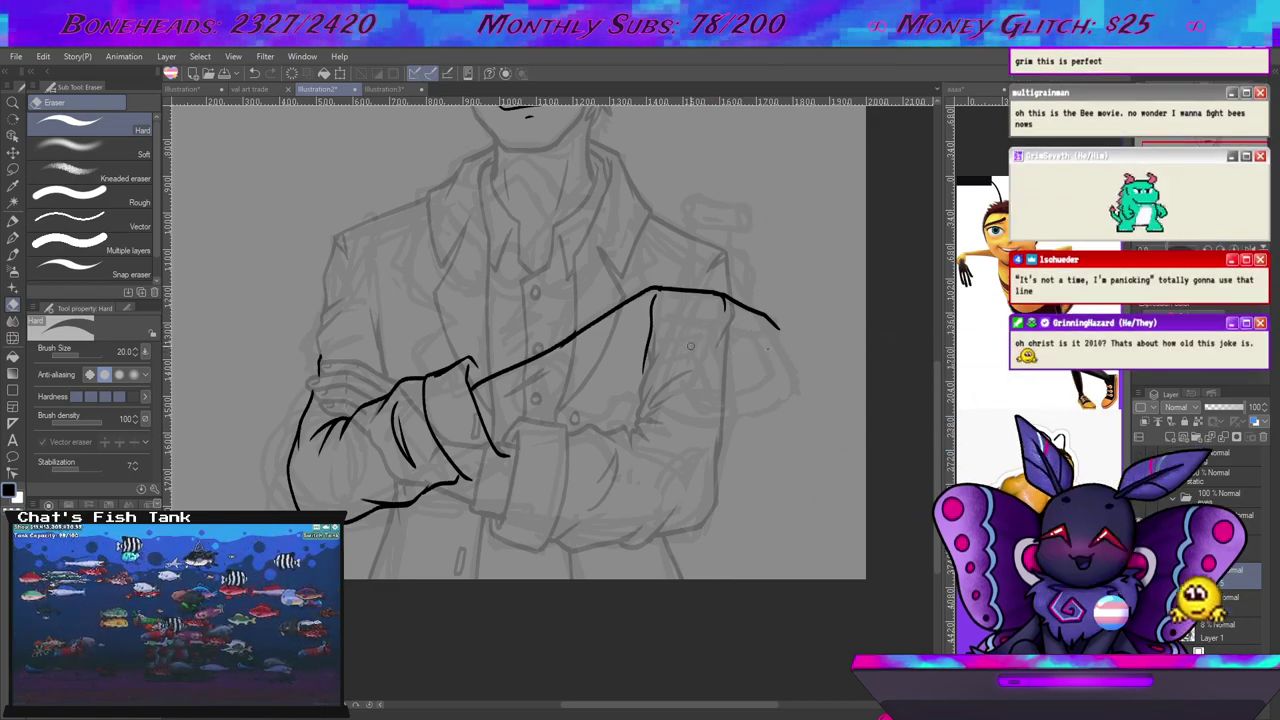
{"action": "mouse_move", "coordinate": [722, 298]}
{"action": "left_mouse_down"}
{"action": "mouse_move", "coordinate": [750, 308]}
{"action": "mouse_move", "coordinate": [740, 313]}
{"action": "left_mouse_up"}
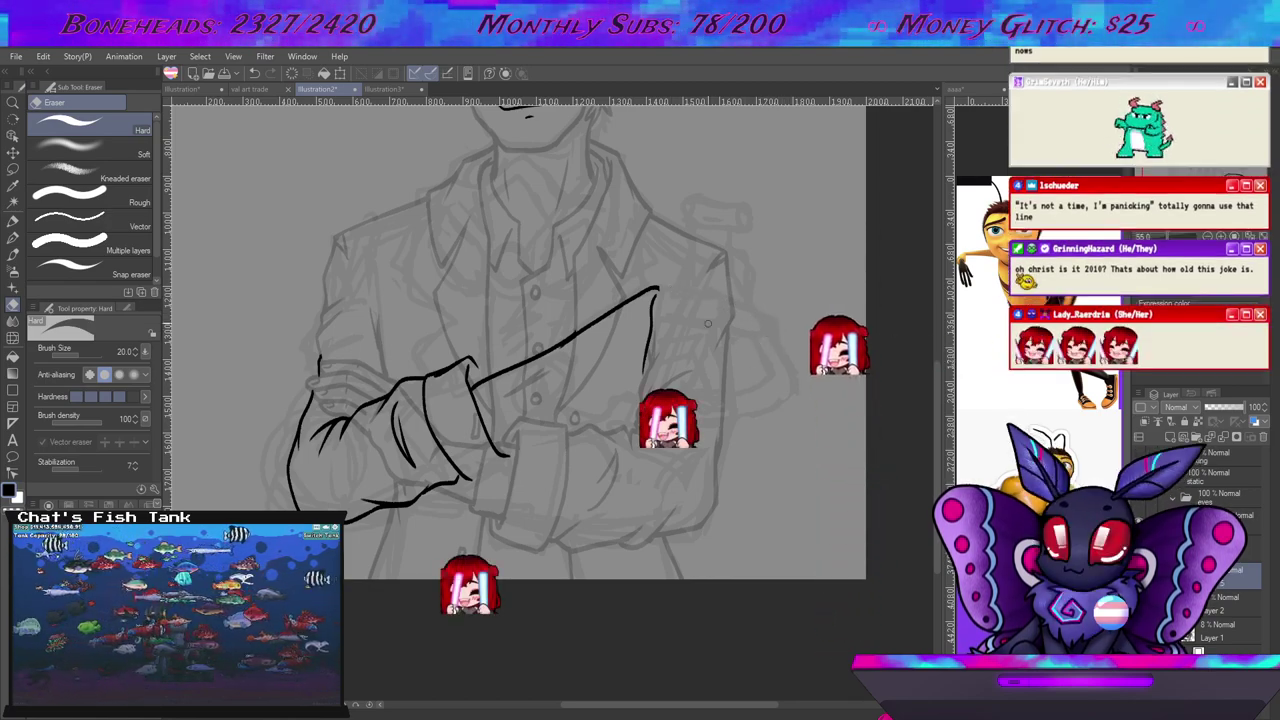
Try a lower contour curving from the base of the hand's inner edge back toward the chest.
{"action": "key", "text": "p"}
{"action": "scroll", "coordinate": [747, 369], "scroll_direction": "down", "scroll_amount": 3}
{"action": "left_click_drag", "start_coordinate": [708, 372], "coordinate": [743, 342]}
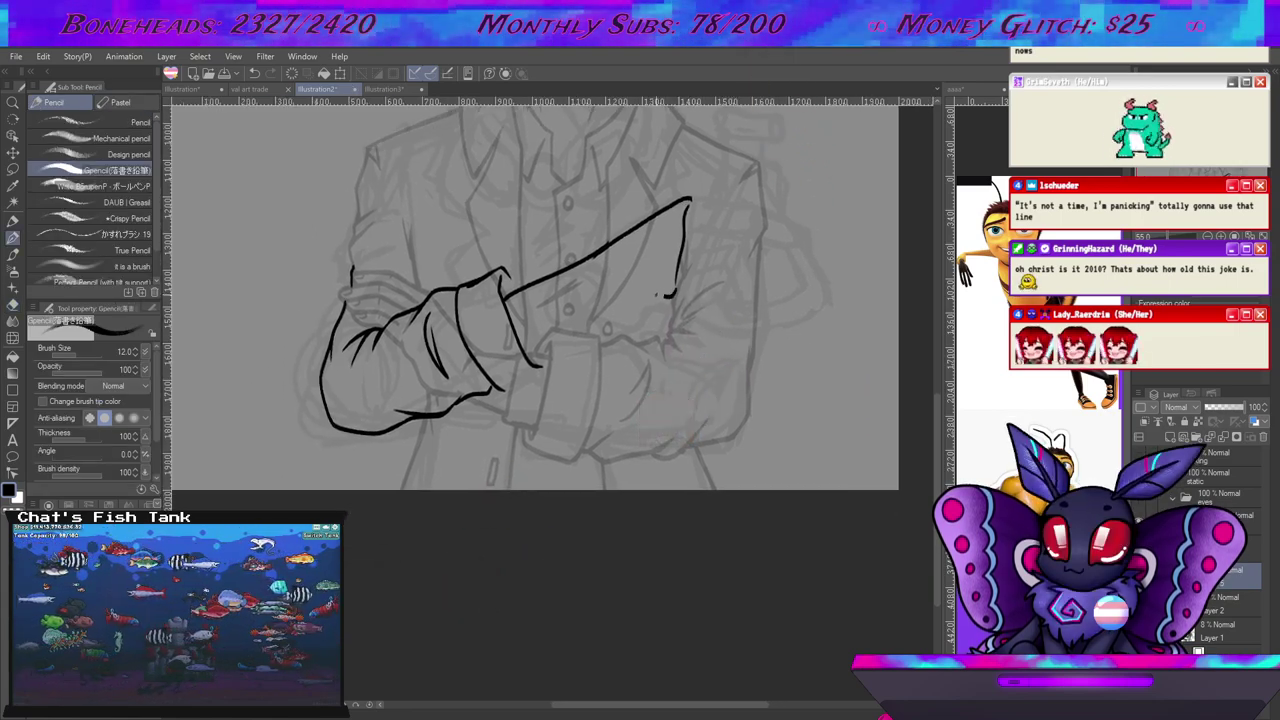
{"action": "left_click_drag", "start_coordinate": [622, 308], "coordinate": [680, 288]}
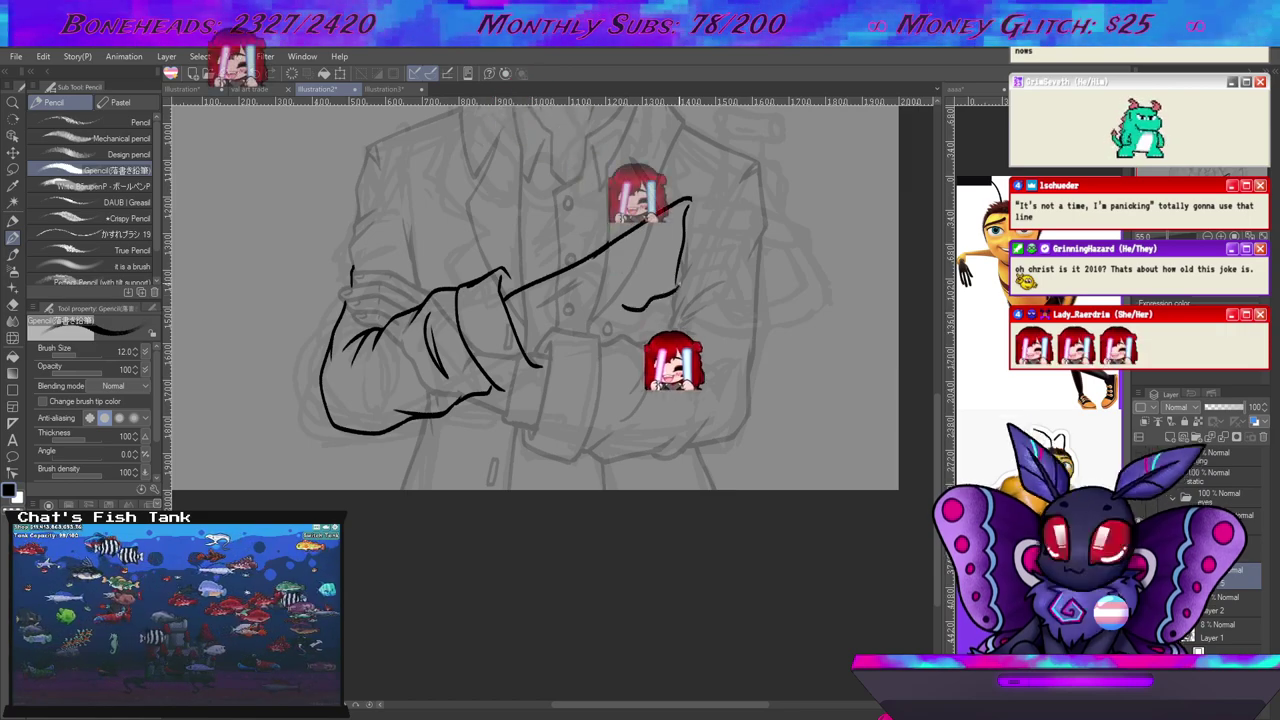
Erase the hand's inner edge and lower curve, re-ink them with a shorter edge, and extend the forearm's underside back to the cuff.
{"action": "key", "text": "e"}
{"action": "mouse_move", "coordinate": [685, 213]}
{"action": "left_mouse_down"}
{"action": "mouse_move", "coordinate": [673, 290]}
{"action": "mouse_move", "coordinate": [622, 306]}
{"action": "left_mouse_up"}
{"action": "key", "text": "p"}
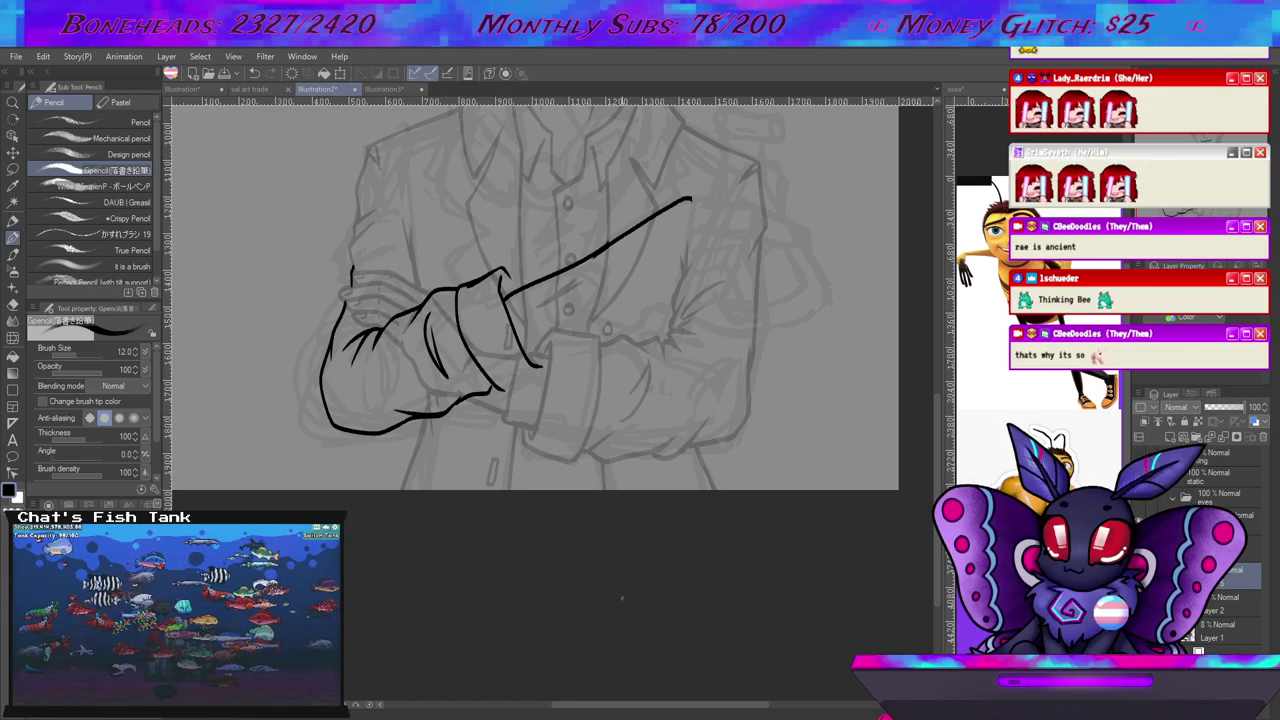
{"action": "left_click_drag", "start_coordinate": [684, 199], "coordinate": [686, 208]}
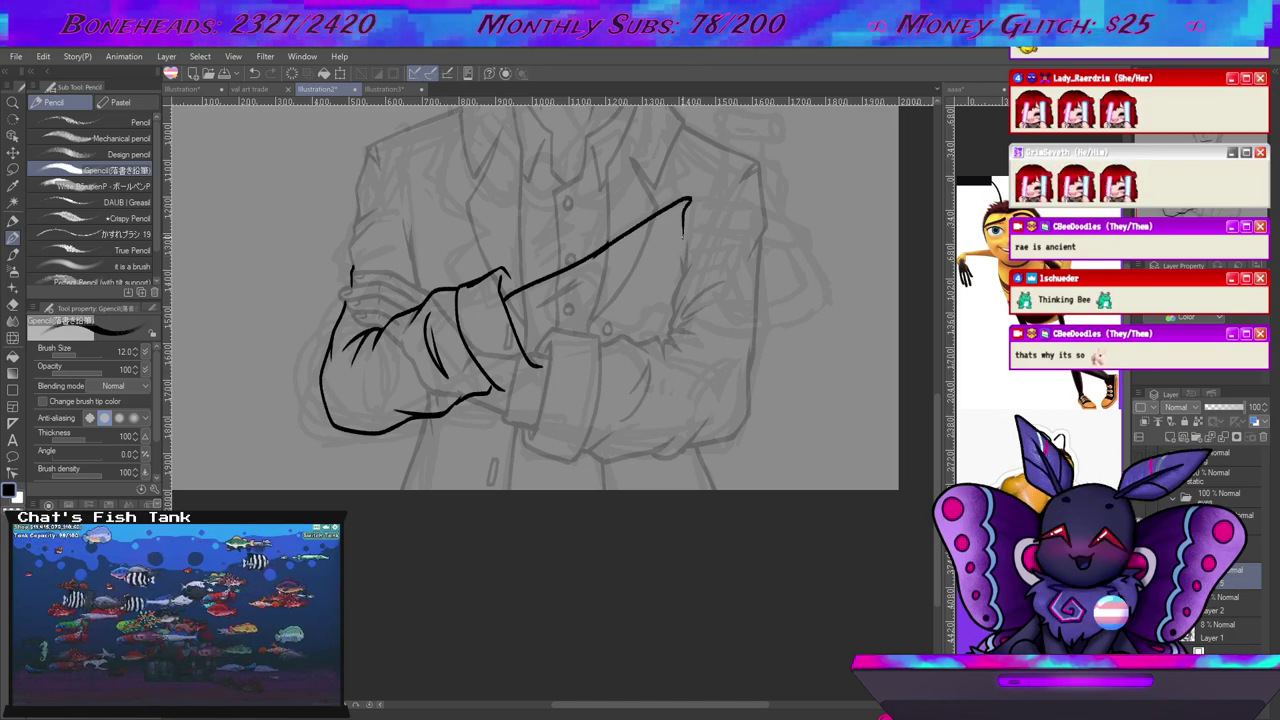
{"action": "left_click_drag", "start_coordinate": [631, 288], "coordinate": [690, 256]}
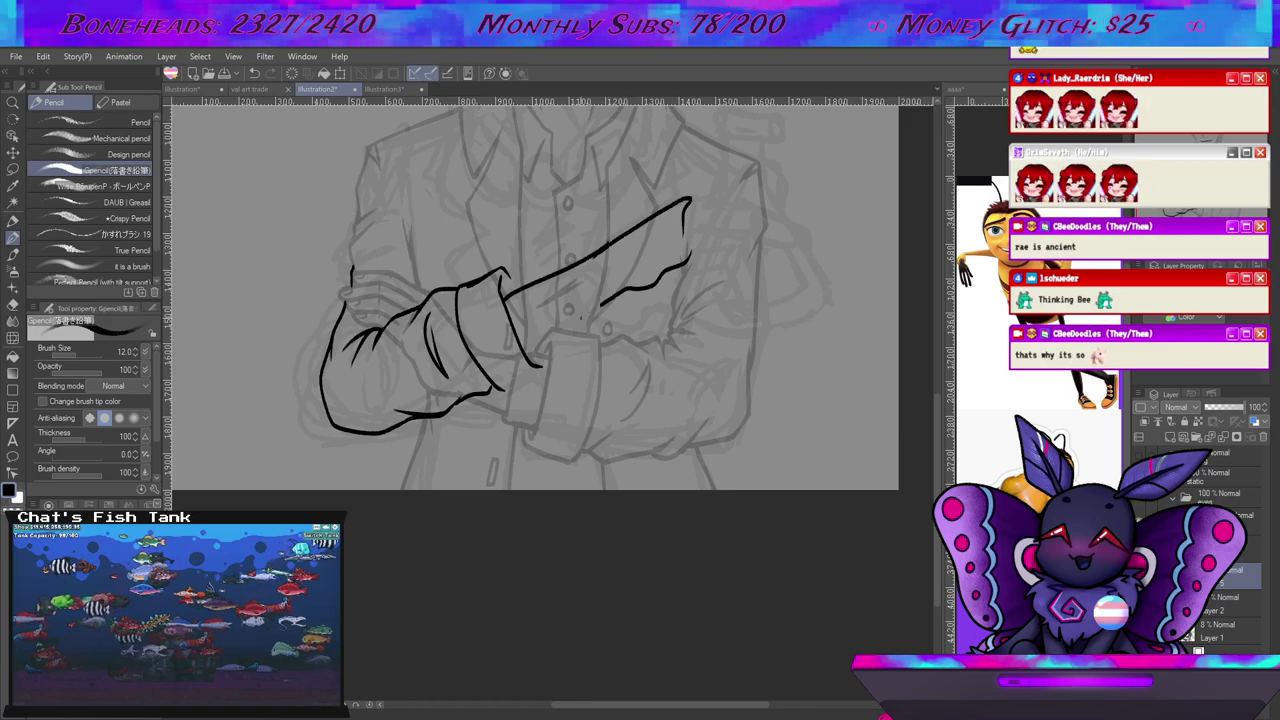
{"action": "left_click_drag", "start_coordinate": [527, 356], "coordinate": [615, 293]}
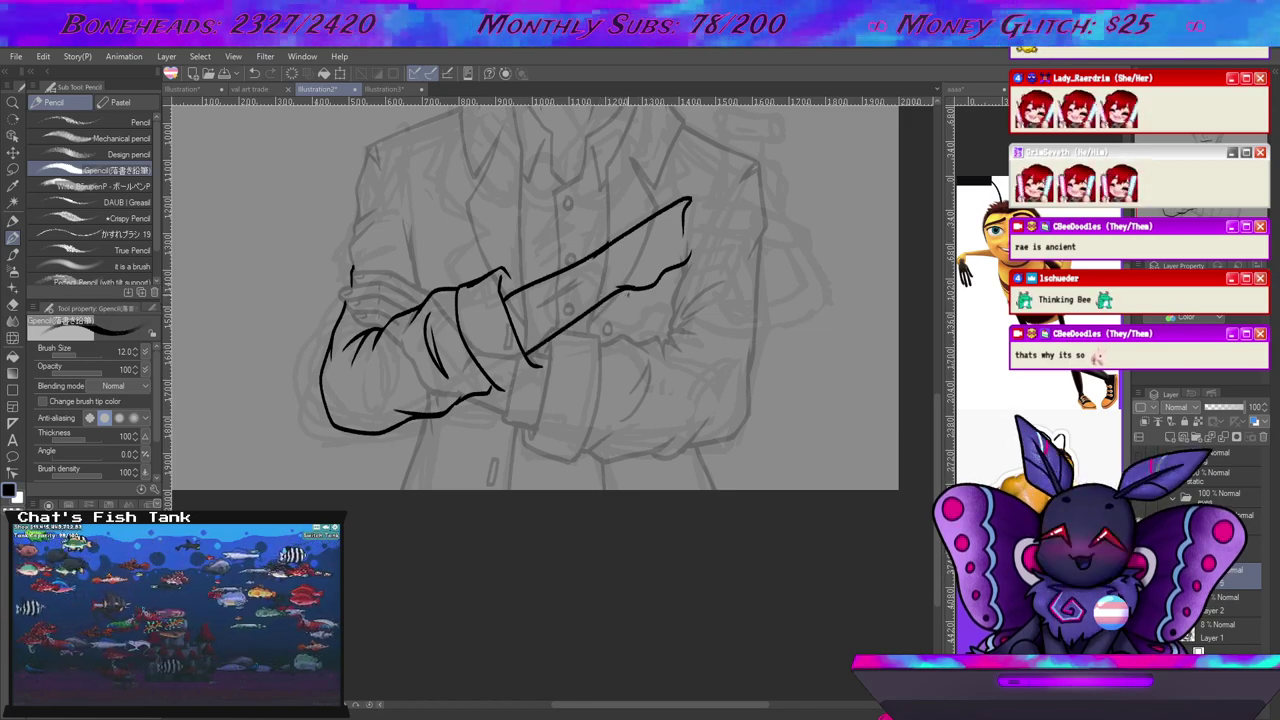
Trim the cuff's overhanging lower tip and ink the cuff's thickness and bottom edge joining the sleeve.
{"action": "mouse_move", "coordinate": [556, 367]}
{"action": "left_mouse_down"}
{"action": "mouse_move", "coordinate": [601, 313]}
{"action": "mouse_move", "coordinate": [586, 312]}
{"action": "mouse_move", "coordinate": [547, 232]}
{"action": "mouse_move", "coordinate": [553, 262]}
{"action": "left_mouse_up"}
{"action": "key", "text": "e"}
{"action": "key", "text": "p"}
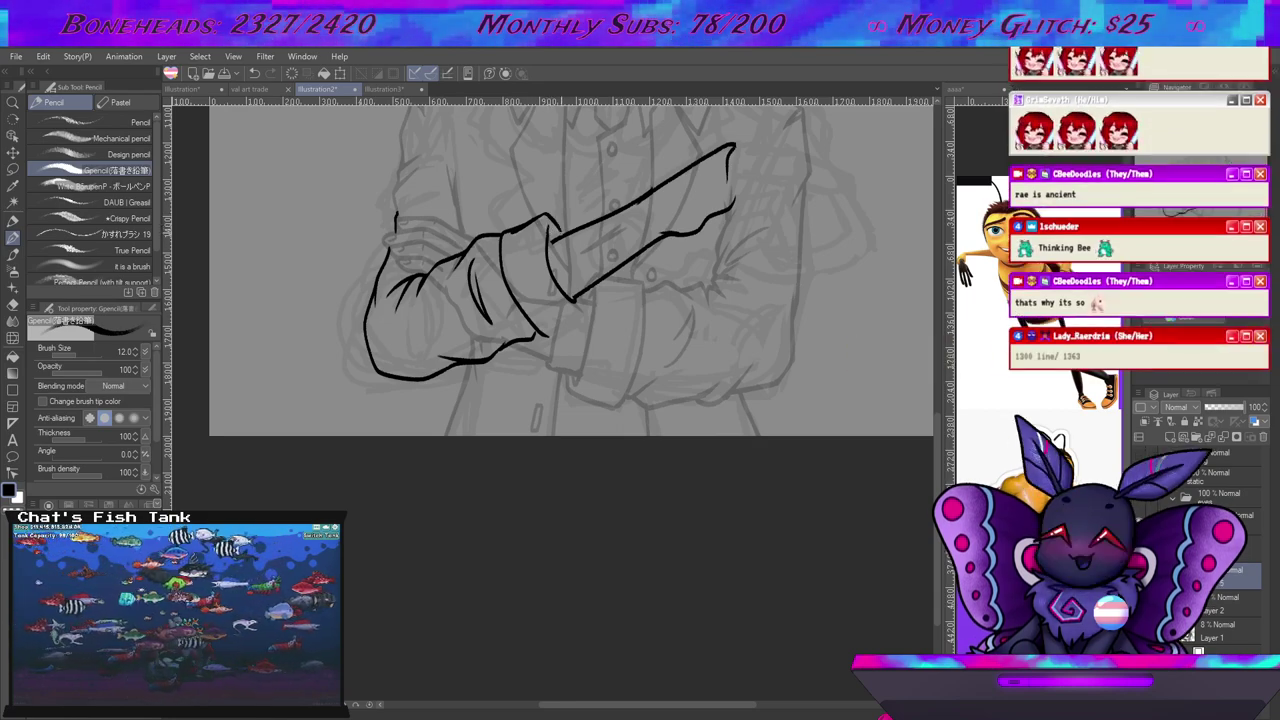
{"action": "left_click_drag", "start_coordinate": [588, 305], "coordinate": [540, 334]}
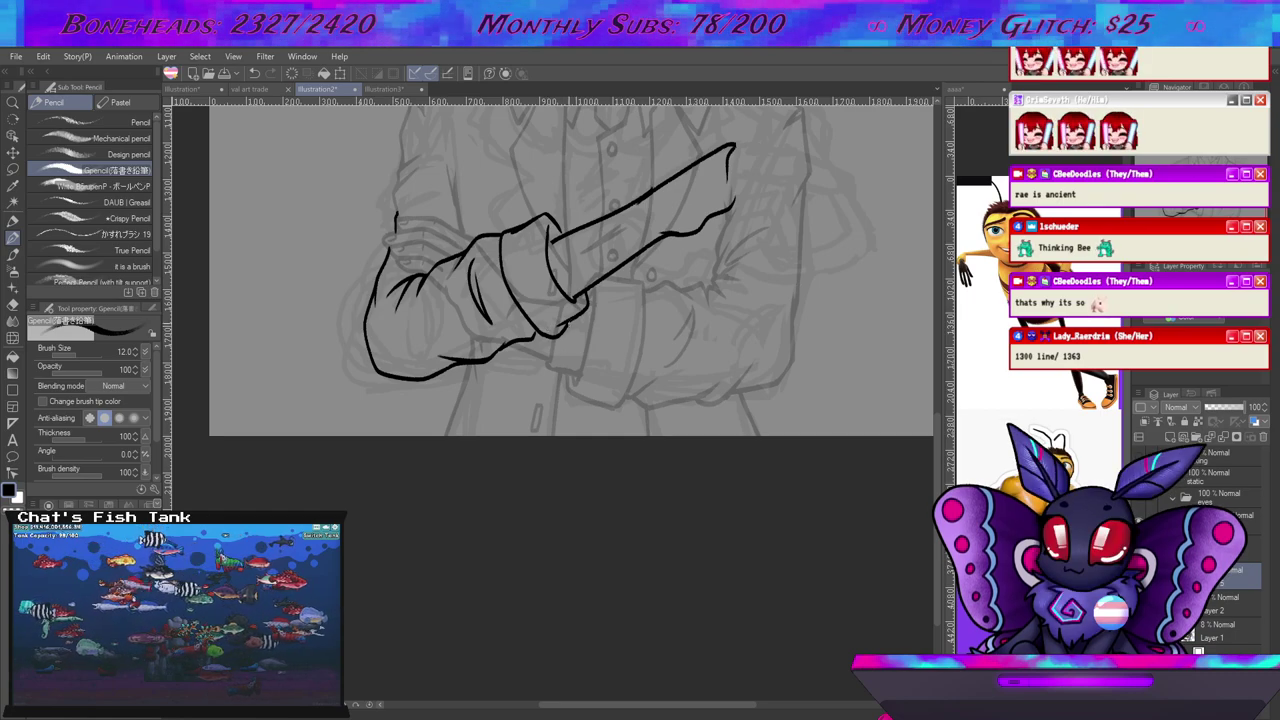
{"action": "left_click_drag", "start_coordinate": [574, 317], "coordinate": [554, 326]}
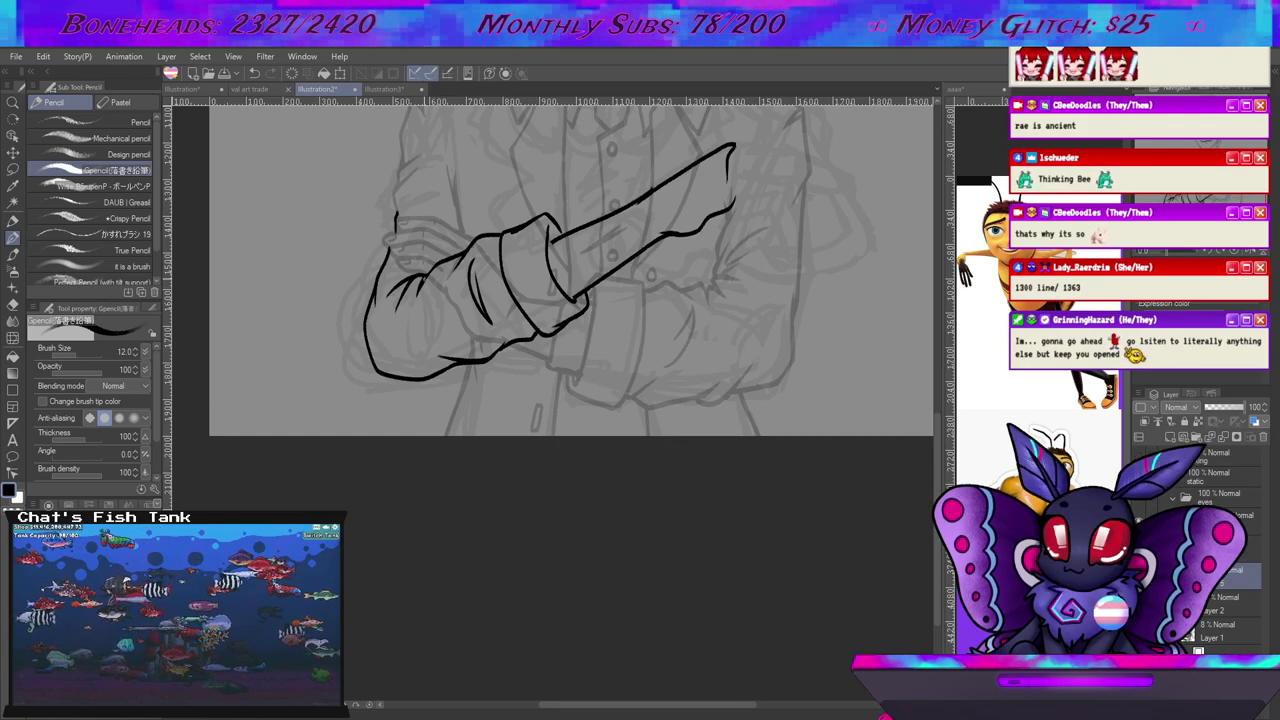
{"action": "mouse_move", "coordinate": [580, 242]}
{"action": "left_mouse_down"}
{"action": "mouse_move", "coordinate": [494, 313]}
{"action": "mouse_move", "coordinate": [508, 363]}
{"action": "mouse_move", "coordinate": [615, 425]}
{"action": "left_mouse_up"}
{"action": "left_click_drag", "start_coordinate": [559, 330], "coordinate": [532, 335]}
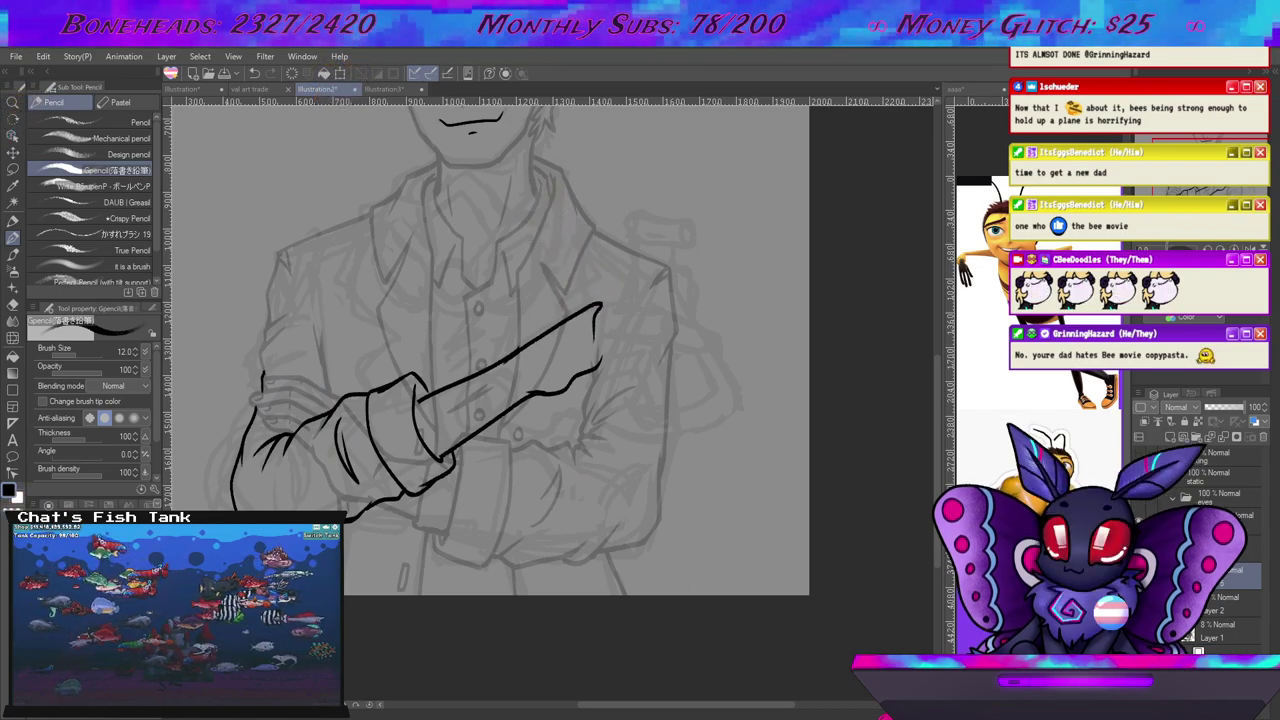
Switch to the Illustration3 canvas, hide the bee character drawing and add a new blank layer.
{"action": "left_click", "coordinate": [362, 89]}
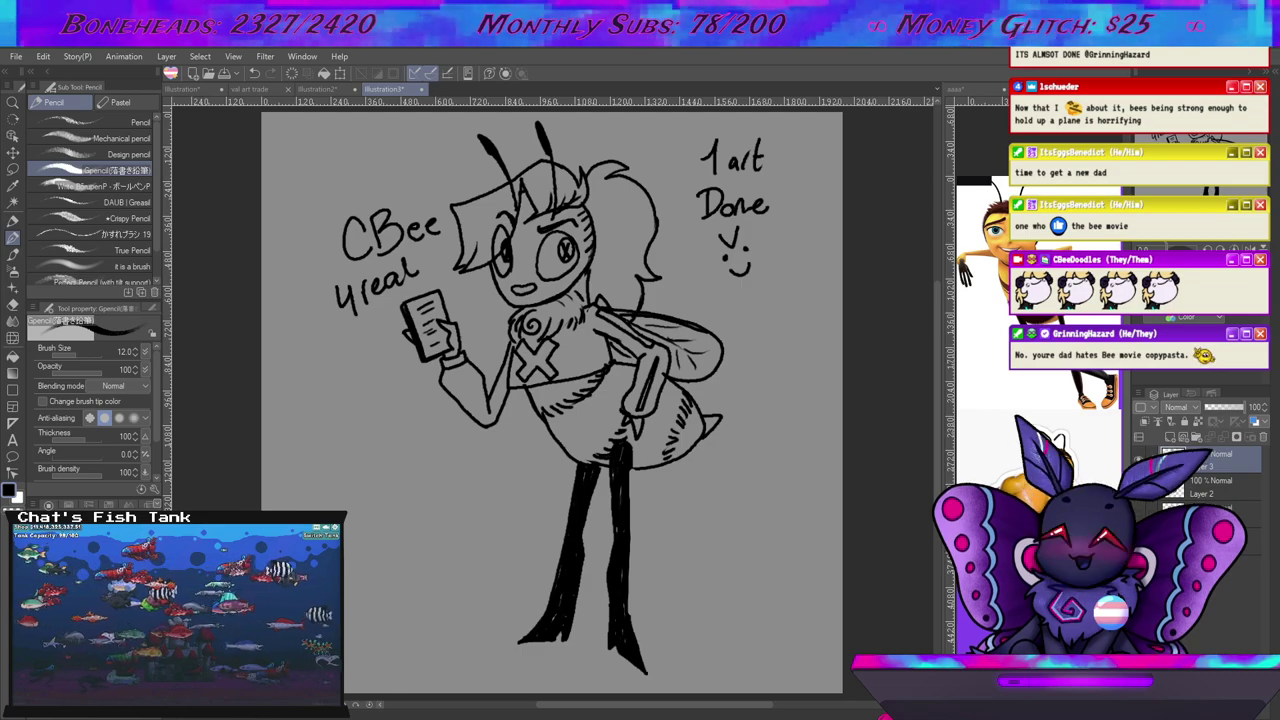
{"action": "left_click", "coordinate": [1140, 460]}
{"action": "left_click", "coordinate": [1171, 437]}
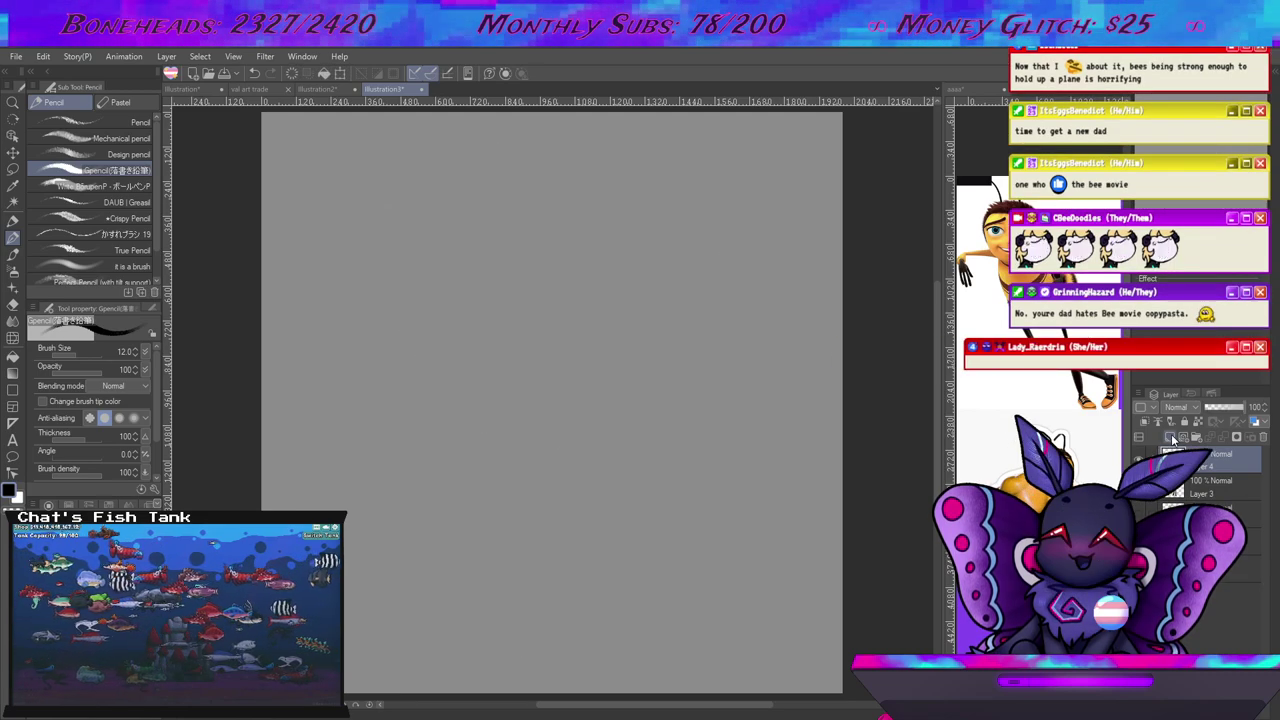
With the DAUB | Greasl pencil, sketch the forehead curve and the spiky, swept-up hair above it.
{"action": "left_click", "coordinate": [134, 202]}
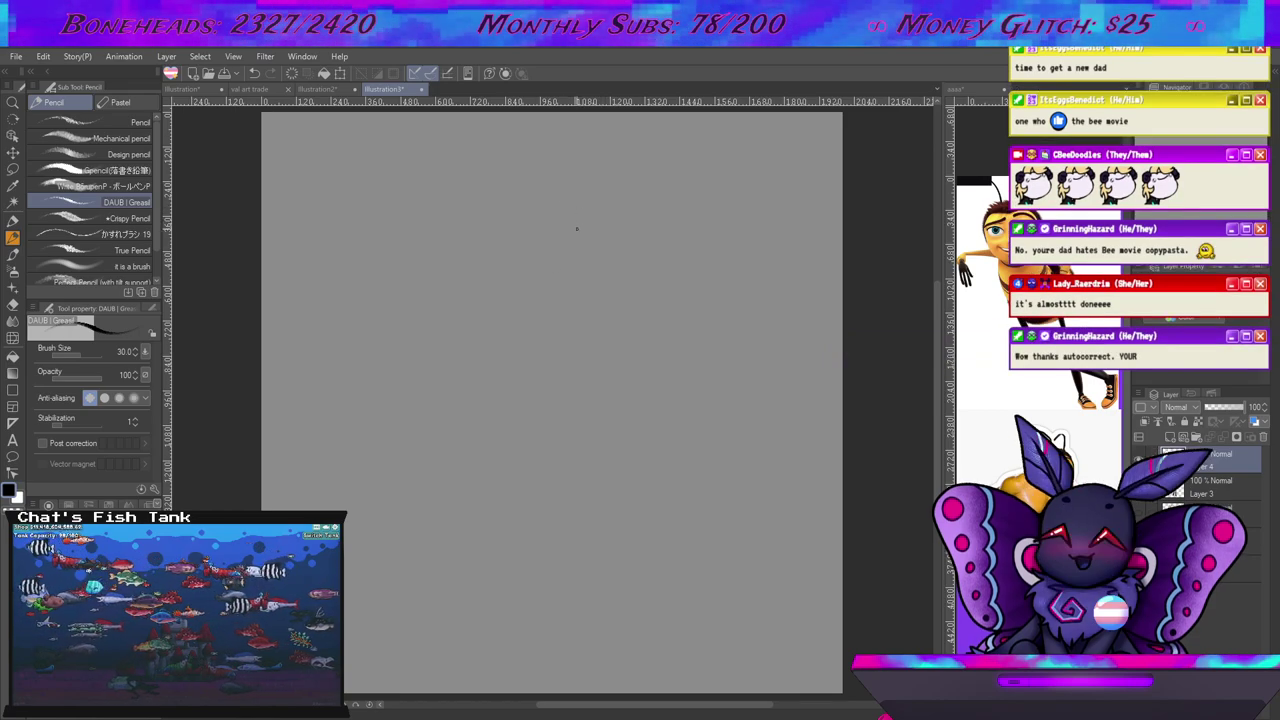
{"action": "mouse_move", "coordinate": [604, 327]}
{"action": "left_mouse_down"}
{"action": "mouse_move", "coordinate": [631, 221]}
{"action": "mouse_move", "coordinate": [548, 196]}
{"action": "mouse_move", "coordinate": [507, 240]}
{"action": "mouse_move", "coordinate": [619, 247]}
{"action": "left_mouse_up"}
{"action": "key", "text": "ctrl+z"}
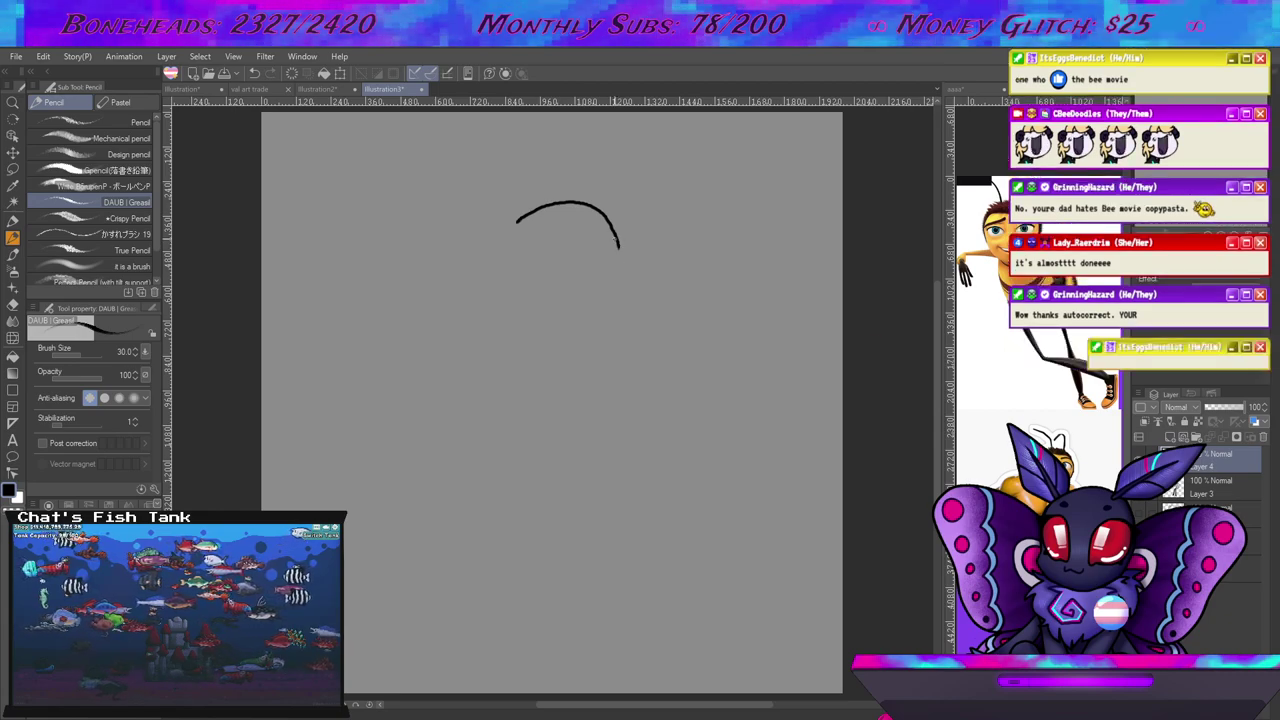
{"action": "left_click_drag", "start_coordinate": [528, 192], "coordinate": [610, 166]}
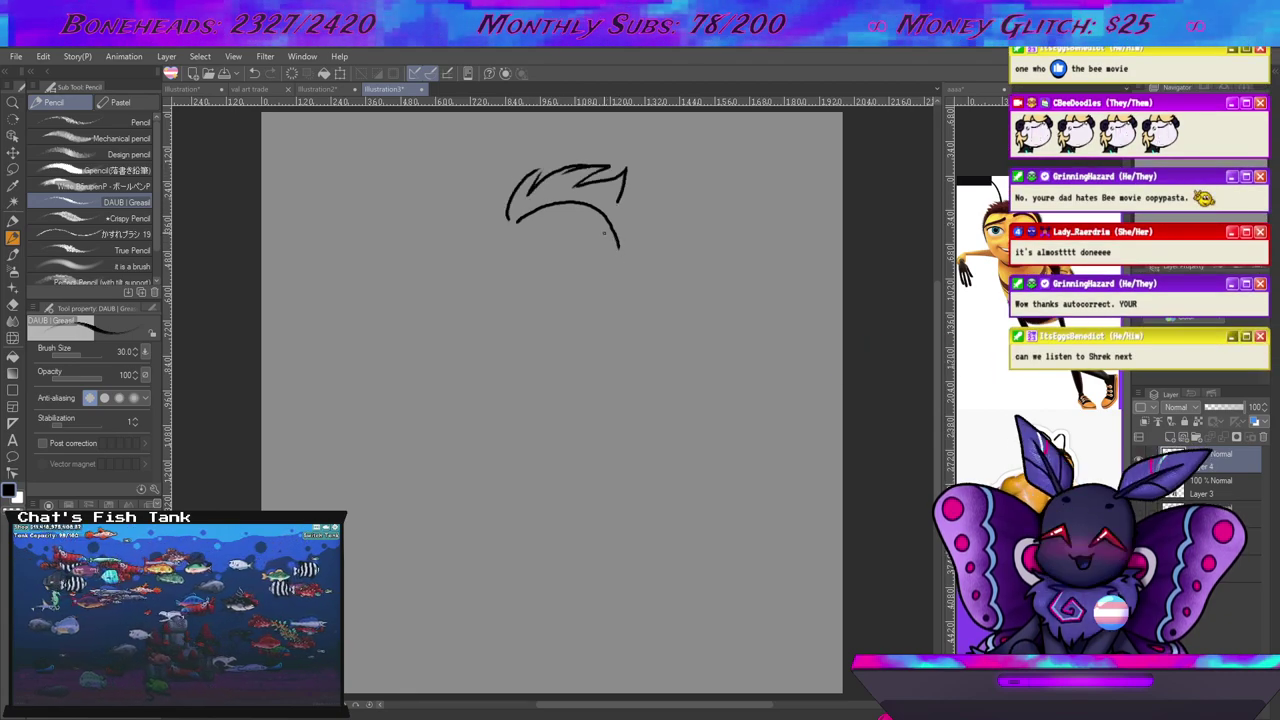
Sketch the near half-lidded eye and short jagged strokes for the moustache and beard beneath it.
{"action": "mouse_move", "coordinate": [560, 262]}
{"action": "left_mouse_down"}
{"action": "mouse_move", "coordinate": [525, 263]}
{"action": "mouse_move", "coordinate": [548, 296]}
{"action": "mouse_move", "coordinate": [557, 265]}
{"action": "left_mouse_up"}
{"action": "key", "text": "ctrl+z"}
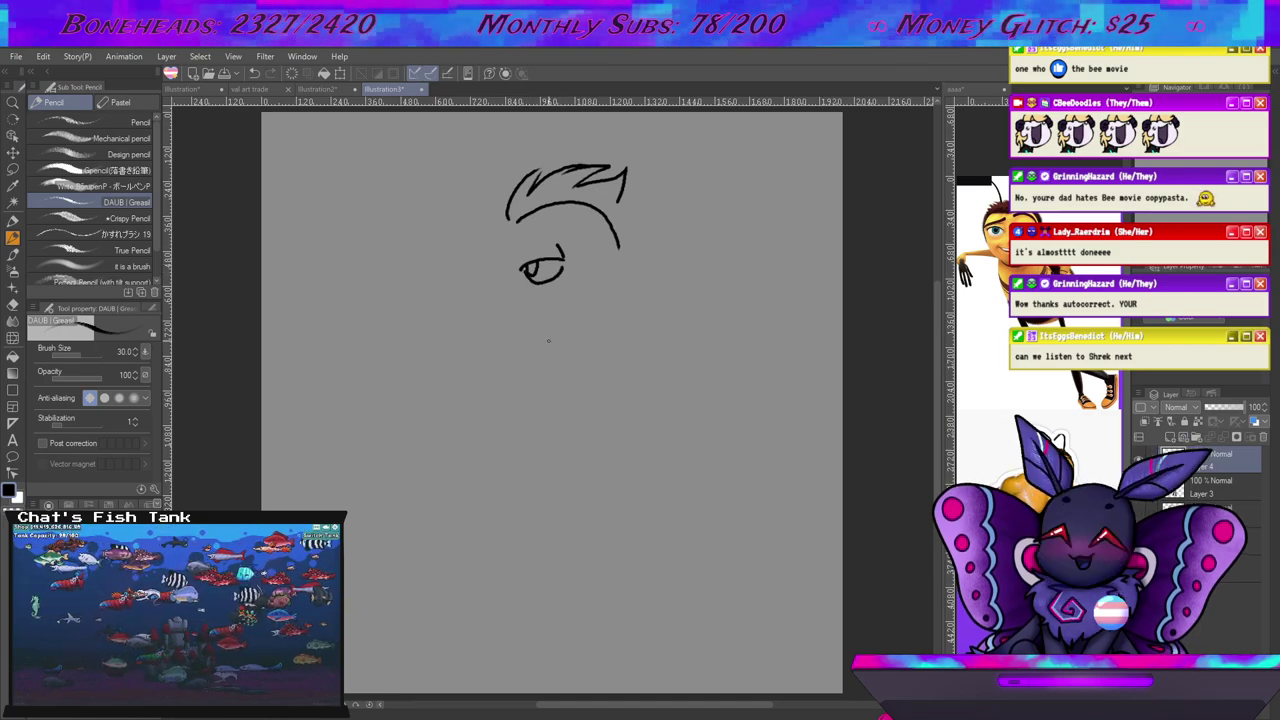
{"action": "left_click_drag", "start_coordinate": [586, 305], "coordinate": [600, 306]}
{"action": "key", "text": "ctrl+z"}
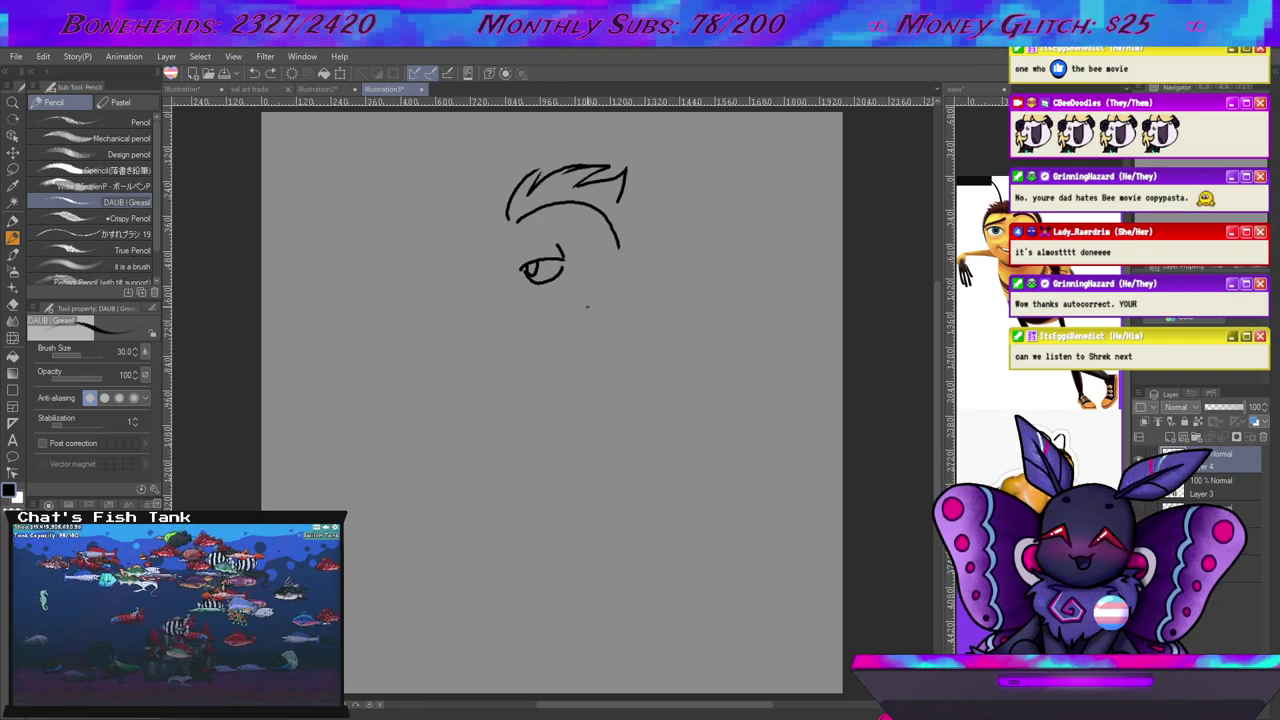
{"action": "mouse_move", "coordinate": [589, 307]}
{"action": "left_mouse_down"}
{"action": "mouse_move", "coordinate": [589, 295]}
{"action": "mouse_move", "coordinate": [521, 317]}
{"action": "mouse_move", "coordinate": [536, 328]}
{"action": "left_mouse_up"}
{"action": "left_click_drag", "start_coordinate": [537, 316], "coordinate": [565, 342]}
{"action": "left_click_drag", "start_coordinate": [563, 319], "coordinate": [581, 343]}
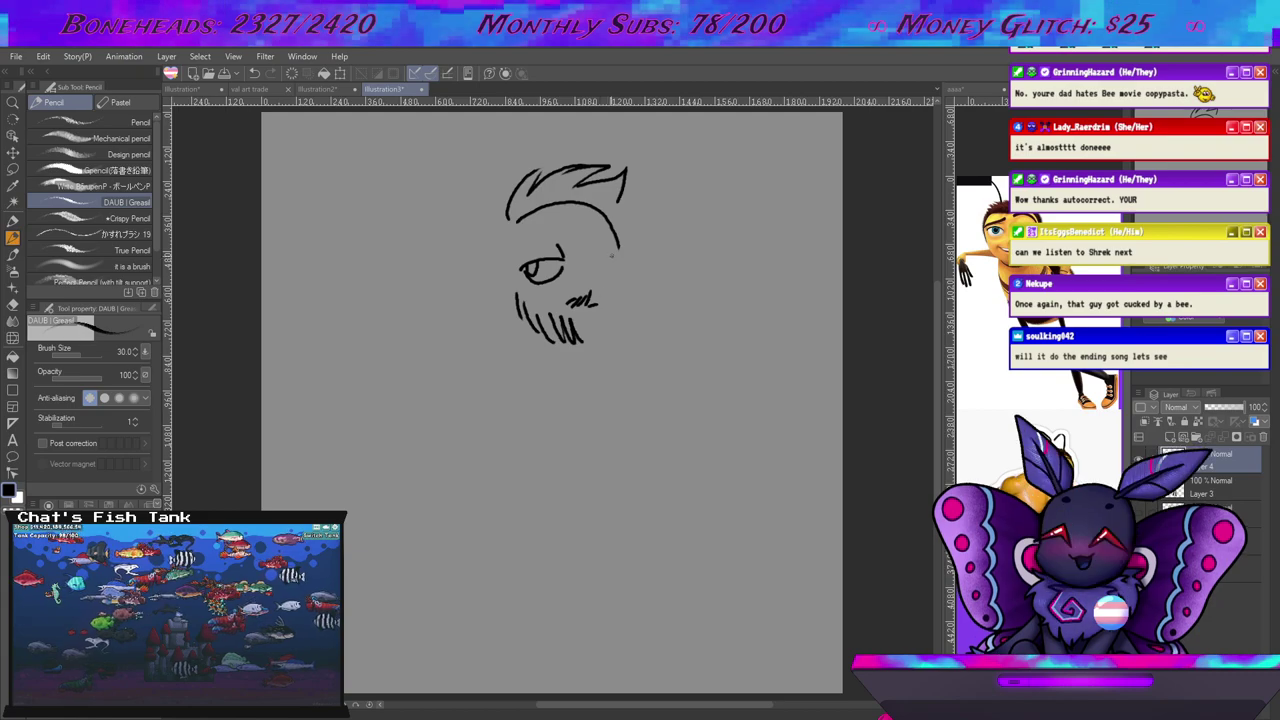
Sketch the far eye and side of the face, then thicken the beard and add a cigarette in the mouth.
{"action": "mouse_move", "coordinate": [619, 266]}
{"action": "left_mouse_down"}
{"action": "mouse_move", "coordinate": [591, 331]}
{"action": "mouse_move", "coordinate": [601, 258]}
{"action": "left_mouse_up"}
{"action": "key", "text": "ctrl+z"}
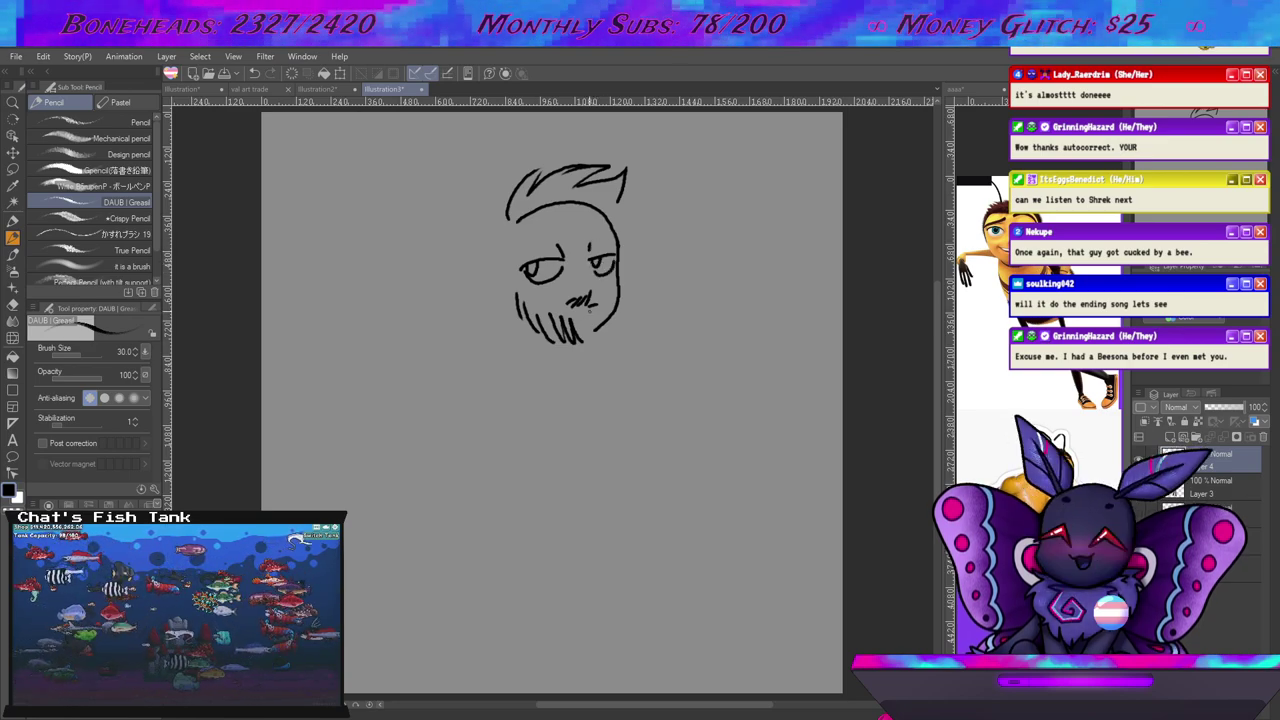
{"action": "mouse_move", "coordinate": [585, 316]}
{"action": "left_mouse_down"}
{"action": "mouse_move", "coordinate": [629, 307]}
{"action": "mouse_move", "coordinate": [594, 295]}
{"action": "mouse_move", "coordinate": [607, 338]}
{"action": "mouse_move", "coordinate": [570, 314]}
{"action": "mouse_move", "coordinate": [576, 300]}
{"action": "mouse_move", "coordinate": [563, 342]}
{"action": "left_mouse_up"}
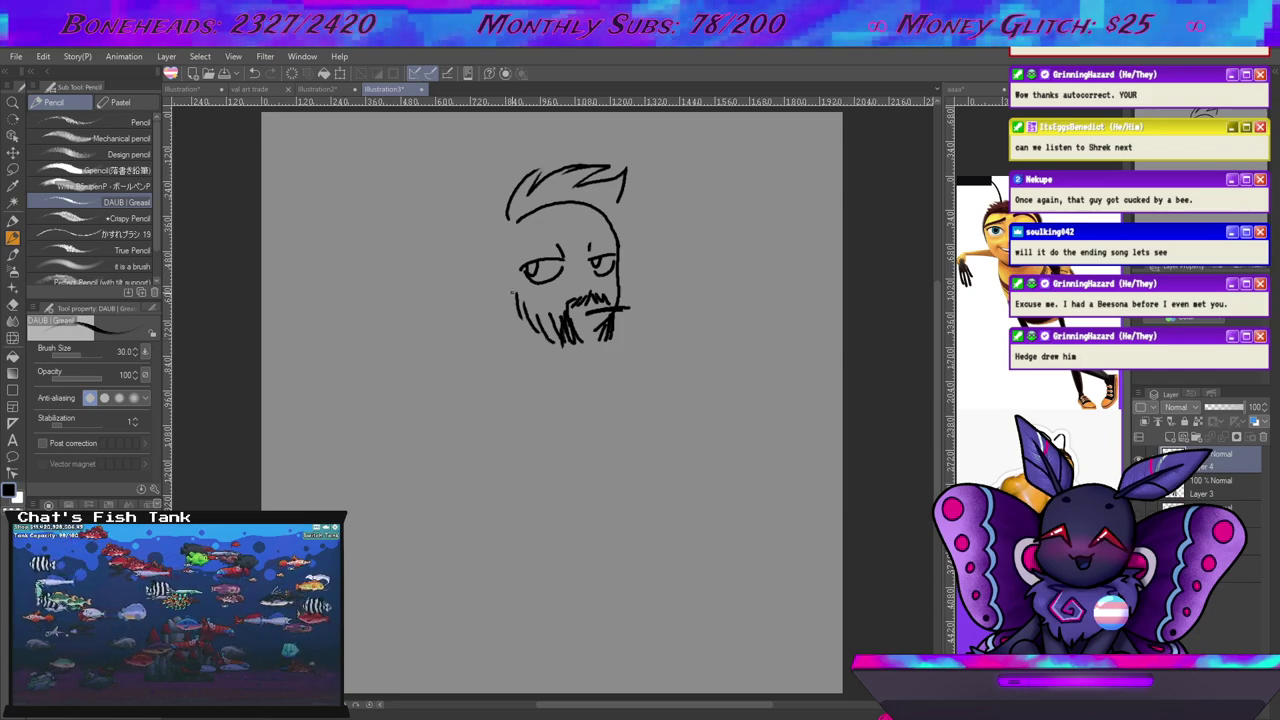
Add hair tufts at the near temple and sketch heavy, furrowed eyebrows over both eyes.
{"action": "left_click_drag", "start_coordinate": [504, 199], "coordinate": [496, 231]}
{"action": "left_click_drag", "start_coordinate": [510, 208], "coordinate": [508, 254]}
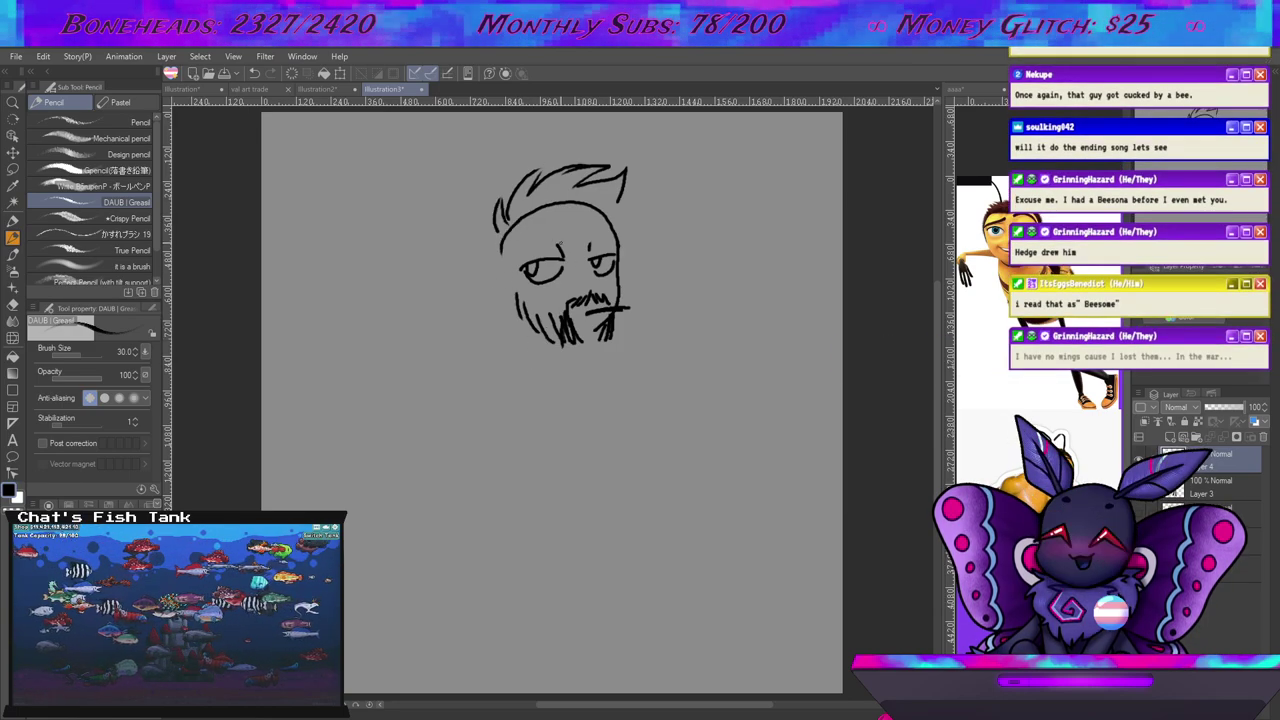
{"action": "mouse_move", "coordinate": [564, 241]}
{"action": "left_mouse_down"}
{"action": "mouse_move", "coordinate": [521, 243]}
{"action": "mouse_move", "coordinate": [611, 237]}
{"action": "left_mouse_up"}
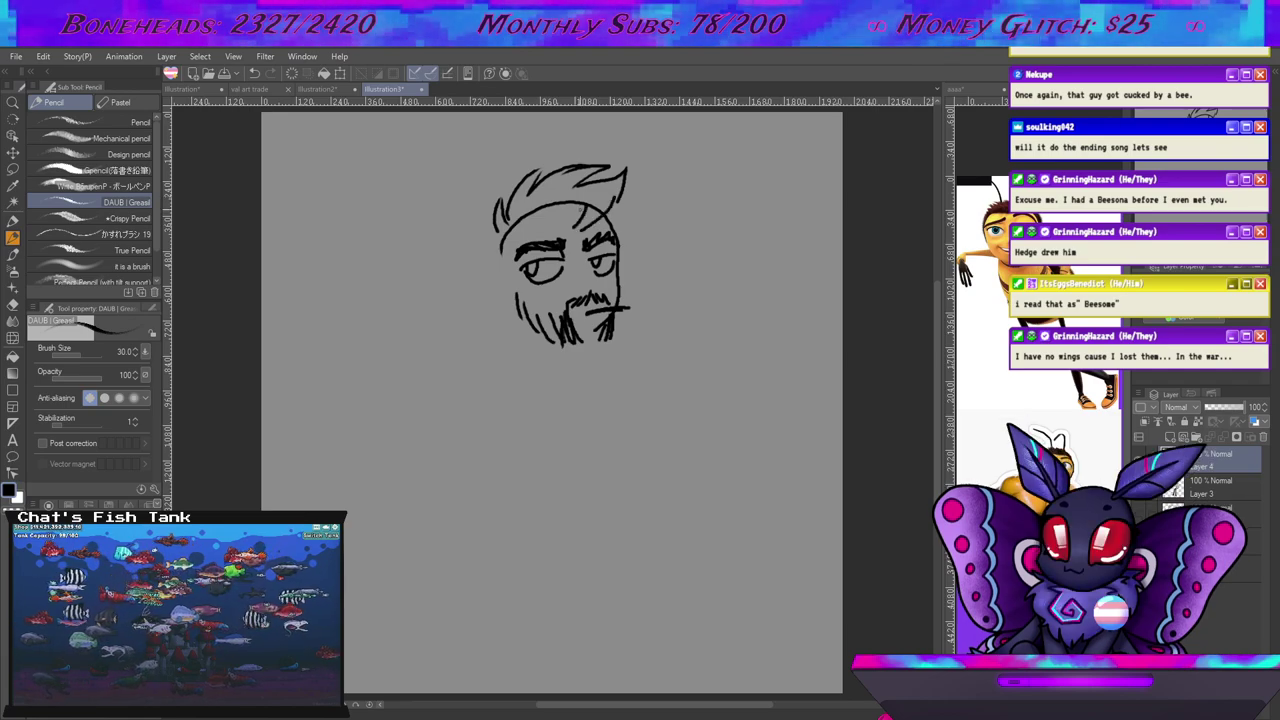
Erase the forehead line beneath the hair and sketch two bee antennae rising from the top of the head.
{"action": "key", "text": "e"}
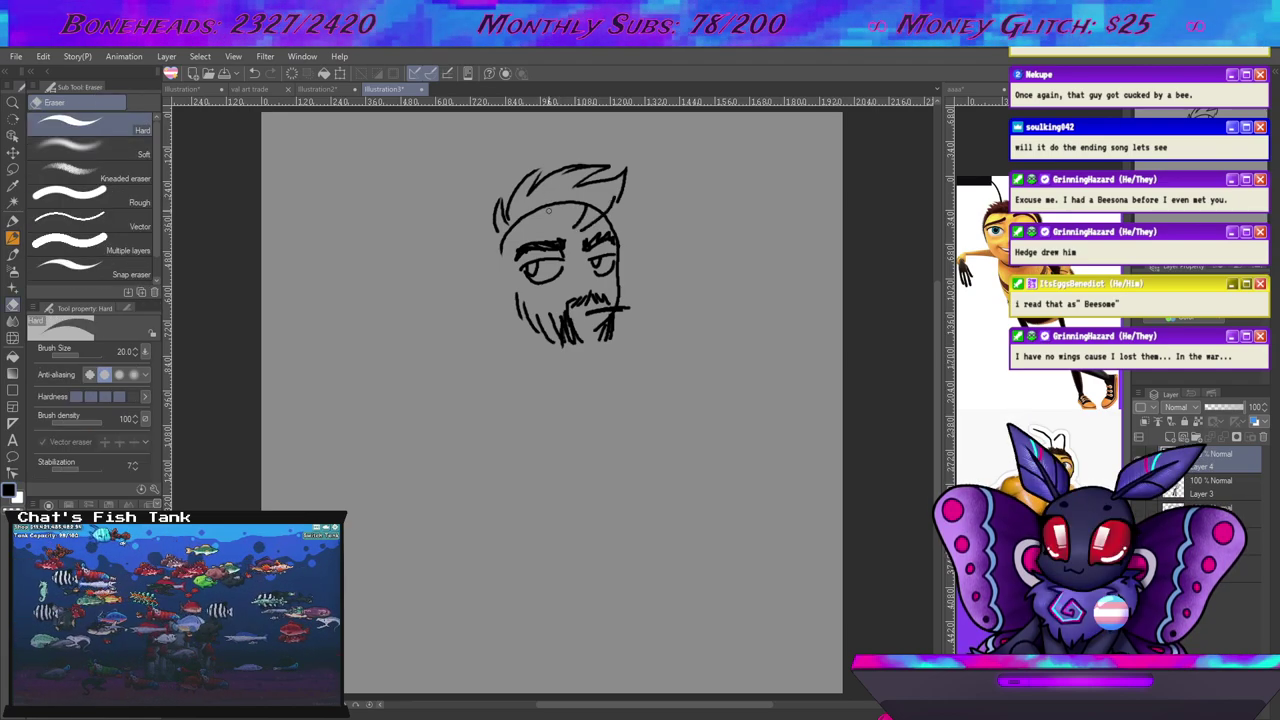
{"action": "mouse_move", "coordinate": [568, 204]}
{"action": "left_mouse_down"}
{"action": "mouse_move", "coordinate": [591, 209]}
{"action": "mouse_move", "coordinate": [550, 218]}
{"action": "mouse_move", "coordinate": [570, 130]}
{"action": "left_mouse_up"}
{"action": "key", "text": "p"}
{"action": "left_click_drag", "start_coordinate": [528, 172], "coordinate": [566, 126]}
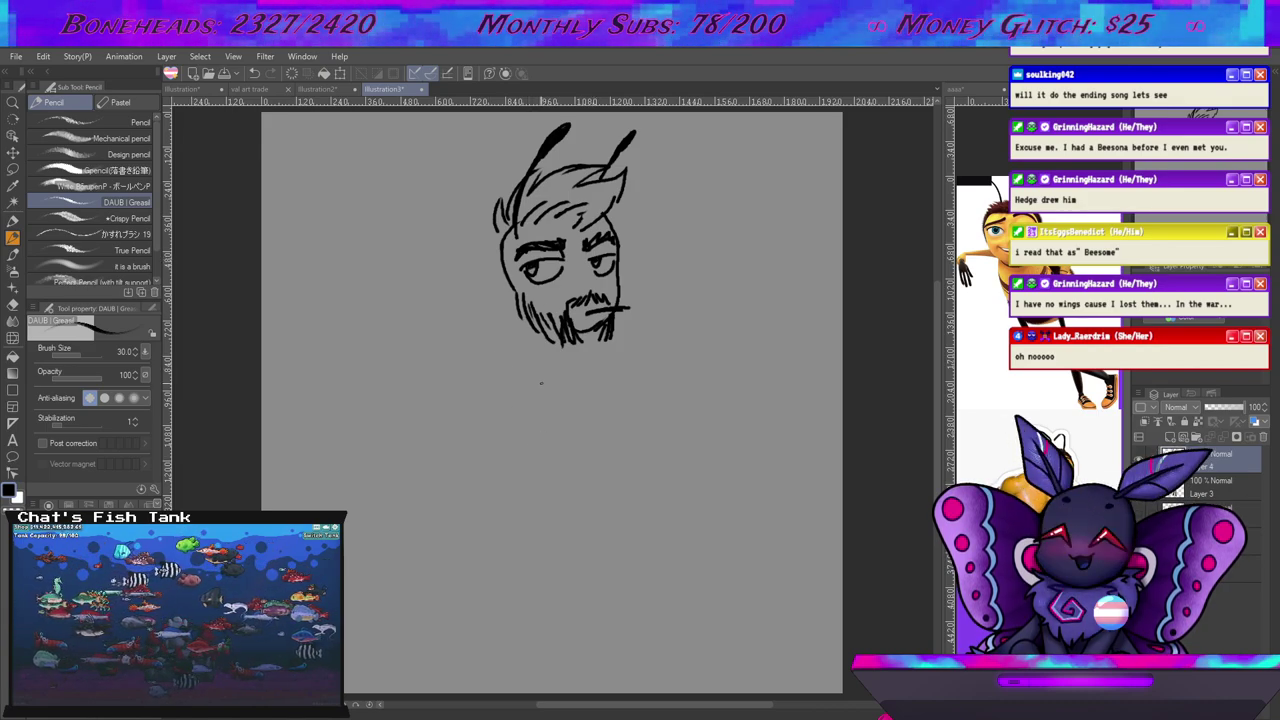
Sketch the shoulders and a pair of arms crossed over the chest below the head.
{"action": "mouse_move", "coordinate": [507, 370]}
{"action": "left_mouse_down"}
{"action": "mouse_move", "coordinate": [542, 368]}
{"action": "mouse_move", "coordinate": [580, 440]}
{"action": "left_mouse_up"}
{"action": "mouse_move", "coordinate": [607, 346]}
{"action": "left_mouse_down"}
{"action": "mouse_move", "coordinate": [632, 387]}
{"action": "mouse_move", "coordinate": [634, 419]}
{"action": "mouse_move", "coordinate": [617, 399]}
{"action": "mouse_move", "coordinate": [642, 385]}
{"action": "mouse_move", "coordinate": [629, 407]}
{"action": "mouse_move", "coordinate": [562, 448]}
{"action": "left_mouse_up"}
{"action": "mouse_move", "coordinate": [632, 402]}
{"action": "left_mouse_down"}
{"action": "mouse_move", "coordinate": [637, 440]}
{"action": "mouse_move", "coordinate": [625, 450]}
{"action": "left_mouse_up"}
{"action": "mouse_move", "coordinate": [546, 410]}
{"action": "left_mouse_down"}
{"action": "mouse_move", "coordinate": [574, 396]}
{"action": "mouse_move", "coordinate": [592, 424]}
{"action": "left_mouse_up"}
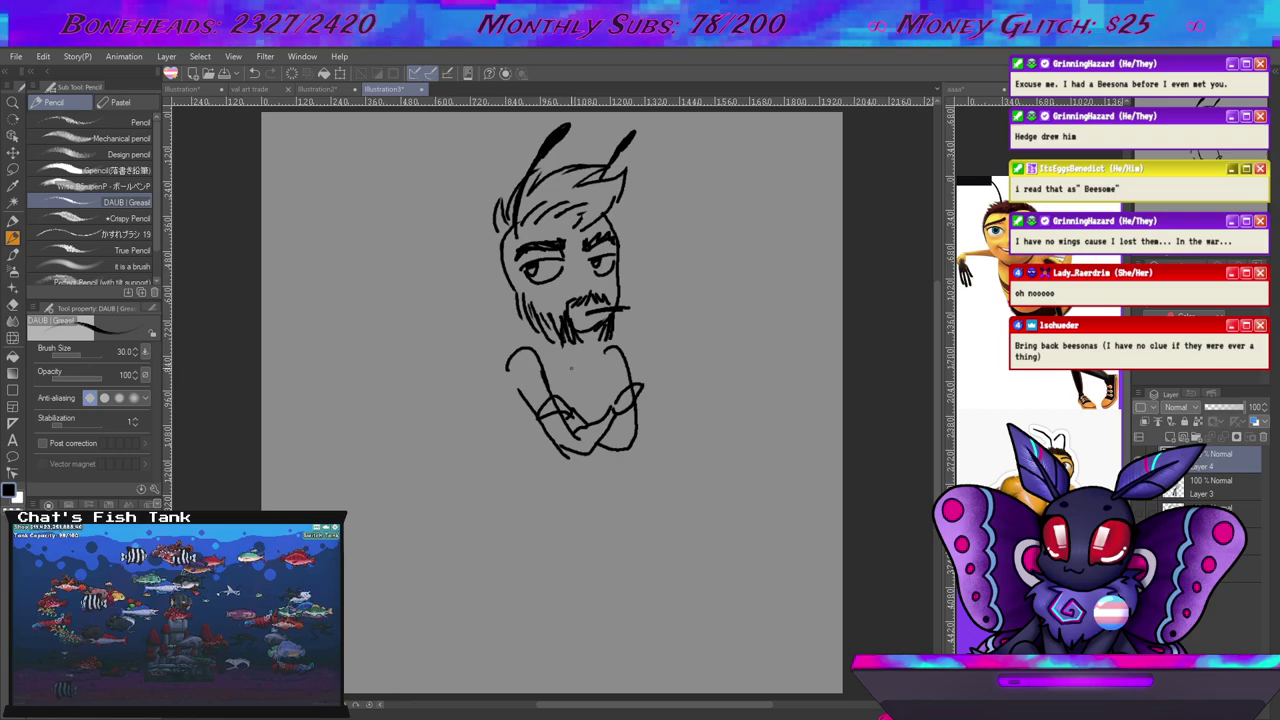
Sketch a hood collar with drawstrings at the neck and short torso side lines around the crossed arms.
{"action": "mouse_move", "coordinate": [570, 362]}
{"action": "left_mouse_down"}
{"action": "mouse_move", "coordinate": [516, 333]}
{"action": "mouse_move", "coordinate": [578, 360]}
{"action": "mouse_move", "coordinate": [607, 352]}
{"action": "mouse_move", "coordinate": [556, 391]}
{"action": "mouse_move", "coordinate": [591, 394]}
{"action": "mouse_move", "coordinate": [596, 373]}
{"action": "left_mouse_up"}
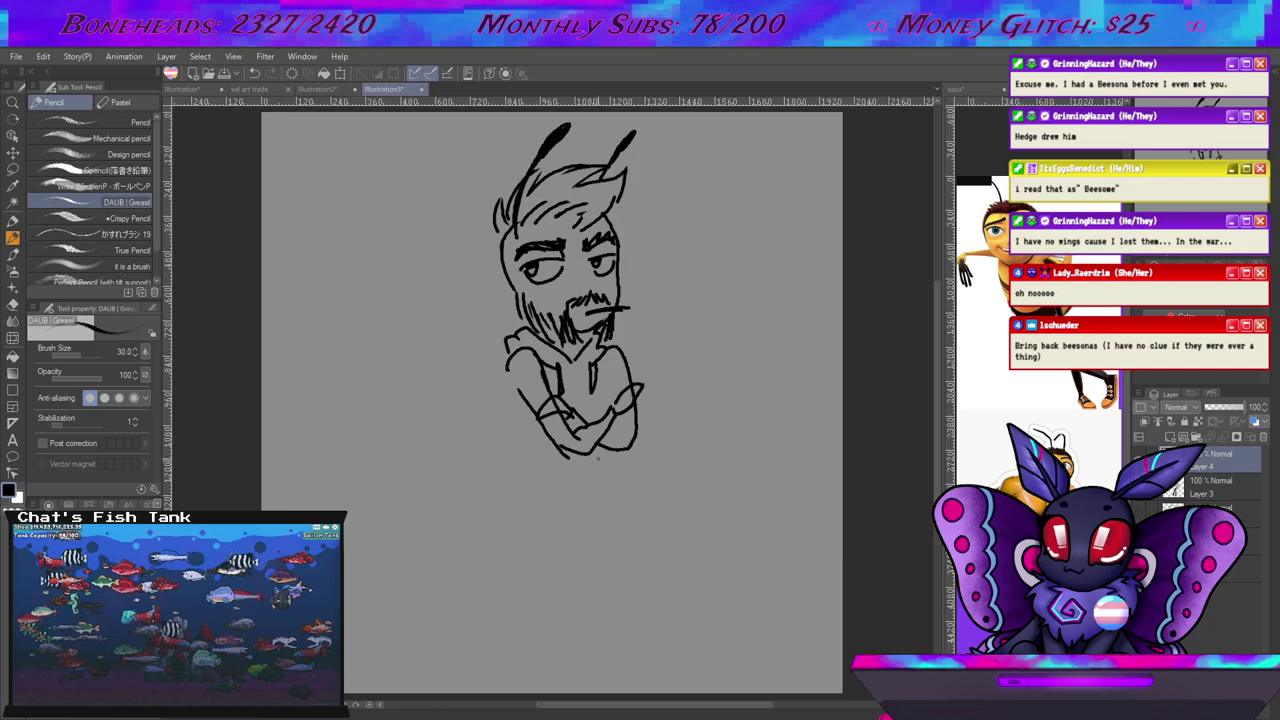
{"action": "left_click_drag", "start_coordinate": [507, 385], "coordinate": [505, 425]}
{"action": "left_click_drag", "start_coordinate": [598, 454], "coordinate": [593, 470]}
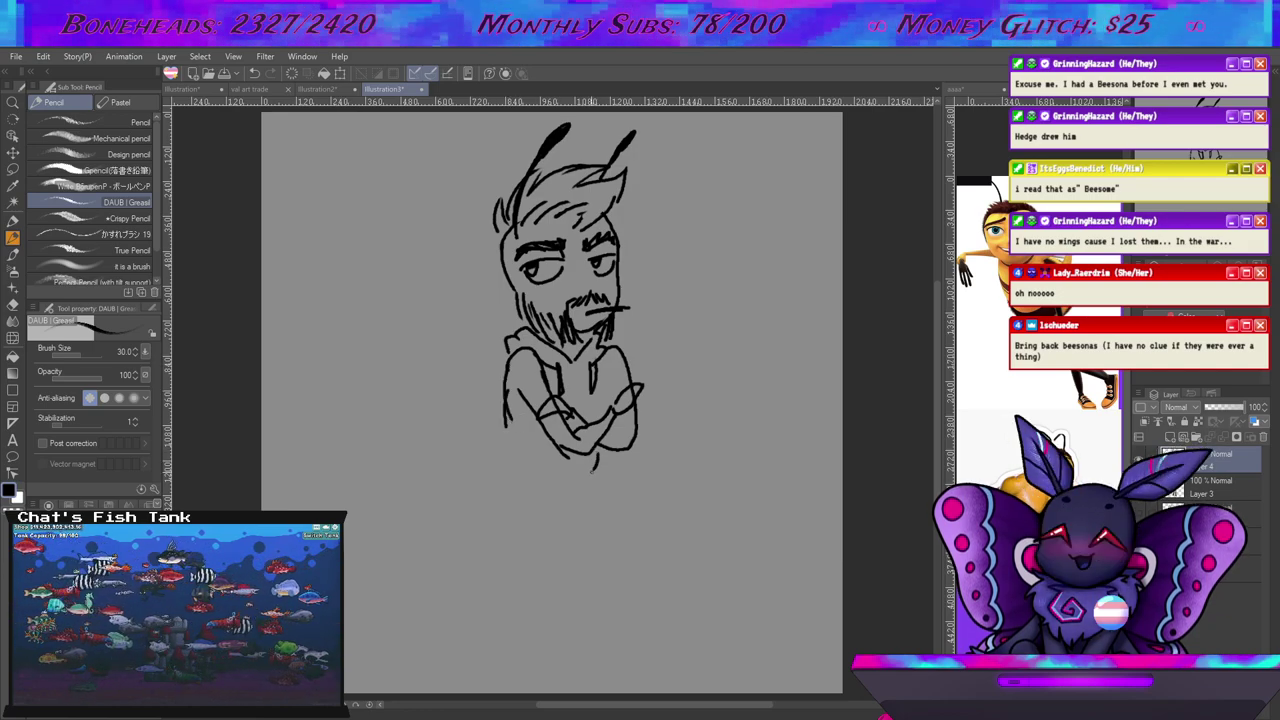
Sketch a large pointed bee abdomen extending behind the torso and try a long leg line beneath it.
{"action": "mouse_move", "coordinate": [505, 412]}
{"action": "left_mouse_down"}
{"action": "mouse_move", "coordinate": [398, 492]}
{"action": "mouse_move", "coordinate": [585, 478]}
{"action": "left_mouse_up"}
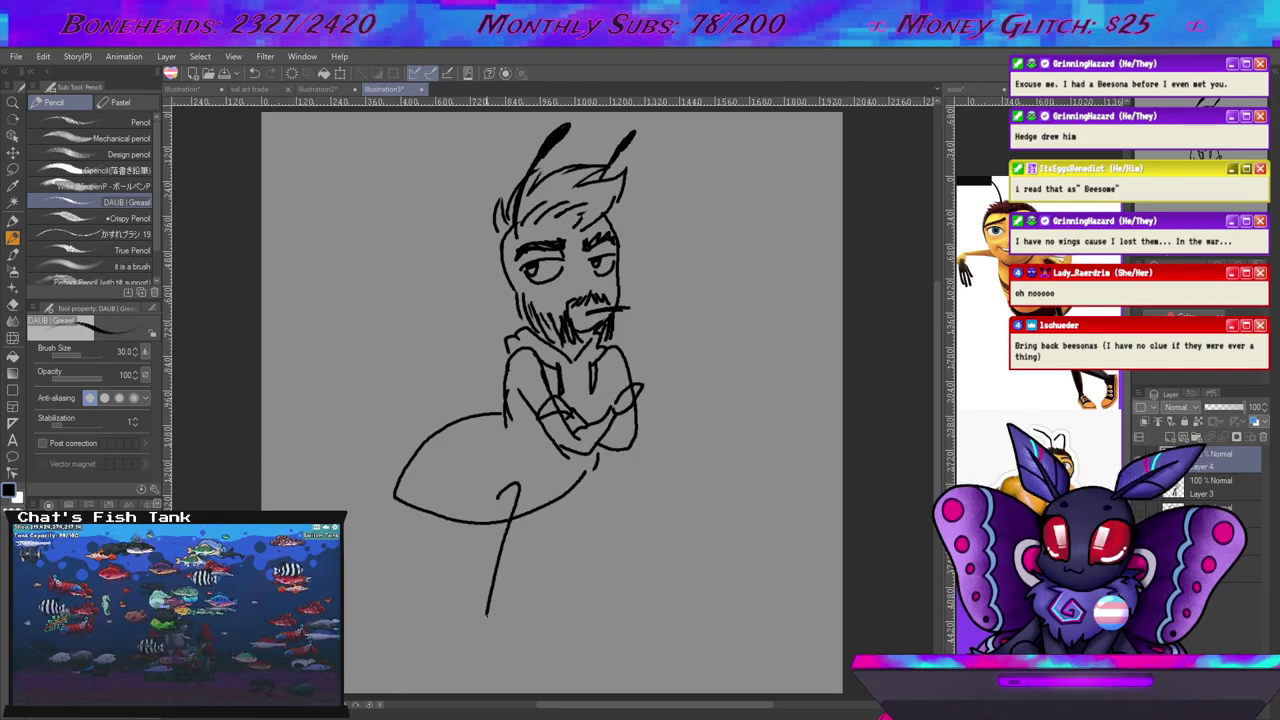
{"action": "left_click_drag", "start_coordinate": [507, 518], "coordinate": [486, 615]}
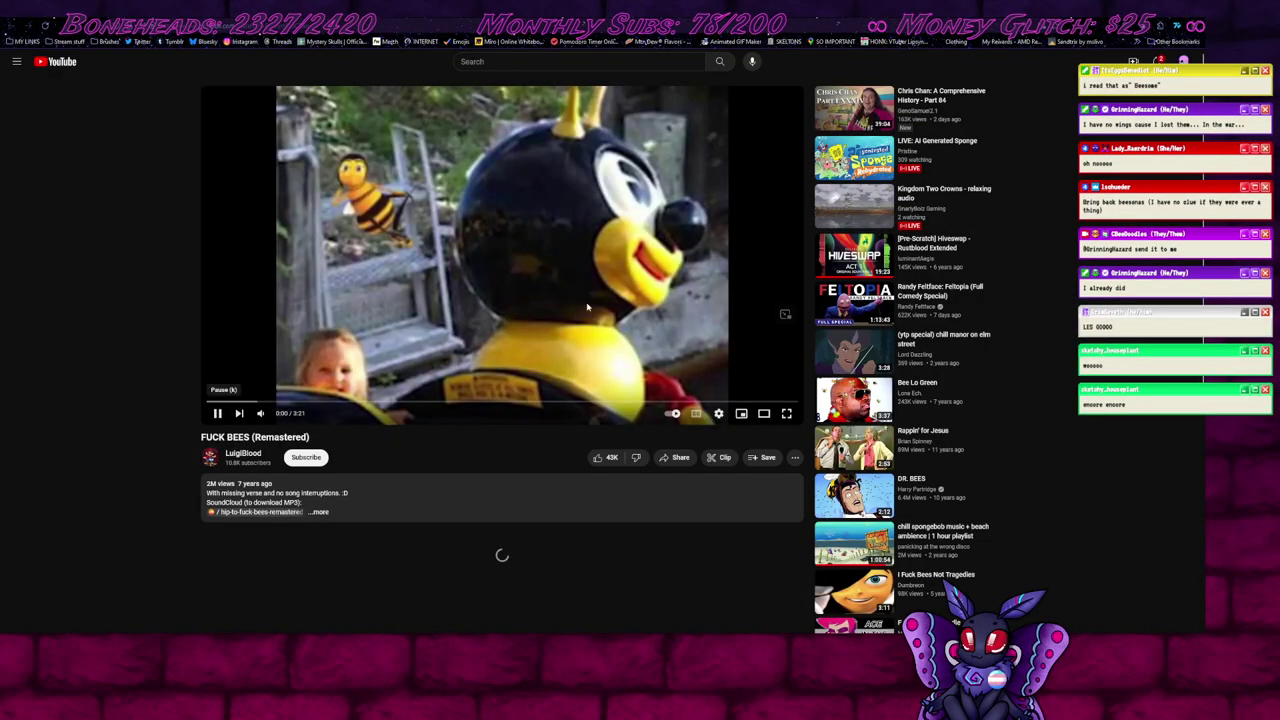
Watch the bee song video on YouTube in theater mode and cancel the autoplay of the following video.
{"action": "left_click", "coordinate": [764, 414]}
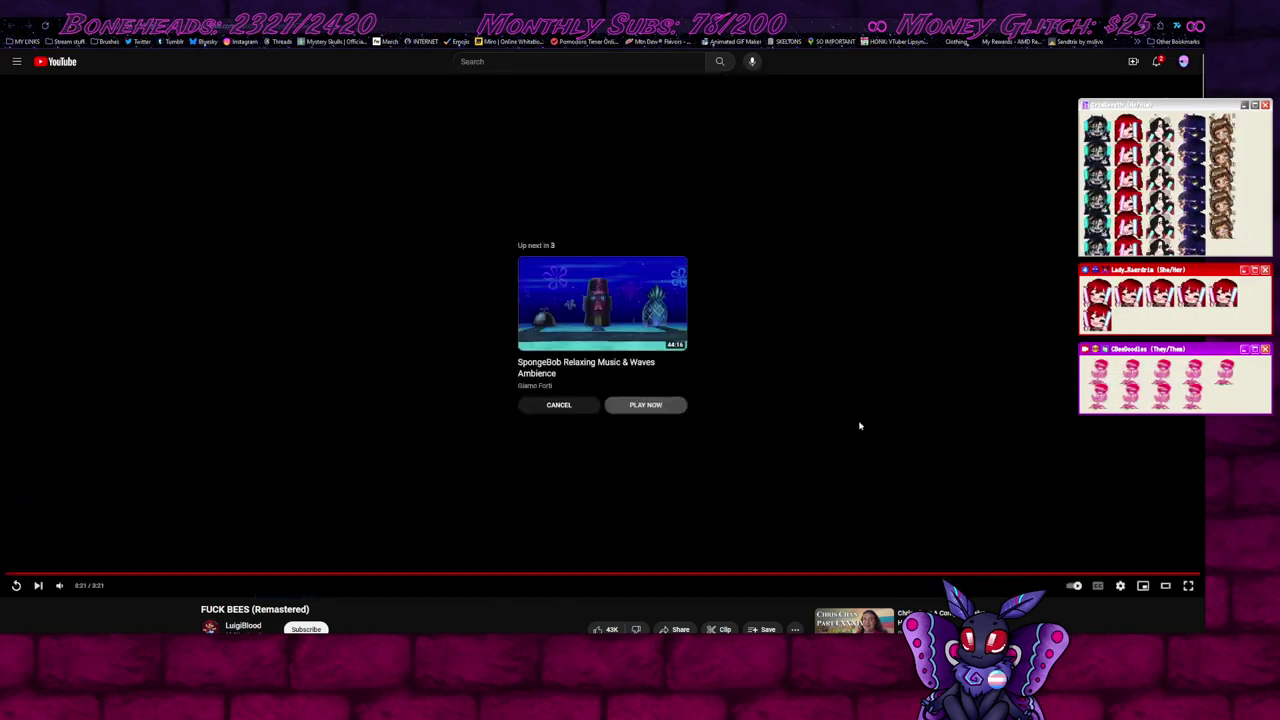
{"action": "left_click", "coordinate": [577, 408]}
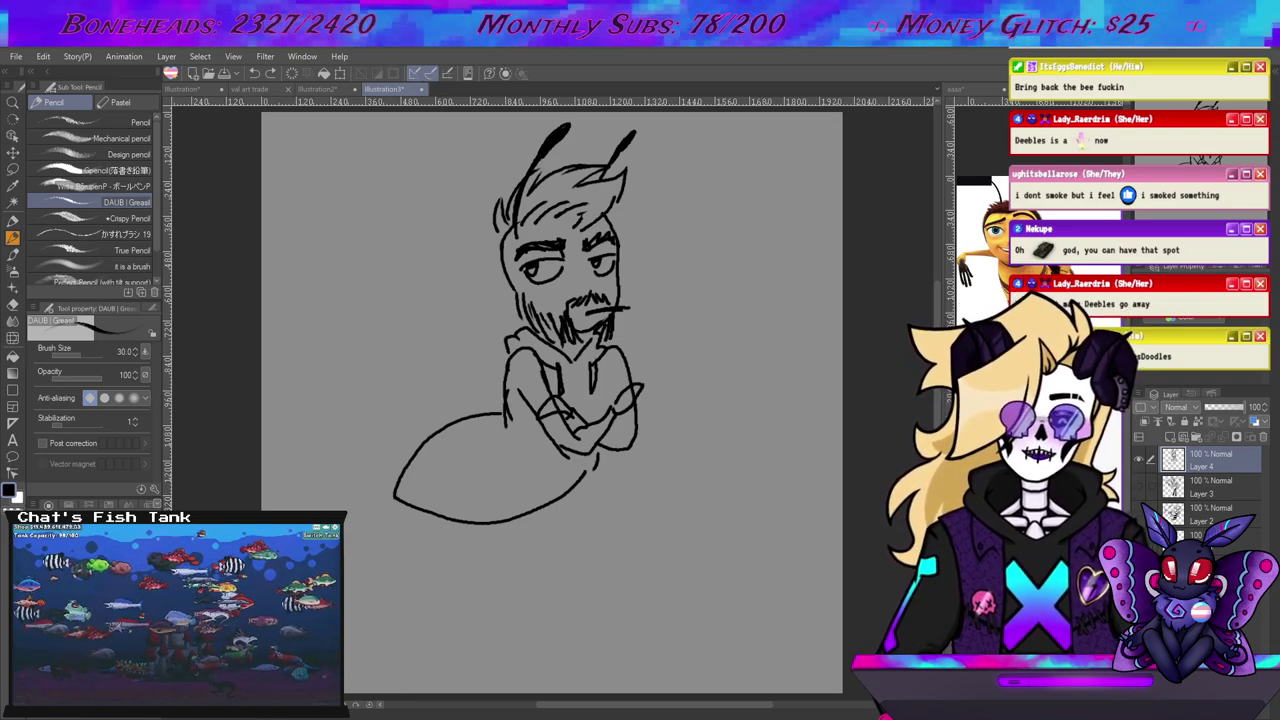
Return to the Illustration2 canvas with the crossed-arms inking.
{"action": "key", "text": "ctrl+Tab"}
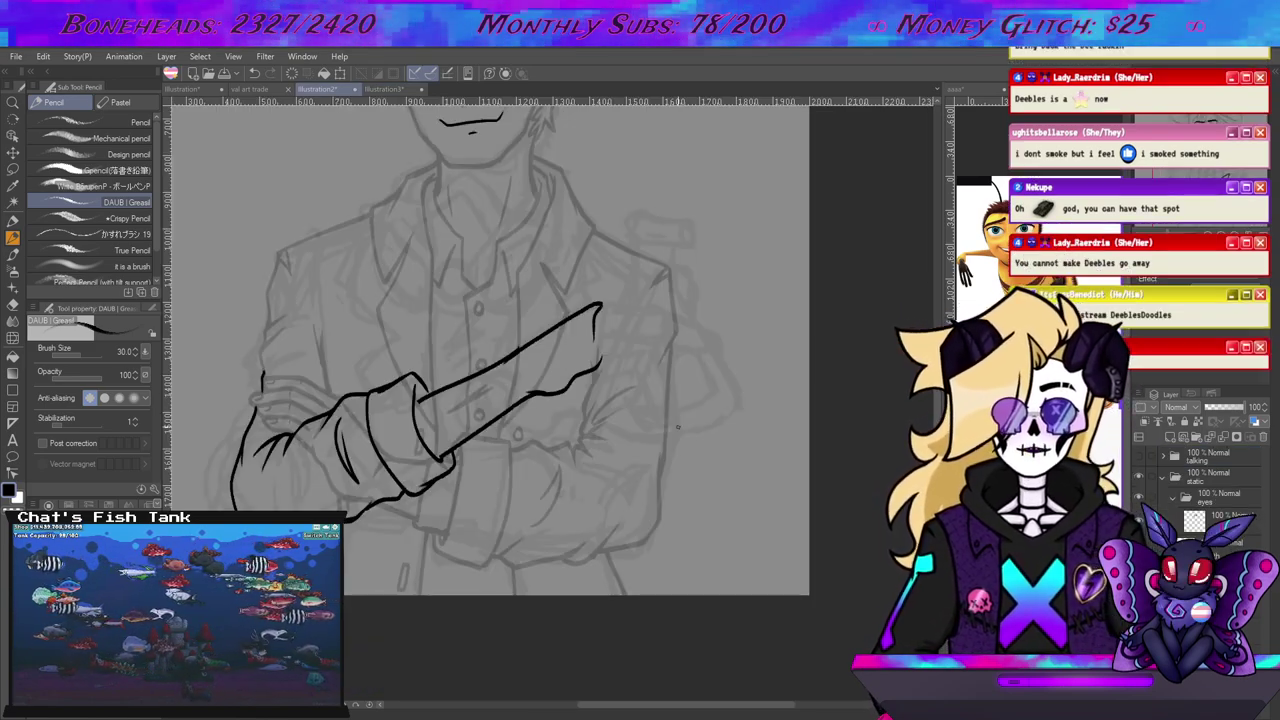